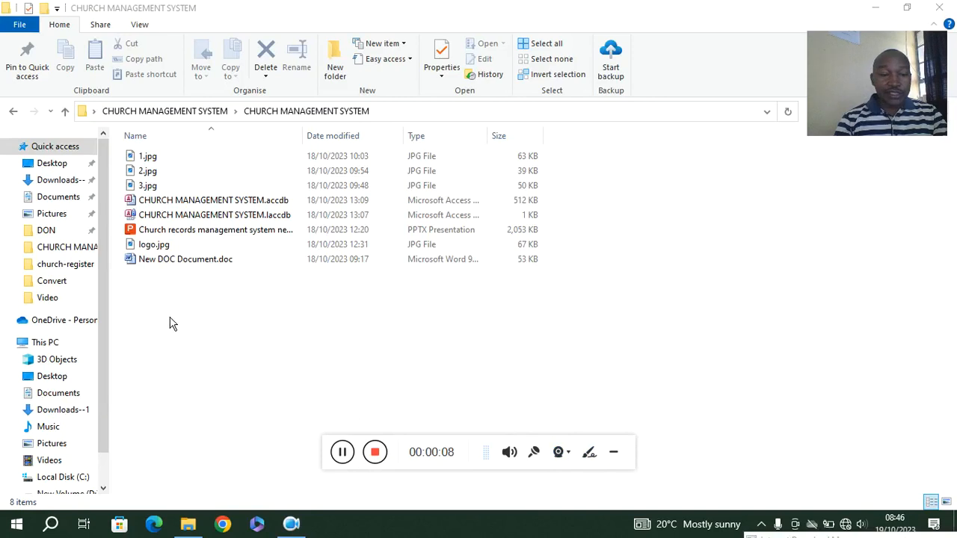
Open the CHURCH MANAGEMENT SYSTEM.accdb database from the project folder
left_click(613, 452)
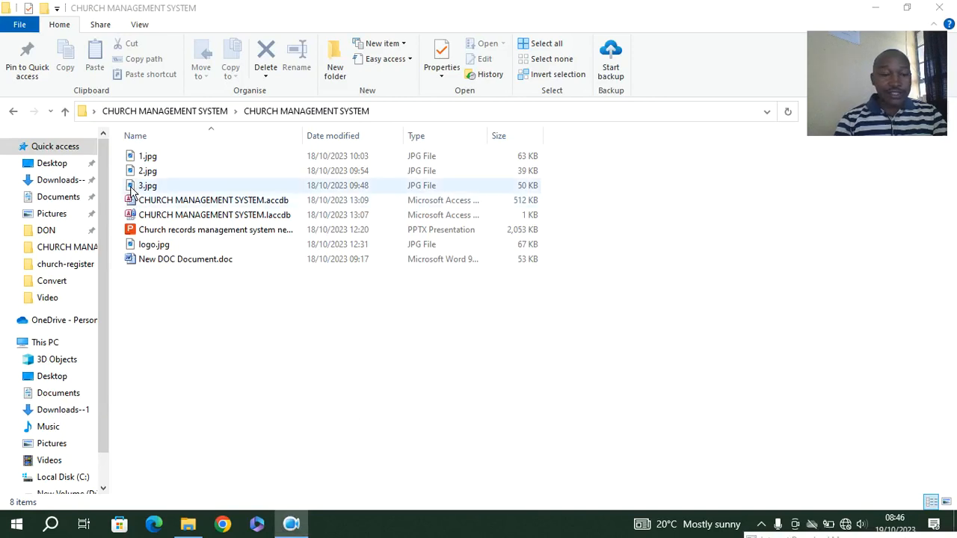
double_click(168, 201)
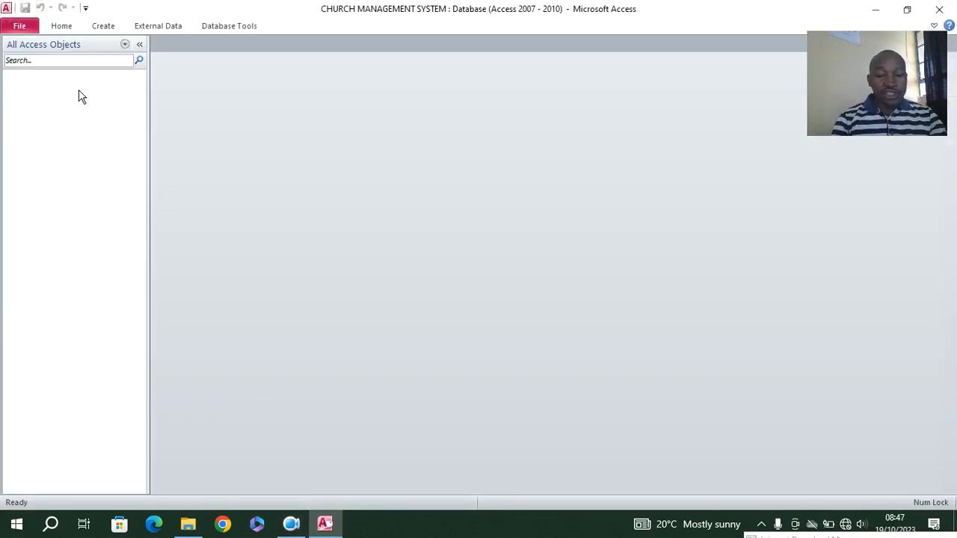
left_click(761, 524)
left_click(286, 317)
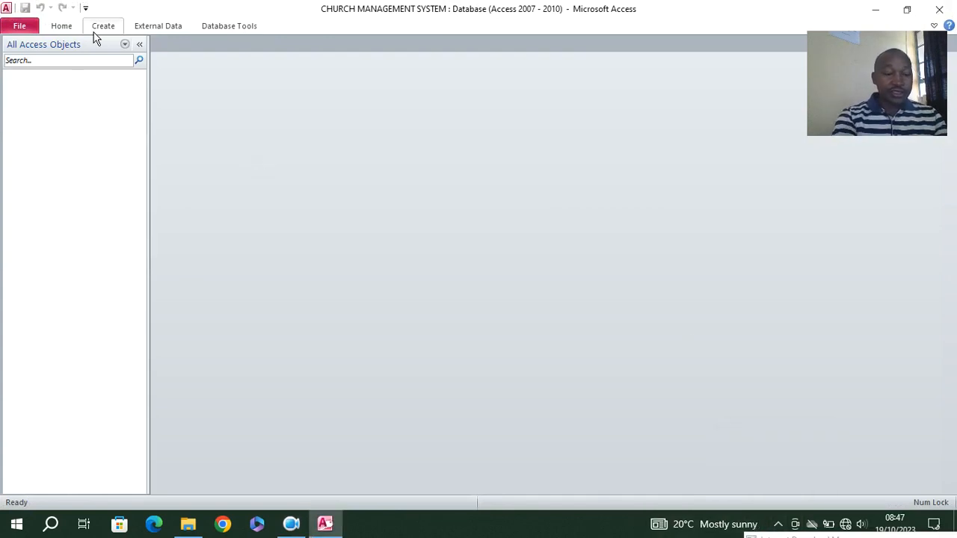
Create a new table in Design View and name its first field MemberID
left_click(98, 33)
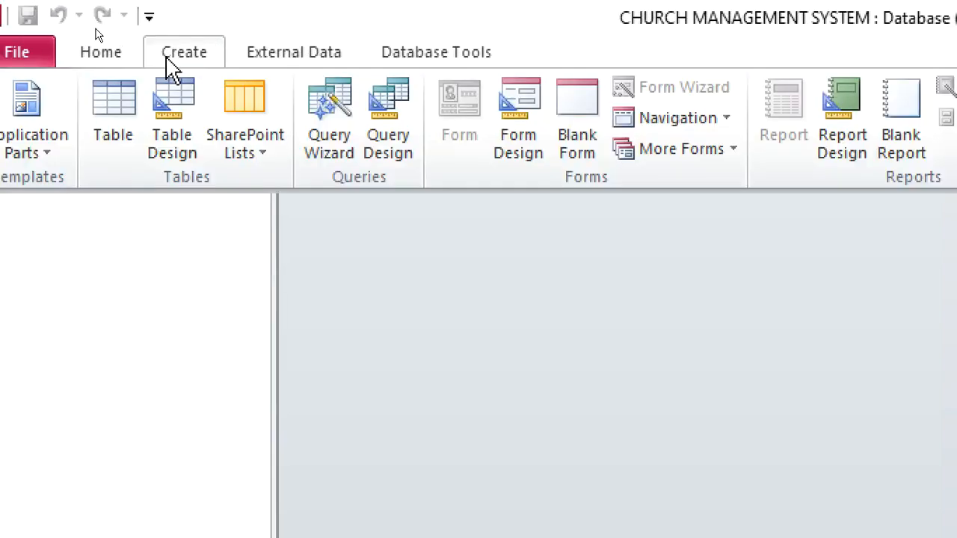
left_click(184, 133)
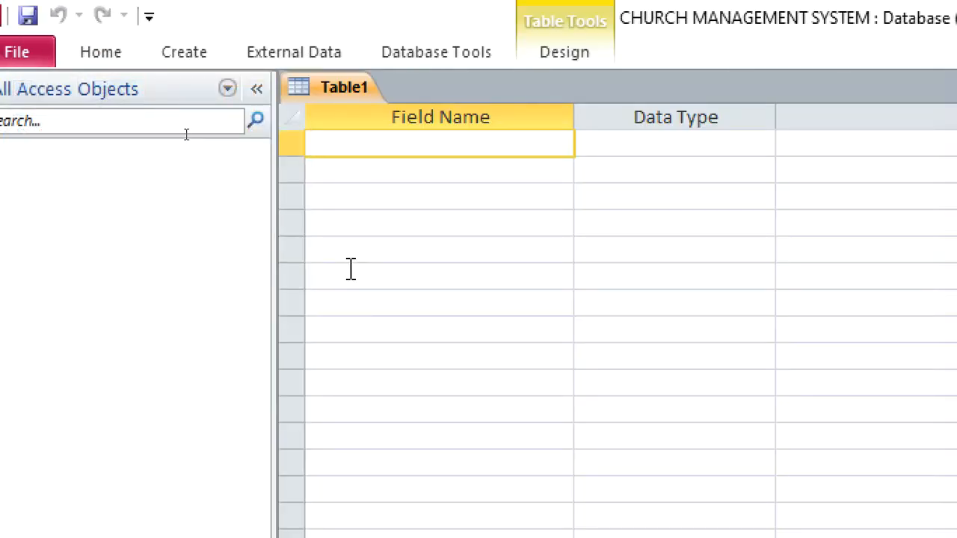
type("MEM")
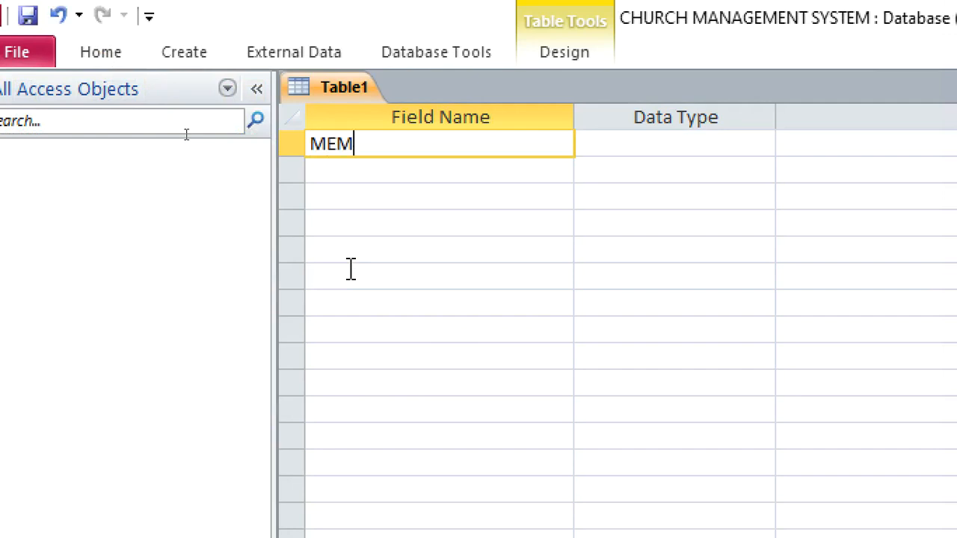
key("BackSpace")
key("BackSpace")
type("ember")
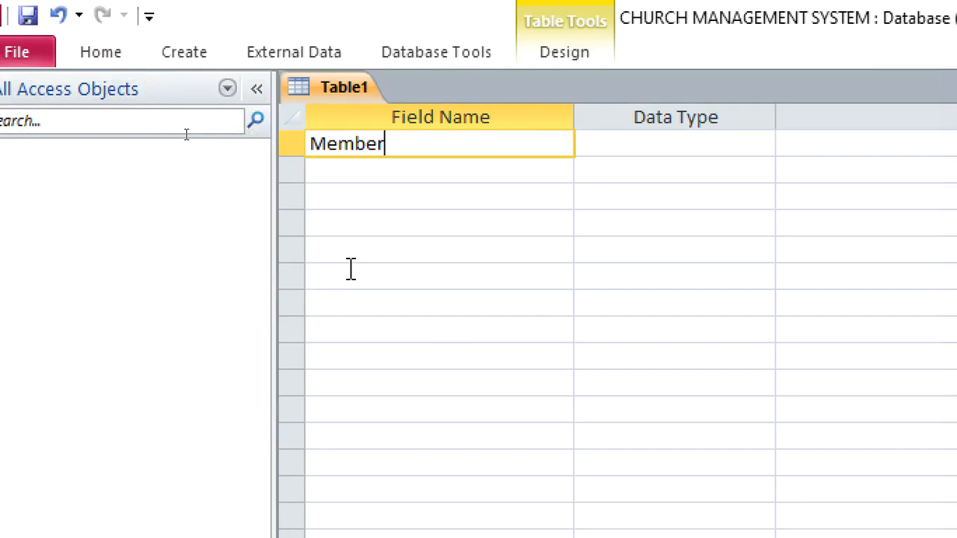
type("ID")
Set the MemberID field's data type to Text and make it the primary key
key("Tab")
right_click(619, 157)
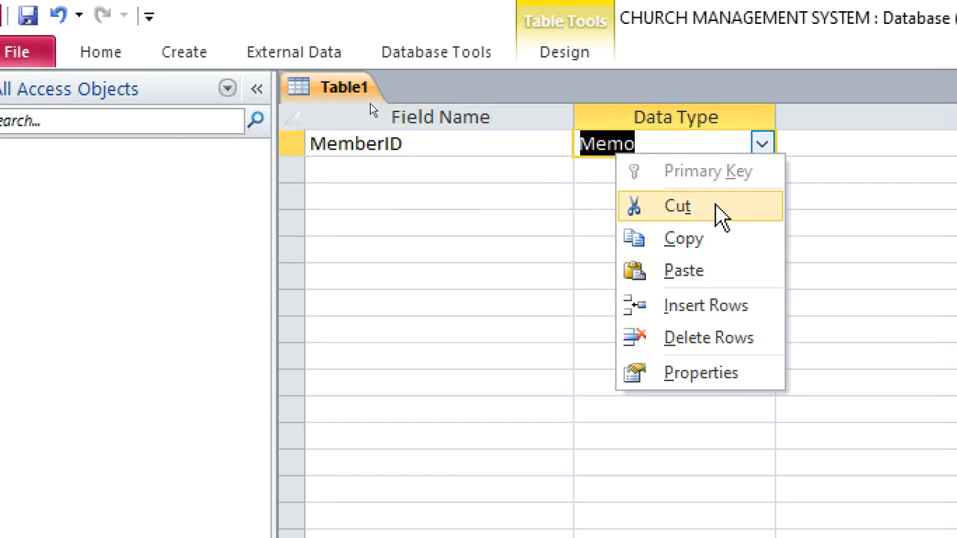
left_click(761, 145)
left_click(675, 172)
right_click(636, 145)
left_click(685, 166)
Add a FullName field below MemberID with the Text data type
left_click(478, 180)
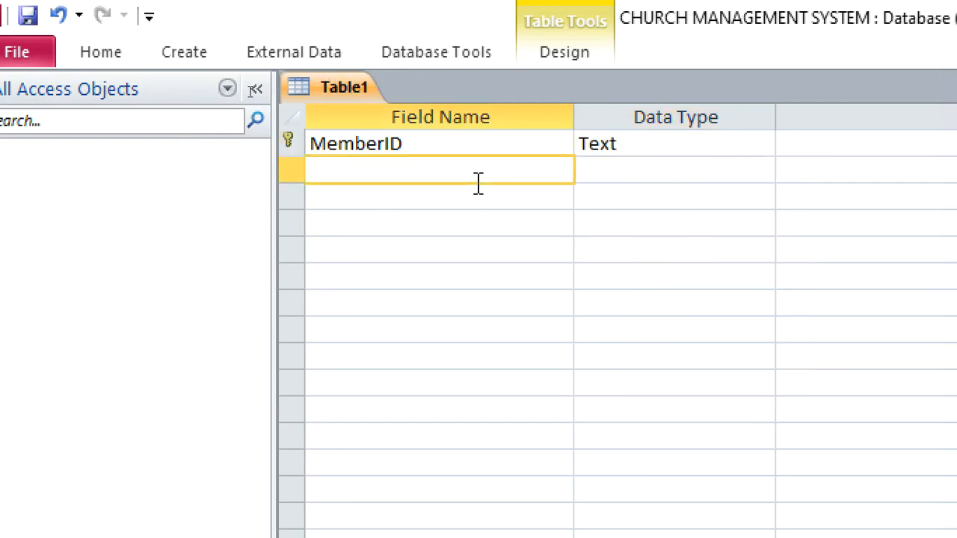
type("fULL")
key("BackSpace")
type("llName")
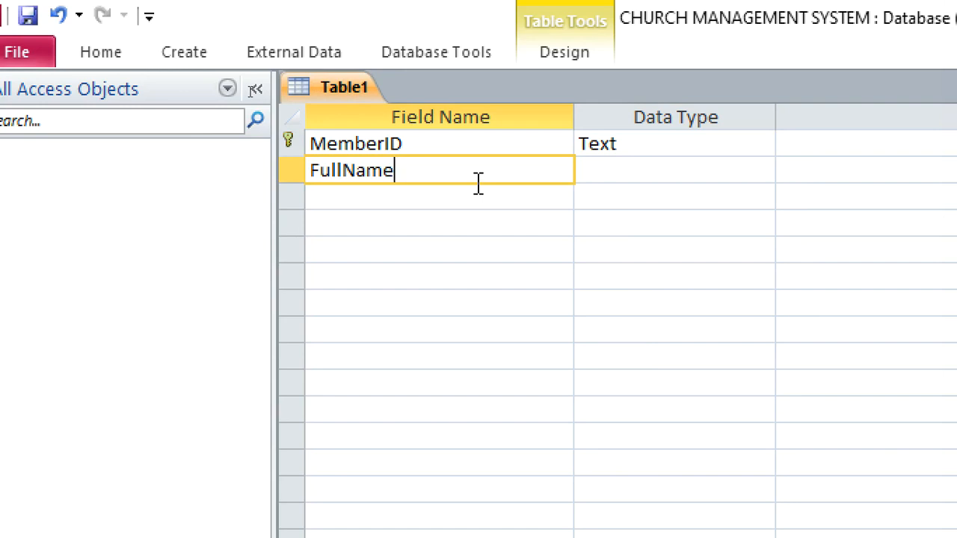
key("Down")
Add a DateOfBirth field with the Date/Time data type
type("DateOfBirth")
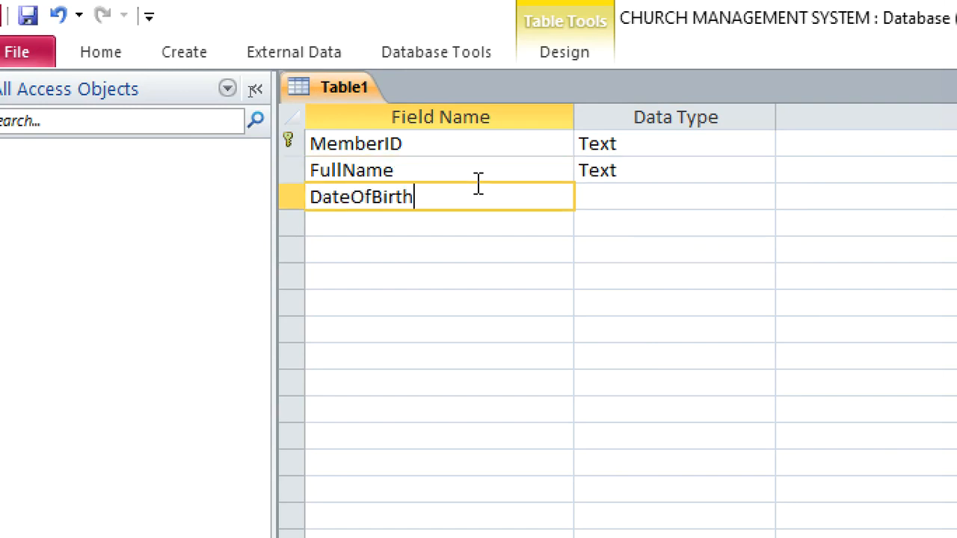
left_click(613, 196)
type("date/Time")
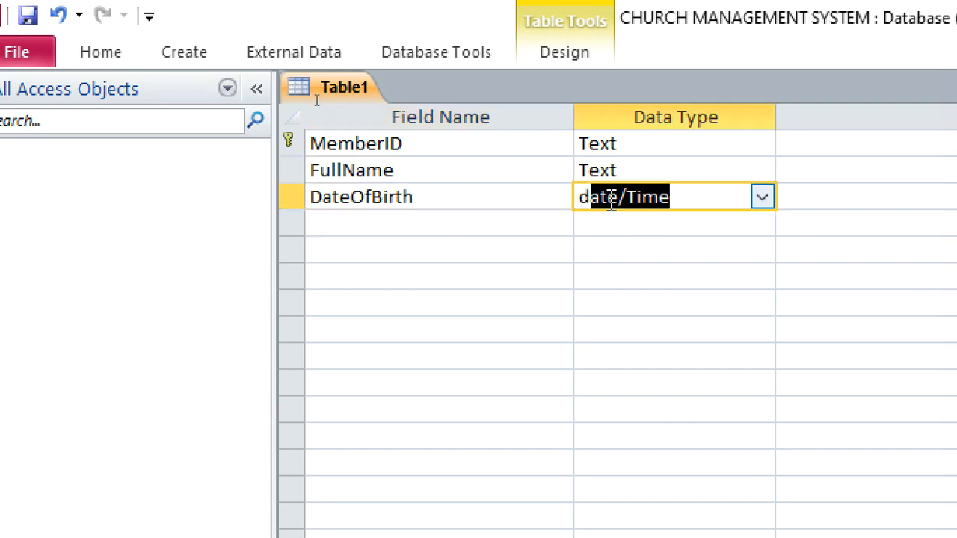
Add a Gender field and start the Lookup Wizard for it, choosing to type in the values
left_click(374, 224)
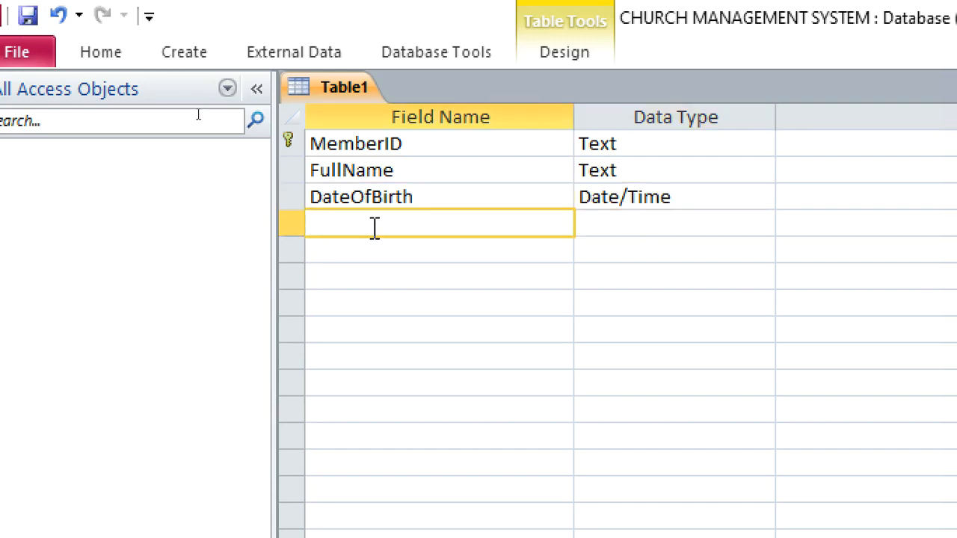
type("Gender")
left_click(668, 218)
left_click(761, 223)
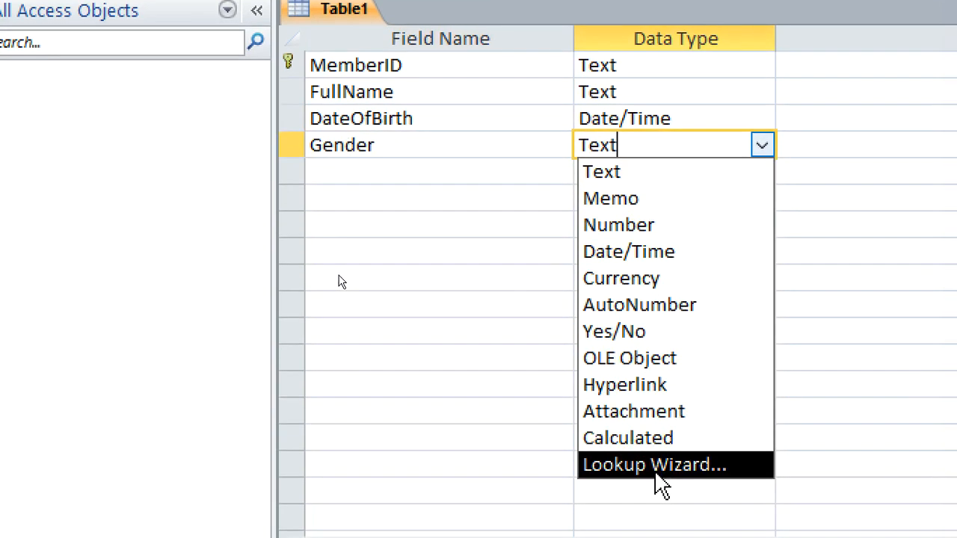
left_click(653, 462)
left_click_drag(851, 117, 474, 74)
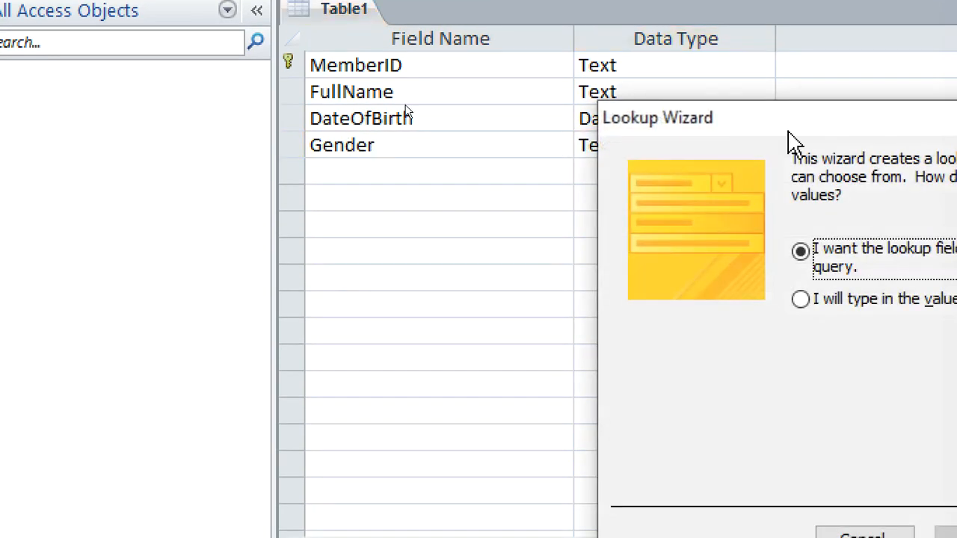
left_click(480, 253)
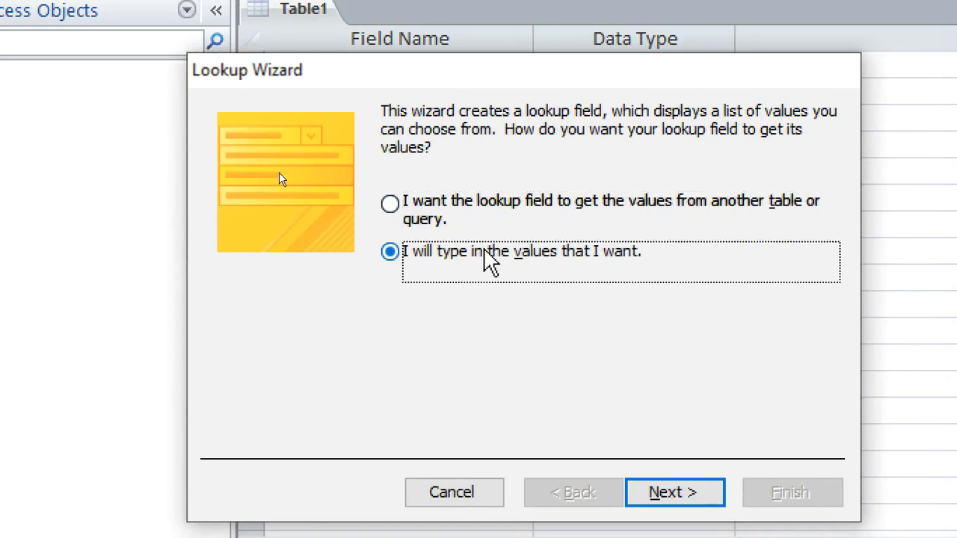
left_click(672, 493)
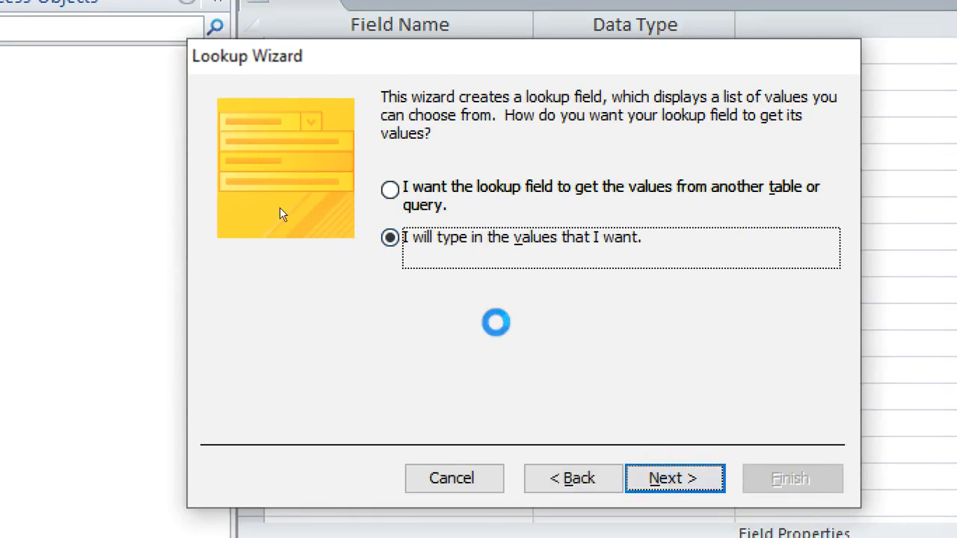
Enter MALE and FEMALE as the Gender lookup values in one column and finish the wizard
left_click(331, 270)
type("m")
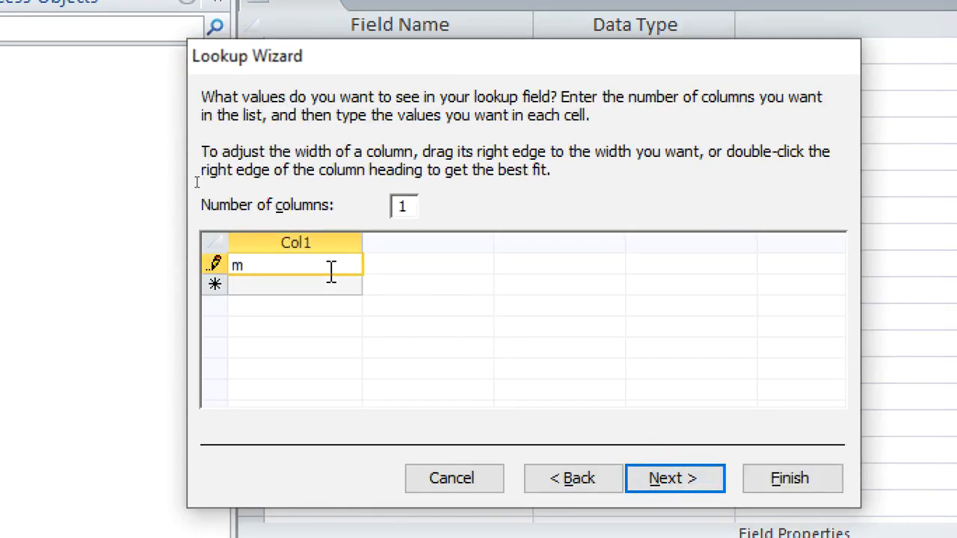
type("MALE")
key("Tab")
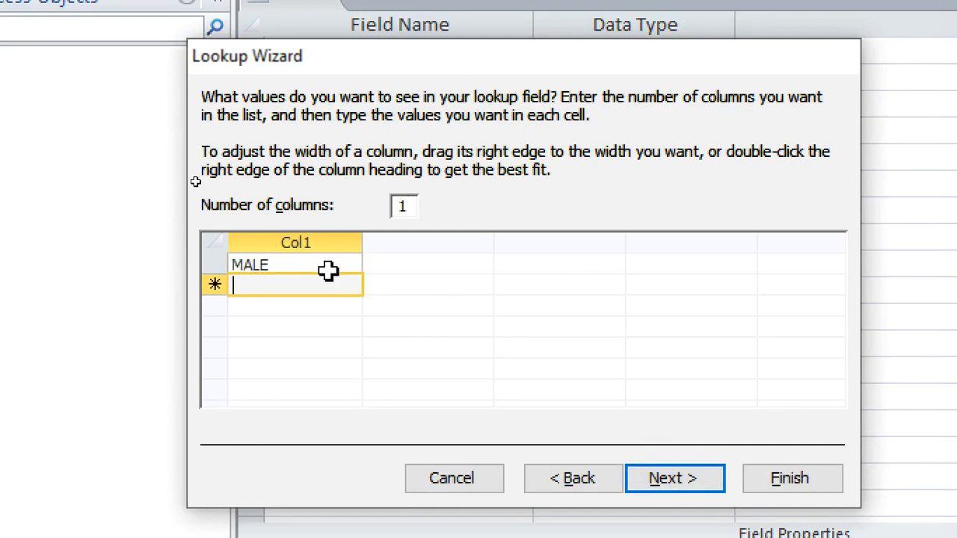
type("FEMALE")
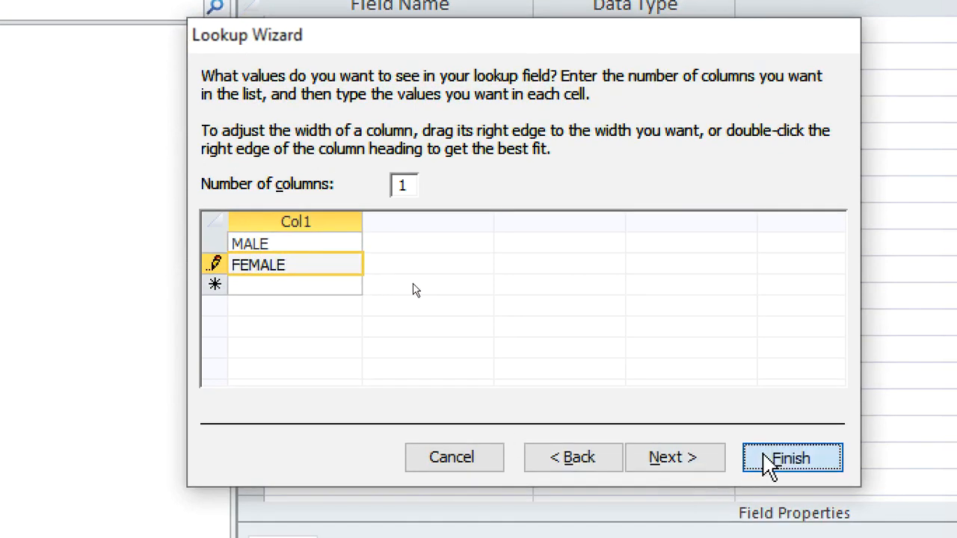
left_click(774, 485)
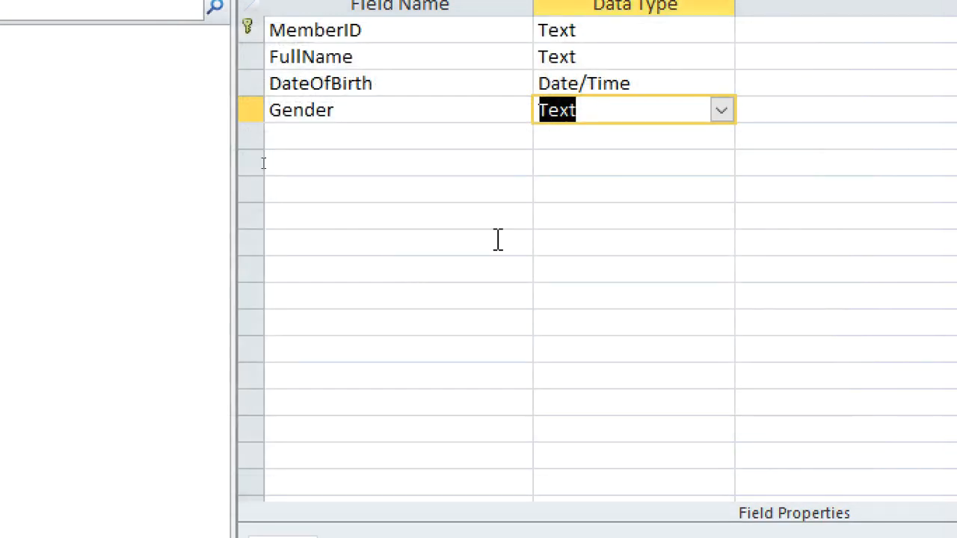
Add an Address field below Gender with the Text data type
left_click(345, 139)
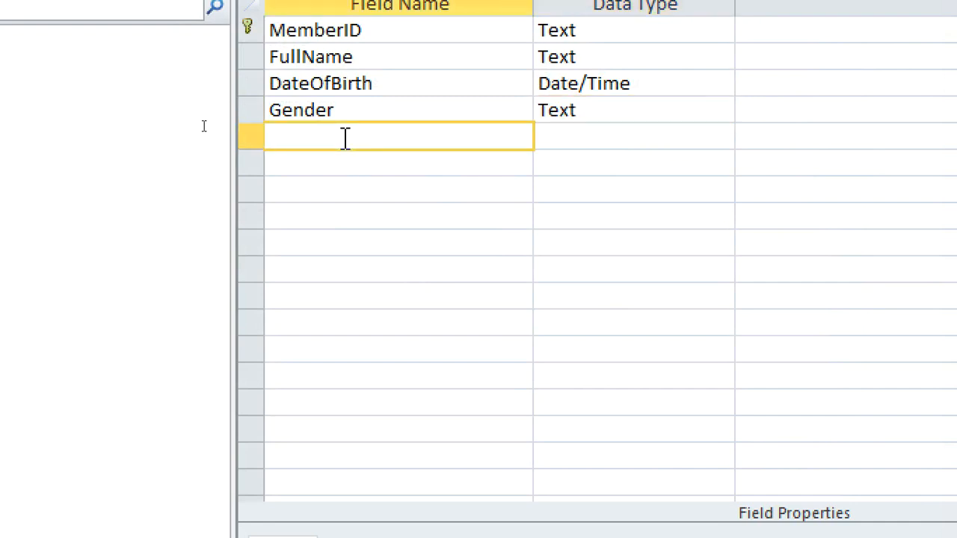
type("Address")
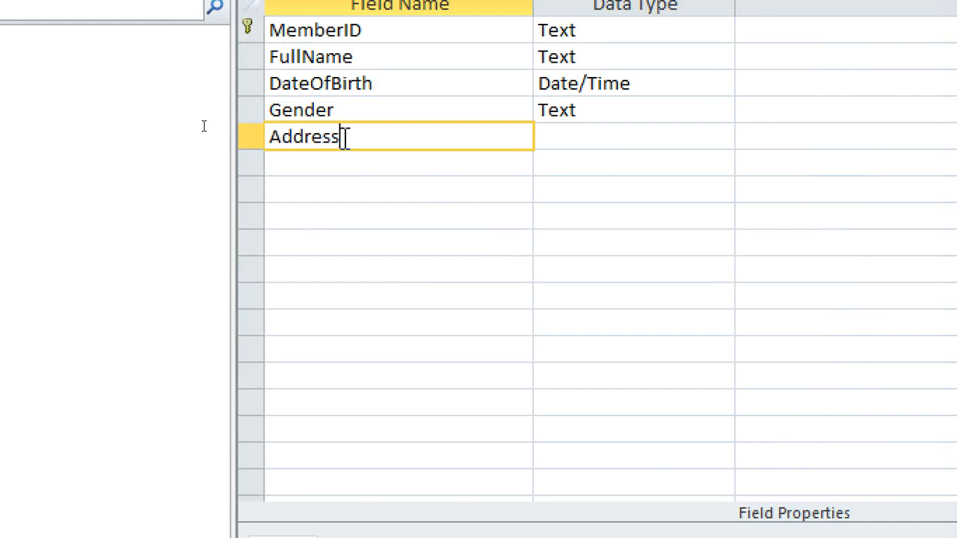
left_click(556, 137)
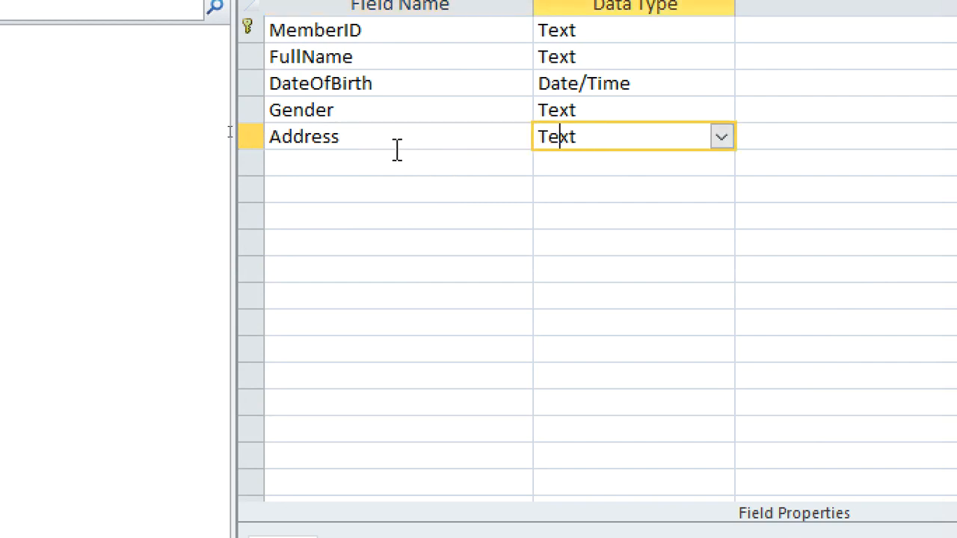
Add a PhoneNo field below Address with the Text data type
left_click(339, 175)
type("Phone")
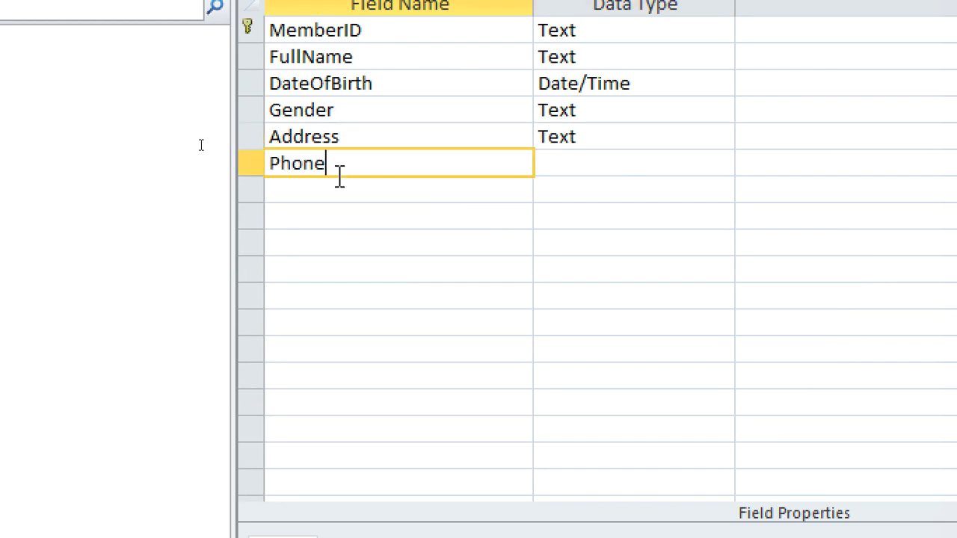
type("No")
Add a DateJoined field with the Date/Time data type
left_click(357, 184)
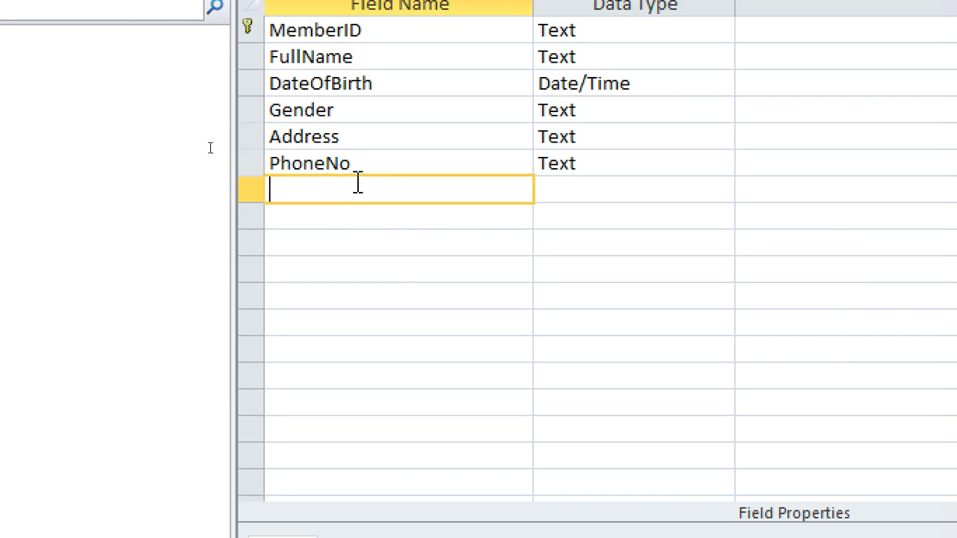
type("DateJoined")
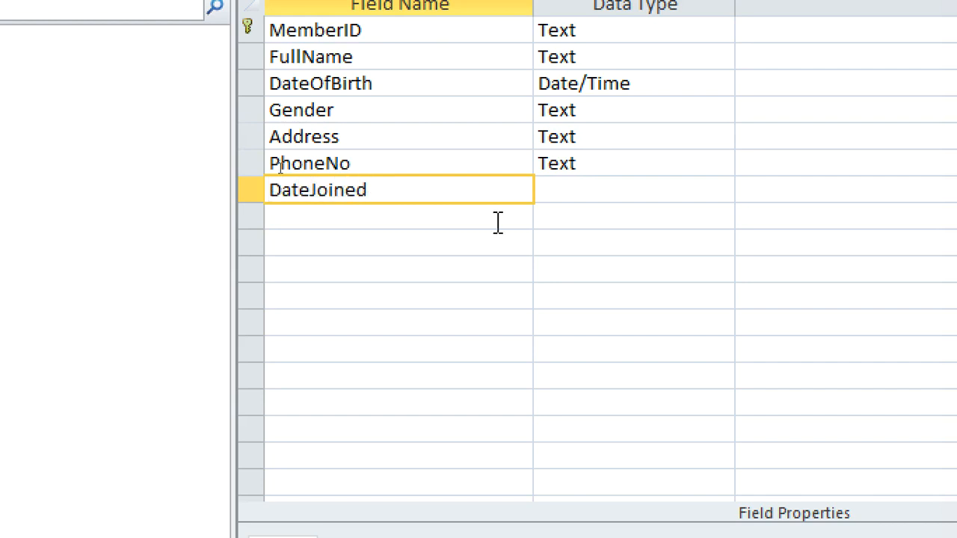
left_click(560, 194)
double_click(670, 191)
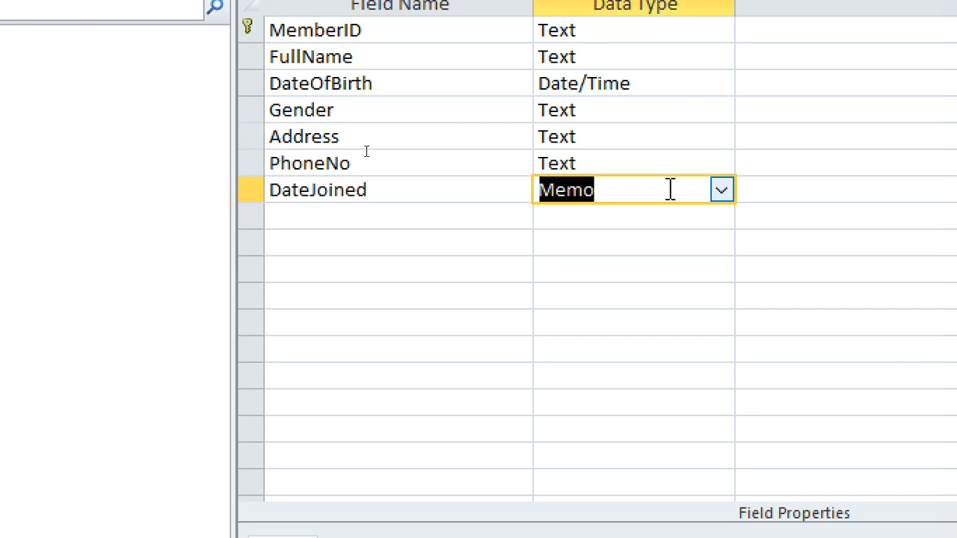
type("d")
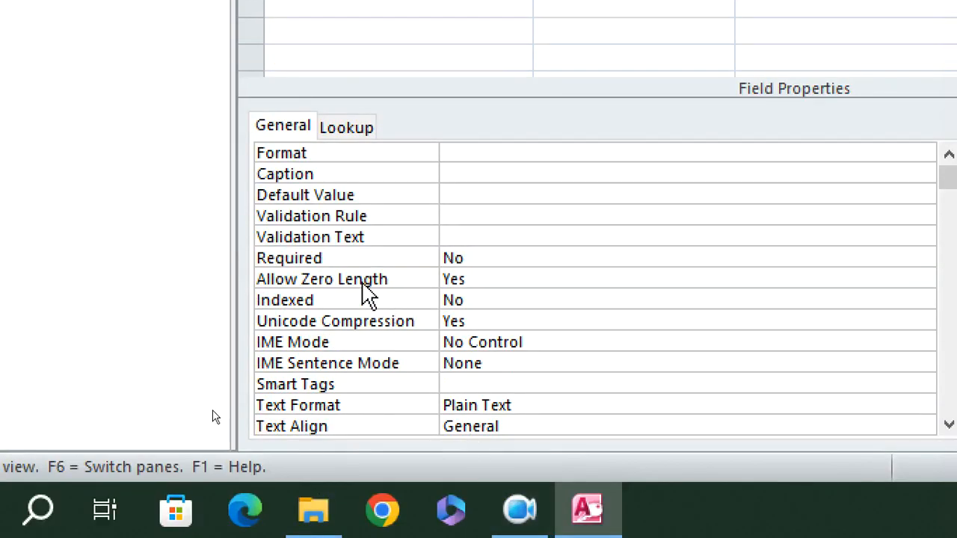
Set the DateJoined field's default value to Date(), leaving its caption empty
left_click(495, 194)
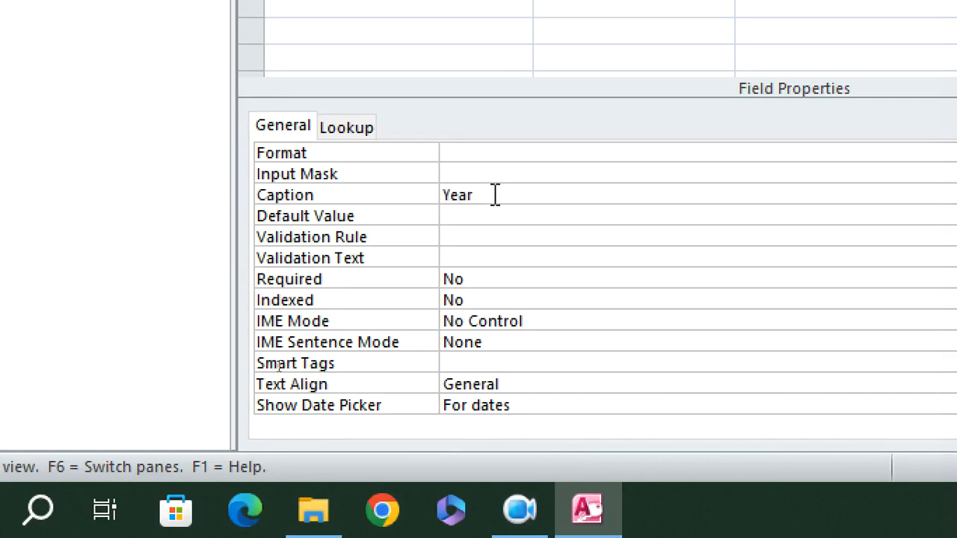
key("BackSpace")
key("BackSpace")
key("BackSpace")
type("Date()")
left_click(433, 198)
key("ctrl+c")
key("BackSpace")
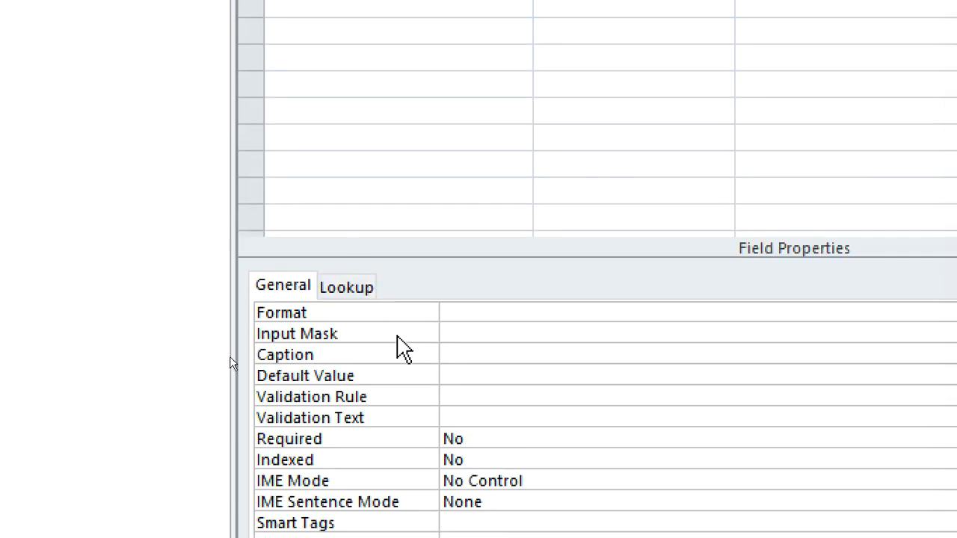
left_click(459, 377)
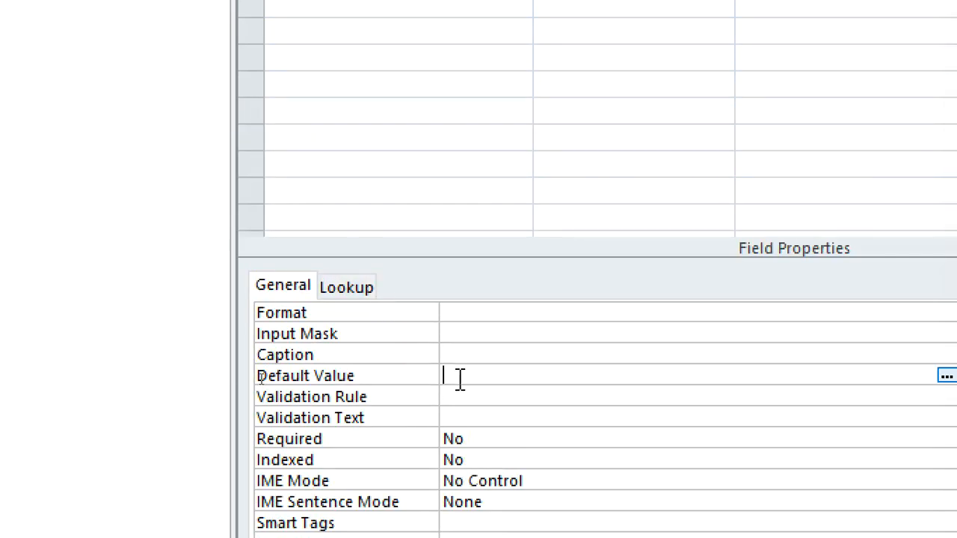
key("ctrl+v")
left_click(483, 392)
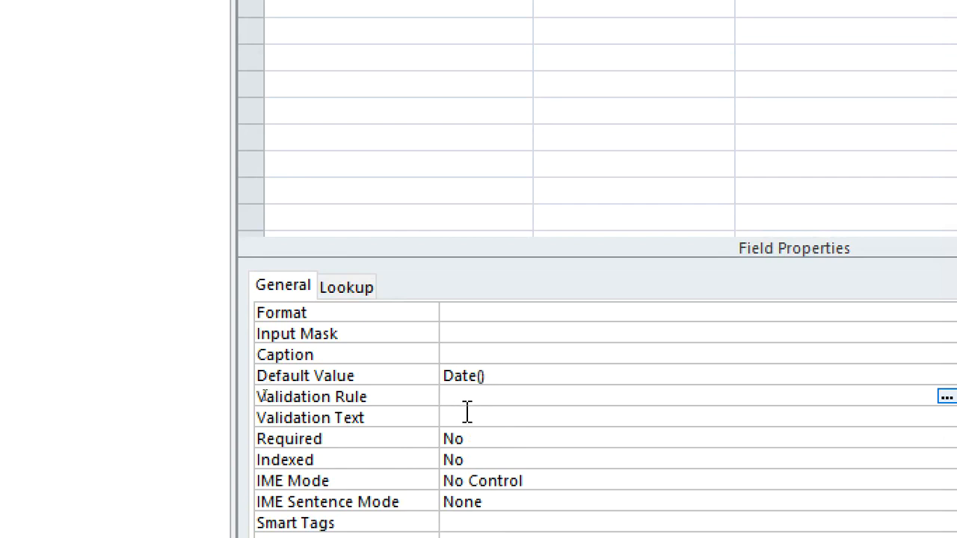
Add a Status field with the Yes/No data type and the description "active or inactive"
left_click(357, 171)
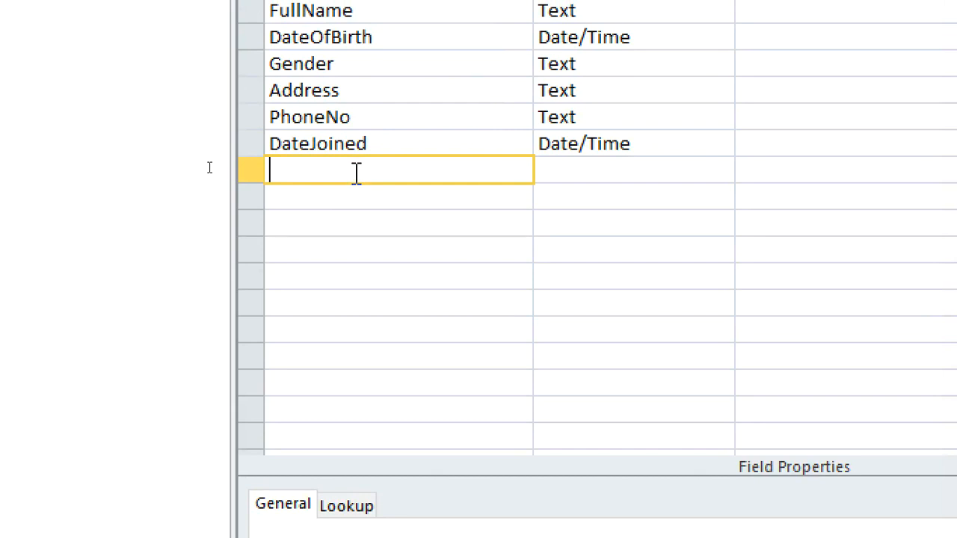
type("Status")
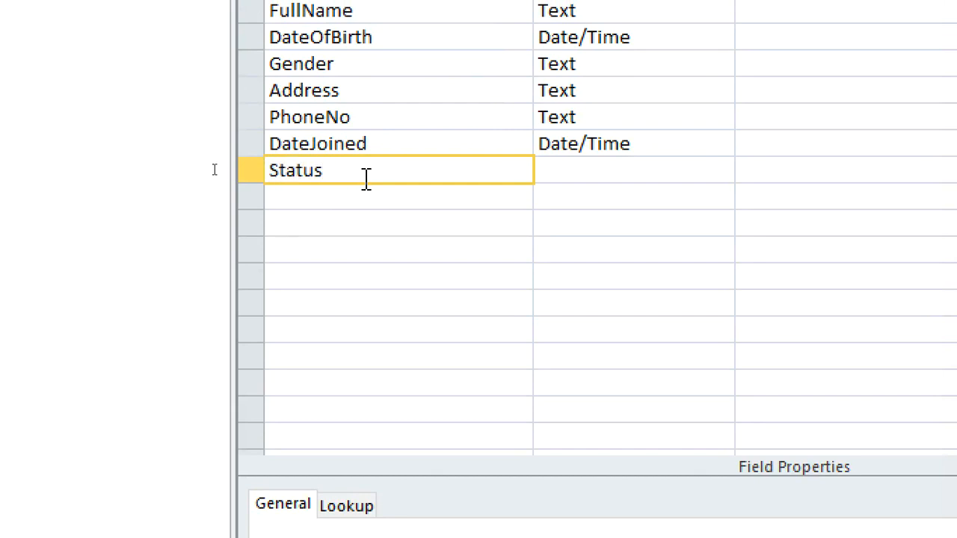
left_click(617, 172)
left_click(722, 172)
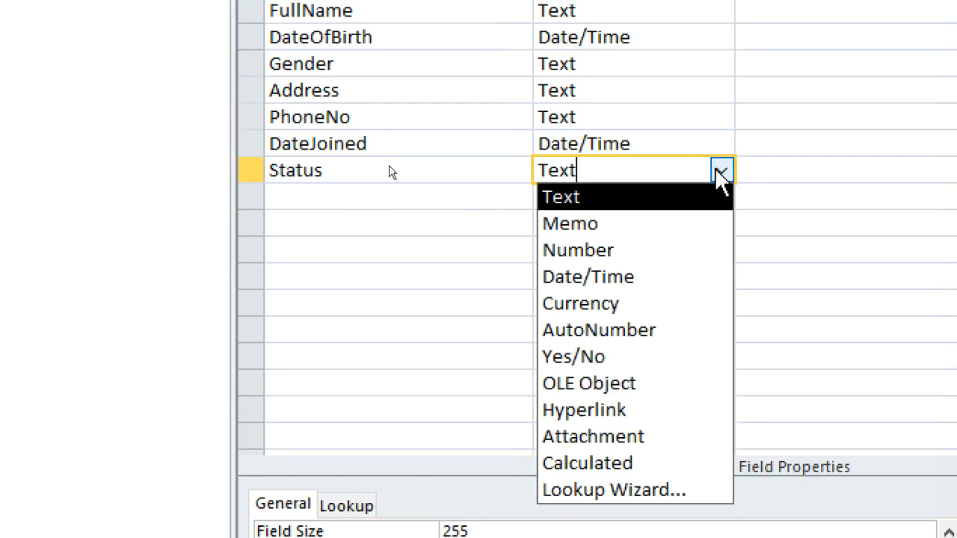
left_click(660, 356)
left_click(772, 174)
type("active or in")
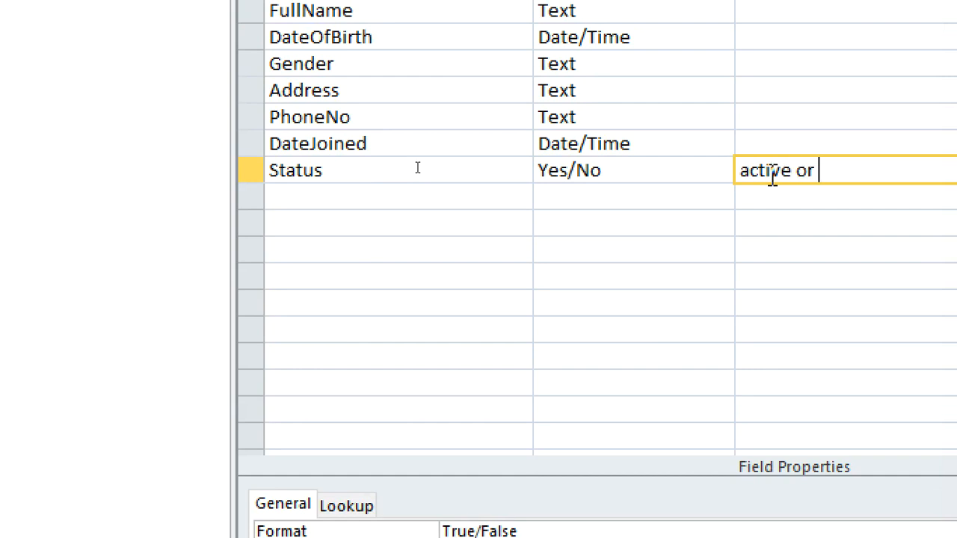
type("active")
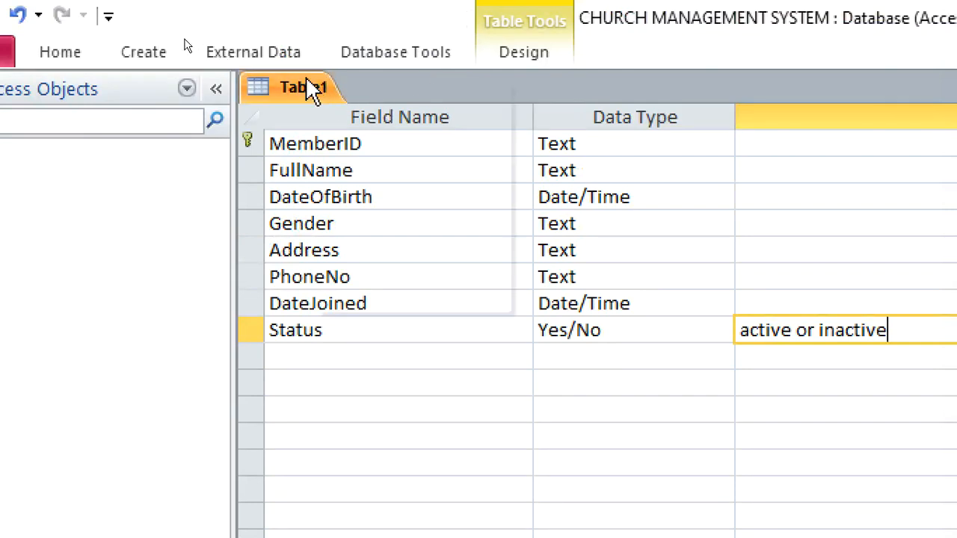
Save the table design under the name Members and close the table
right_click(310, 90)
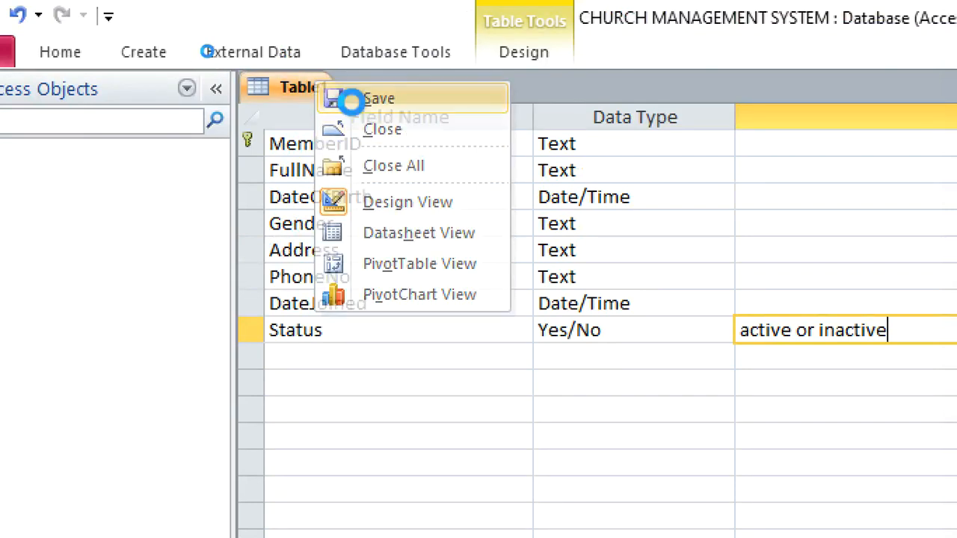
left_click(331, 98)
type("Members")
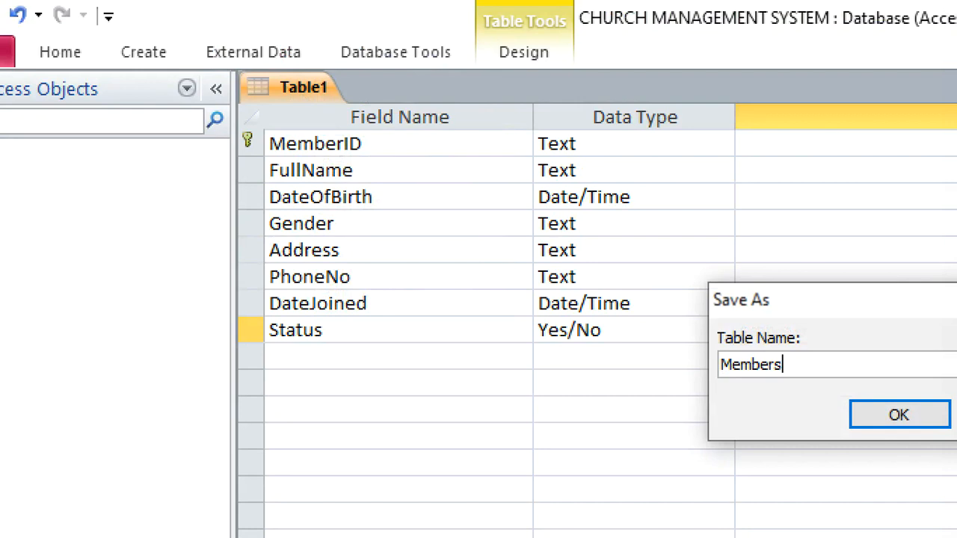
key("Return")
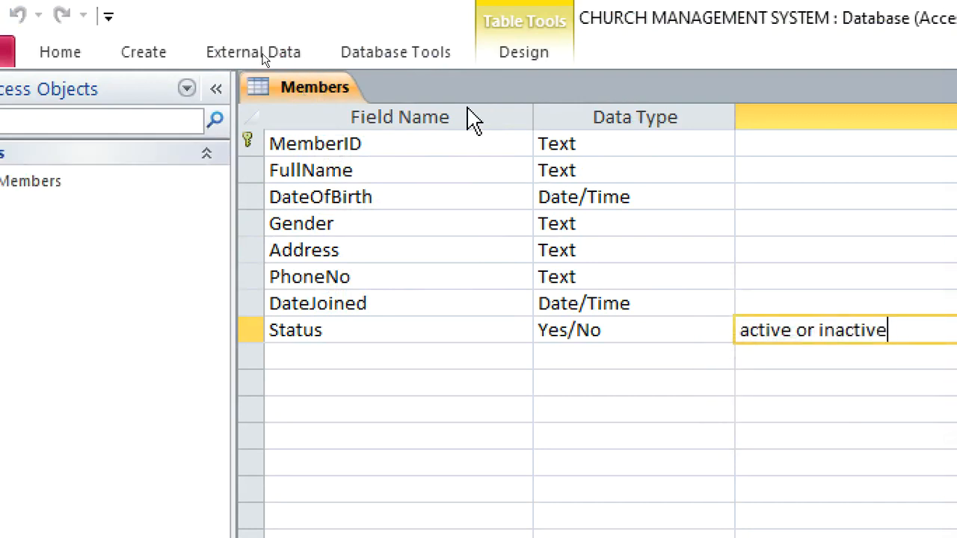
right_click(331, 94)
left_click(373, 139)
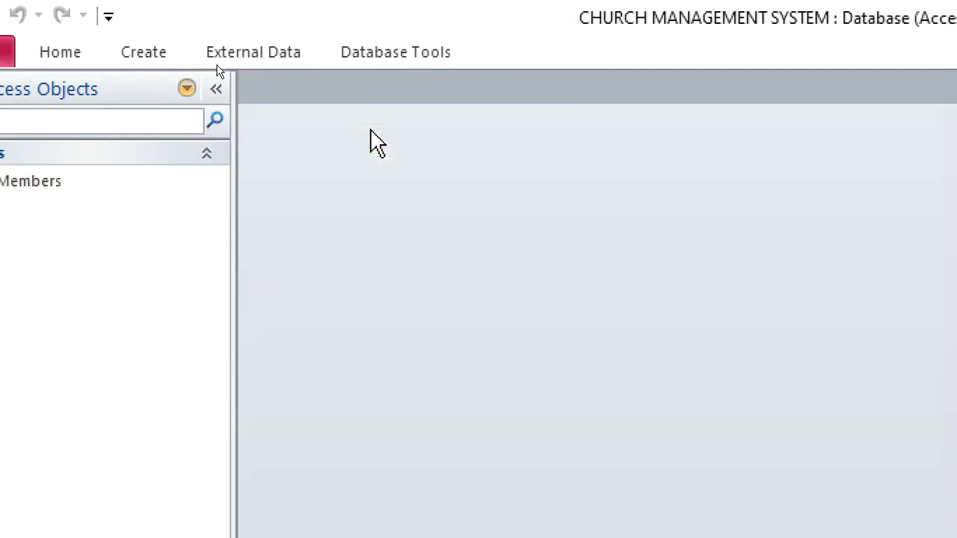
Create another table in design view with a BaptismID field of the Text data type as its primary key
left_click(131, 54)
left_click(139, 103)
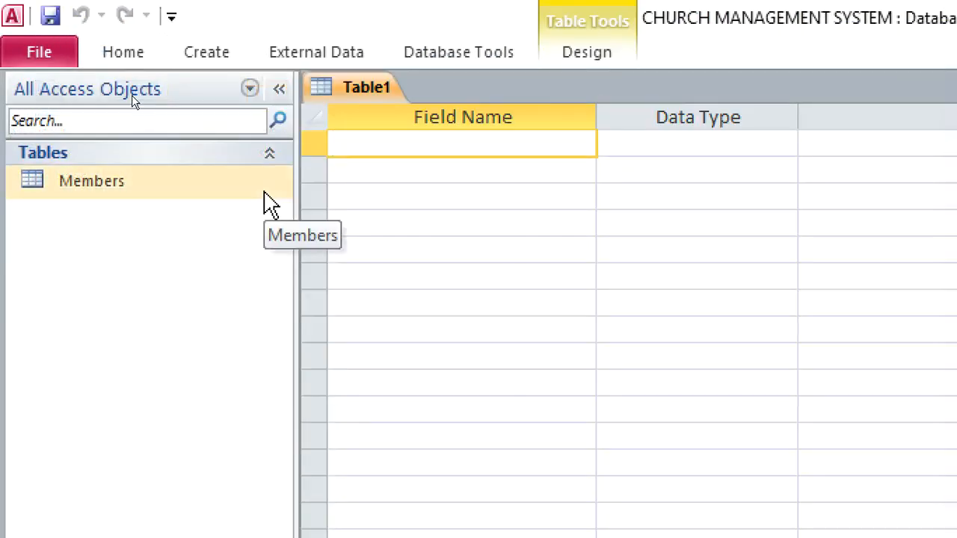
type("BaptismID")
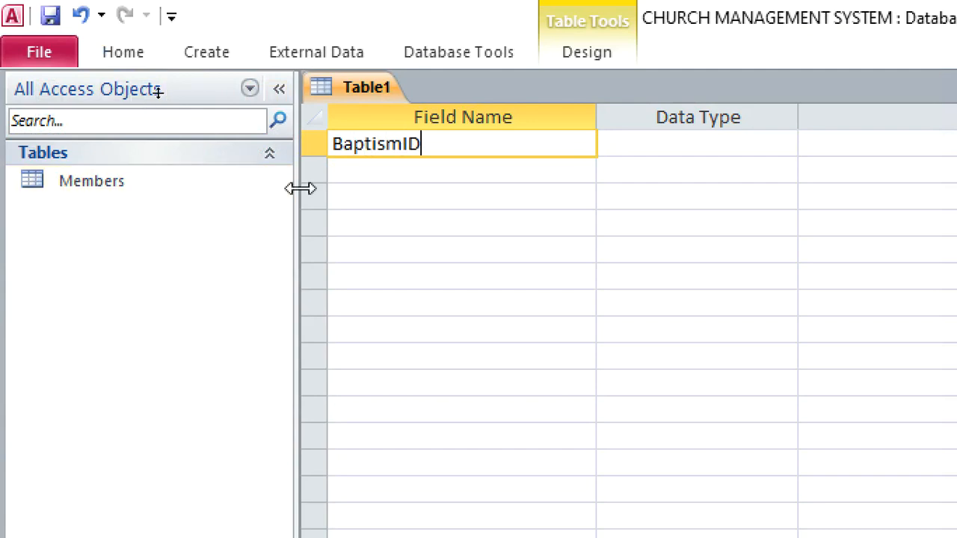
left_click(625, 153)
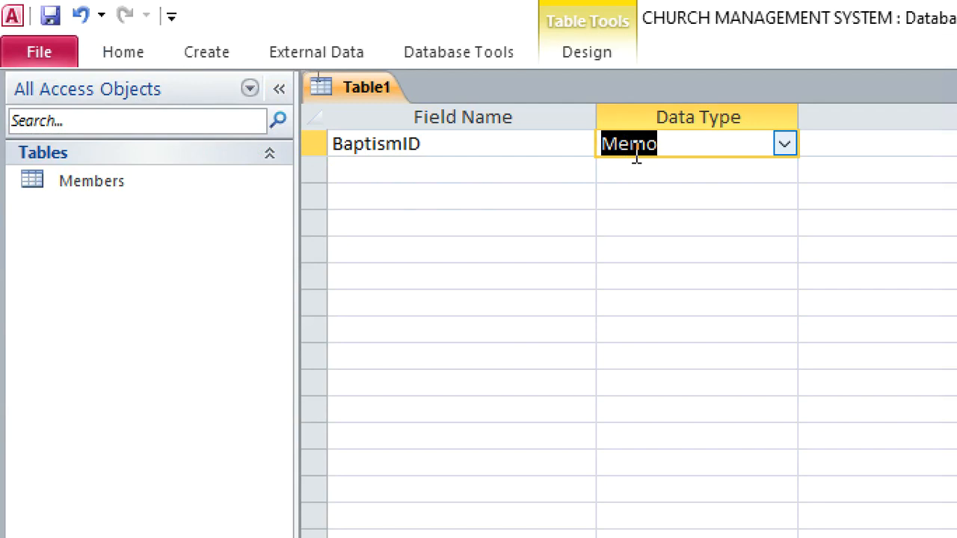
type("Text")
right_click(641, 155)
left_click(663, 166)
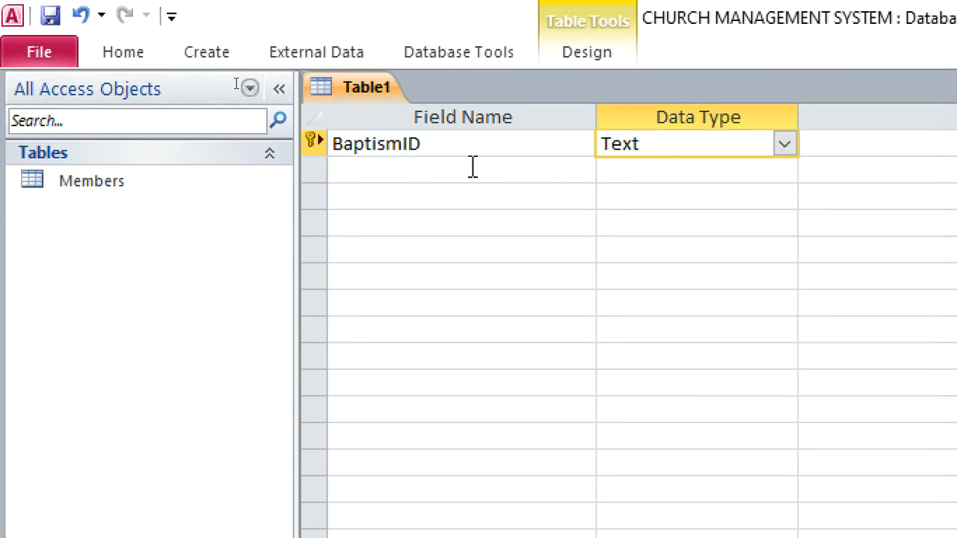
Add a MemberID field below BaptismID
left_click(443, 169)
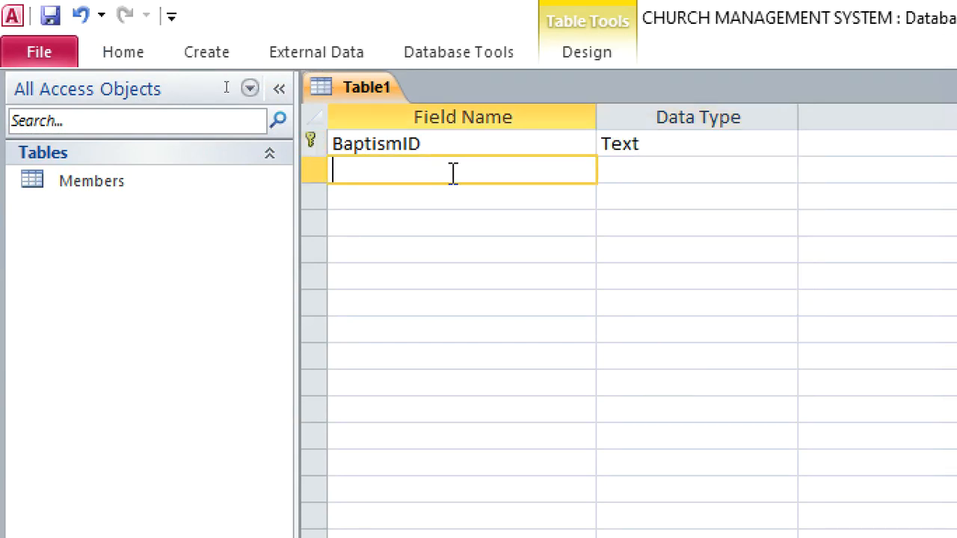
type("MemberID")
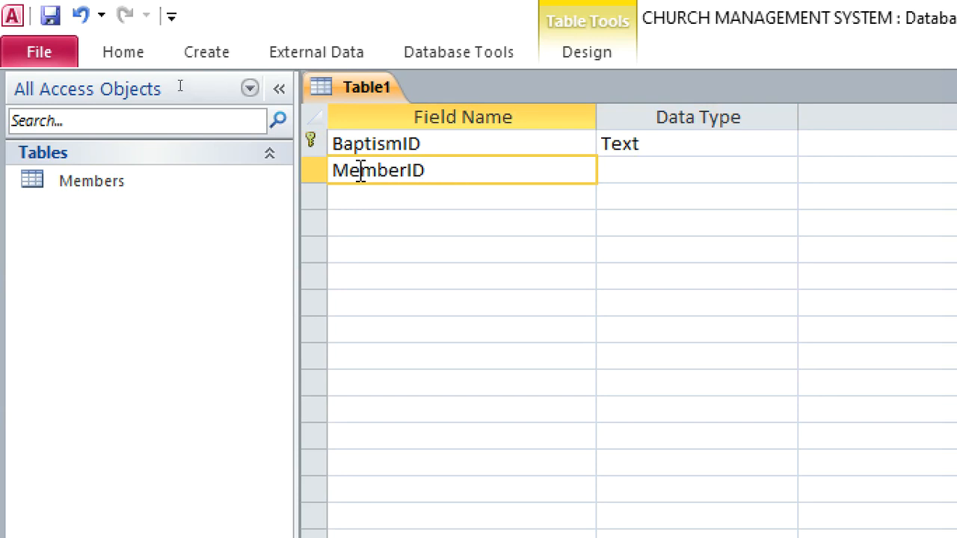
Rename the MemberID field as BaptismMemberID and give it the Text data type
left_click(315, 172)
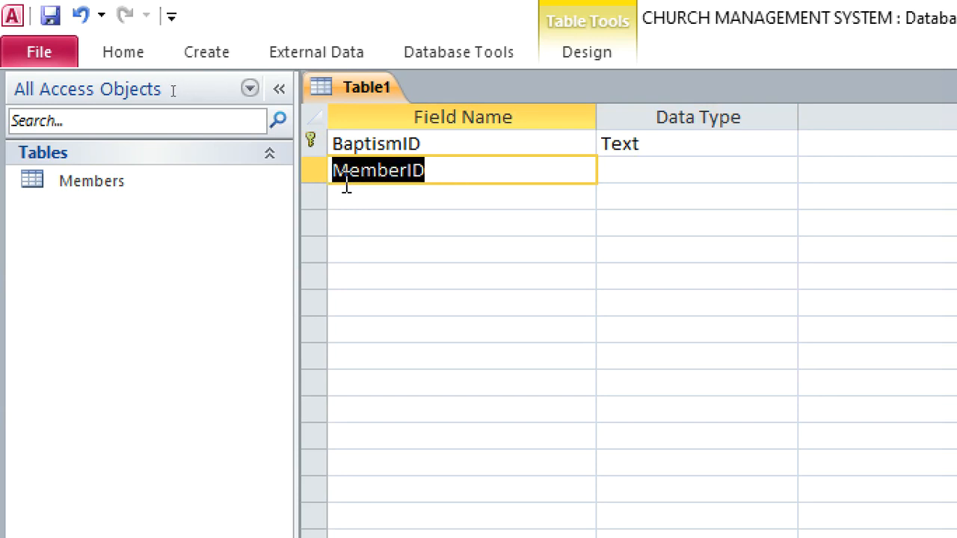
left_click(333, 171)
type("B")
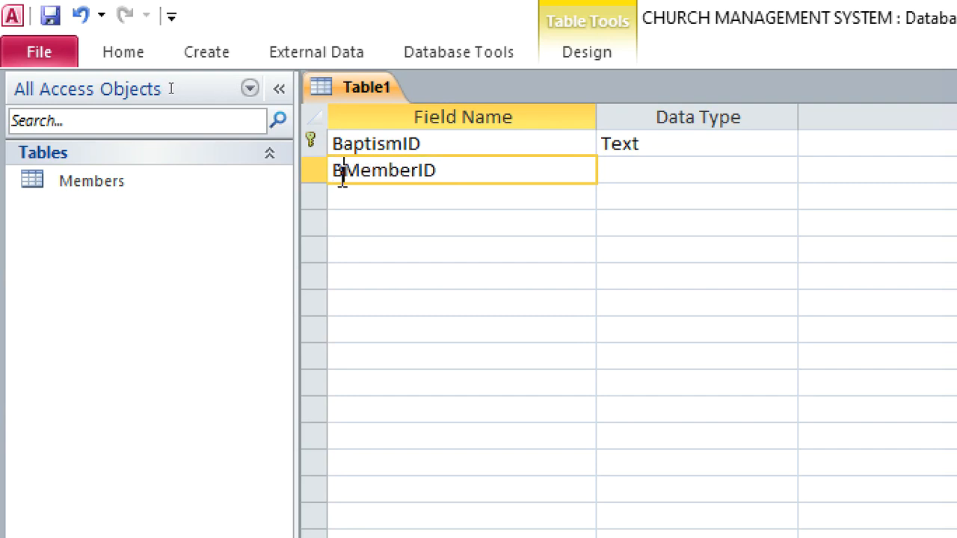
type("aptism")
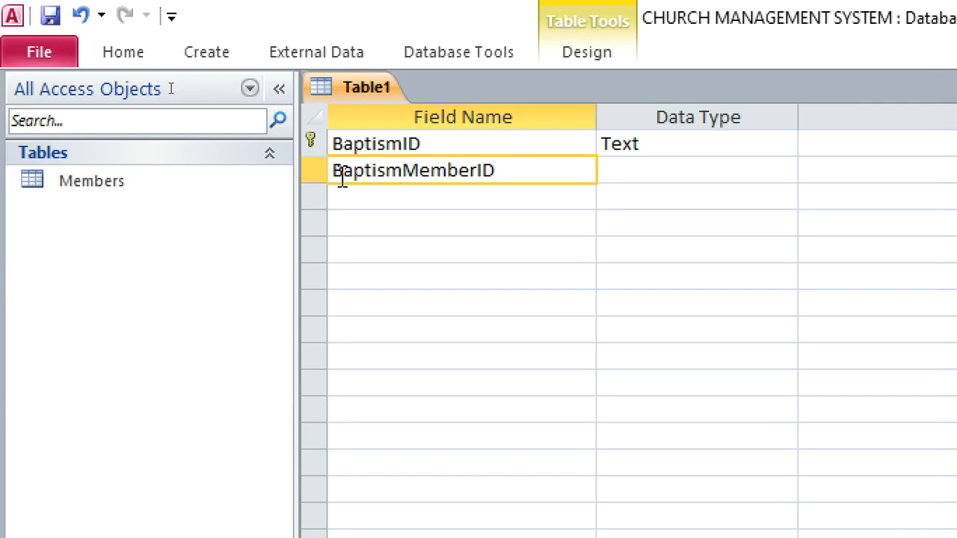
left_click(644, 177)
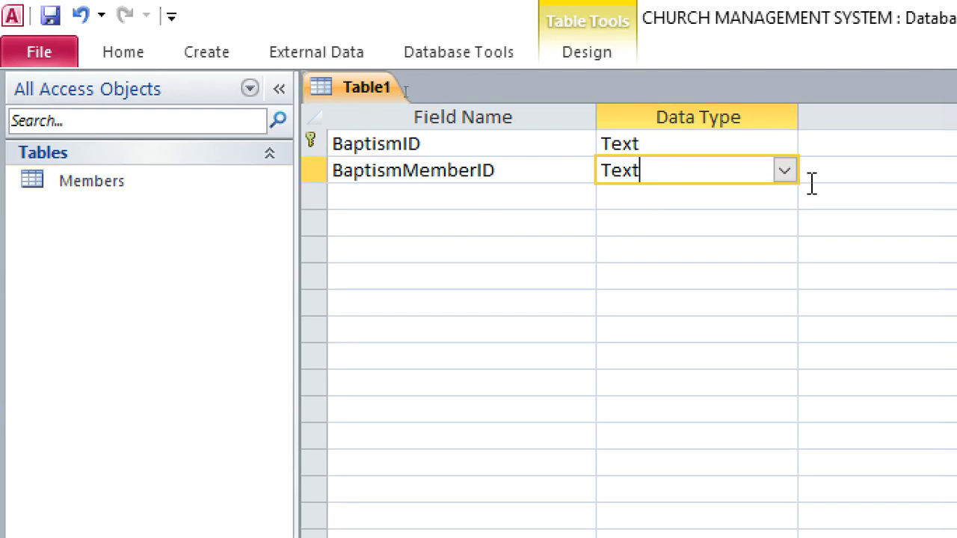
Start a lookup for the BaptismMemberID field that gets its values from the Members table
left_click(783, 172)
left_click(682, 485)
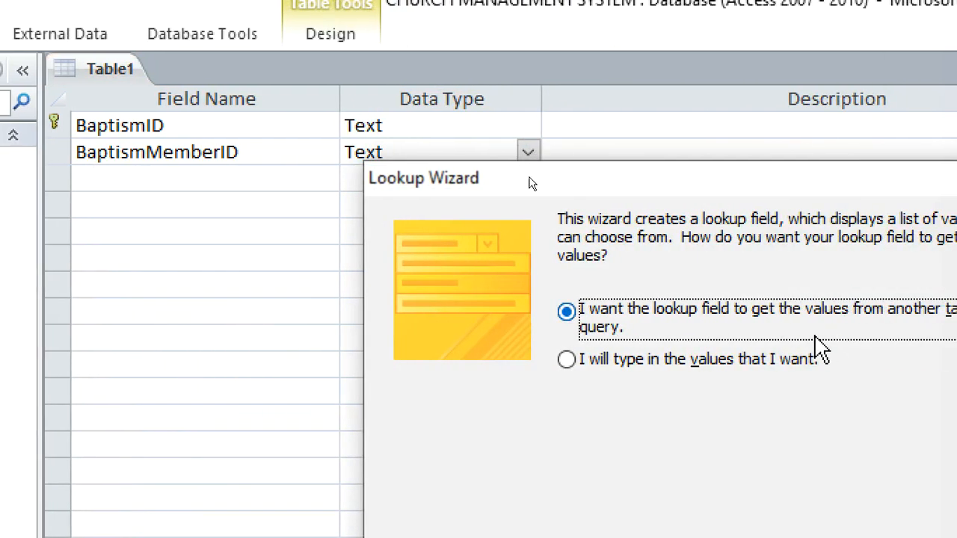
left_click(758, 367)
left_click(706, 330)
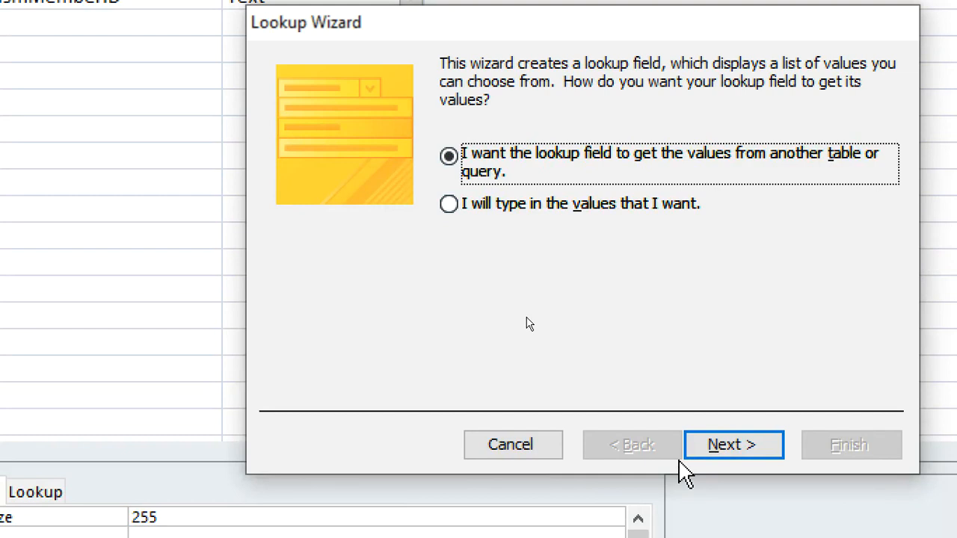
left_click(721, 449)
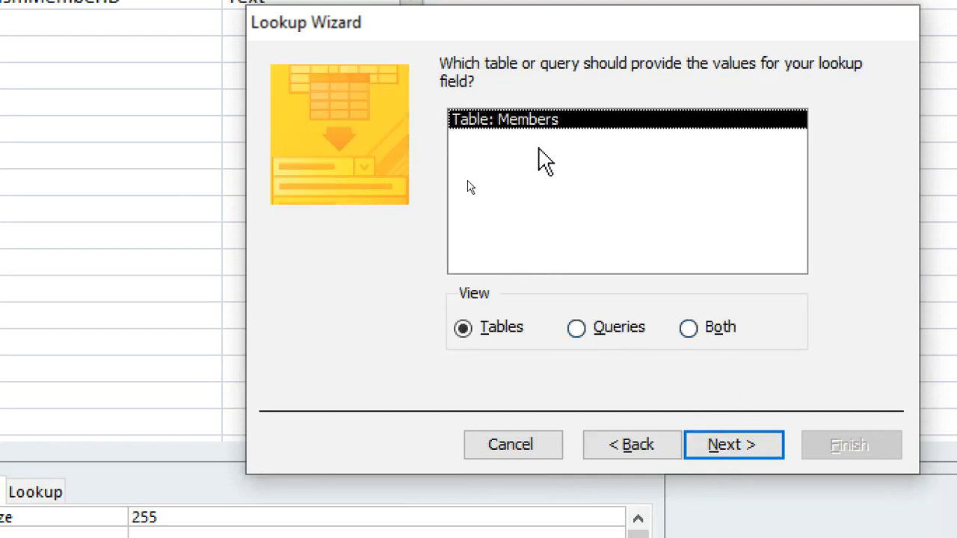
left_click(745, 443)
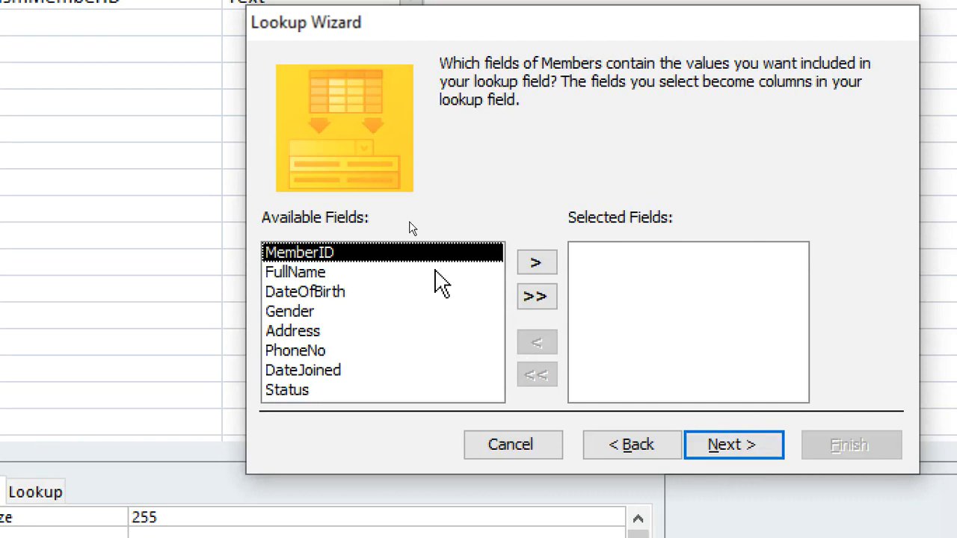
Use MemberID as the lookup column without sorting, keep the label BaptismMemberID, and finish the lookup
left_click(532, 265)
left_click(735, 444)
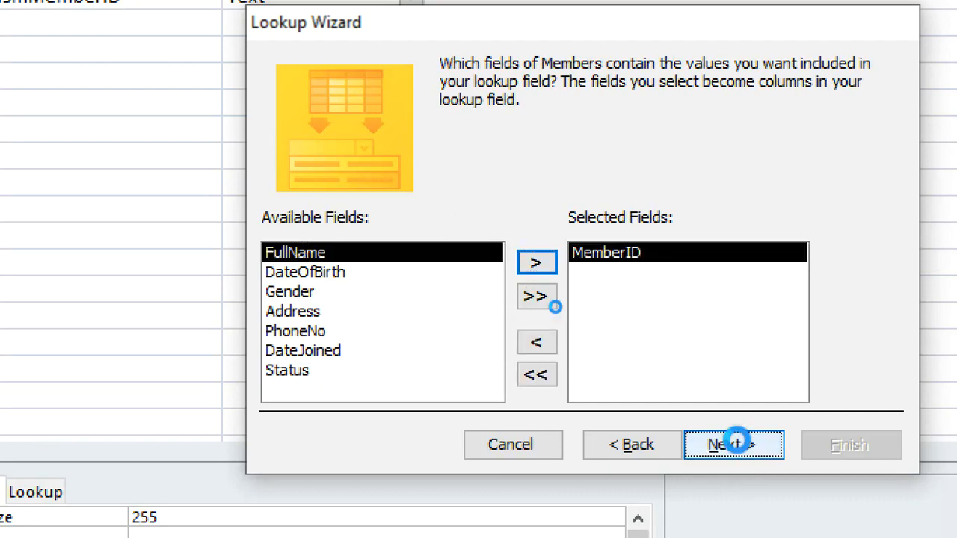
left_click(736, 446)
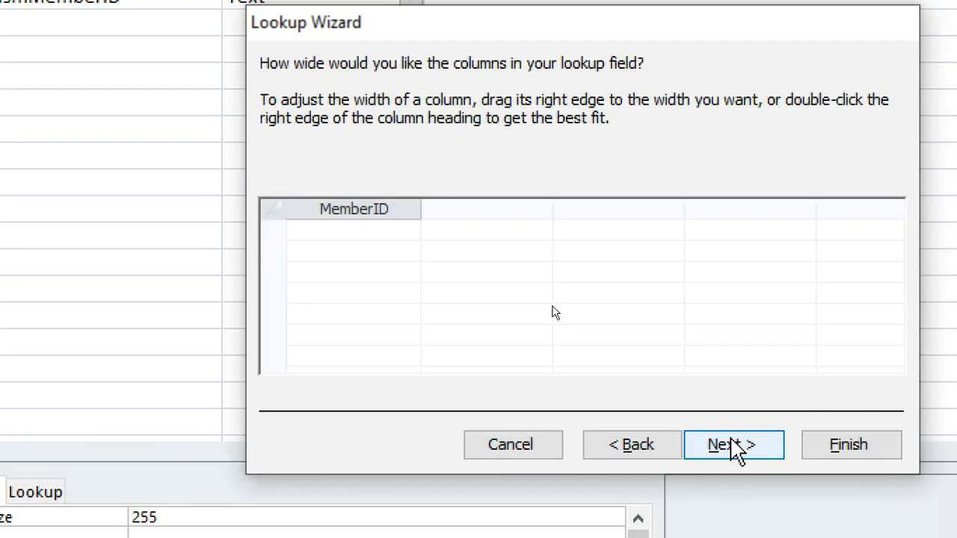
left_click(737, 449)
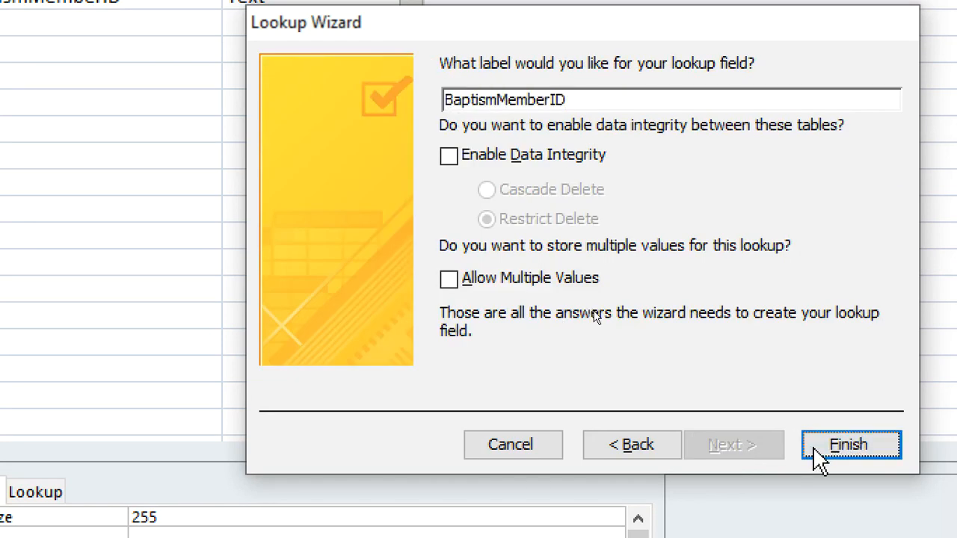
left_click(818, 453)
Agree to save the table for the relationship and name it Baptism
left_click_drag(512, 315, 383, 191)
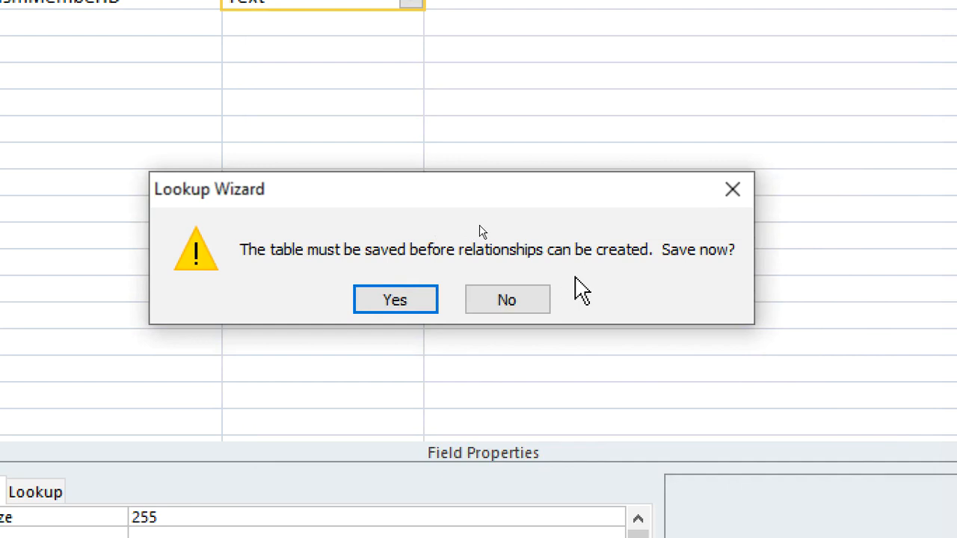
left_click(432, 305)
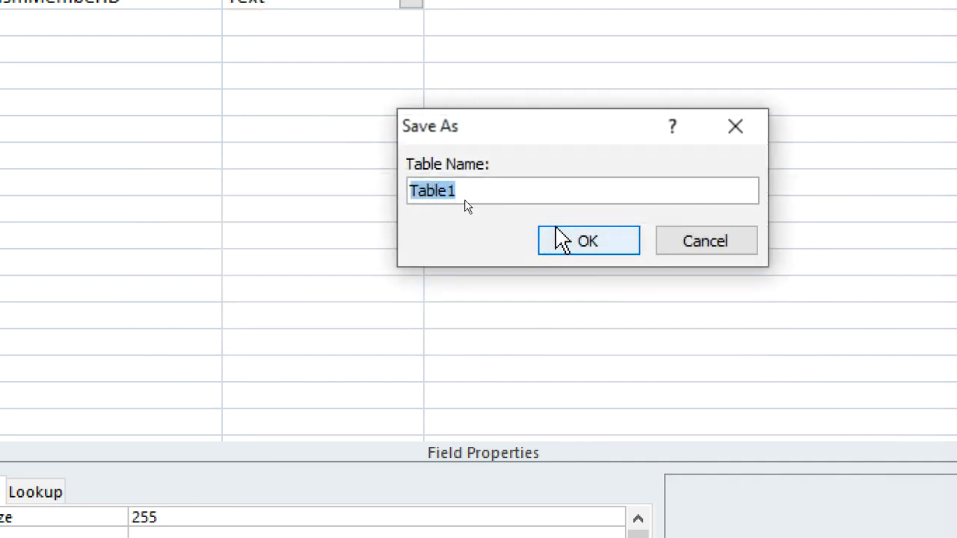
type("Baptism")
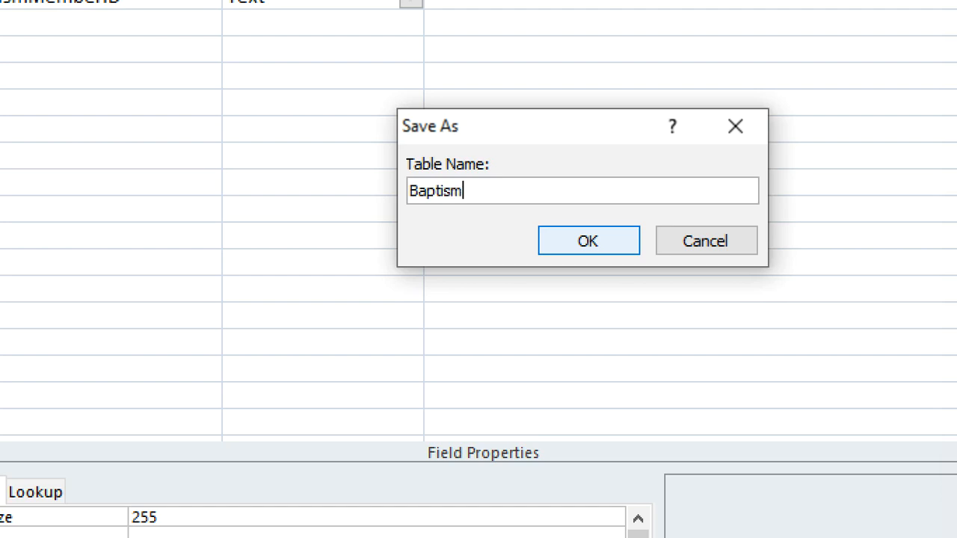
key("Return")
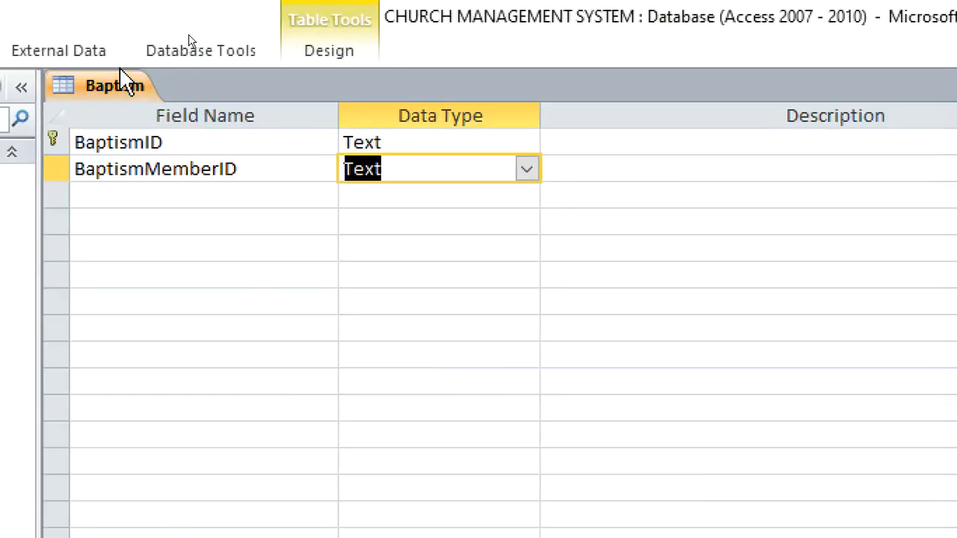
Add a BaptismDate field with the Date/Time data type and a Minister field with the Text data type
left_click(229, 194)
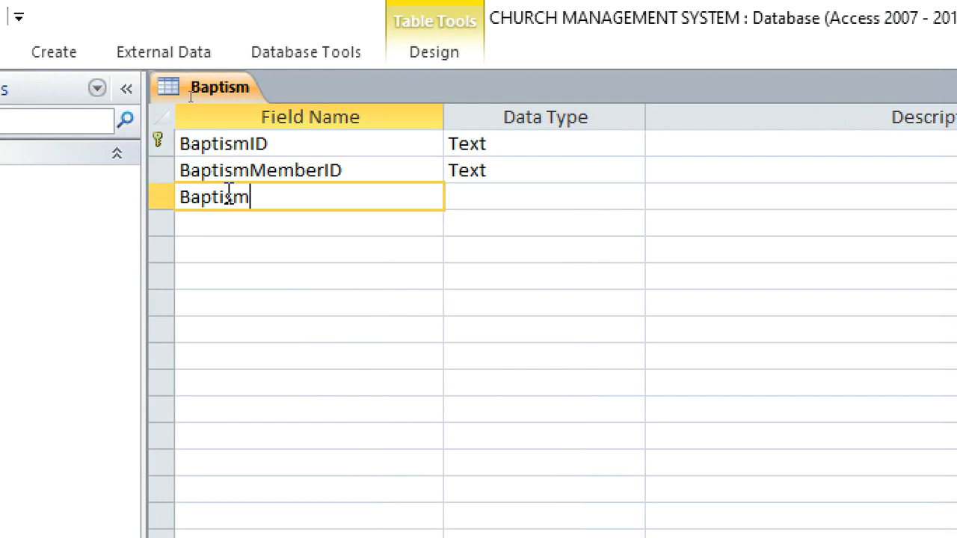
left_click(465, 198)
type("date/Time")
left_click(373, 228)
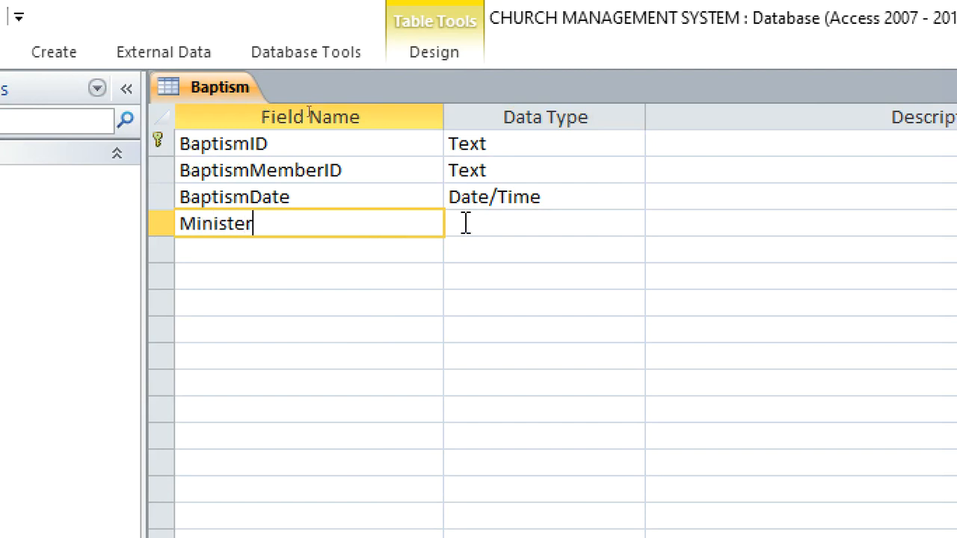
left_click(504, 222)
Start a lookup for the Minister field that takes its values from the Members table
left_click(636, 224)
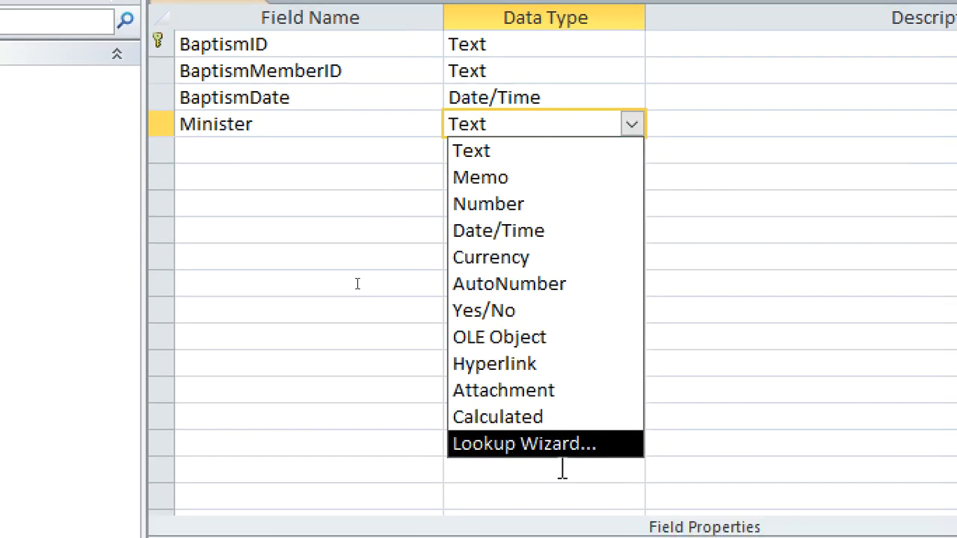
left_click(555, 536)
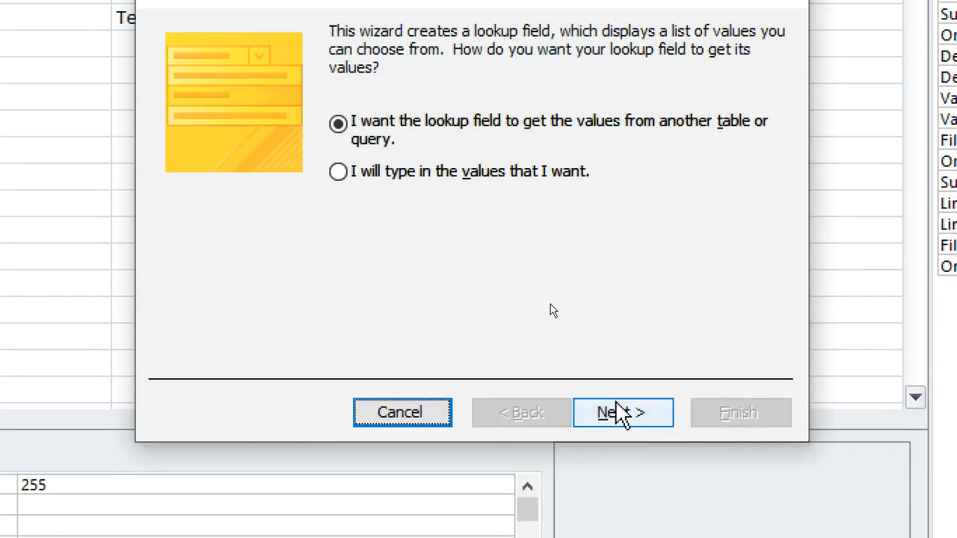
left_click(623, 529)
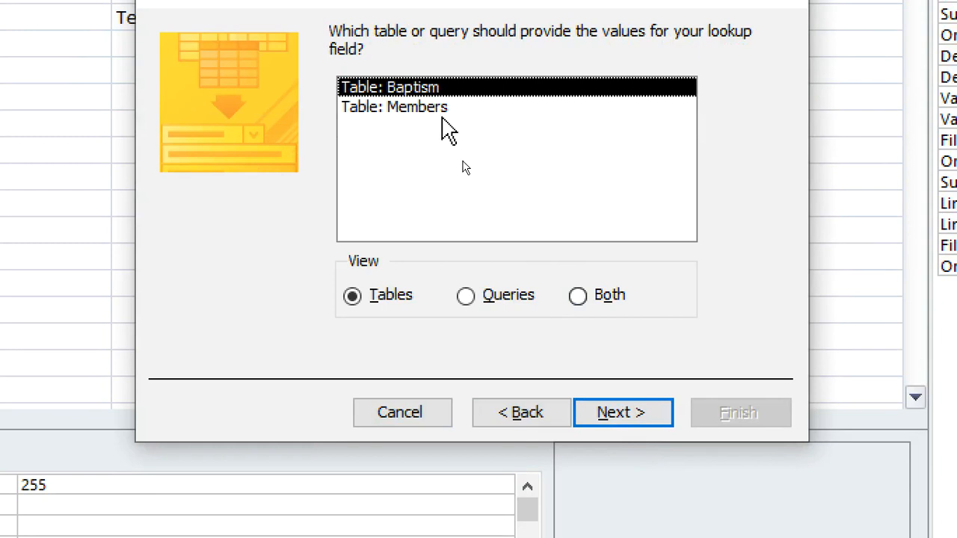
left_click(444, 114)
left_click(622, 408)
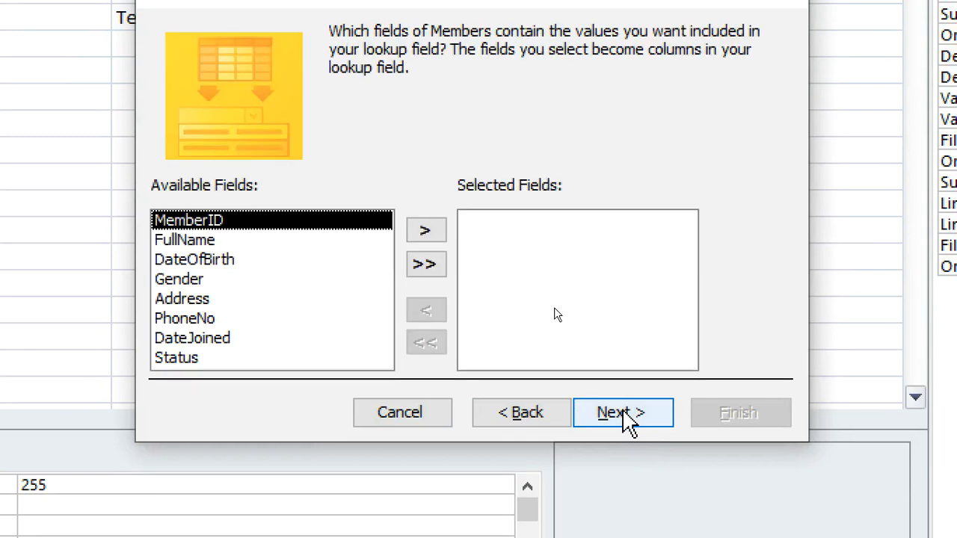
Use FullName as the Minister lookup column without sorting, keep the key column hidden, and finish the lookup
left_click(187, 240)
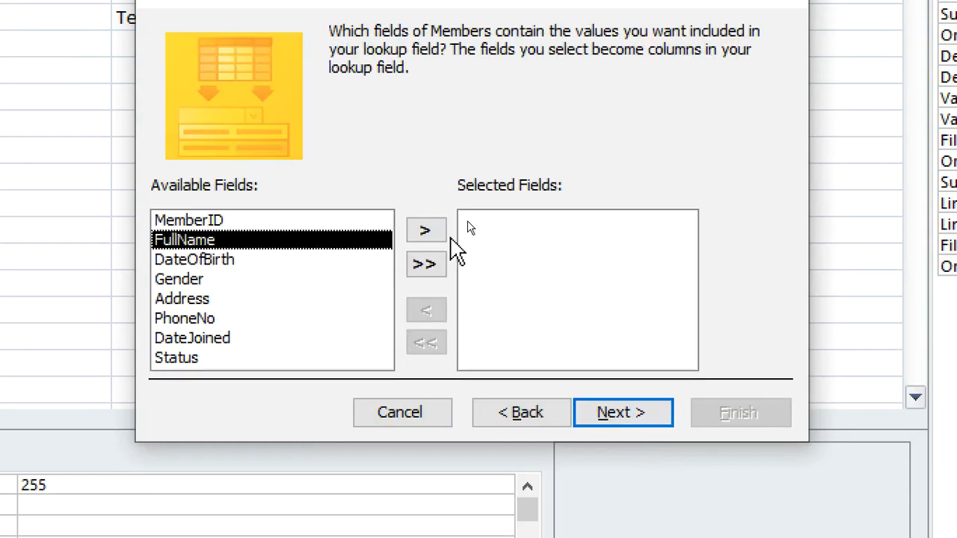
left_click(425, 231)
left_click(609, 414)
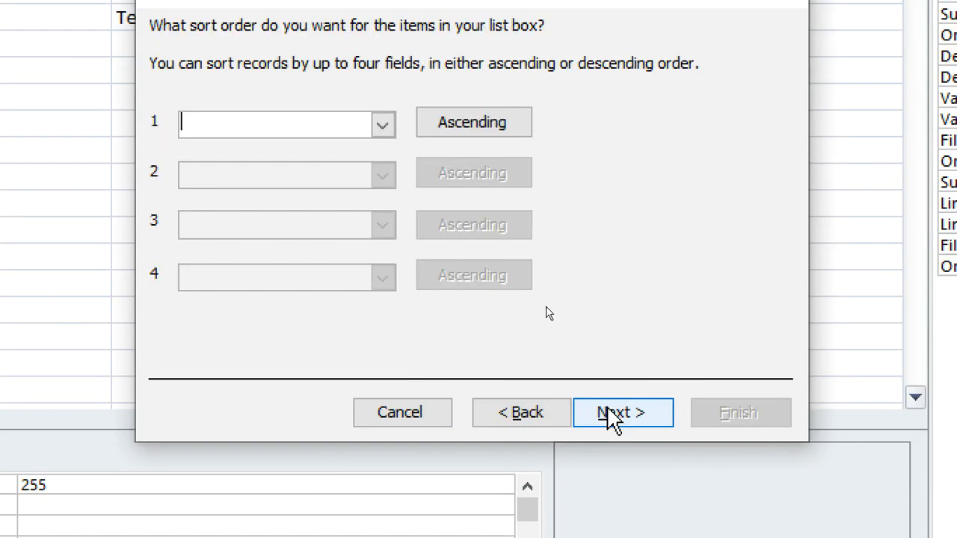
left_click(644, 411)
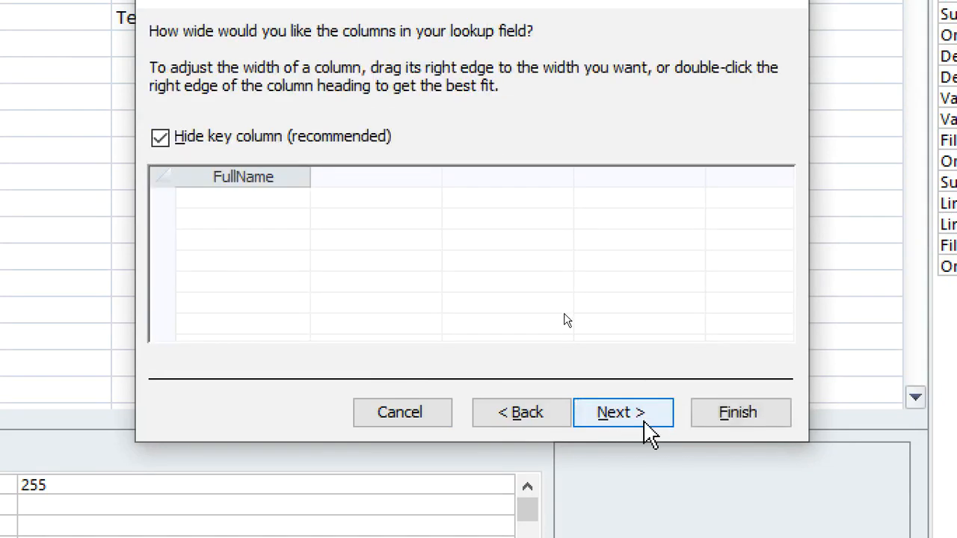
left_click(644, 417)
left_click(726, 420)
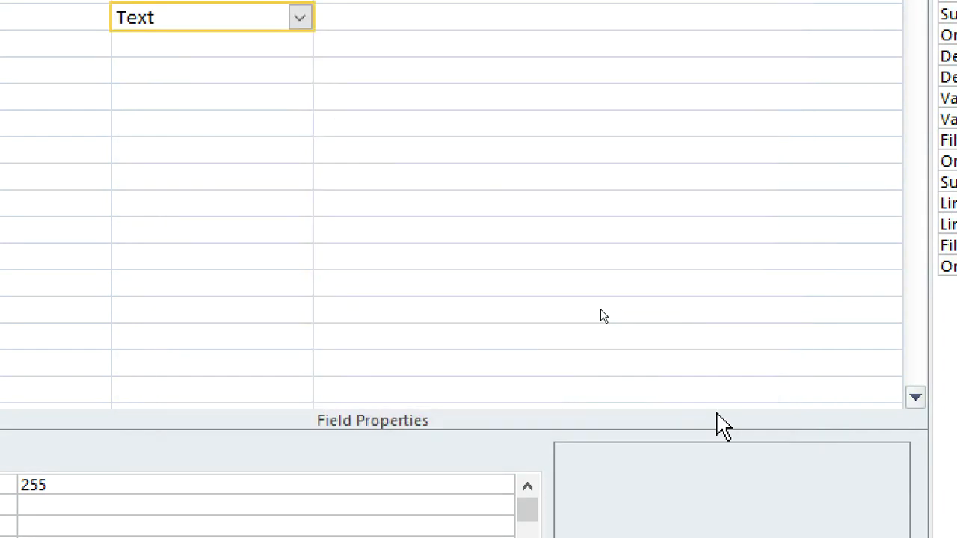
Agree to save the Baptism table for the Minister lookup relationship and close the table
left_click(426, 418)
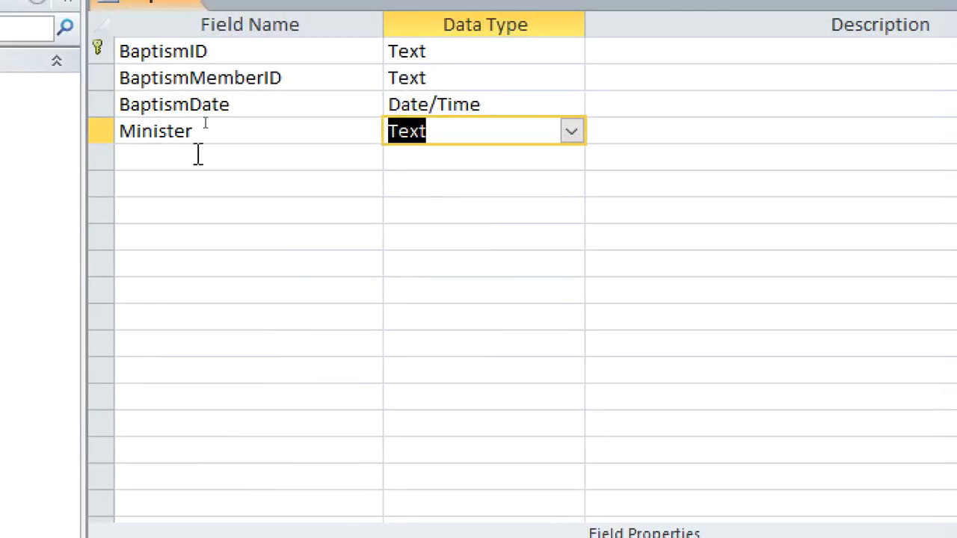
left_click(198, 155)
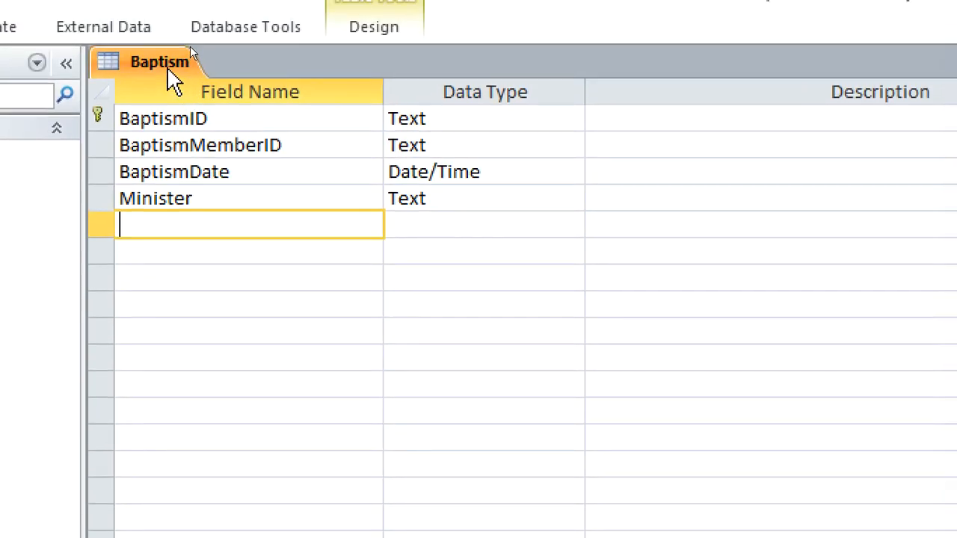
right_click(169, 69)
left_click(226, 120)
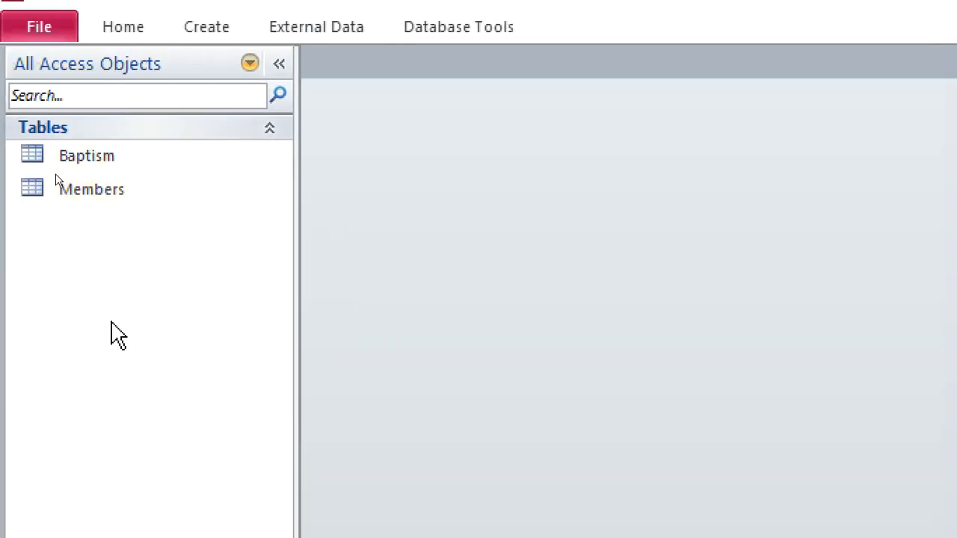
Create a new table in design view with a WeddingID Text field as its primary key
left_click(198, 31)
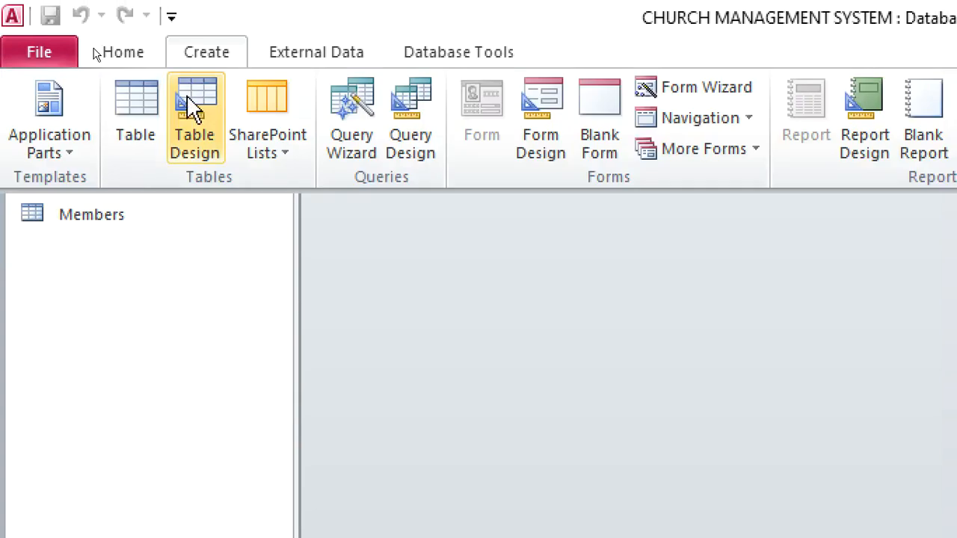
left_click(192, 109)
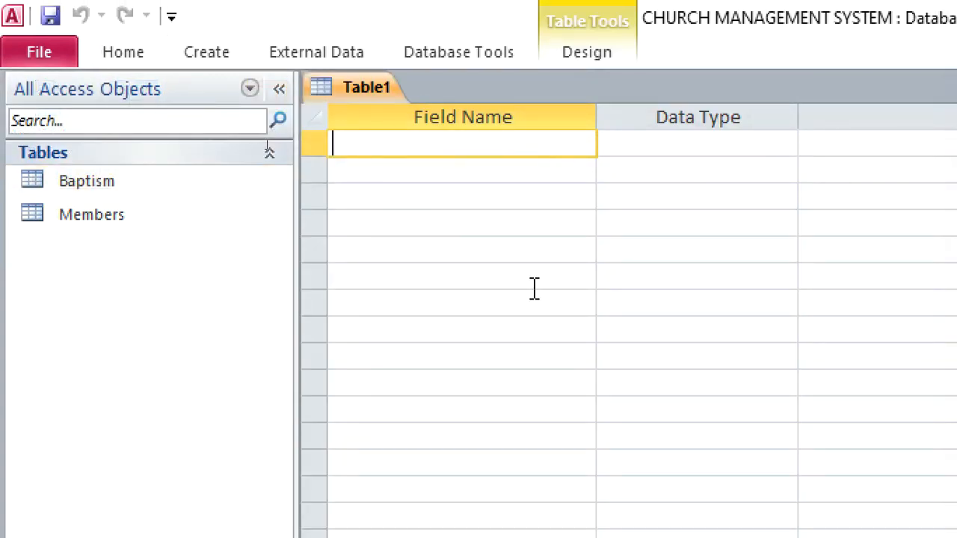
type("WeddingID")
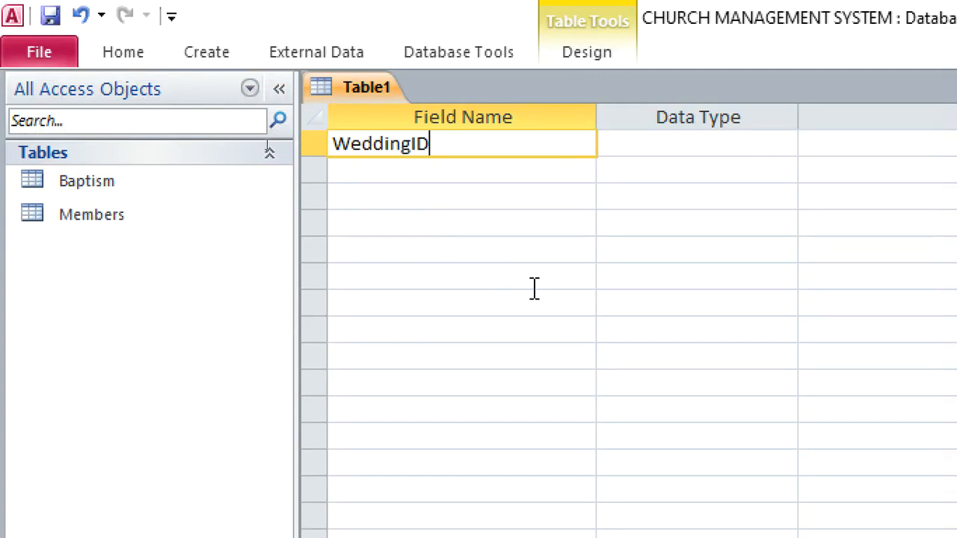
left_click(673, 153)
right_click(674, 152)
left_click(710, 160)
Add Bride and Groom fields below WeddingID, both with the Text data type
left_click(544, 171)
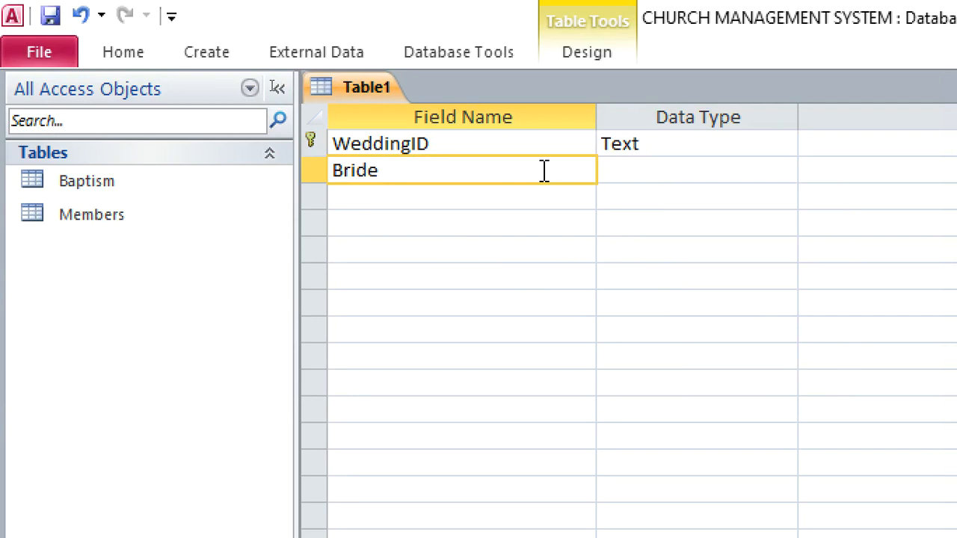
left_click(454, 195)
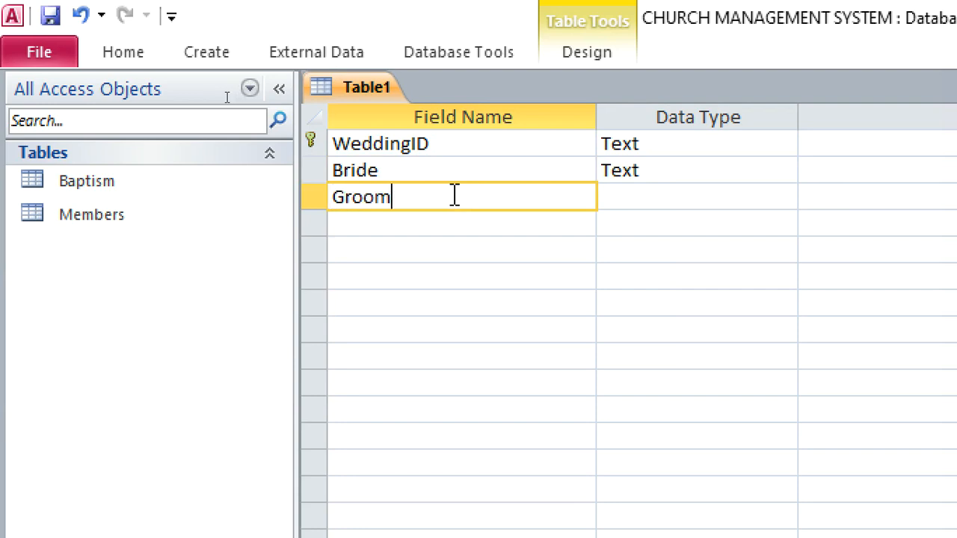
left_click(631, 196)
Start a lookup for the Bride field that takes its values from the Members table
left_click(693, 172)
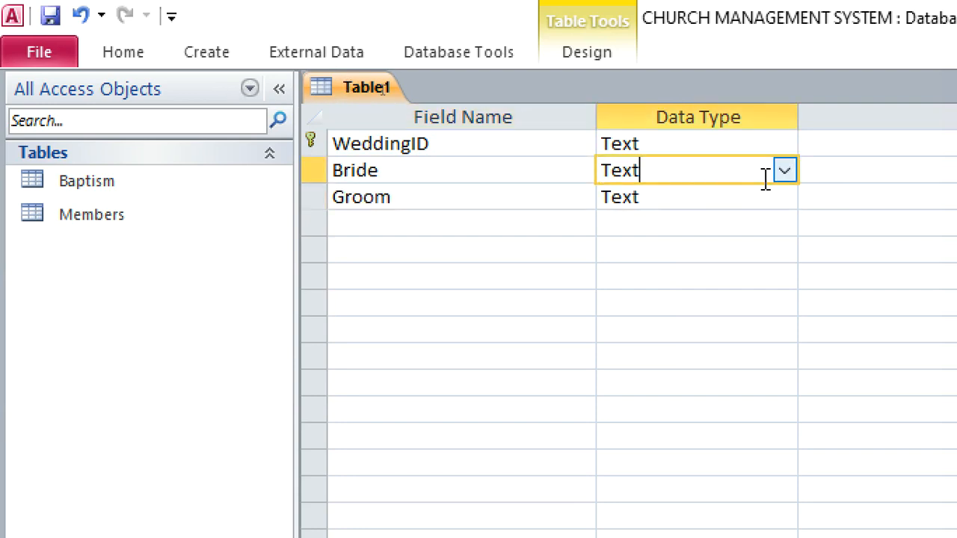
left_click(784, 171)
left_click(721, 489)
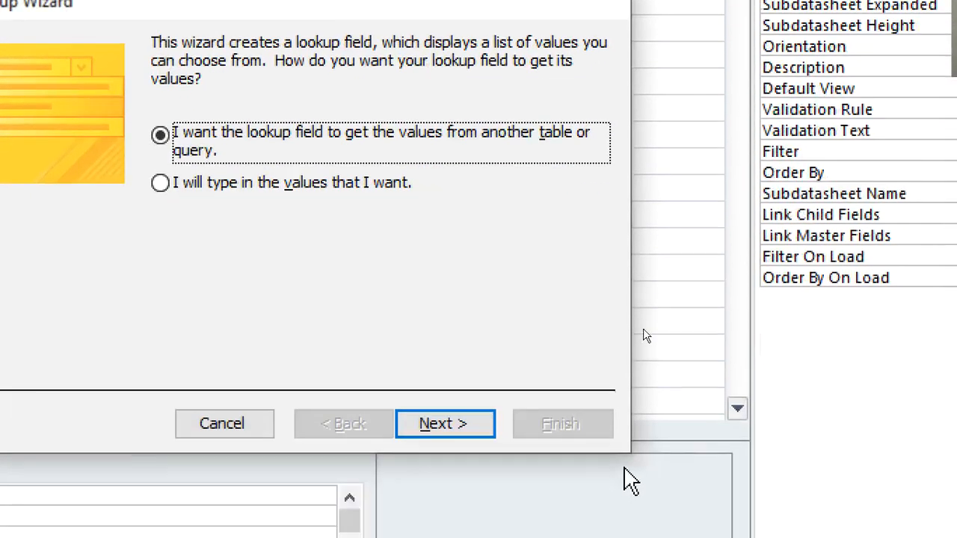
left_click(426, 400)
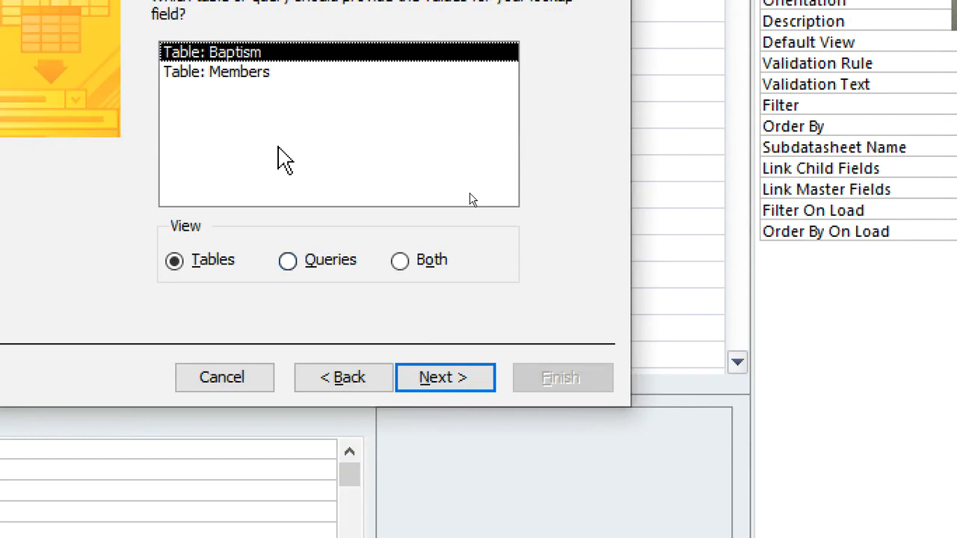
left_click(249, 76)
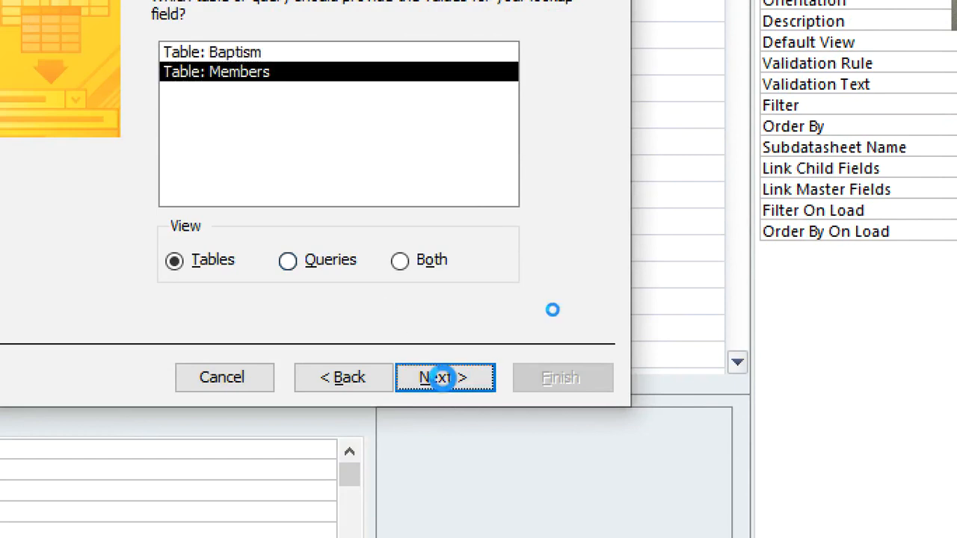
left_click(444, 380)
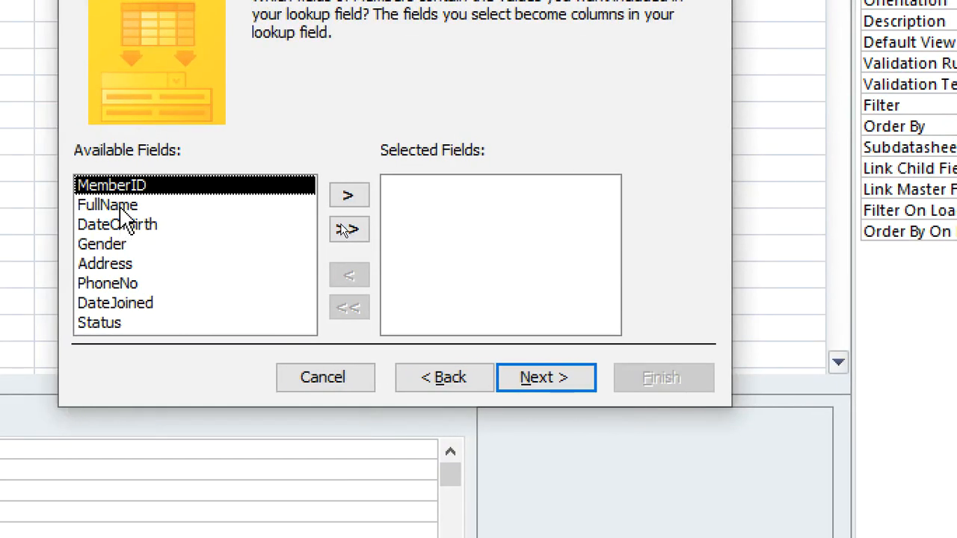
Include MemberID and FullName as the Bride lookup's columns and leave the list unsorted
left_click(120, 202)
left_click(105, 191)
left_click(348, 195)
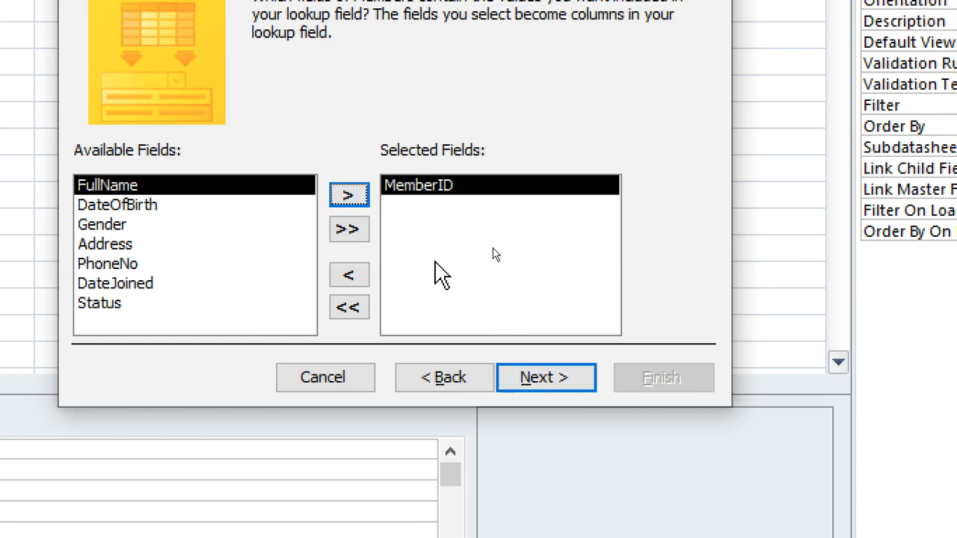
left_click(351, 196)
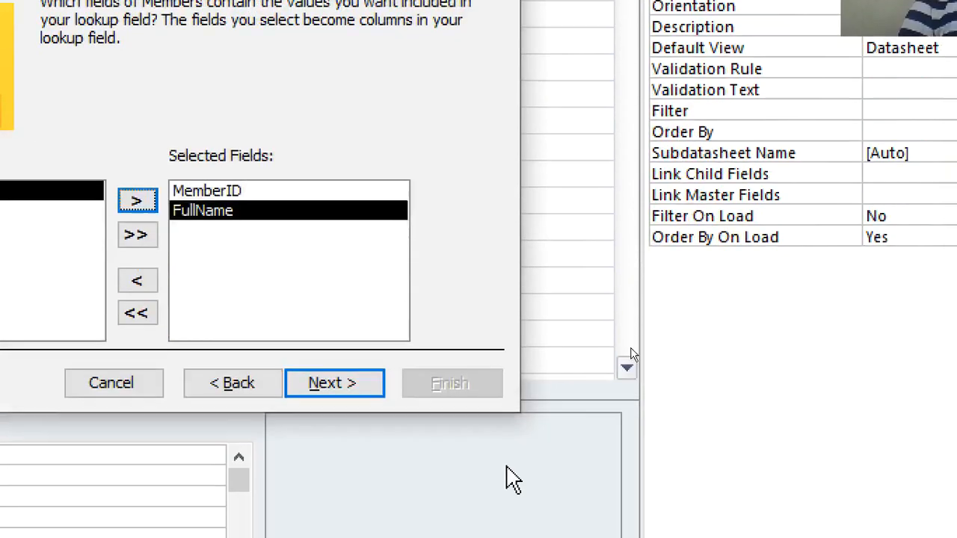
left_click(338, 383)
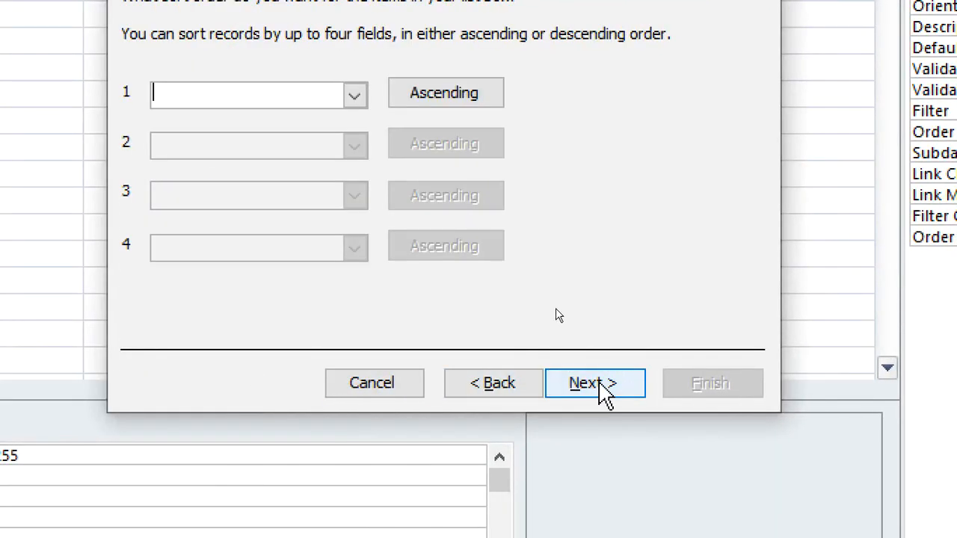
left_click(598, 382)
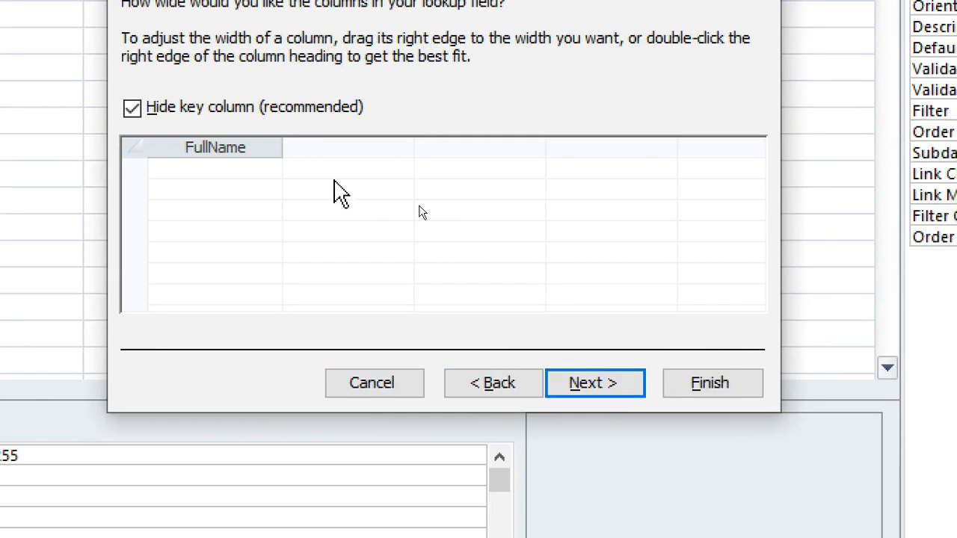
Show the key column in the Bride lookup, keep MemberID as the stored value, and finish the lookup
left_click(213, 116)
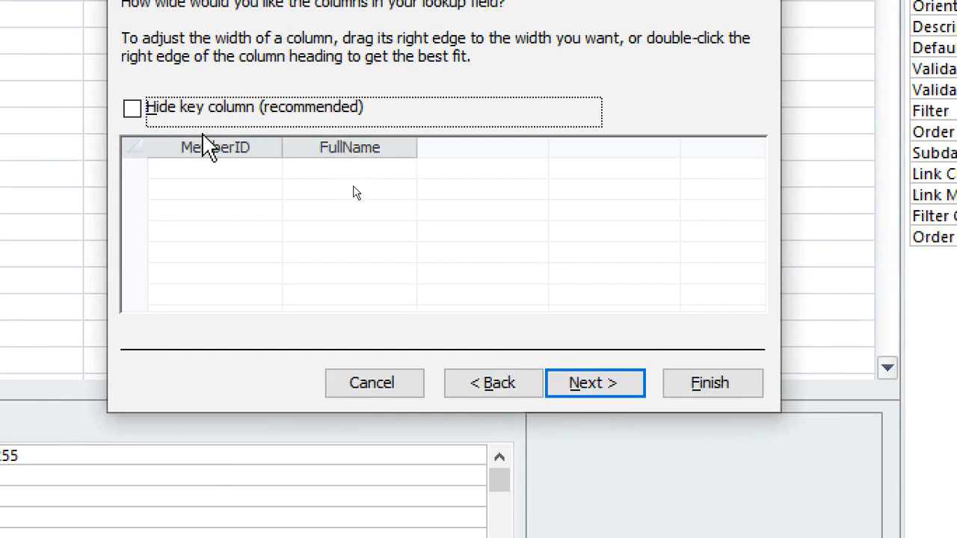
left_click(598, 383)
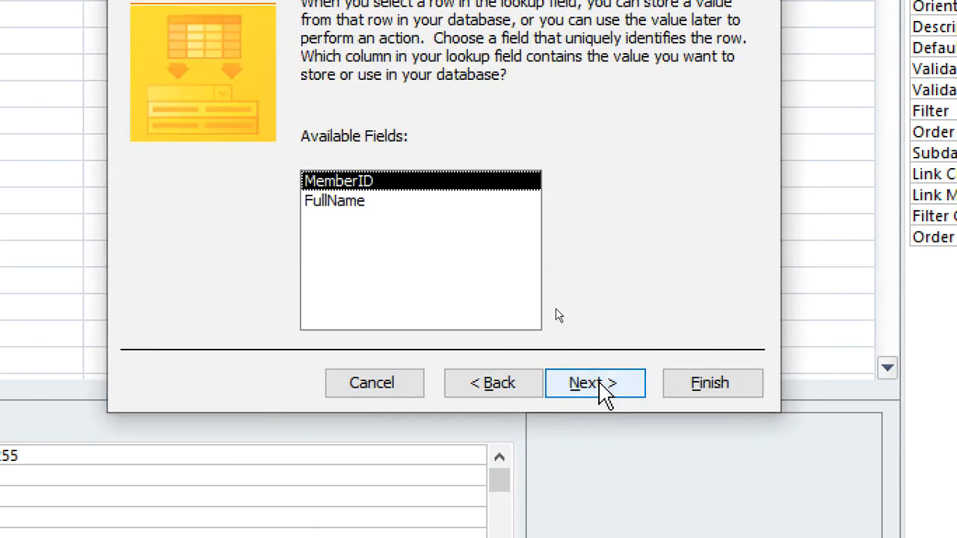
left_click(620, 385)
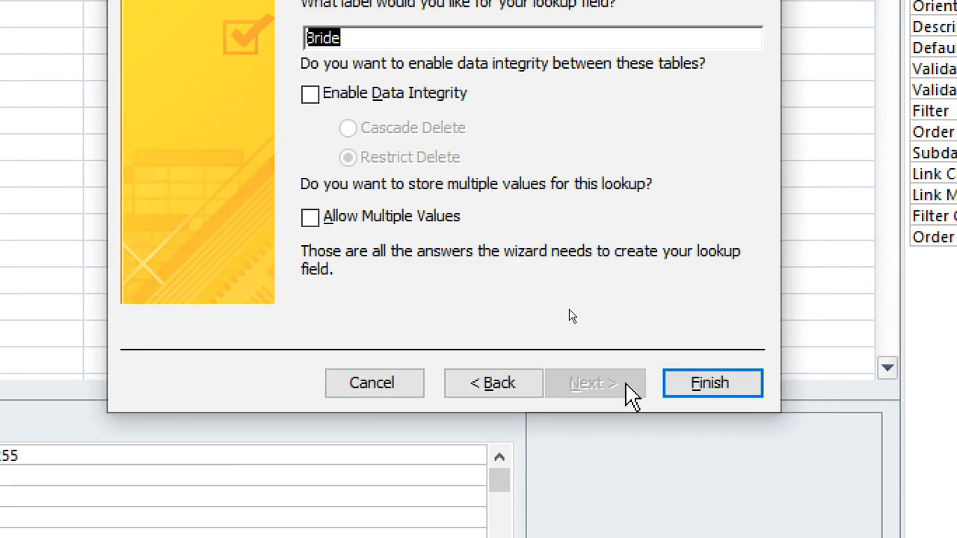
left_click(701, 390)
Agree to save the new table for the Bride relationship and name it wedding
left_click(396, 362)
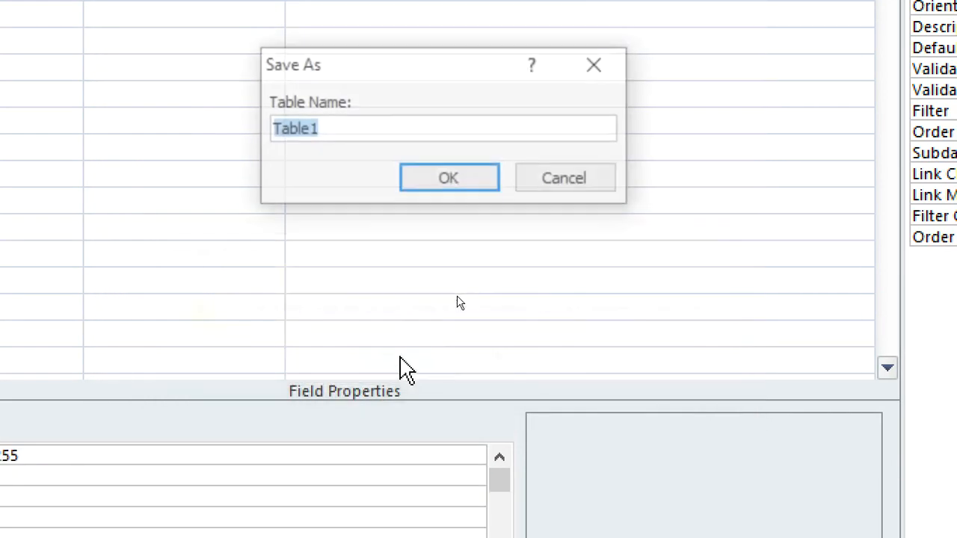
type("w")
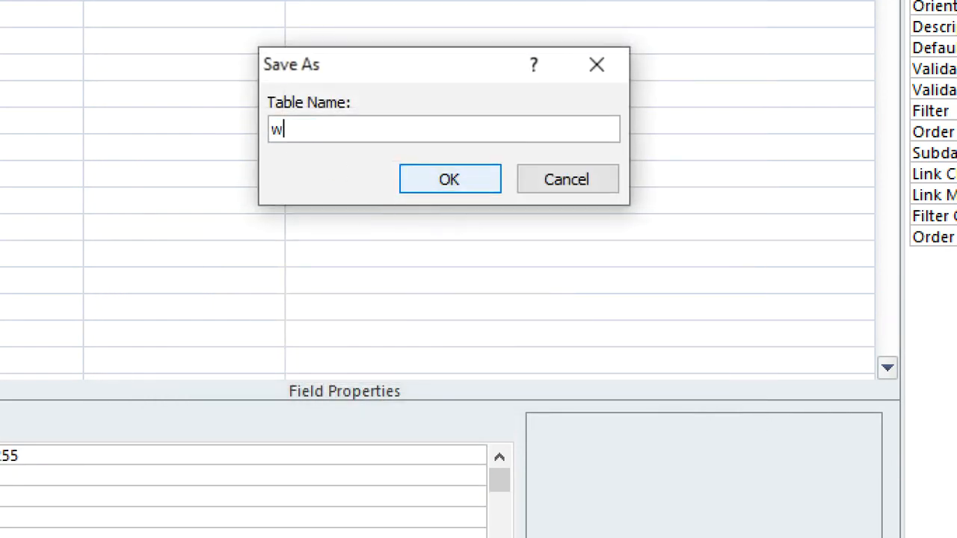
type("edding")
left_click(419, 187)
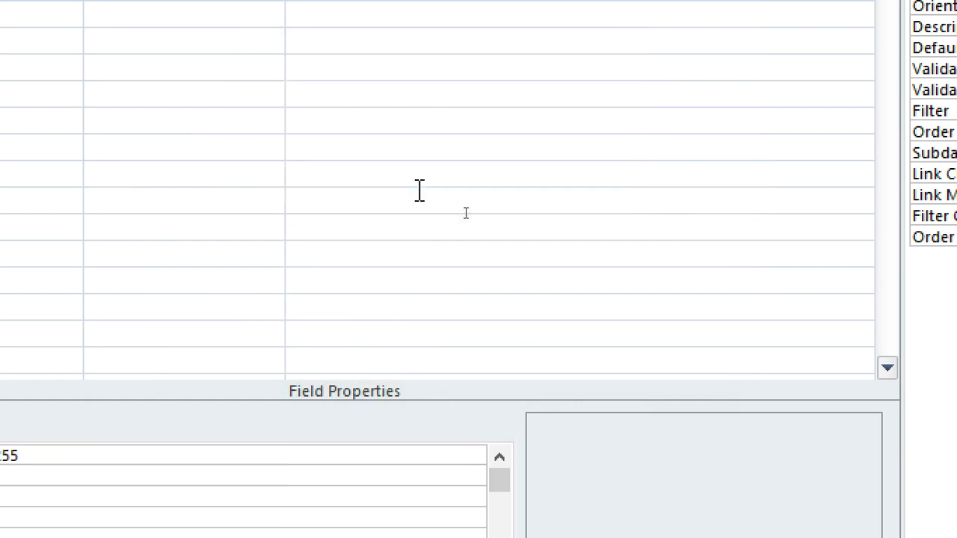
Start a lookup for the Groom field that takes its values from the Members table
left_click(206, 144)
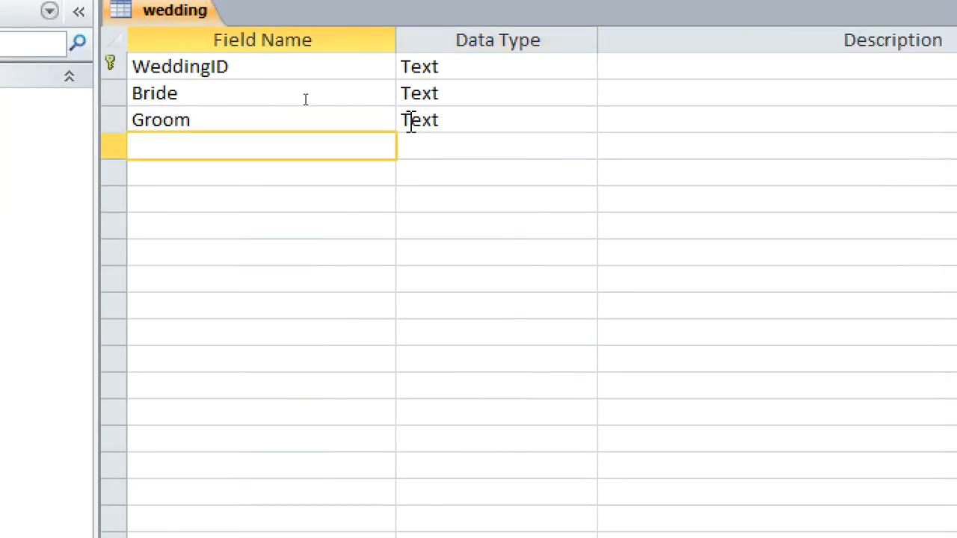
left_click(470, 129)
left_click(581, 122)
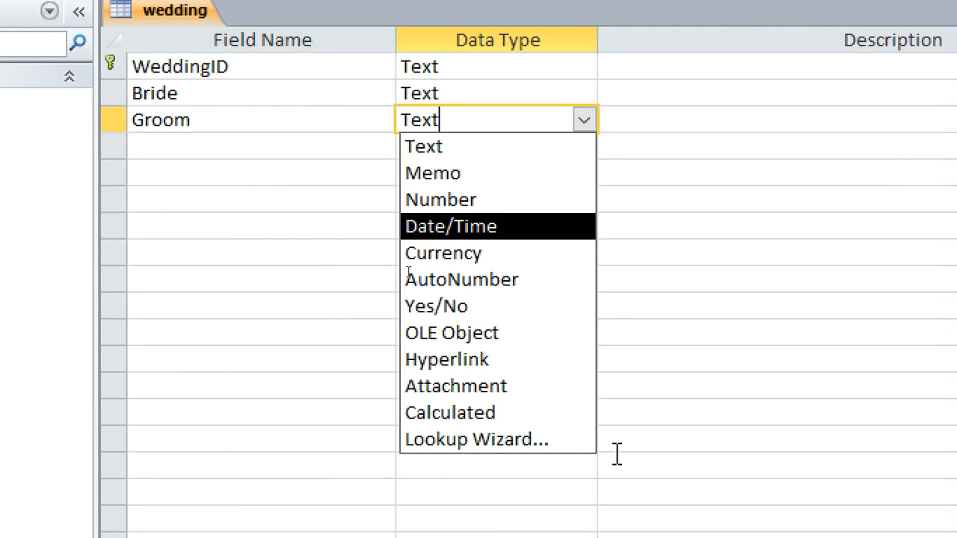
left_click(479, 439)
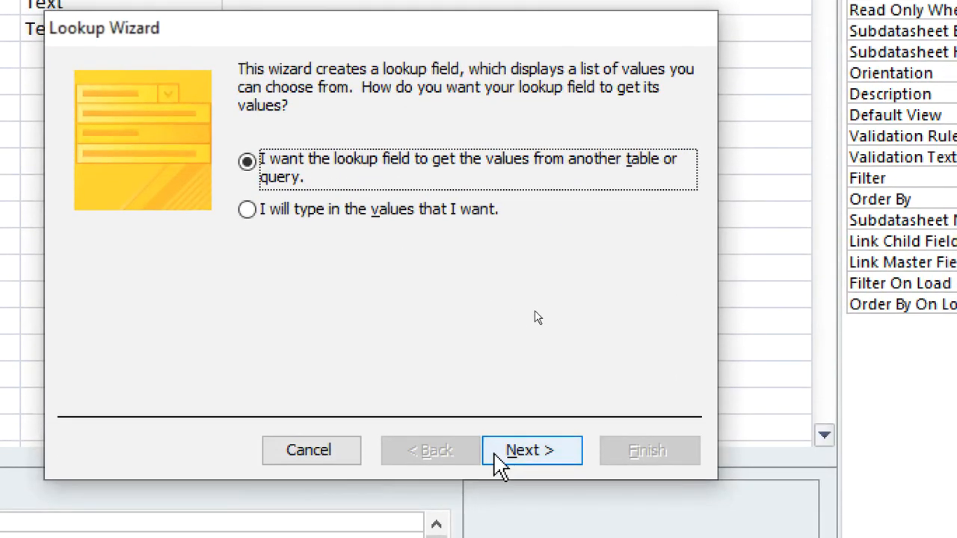
left_click(480, 535)
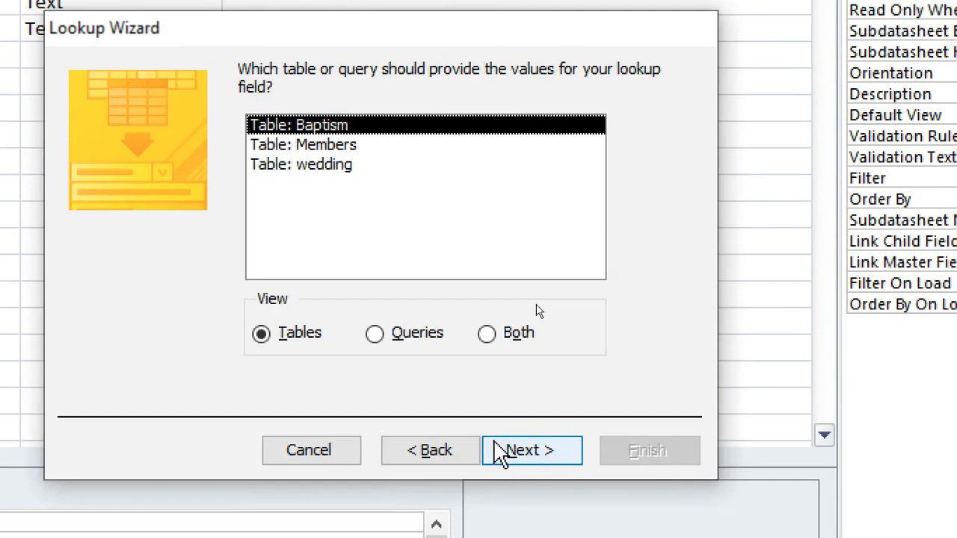
left_click(332, 146)
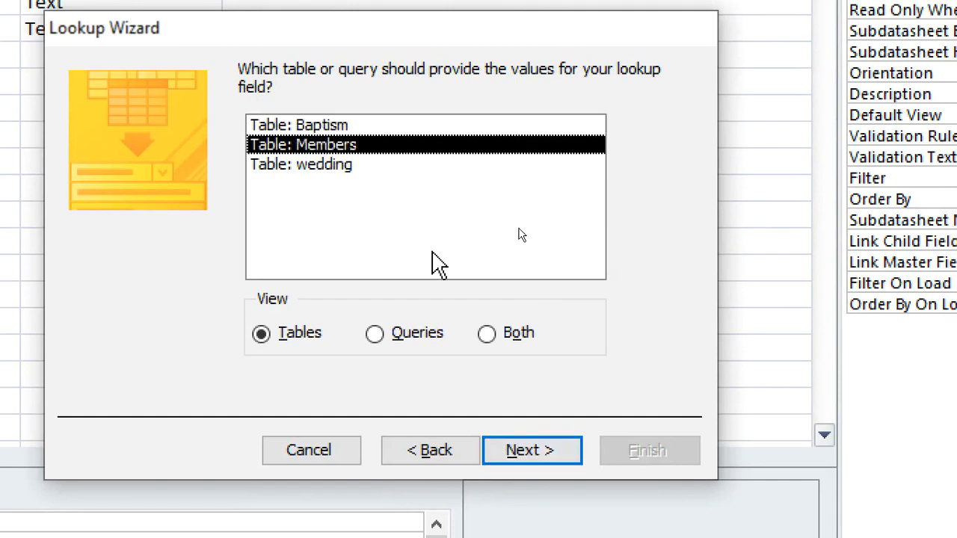
left_click(519, 451)
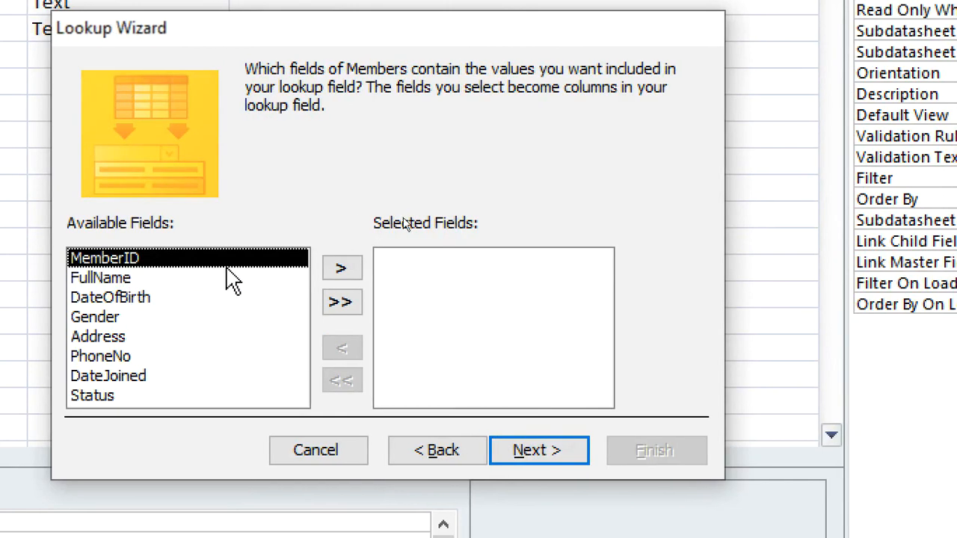
Include MemberID and FullName as the Groom lookup's columns without setting a sort order
left_click(334, 267)
left_click(334, 268)
left_click(520, 448)
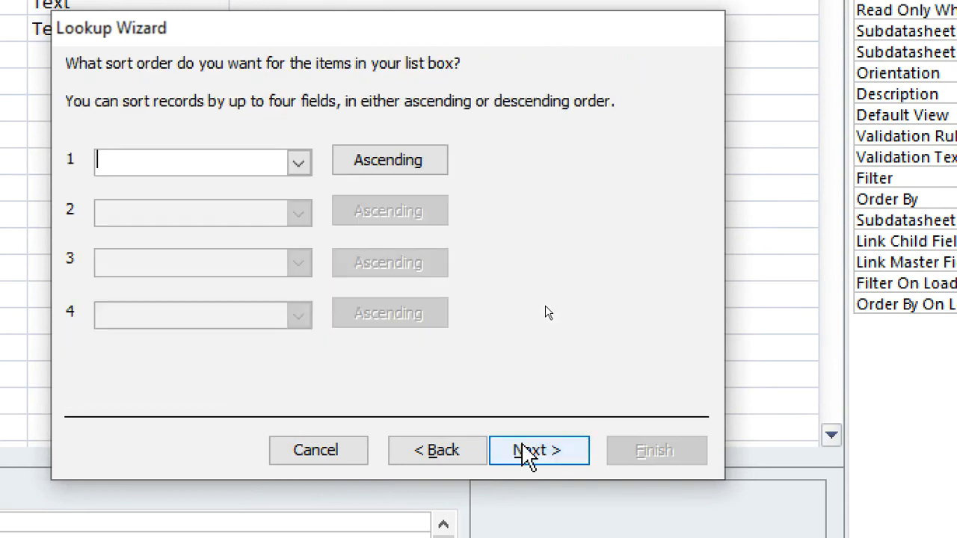
left_click(528, 451)
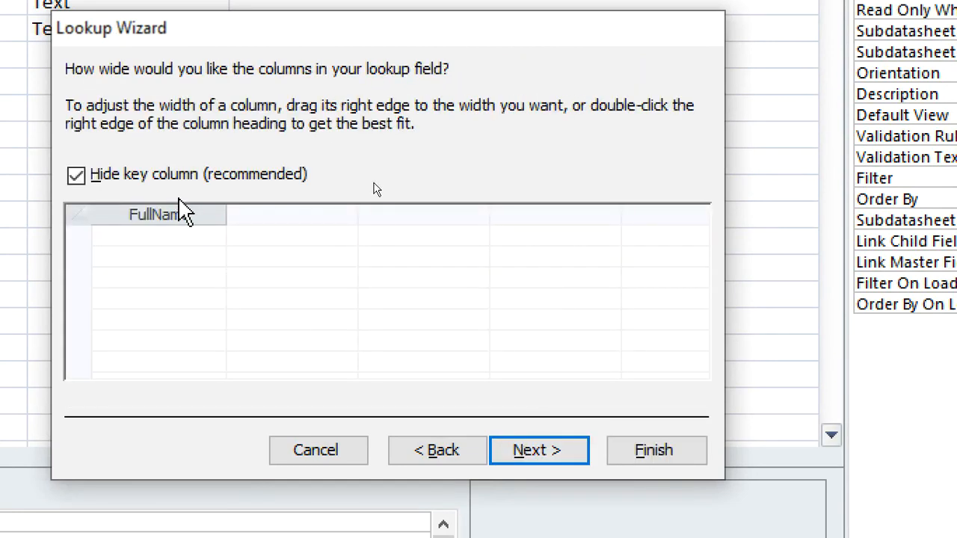
Show the Groom lookup's key column, store MemberID, finish the lookup, and agree to save the wedding table
left_click(186, 174)
left_click(538, 452)
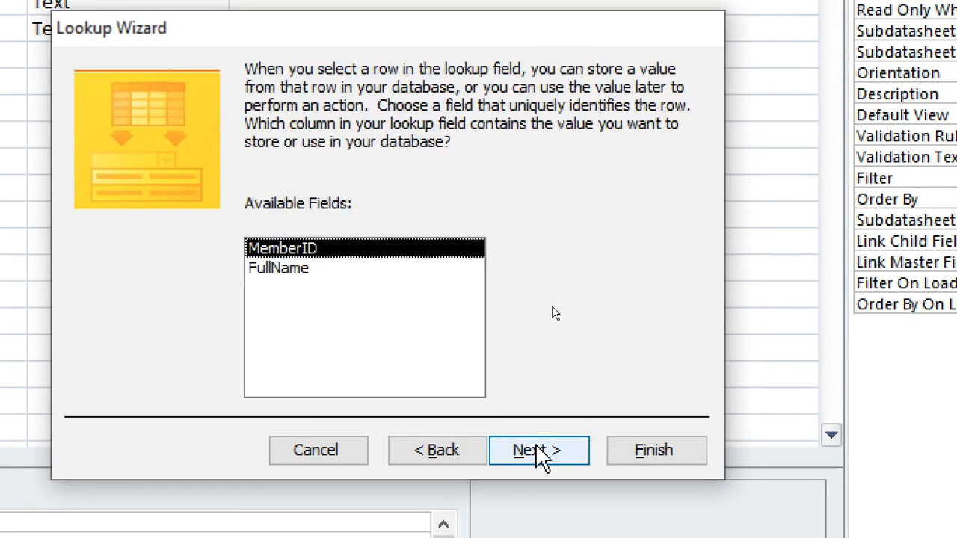
left_click(650, 452)
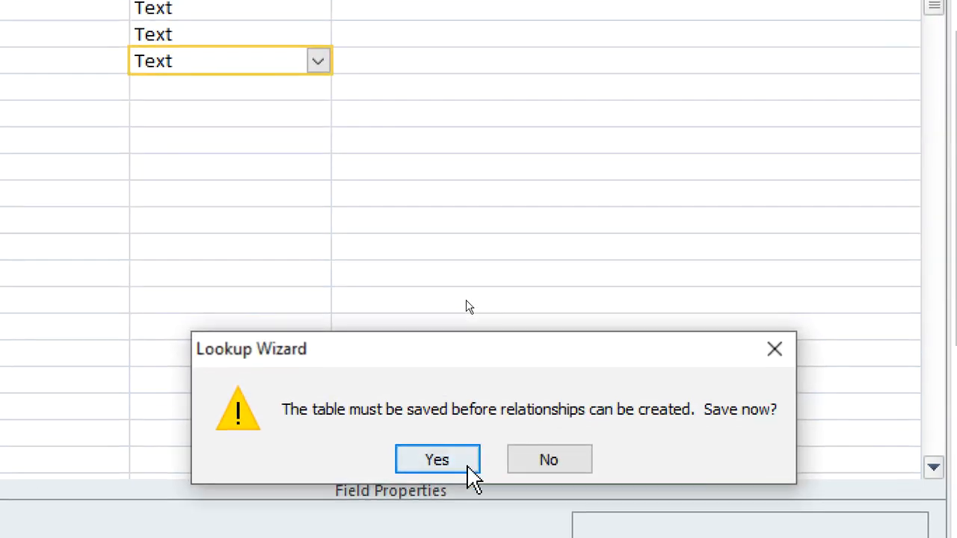
left_click(468, 465)
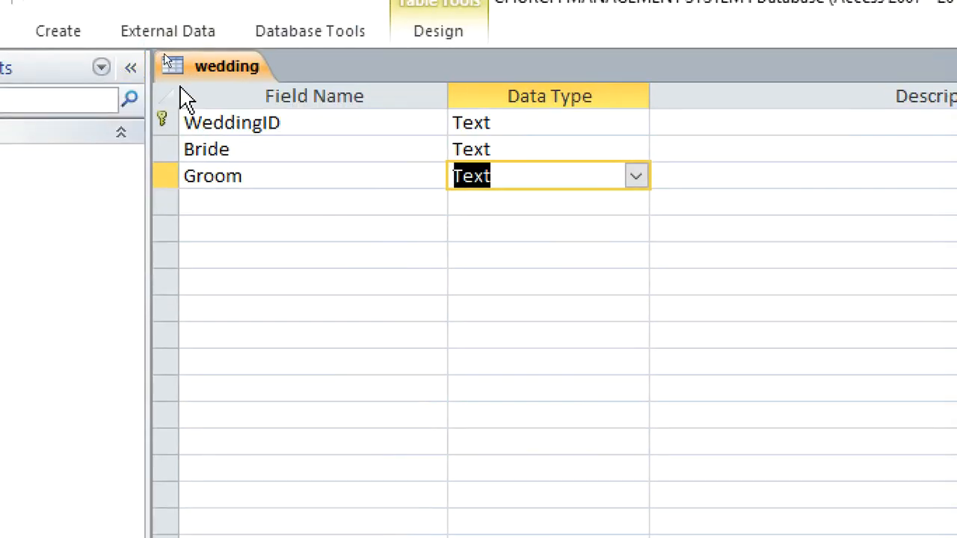
Add a WeddingDate field below Groom with the Date/Time data type
left_click(250, 203)
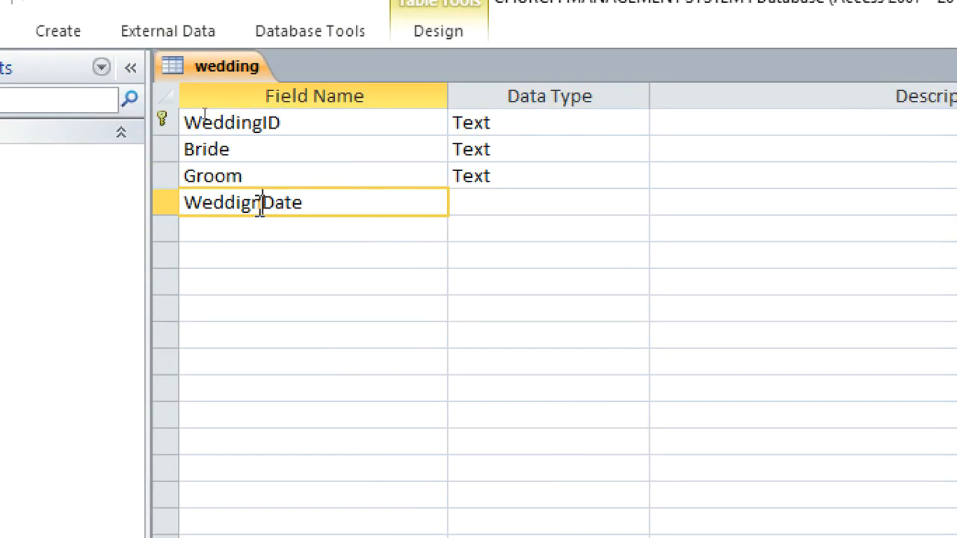
key("BackSpace")
type("n")
left_click(462, 212)
type("date/Time")
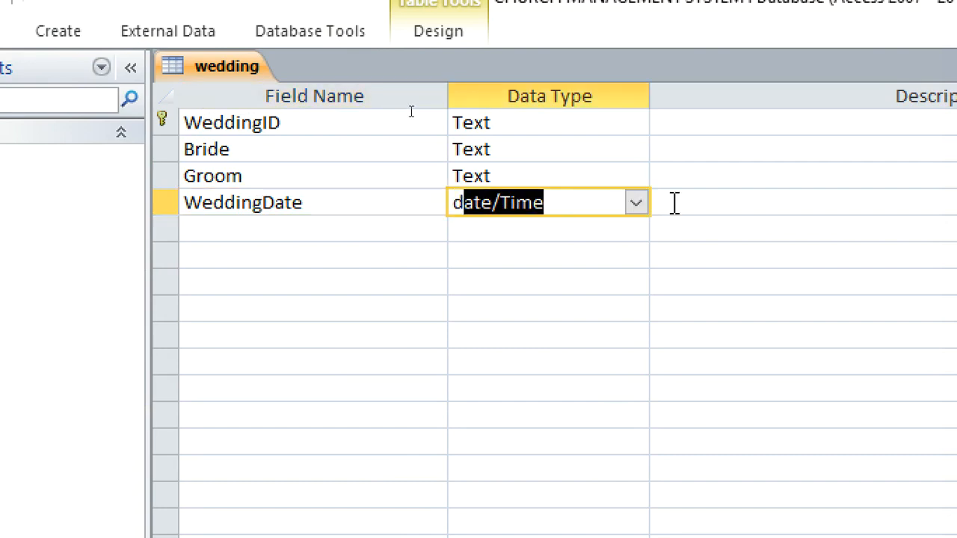
Add a WeddingMinister field below WeddingDate with the Text data type
left_click(336, 231)
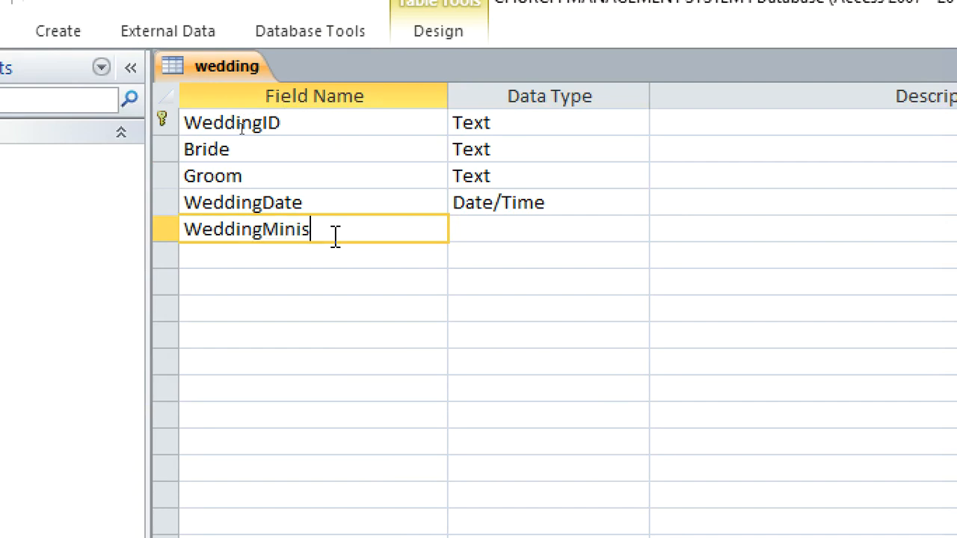
left_click(519, 209)
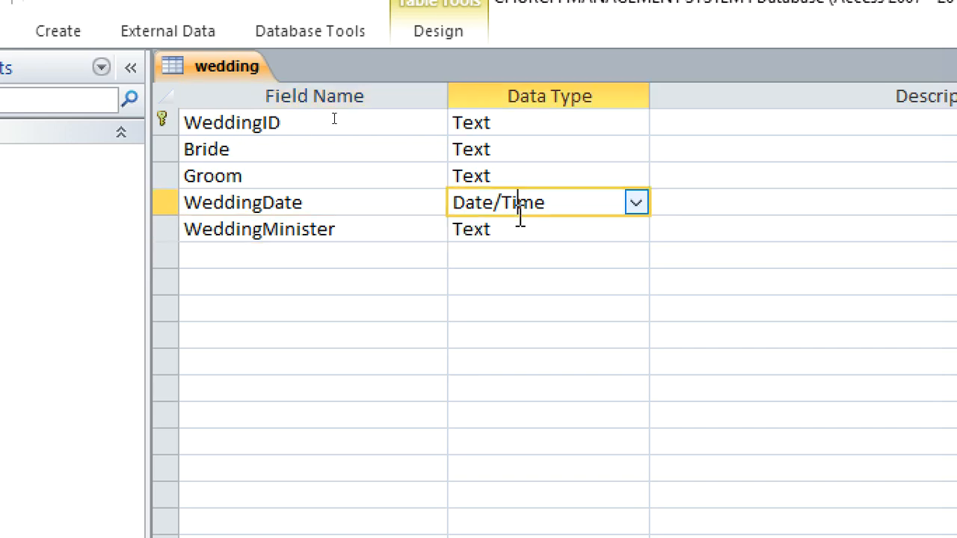
left_click(538, 225)
left_click(636, 229)
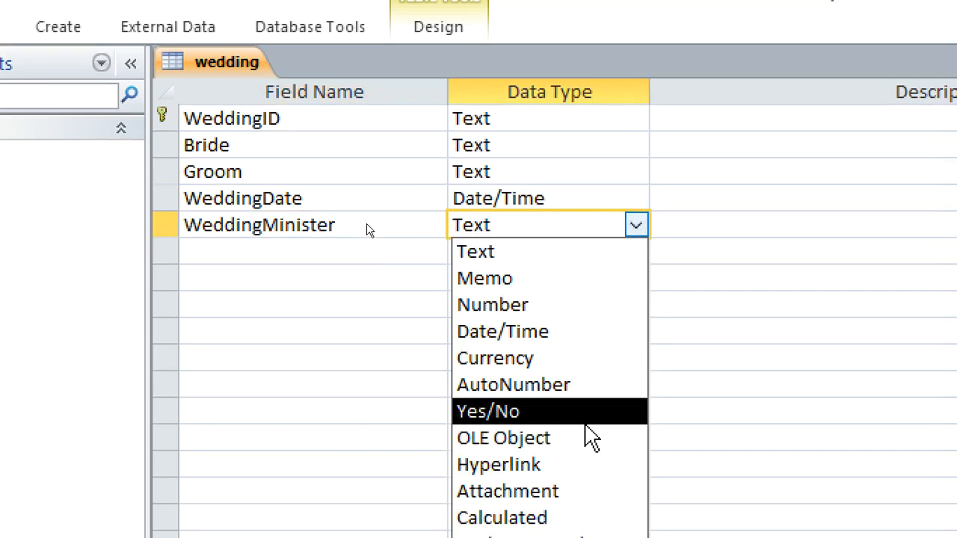
left_click(284, 252)
Save and close the wedding table
right_click(196, 66)
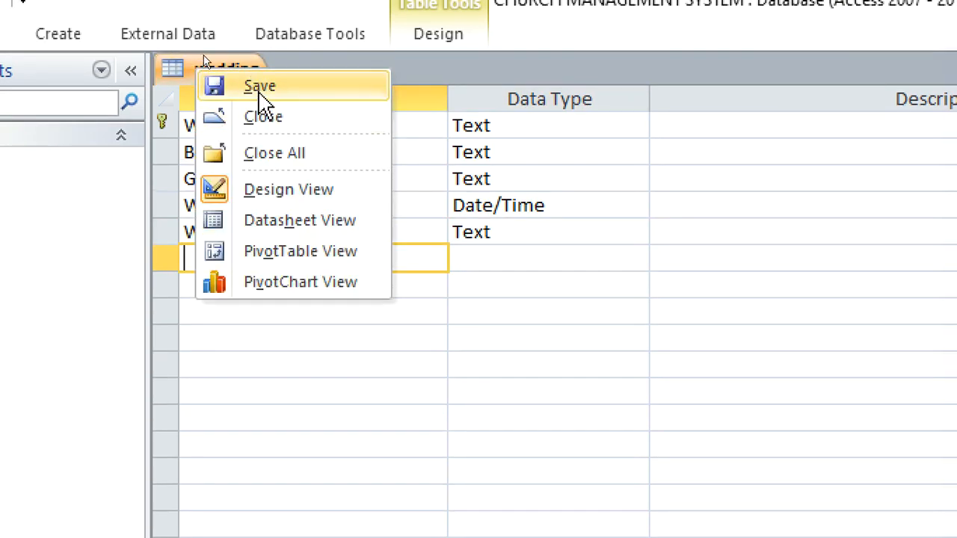
right_click(210, 73)
left_click(274, 124)
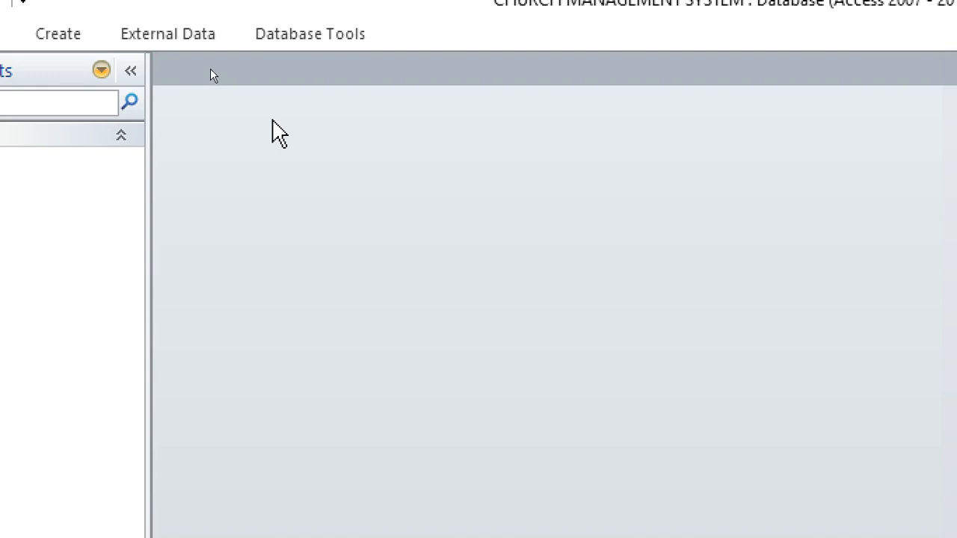
Create a new table in Design View and enter FuneralID as its first field
left_click(82, 37)
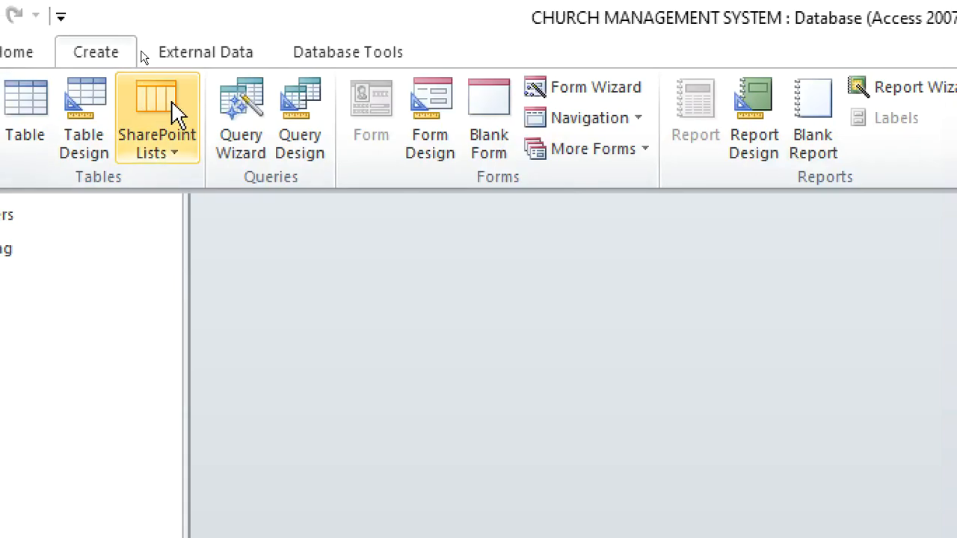
left_click(89, 116)
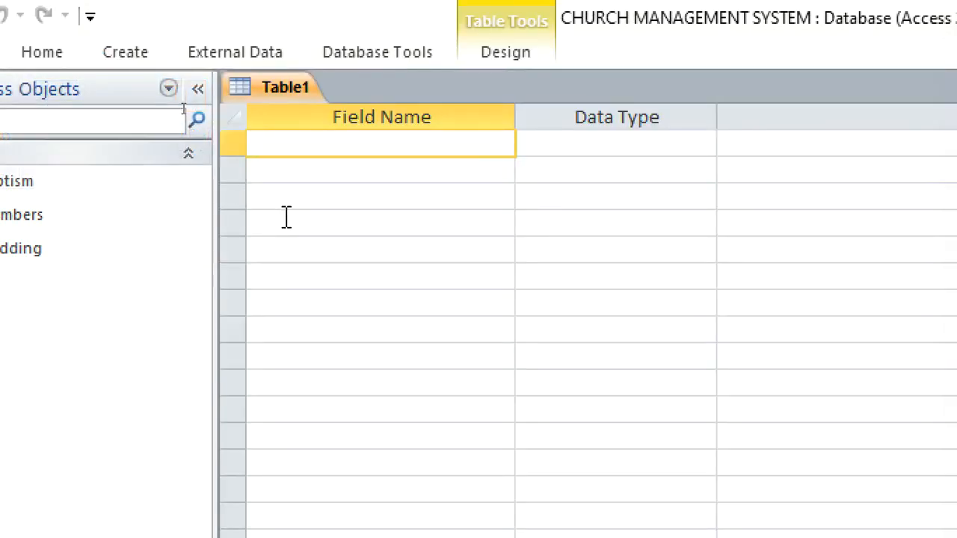
type("FuneralID")
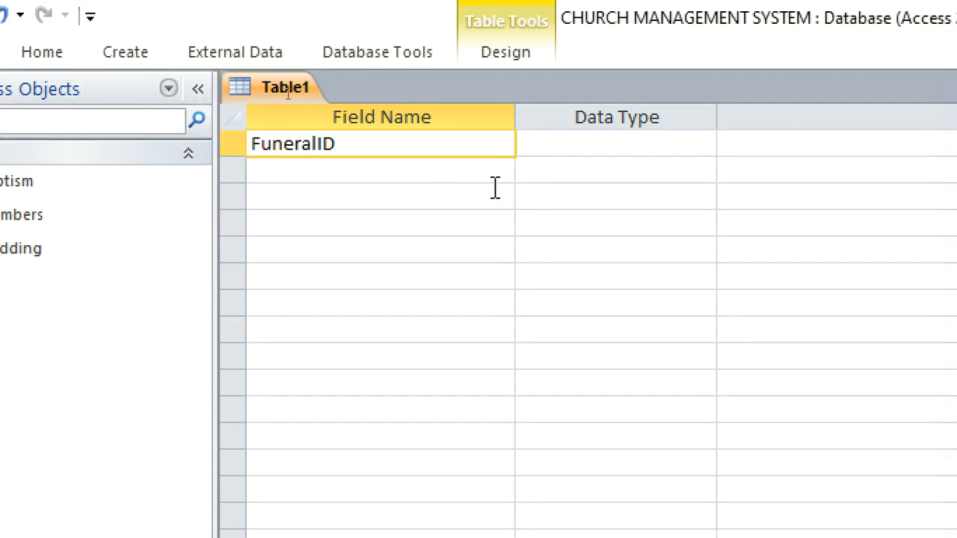
Give FuneralID the Text data type and make it the primary key
left_click(543, 151)
type("d")
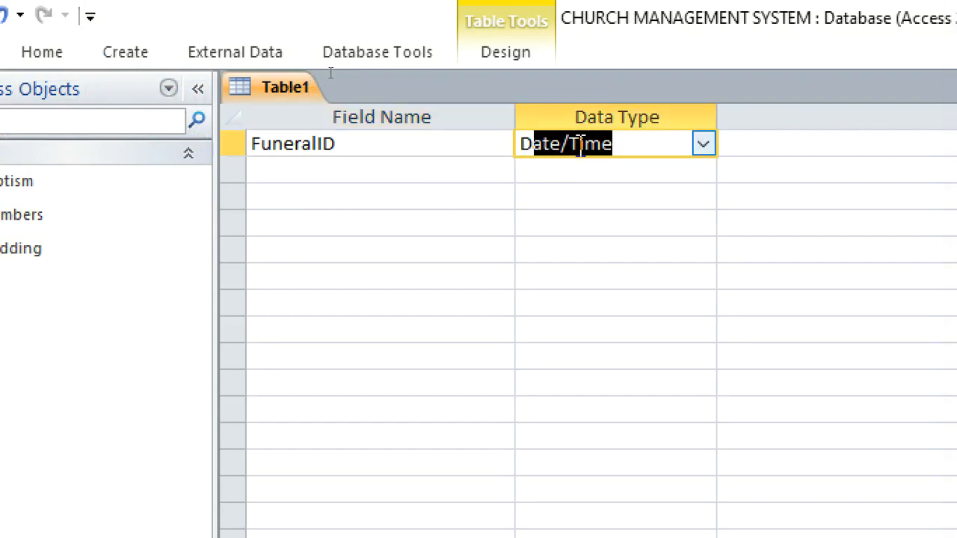
type("T")
double_click(581, 144)
type("t")
right_click(581, 145)
left_click(604, 165)
Enter DeceasedMemberID as the field below FuneralID
left_click(511, 170)
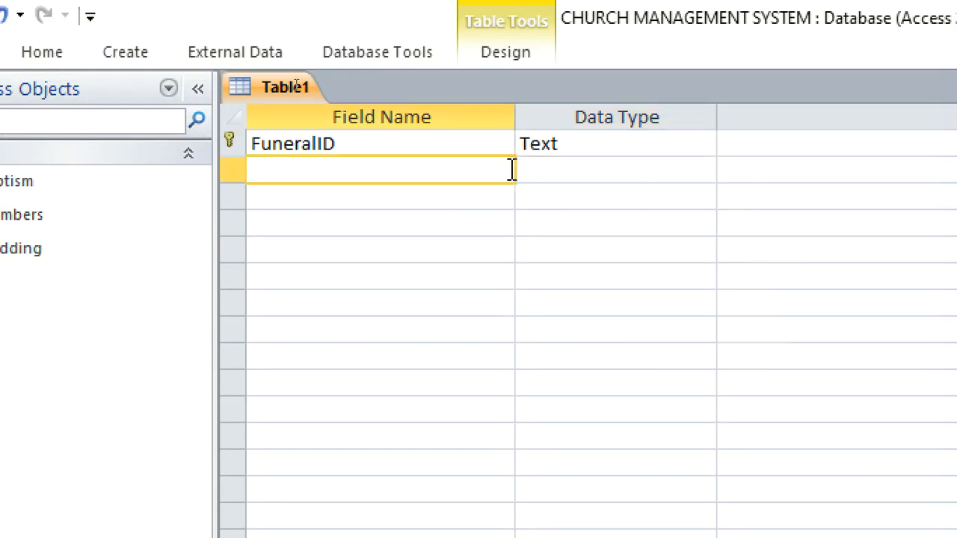
type("dE")
key("BackSpace")
key("BackSpace")
type("D")
type("e")
type("sea")
key("BackSpace")
key("BackSpace")
key("BackSpace")
key("BackSpace")
type("cceased")
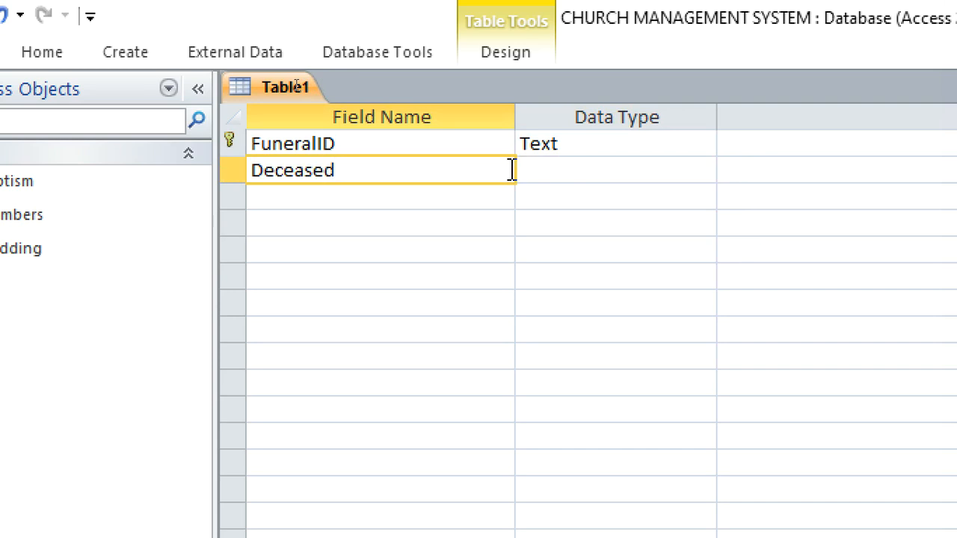
type("MemberID")
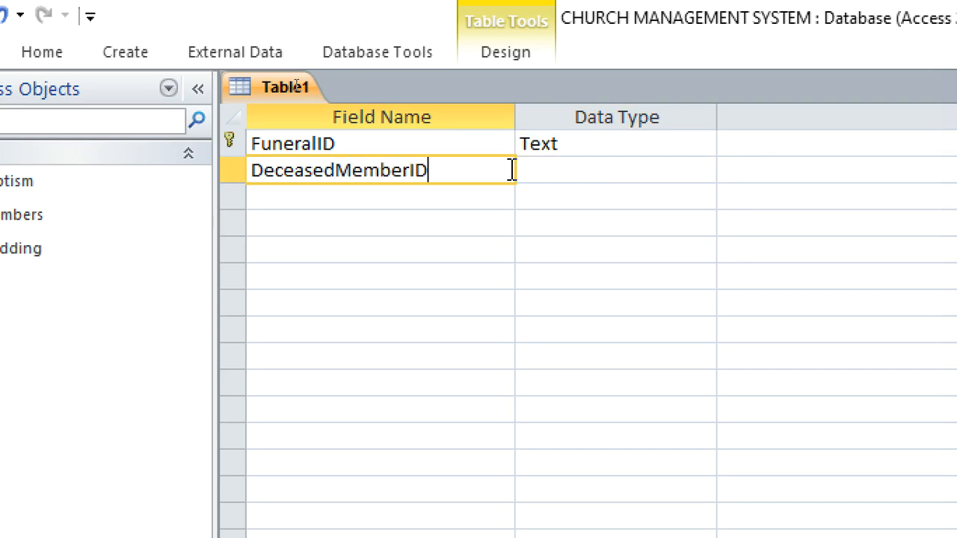
Start a lookup for the DeceasedMemberID field that takes its values from the Members table
left_click(587, 167)
left_click(703, 177)
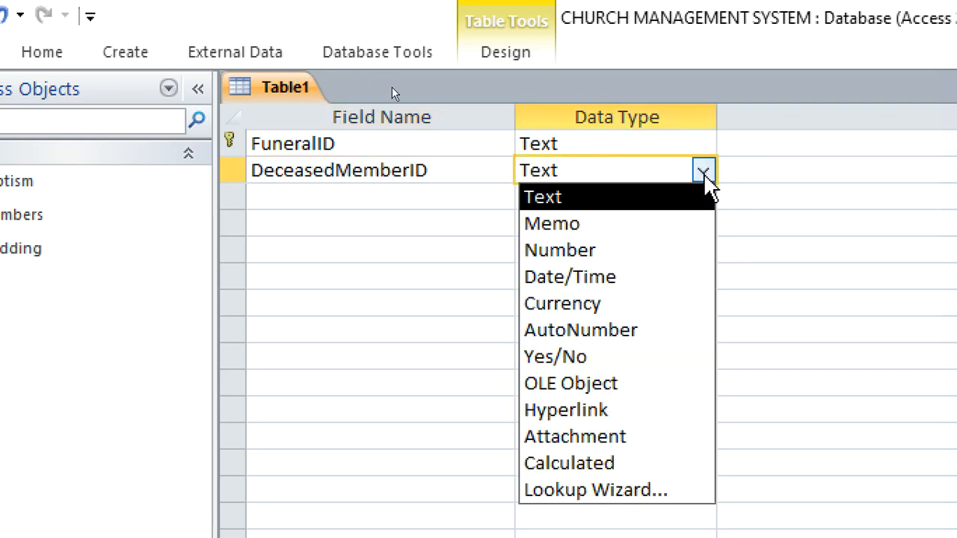
left_click(685, 472)
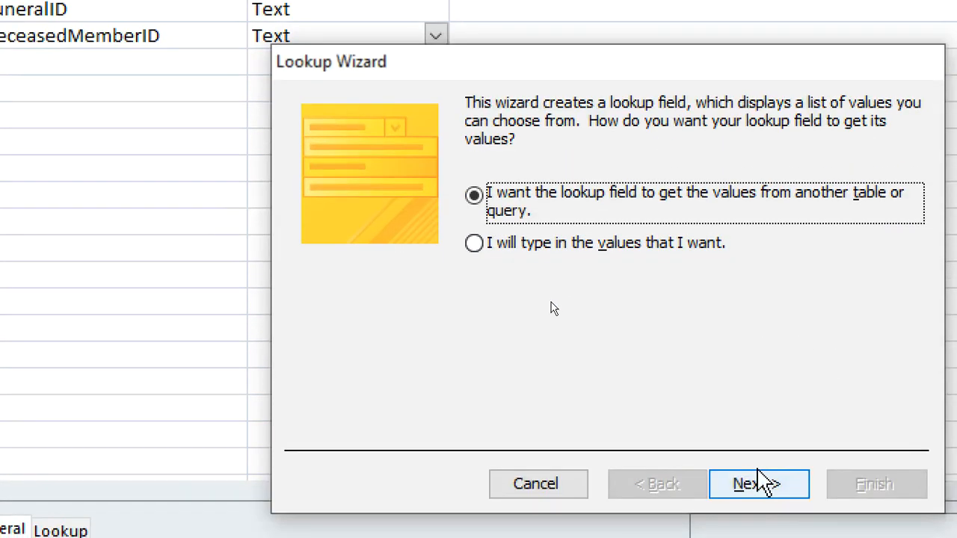
left_click(759, 483)
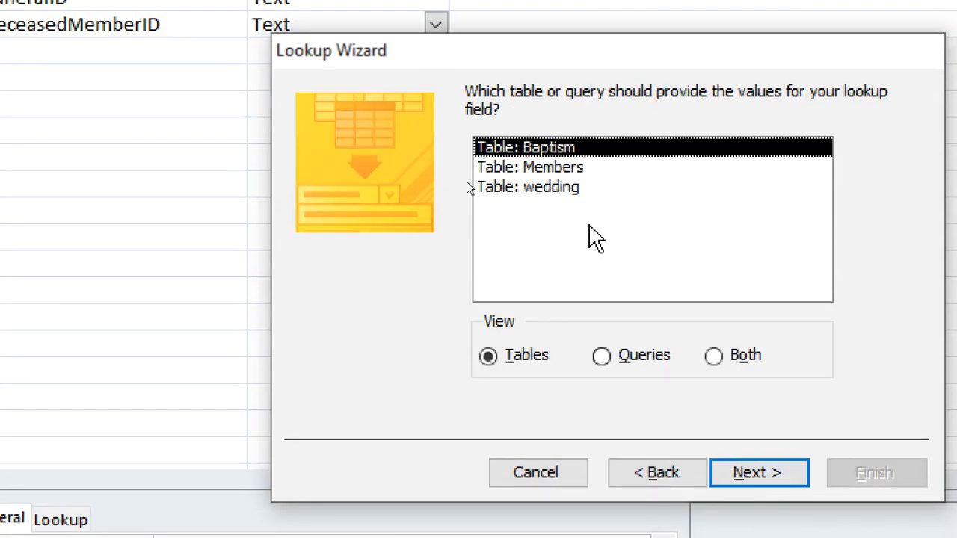
left_click(563, 172)
left_click(743, 474)
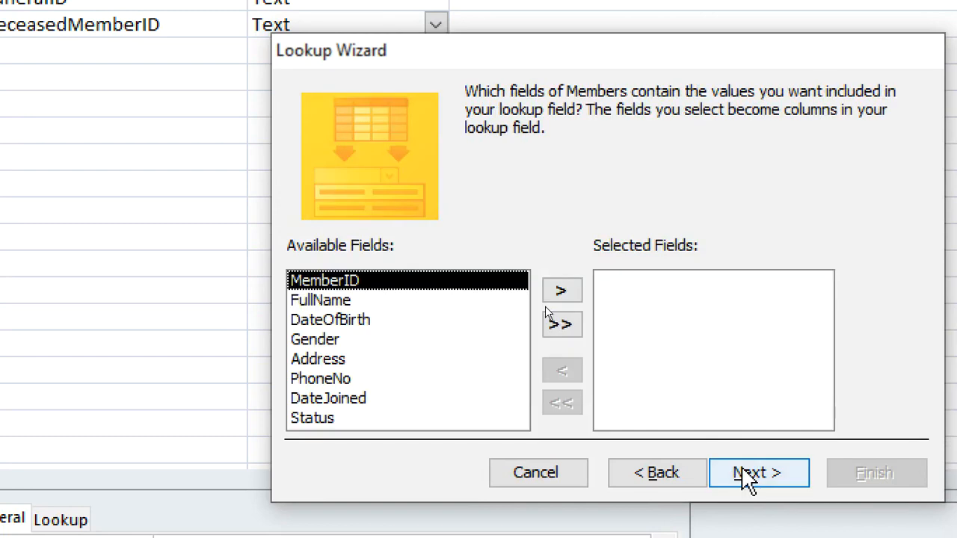
Include MemberID and FullName as the DeceasedMemberID lookup's columns without setting a sort order
left_click(562, 290)
left_click(562, 290)
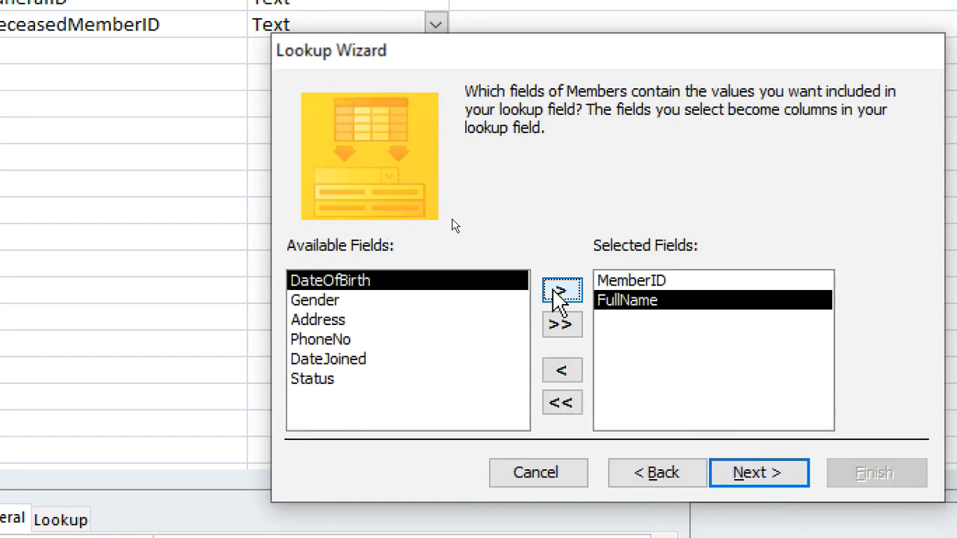
left_click(735, 473)
left_click(739, 475)
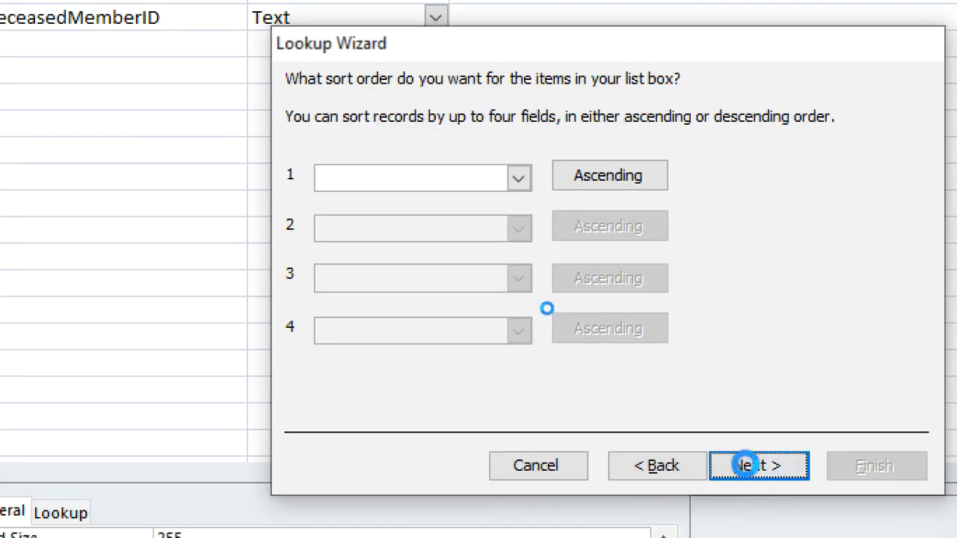
left_click(740, 471)
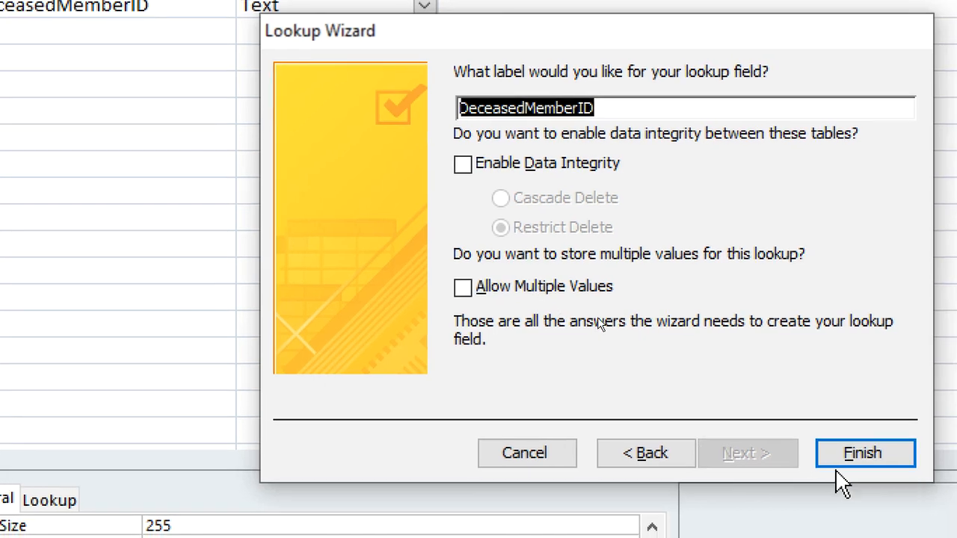
Finish the DeceasedMemberID lookup, agree to save, and name the table FUNERAL
left_click(852, 465)
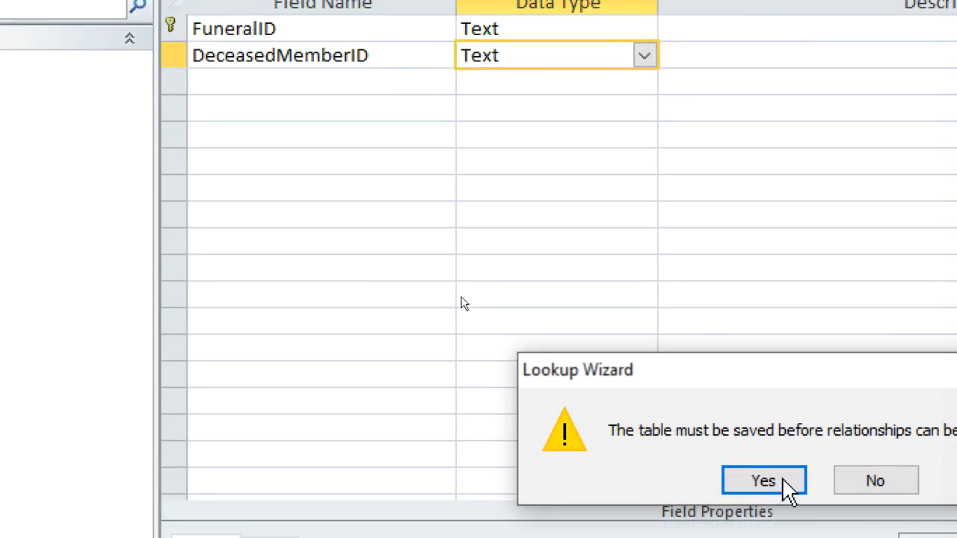
left_click(782, 485)
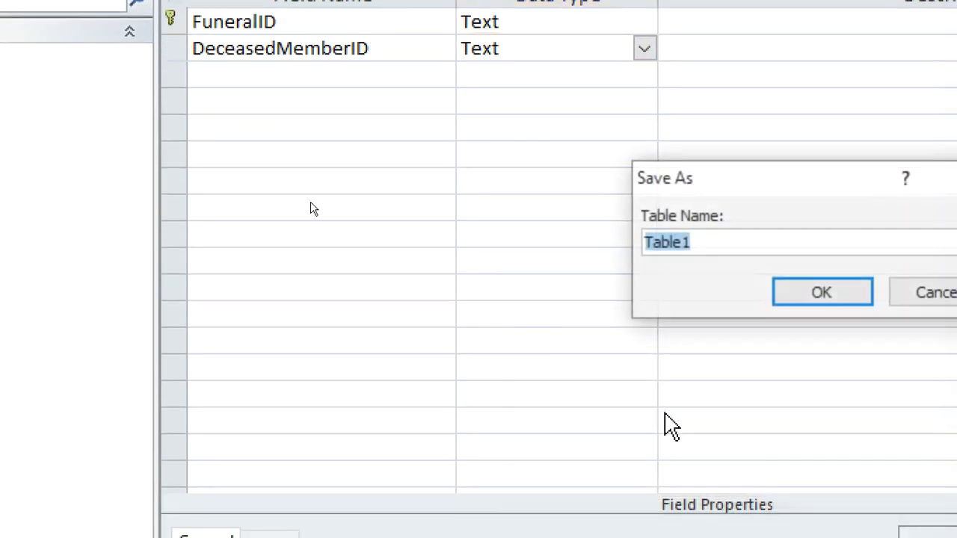
type("f")
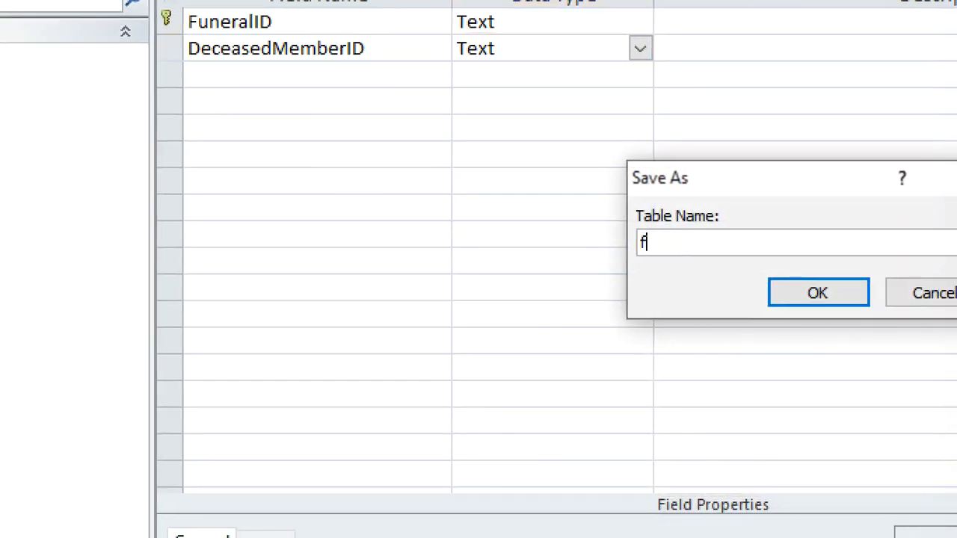
type("UNERA")
key("BackSpace")
key("BackSpace")
key("BackSpace")
key("BackSpace")
key("BackSpace")
key("BackSpace")
type("FUNERAL")
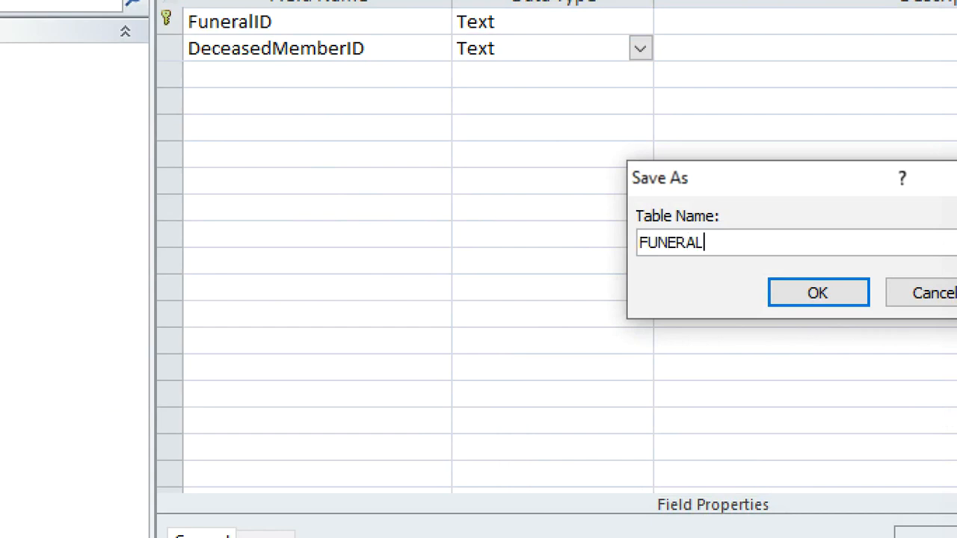
key("Return")
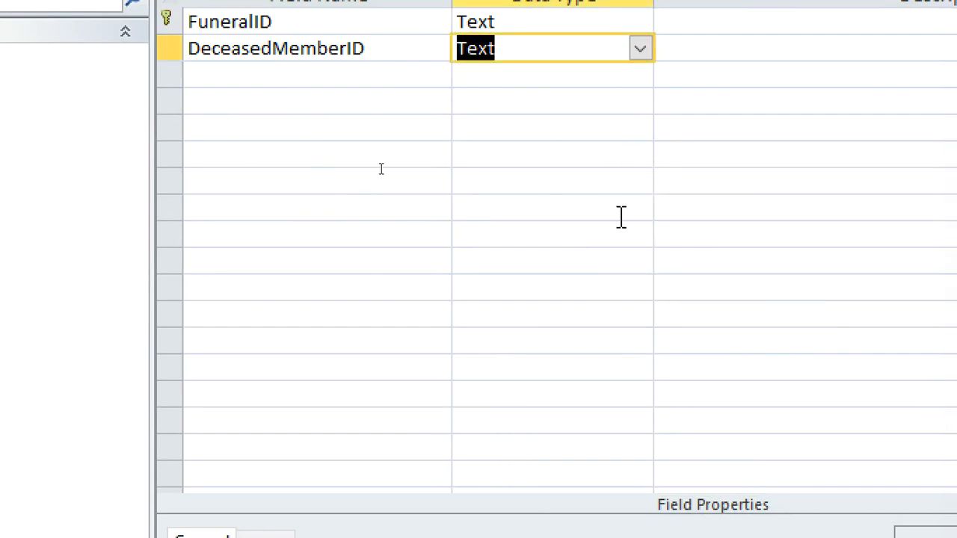
Add a DateOfDeath field below DeceasedMemberID with the Date/Time data type
left_click(374, 78)
type("DA")
key("BackSpace")
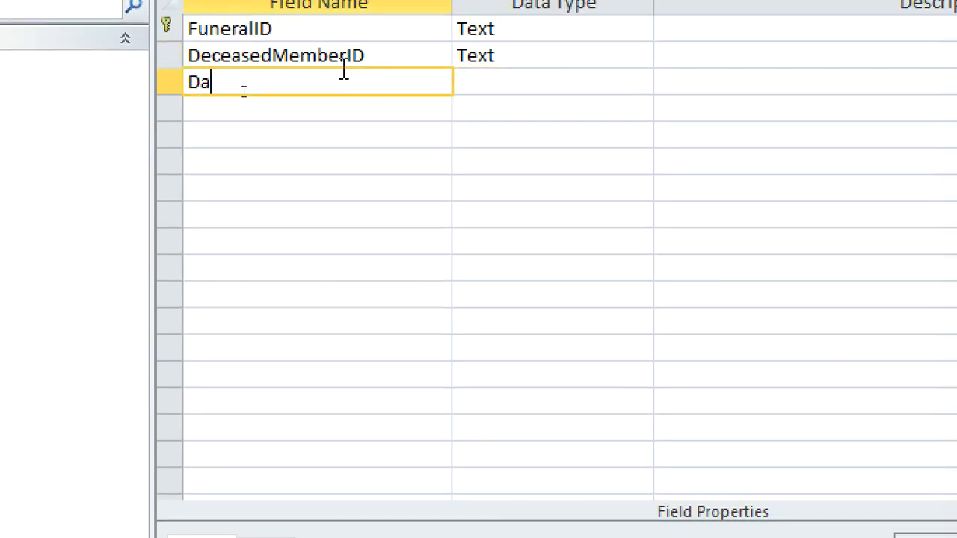
type("arw")
key("BackSpace")
key("BackSpace")
type("rw")
key("BackSpace")
key("BackSpace")
type("teOfDeath")
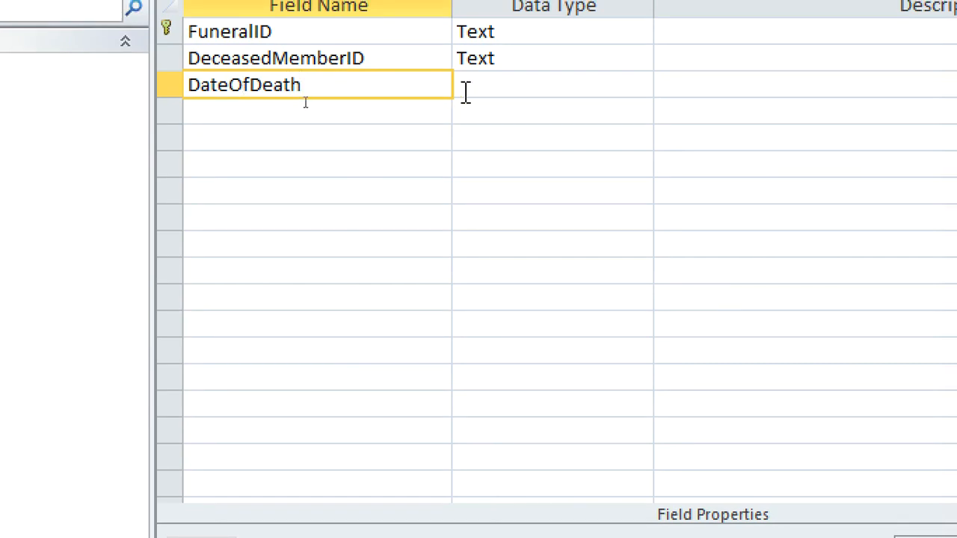
left_click(468, 89)
type("d")
Add a DateOfFuneral field below DateOfDeath with the Date/Time data type
left_click(333, 104)
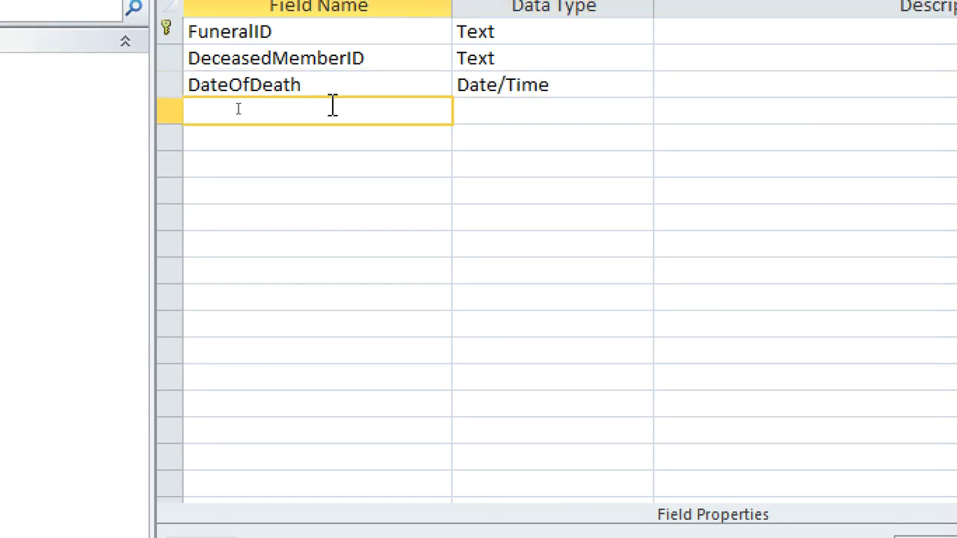
type("DateOfFuneral")
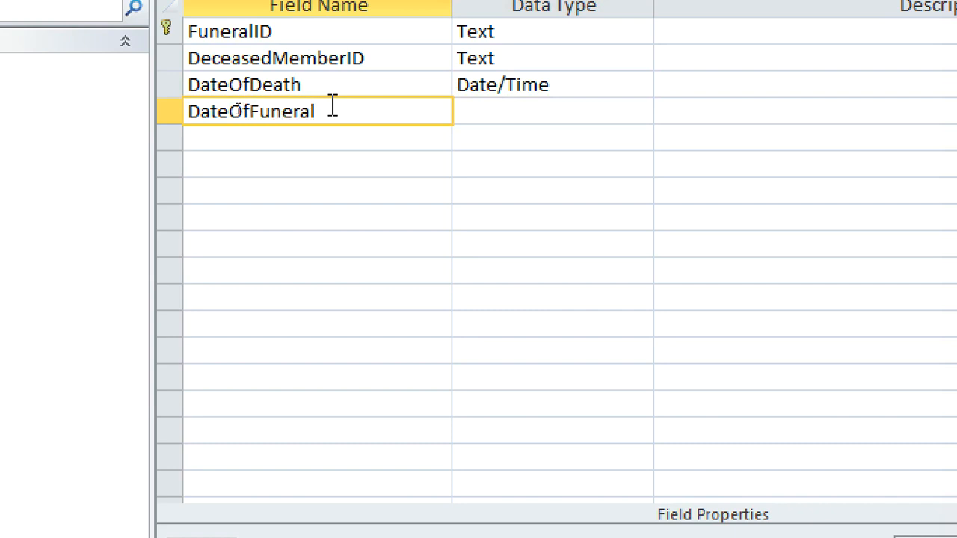
left_click(463, 117)
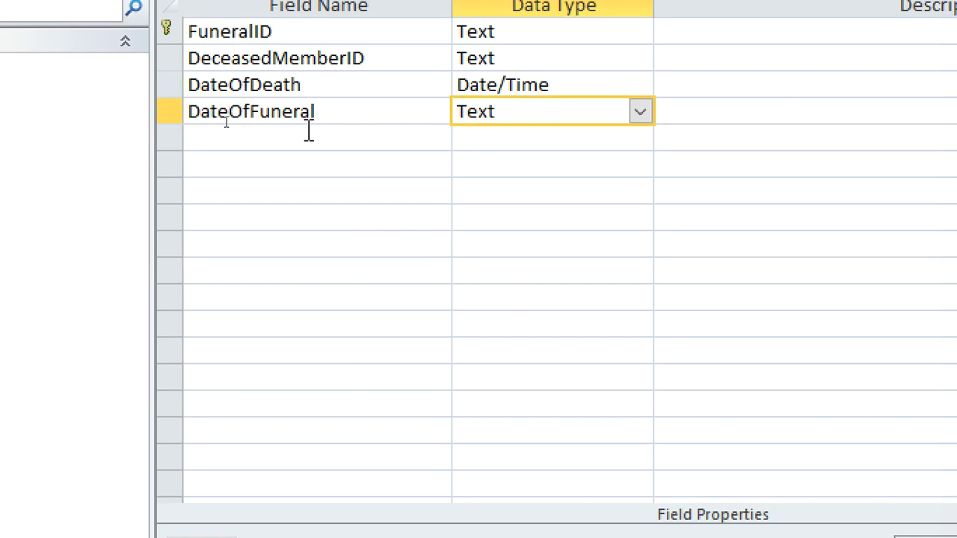
double_click(457, 112)
type("date/Tim")
Add an Officiant field with the Text data type and close the FUNERAL table
left_click(349, 142)
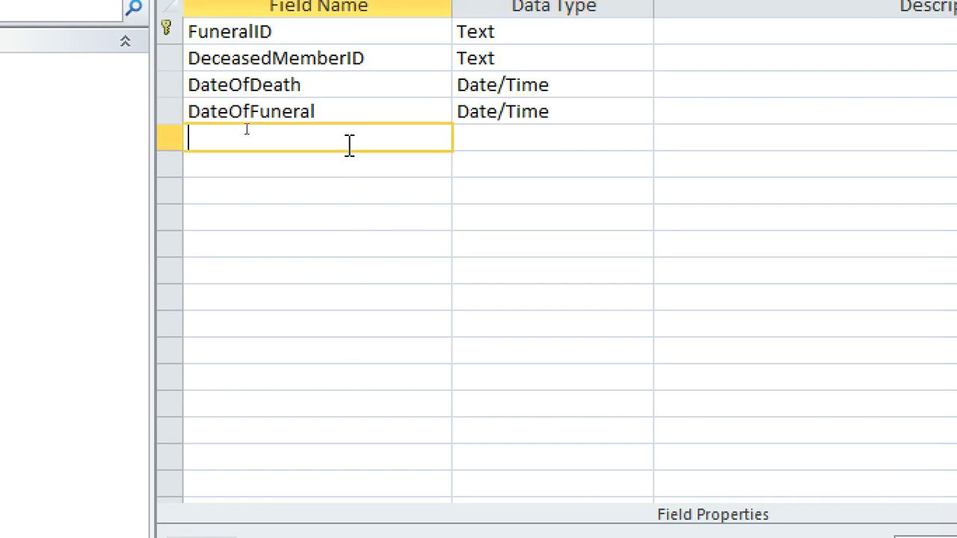
type("Officiant")
left_click(432, 155)
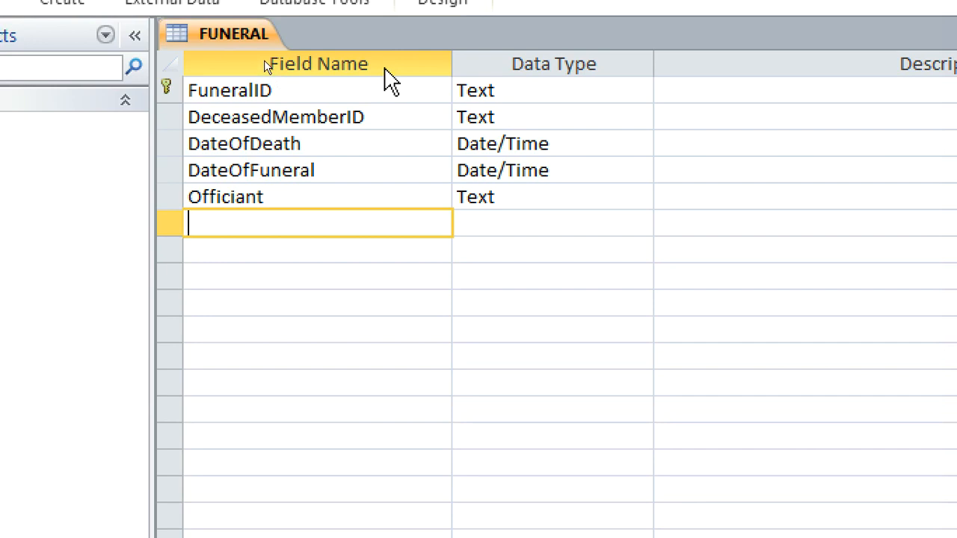
right_click(235, 40)
left_click(292, 85)
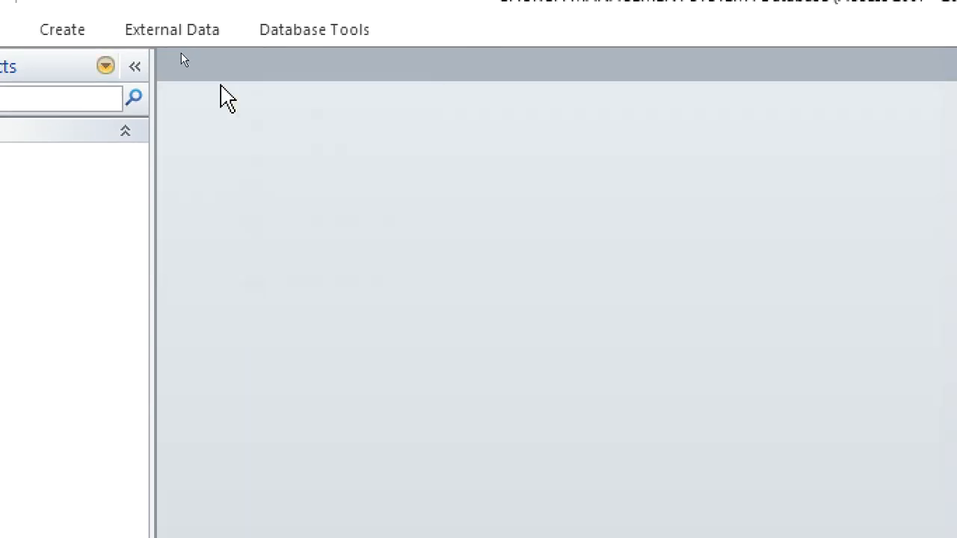
Create a new table in Design View with EventID as a Text field and primary key
left_click(78, 30)
left_click(57, 110)
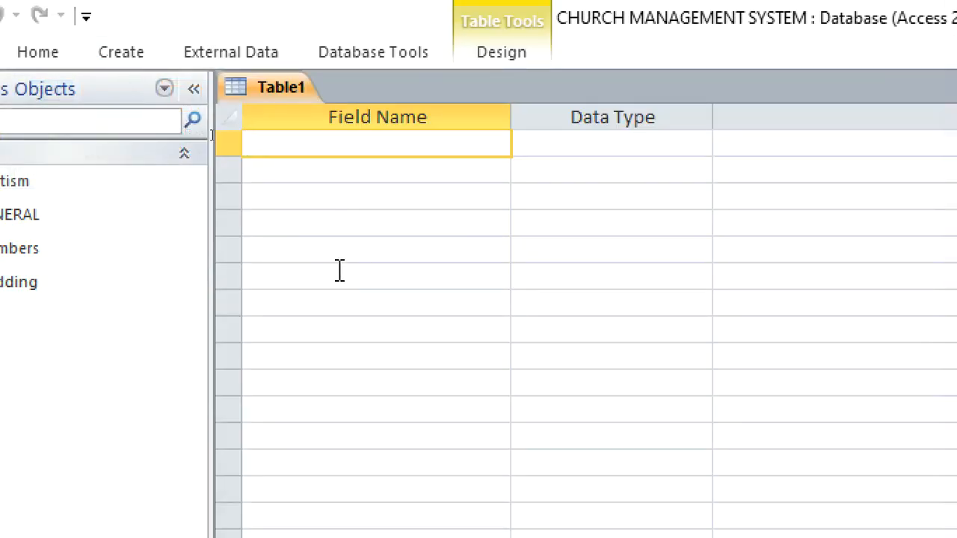
type("Evern")
type("ntID")
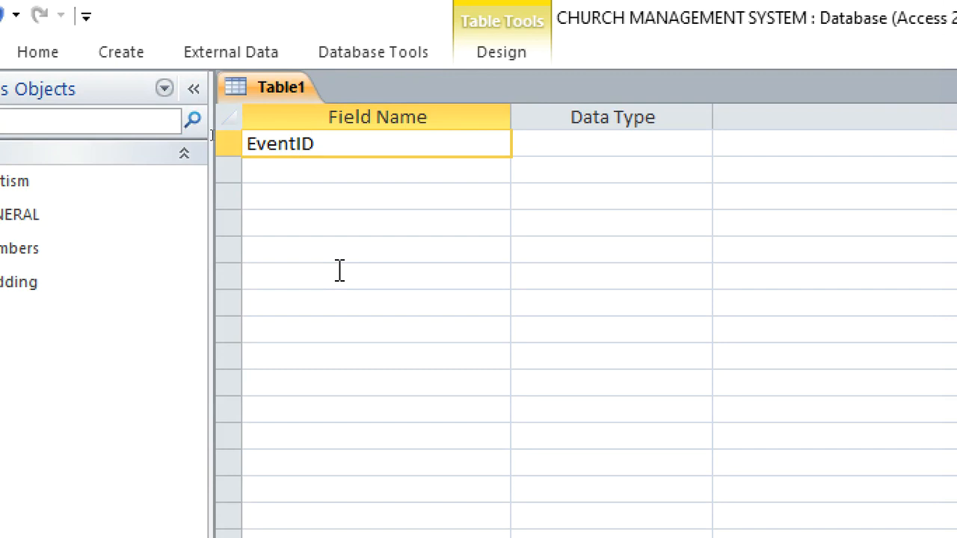
left_click(550, 143)
right_click(555, 150)
left_click(628, 164)
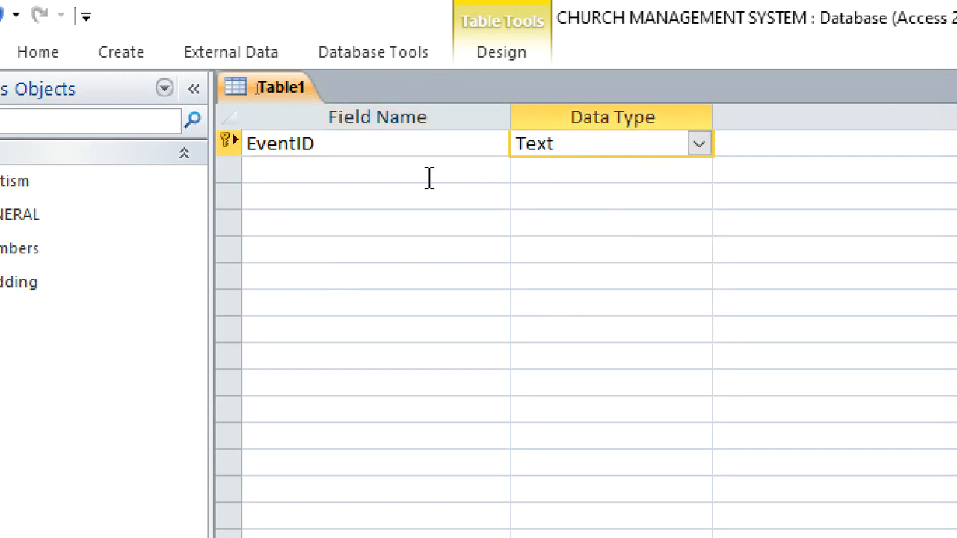
Add an EventName field below EventID with the Text data type
left_click(405, 171)
type("e")
key("BackSpace")
type("EventName")
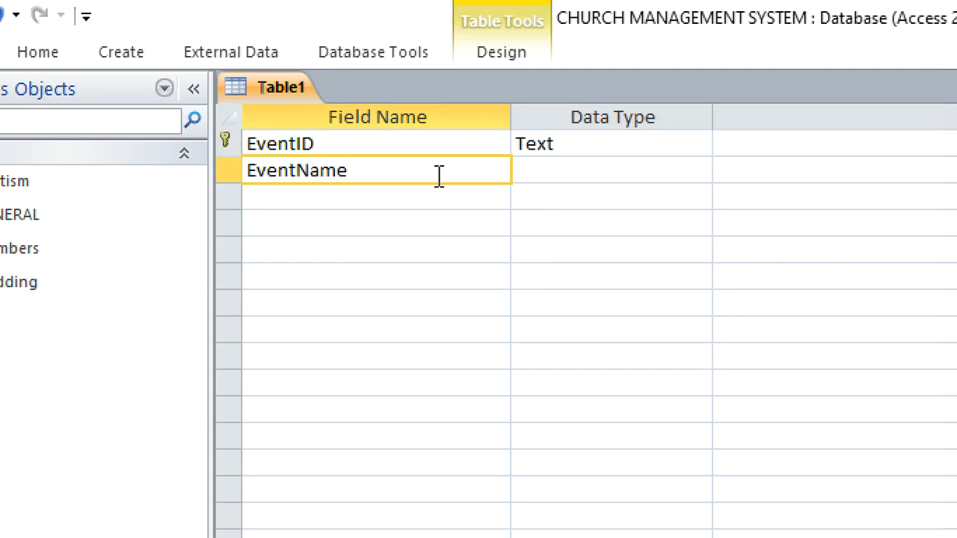
left_click(587, 181)
Add an EventDate field below EventName with the Date/Time data type
left_click(410, 194)
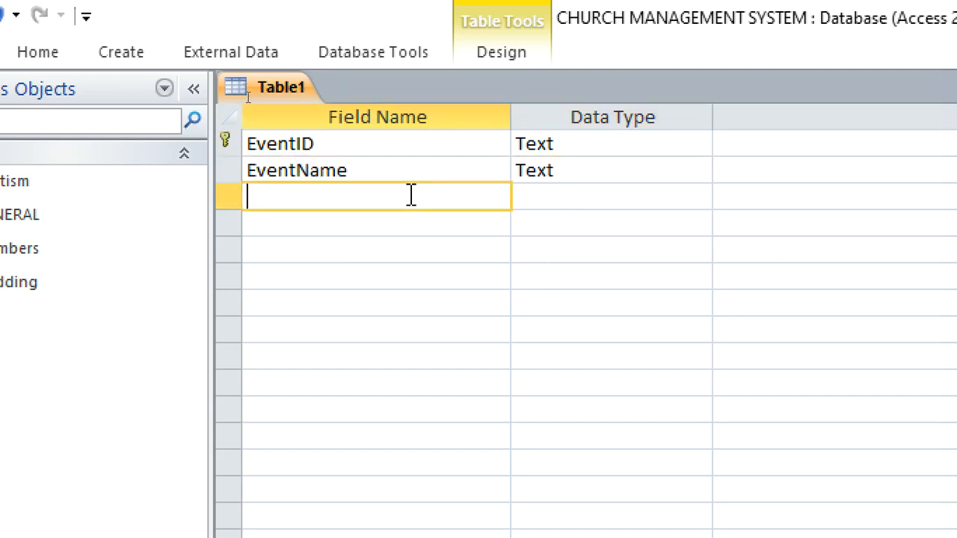
type("Da")
key("BackSpace")
type("Event")
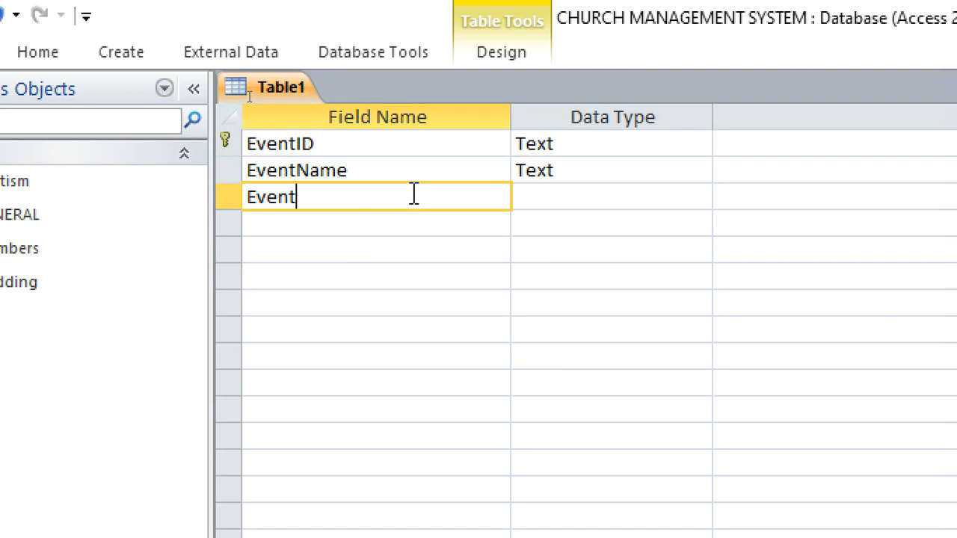
type("Date")
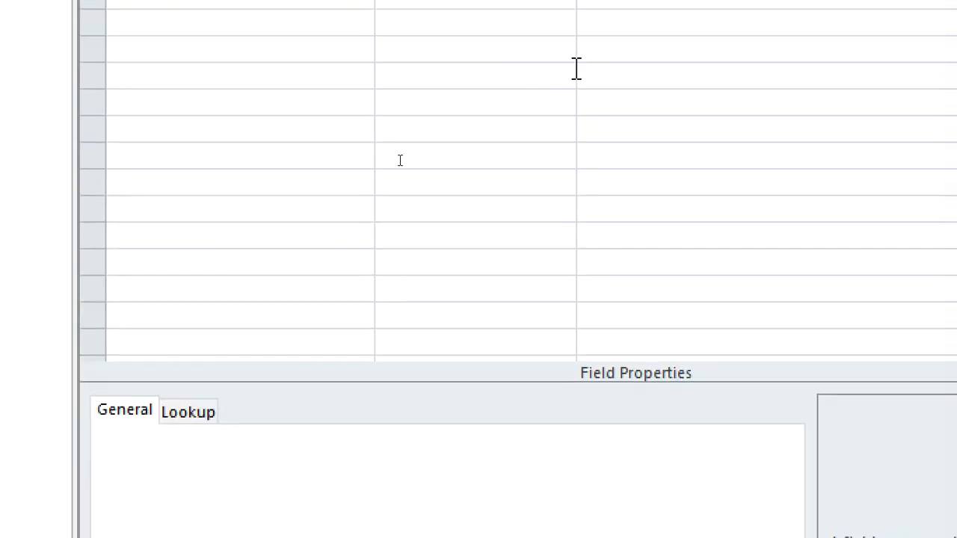
key("Tab")
type("da")
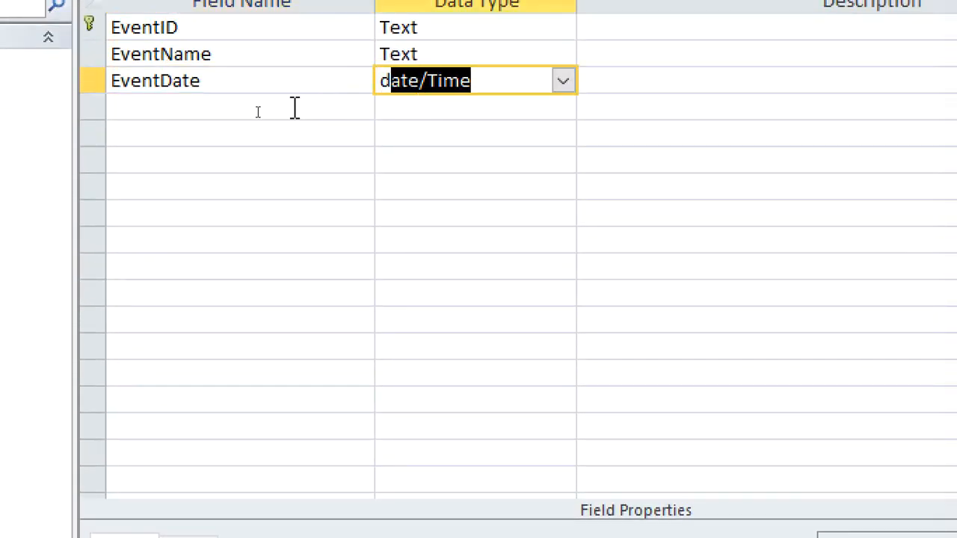
Add an EventTime field below EventDate with the Date/Time data type
left_click(295, 65)
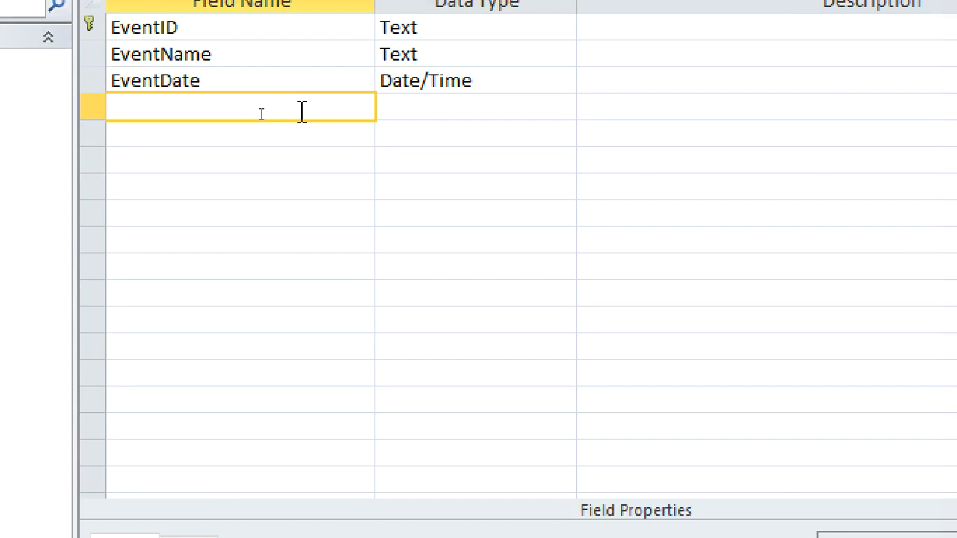
type("Time")
key("BackSpace")
key("BackSpace")
type("EventTime")
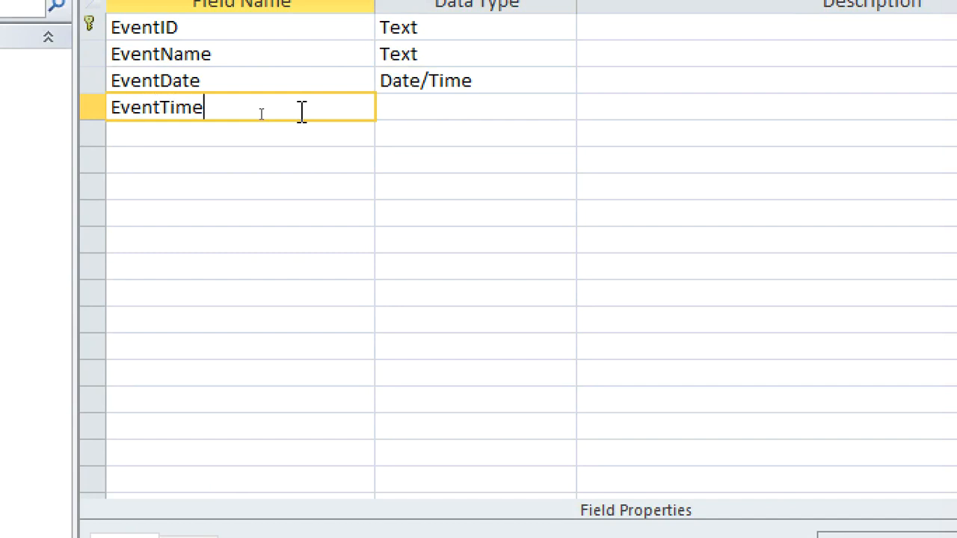
key("Tab")
type("d")
Add a Location field with the Text data type and a TypeOfEvent field below it
left_click(286, 132)
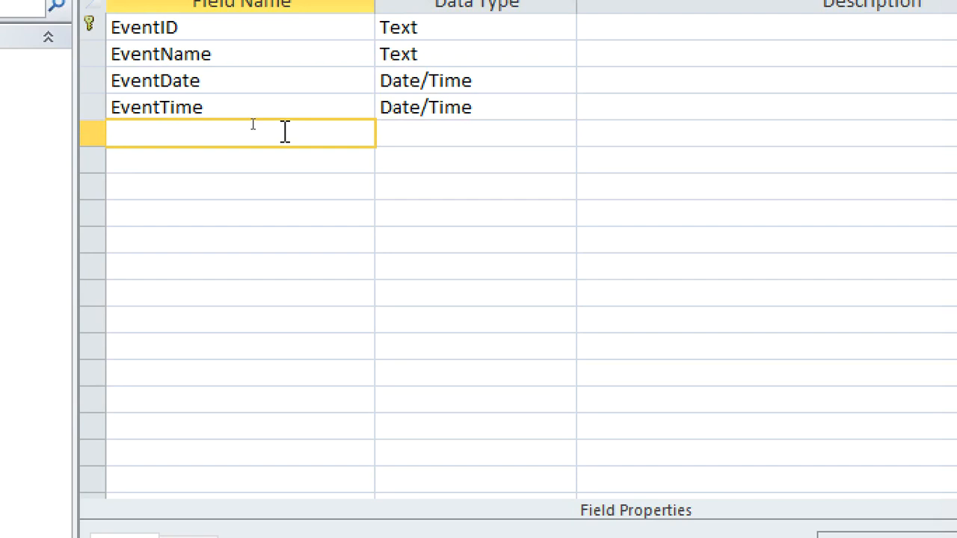
type("Location")
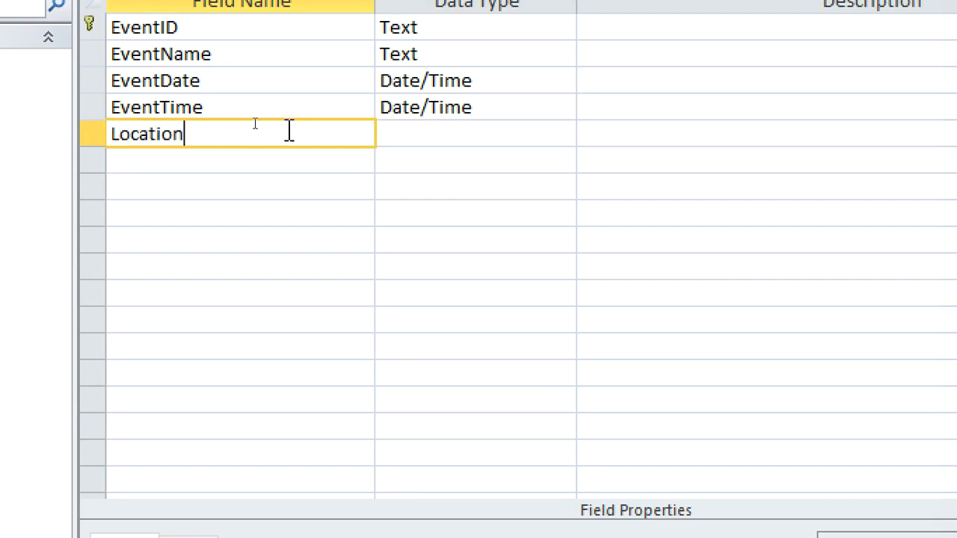
left_click(205, 161)
type("TypeOf")
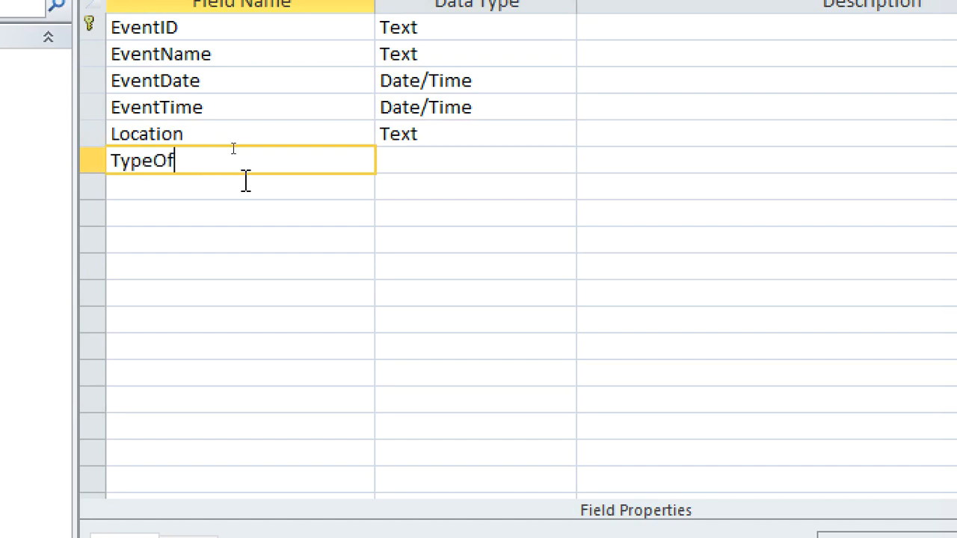
type("Event")
Start the Lookup Wizard for the TypeOfEvent field with the option to type in the values
left_click(395, 172)
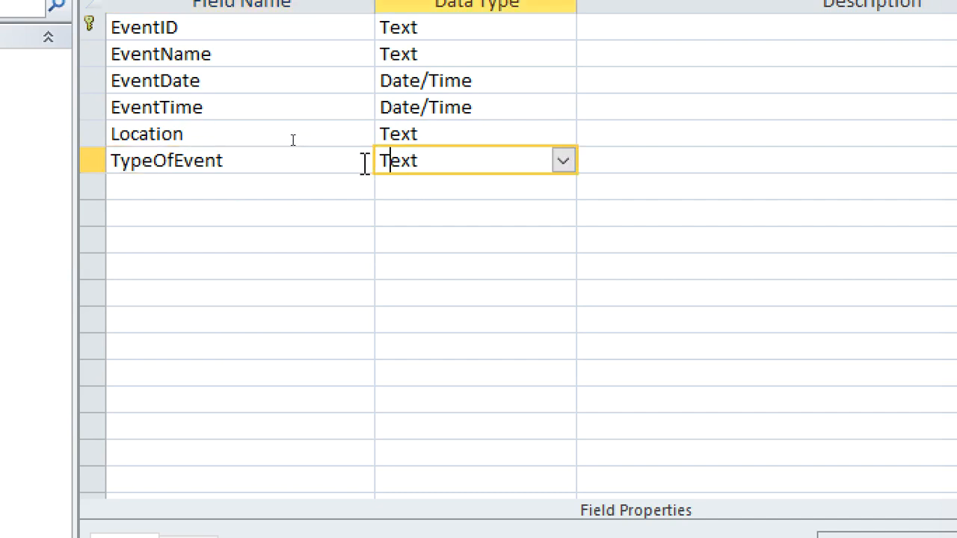
left_click(562, 161)
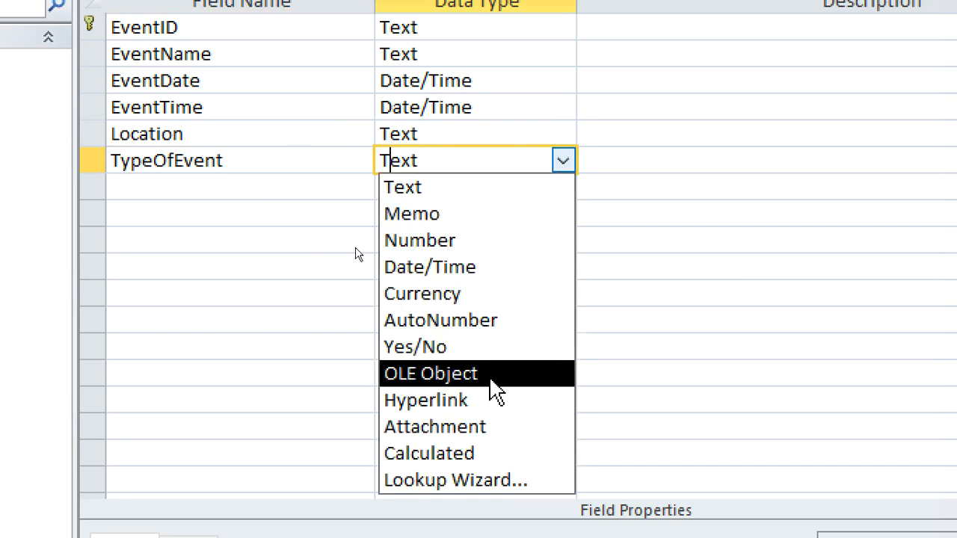
left_click(494, 480)
left_click(806, 269)
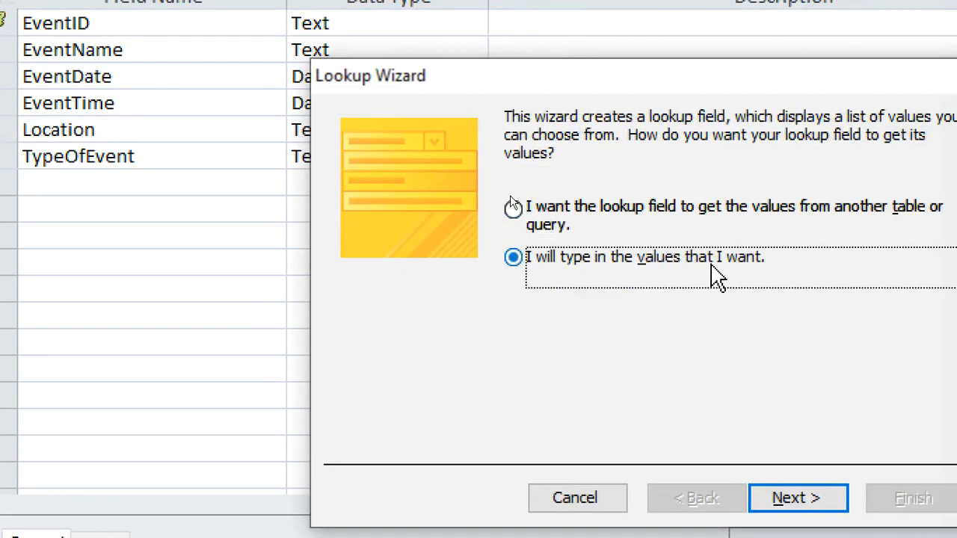
left_click(801, 491)
Enter Service, Conference, Fund raiser and Any other as the TypeOfEvent lookup values and finish the wizard
left_click(437, 258)
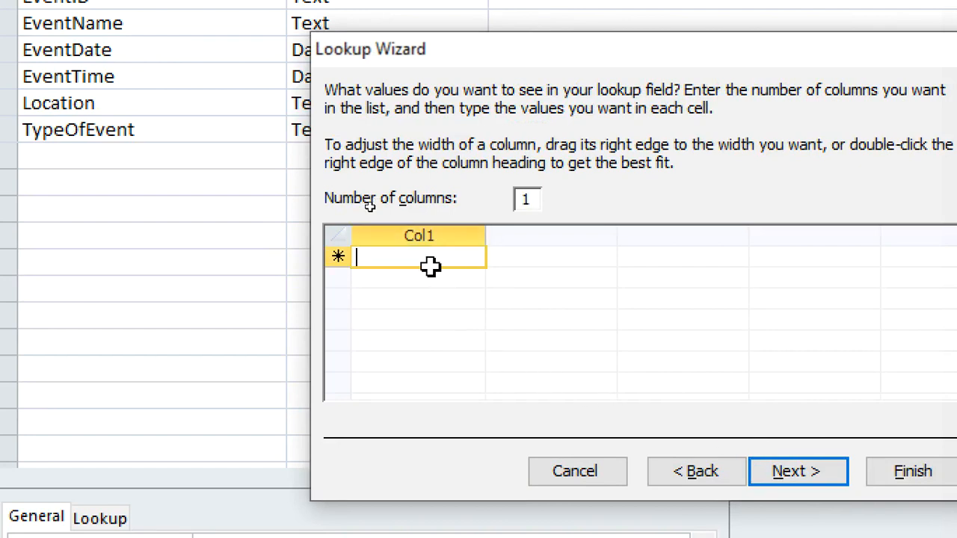
type("Service")
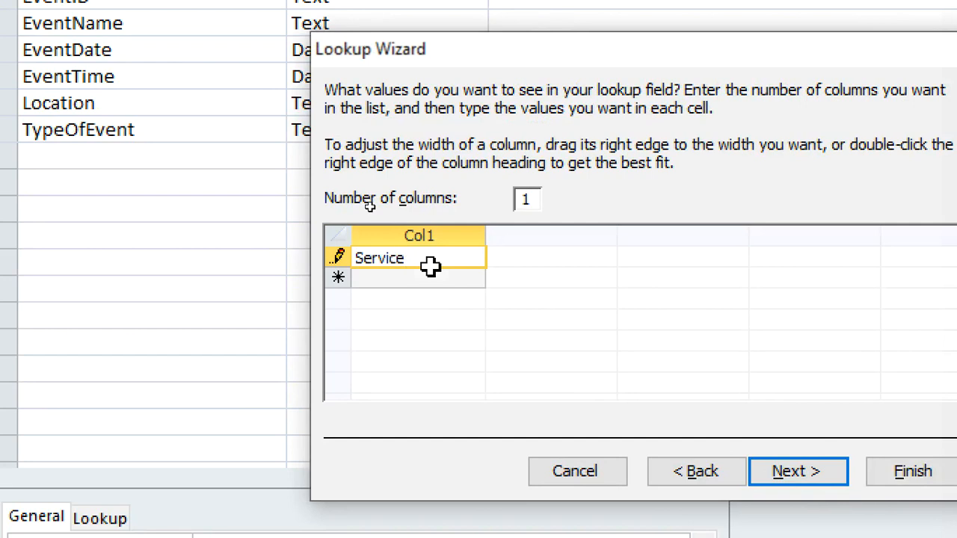
key("Return")
type("Con")
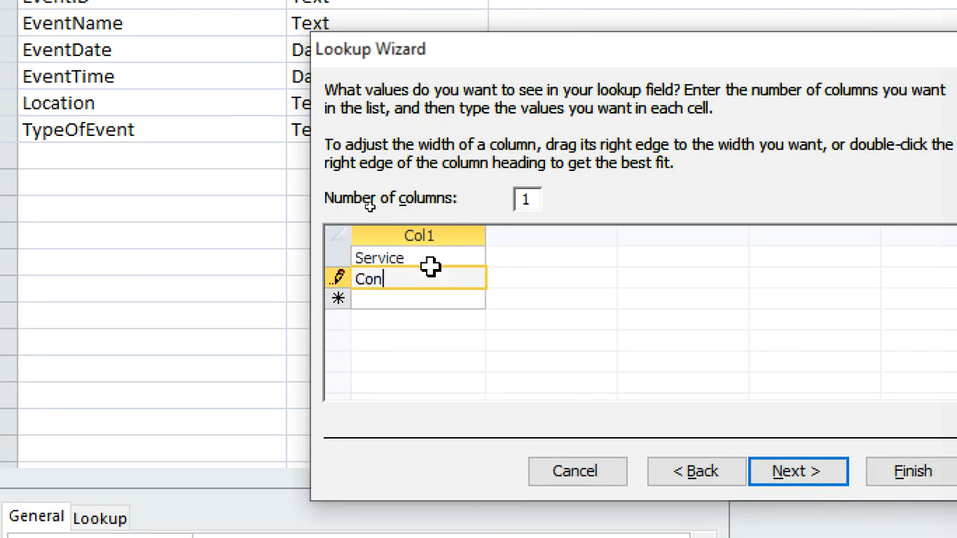
type("ference")
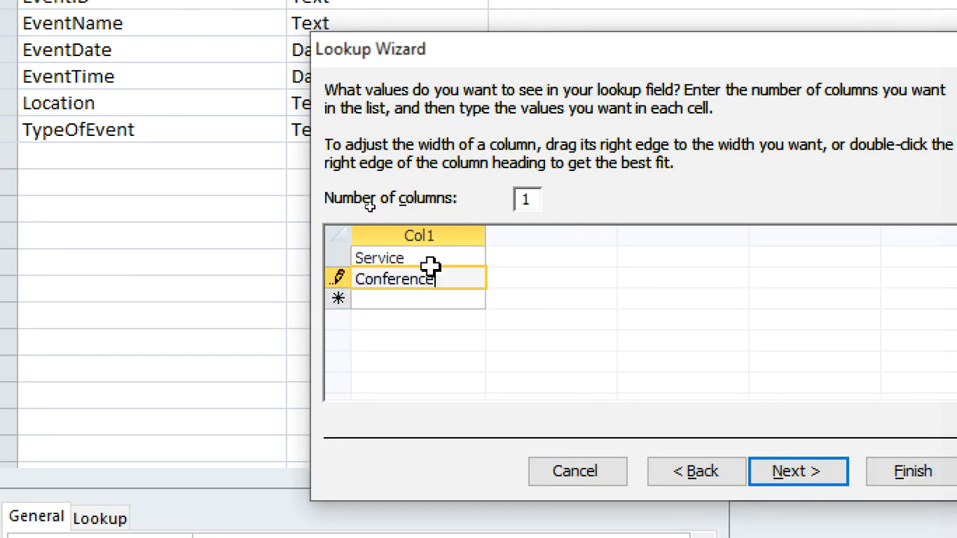
key("Return")
type("Fund raiser")
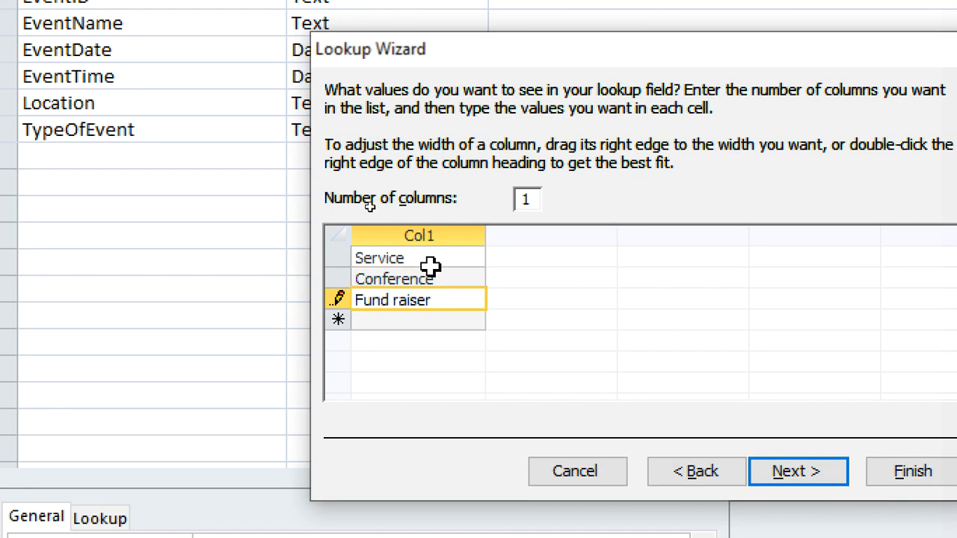
key("Return")
type("Any other")
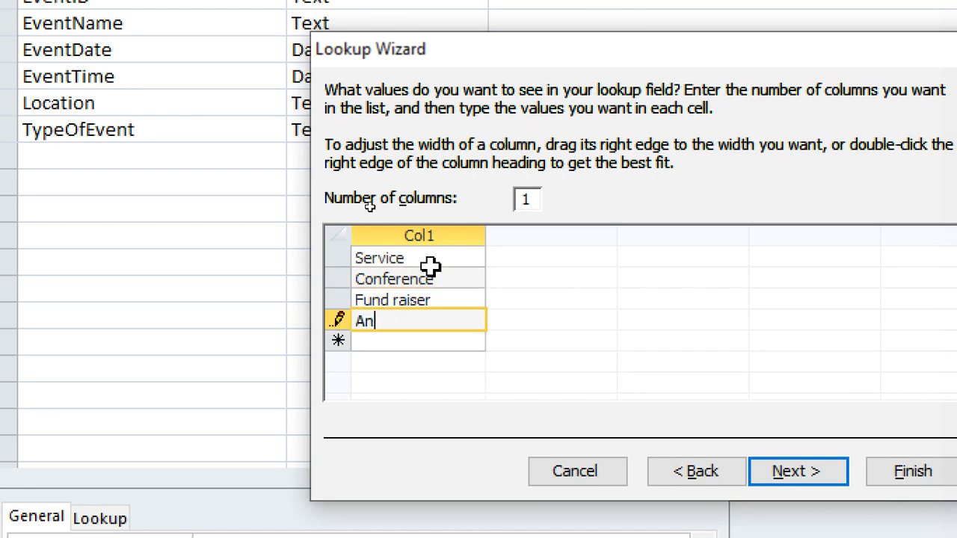
left_click(770, 472)
left_click(881, 476)
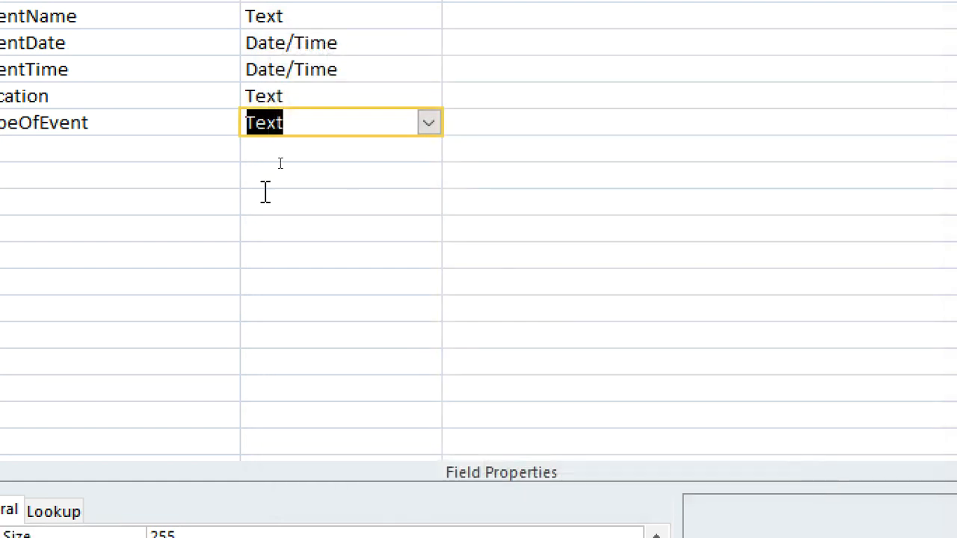
left_click(2, 148)
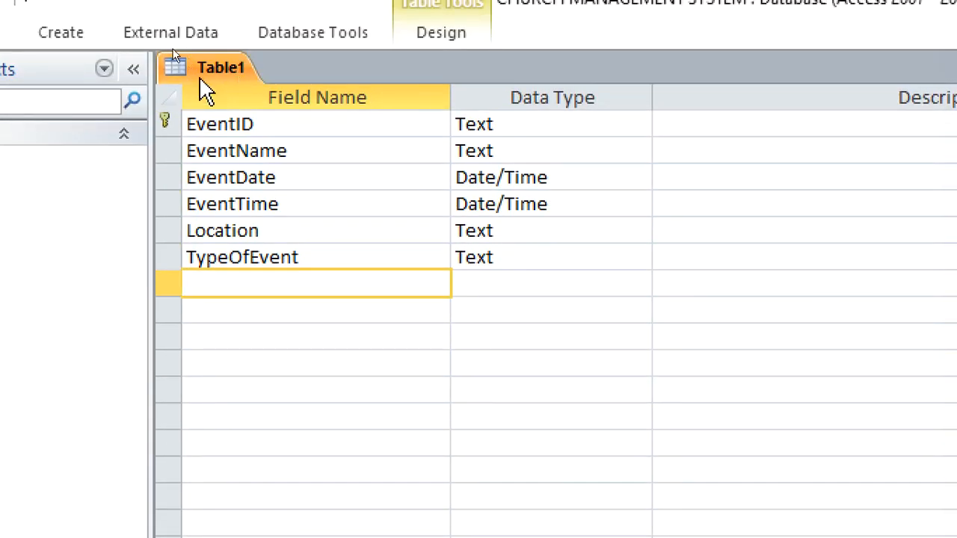
Save the table as events and close it
right_click(212, 69)
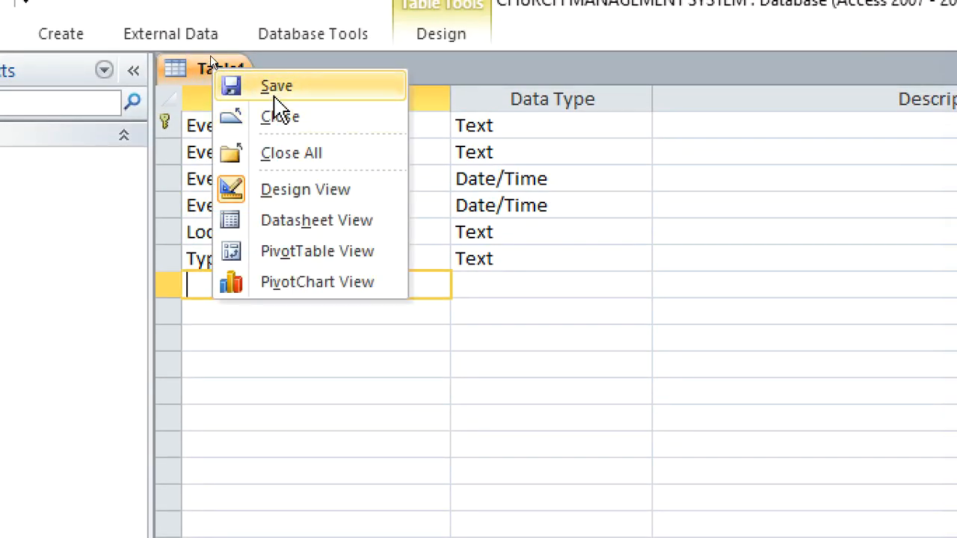
left_click(276, 89)
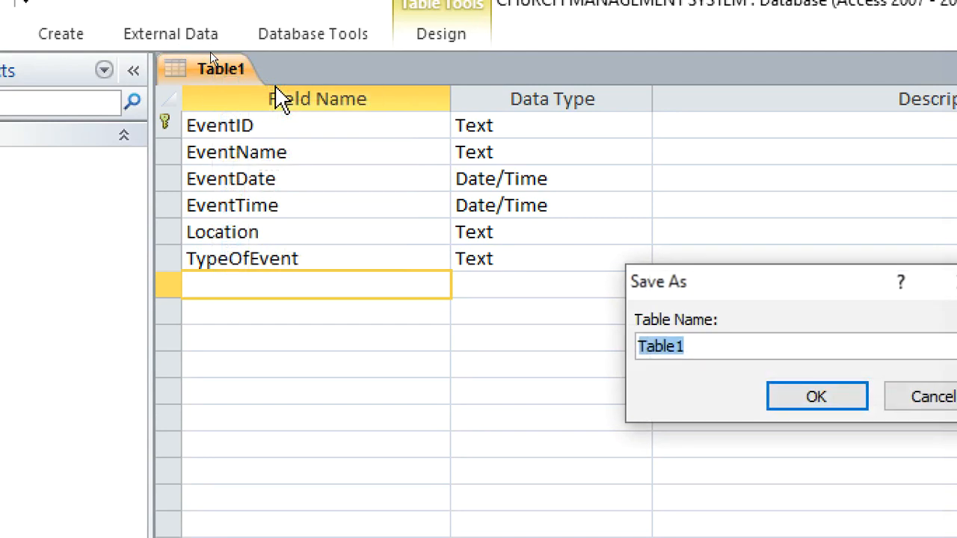
type("events")
key("Return")
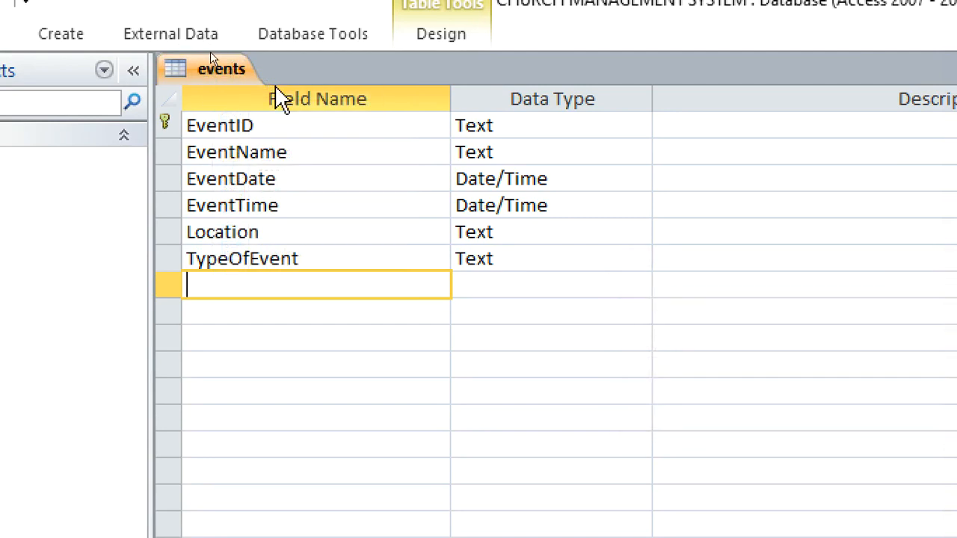
right_click(212, 69)
left_click(278, 118)
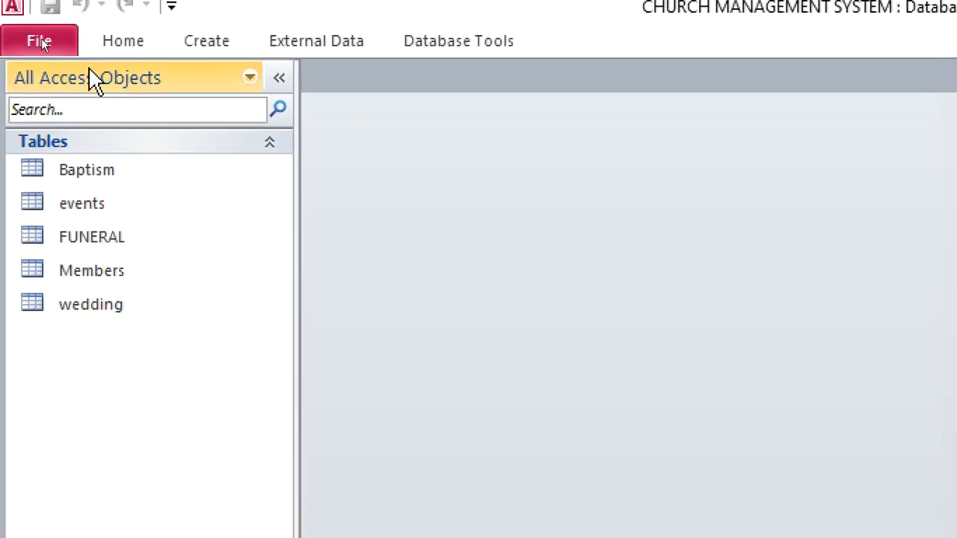
Create a new table in Design View with ContributionID as a Text field and primary key
left_click(208, 57)
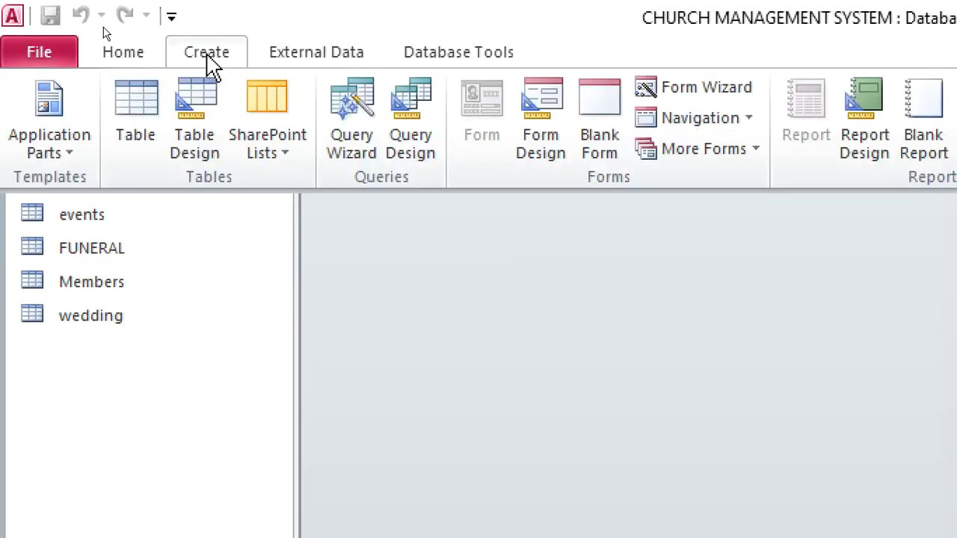
left_click(203, 127)
type("ContributionID")
left_click(636, 154)
right_click(636, 154)
left_click(626, 142)
double_click(627, 142)
type("T")
left_click_drag(694, 144, 591, 142)
type("T")
left_click(672, 164)
Add a field named MemberID_Contribution below ContributionID
left_click(463, 178)
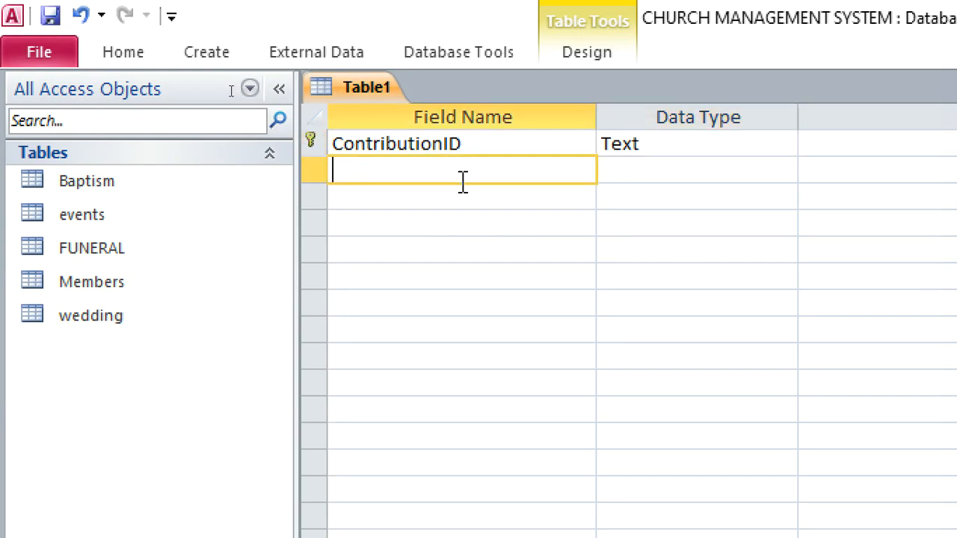
type("Membe")
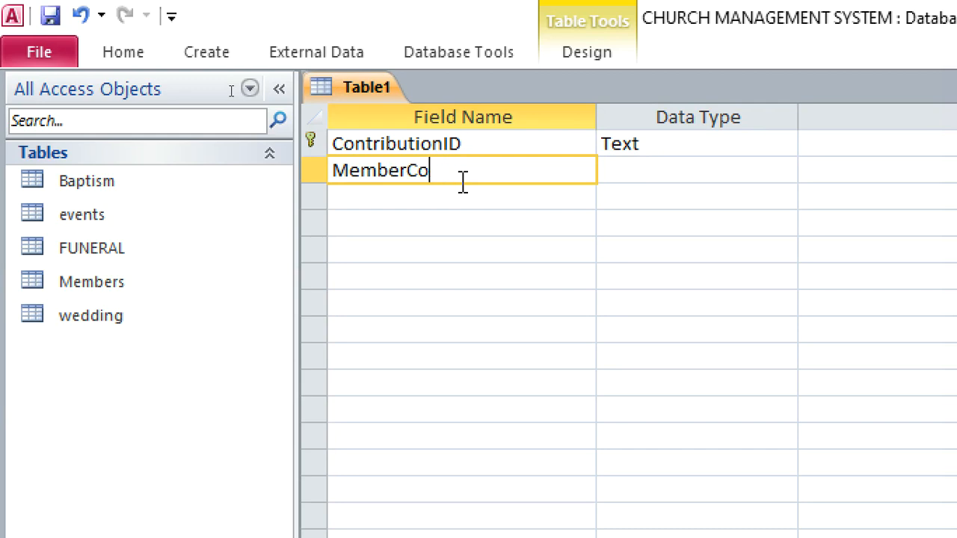
type("ID_Contribution")
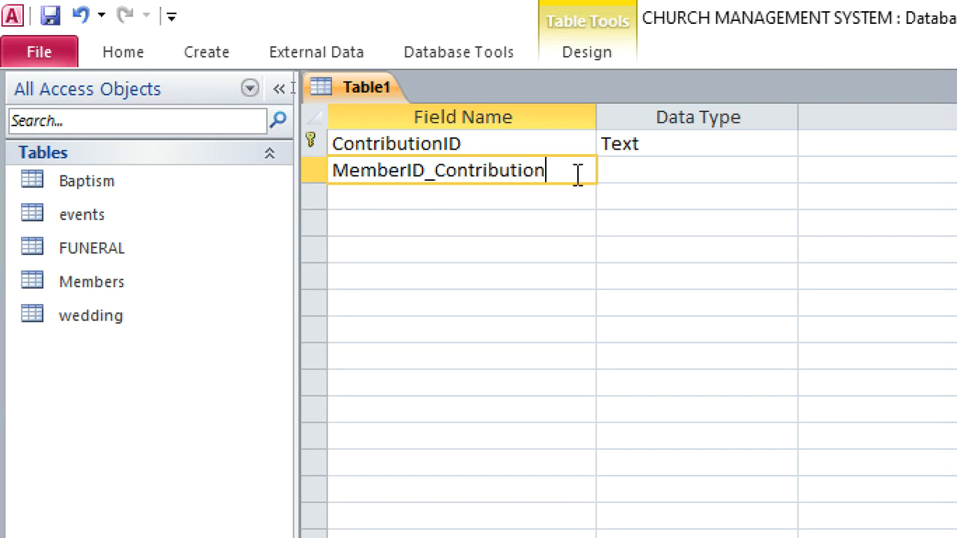
Start the Lookup Wizard for MemberID_Contribution and take its values from the Members table
left_click(632, 172)
left_click(783, 171)
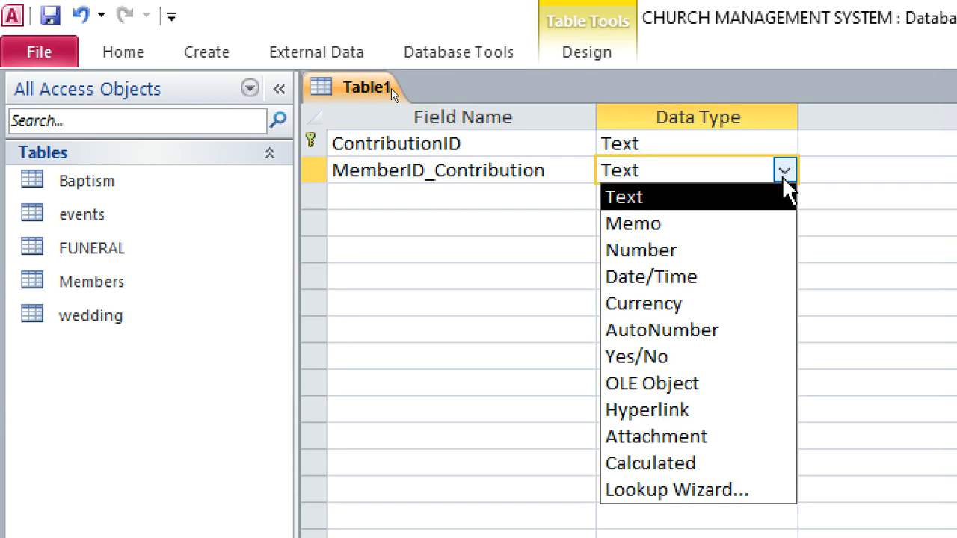
left_click(732, 486)
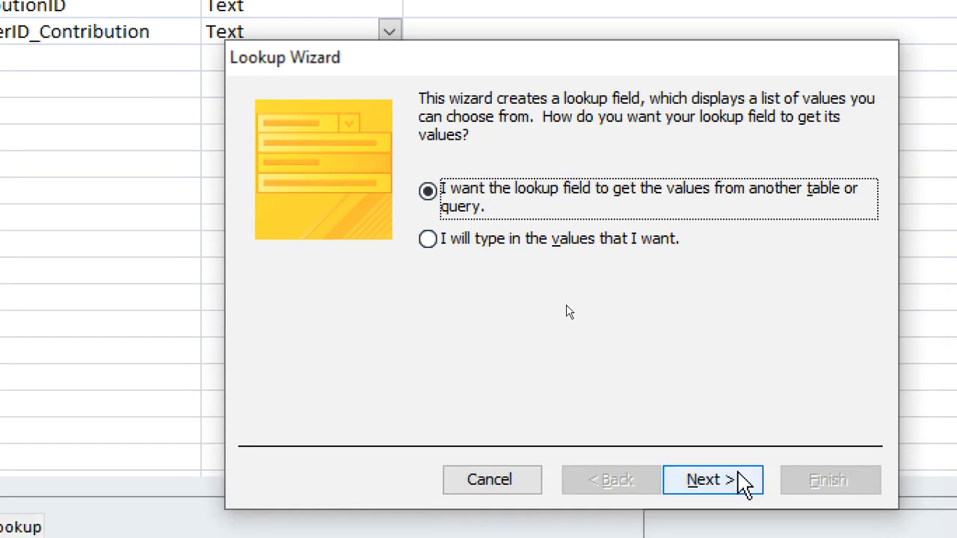
left_click(736, 477)
left_click(524, 211)
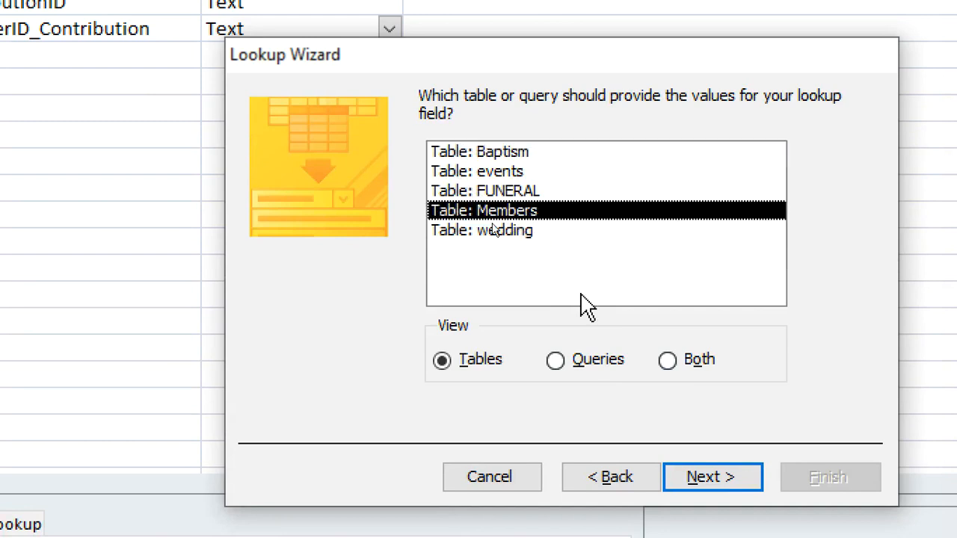
left_click(701, 477)
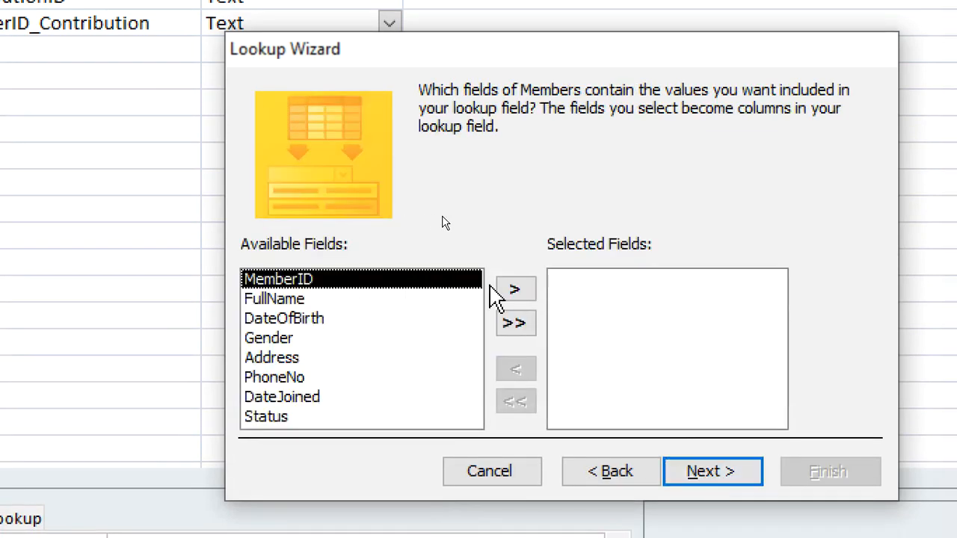
Include MemberID and FullName in the lookup without sorting, show the key column, and finish the wizard with MemberID as the stored value
left_click(516, 288)
left_click(516, 288)
left_click(699, 471)
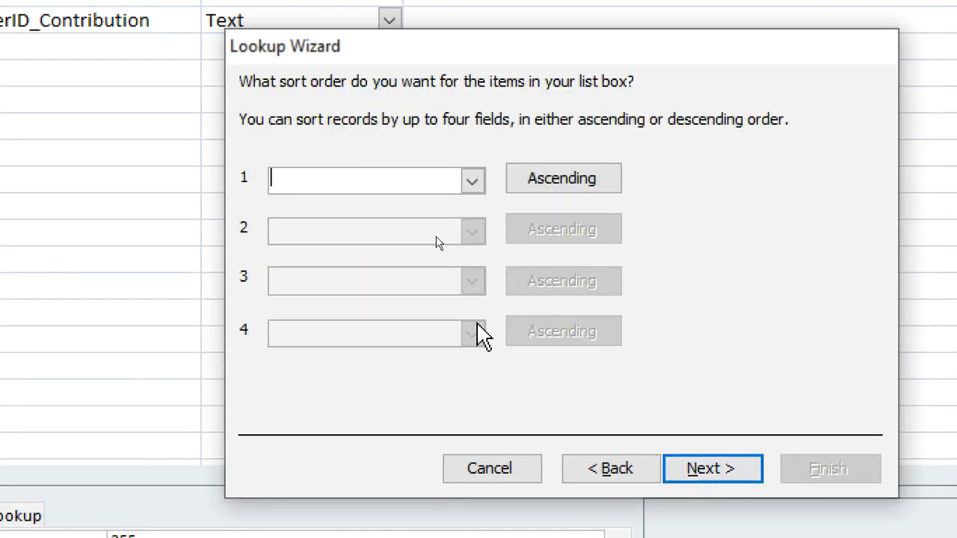
left_click(682, 467)
left_click(266, 196)
left_click(710, 467)
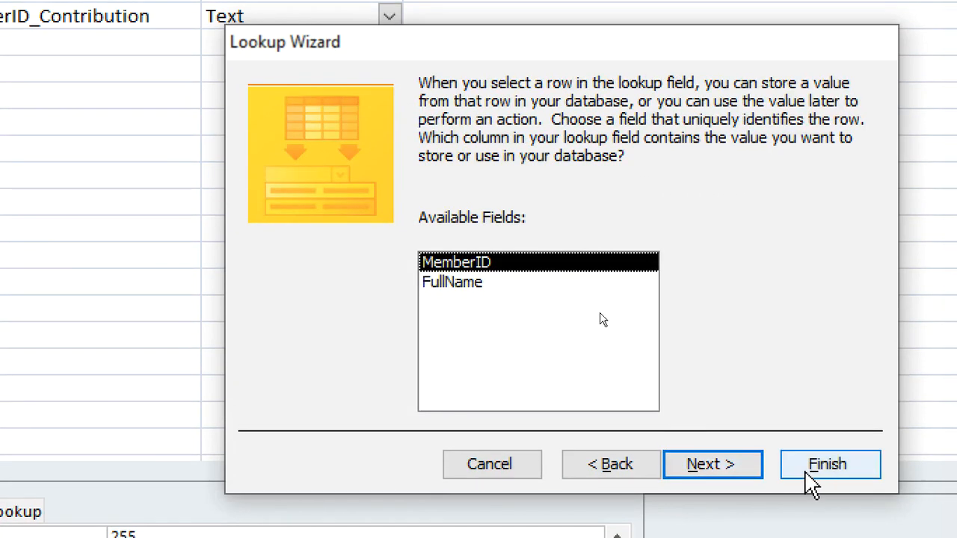
left_click(828, 467)
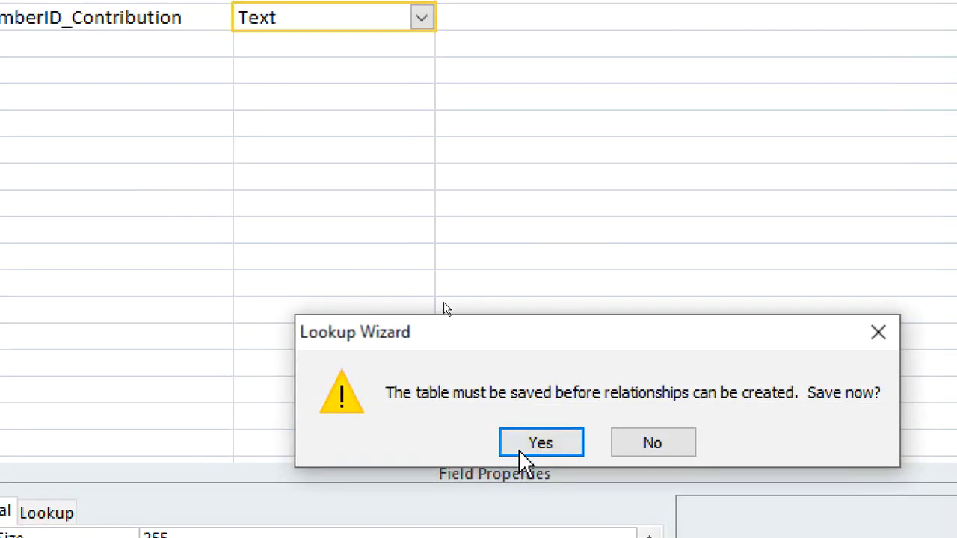
Save the new table under the name contributions so the lookup relationship is created
left_click(543, 447)
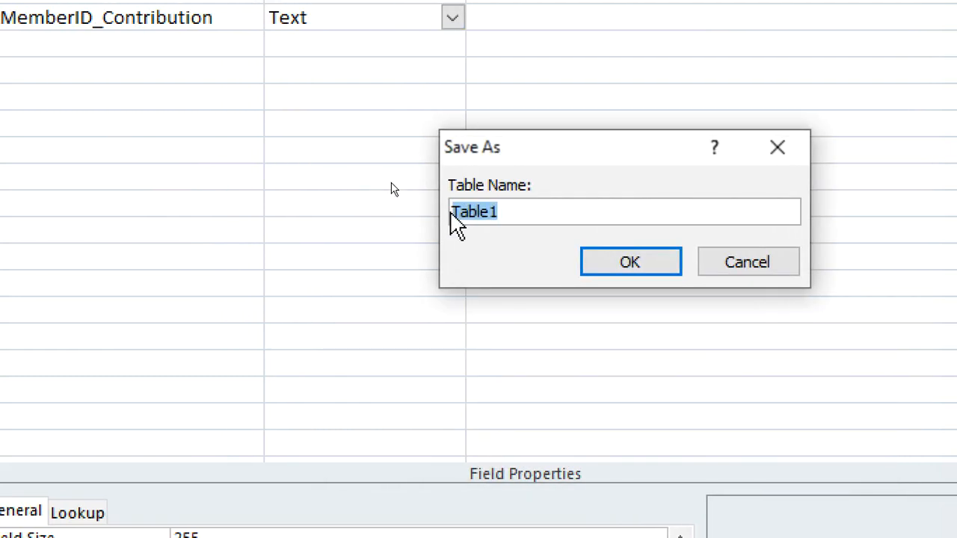
type("contirb")
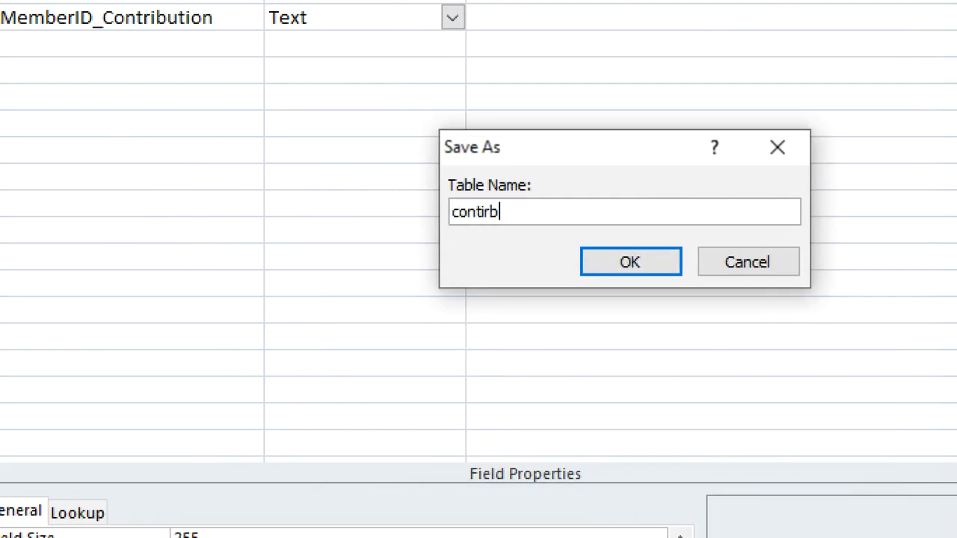
key("BackSpace")
key("BackSpace")
key("BackSpace")
type("ributions")
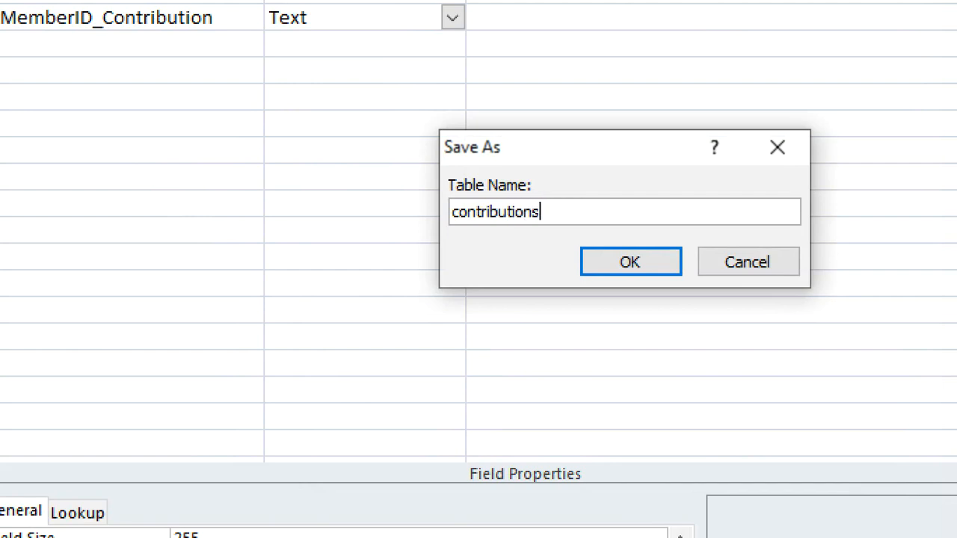
key("Return")
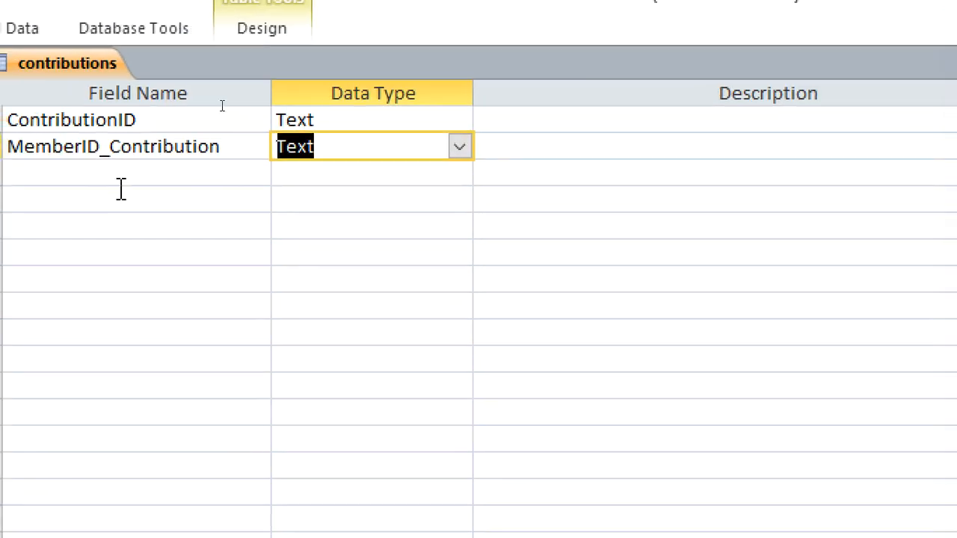
Add a ContributionDate field of type Date/Time and an Amount field of type Currency below MemberID_Contribution
left_click(102, 48)
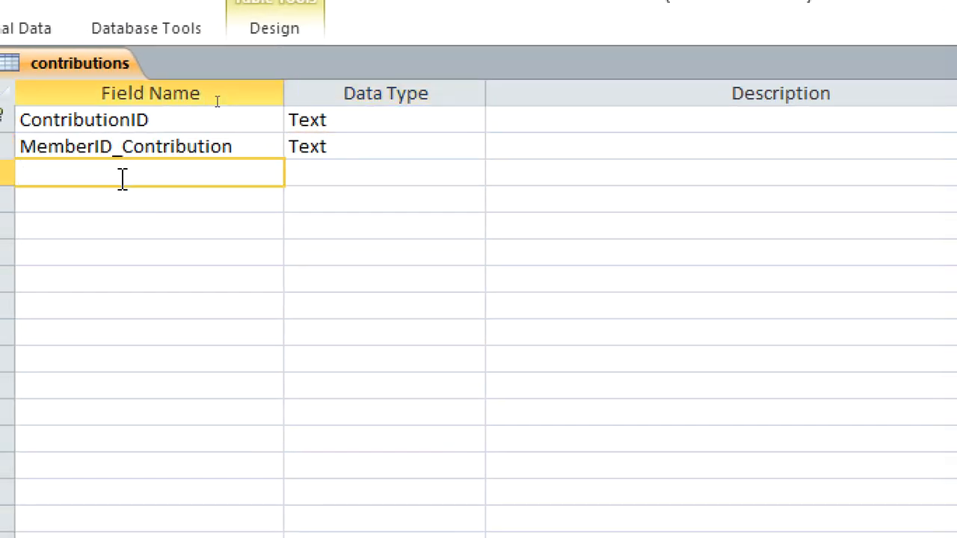
type("Contribut")
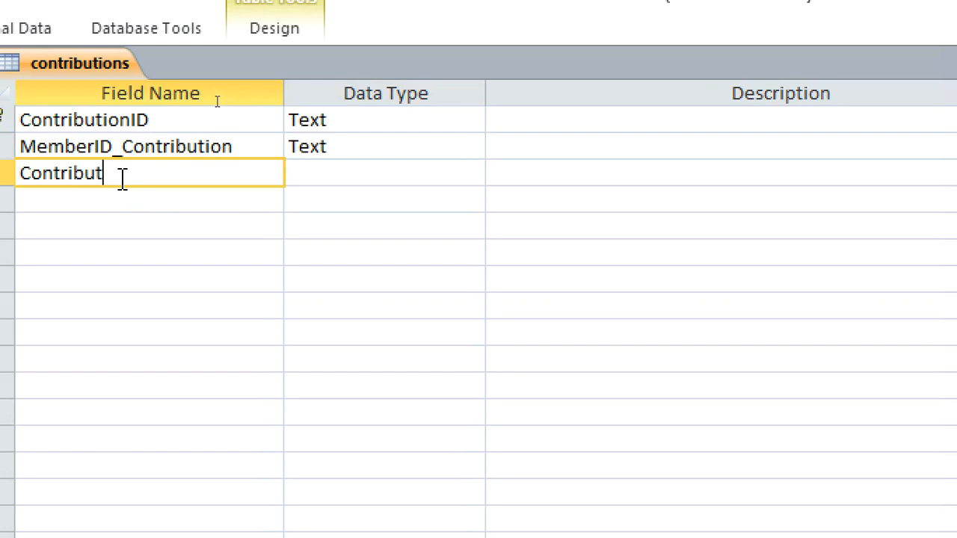
type("ionDate")
left_click(301, 178)
type("d")
left_click(236, 198)
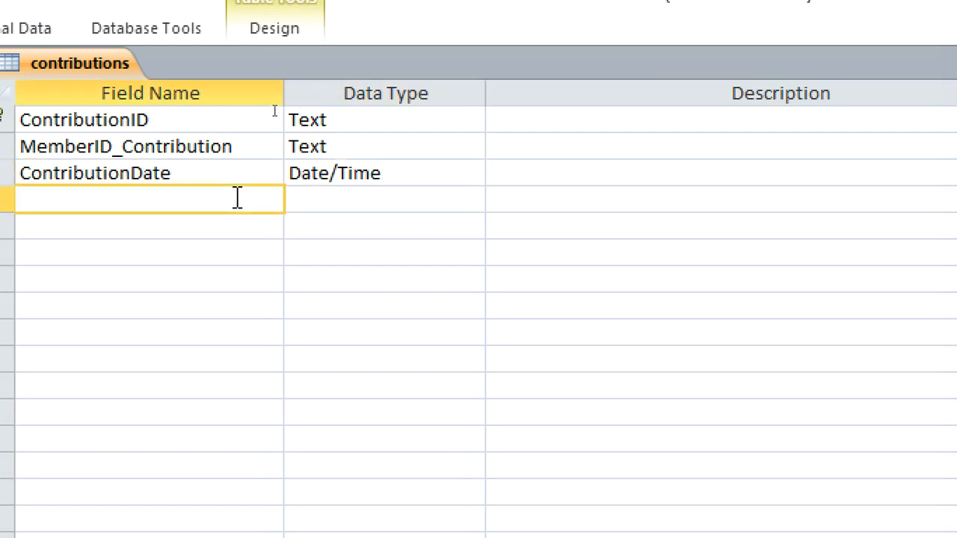
type("Amount")
left_click(311, 211)
type("currency")
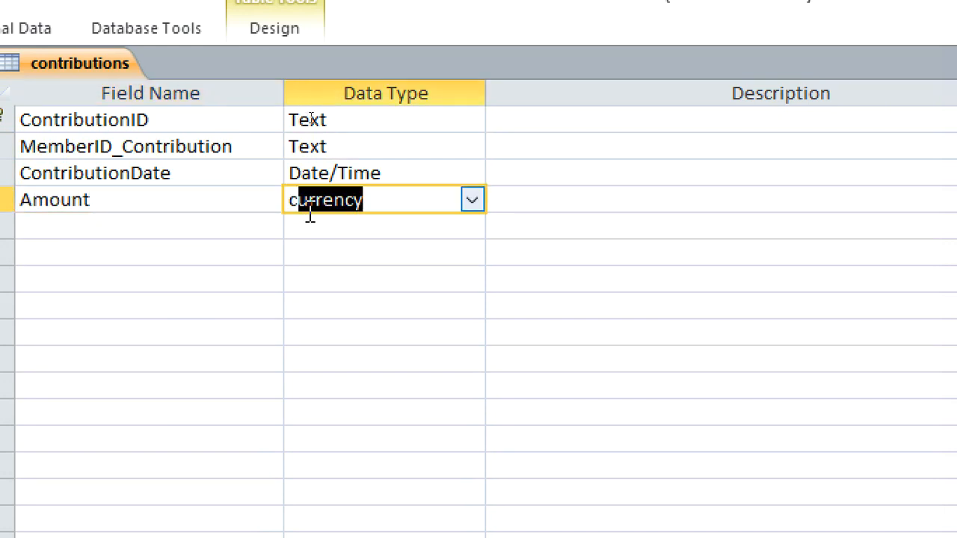
Add a ContributionType field below Amount and start the Lookup Wizard for it with manually entered values
left_click(218, 227)
type("Contribu")
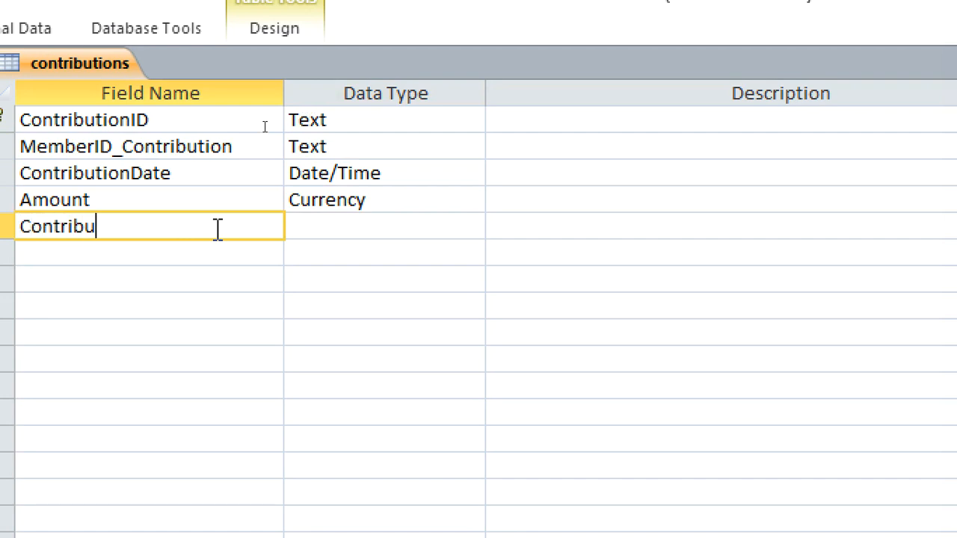
type("tionType")
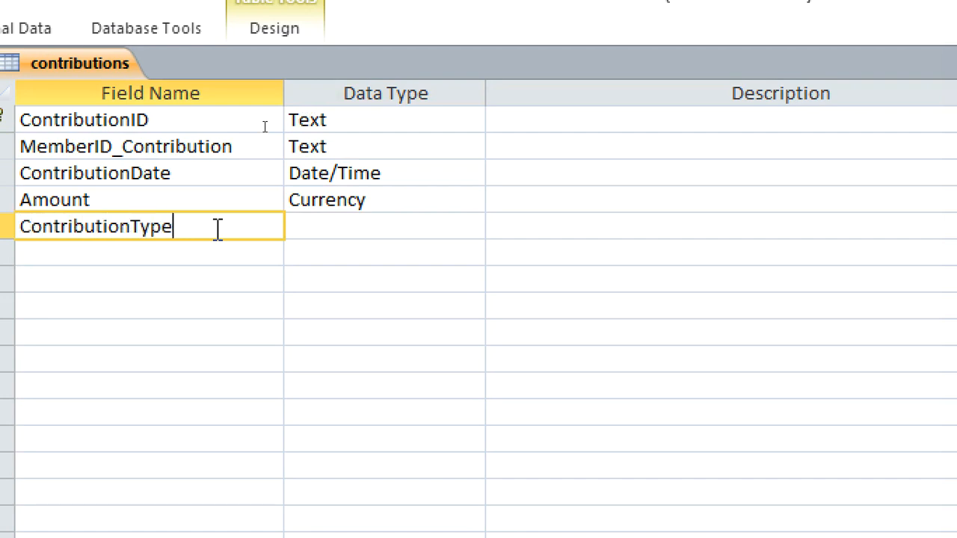
left_click(319, 224)
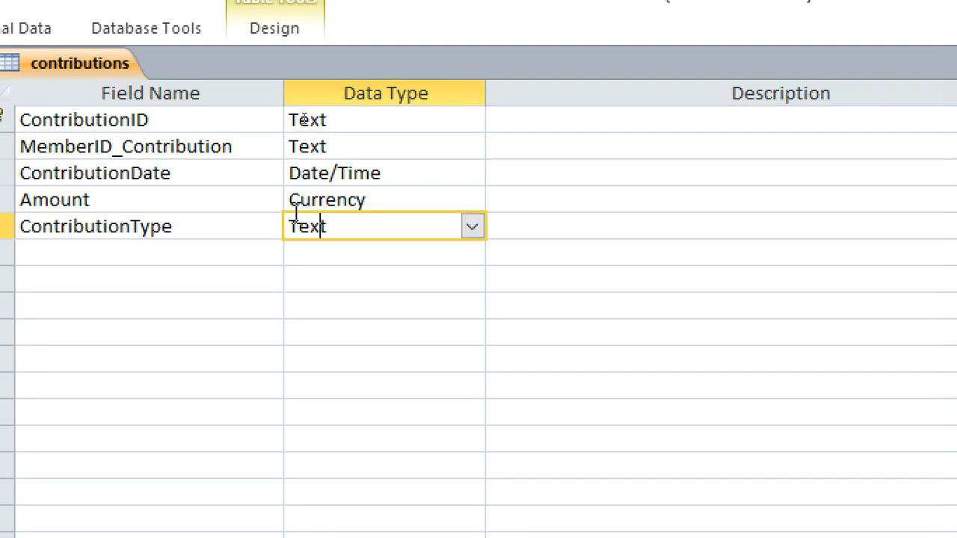
left_click(475, 228)
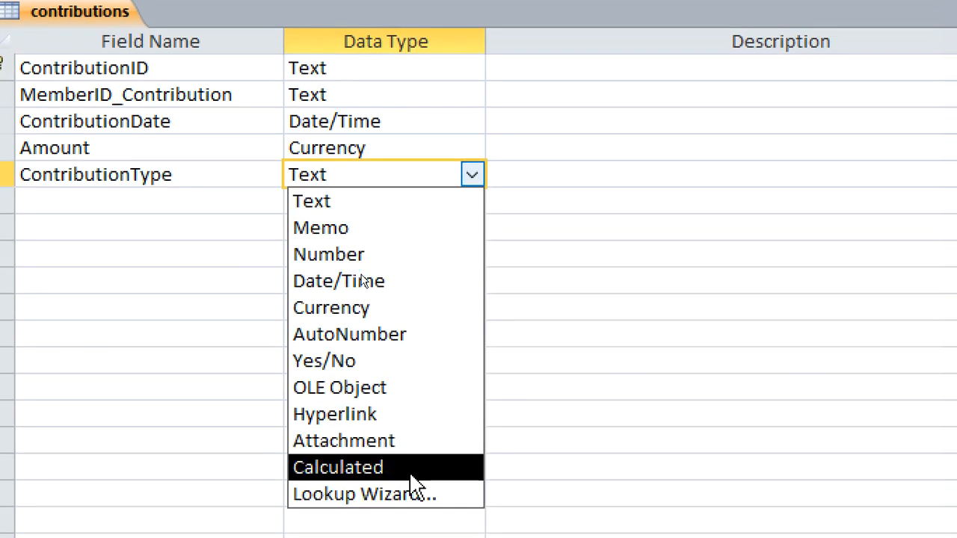
left_click(397, 480)
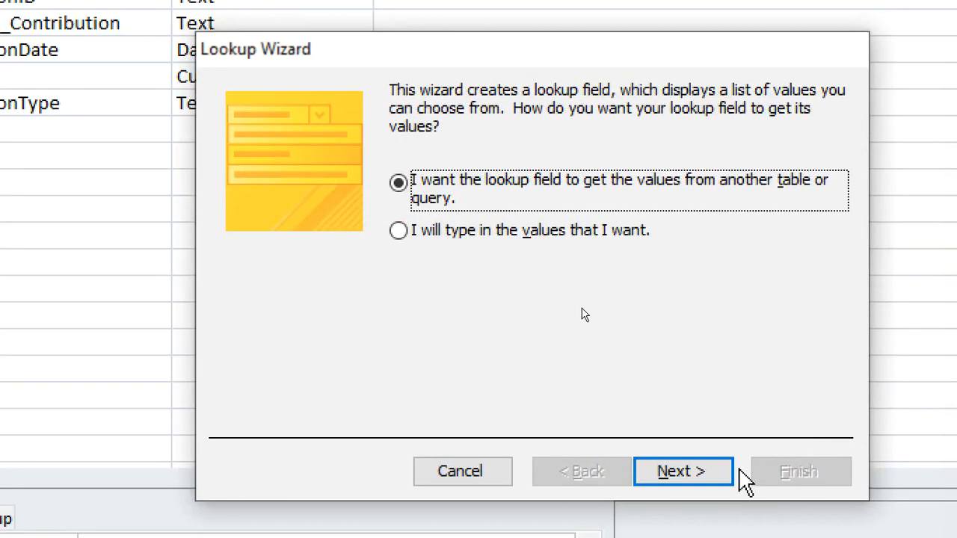
left_click(635, 299)
left_click(682, 471)
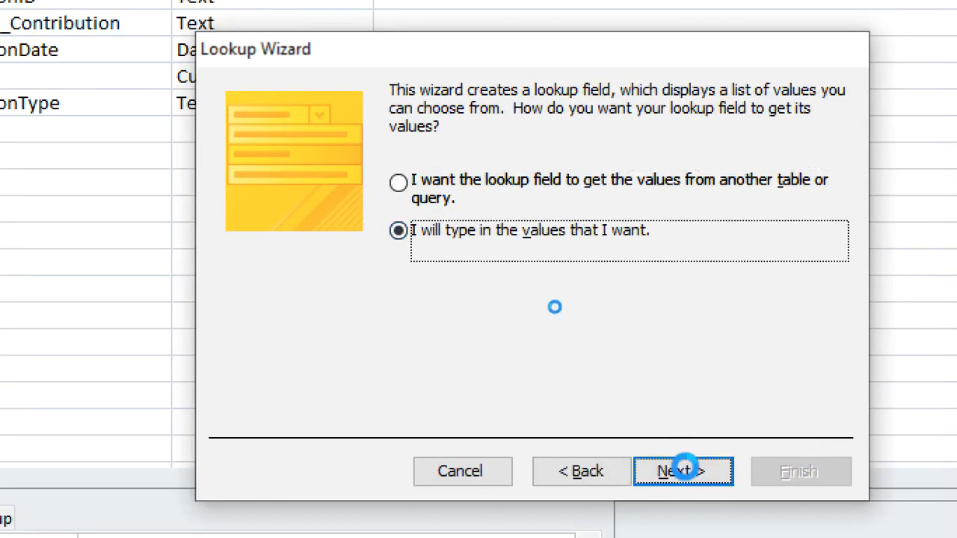
Enter Offering, Tithe, Charity and any other as the single-column lookup values for ContributionType and finish the wizard
left_click(332, 262)
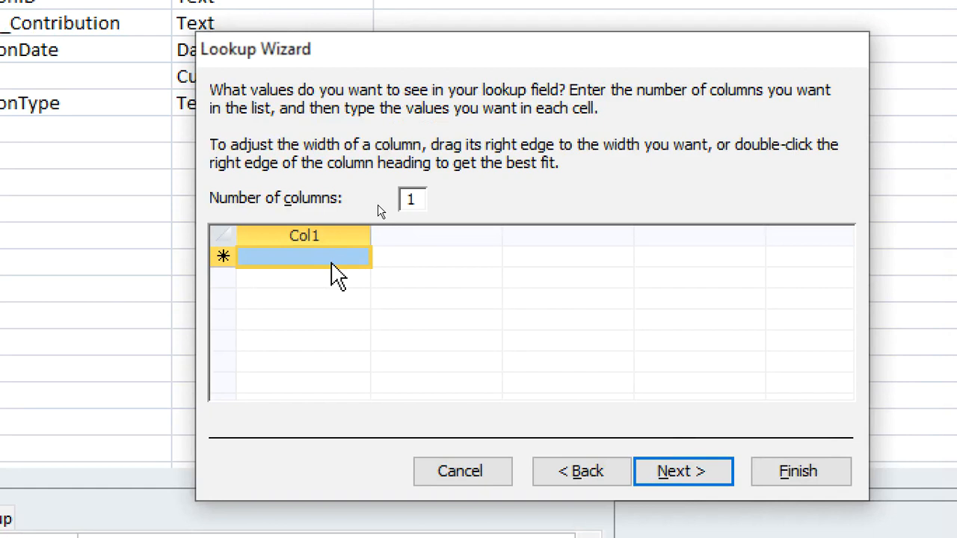
left_click(335, 258)
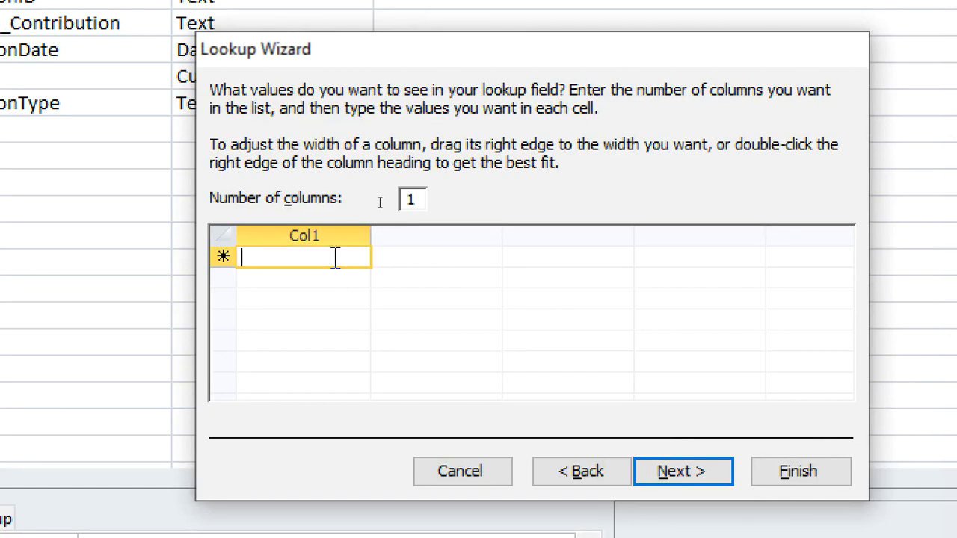
type("O")
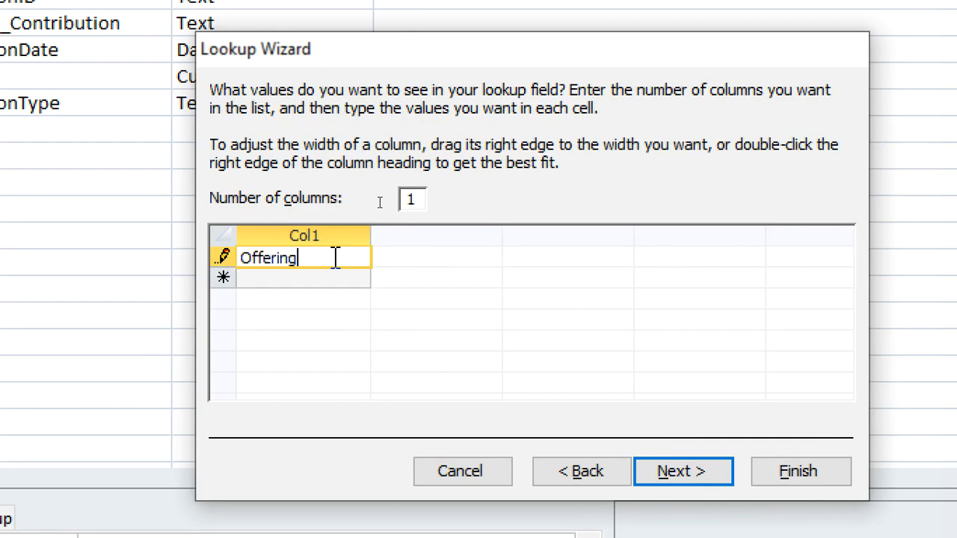
type("ffering")
key("Return")
type("Tithe")
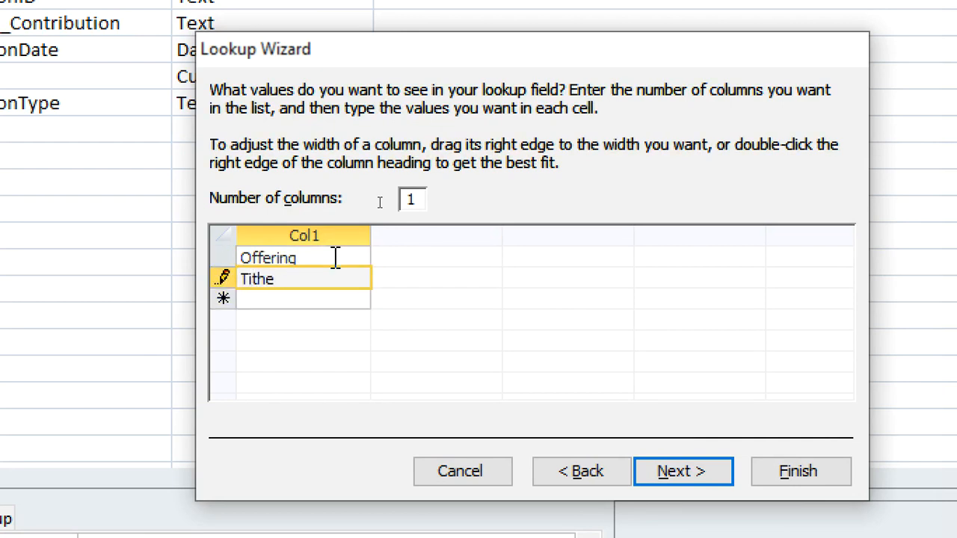
key("Return")
type("Charity")
left_click(333, 320)
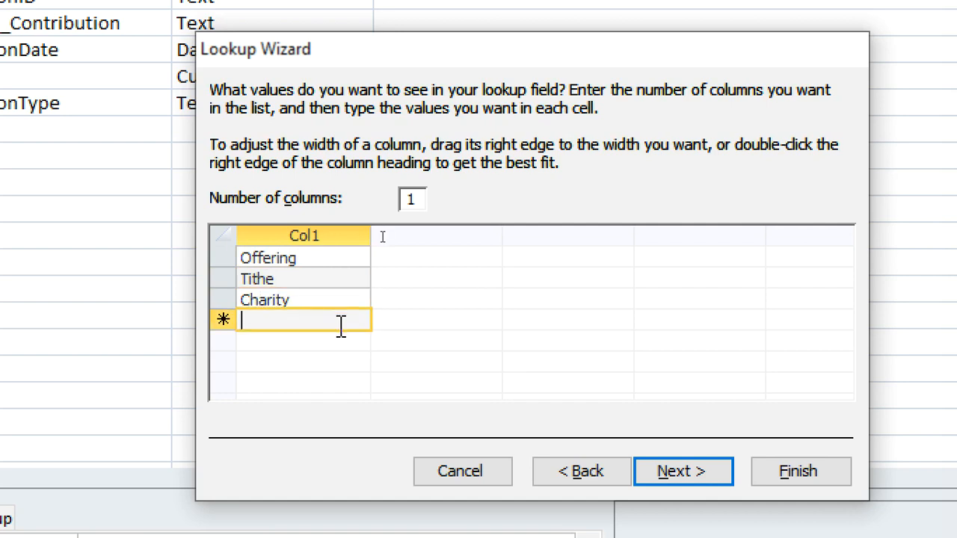
type("any other")
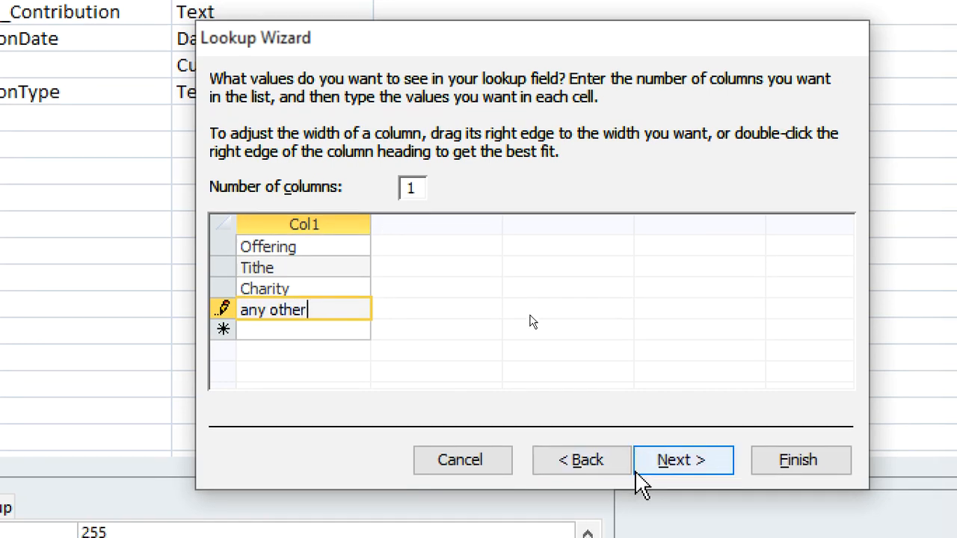
left_click(680, 471)
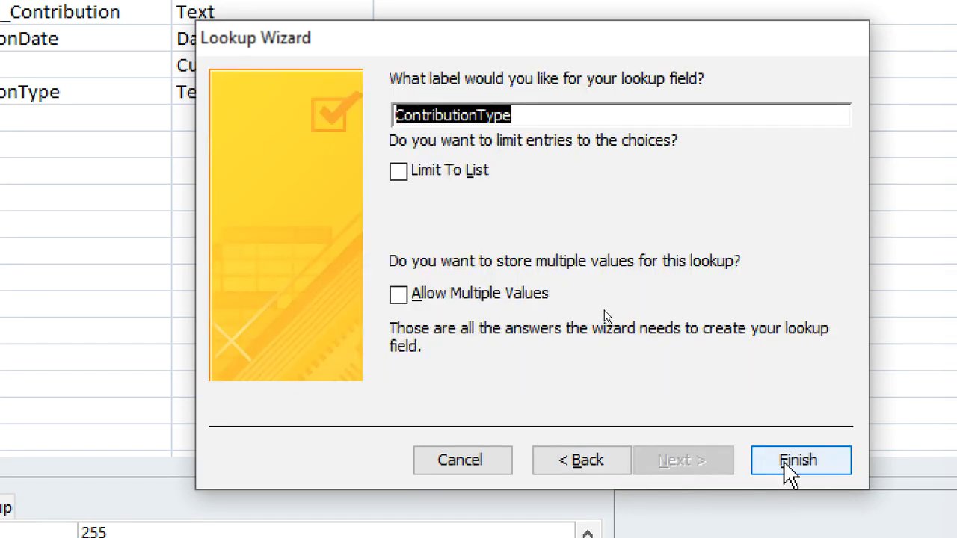
left_click(784, 461)
Add a Text field named DescriptionContribution below ContributionType
left_click(122, 113)
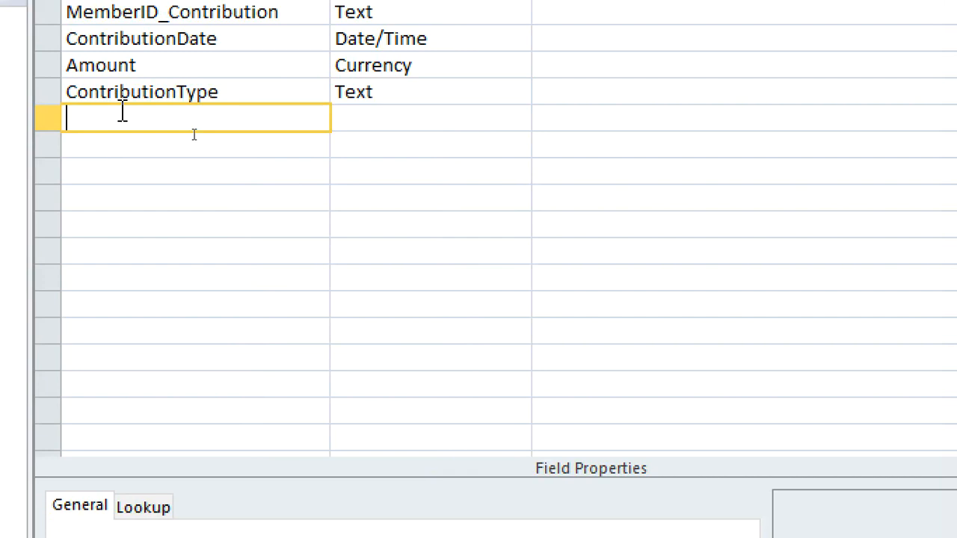
type("Description")
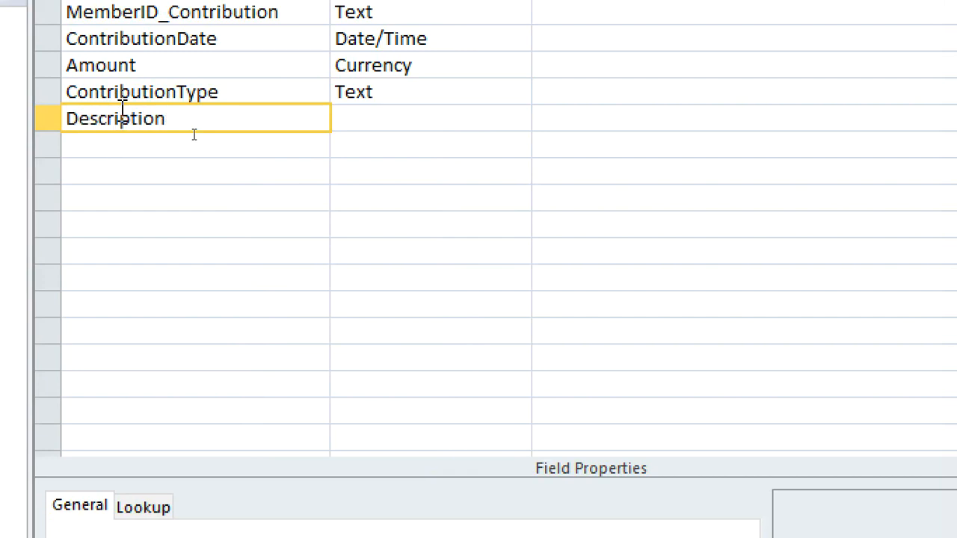
type("Contribution")
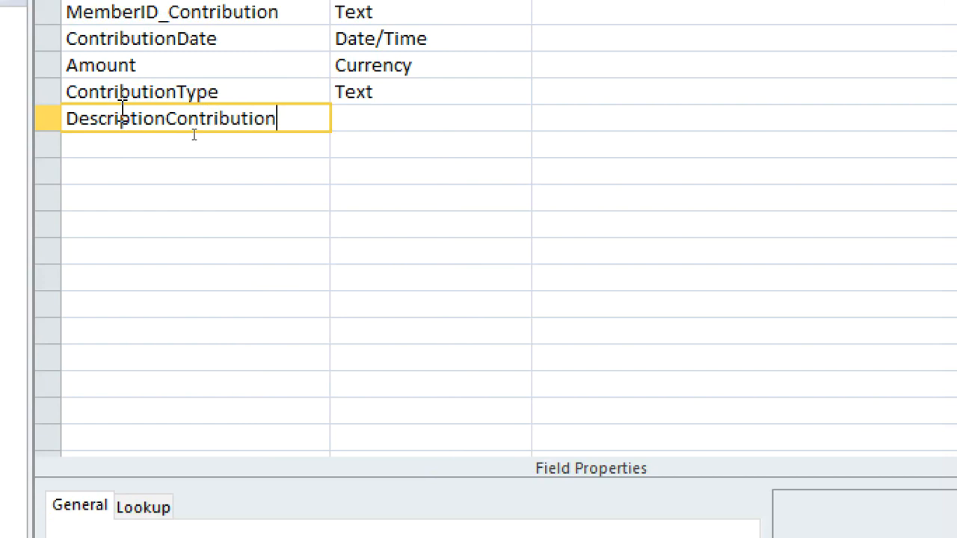
key("Tab")
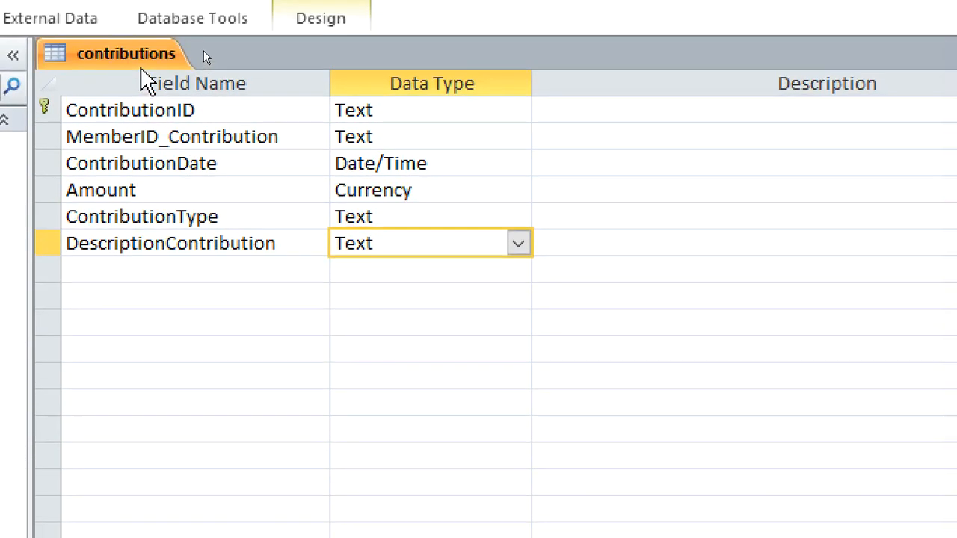
Save the contributions table design and close the table
right_click(136, 60)
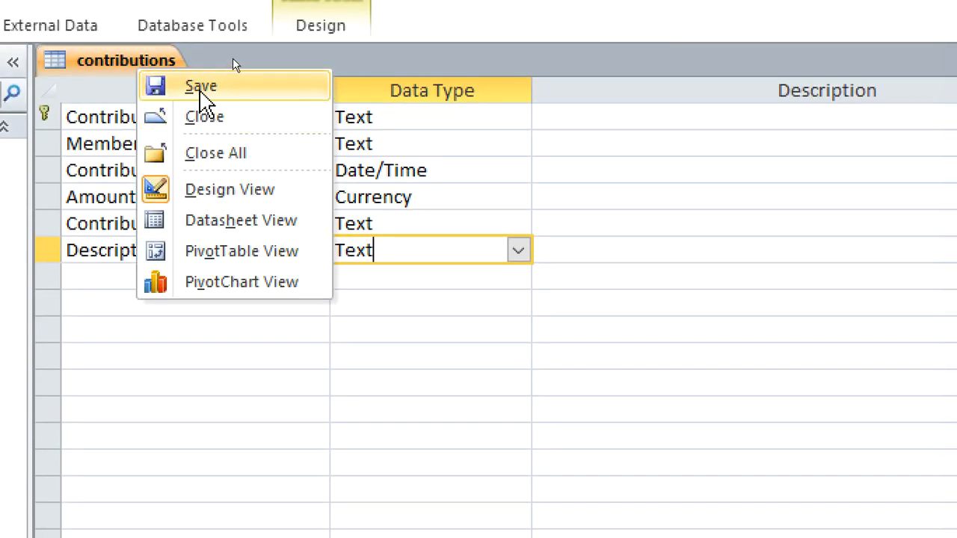
left_click(200, 87)
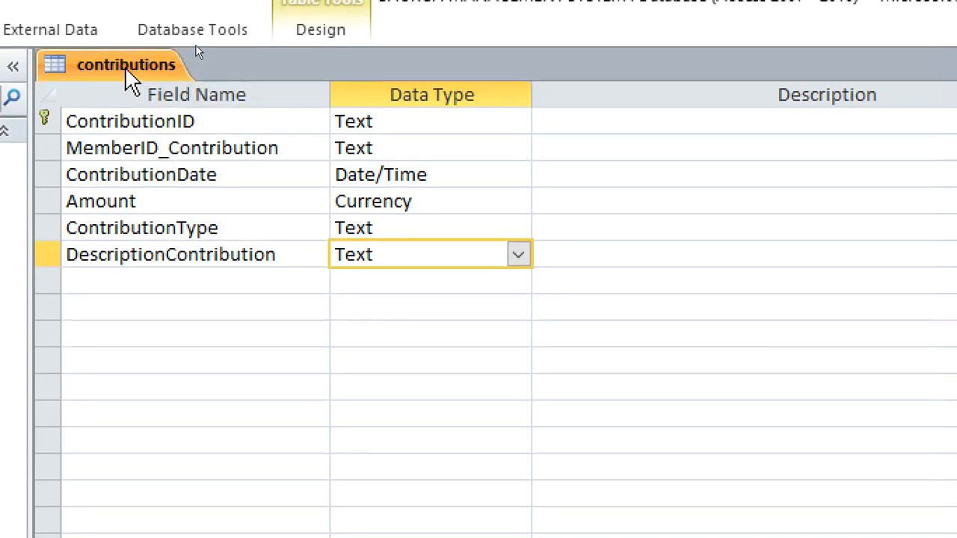
right_click(127, 75)
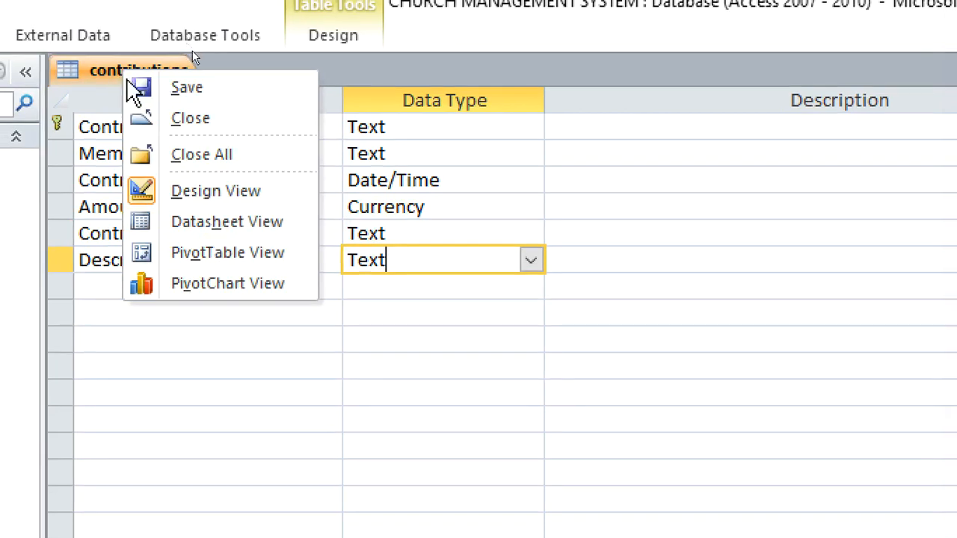
left_click(176, 127)
Create a new table in Design View with a first field named CommitteeID
left_click(139, 51)
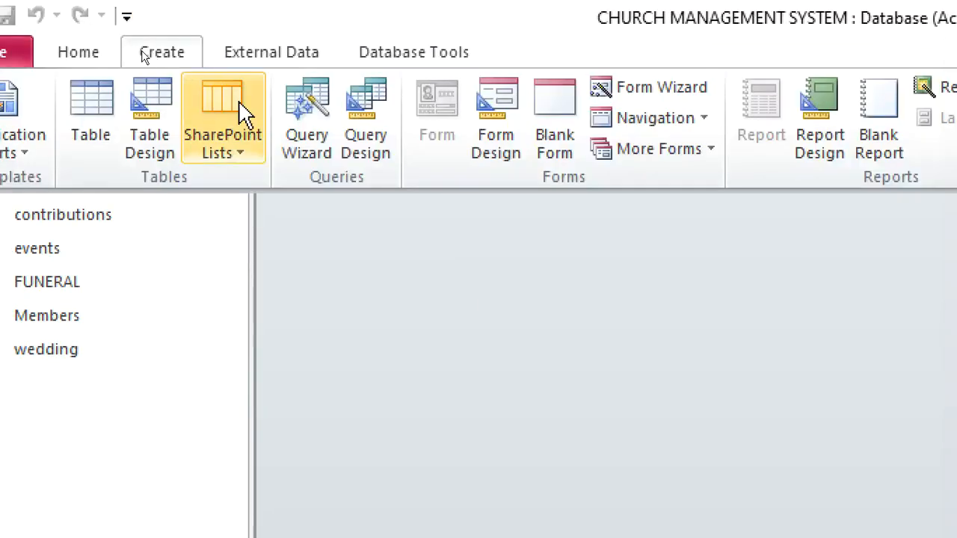
left_click(153, 135)
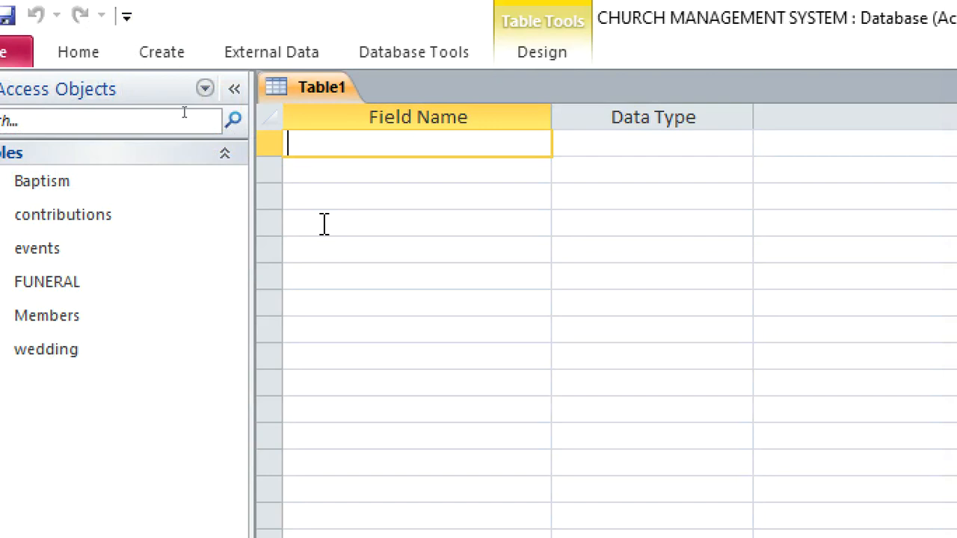
type("Commi")
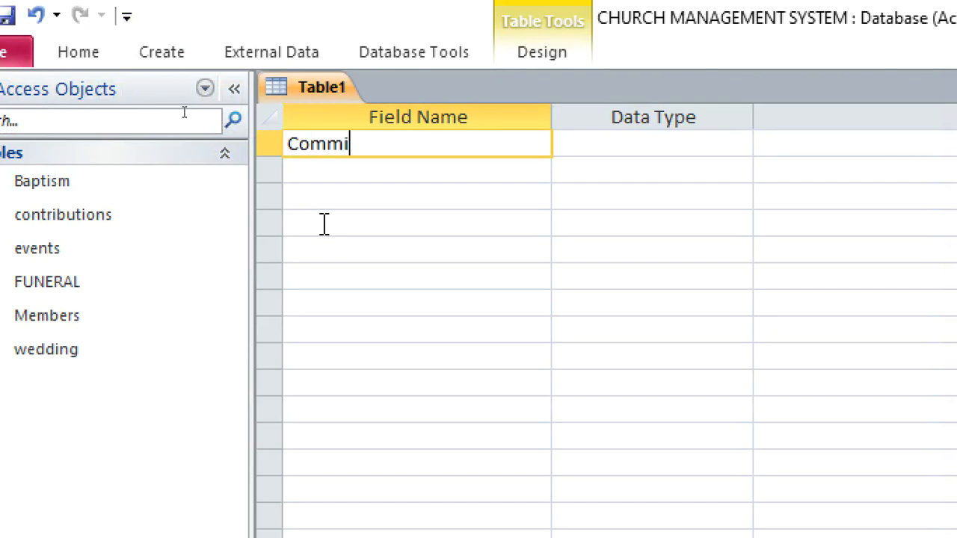
type("tteeID")
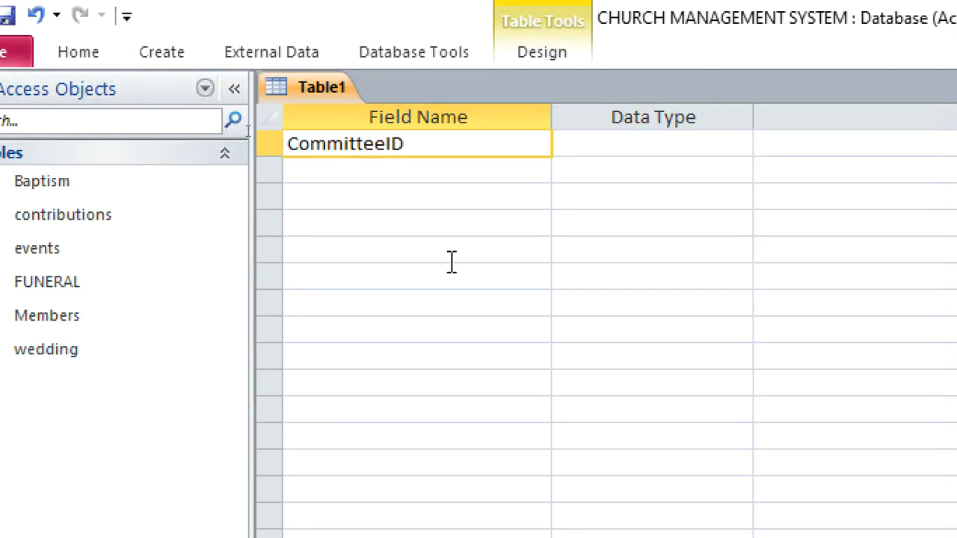
Make CommitteeID the primary key and set its data type to Text
left_click(603, 154)
type("a")
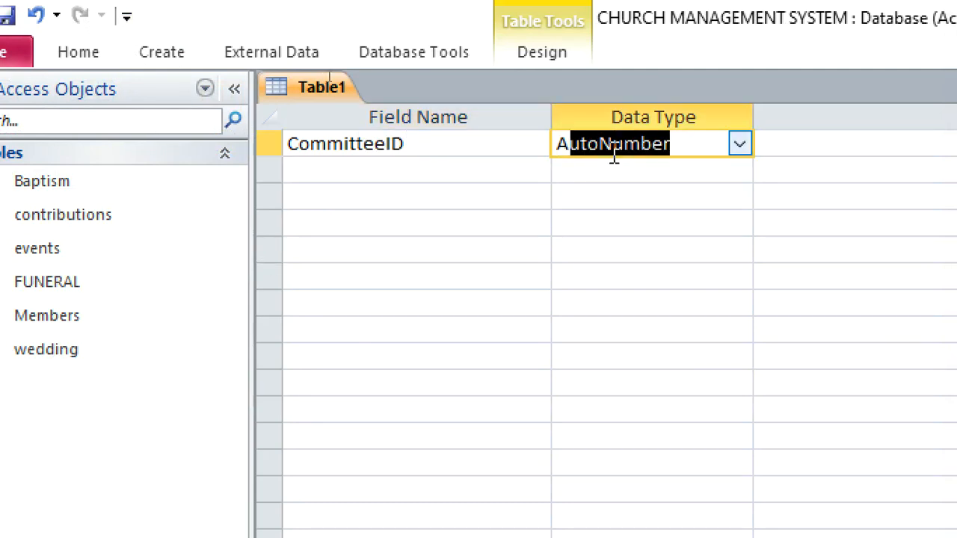
right_click(613, 153)
left_click(654, 168)
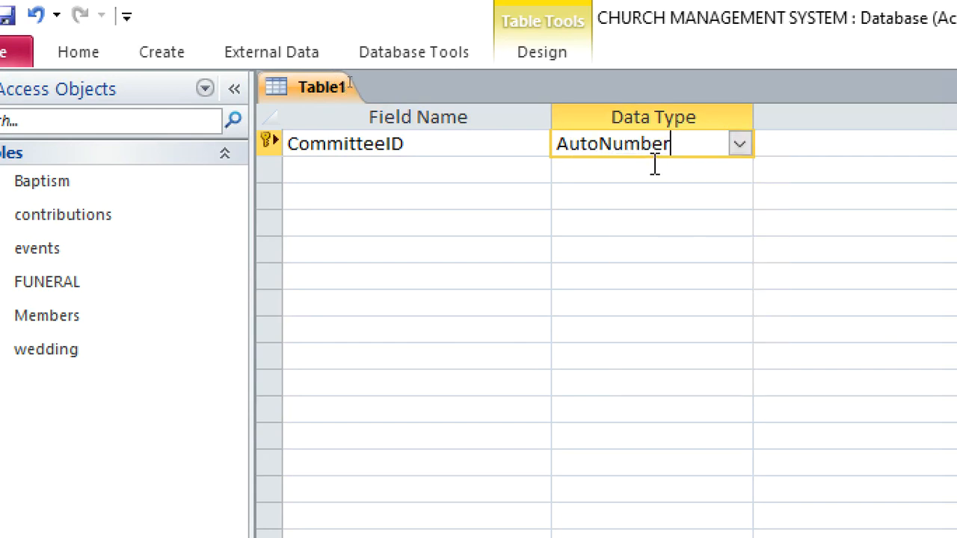
double_click(667, 150)
type("t")
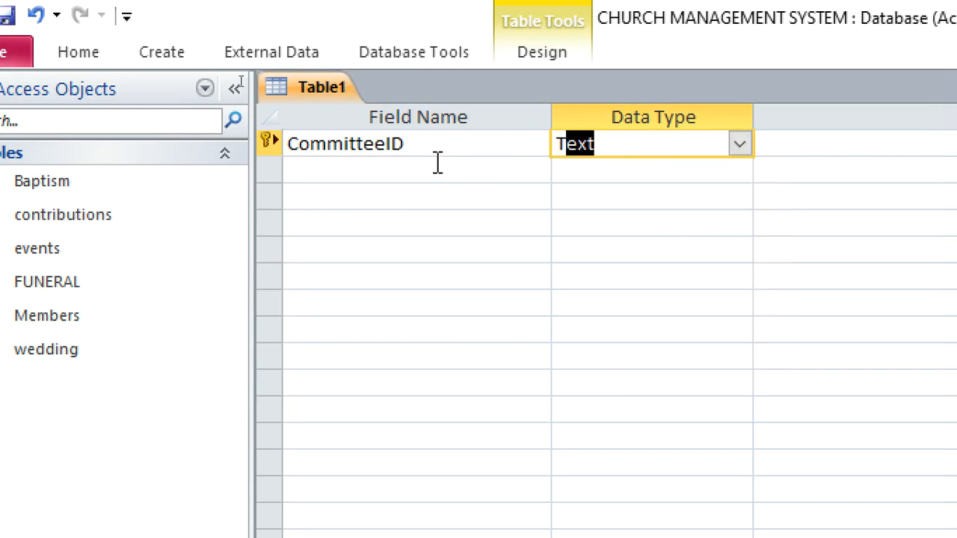
Add a Text field named CommitteeName below CommitteeID
left_click(411, 172)
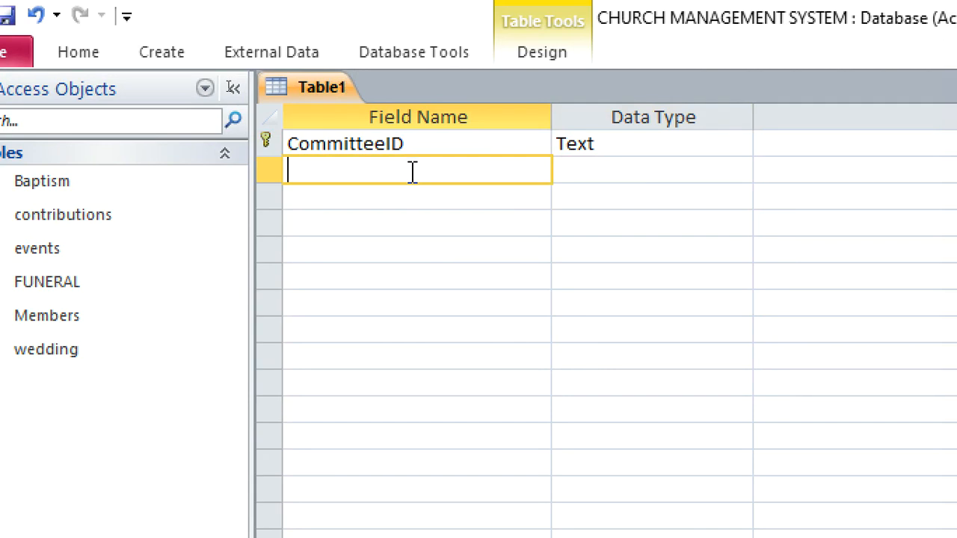
type("CommitteeName")
left_click(572, 172)
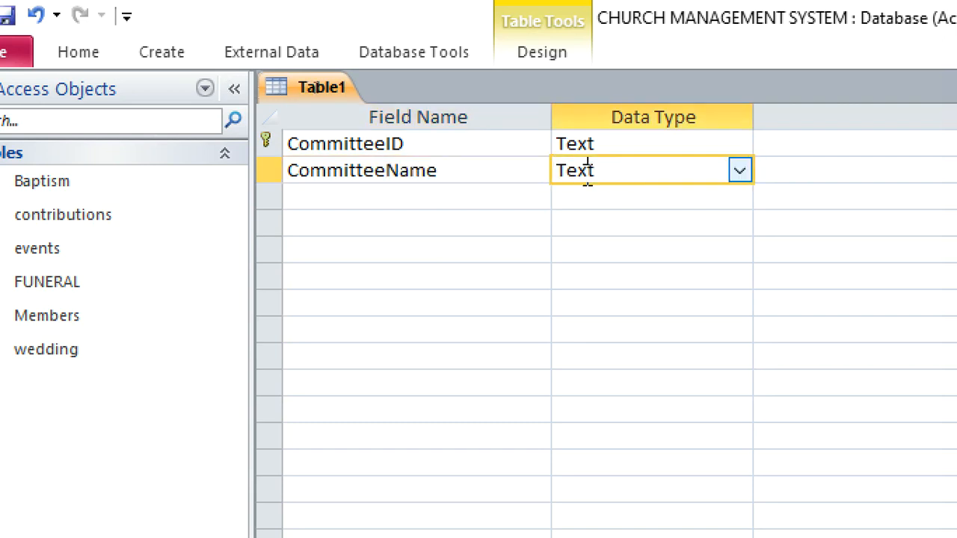
Save the new table as Committee and close it
right_click(323, 89)
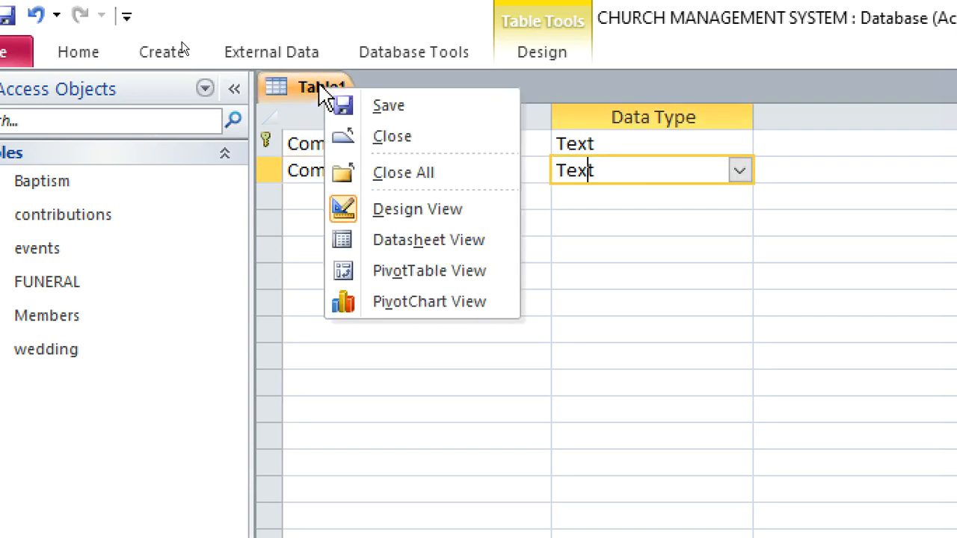
left_click(377, 106)
left_click_drag(827, 296, 469, 263)
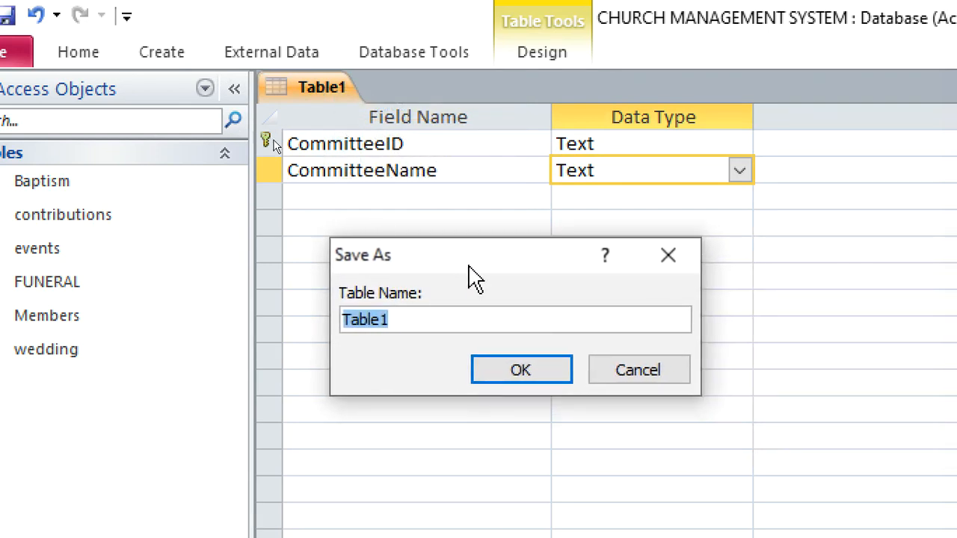
type("Committee")
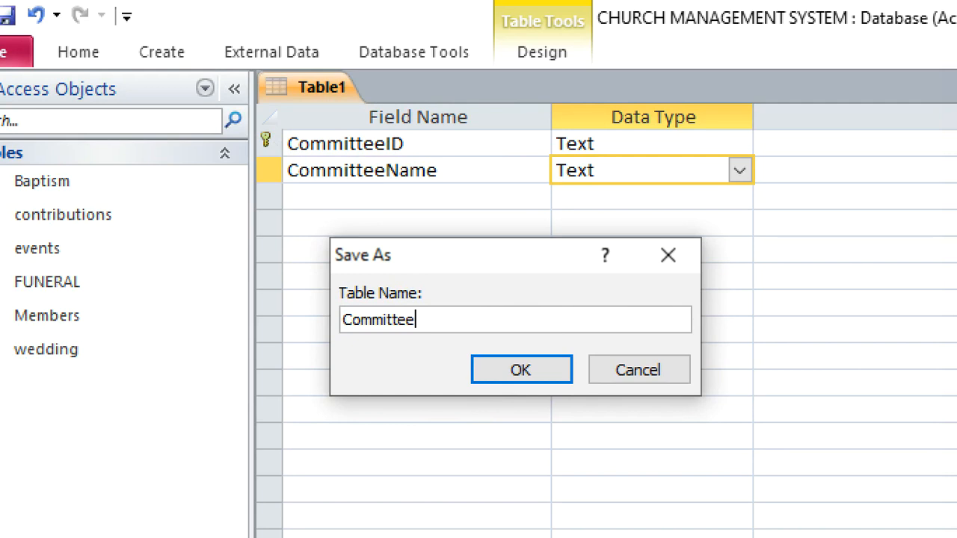
key("Return")
right_click(329, 100)
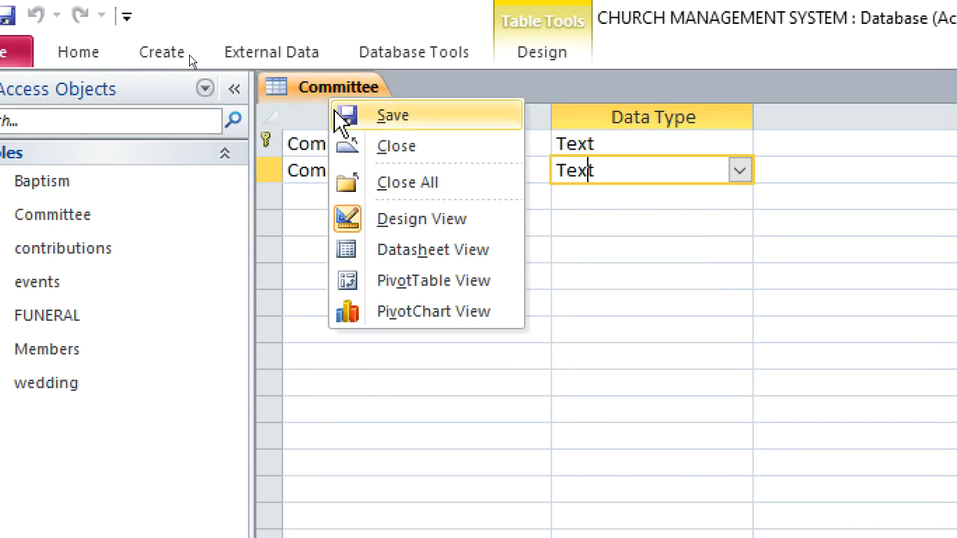
left_click(374, 147)
Create another table in Design View with a first field named CommitteeMemberID
left_click(162, 58)
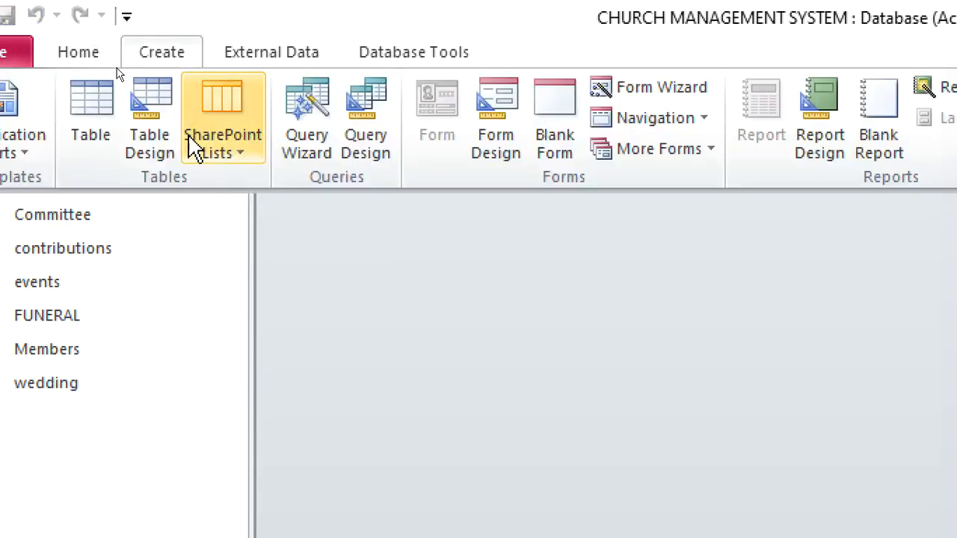
left_click(150, 129)
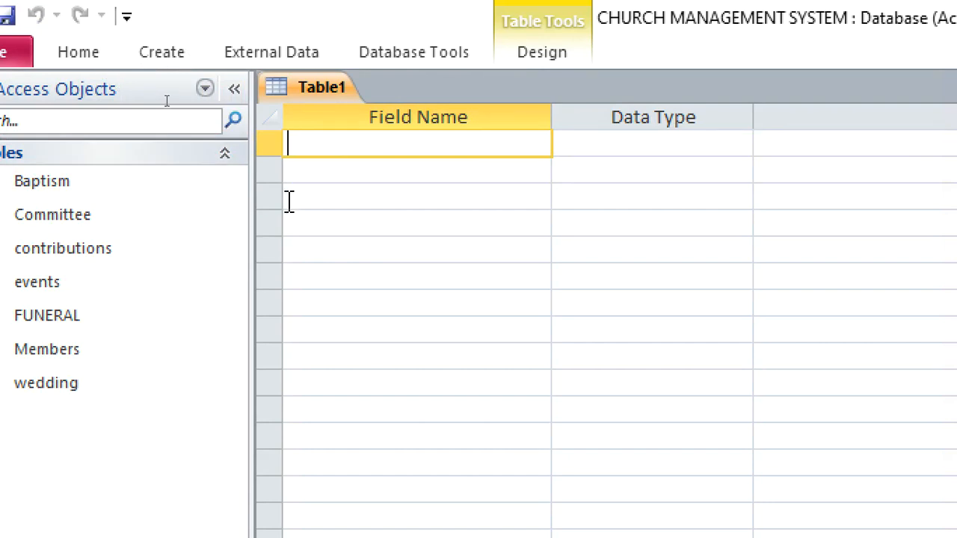
type("Com")
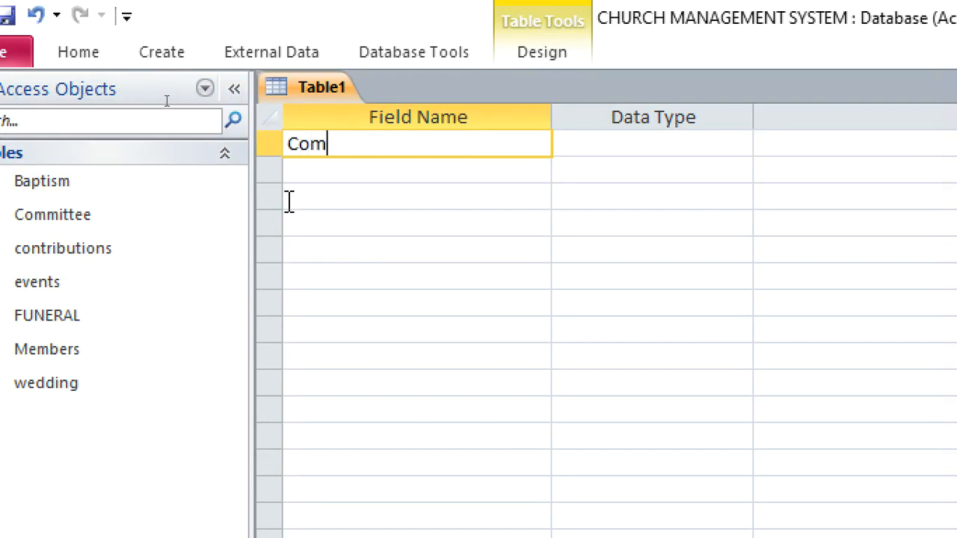
type("mitte")
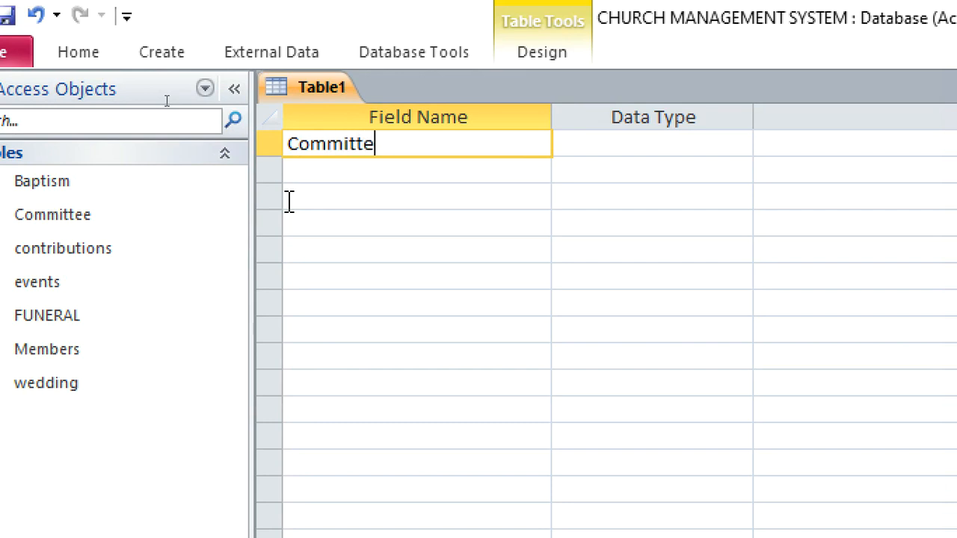
type("eMemberID")
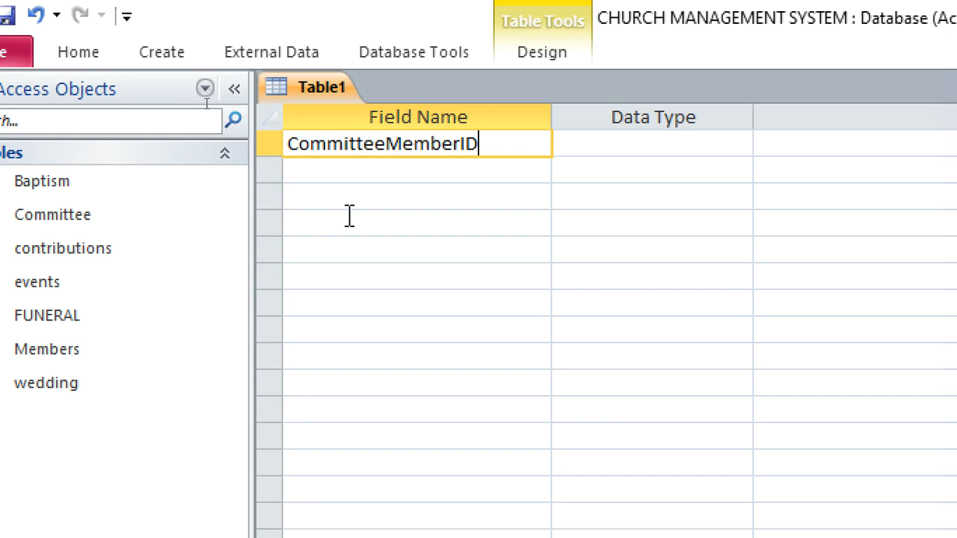
Set CommitteeMemberID to the Text data type and make it the primary key
left_click(603, 143)
right_click(603, 144)
left_click(658, 159)
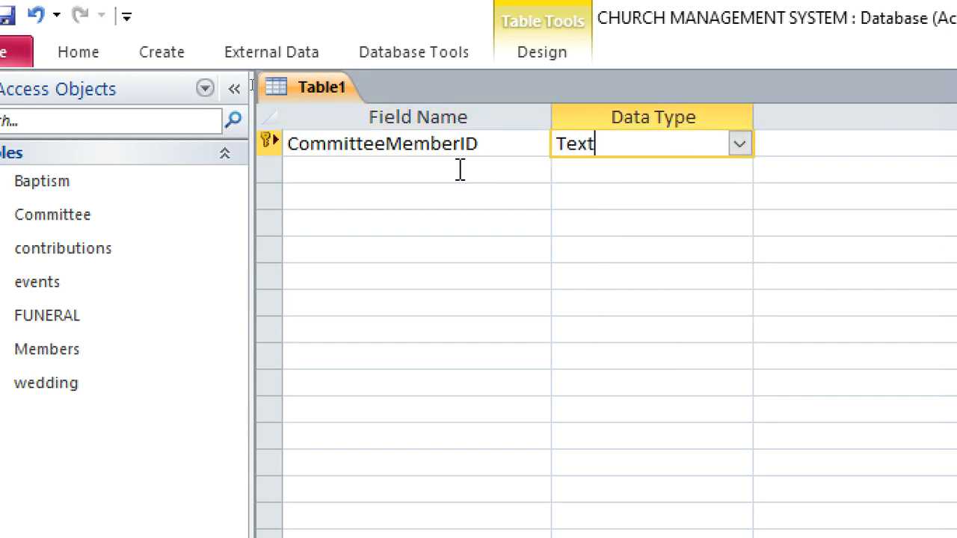
Add a second field named CommitteeID below CommitteeMemberID
left_click(385, 170)
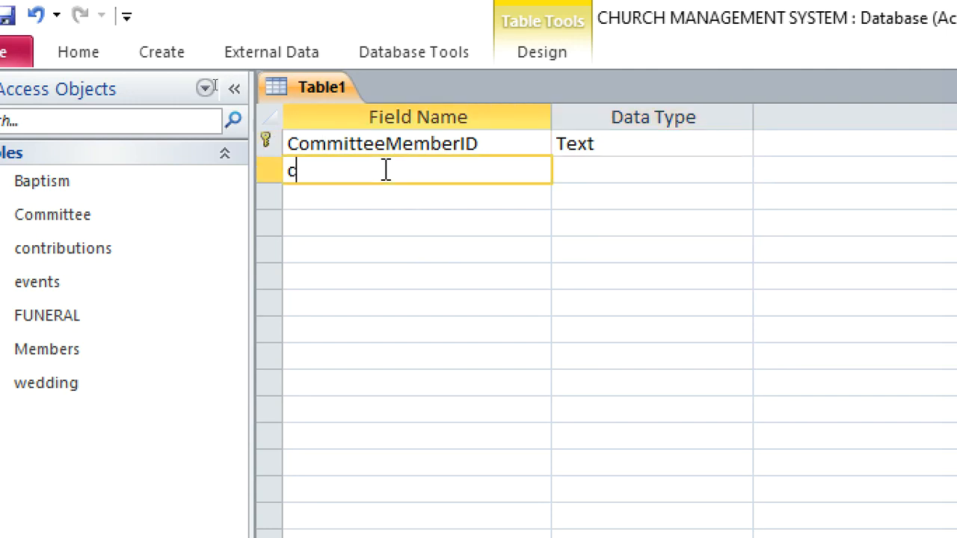
type("CommitteeID")
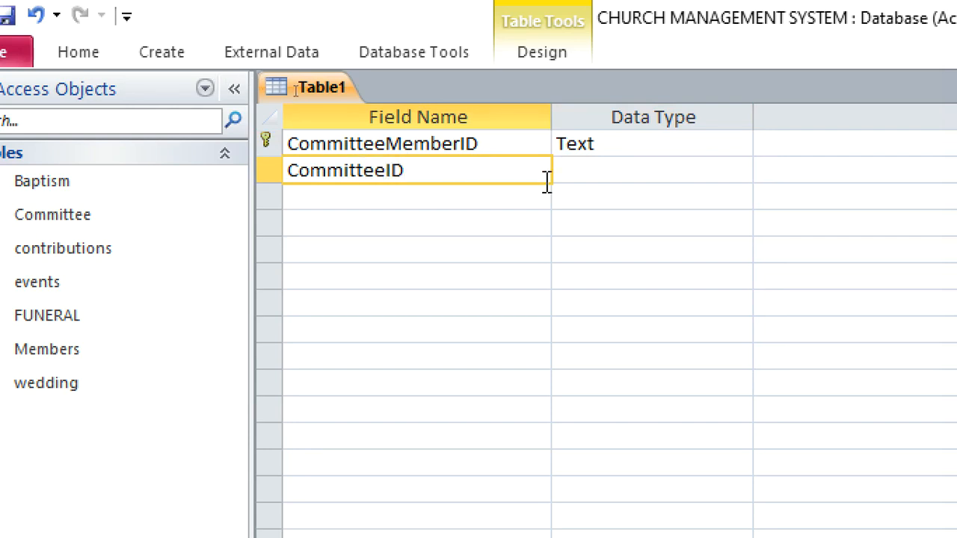
Start a Lookup Wizard for CommitteeID that takes its values from the Committee table
left_click(587, 170)
left_click(760, 172)
left_click(717, 171)
left_click(739, 171)
left_click(706, 482)
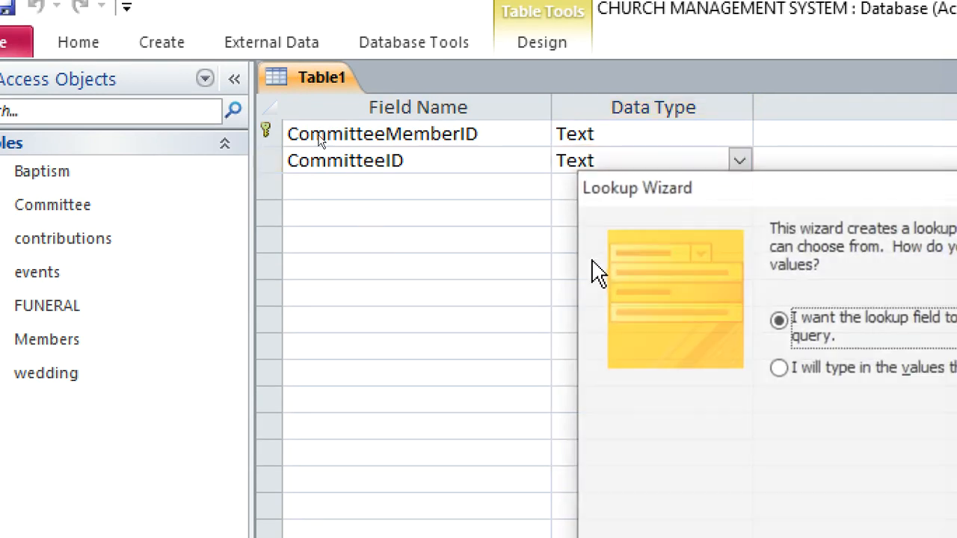
left_click_drag(643, 200, 376, 134)
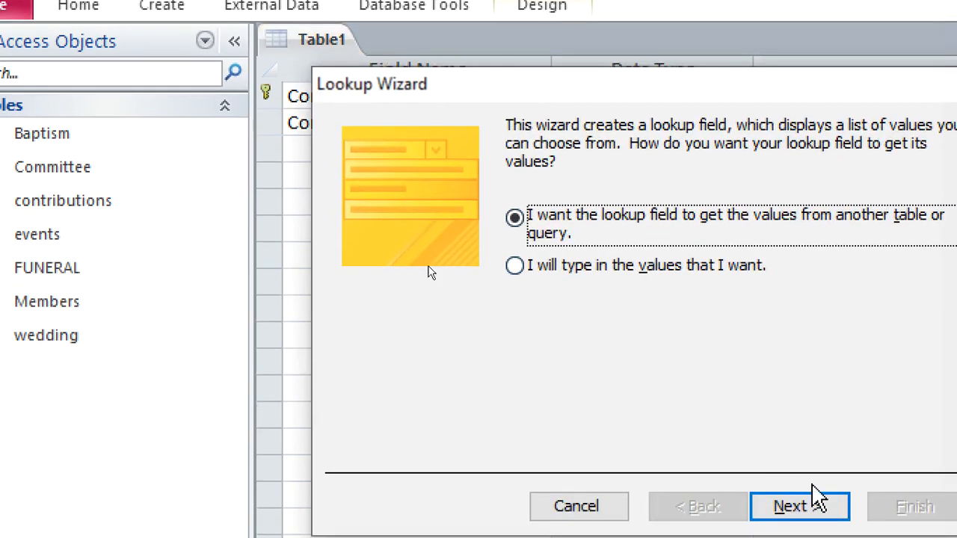
left_click(814, 536)
left_click(613, 171)
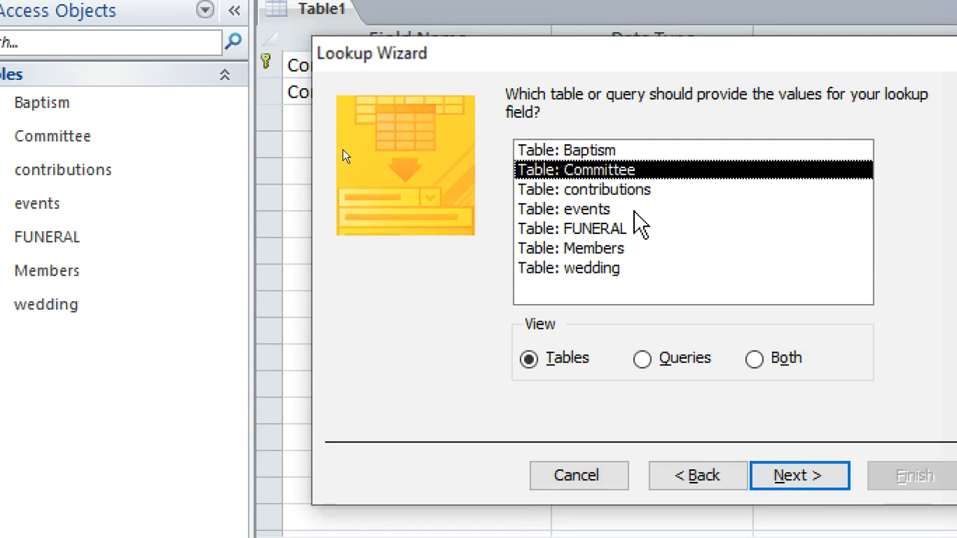
left_click(797, 475)
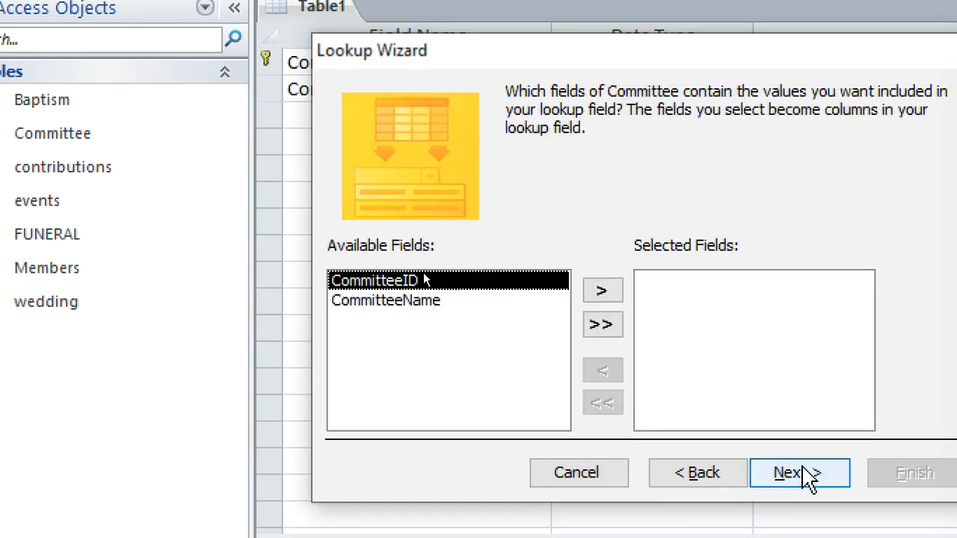
Include CommitteeID and CommitteeName as lookup columns, keep CommitteeID as the stored value, and finish the wizard
left_click(604, 291)
left_click(609, 294)
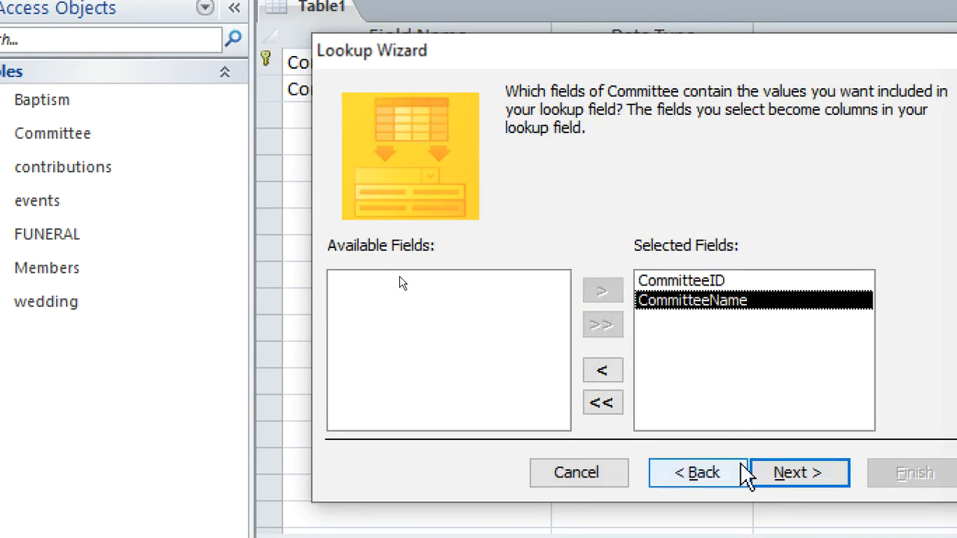
left_click(777, 474)
left_click(781, 473)
left_click(427, 196)
left_click(805, 468)
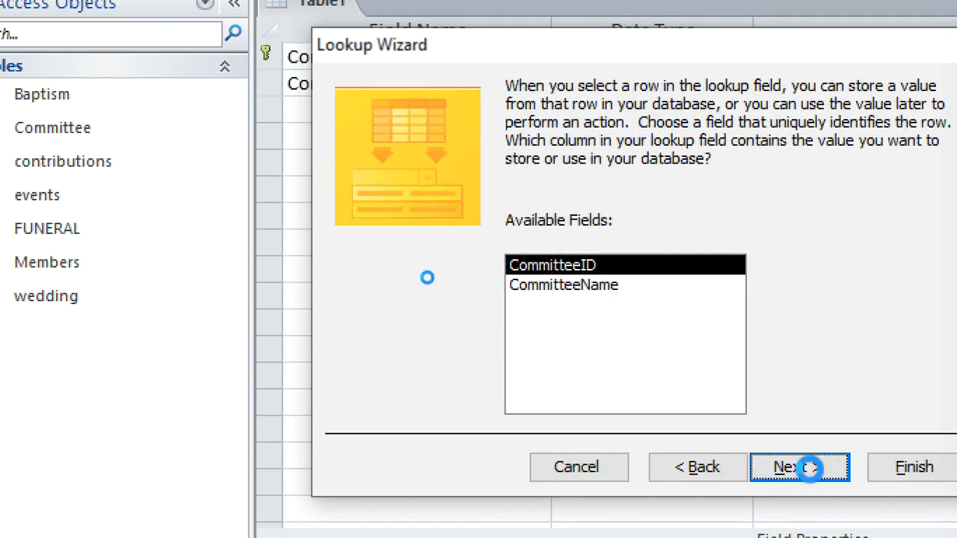
left_click(803, 469)
left_click(908, 469)
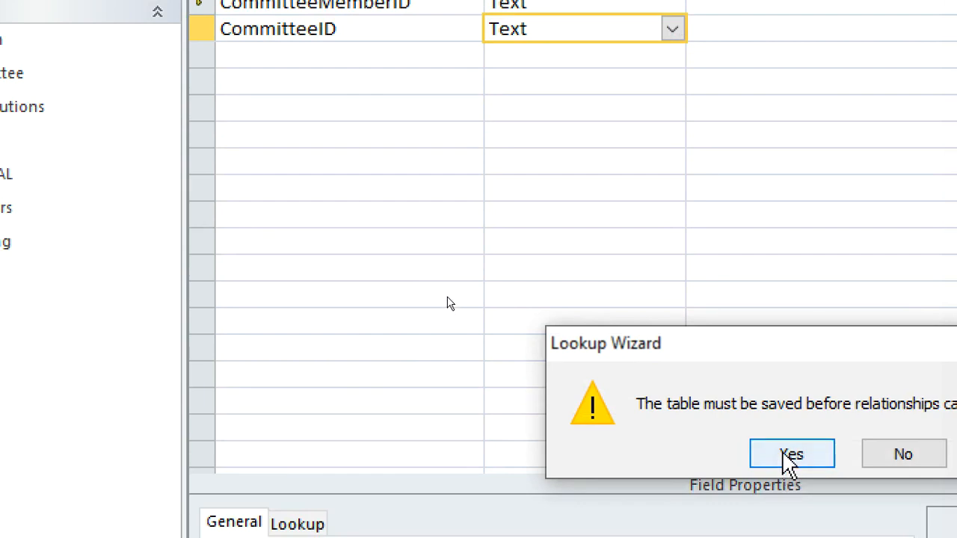
Save the table as COMMITTEE MEMBERS so the lookup relationship can be created
left_click(789, 505)
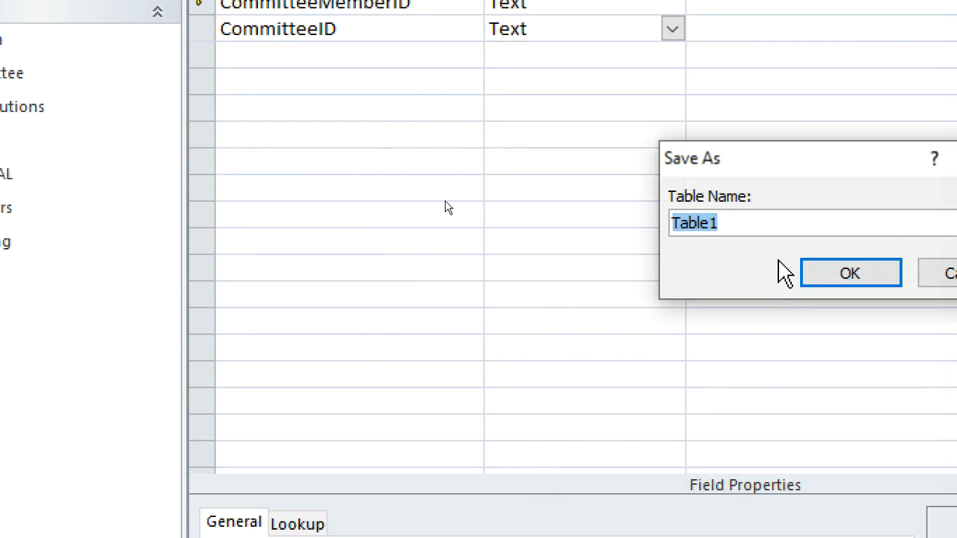
type("COMMITTEE MEMBERS")
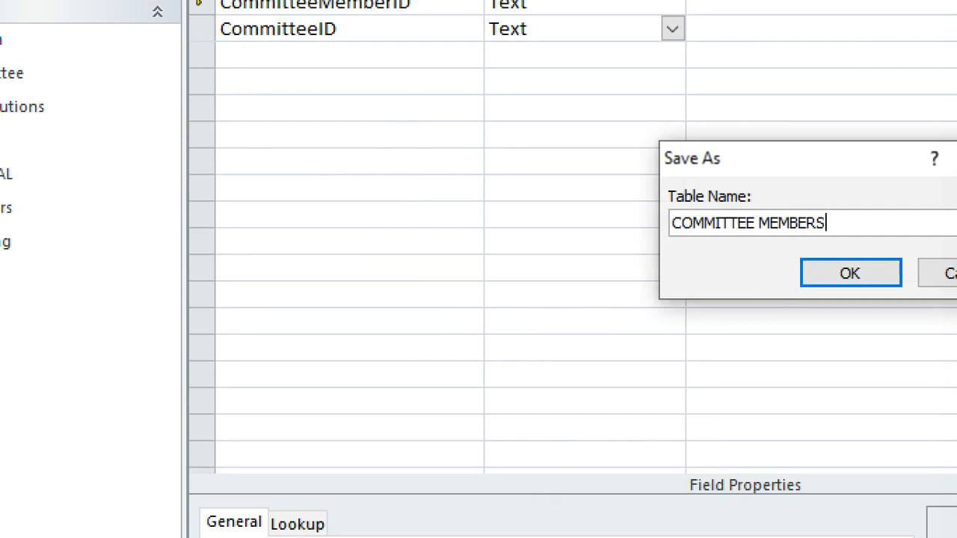
key("Return")
Add a third field named MemberID_Committee below CommitteeID
left_click(341, 61)
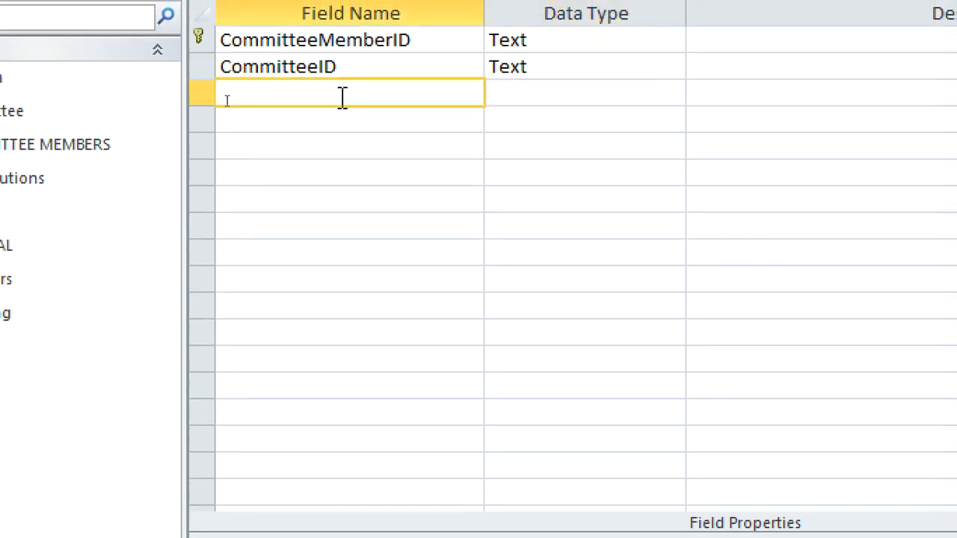
type("Memb")
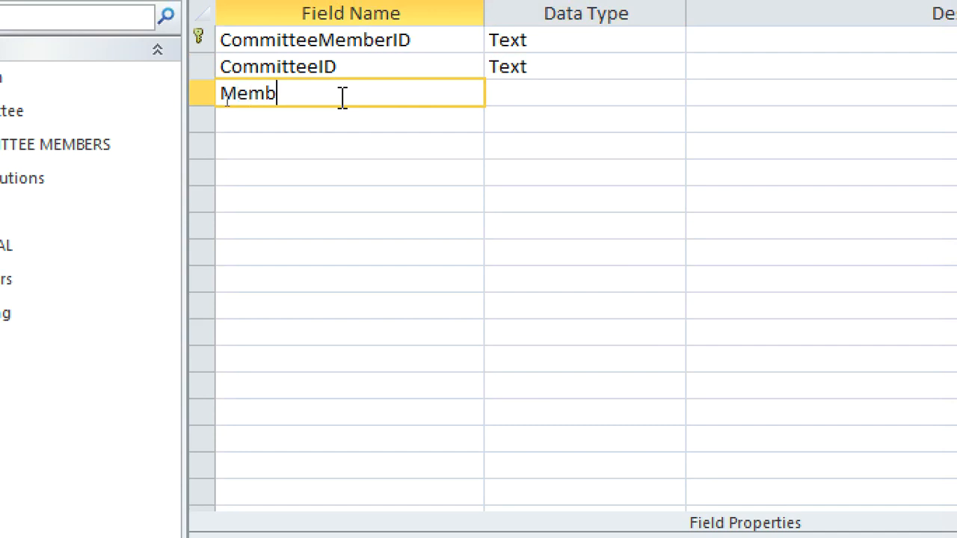
type("erID")
type("_cCM")
key("BackSpace")
key("BackSpace")
type("ommitee")
key("BackSpace")
key("BackSpace")
type("tee")
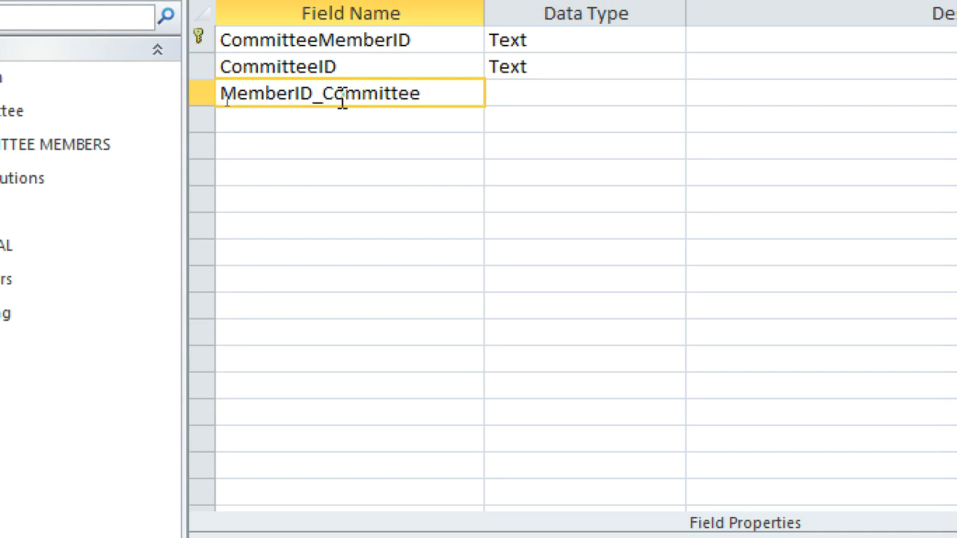
Start a Lookup Wizard for MemberID_Committee that takes its values from the Members table
left_click(565, 90)
left_click(686, 90)
left_click(638, 91)
left_click(671, 93)
left_click(594, 411)
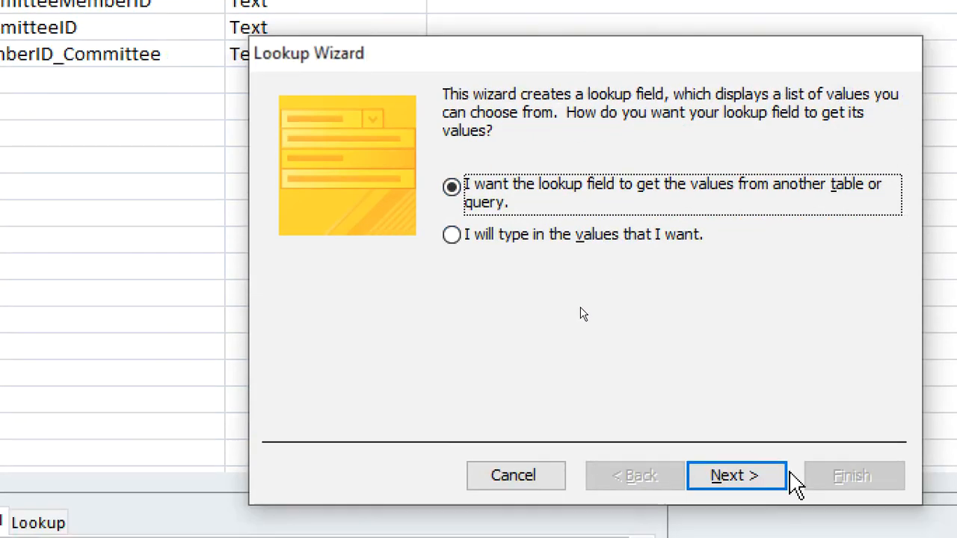
left_click(770, 475)
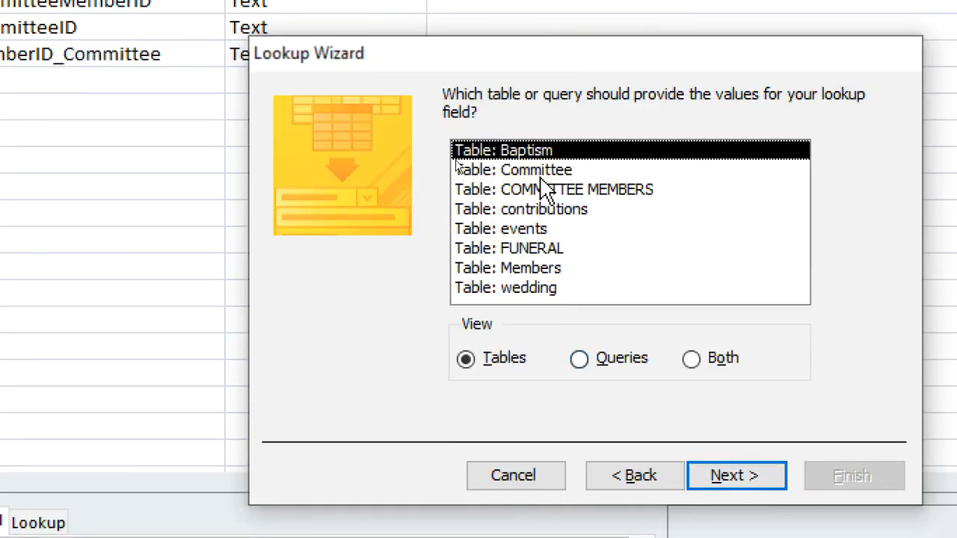
left_click(545, 270)
left_click(713, 469)
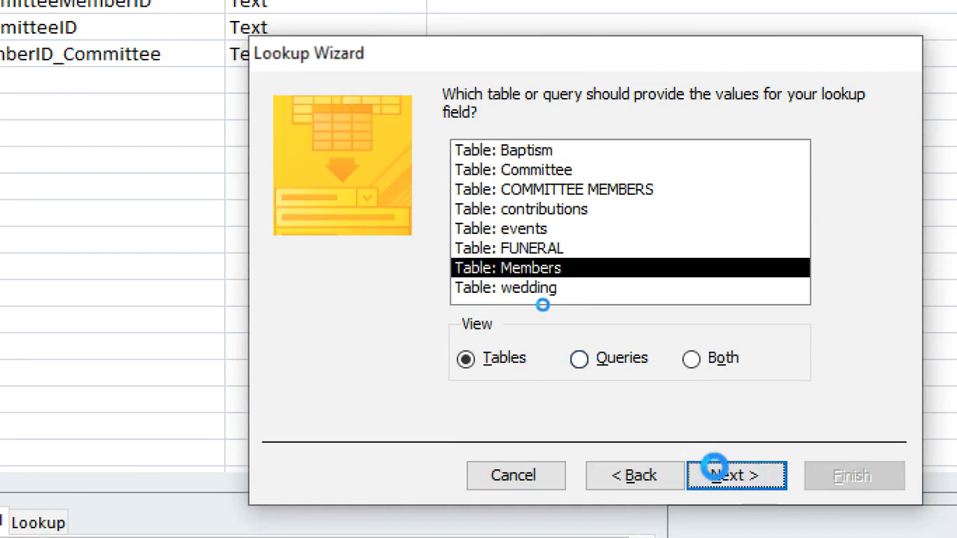
Include MemberID in the lookup, finish the wizard with the default sorting and label, and save the table
left_click(544, 296)
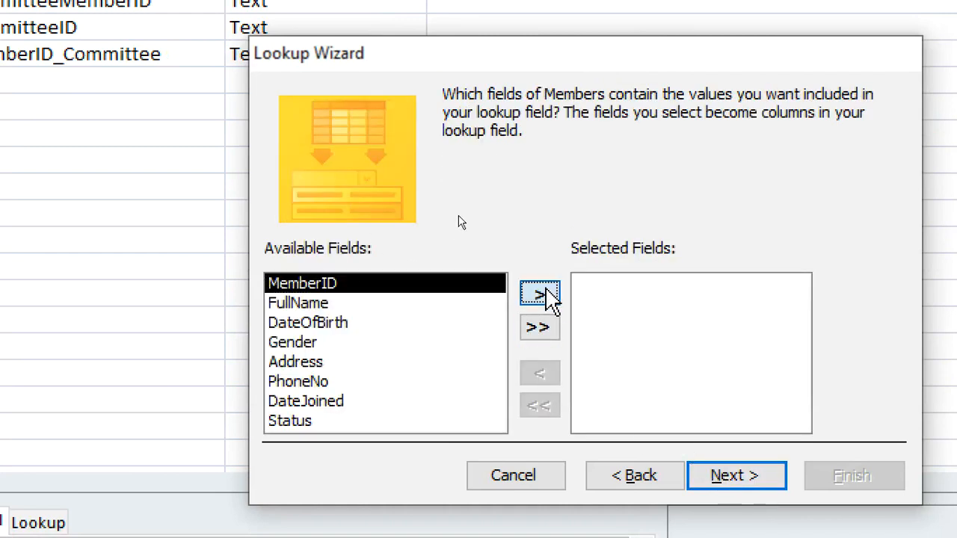
left_click(546, 298)
left_click(718, 478)
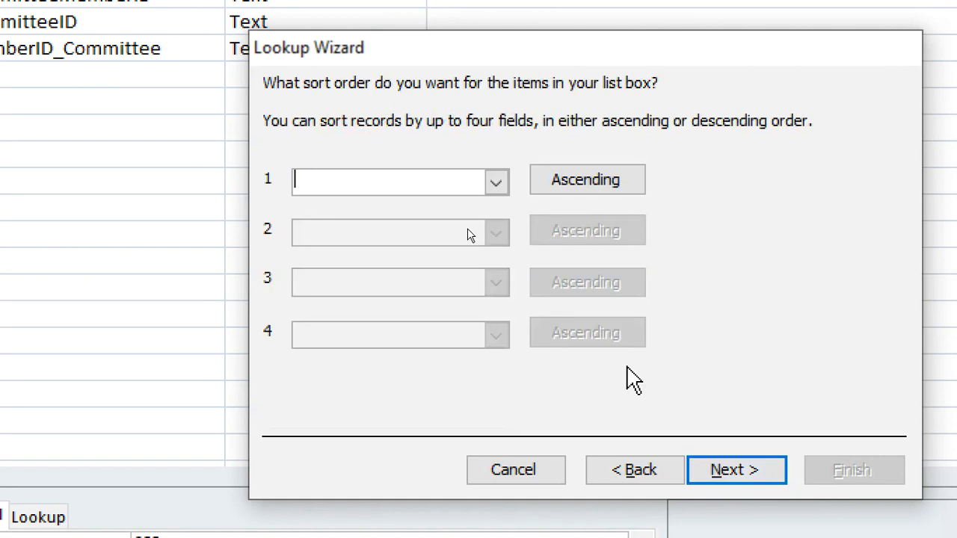
left_click(721, 471)
left_click(731, 471)
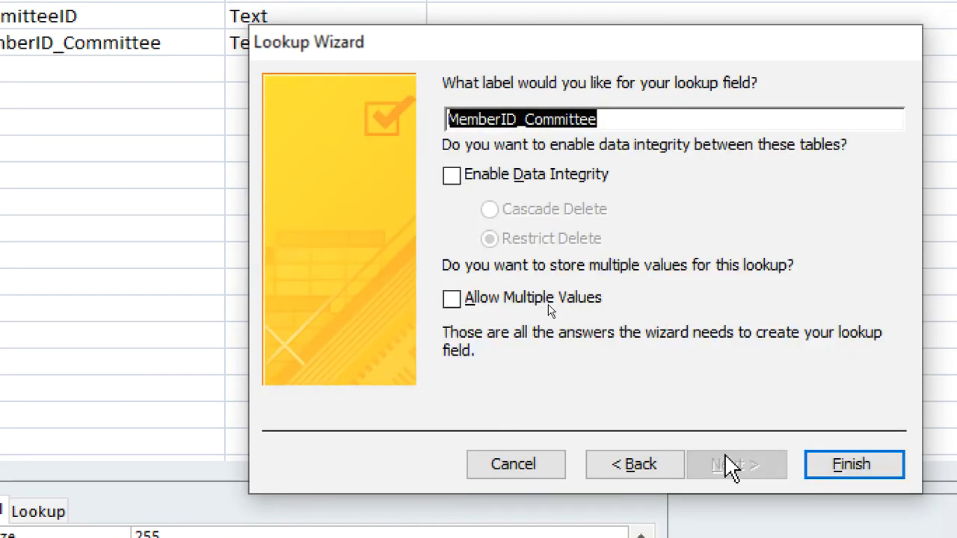
left_click(822, 466)
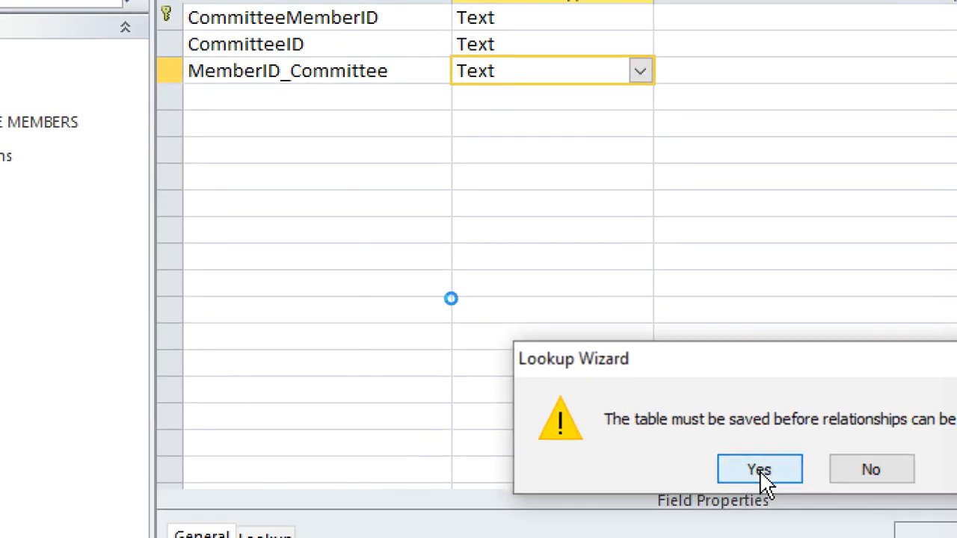
left_click(641, 514)
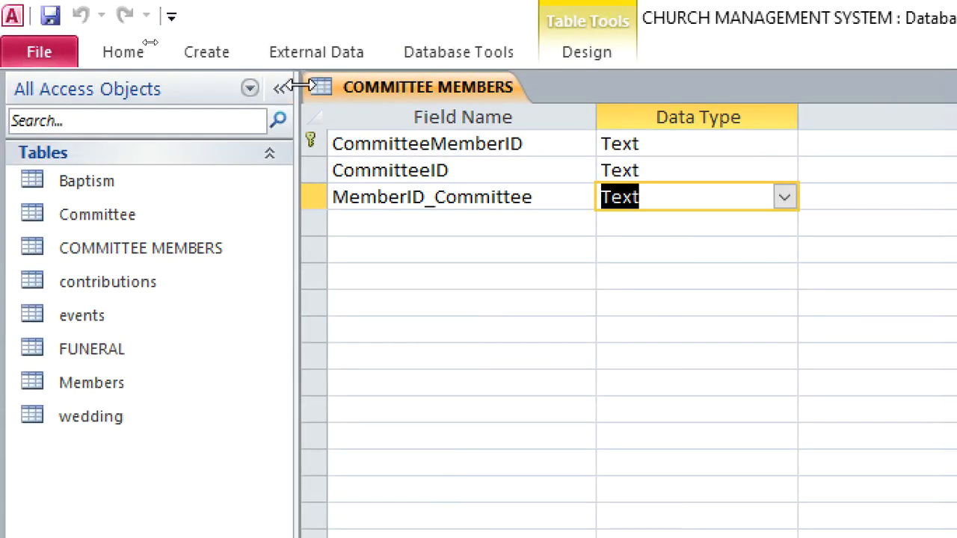
Close the COMMITTEE MEMBERS table along with all other open objects
right_click(353, 87)
right_click(375, 90)
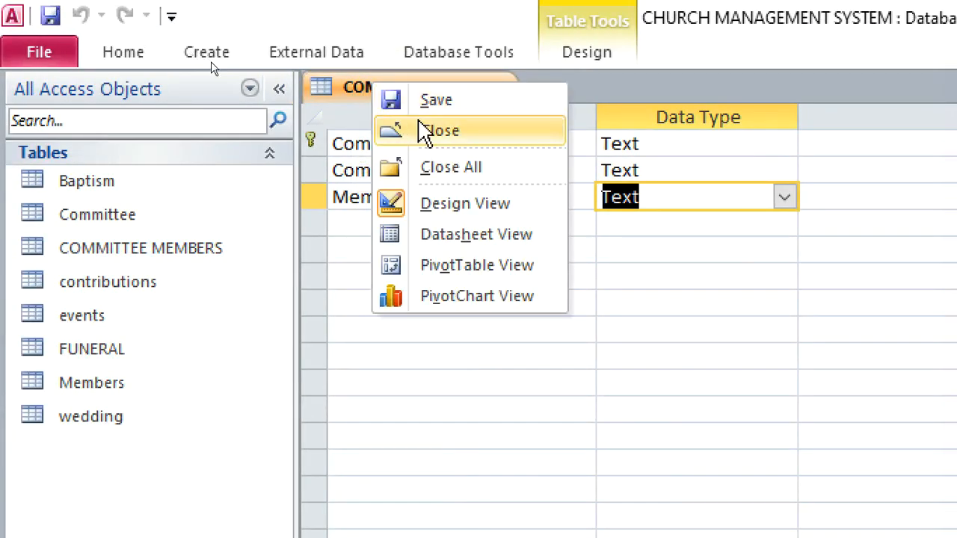
left_click(463, 169)
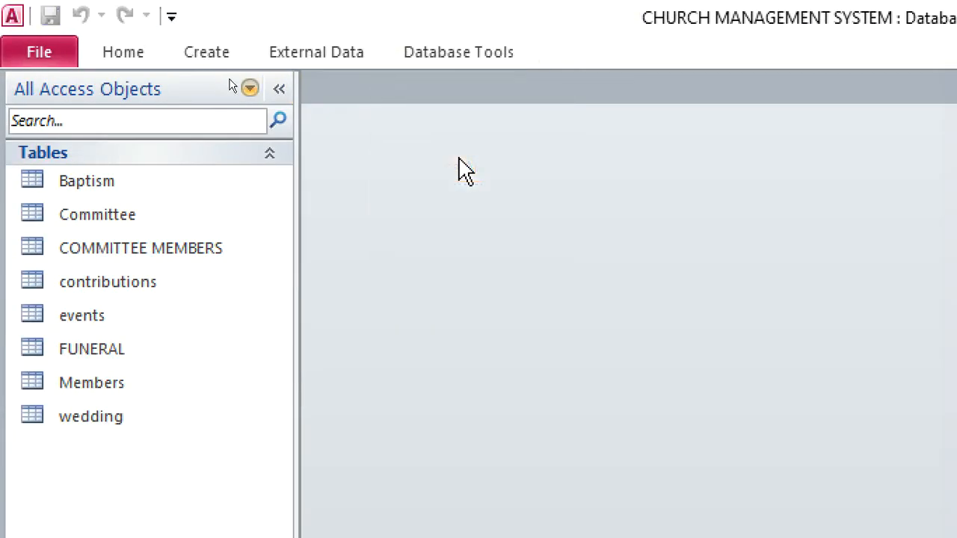
Create a new table in Design view with a Text field named SermonID as its primary key
left_click(207, 56)
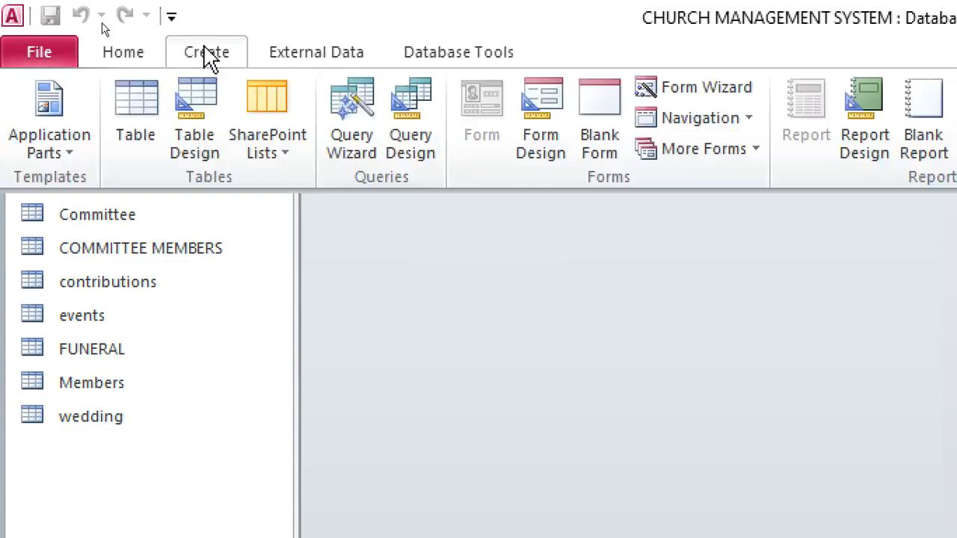
left_click(195, 150)
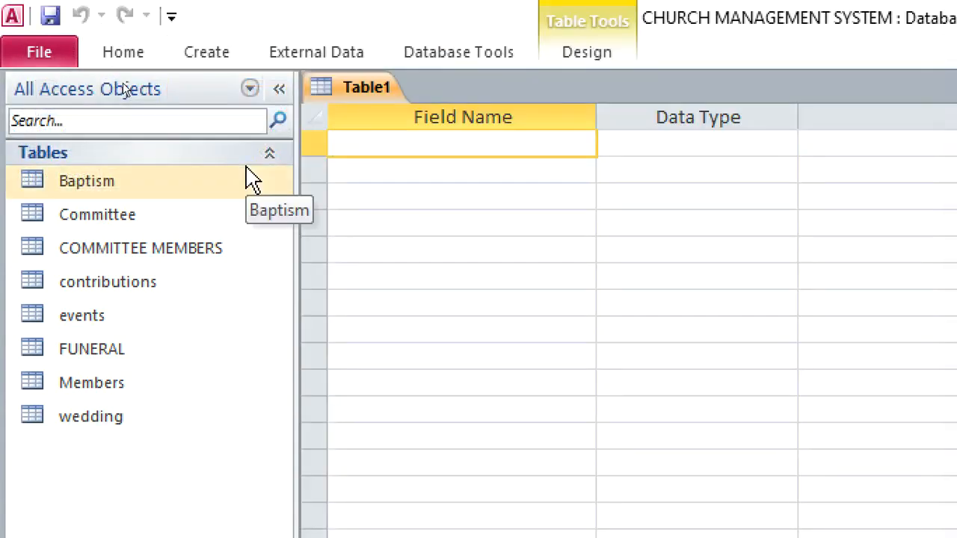
type("SermonID")
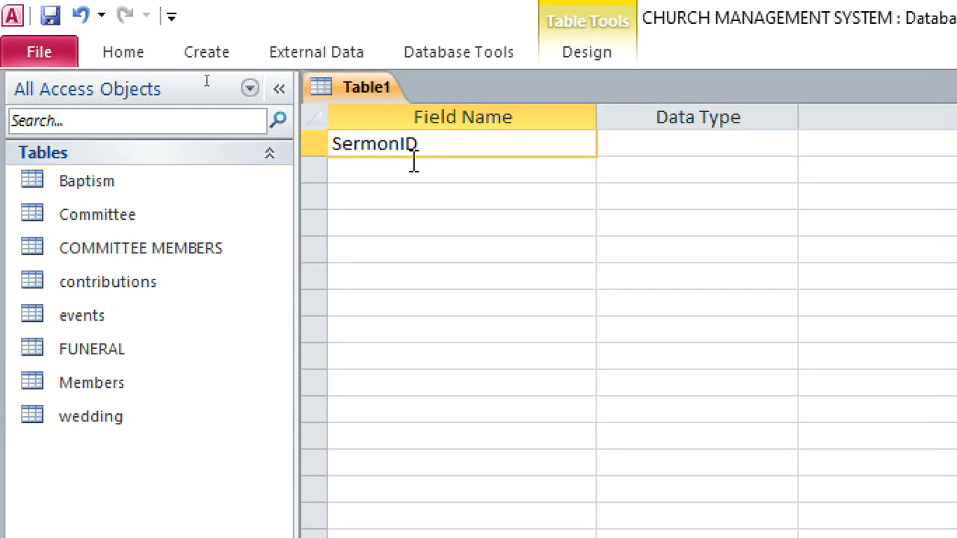
left_click(631, 147)
type("mnt")
right_click(635, 149)
left_click(662, 168)
Add a second field named SermonTittle below SermonID
left_click(552, 169)
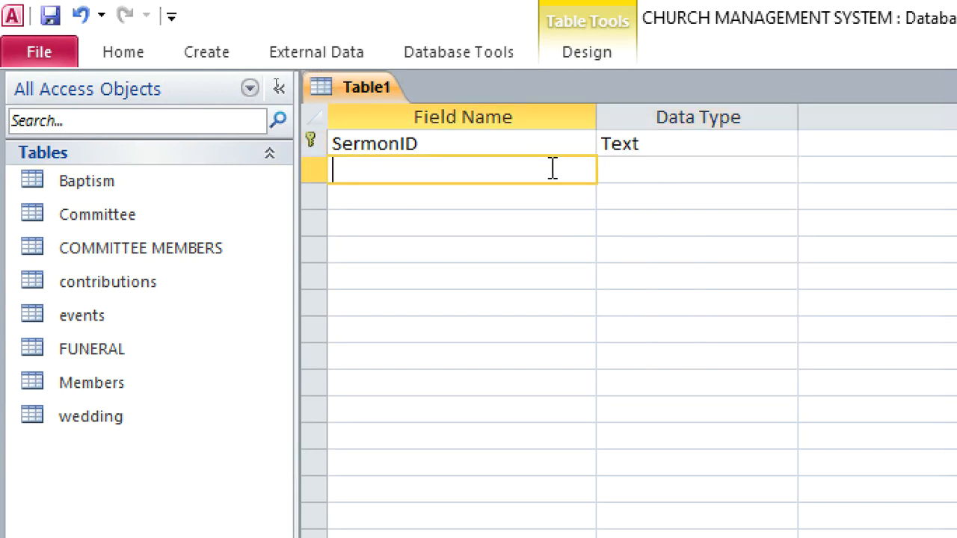
type("sER")
key("BackSpace")
key("BackSpace")
key("BackSpace")
type("SermonTI")
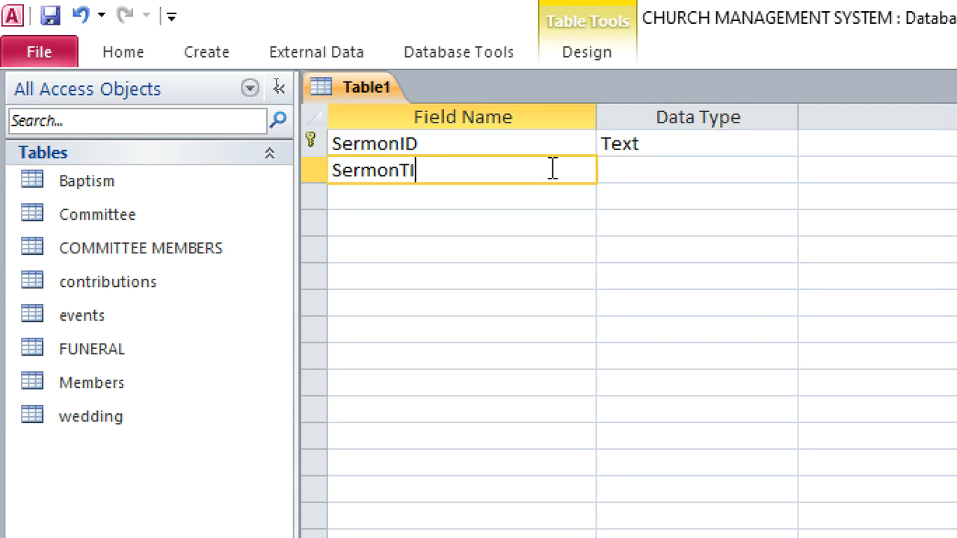
key("BackSpace")
type("ti")
key("BackSpace")
key("BackSpace")
type("it")
Add a SermonDate field below SermonTittle with the Date/Time data type
left_click(494, 197)
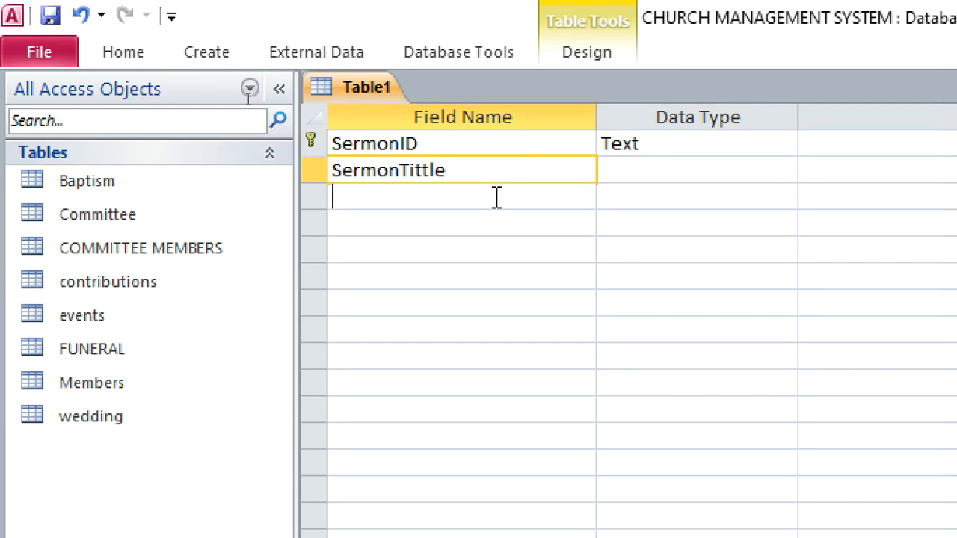
type("Ser")
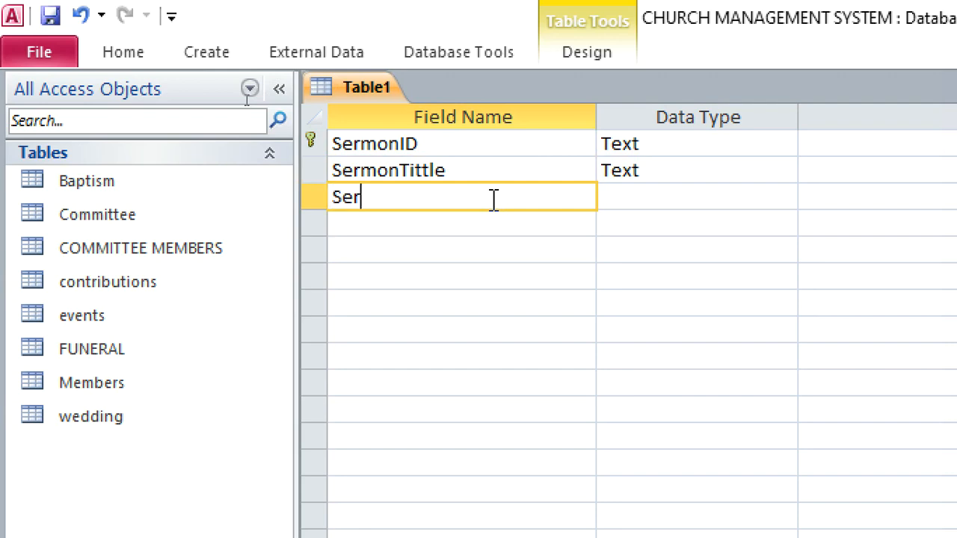
type("monDate")
left_click(628, 205)
type("d")
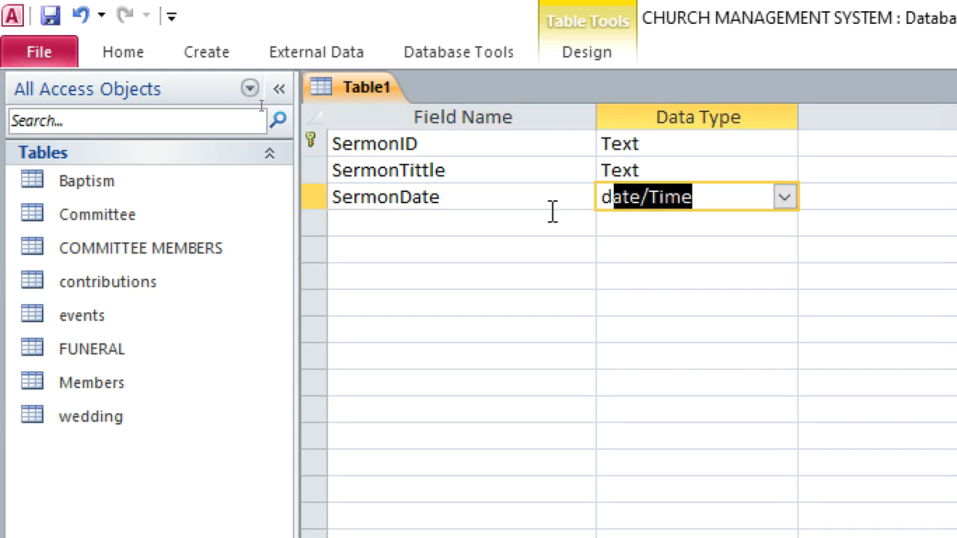
Add a fourth field named MinisterID below SermonDate with the Text data type
left_click(493, 224)
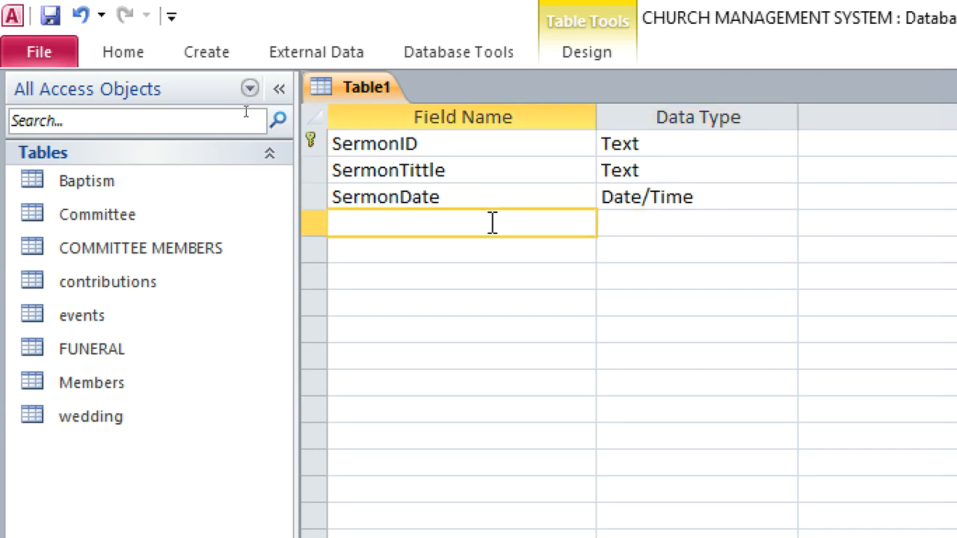
type("MinisterID")
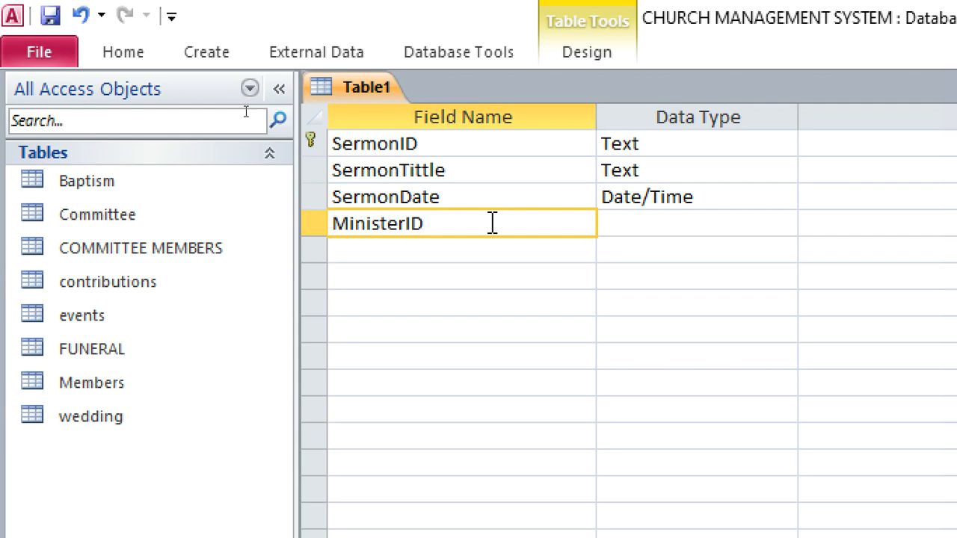
left_click(668, 223)
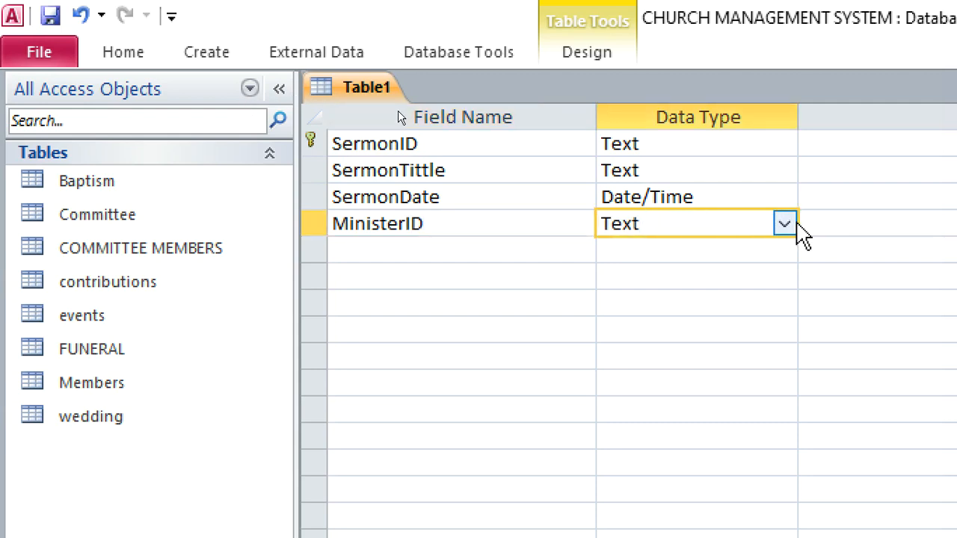
Start a Lookup Wizard for MinisterID that takes its values from the Members table
left_click(784, 225)
left_click(748, 535)
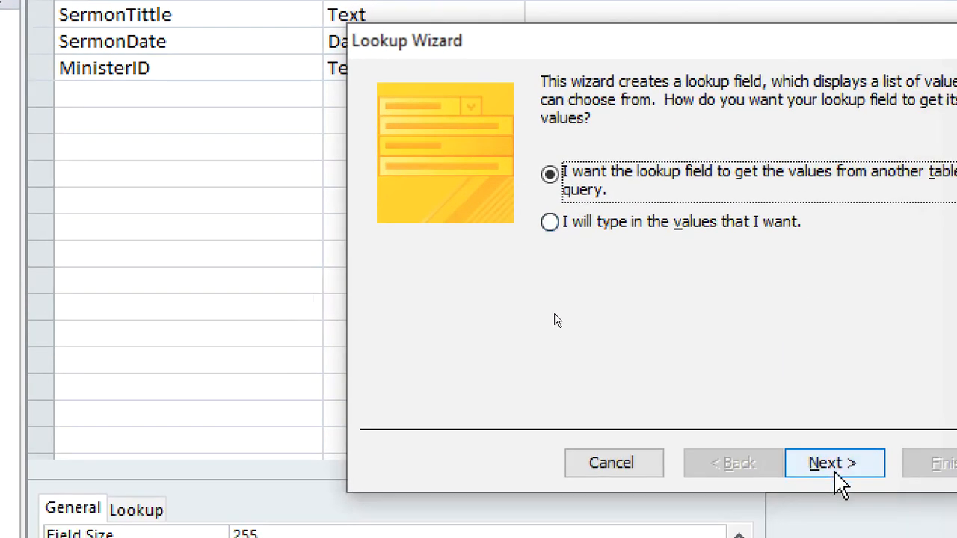
left_click(825, 457)
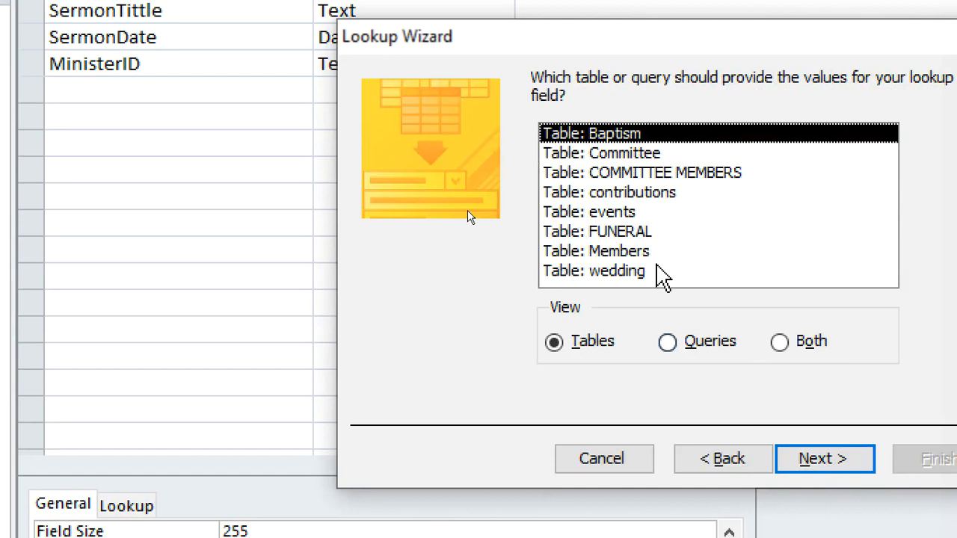
left_click(659, 254)
left_click(809, 456)
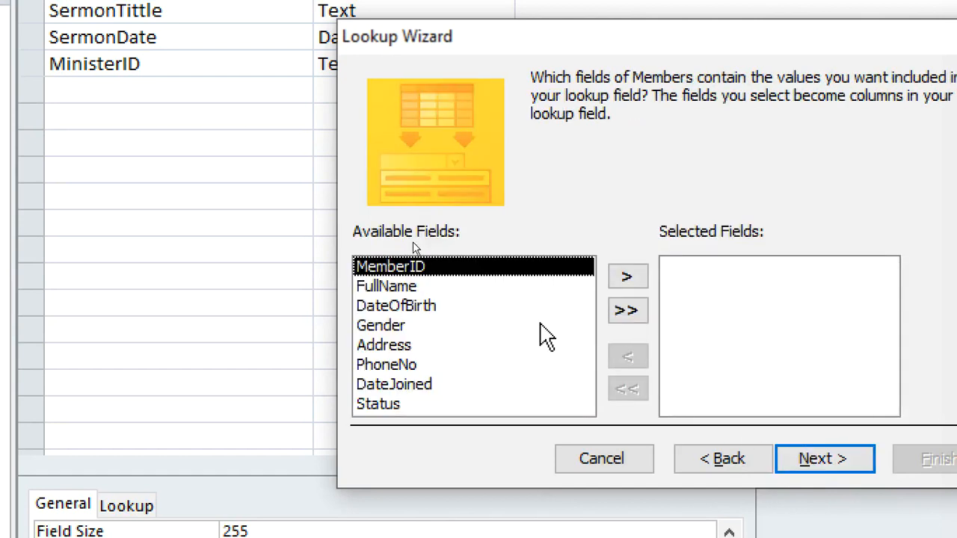
Include MemberID and FullName in the lookup, keep MemberID as the stored value, and finish the wizard with no sort order
left_click(627, 277)
left_click(627, 278)
left_click(816, 457)
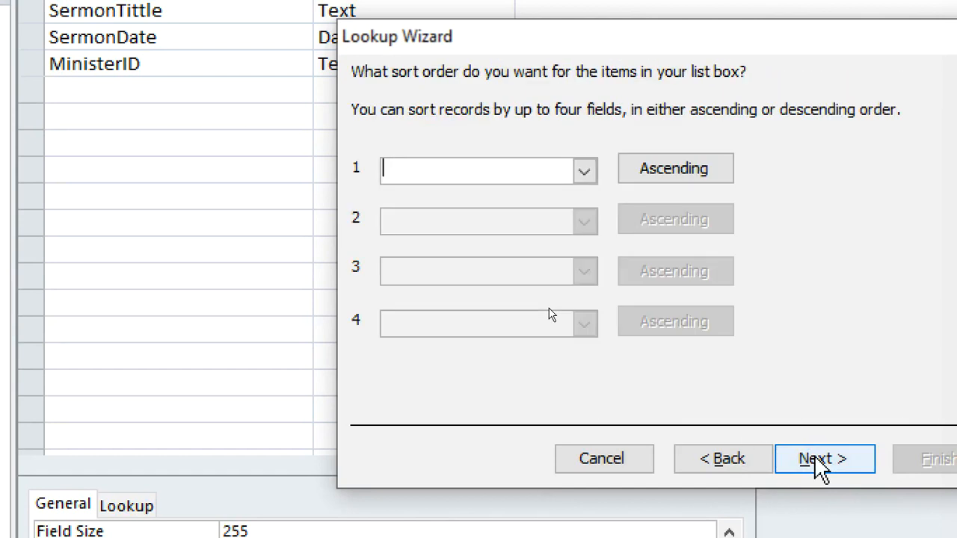
left_click(814, 458)
left_click(493, 202)
left_click(815, 456)
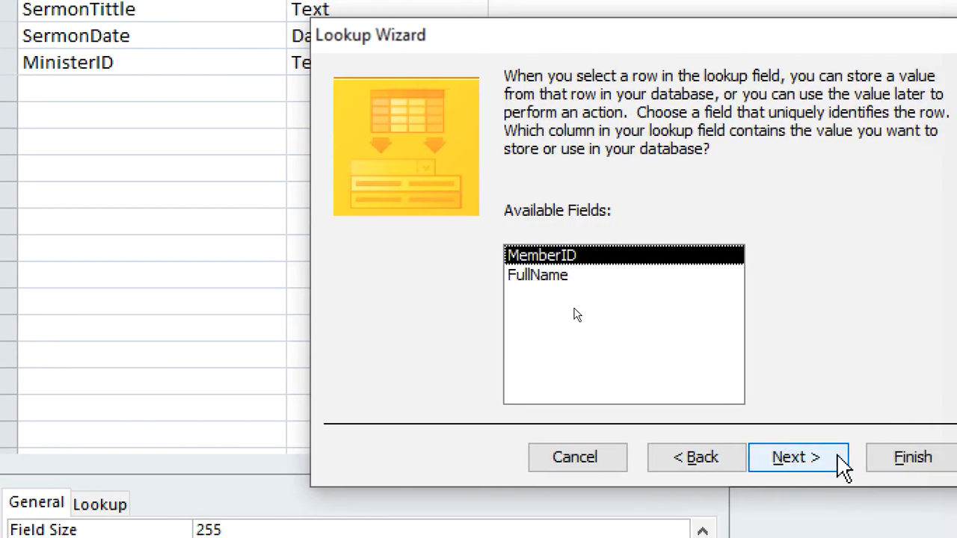
left_click(841, 460)
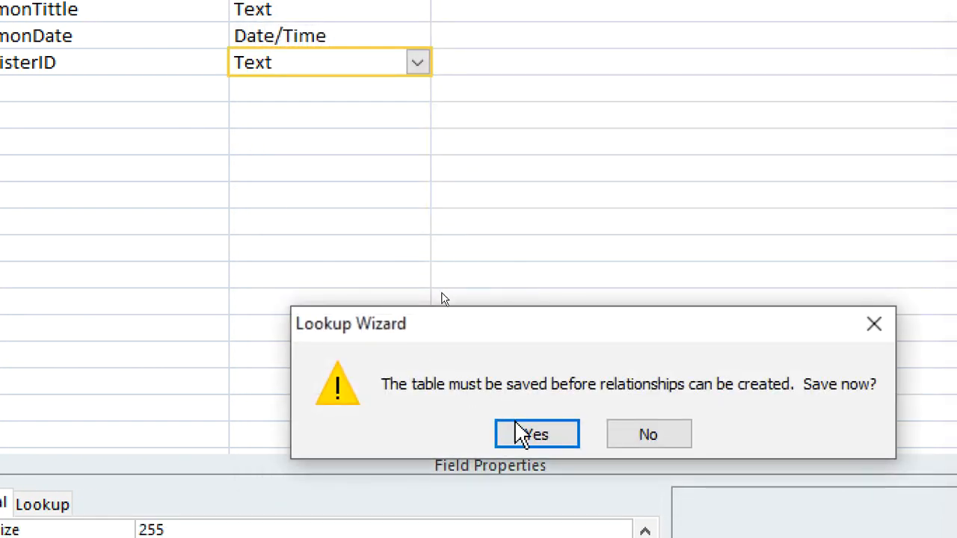
Save the table as SERMON so the lookup relationship can be created
left_click(527, 432)
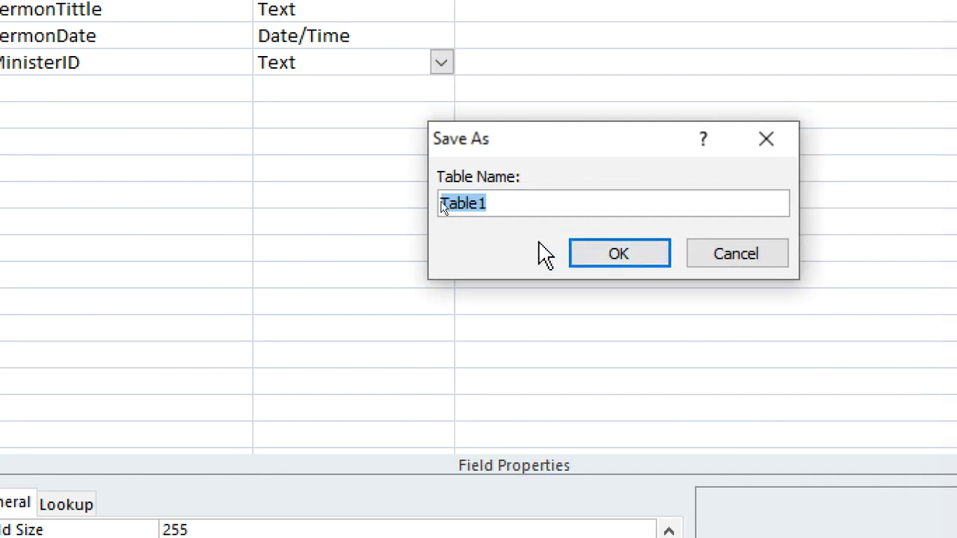
type("SERMON")
key("BackSpace")
key("BackSpace")
type("MON")
key("Return")
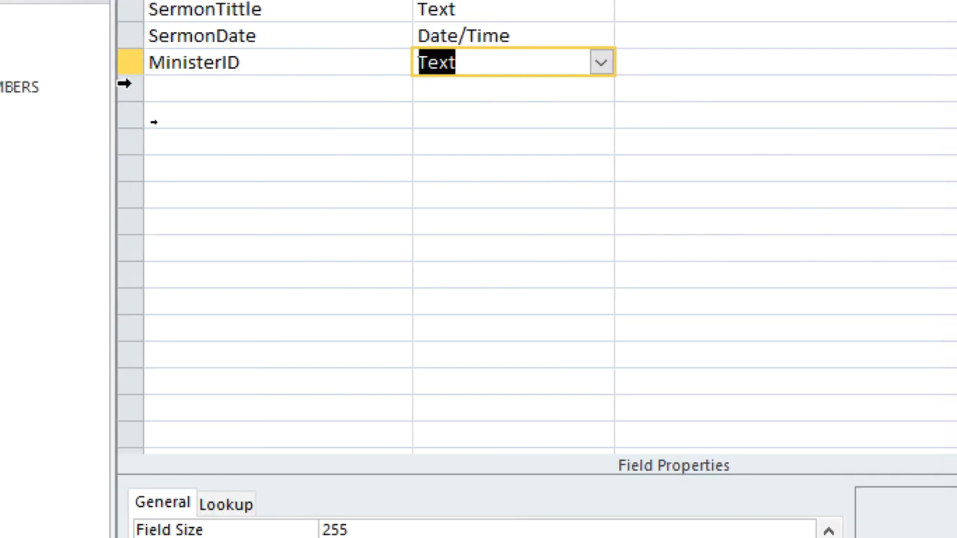
Add a BibleText field below MinisterID with the Memo data type
left_click(169, 91)
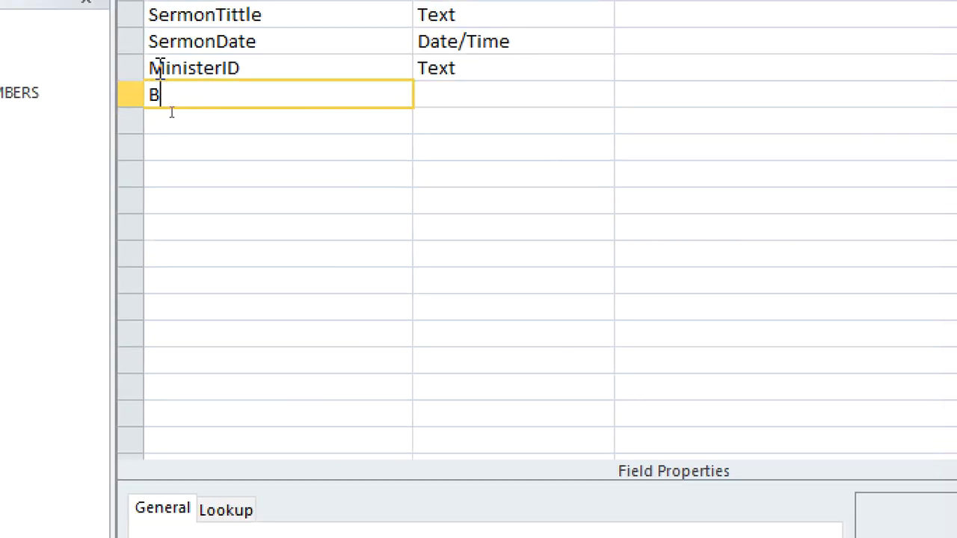
type("BibleText")
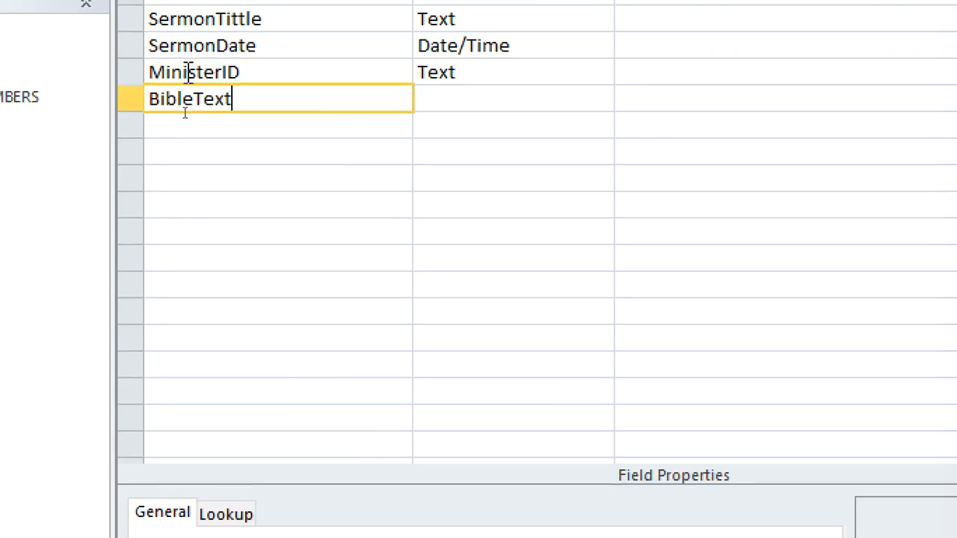
left_click(436, 99)
type("memo")
Add a SermonNotes field below BibleText with the Memo data type
left_click(339, 120)
type("Sermon")
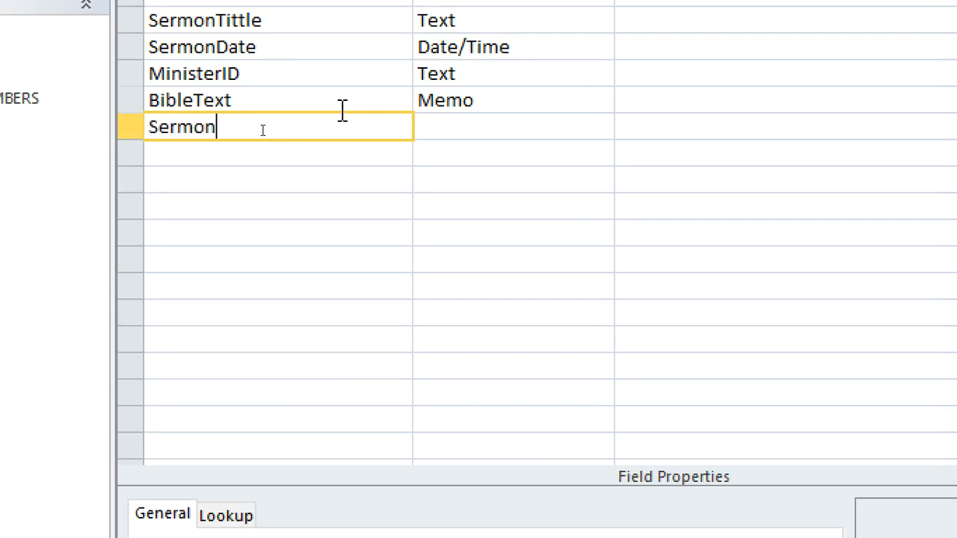
type("Notes")
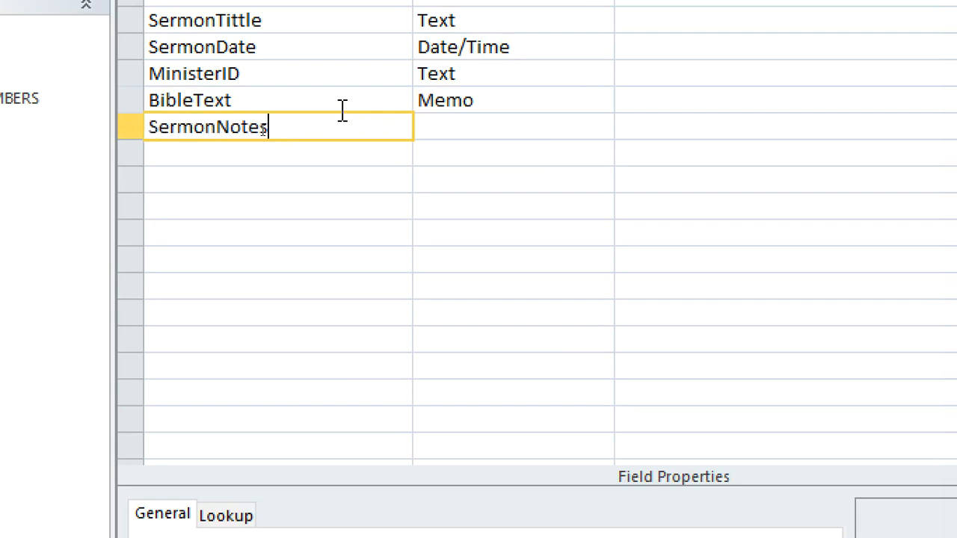
left_click(440, 127)
type("memo")
left_click(303, 152)
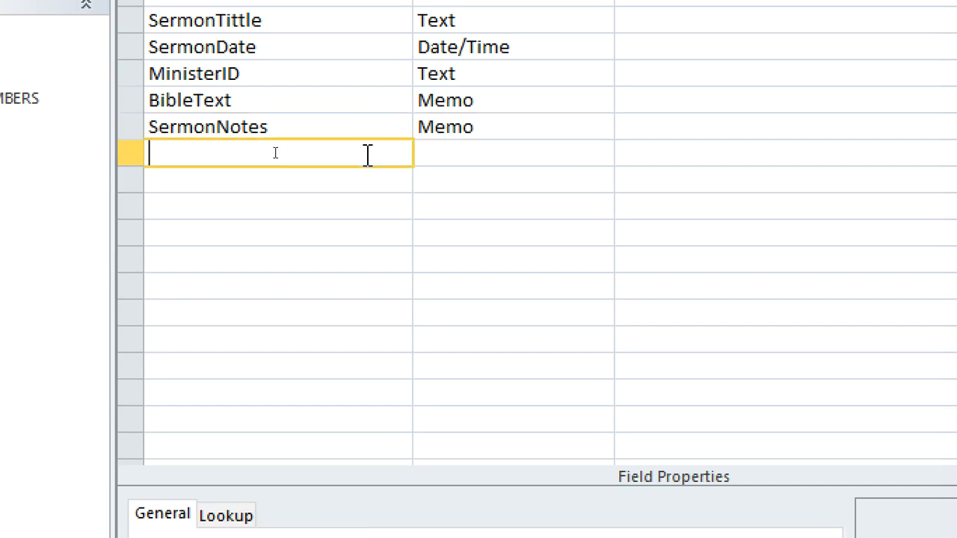
Save the SERMON table and close all open objects
right_click(169, 94)
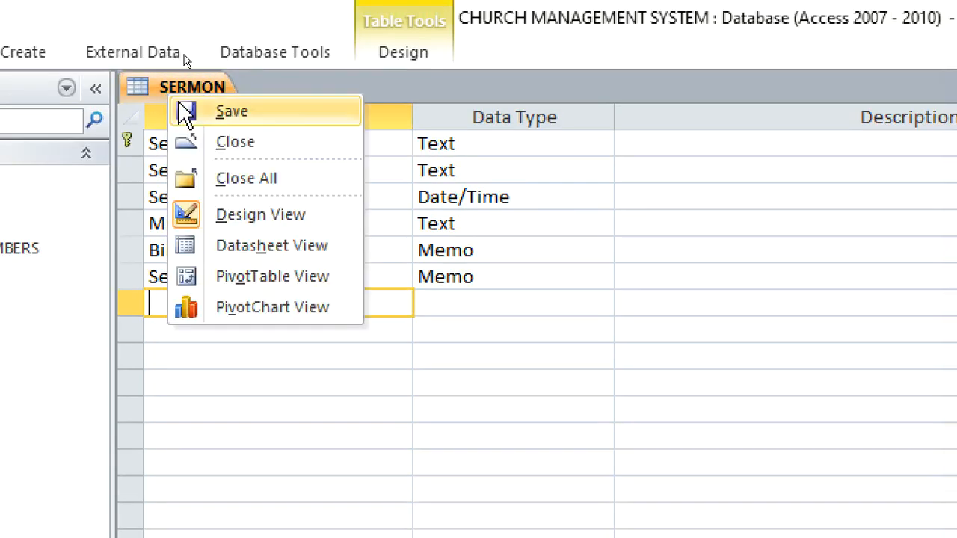
left_click(222, 116)
right_click(178, 92)
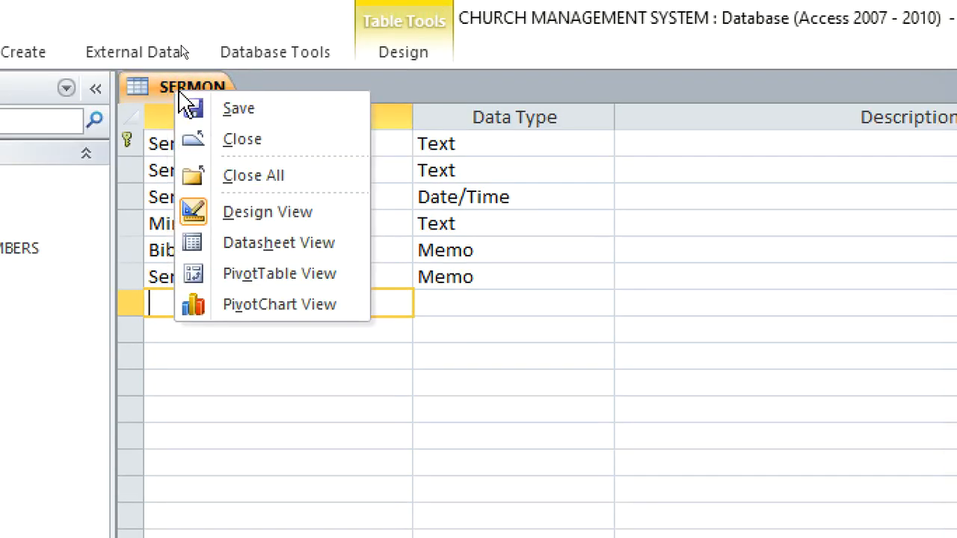
left_click(252, 175)
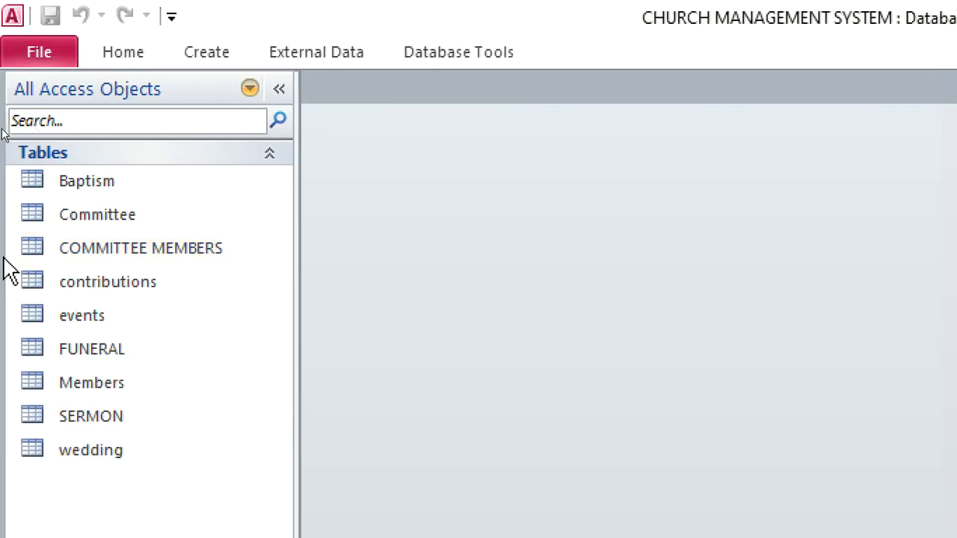
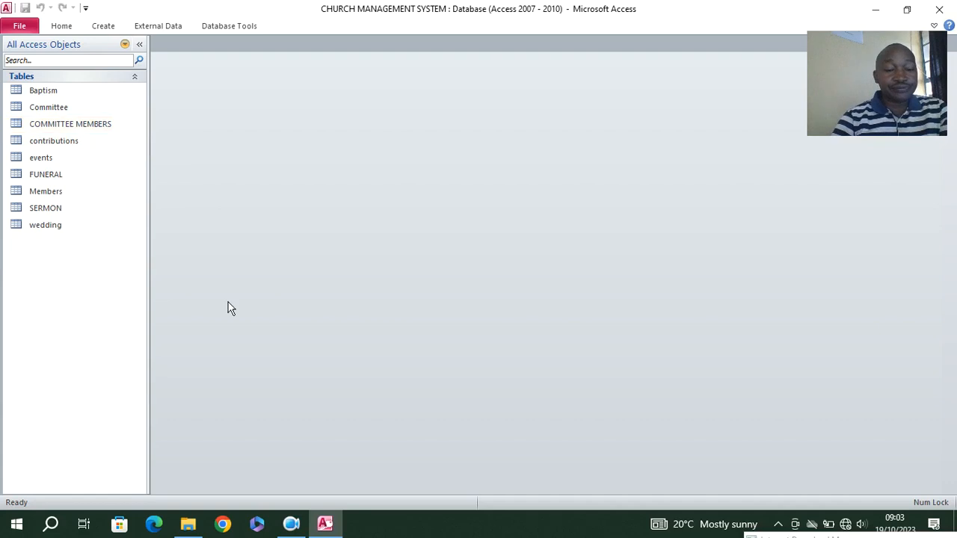
left_click(291, 523)
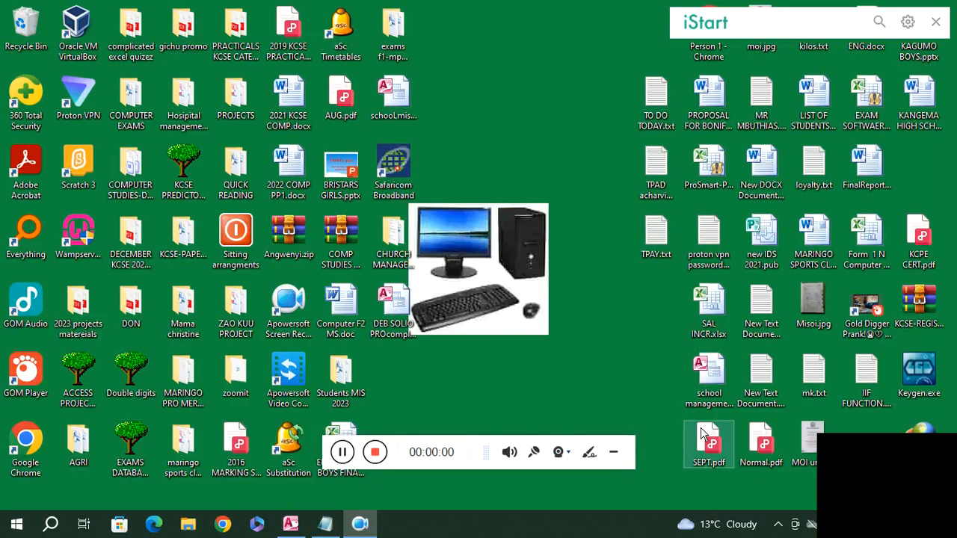
left_click_drag(894, 496, 894, 83)
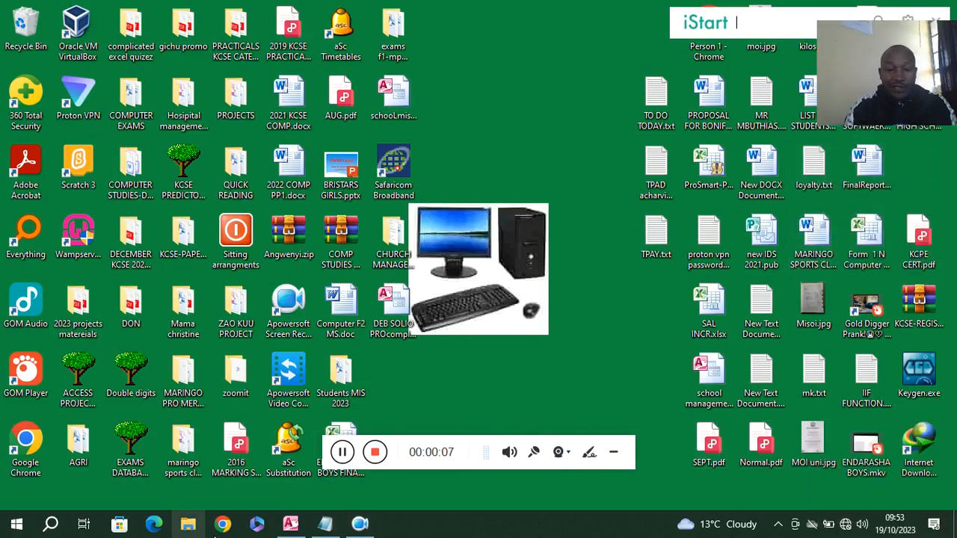
left_click(612, 452)
Switch to the Access church database and close all open objects, including the contributions table
left_click(303, 526)
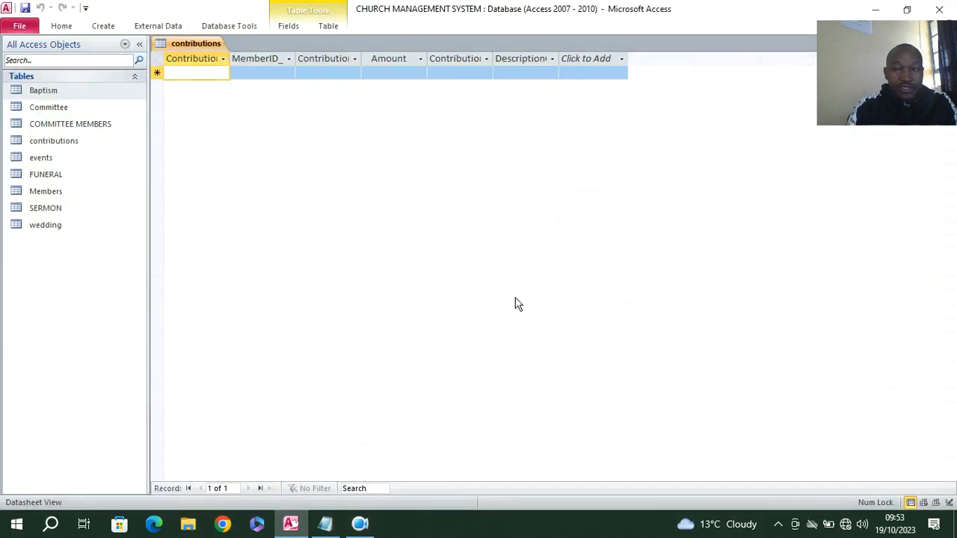
right_click(163, 42)
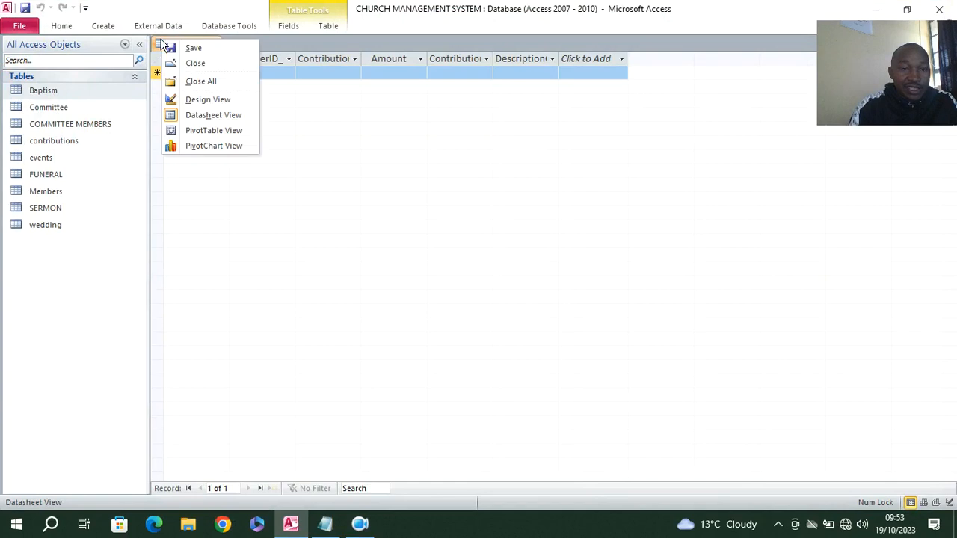
left_click(207, 81)
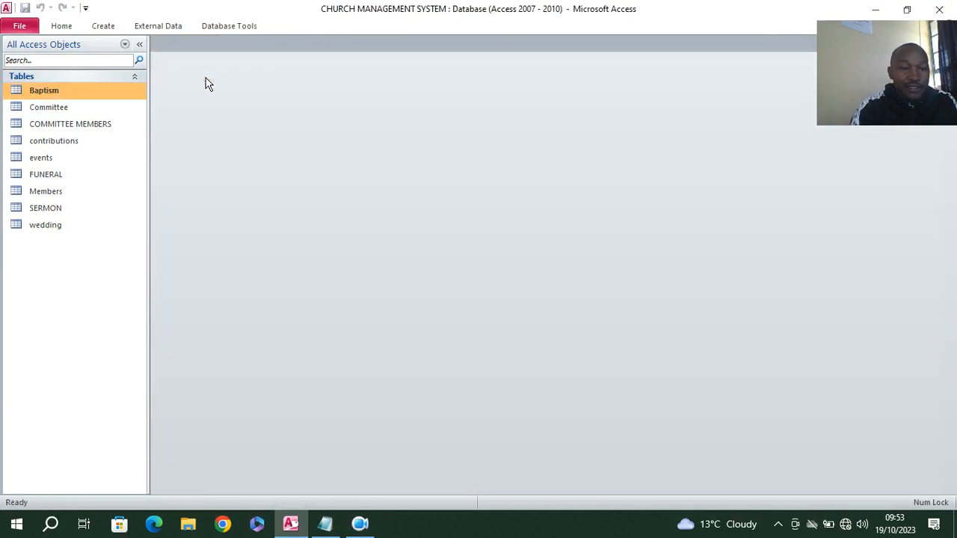
Create a new form based on the Members table
left_click(53, 192)
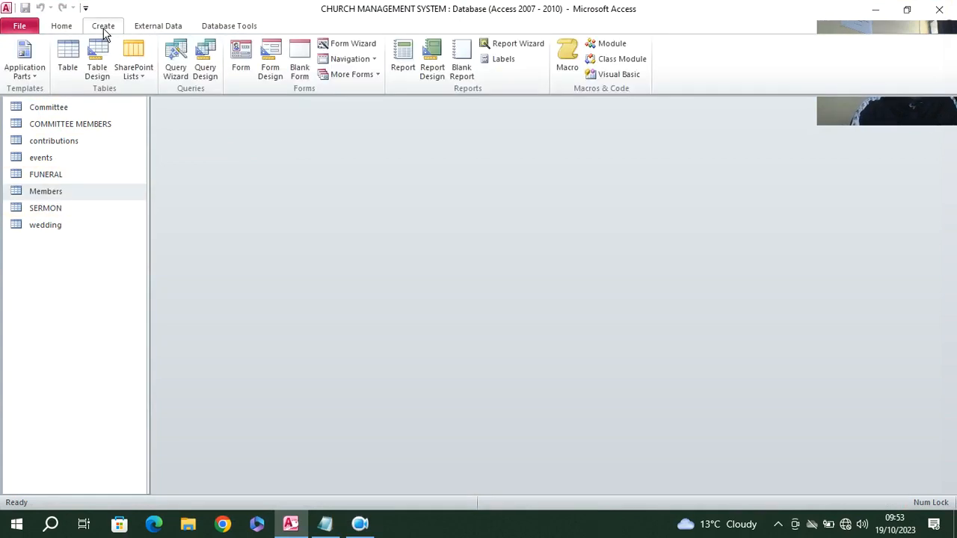
left_click(238, 69)
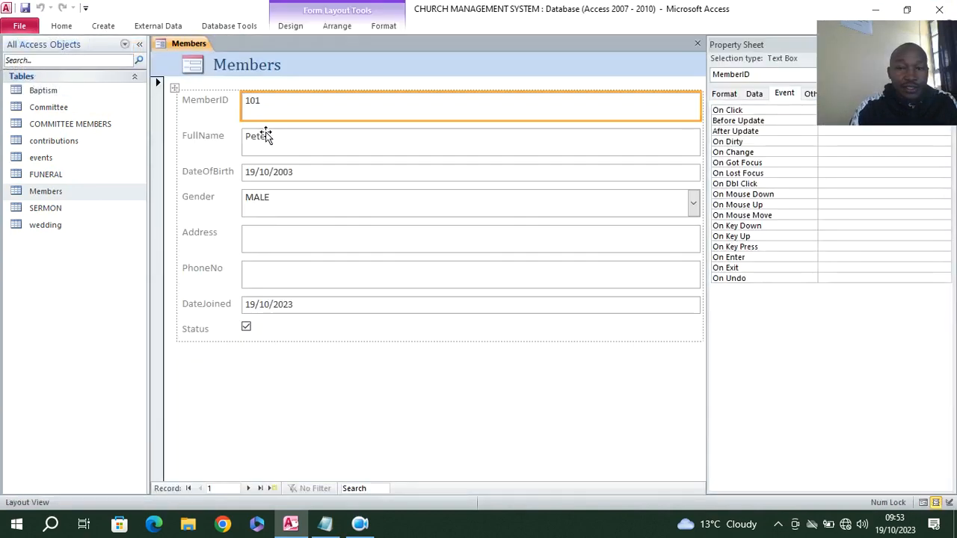
left_click_drag(913, 67, 914, 366)
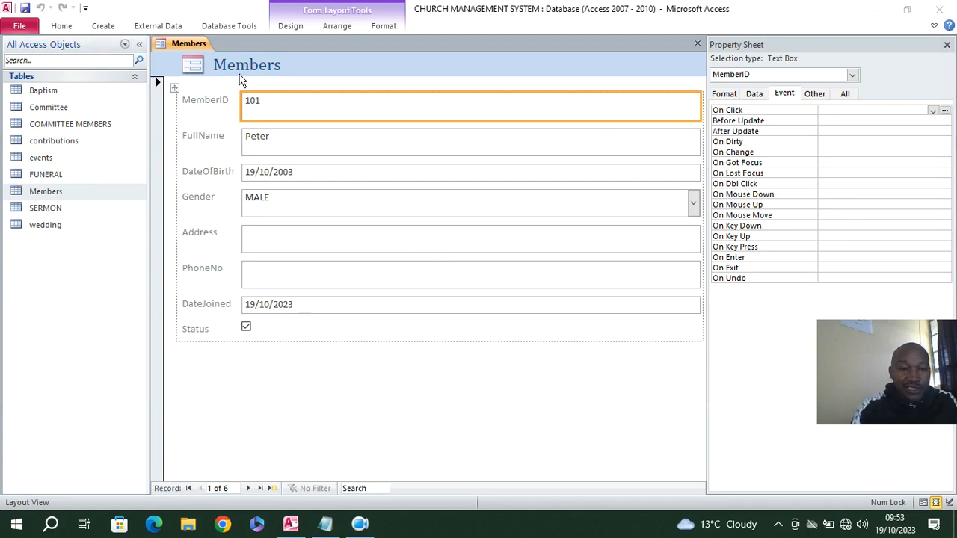
Open the Members form in Design View
right_click(291, 61)
left_click(227, 51)
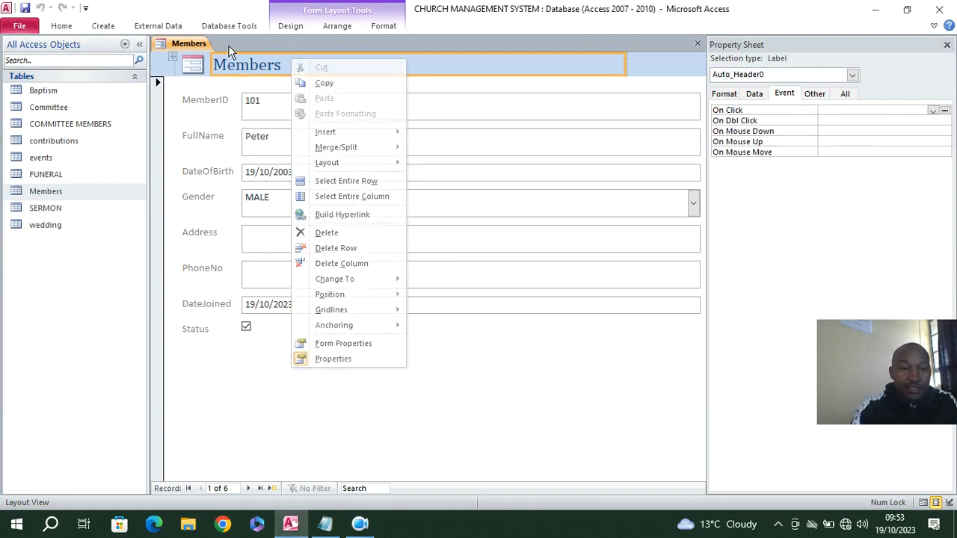
right_click(192, 46)
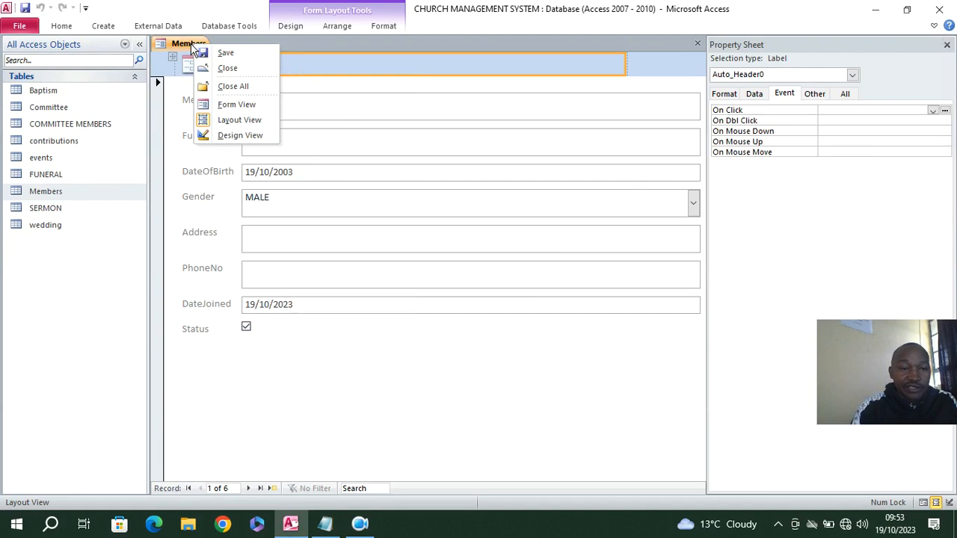
left_click(240, 134)
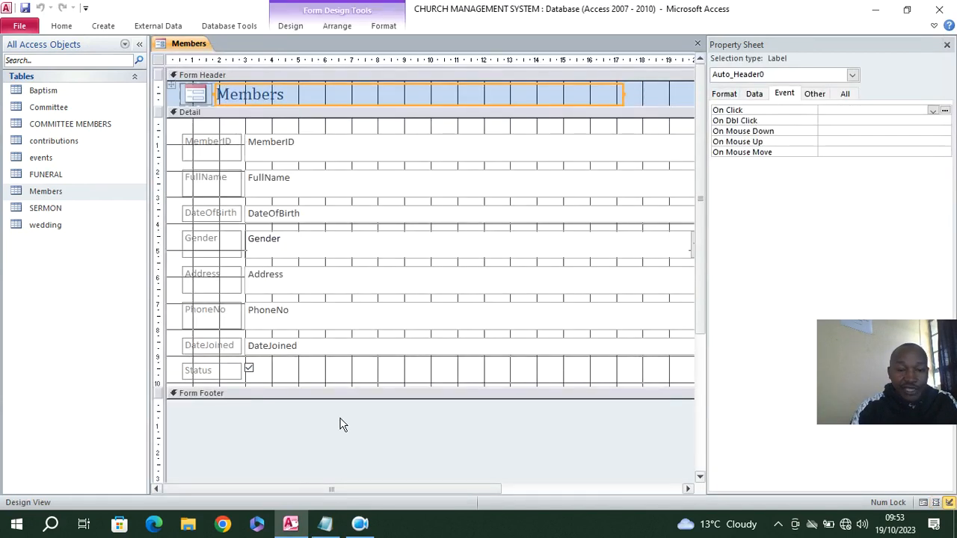
Narrow all the field controls from MemberID to Status so they end near the 10 cm ruler mark
left_click_drag(387, 371, 406, 370)
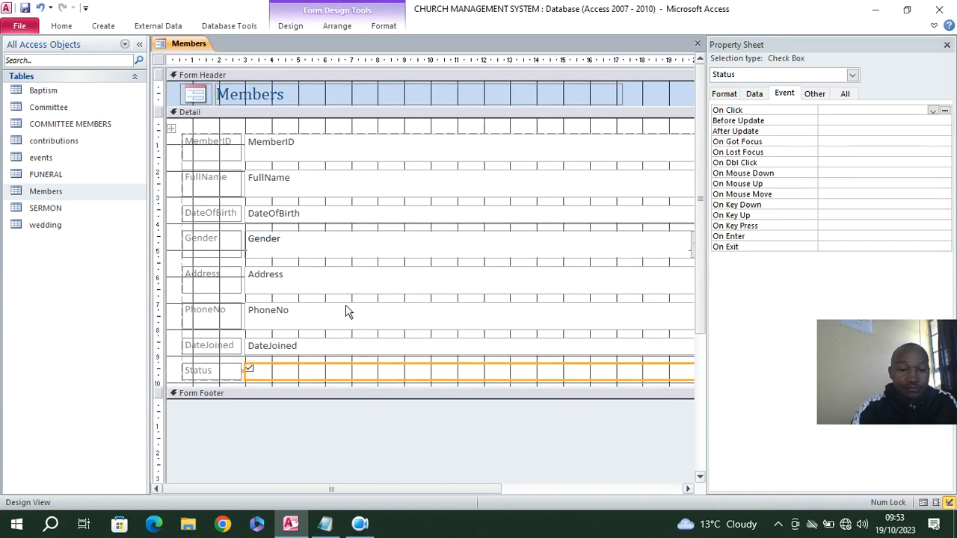
left_click(39, 7)
mouse_move(353, 386)
left_mouse_down()
mouse_move(353, 413)
mouse_move(367, 359)
mouse_move(359, 142)
left_mouse_up()
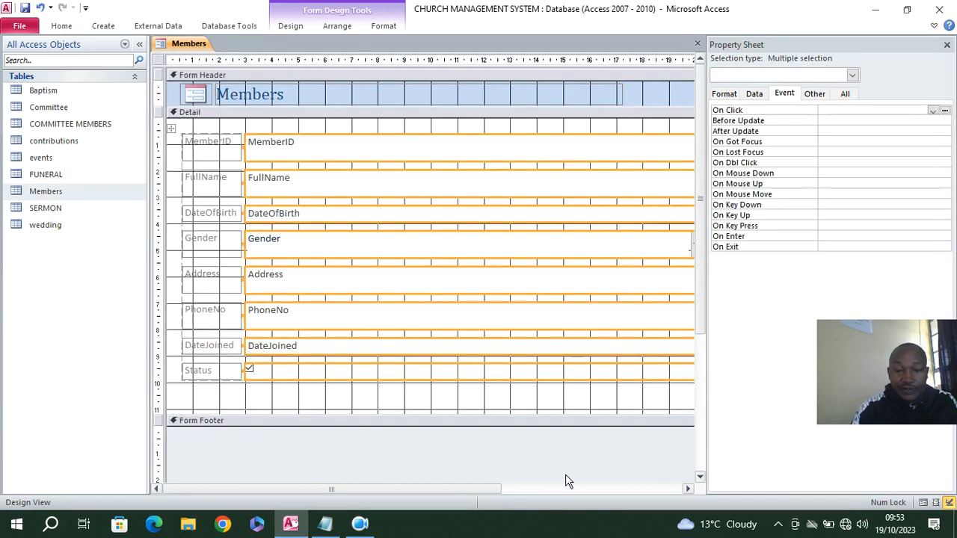
left_click_drag(424, 489, 511, 491)
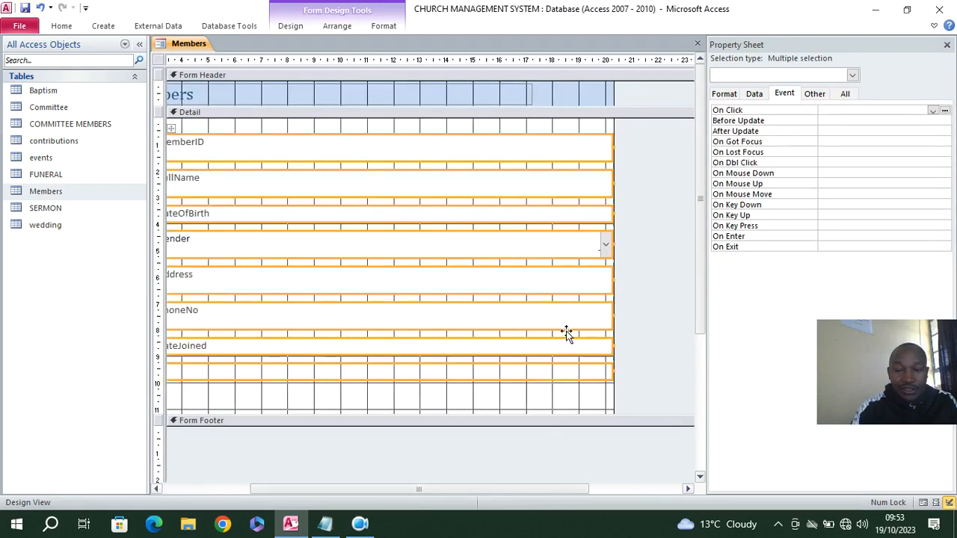
left_click_drag(613, 284, 345, 295)
left_click_drag(438, 490, 299, 486)
left_click(540, 234)
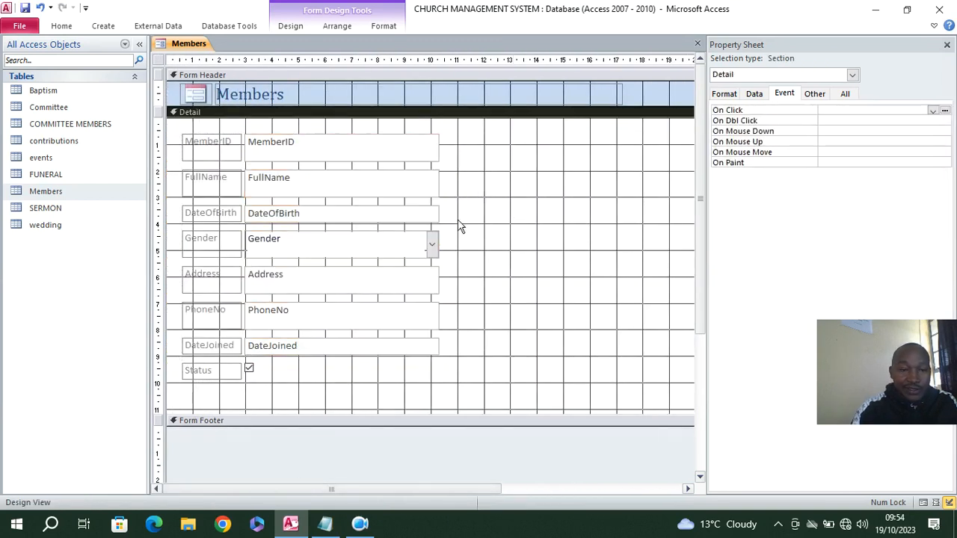
Right-align all the field labels from MemberID to Status and keep the ribbon permanently expanded
left_click_drag(215, 133, 220, 397)
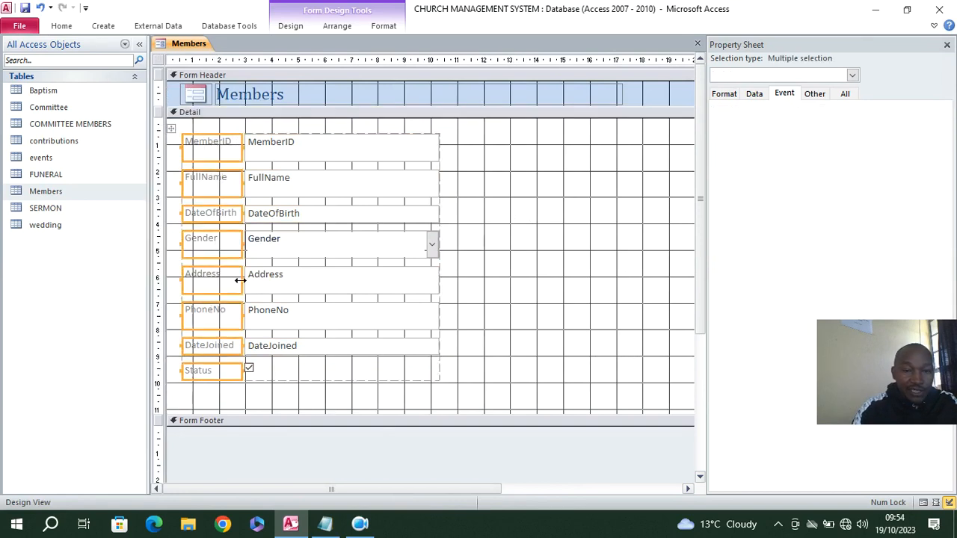
left_click(368, 26)
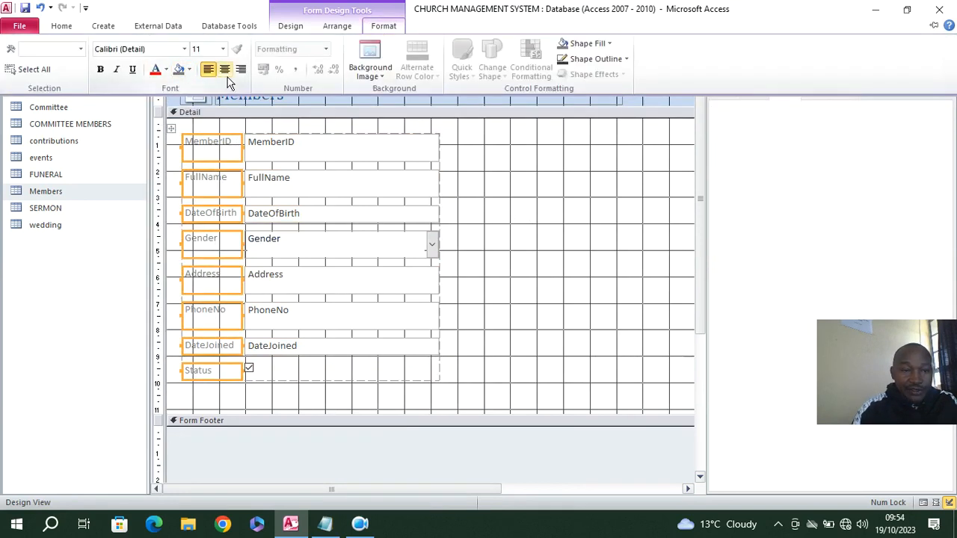
left_click(240, 70)
left_click(384, 26)
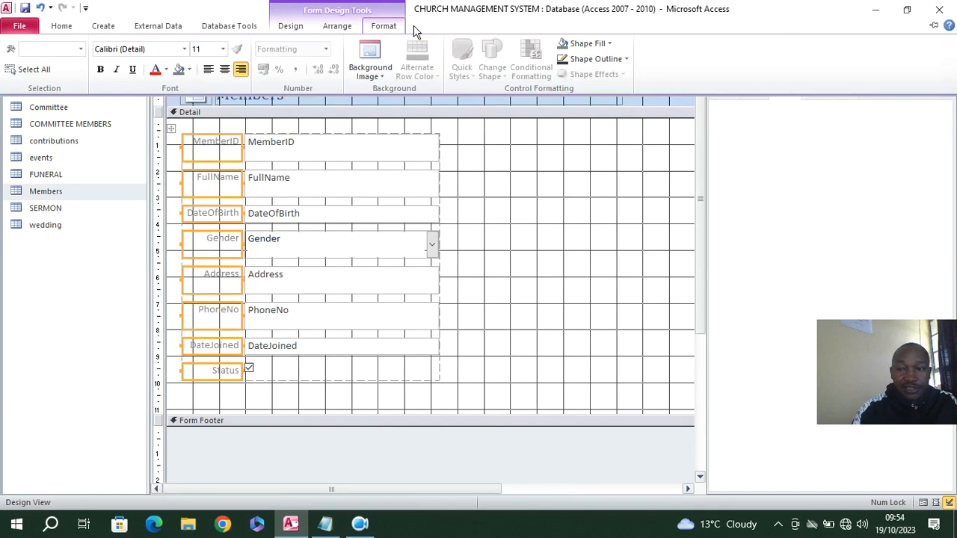
left_click(933, 25)
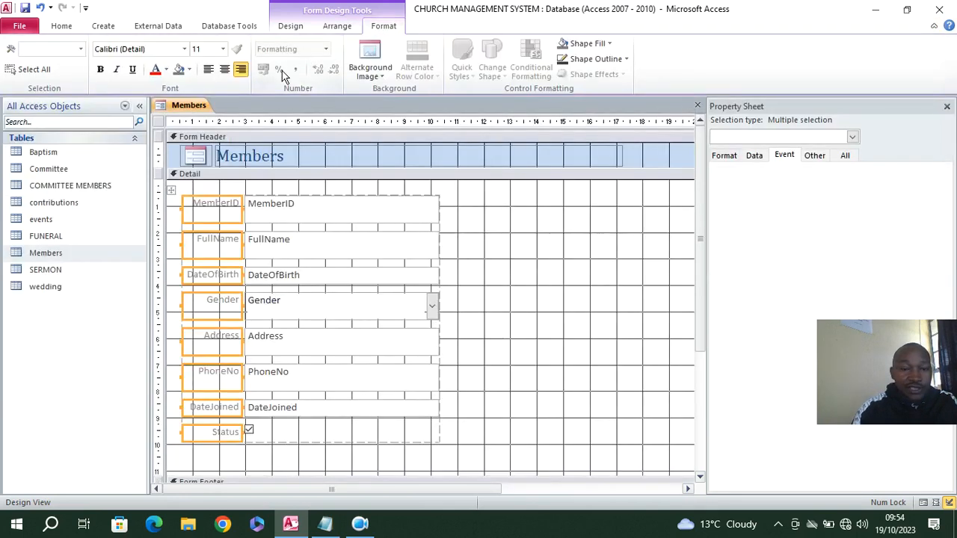
Make the field labels bold with a black font colour
left_click(166, 70)
left_click(165, 113)
left_click(101, 69)
Set the text of the field controls from MemberID to DateJoined to size 16 and bold
left_click_drag(348, 190, 349, 423)
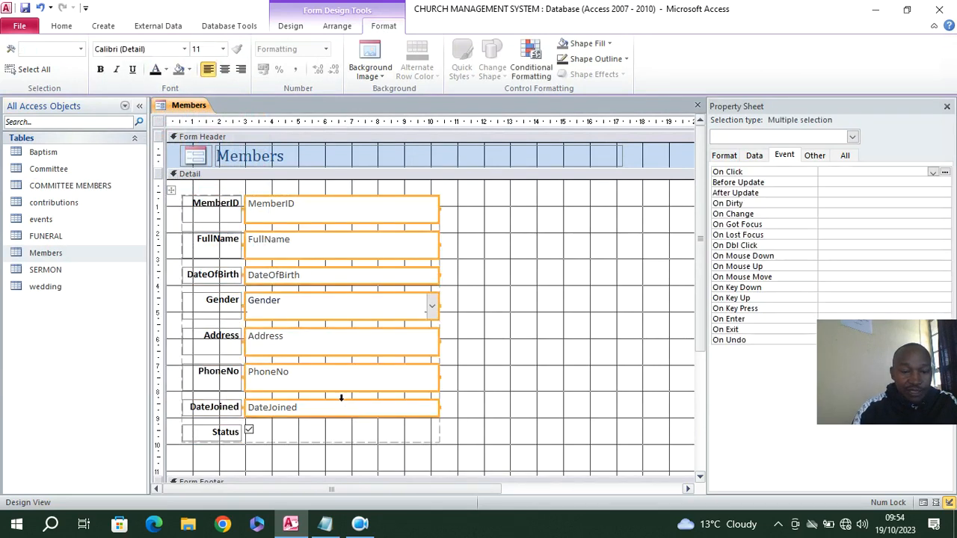
left_click(223, 49)
left_click(197, 136)
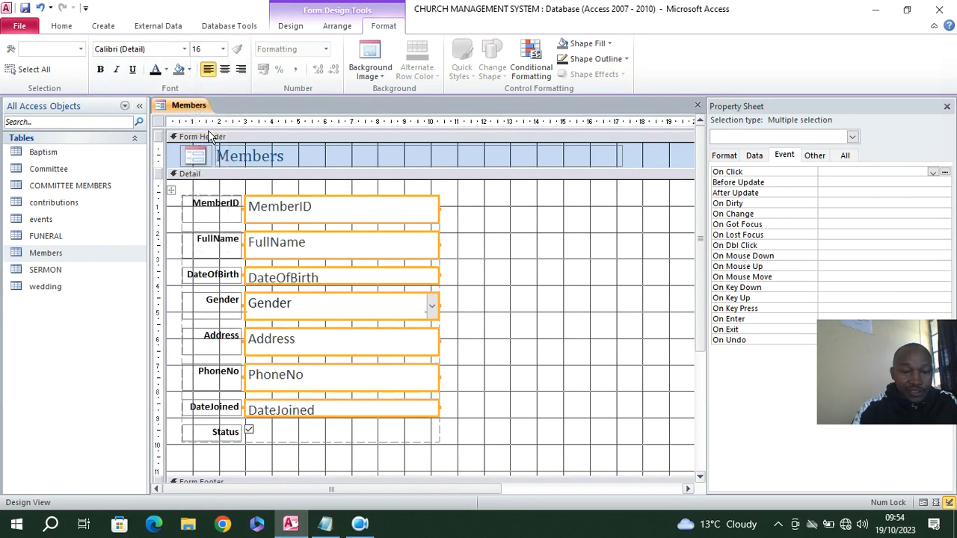
left_click(100, 69)
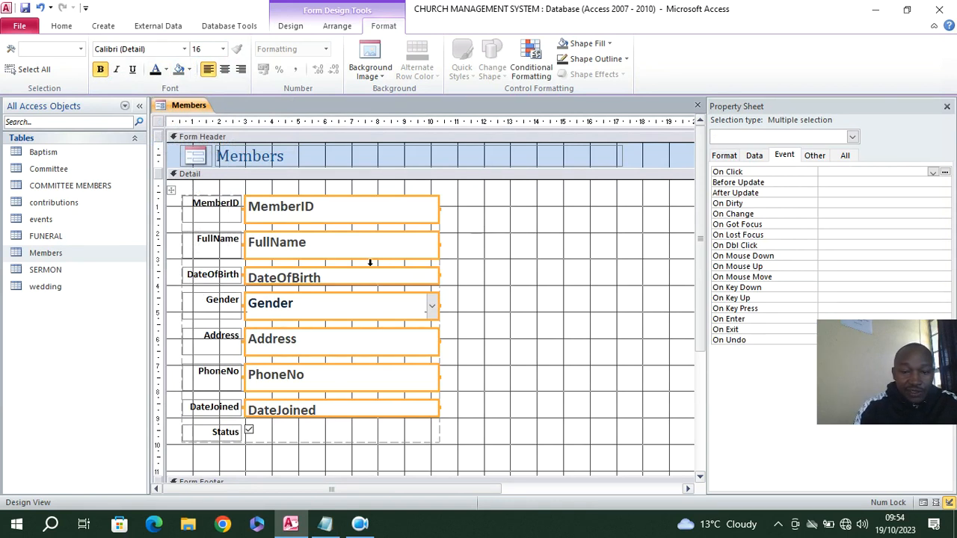
left_click(482, 263)
Reduce the width of the form to about 17 cm
scroll(449, 237, "down", 1)
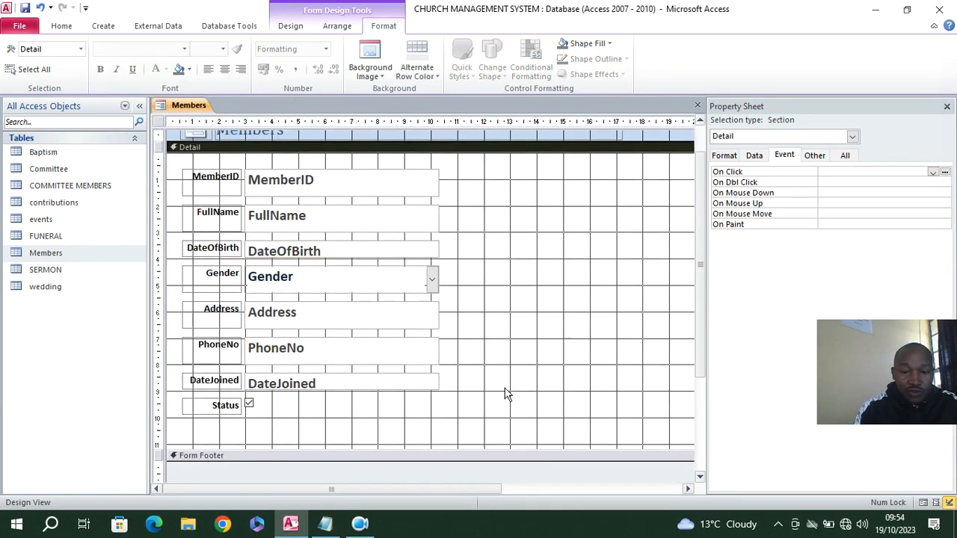
left_click_drag(397, 493, 490, 493)
left_click_drag(605, 300, 524, 304)
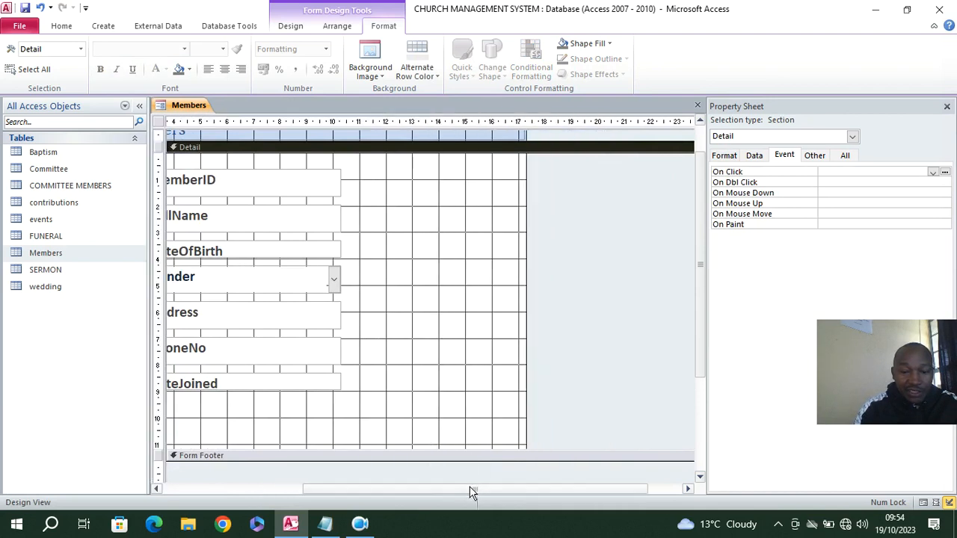
left_click_drag(478, 490, 354, 493)
Narrow the title label in the form header and change its text to Members Details Capture
scroll(538, 261, "up", 1)
left_click(510, 153)
left_click_drag(602, 154, 454, 158)
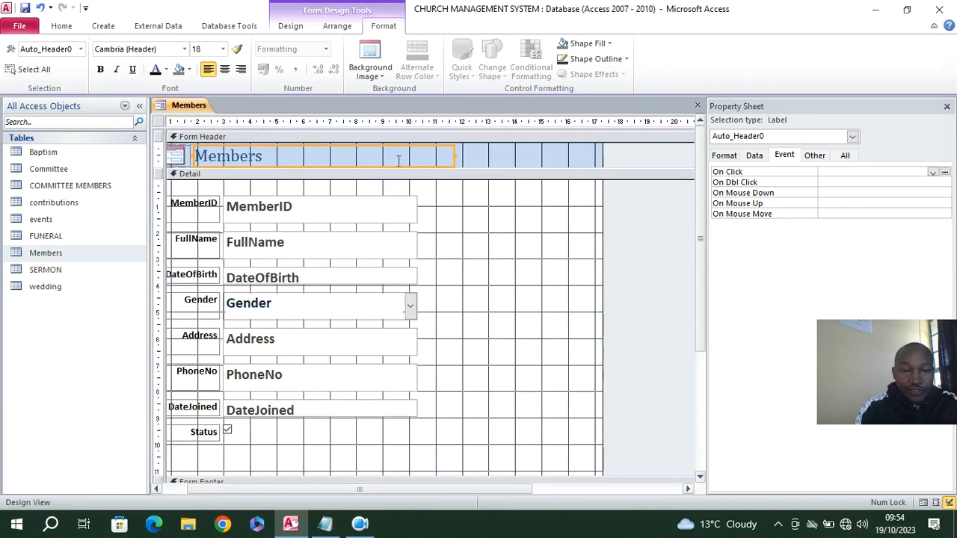
left_click(379, 157)
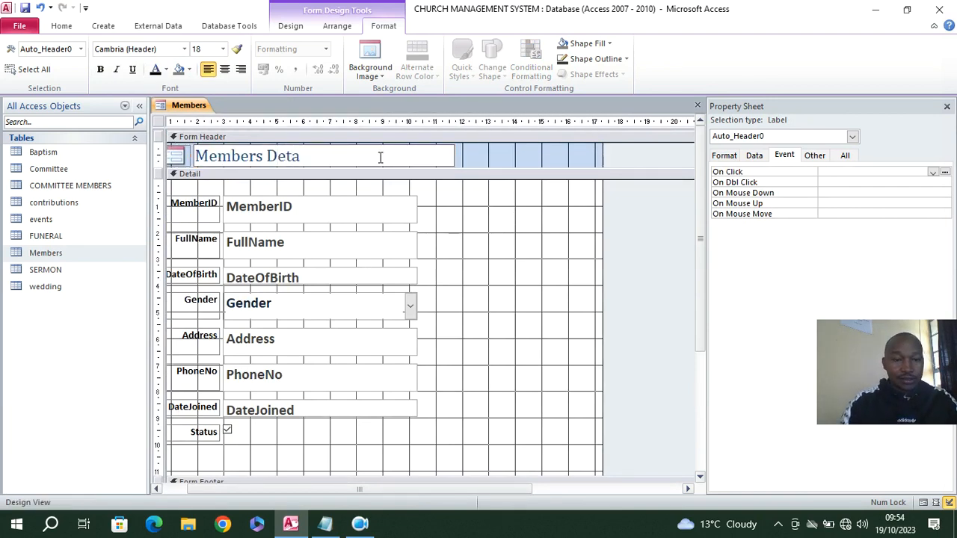
type("Details Capture")
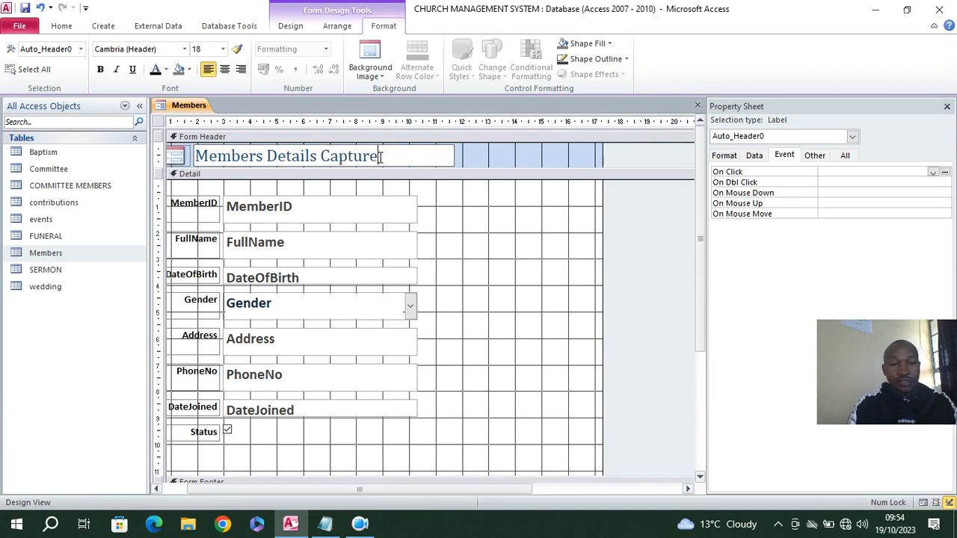
Fill the Detail section with a blue-grey background and reduce its height to about 10 cm
right_click(447, 206)
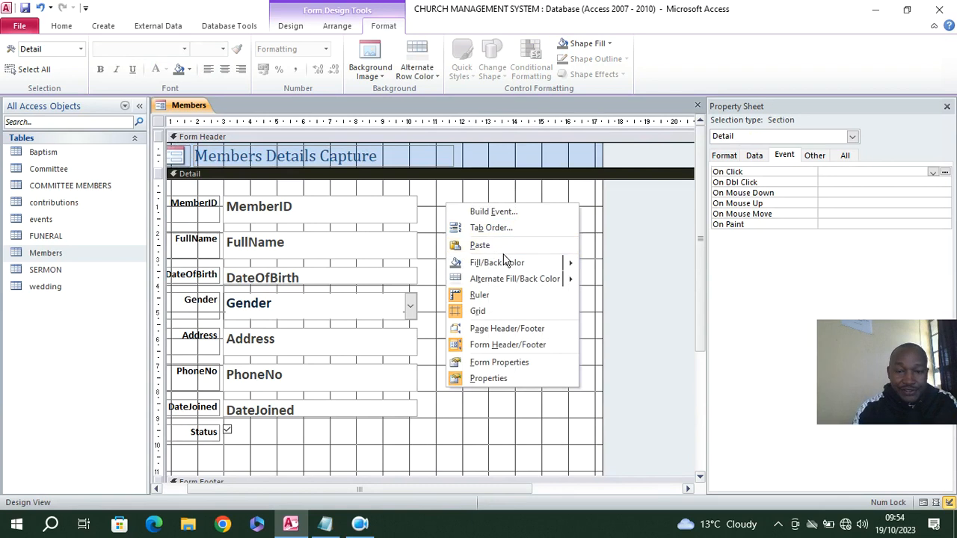
mouse_move(509, 267)
left_click(628, 340)
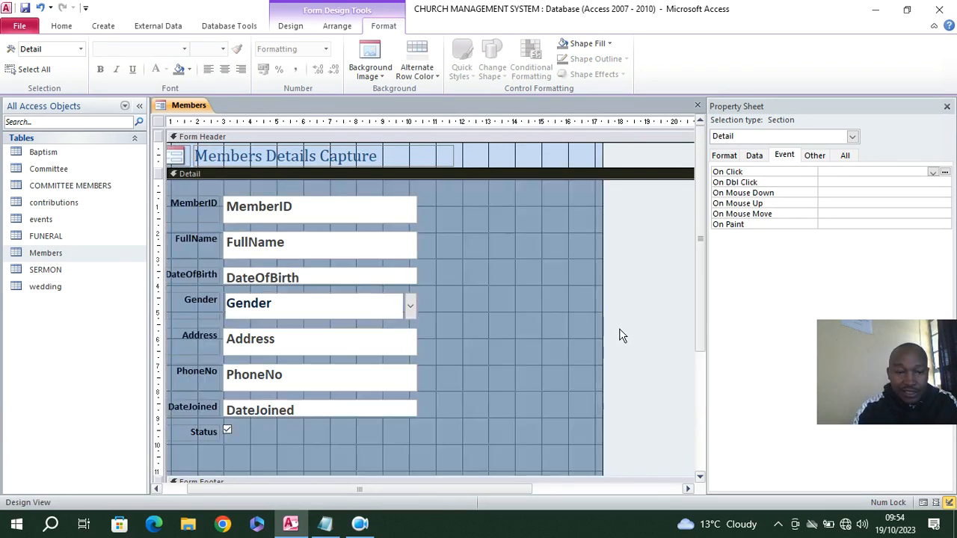
scroll(330, 392, "down", 3)
left_click_drag(313, 423, 315, 399)
scroll(474, 336, "up", 3)
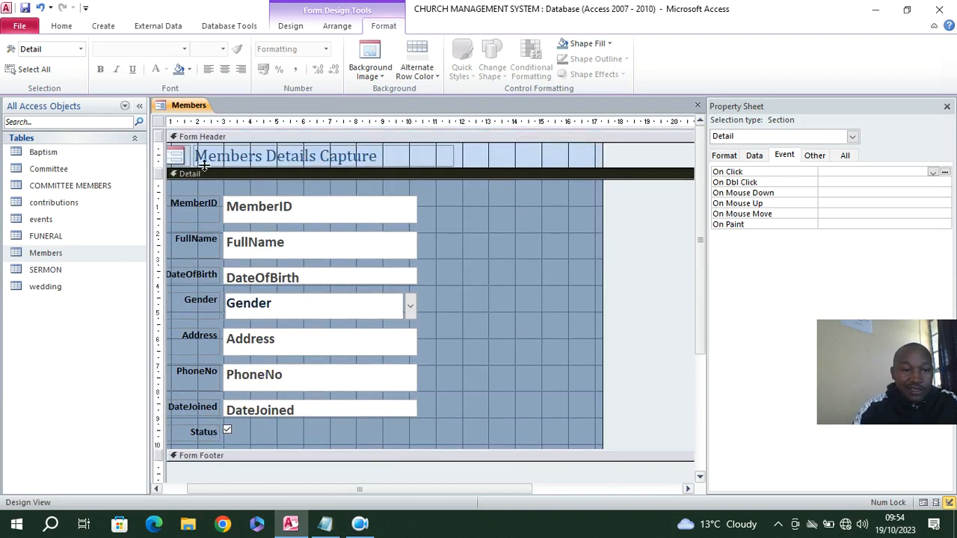
Add a toggle button captioned Close Form in the form header beside the title
left_click(291, 27)
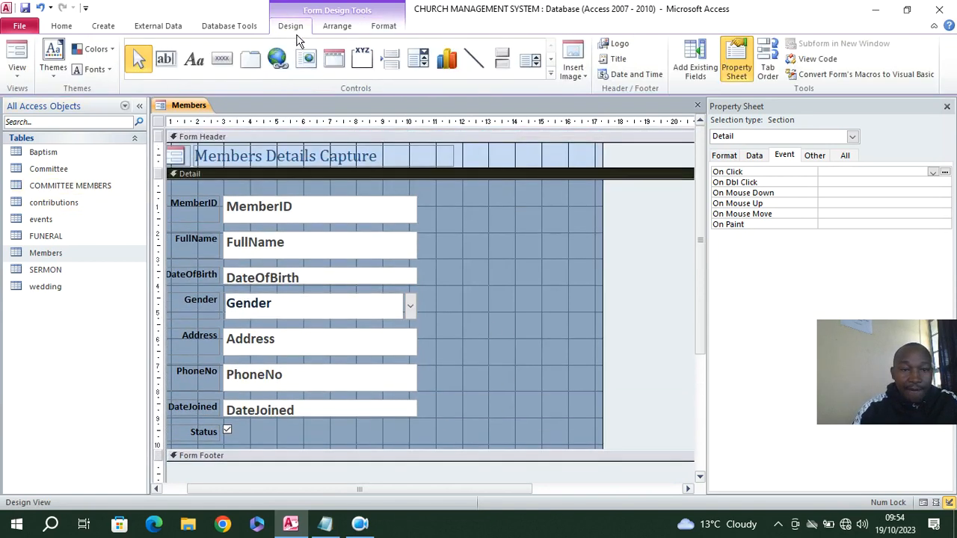
left_click(503, 61)
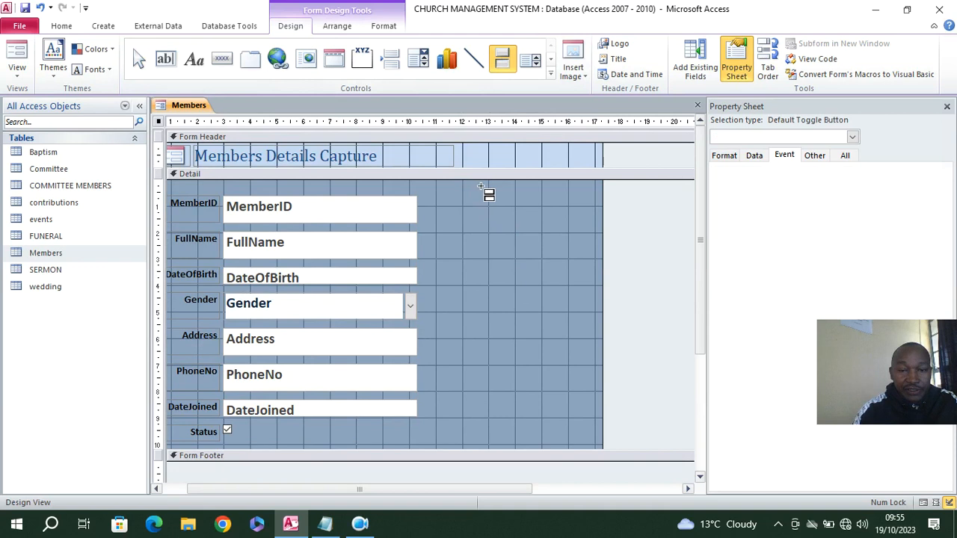
left_click_drag(472, 145, 574, 163)
type("C")
key("Caps_Lock")
type("lose Form")
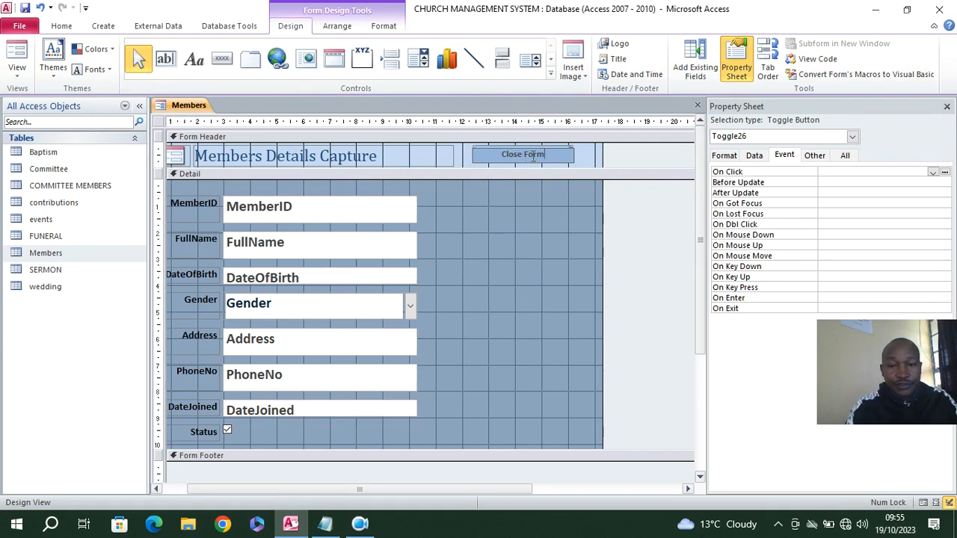
left_click(513, 172)
Fill the Close Form button with black and set its caption text to white
left_click(513, 155)
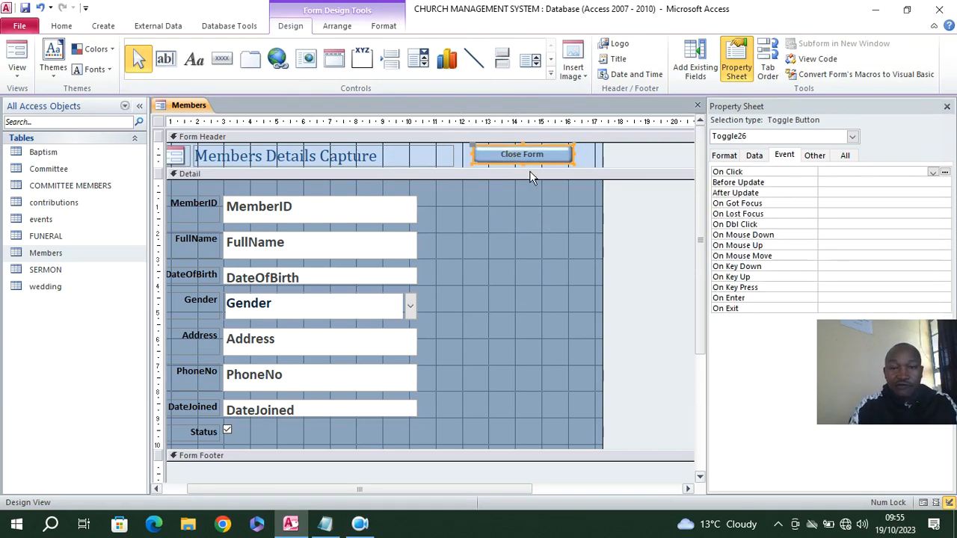
left_click(386, 26)
left_click(607, 43)
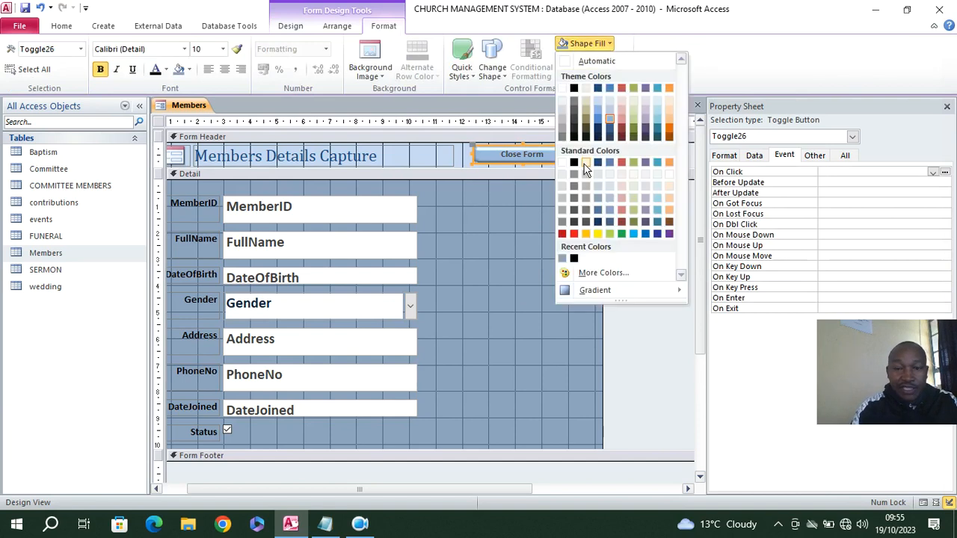
left_click(573, 162)
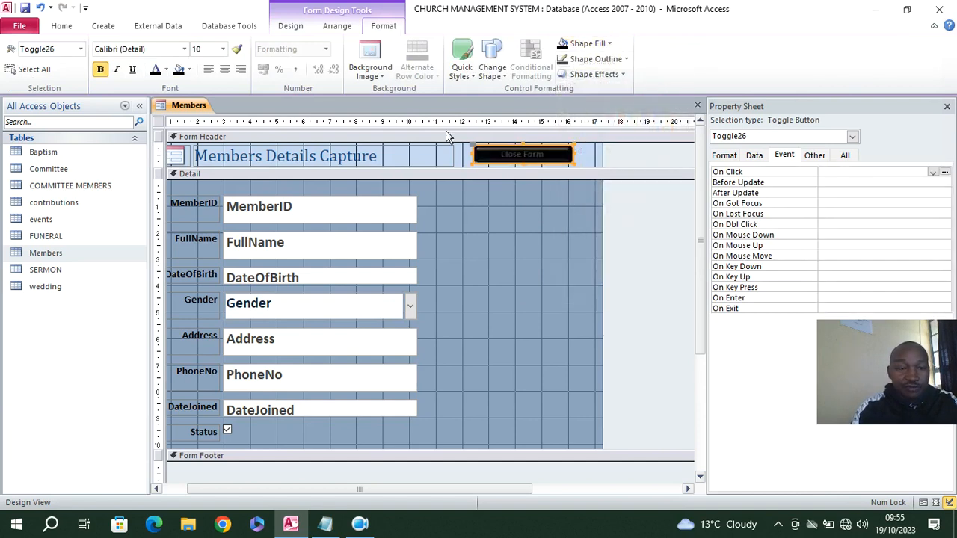
left_click(167, 70)
left_click(161, 118)
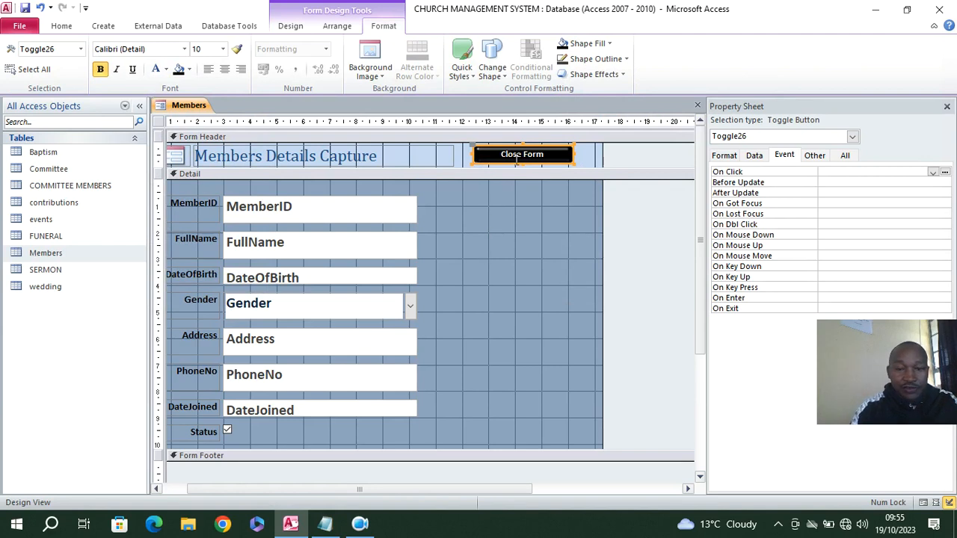
Switch to Notepad and copy the whole exit-confirmation code from close button code.txt
left_click(325, 523)
left_click(503, 244)
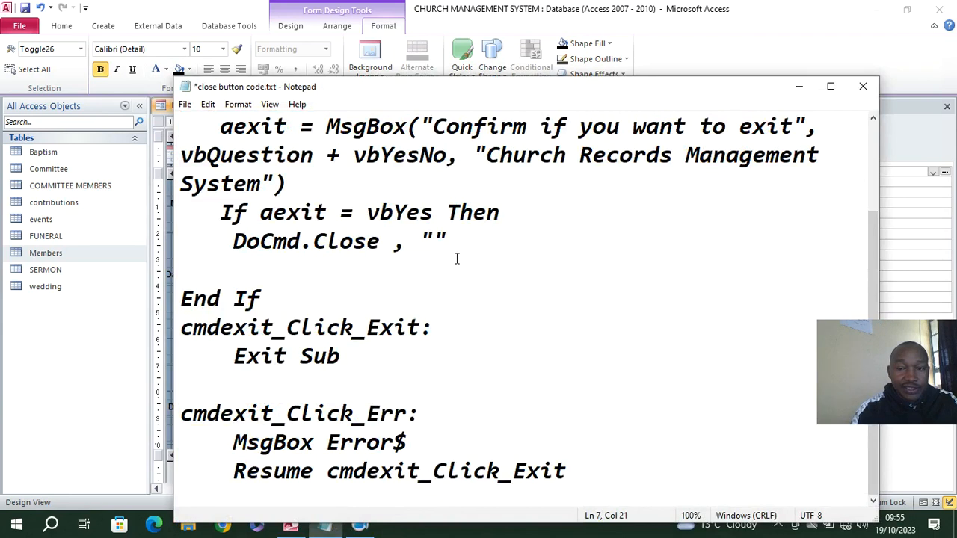
scroll(456, 258, "up", 1)
left_click(829, 86)
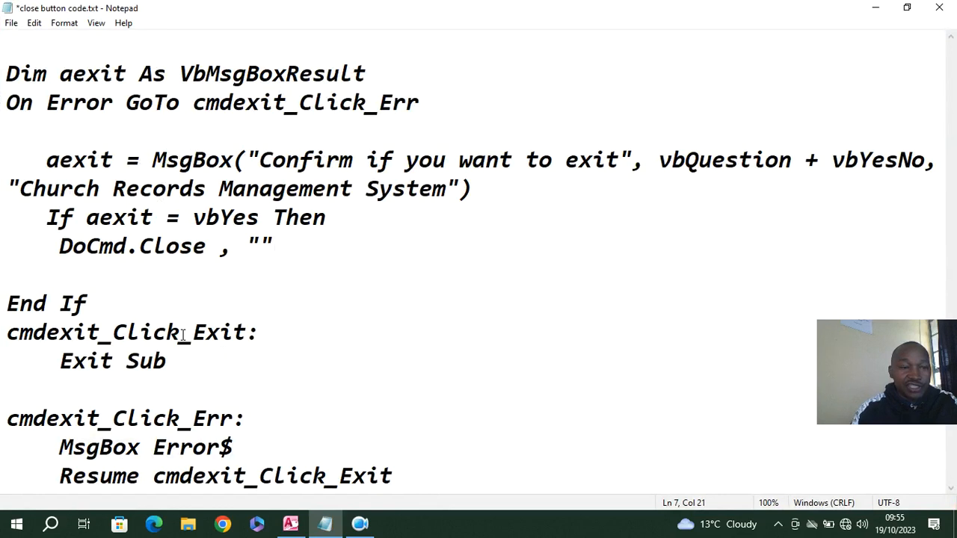
left_click_drag(13, 71, 446, 472)
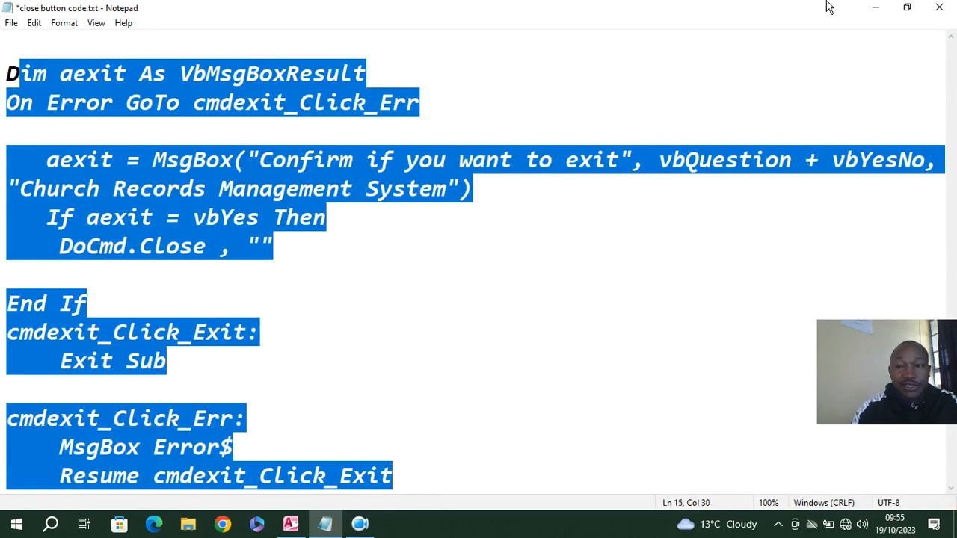
left_click(875, 8)
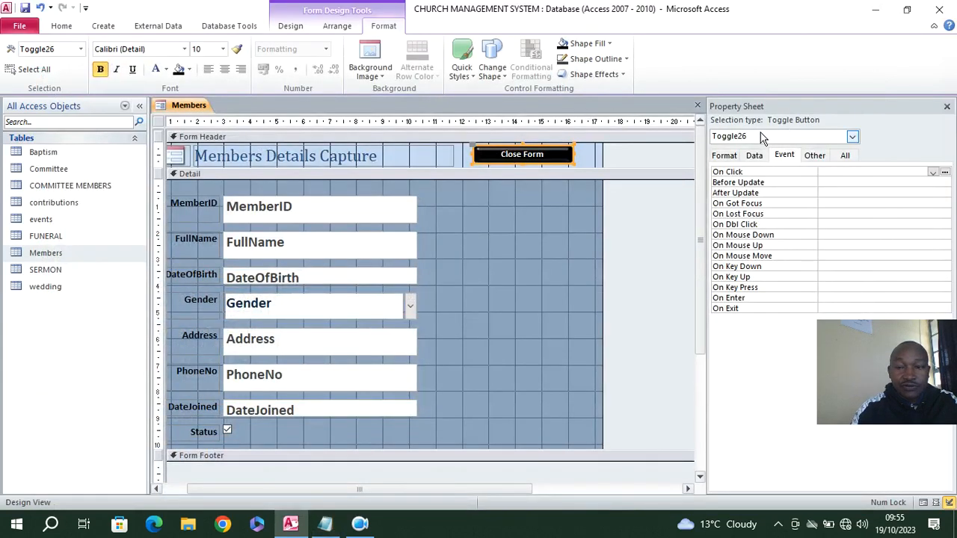
Assign an event procedure to the Close Form button's On Click event and paste the copied exit code into it
left_click(784, 154)
left_click(933, 172)
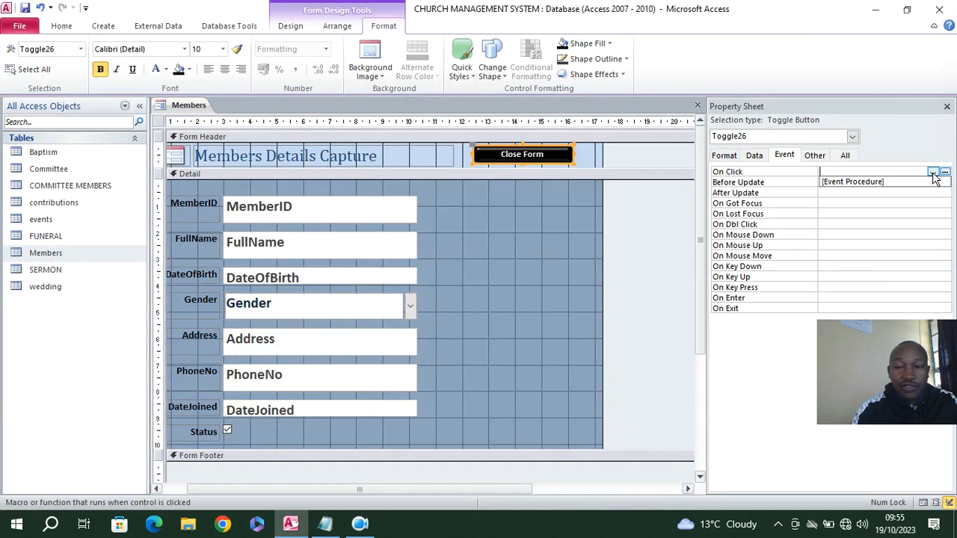
left_click(895, 182)
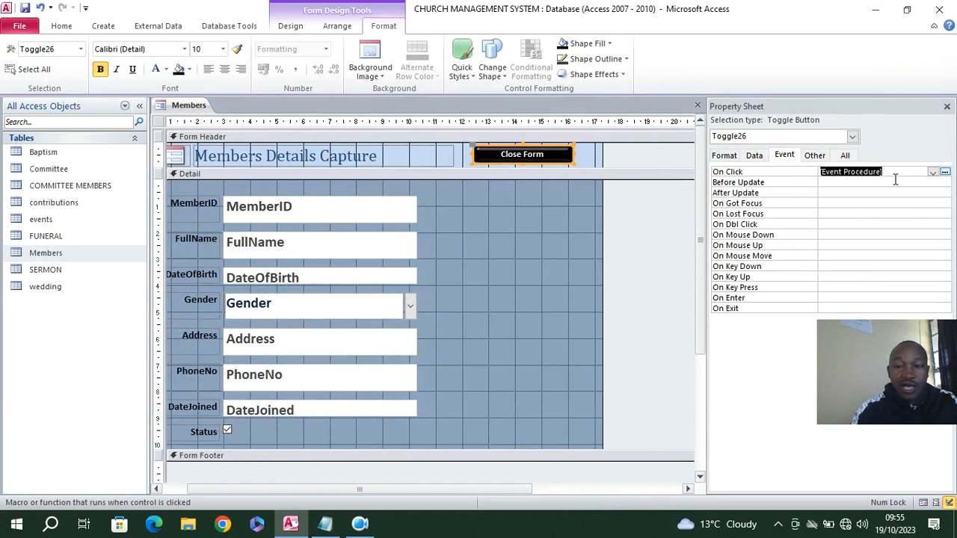
left_click(945, 173)
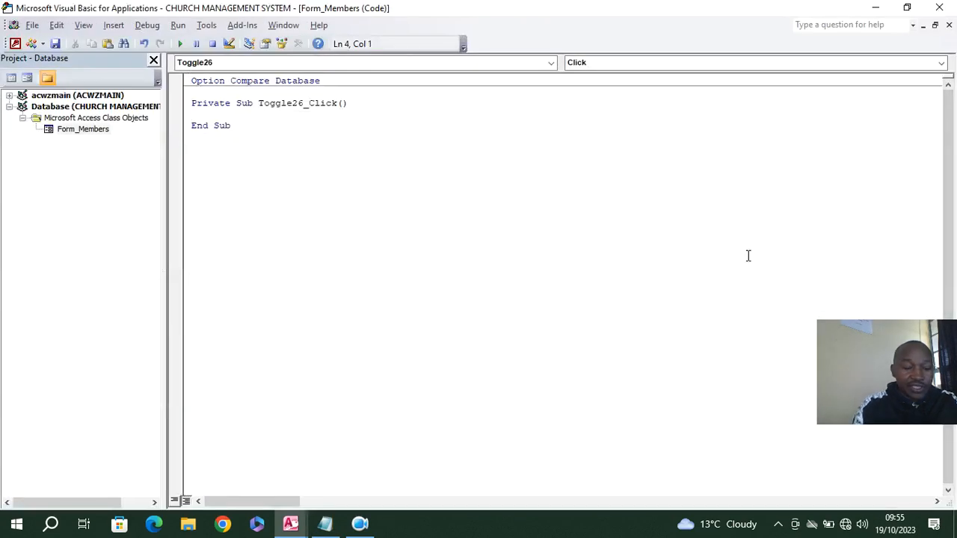
type("Dim aexit As VbMsgBoxResult On Error GoTo cmdexit_Click_Err     aexit = MsgBox(\"Confirm if you want to exit\", vbQuestion + vbYesNo, \"Church Records Management System\")    If aexit = vbYes Then     DoCmd.Close , \"\"  End If cmdexit_Click_Exit:     Exit Sub  cmdexit_Click_Err:     MsgBox Error$     Resume cmdexit_Click_Exit")
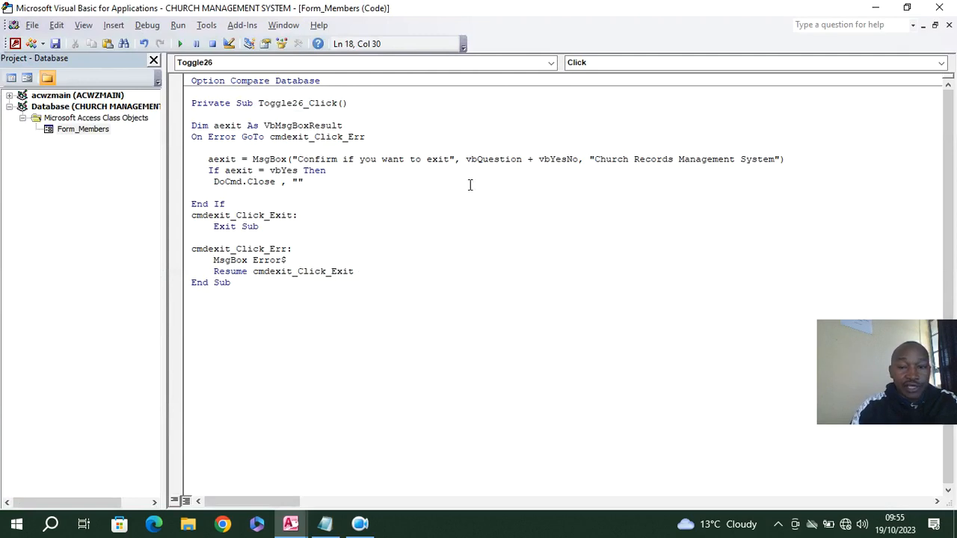
Save the form under the name Members and return from the code editor to the form design
left_click(55, 43)
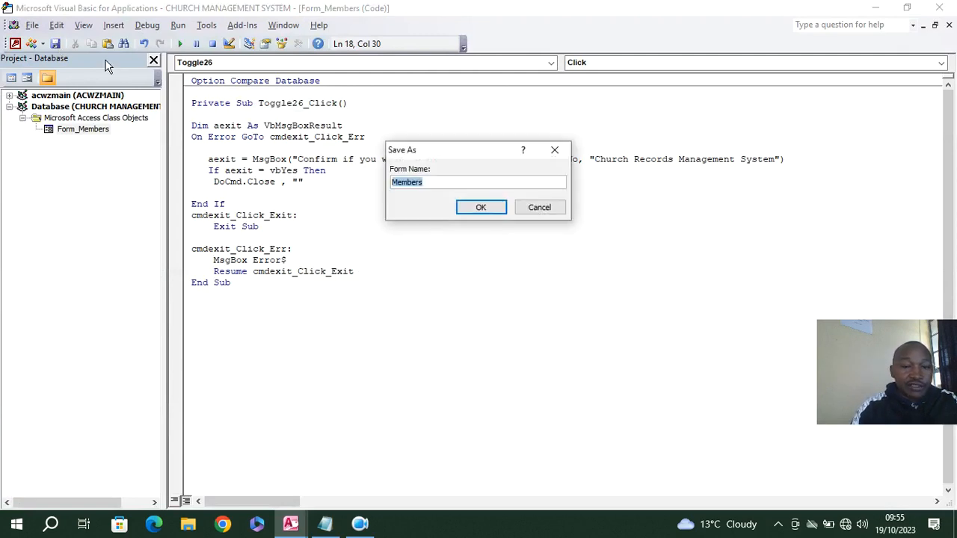
left_click(481, 210)
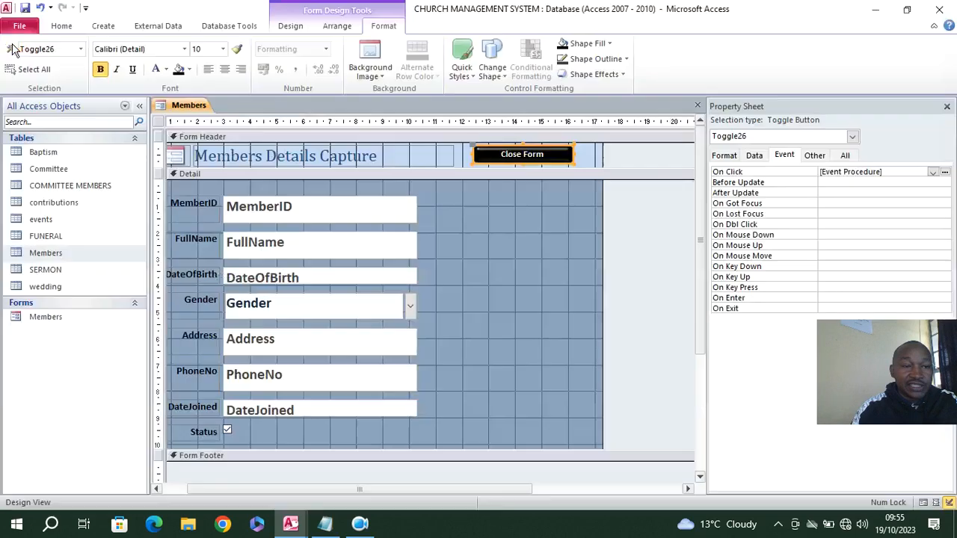
left_click(14, 43)
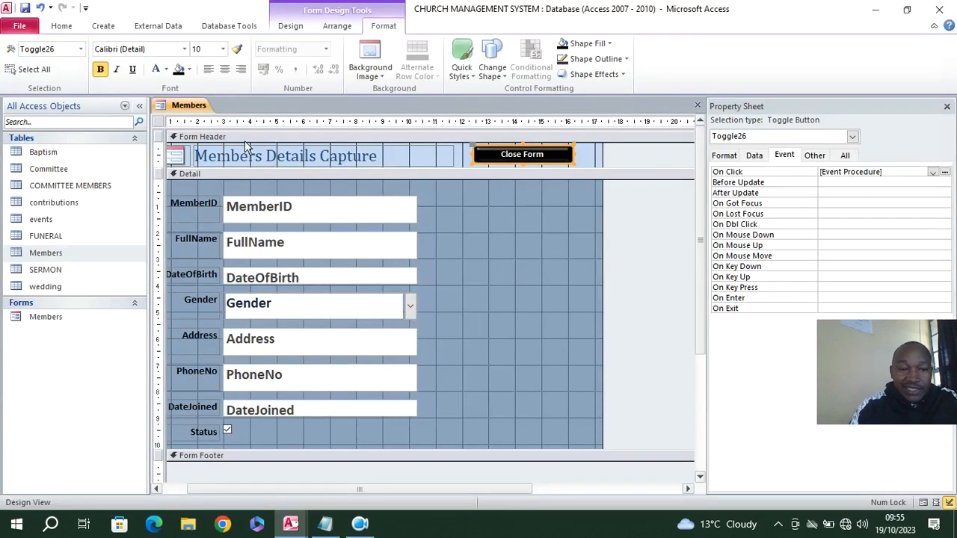
Set the form's Pop Up and Modal properties to Yes
left_click(159, 124)
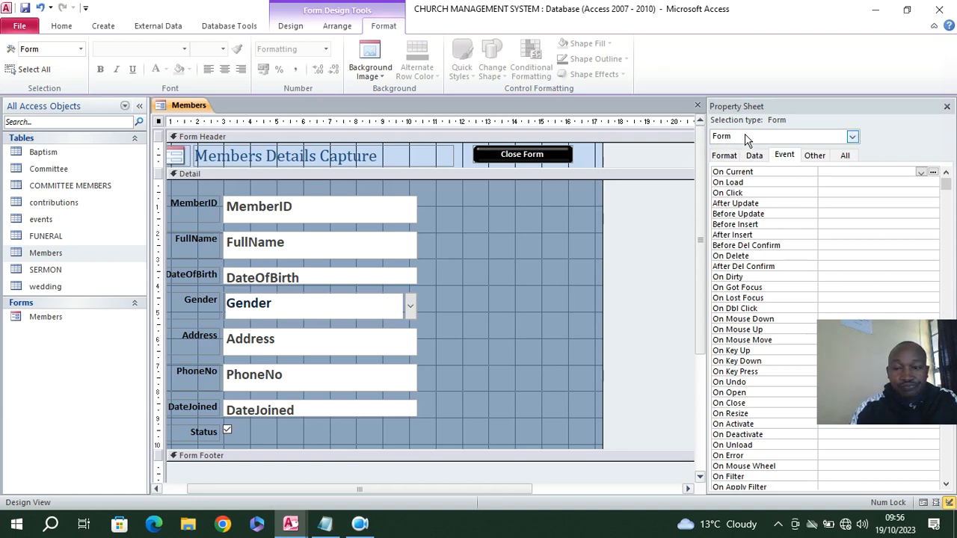
left_click(844, 157)
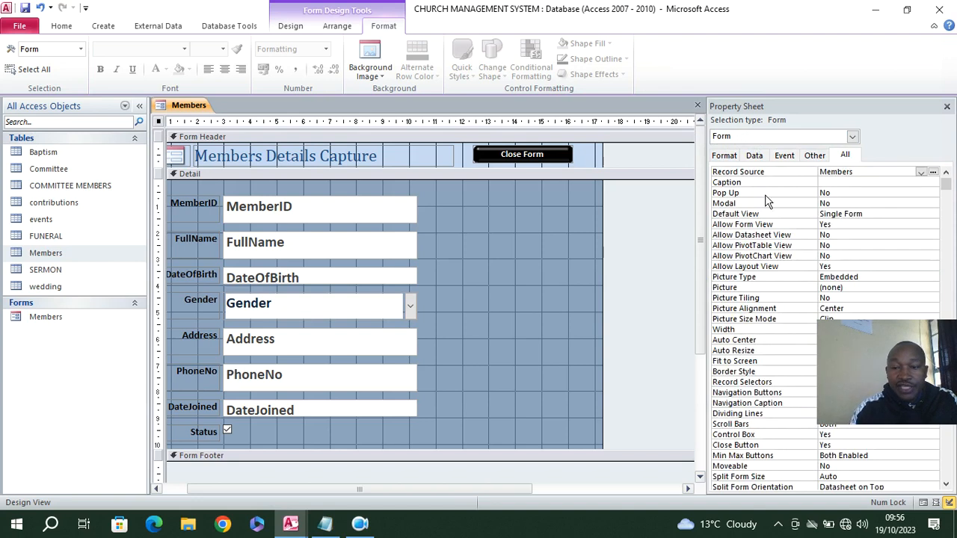
double_click(838, 191)
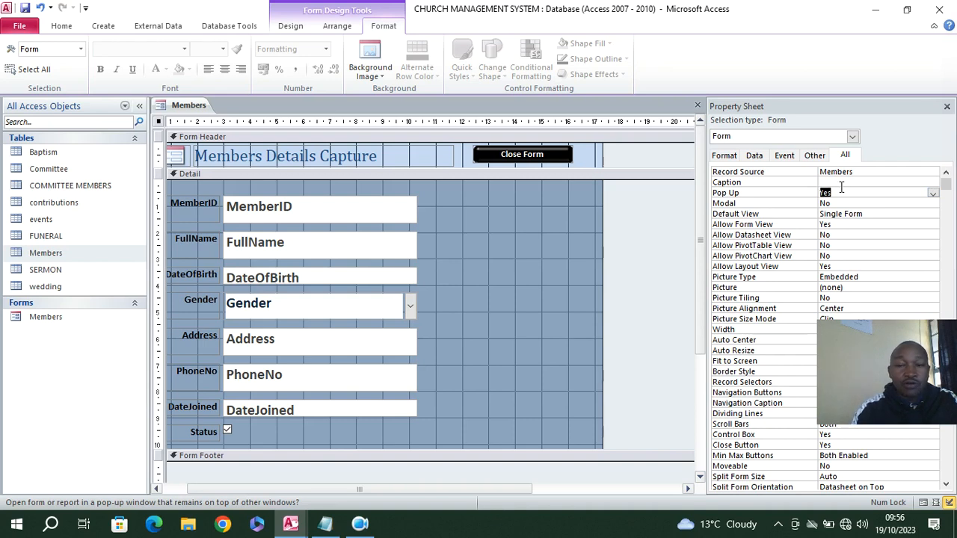
left_click(842, 203)
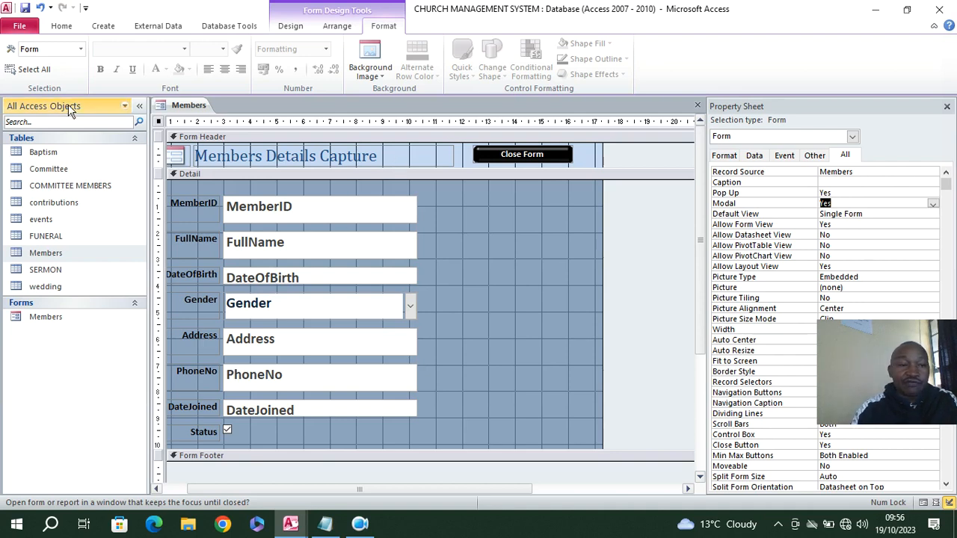
Test the pop-up form and its Close Form button in Form View, answer No to the exit confirmation, and return to Design View
left_click(60, 28)
left_click(17, 56)
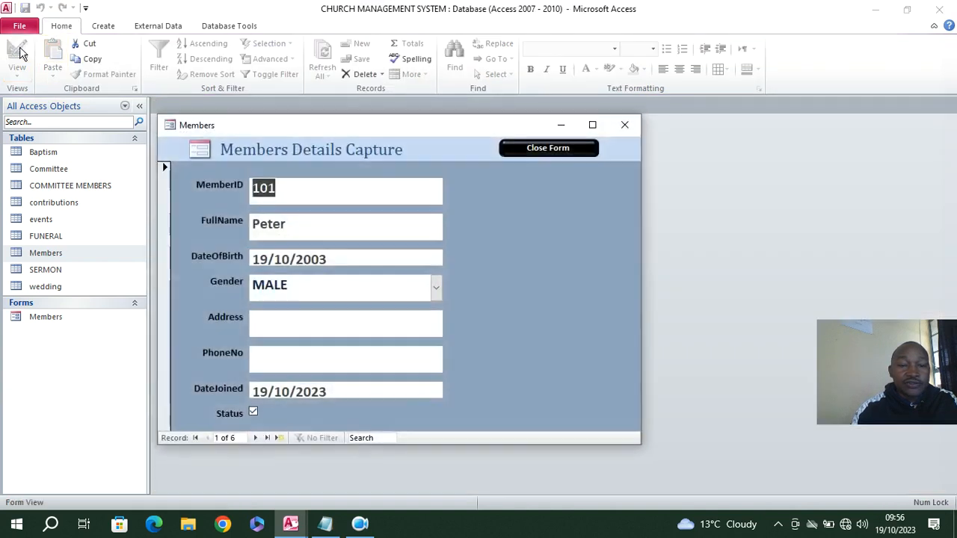
left_click_drag(231, 139, 243, 107)
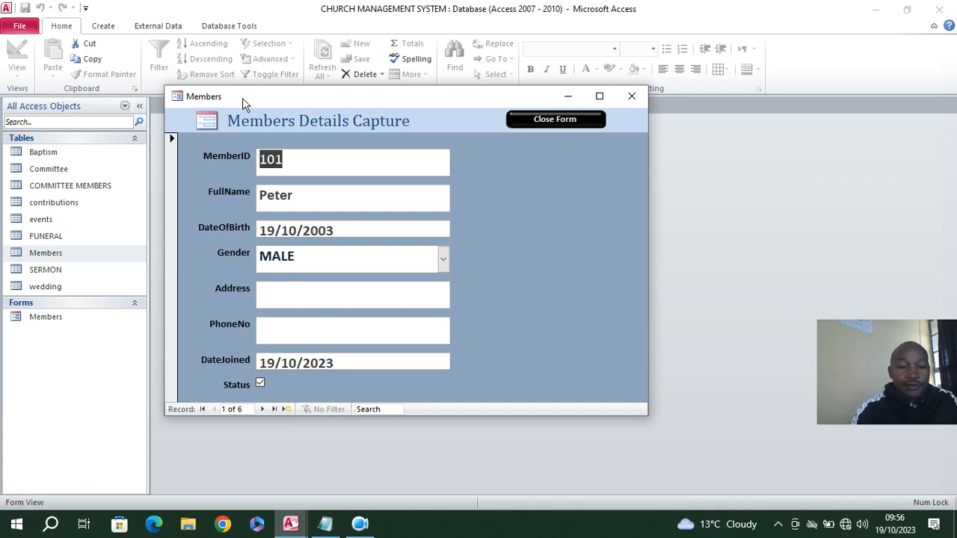
mouse_move(275, 110)
left_mouse_down()
mouse_move(277, 141)
mouse_move(275, 130)
left_mouse_up()
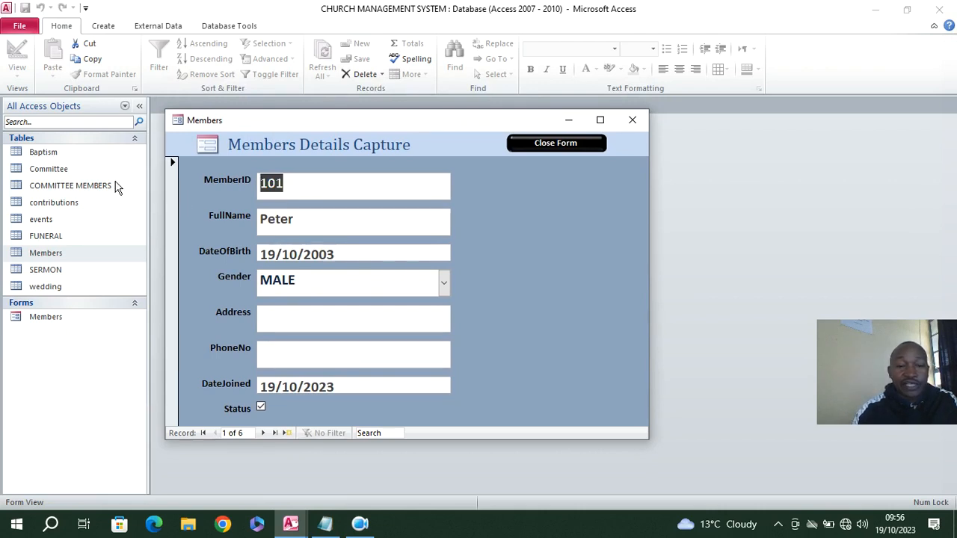
left_click(541, 146)
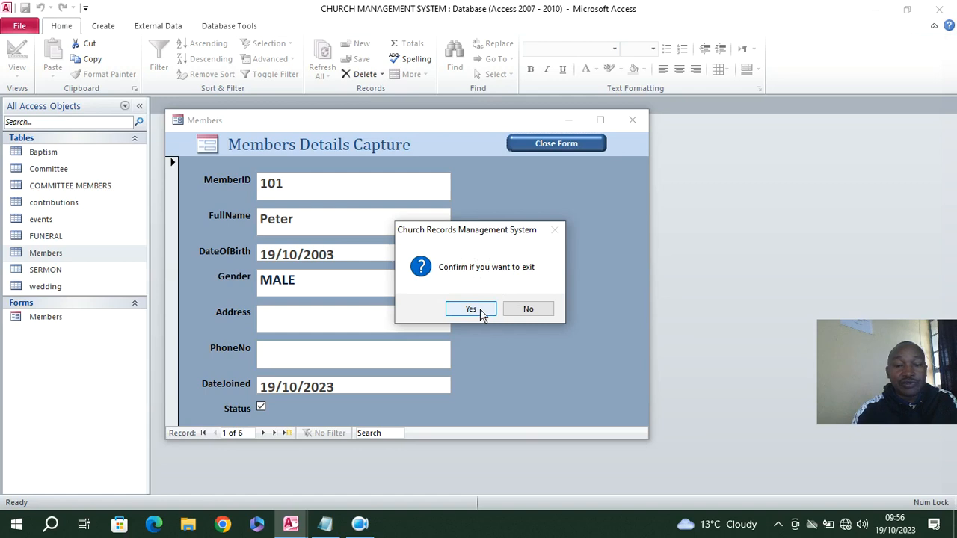
left_click(529, 309)
right_click(262, 129)
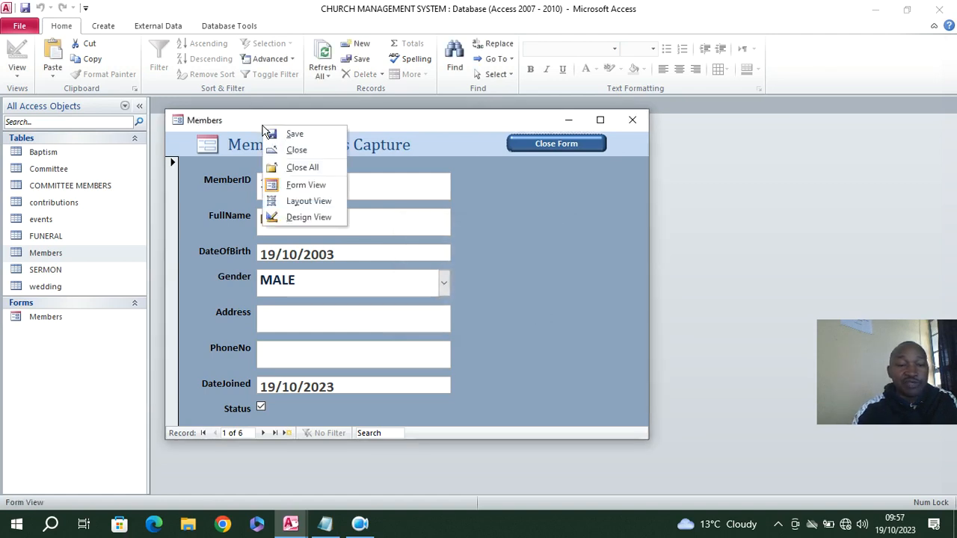
left_click(312, 212)
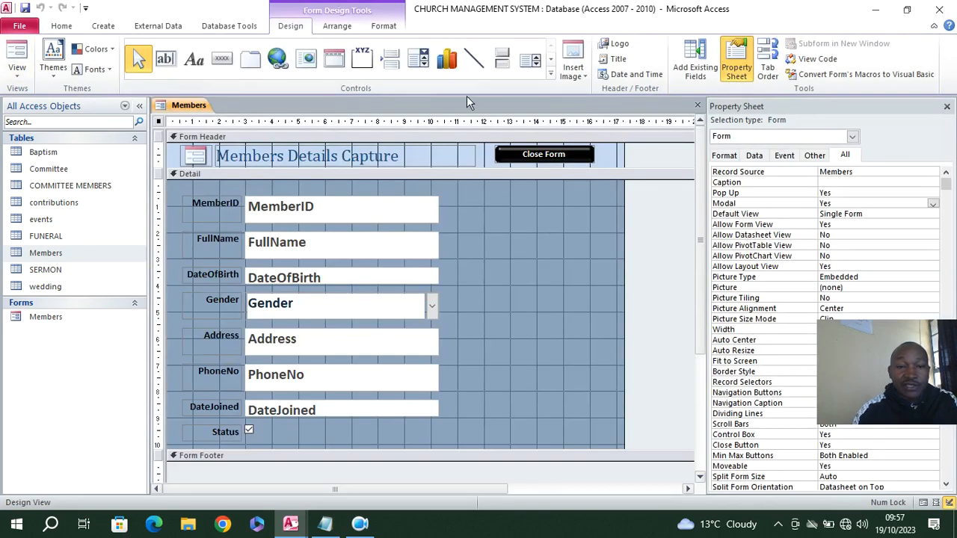
Draw a rectangle about 5.3 cm wide and 8.4 cm high beside the member fields and set its Special Effect to Sunken
left_click(551, 75)
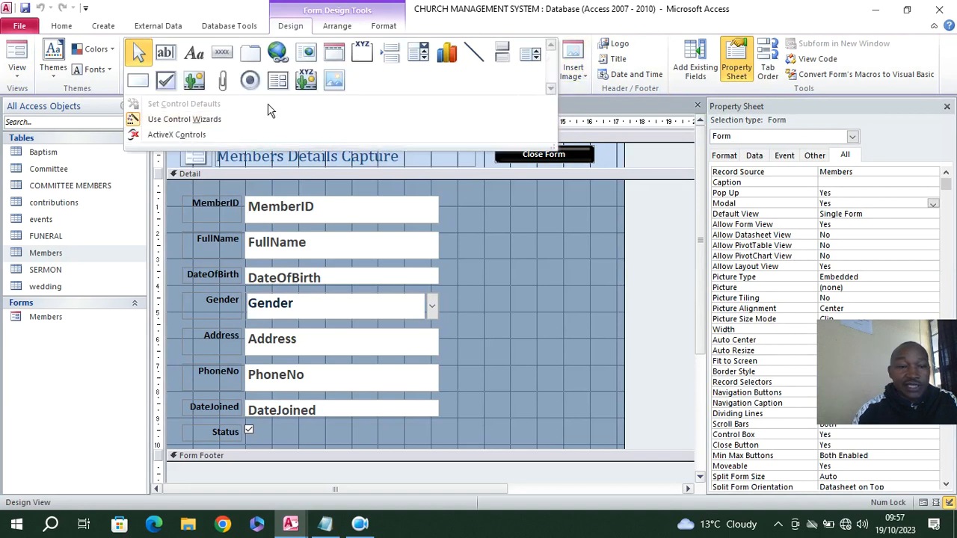
left_click(137, 83)
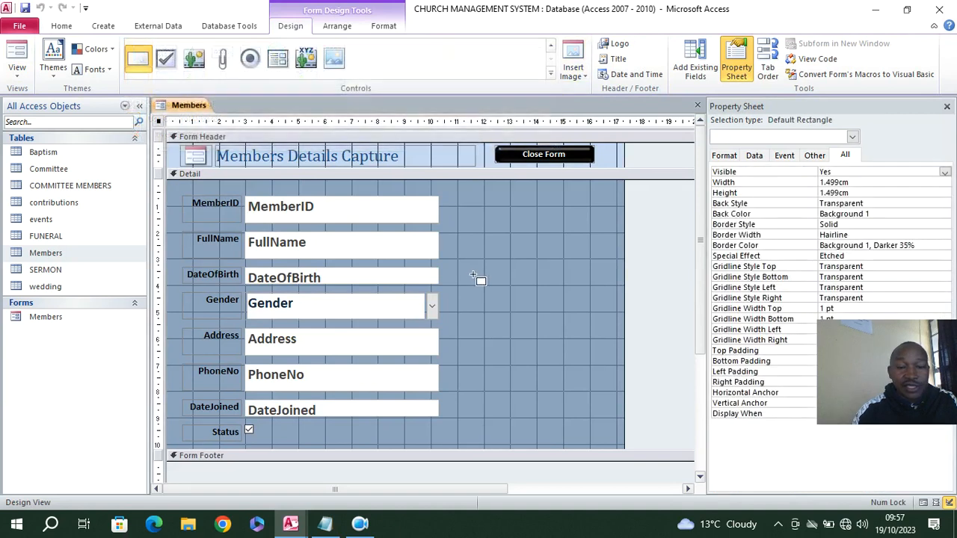
left_click_drag(459, 207, 602, 428)
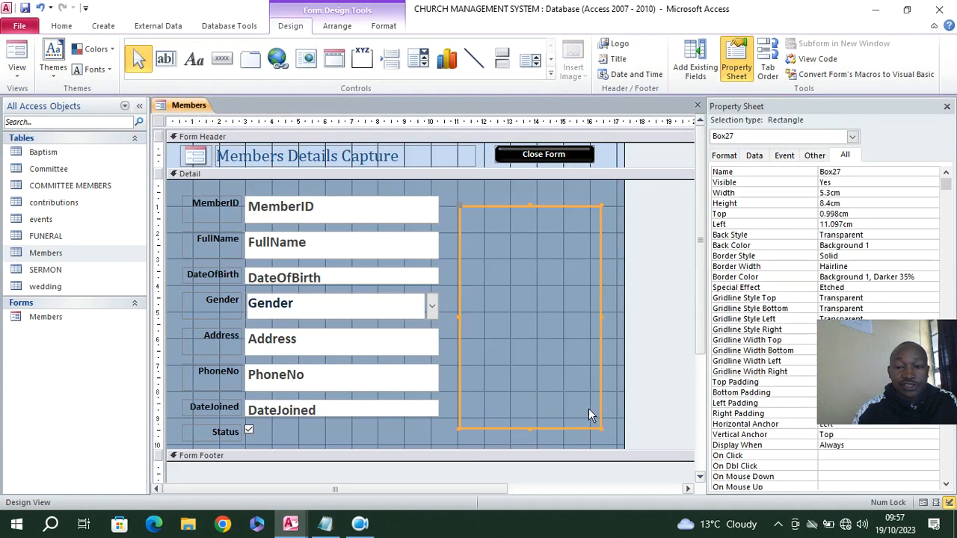
left_click(867, 287)
left_click(933, 288)
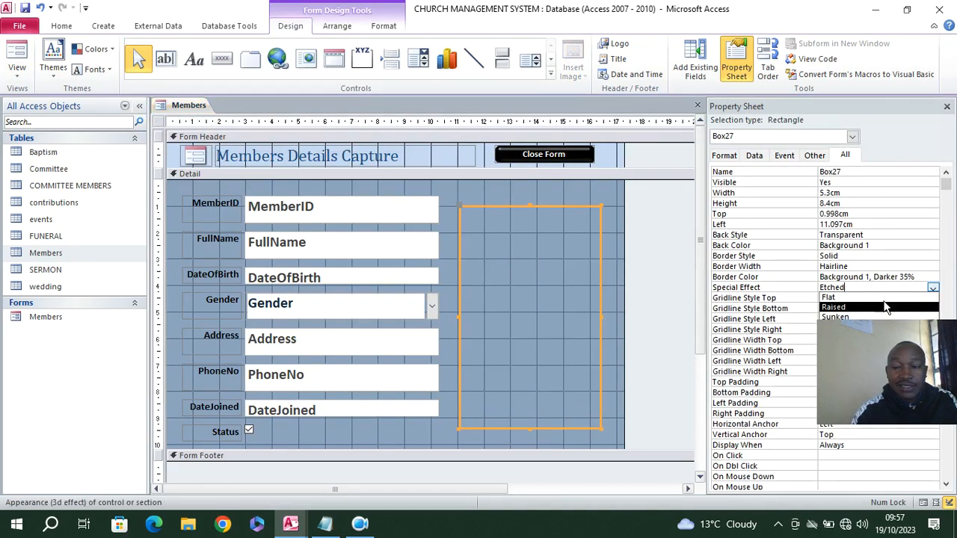
left_click(862, 315)
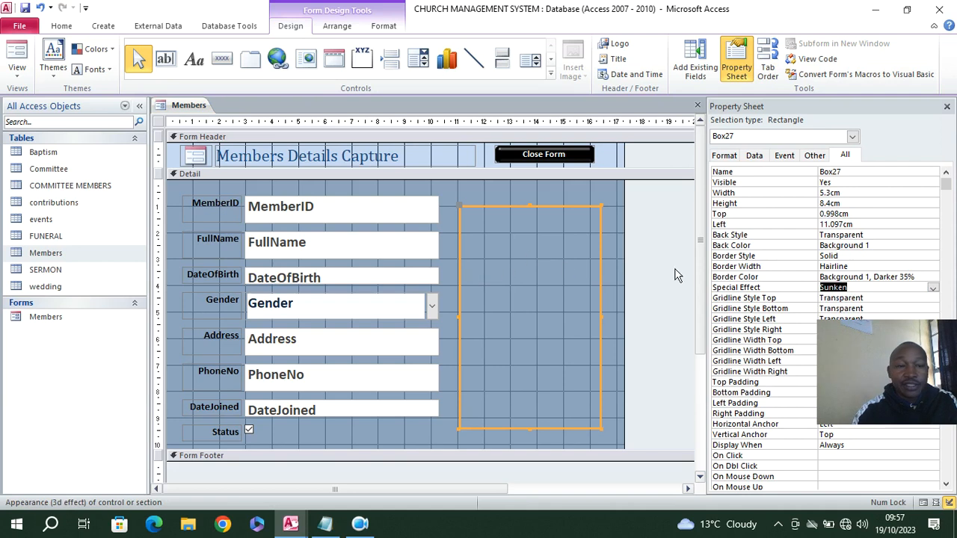
Check the sunken rectangle in Form View and return to Design View
left_click(16, 56)
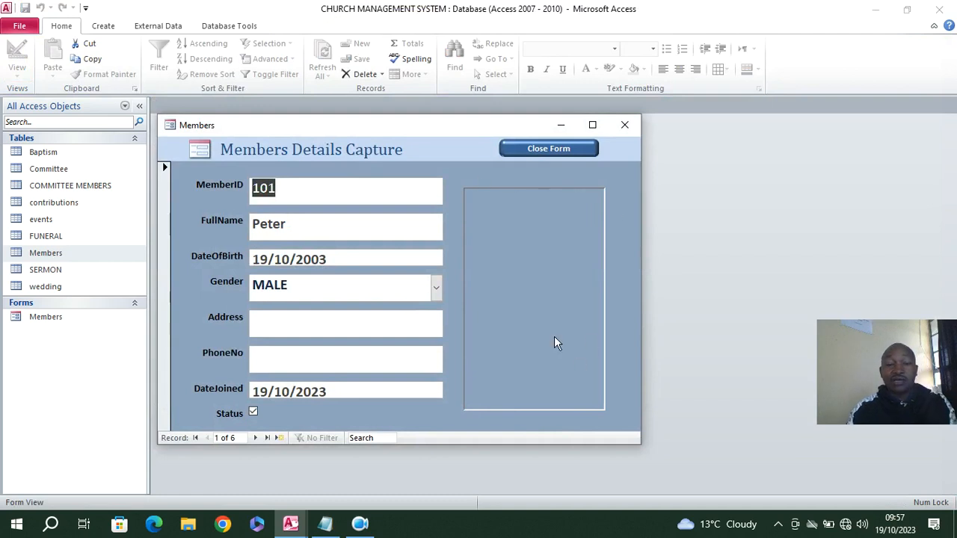
right_click(409, 161)
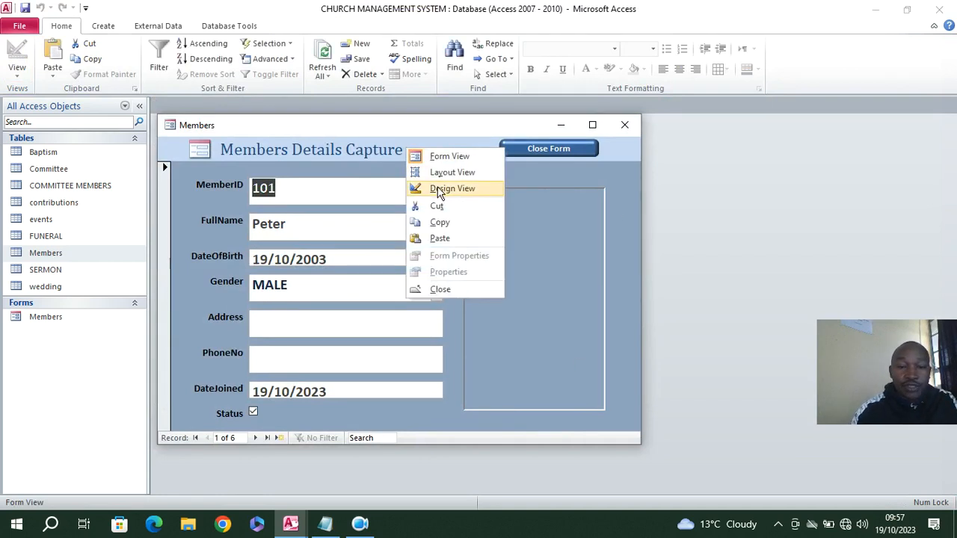
left_click(441, 188)
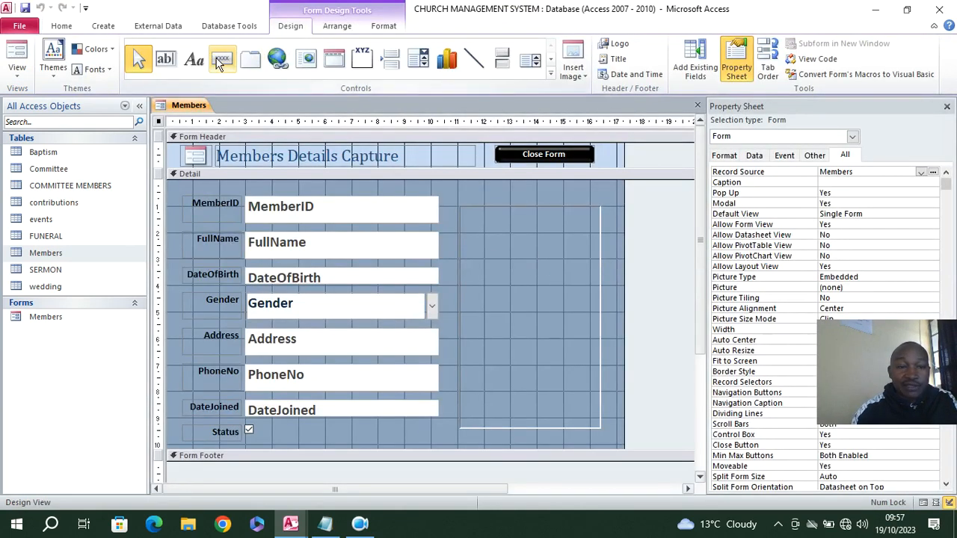
Add a command button inside the sunken rectangle that adds a new record, captioned "Add Member", and widen it to about 3 cm
left_click(221, 63)
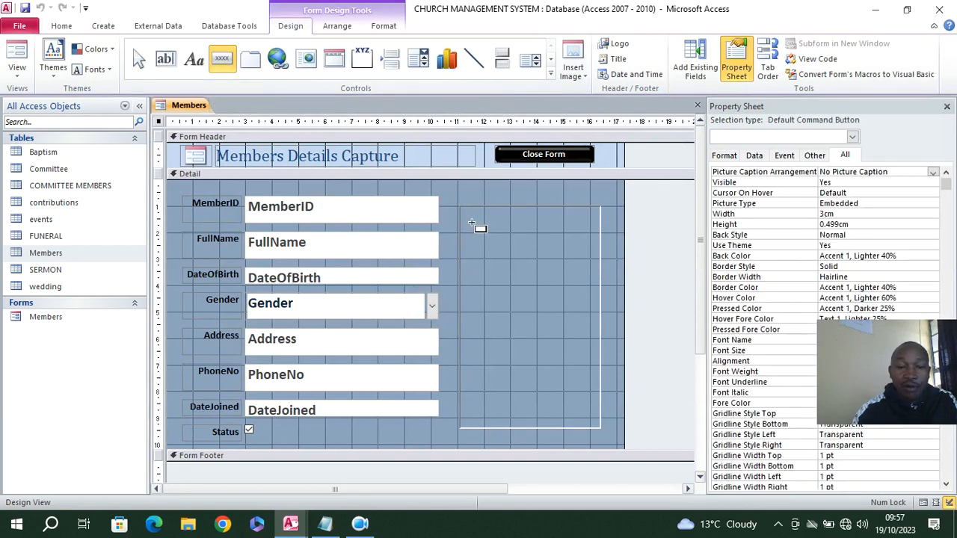
left_click_drag(474, 220, 576, 252)
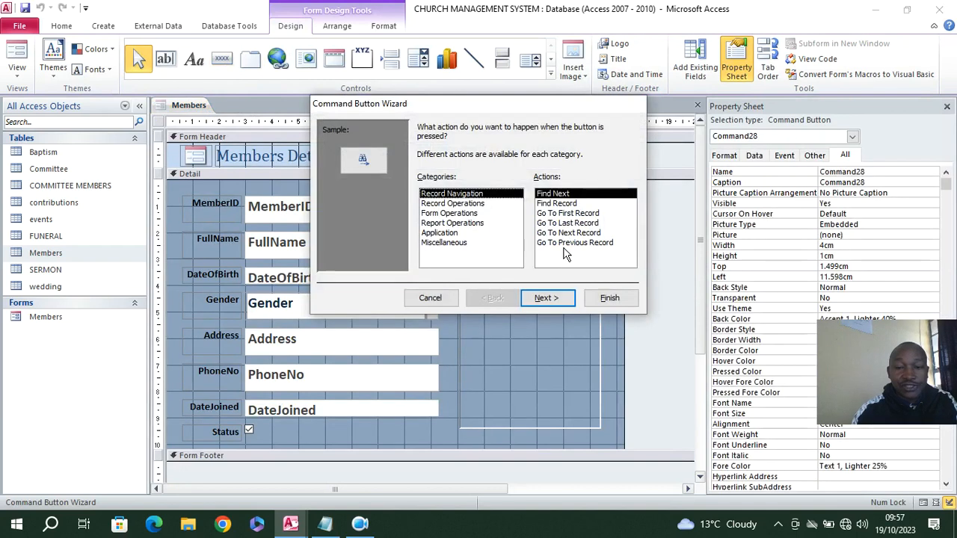
left_click(453, 204)
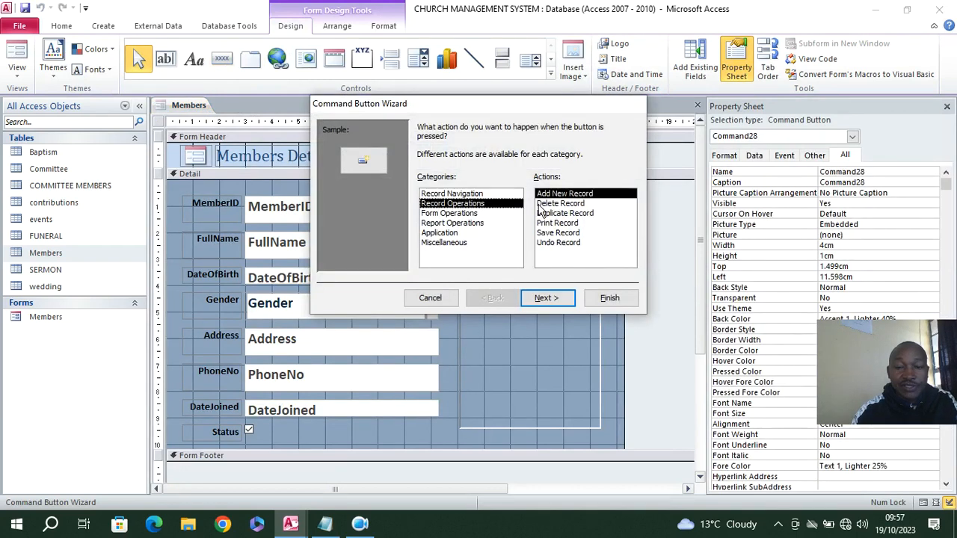
left_click(548, 297)
left_click(423, 183)
left_click(529, 185)
key("BackSpace")
key("BackSpace")
key("BackSpace")
key("BackSpace")
key("BackSpace")
key("BackSpace")
type("Member")
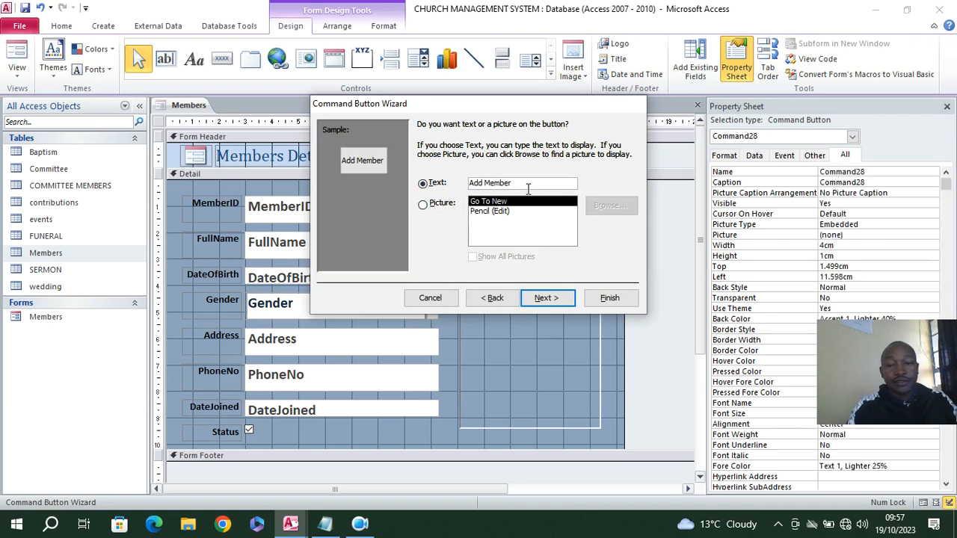
left_click(609, 299)
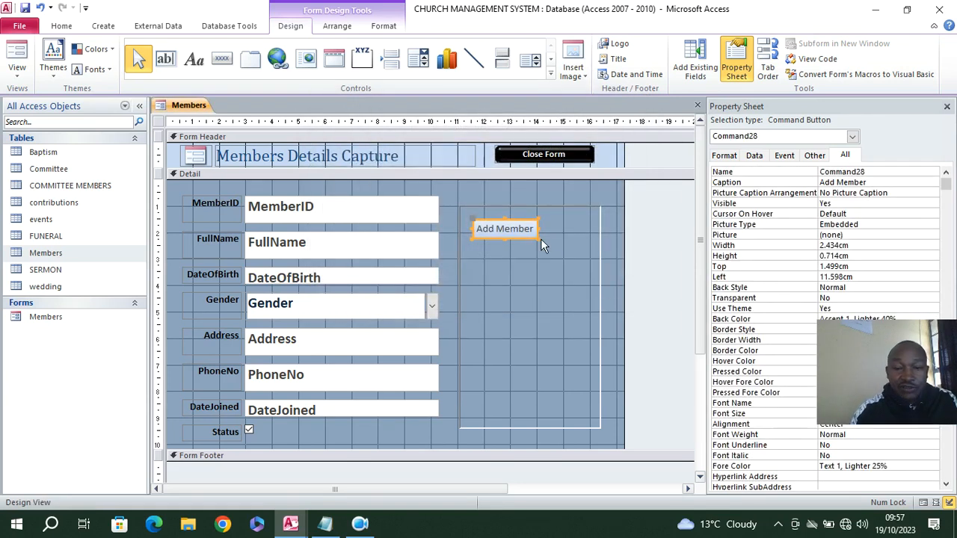
left_click_drag(535, 229, 564, 230)
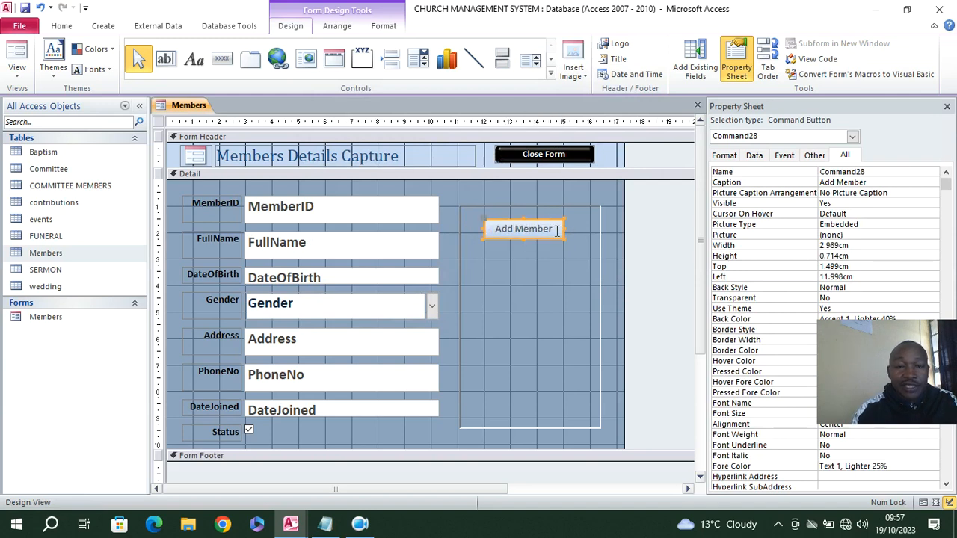
Add a command button about 3 cm wide below Add Member that deletes the record, captioned "Delete Member"
left_click(222, 59)
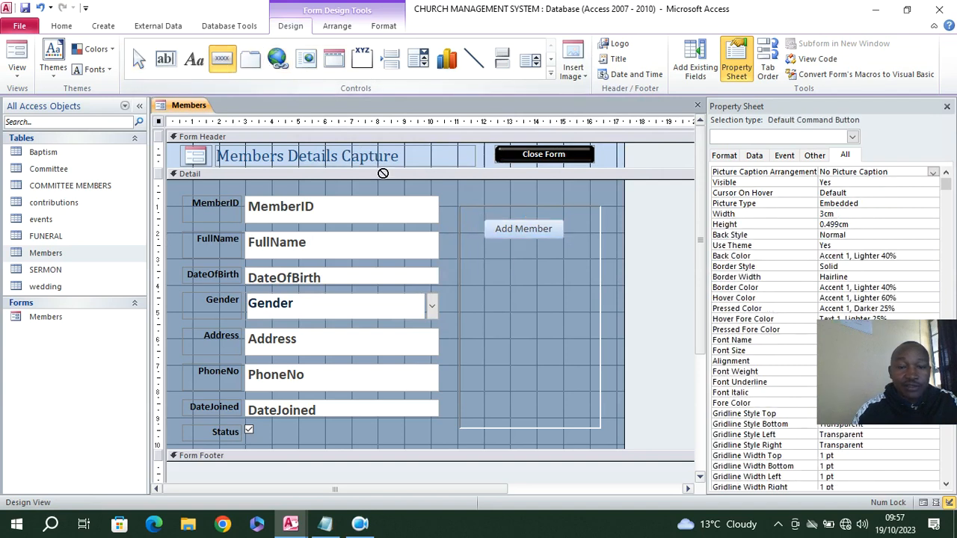
left_click_drag(485, 260, 560, 279)
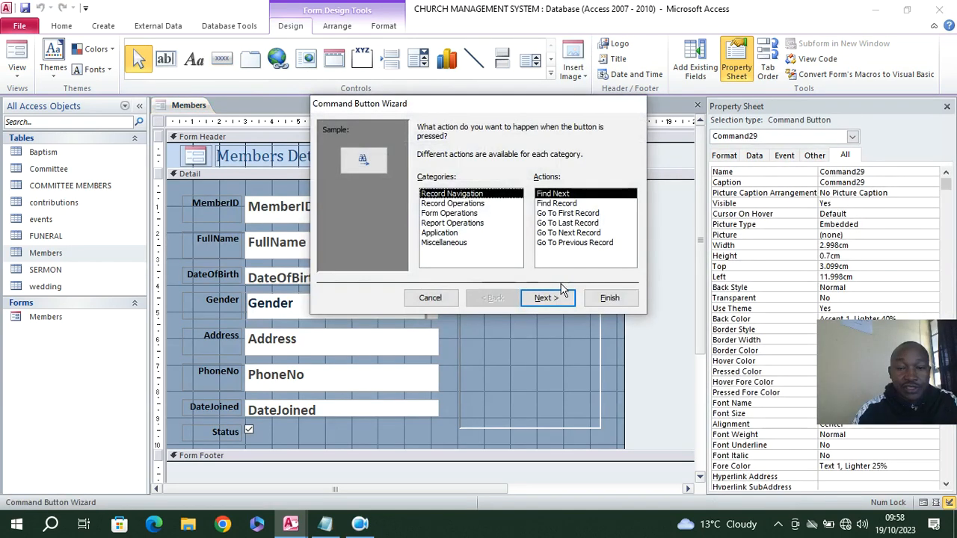
left_click(446, 207)
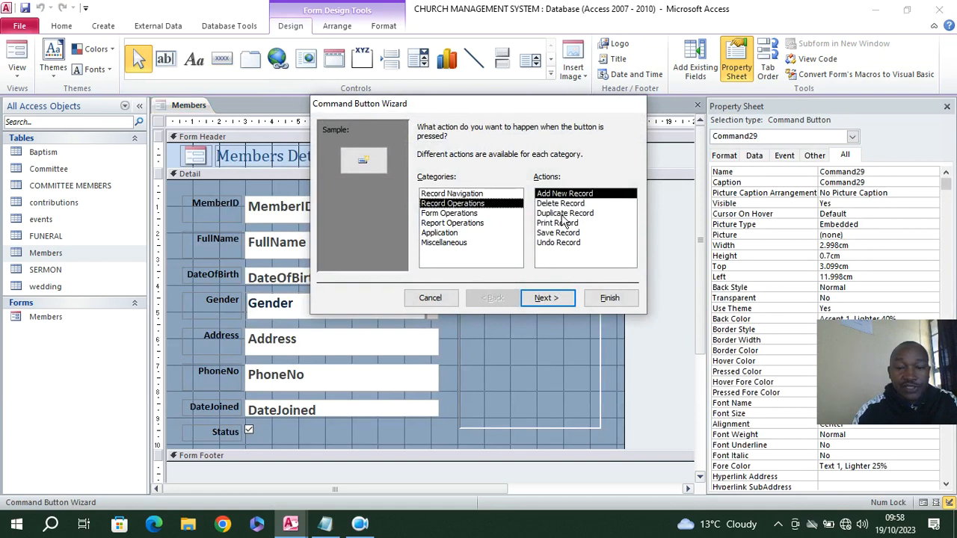
left_click(560, 204)
left_click(564, 298)
left_click(438, 184)
left_click(531, 182)
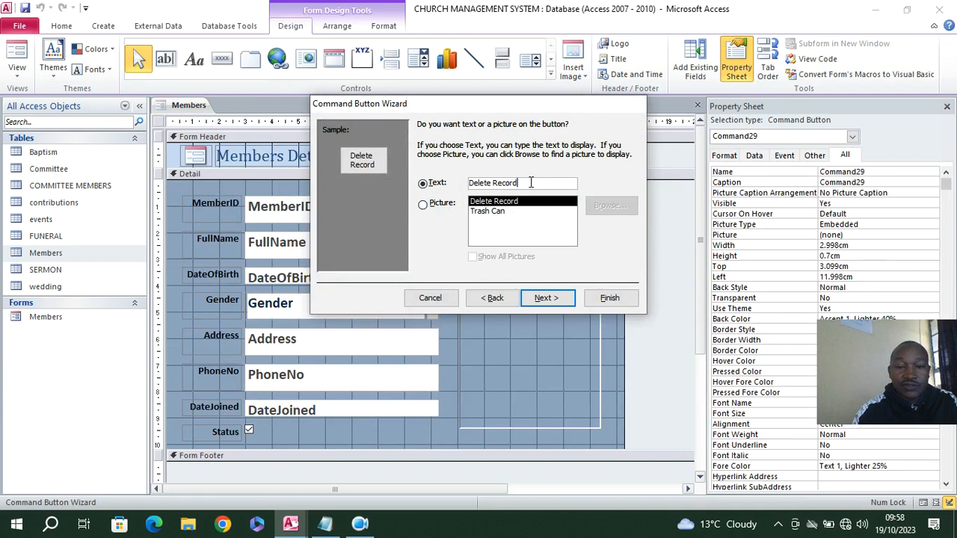
key("BackSpace")
key("BackSpace")
key("BackSpace")
key("BackSpace")
key("BackSpace")
key("BackSpace")
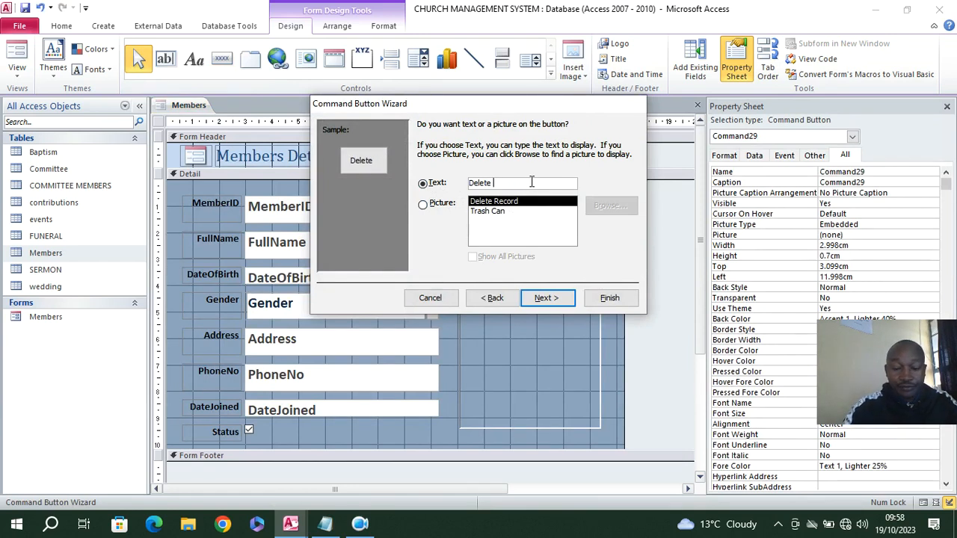
type("Member")
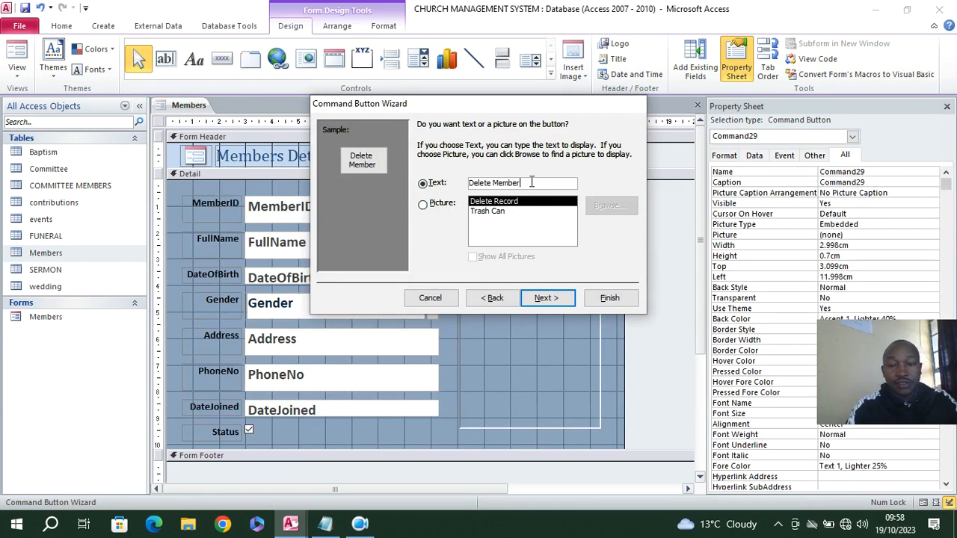
left_click(619, 298)
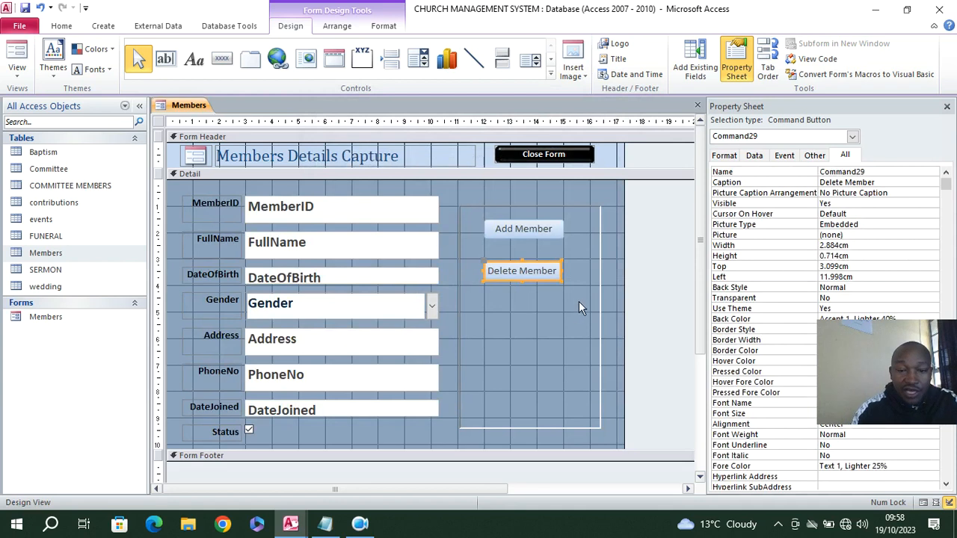
Fill the Add Member and Delete Member buttons with dark red (Accent 2, Darker 25%) and make their text white
left_click_drag(551, 312, 521, 226)
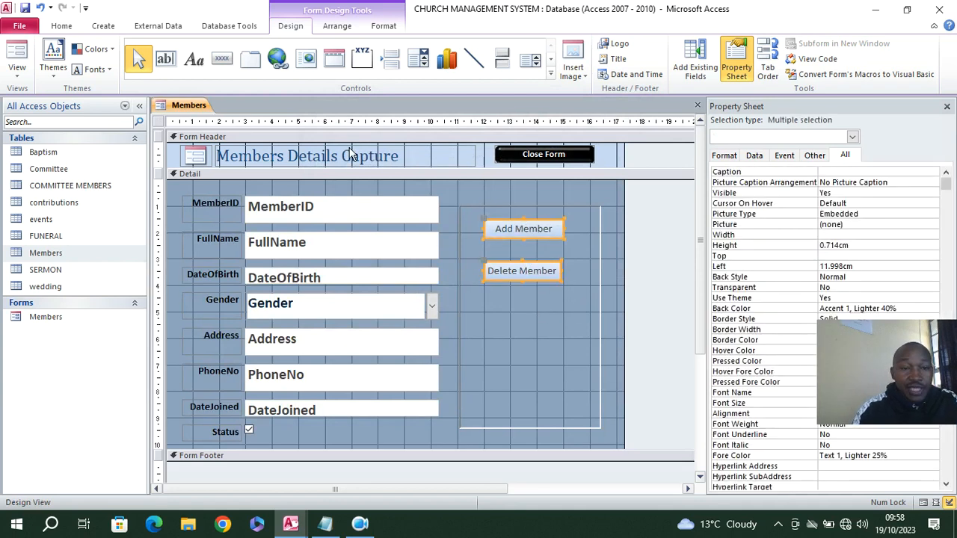
left_click(383, 26)
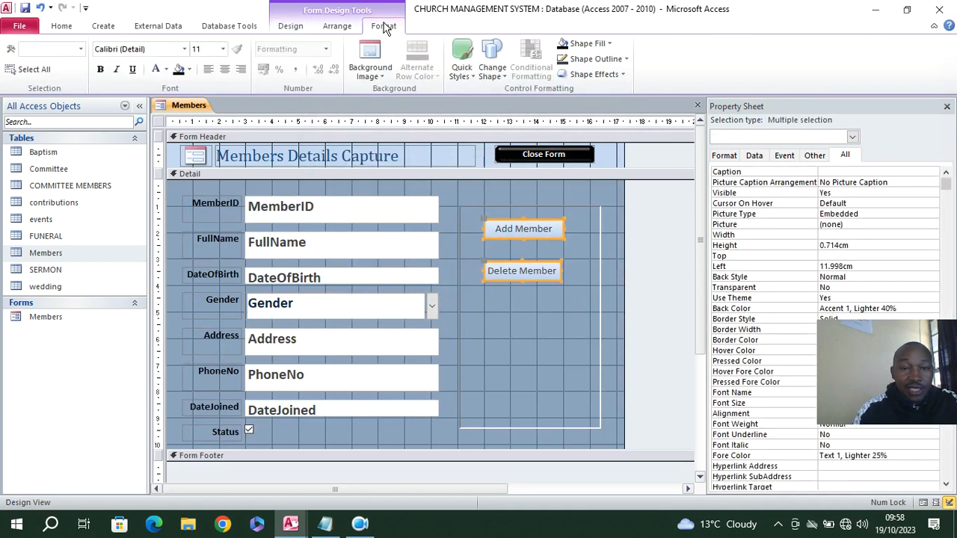
left_click(603, 45)
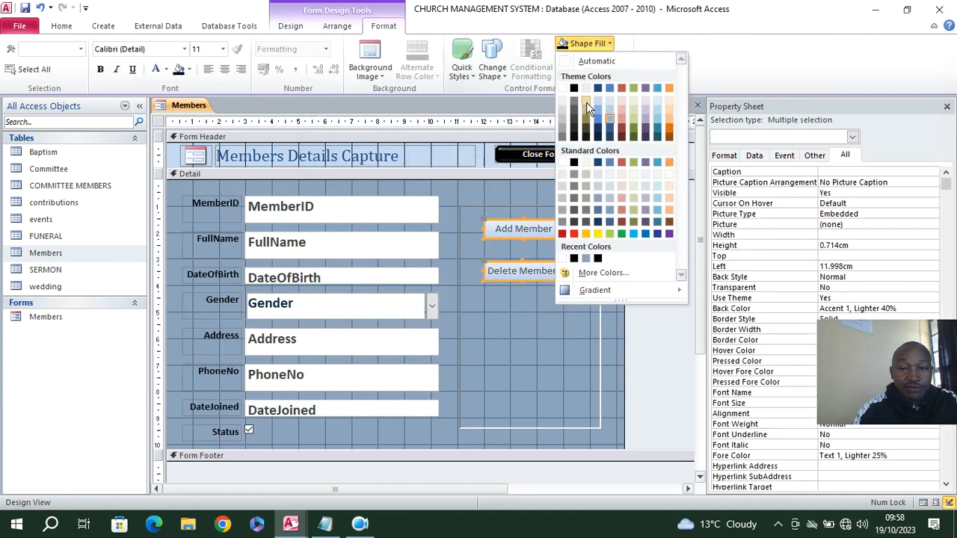
left_click(621, 126)
left_click(158, 71)
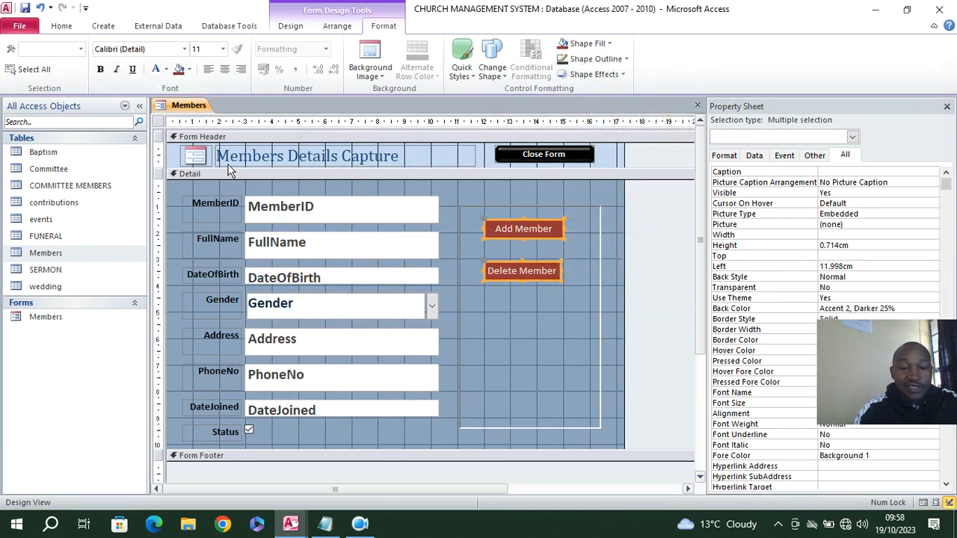
Check the red buttons in Form View and return to Design View
left_click(61, 25)
left_click(27, 51)
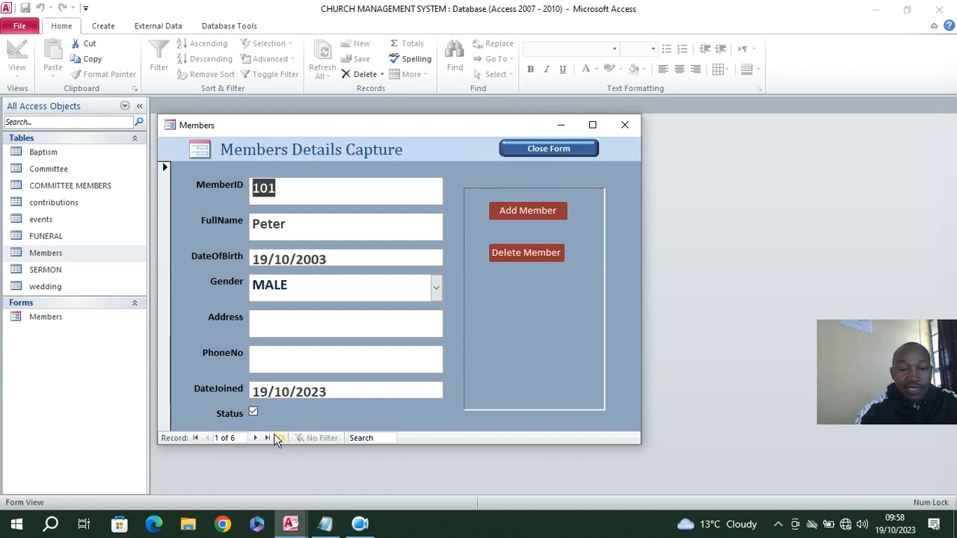
right_click(315, 131)
left_click(370, 222)
Add a command button about 3 cm wide below Delete Member with the Go To Next Record action, captioned "Next Member"
left_click(221, 58)
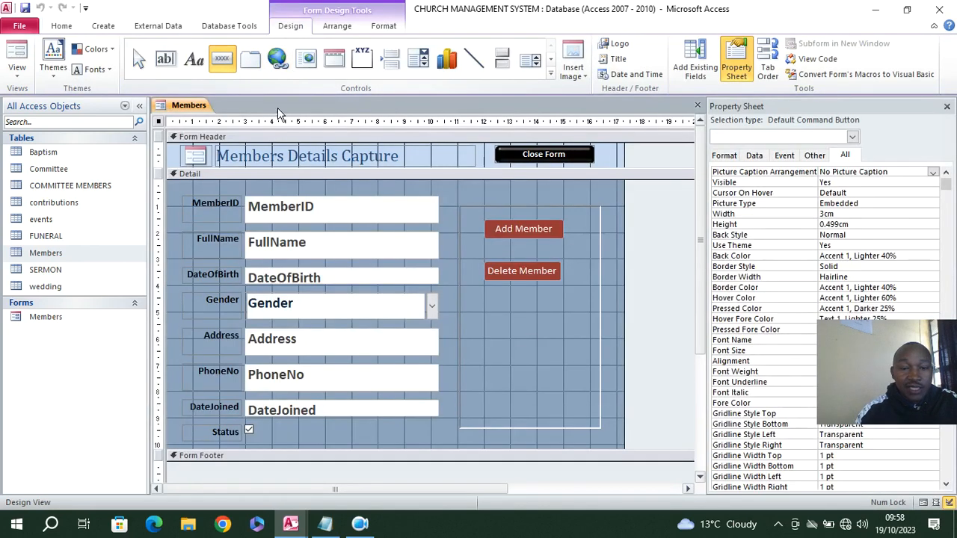
left_click_drag(484, 315, 567, 338)
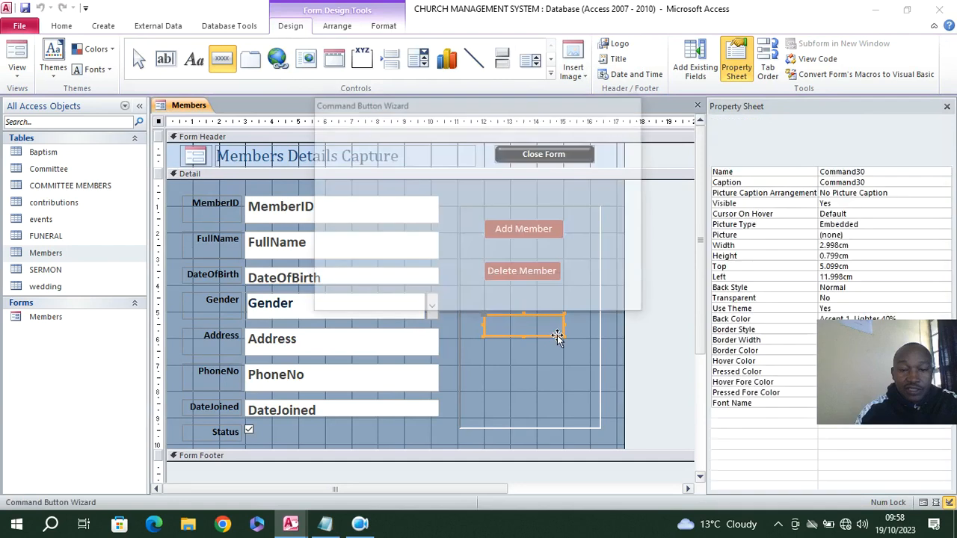
left_click(553, 232)
left_click(546, 297)
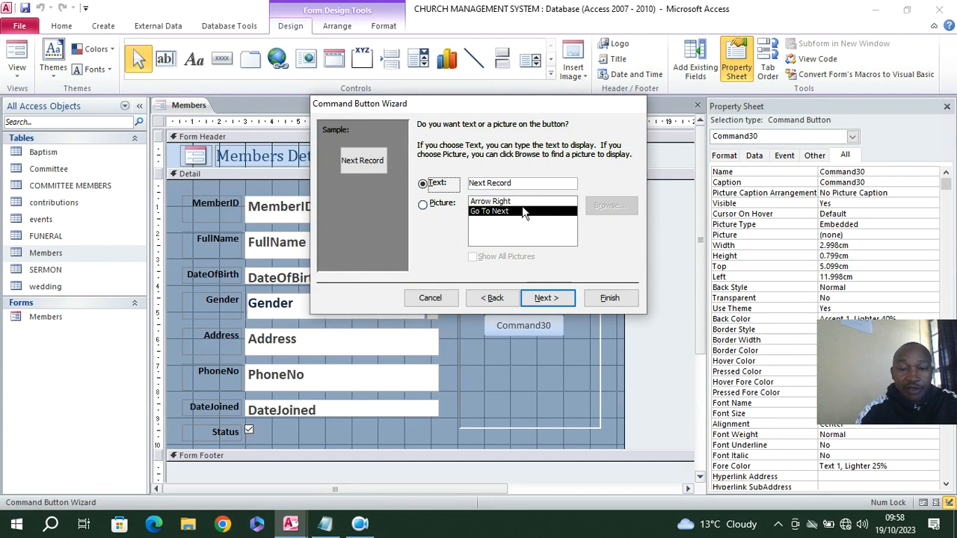
left_click(532, 184)
key("BackSpace")
key("BackSpace")
key("BackSpace")
key("BackSpace")
key("BackSpace")
key("BackSpace")
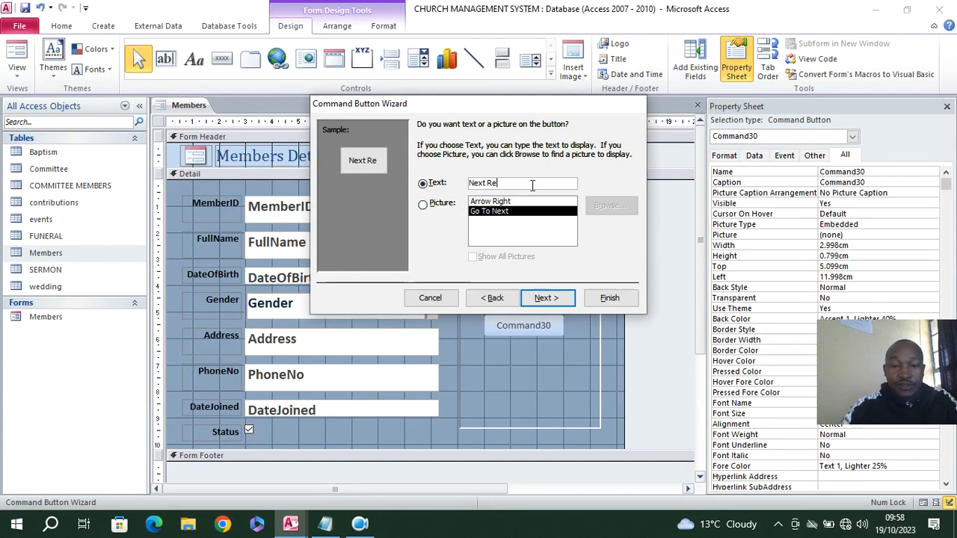
type("Member")
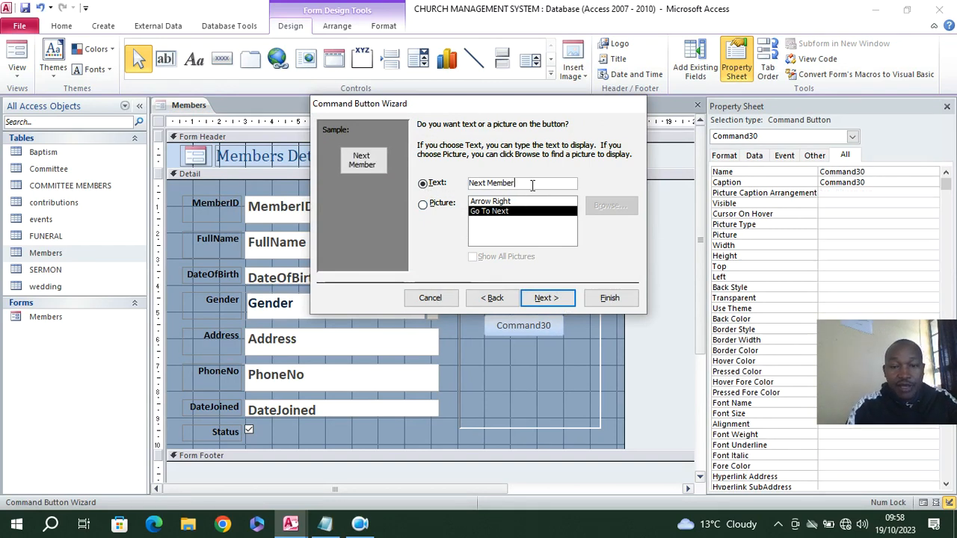
left_click(606, 298)
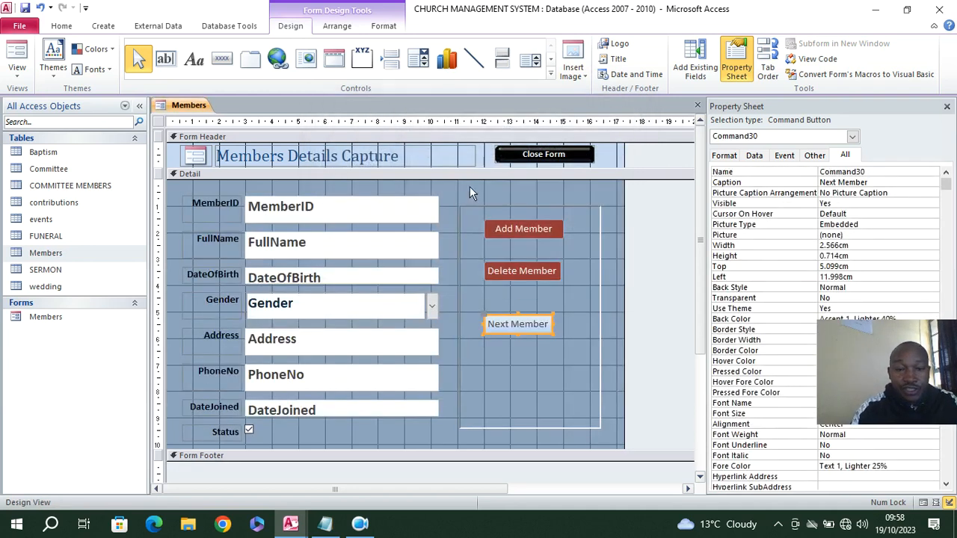
Add a command button about 3.2 cm wide below Next Member with the Go To Previous Record action, captioned "Previous Member"
left_click(221, 58)
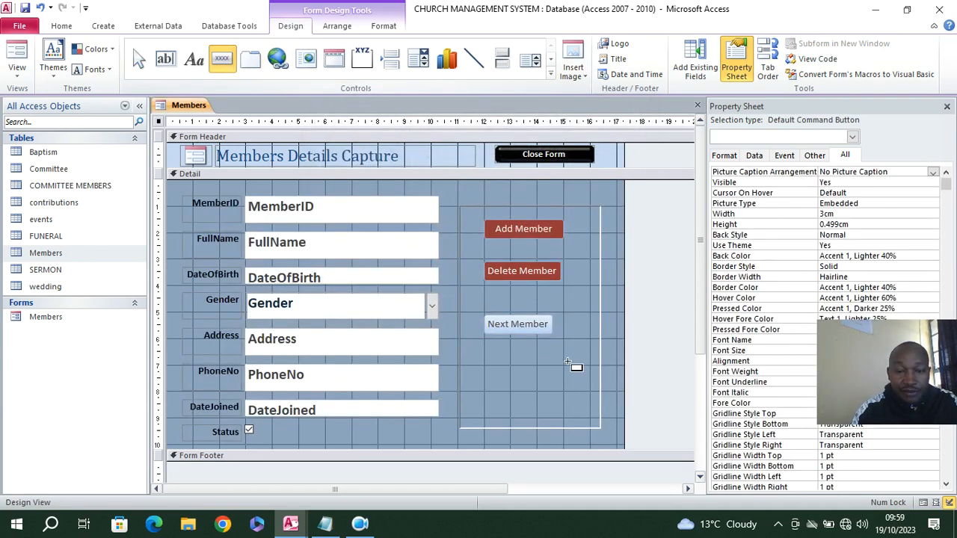
left_click_drag(482, 343, 566, 367)
left_click(574, 242)
left_click(546, 298)
left_click(440, 184)
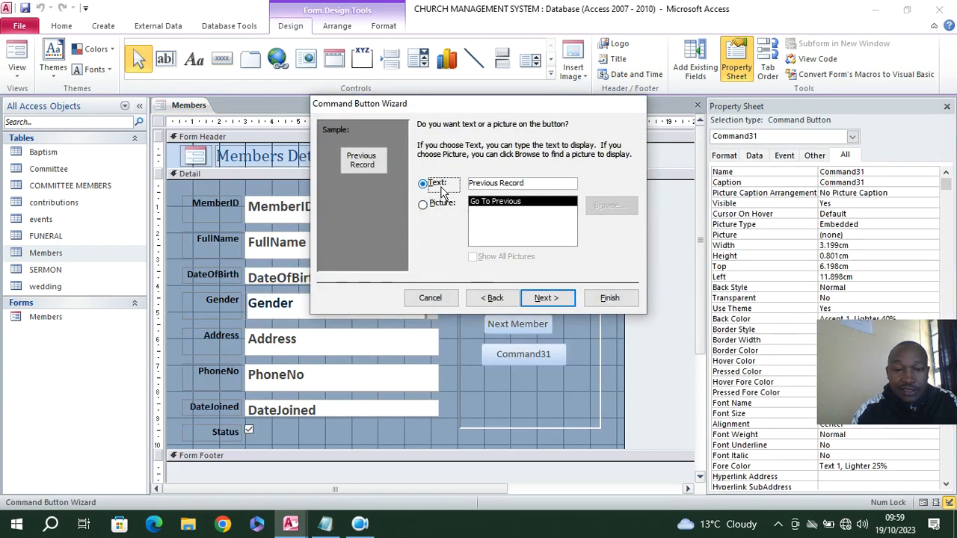
left_click(542, 183)
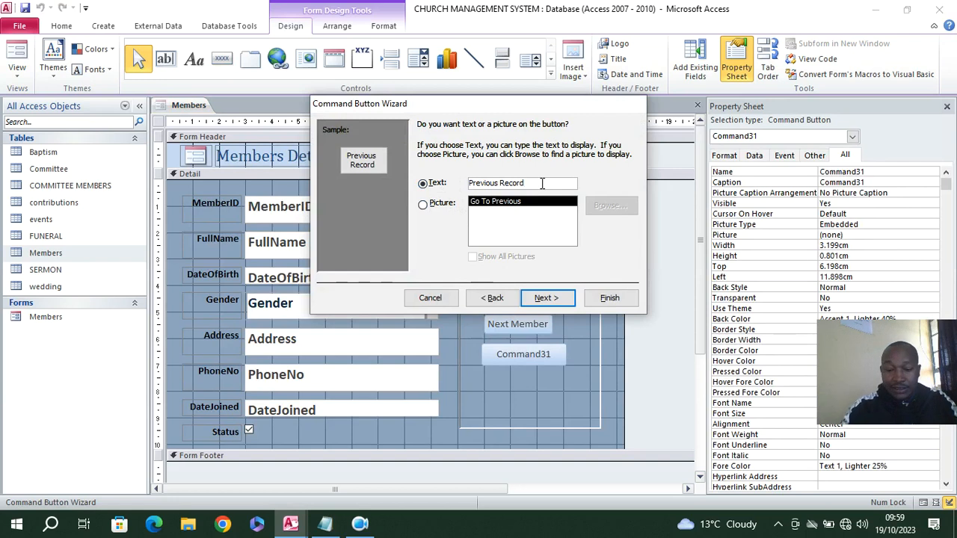
key("BackSpace")
key("BackSpace")
key("BackSpace")
key("BackSpace")
key("BackSpace")
key("BackSpace")
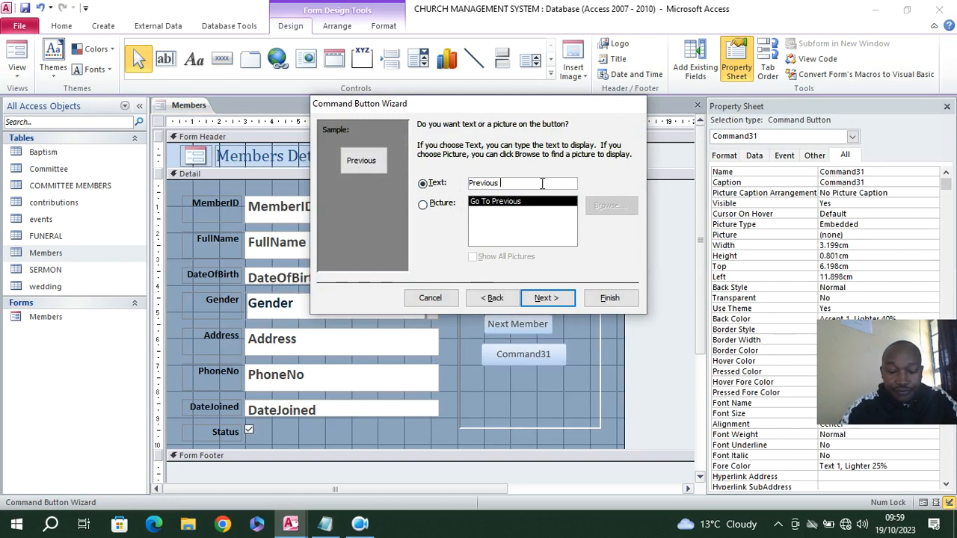
type("Mem")
type("ber")
key("BackSpace")
type("er")
left_click(546, 298)
left_click(609, 298)
Widen the Next Member button so its outer edge lines up with the Previous Member button
left_click(543, 325)
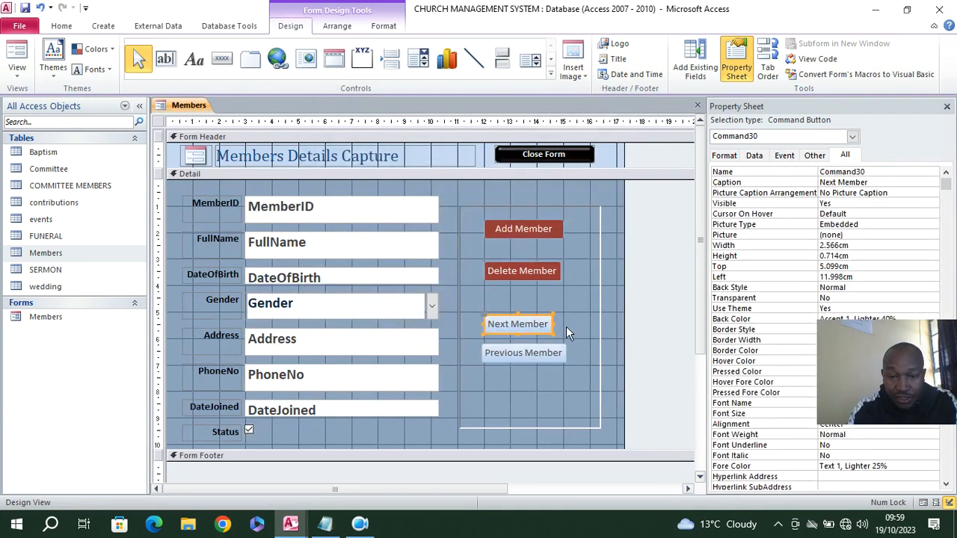
left_click_drag(553, 324, 566, 324)
left_click(554, 389)
Fill the Next Member and Previous Member buttons with green (#22B14C) and make their text bold and white
left_click_drag(532, 386, 524, 327)
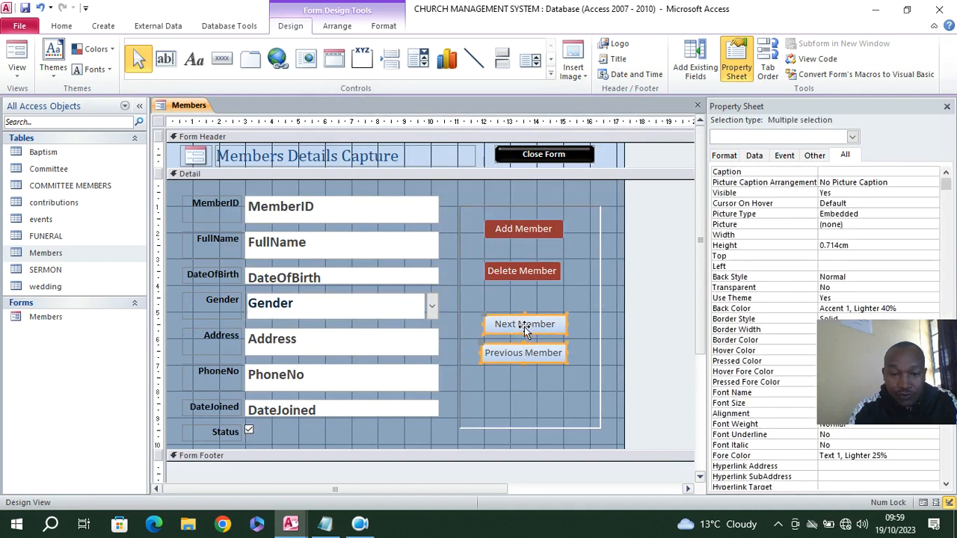
left_click(383, 27)
left_click(586, 44)
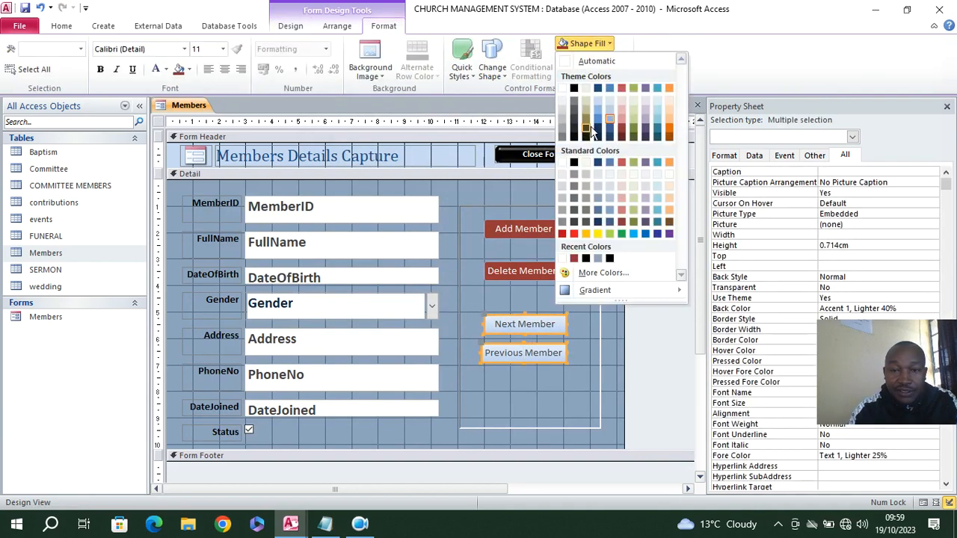
left_click(624, 233)
left_click(100, 70)
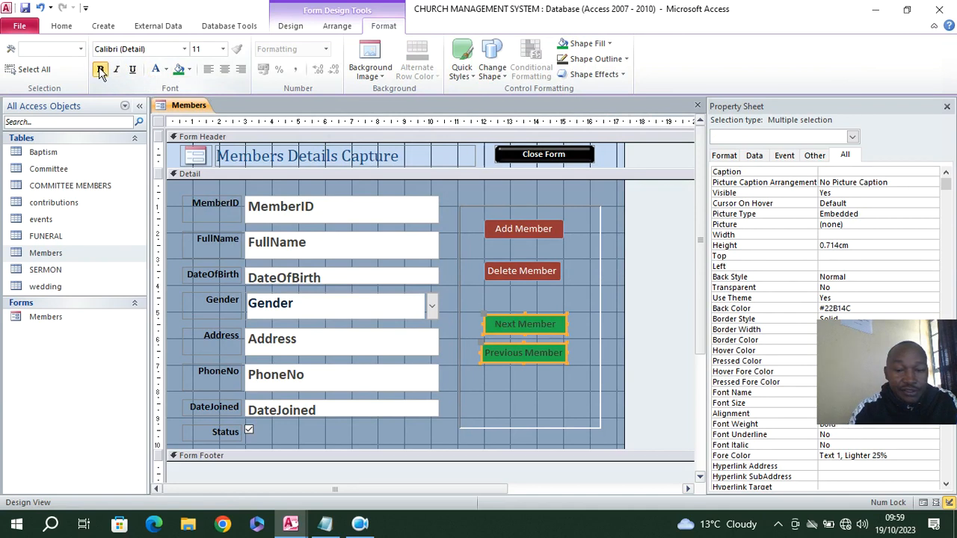
left_click(156, 69)
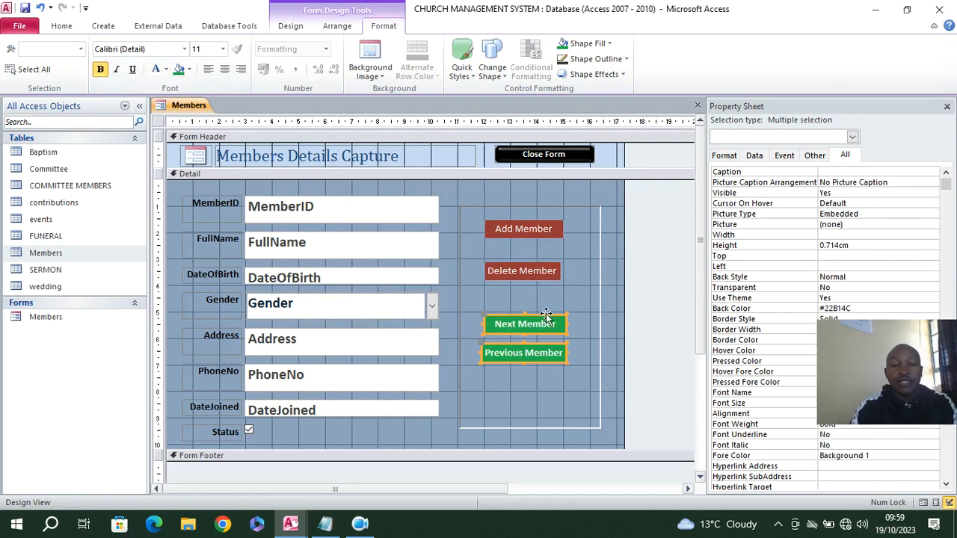
Set the Members form's Navigation Buttons and Record Selectors properties to No
left_click(159, 124)
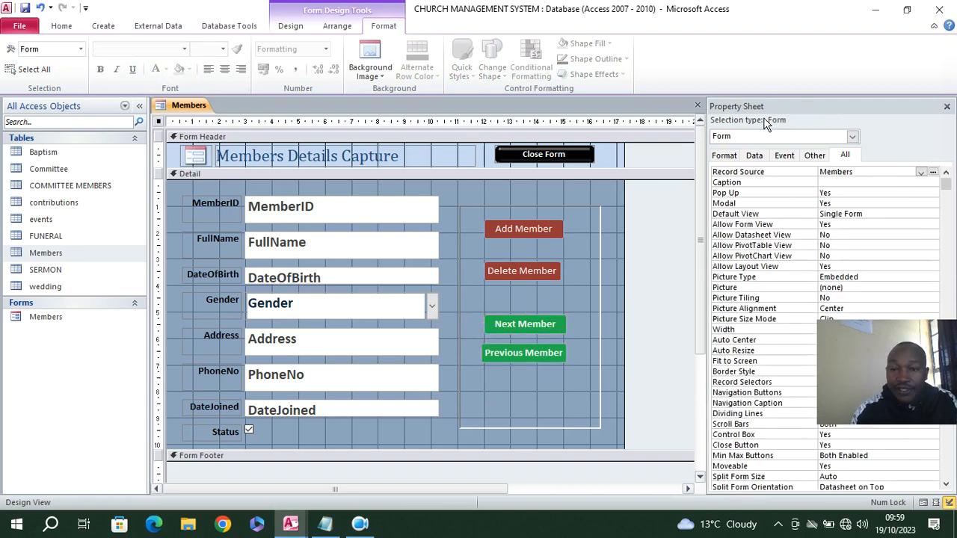
left_click_drag(757, 105, 604, 21)
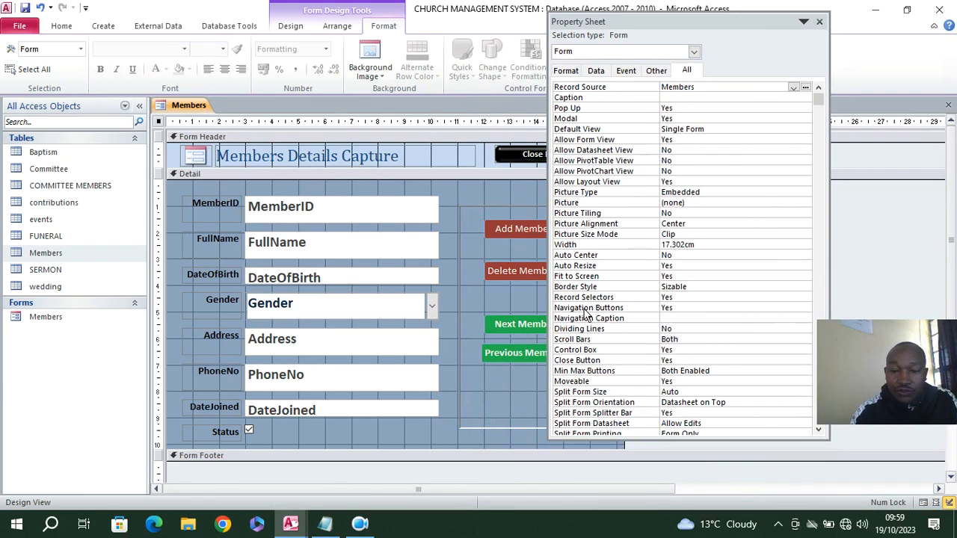
double_click(682, 308)
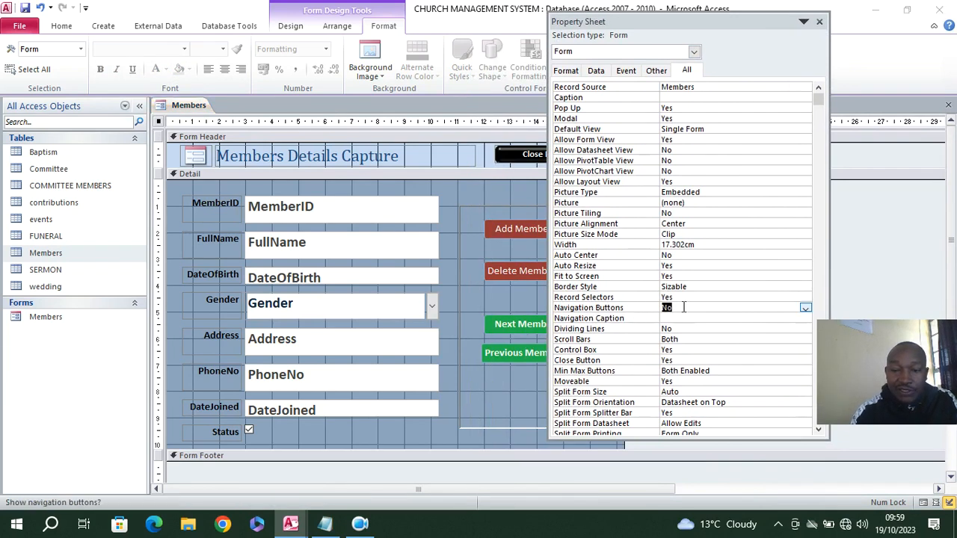
left_click(679, 297)
double_click(681, 297)
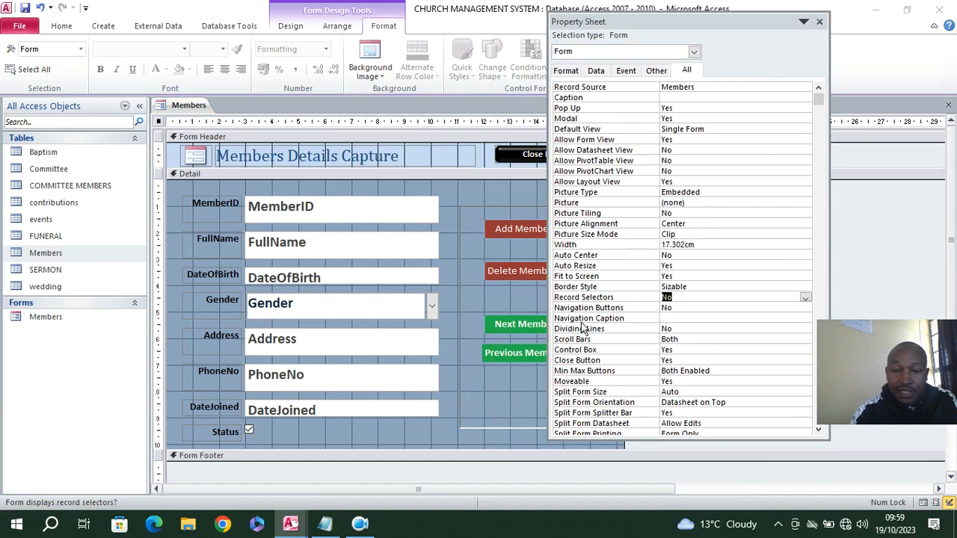
Set the Members form's Close Button and Control Box properties to No, and Min Max Buttons to None
double_click(679, 359)
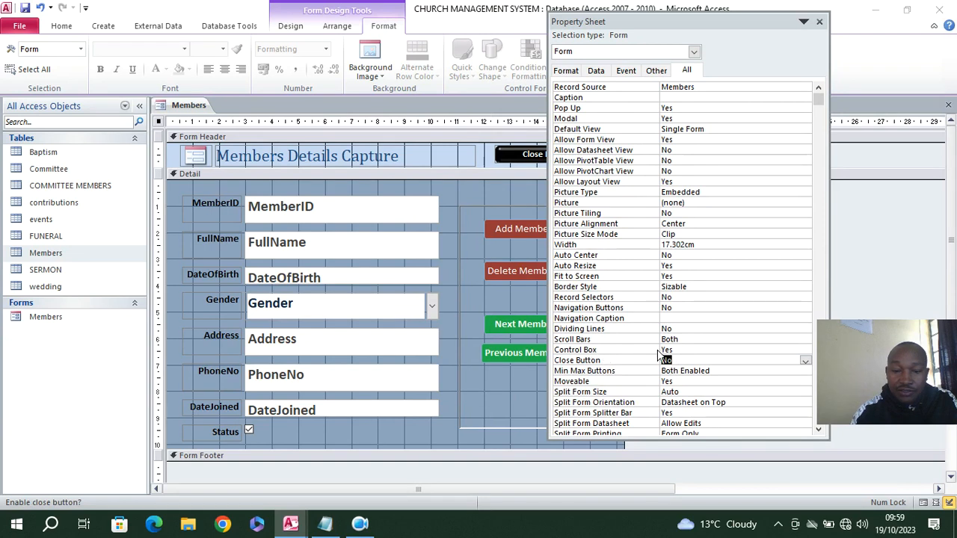
double_click(680, 350)
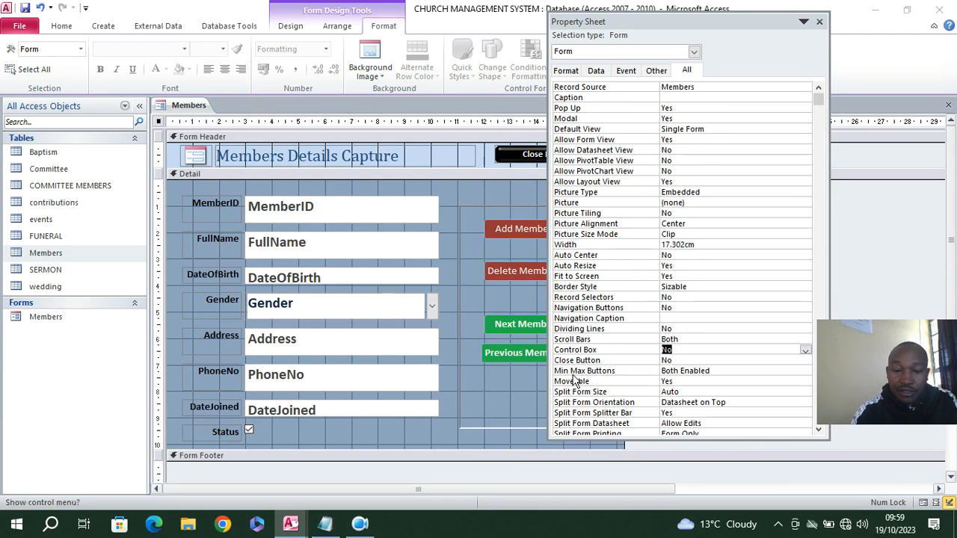
left_click(733, 372)
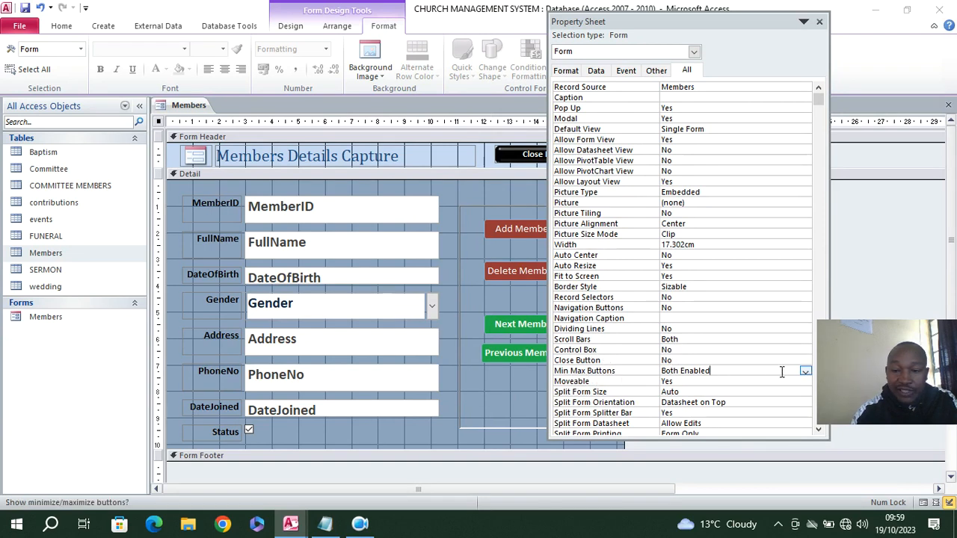
left_click(803, 373)
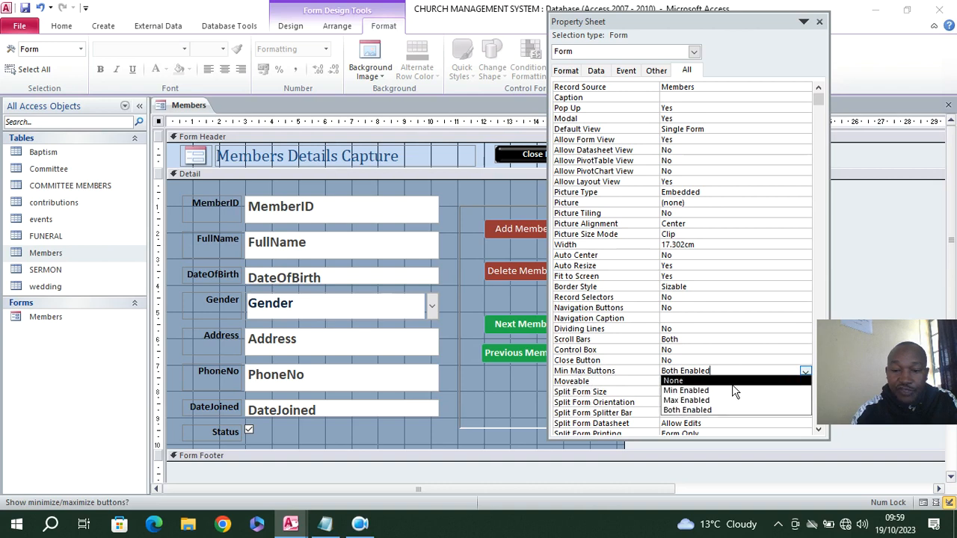
left_click(699, 382)
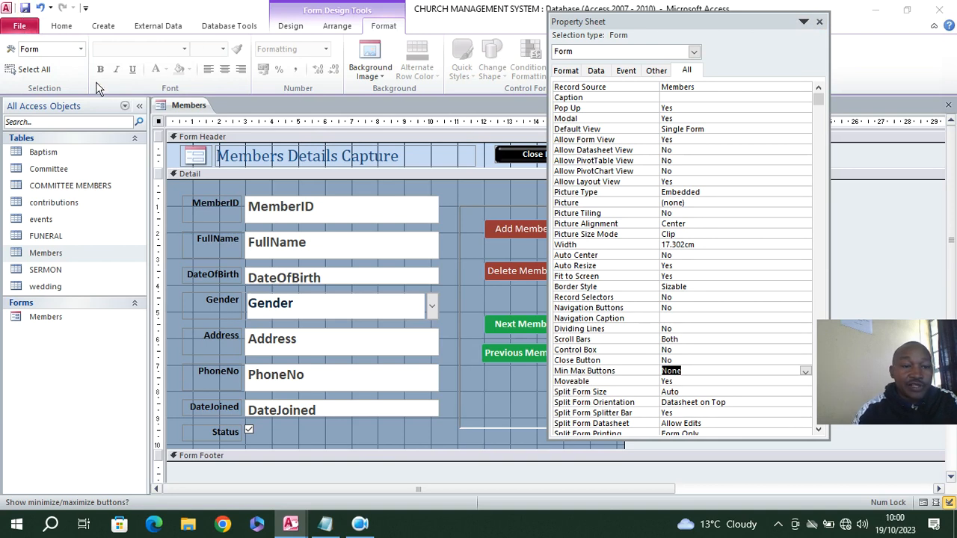
Open the Members form to check its window, then exit it with its own Close Form button and confirm
left_click(43, 318)
double_click(43, 316)
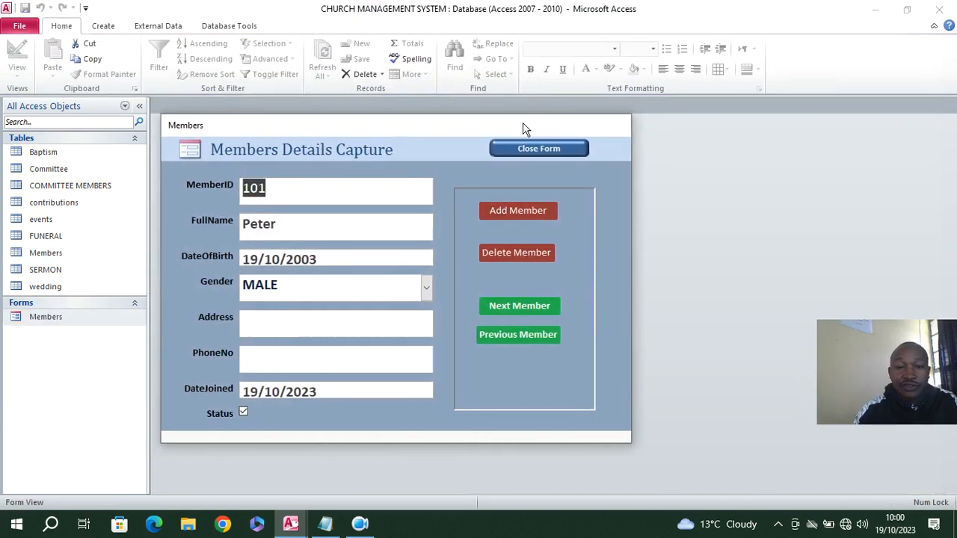
left_click_drag(340, 137, 347, 88)
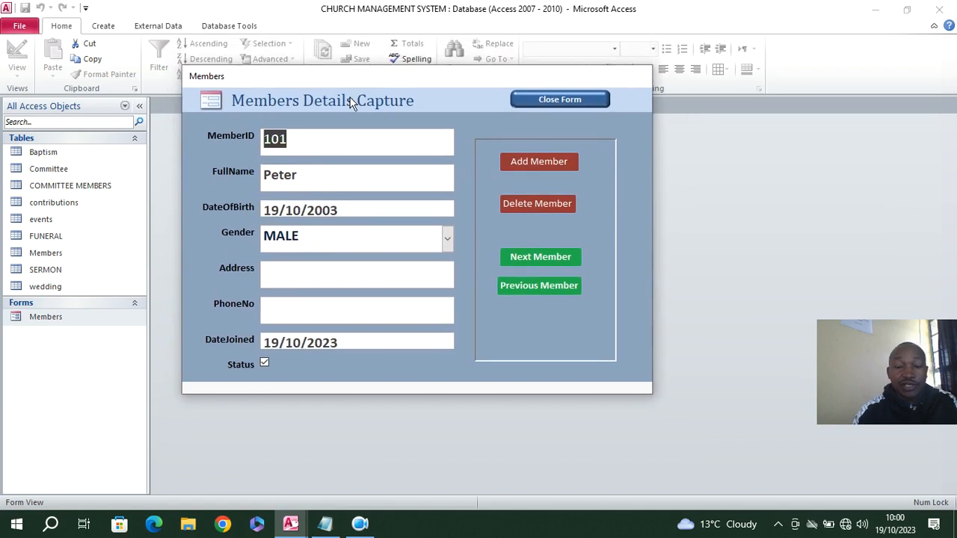
left_click(556, 101)
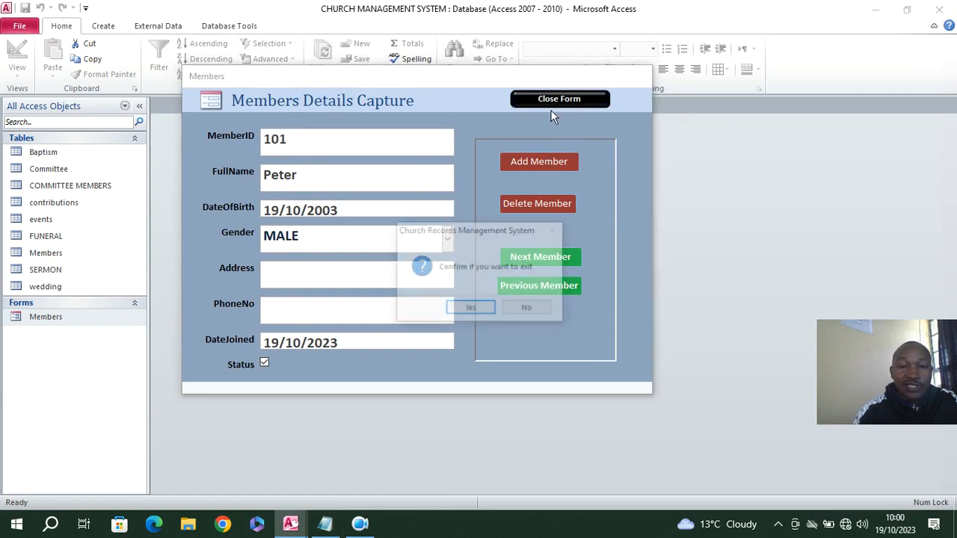
left_click(472, 314)
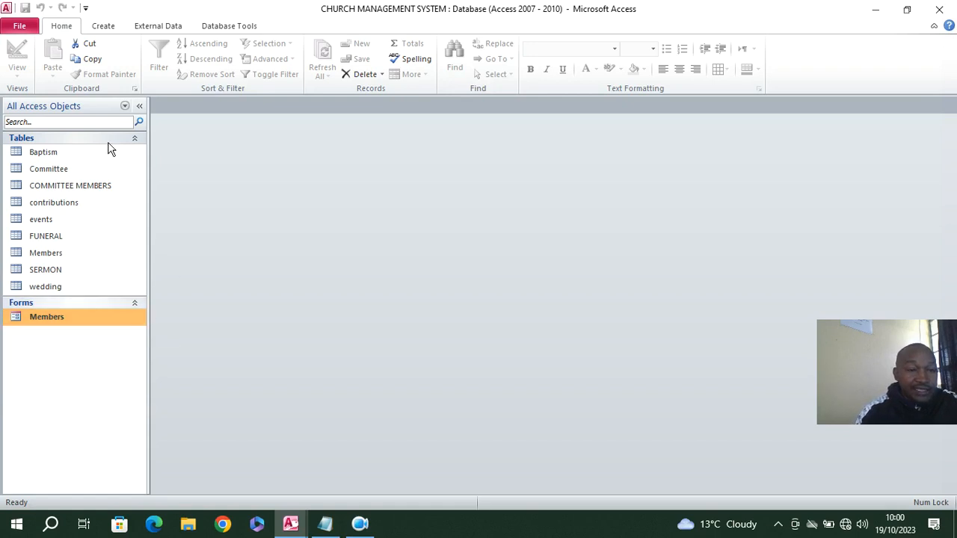
Create a form from the Baptism table, switch it to Design View, and close the Property Sheet
left_click(50, 155)
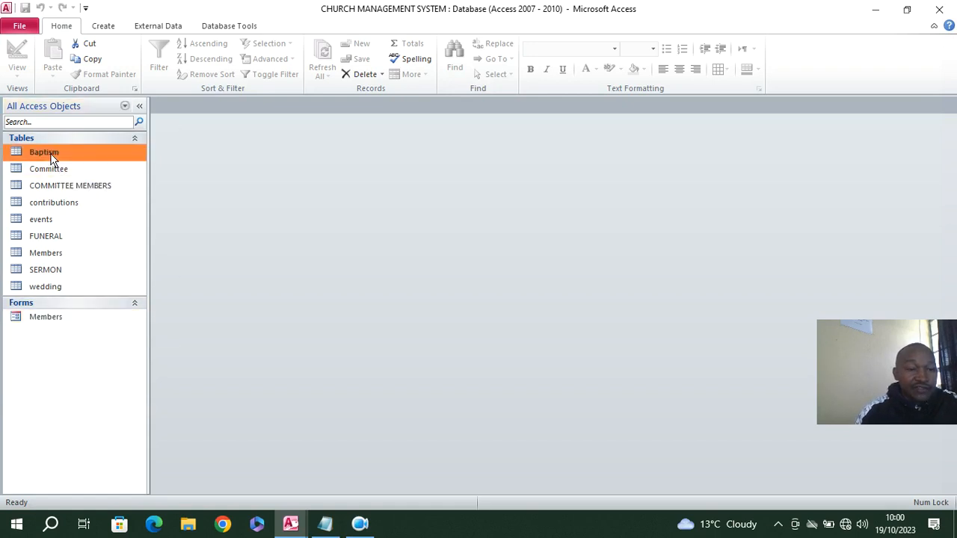
left_click(105, 27)
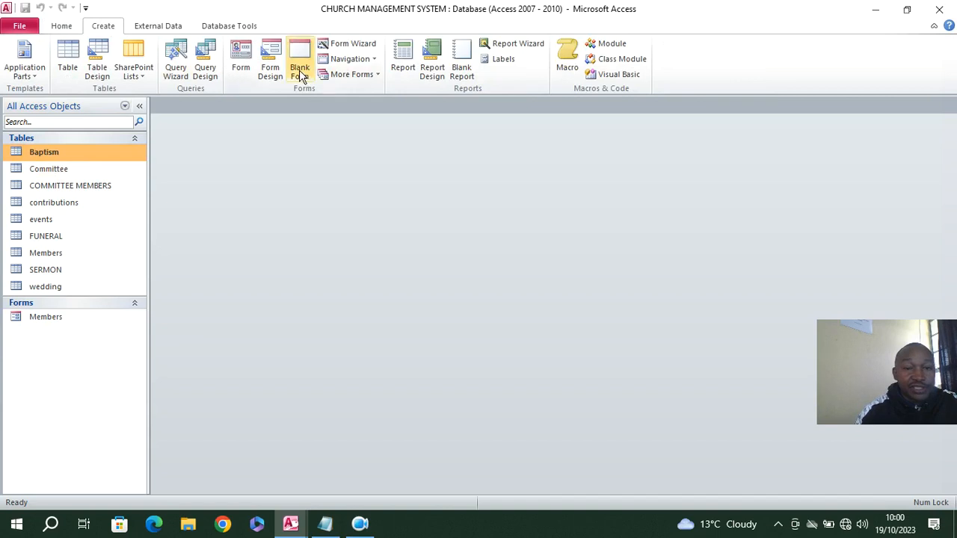
left_click(240, 60)
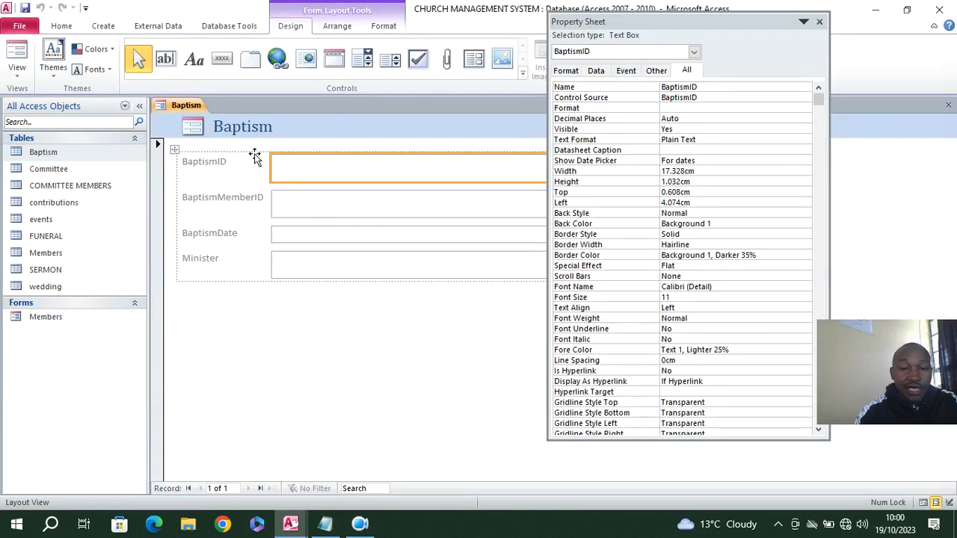
right_click(304, 116)
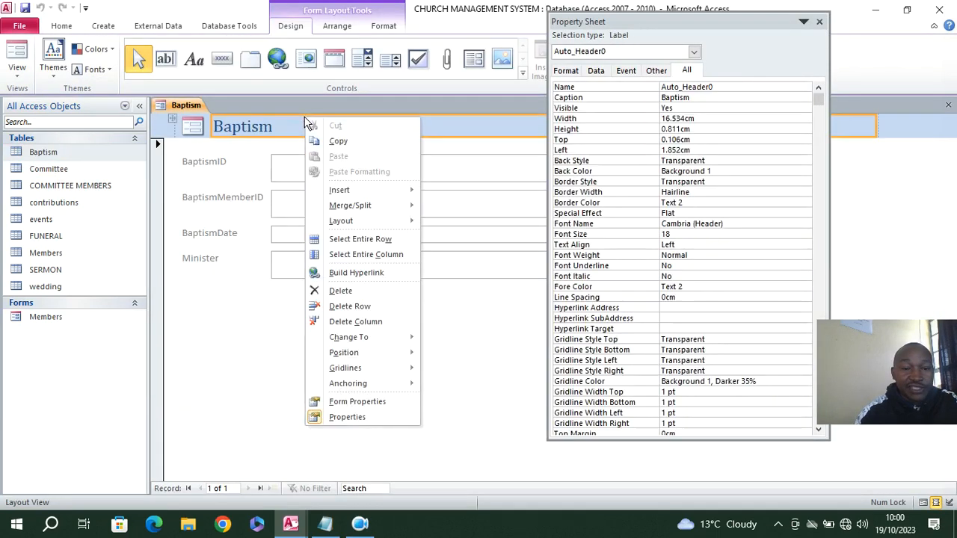
right_click(181, 106)
left_click(221, 202)
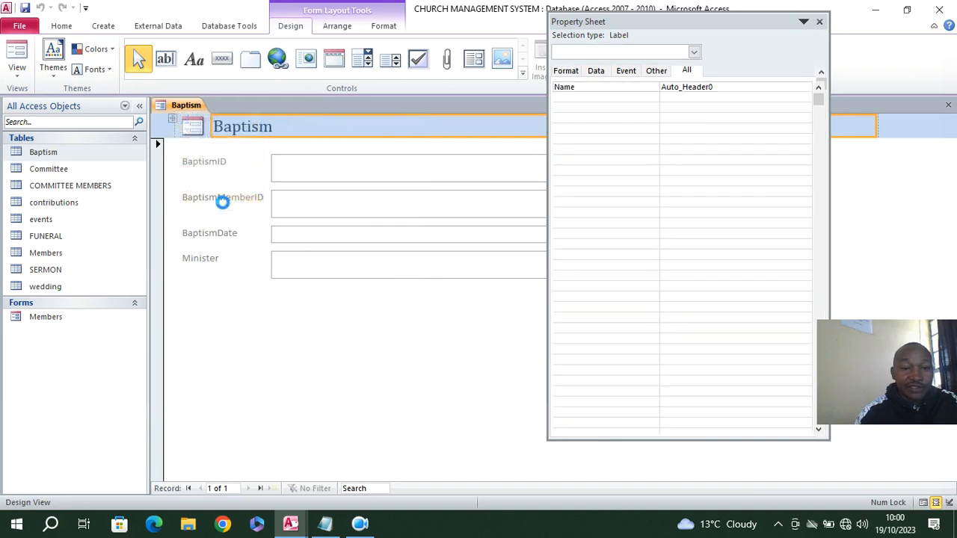
left_click_drag(661, 24, 761, 81)
left_click(916, 72)
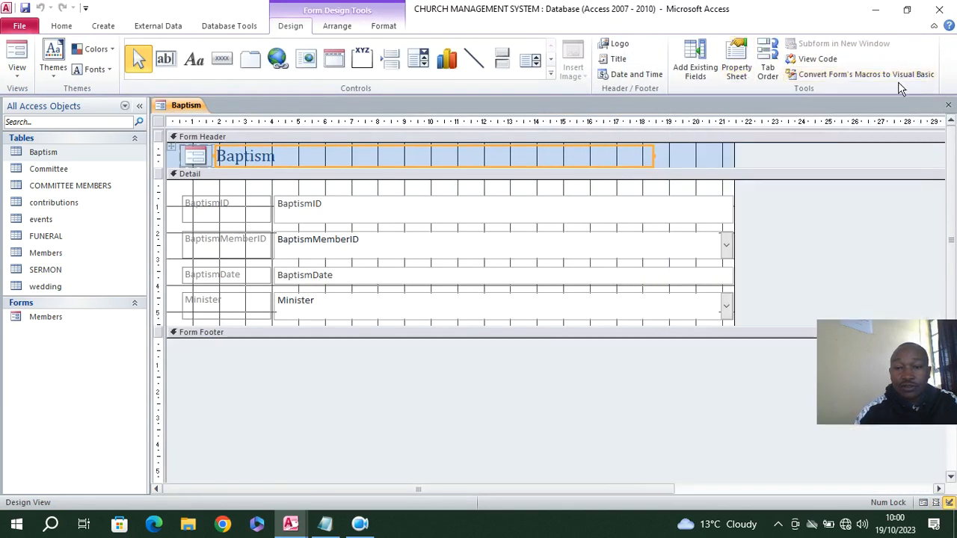
Narrow the Baptism title label in the form header to about 4.8 cm wide
left_click(652, 155)
left_click(671, 158)
left_click(653, 160)
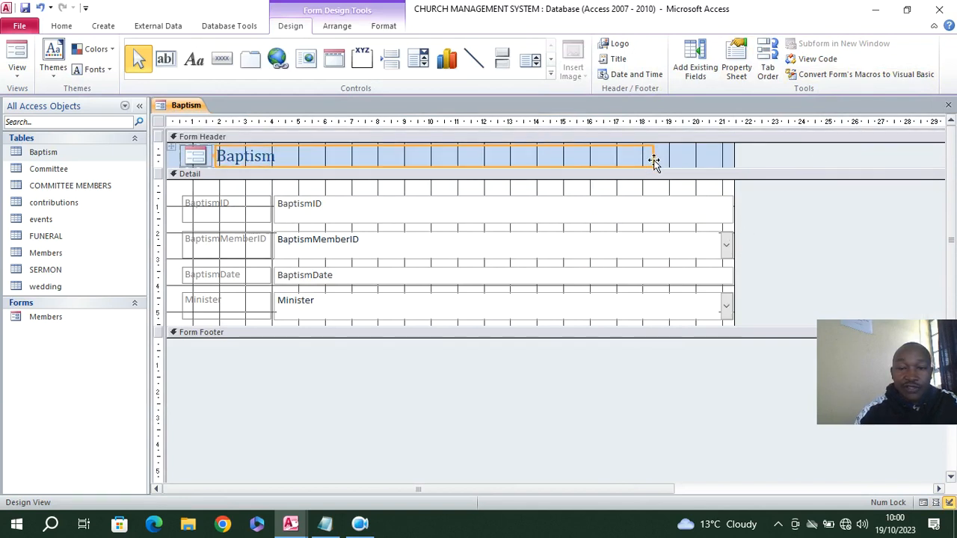
left_click_drag(650, 155, 342, 155)
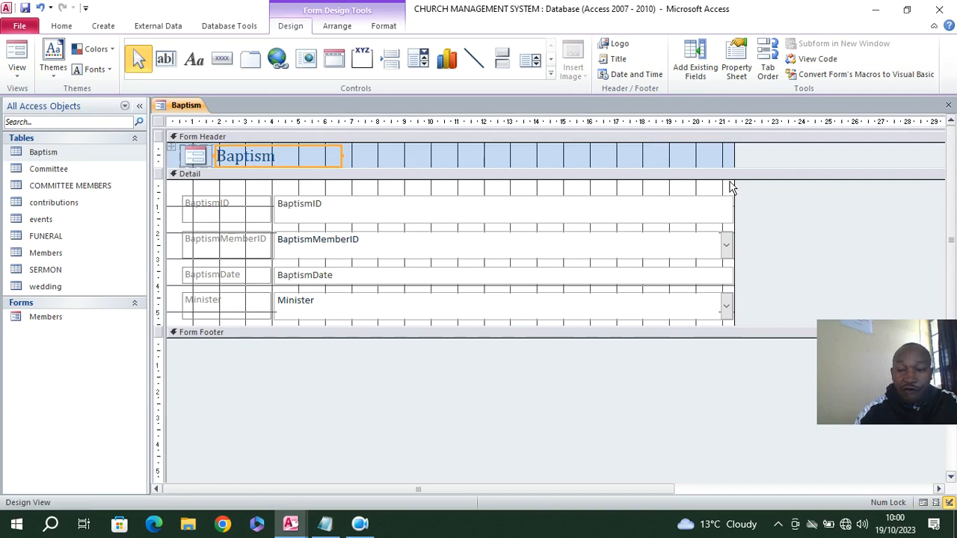
Narrow the Baptism field boxes to about 6.8 cm and reduce the form's width to about 11.2 cm
left_click_drag(701, 192, 408, 302)
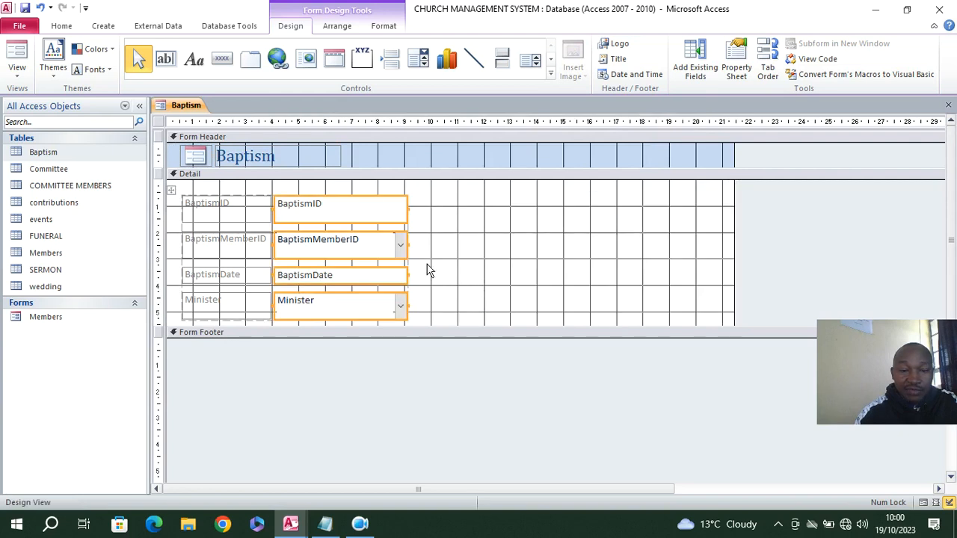
left_click_drag(410, 242, 448, 248)
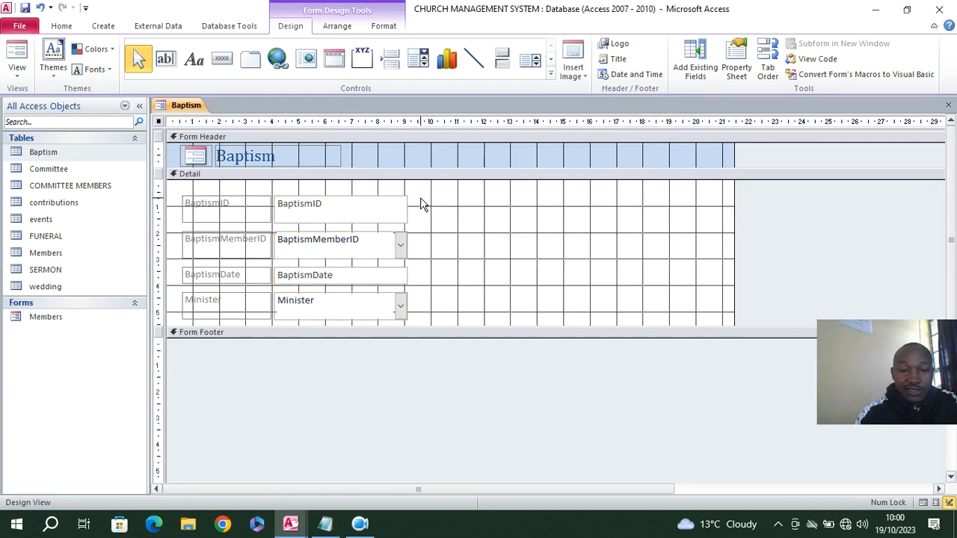
left_click_drag(416, 314, 455, 244)
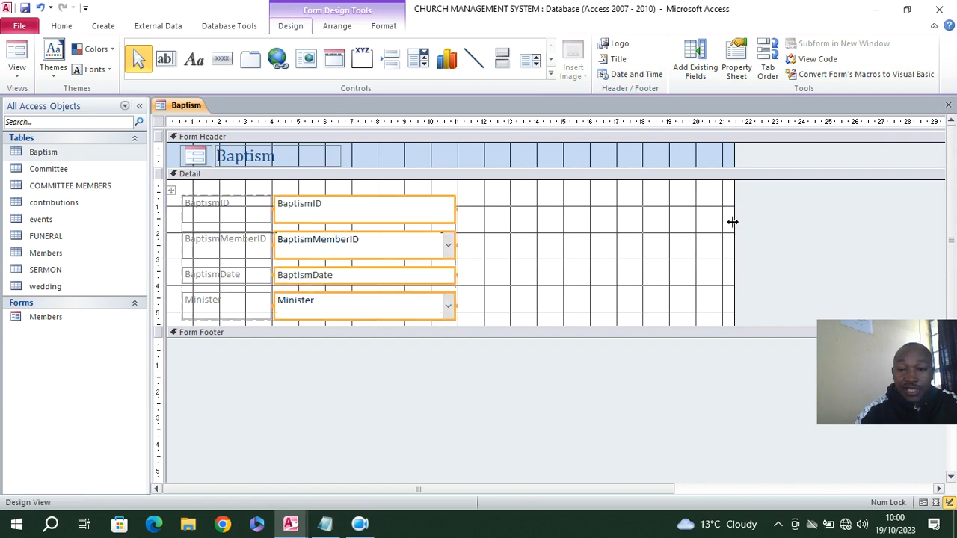
left_click_drag(737, 222, 460, 257)
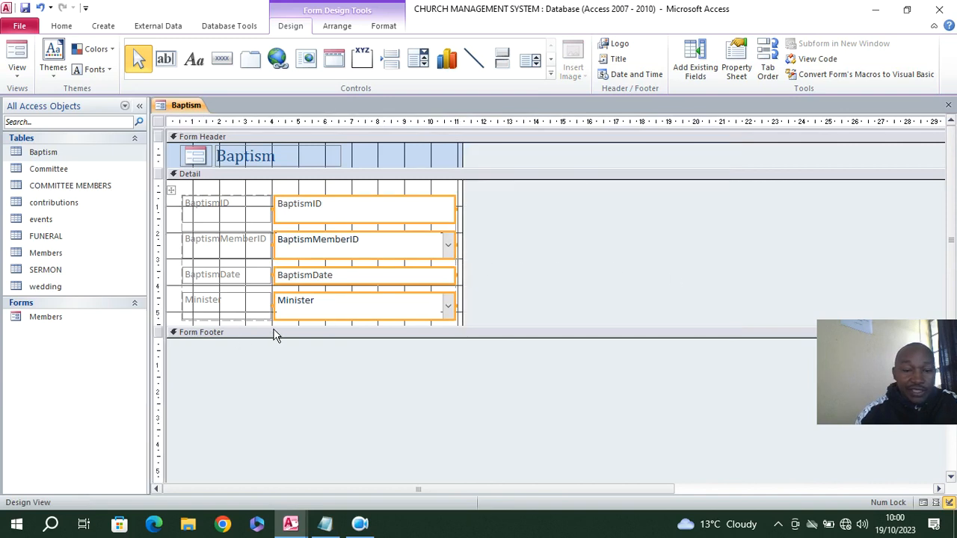
Move all Baptism labels and fields into the upper-left corner of the Detail section and extend the section to about 5.9 cm tall
left_click_drag(310, 323, 314, 361)
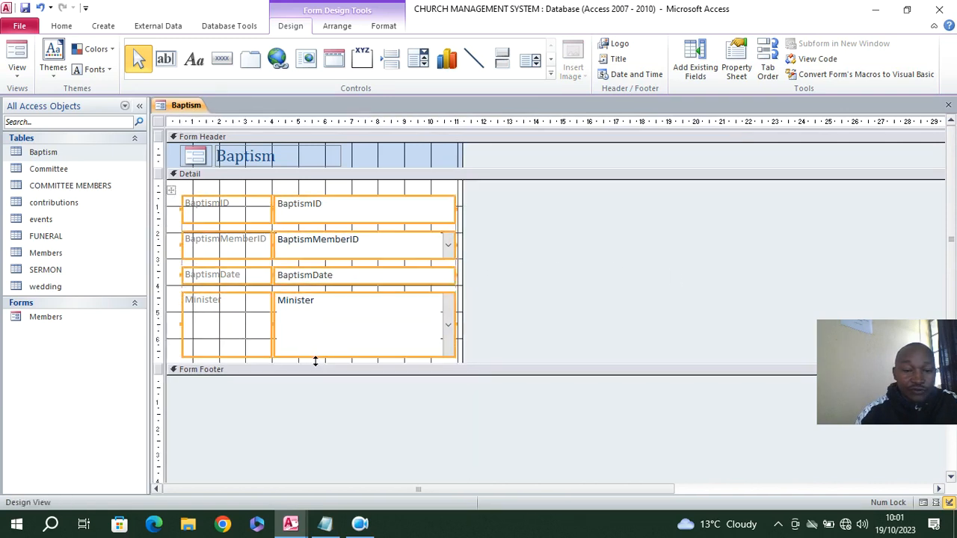
left_click(40, 7)
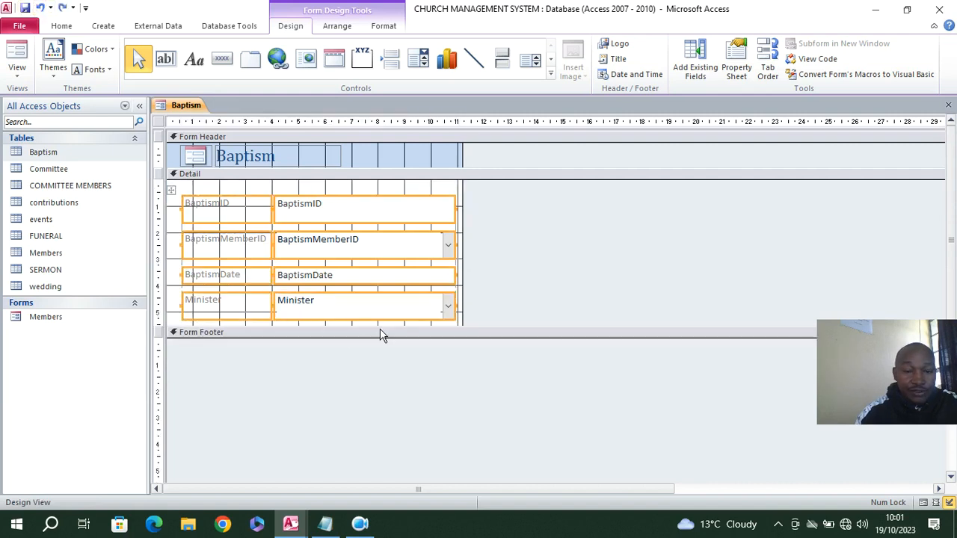
left_click_drag(388, 187, 235, 312)
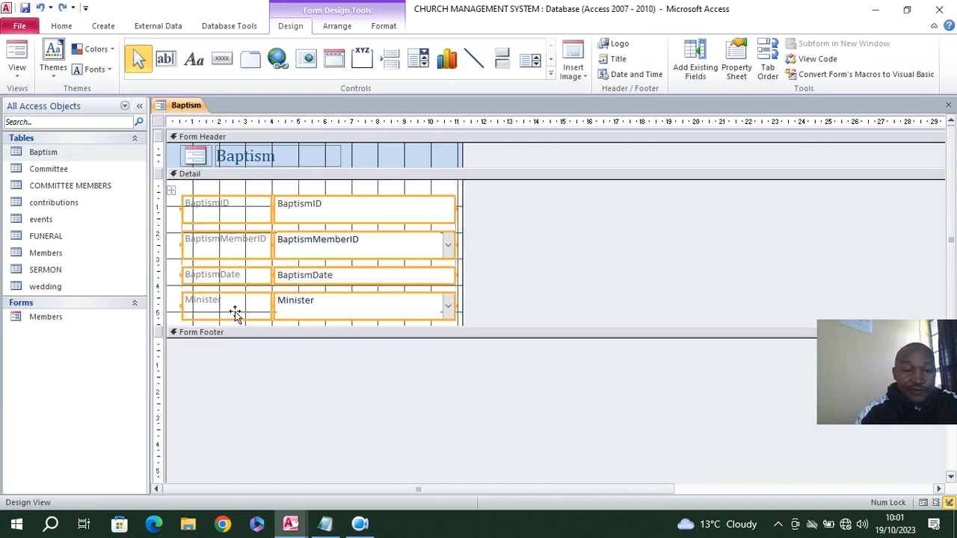
left_click_drag(234, 231, 219, 216)
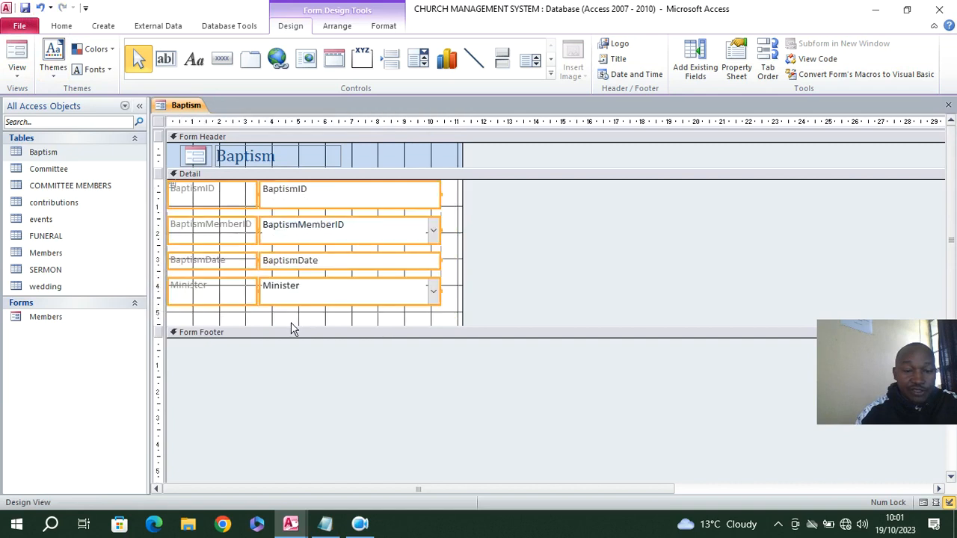
left_click_drag(291, 330, 292, 340)
Show the Baptism form's properties and set Pop Up and Modal to Yes
left_click(163, 121)
left_click(737, 66)
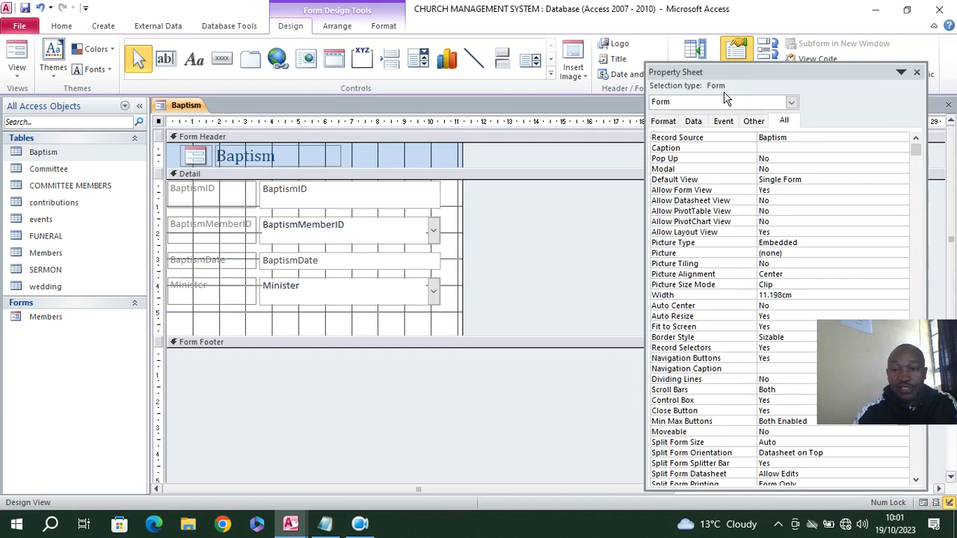
double_click(814, 159)
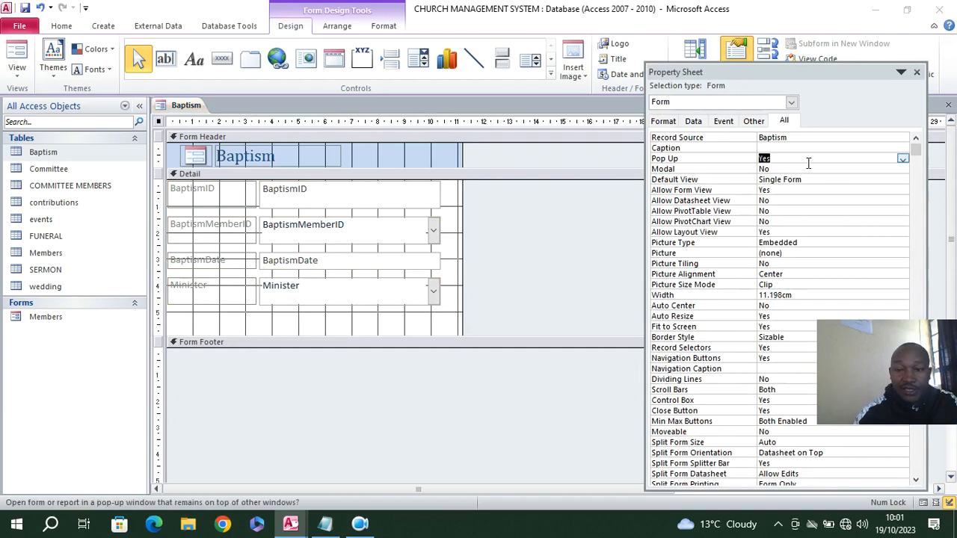
left_click(802, 169)
double_click(816, 166)
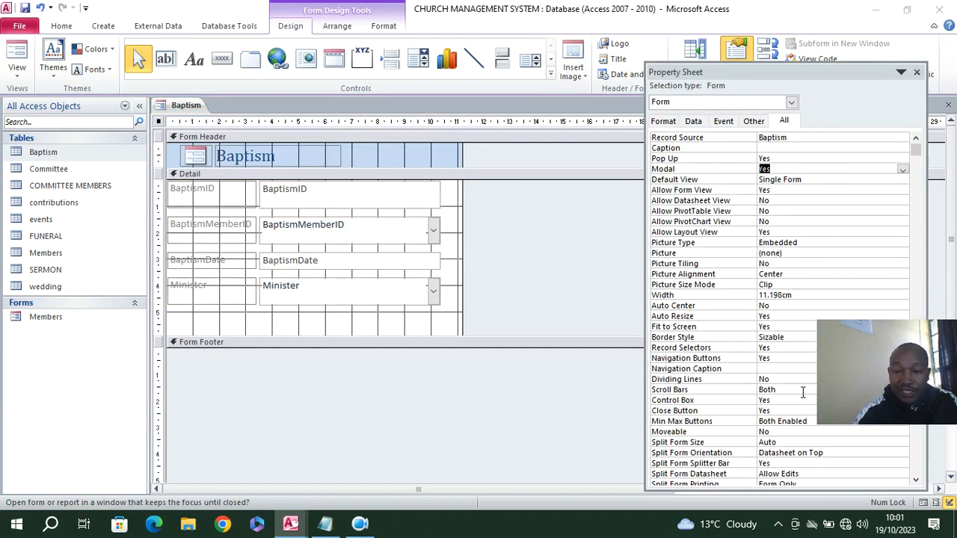
Set the Baptism form's Record Selectors and Navigation Buttons to No, and Scroll Bars to Neither
left_click_drag(695, 72, 579, 56)
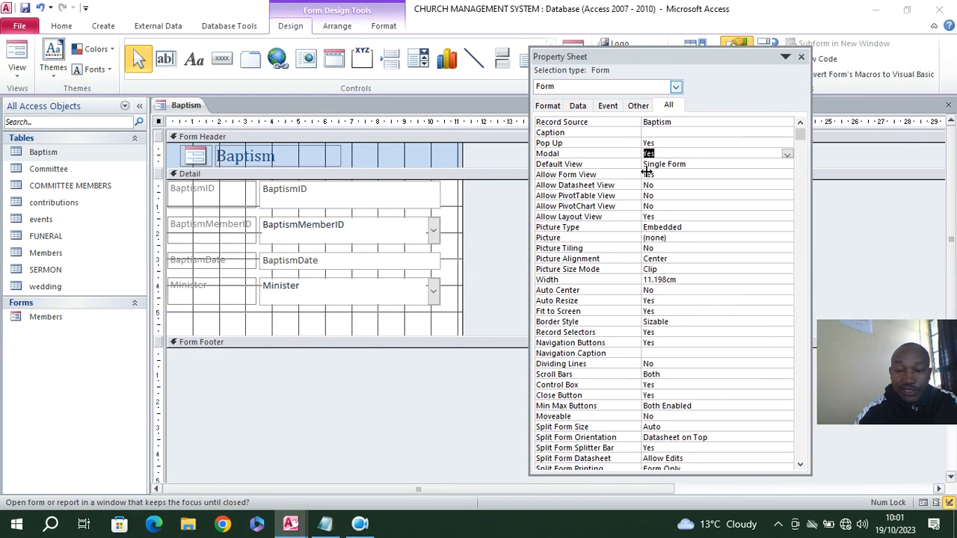
double_click(660, 333)
double_click(668, 342)
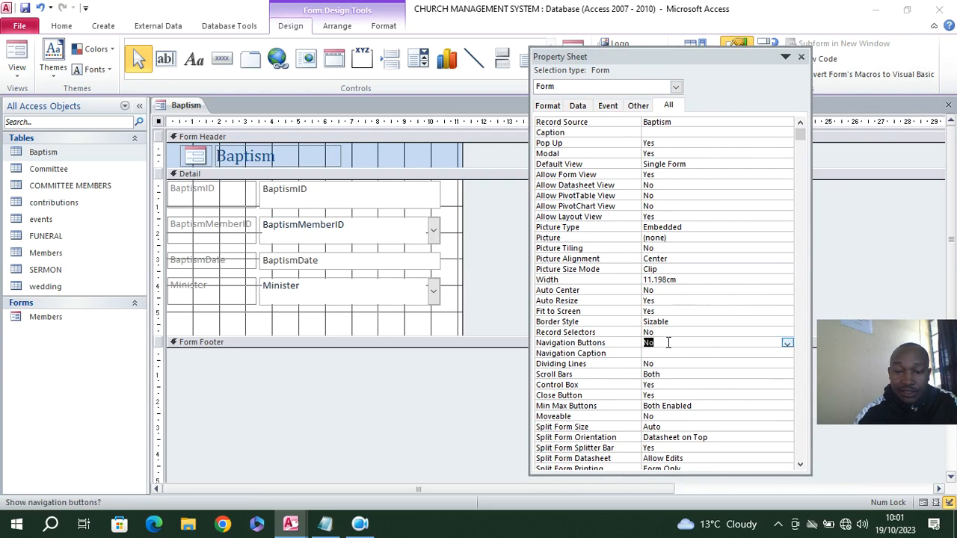
double_click(682, 374)
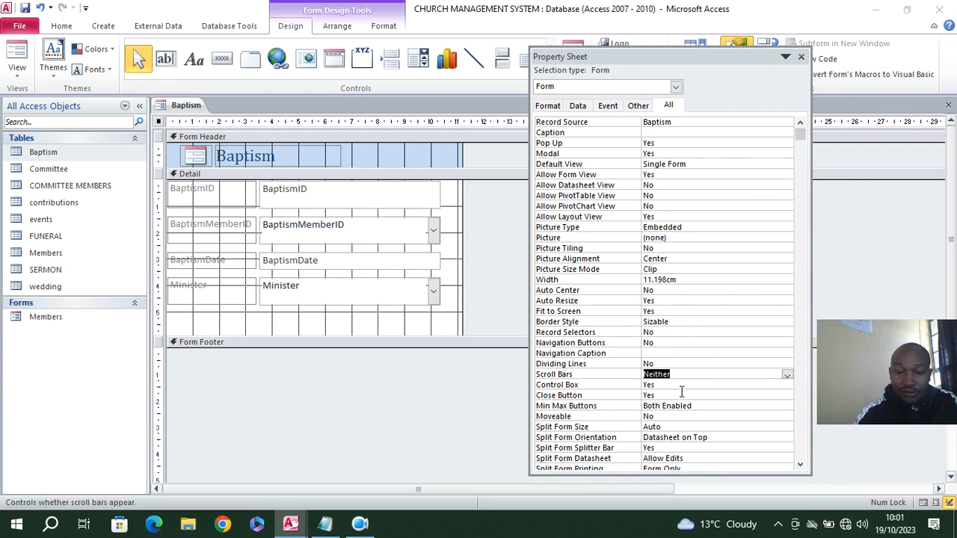
Set the form's Control Box and Close Button to No and Min Max Buttons to None, and save the form as Baptism
double_click(682, 386)
double_click(681, 396)
left_click(704, 406)
left_click(789, 408)
left_click(708, 417)
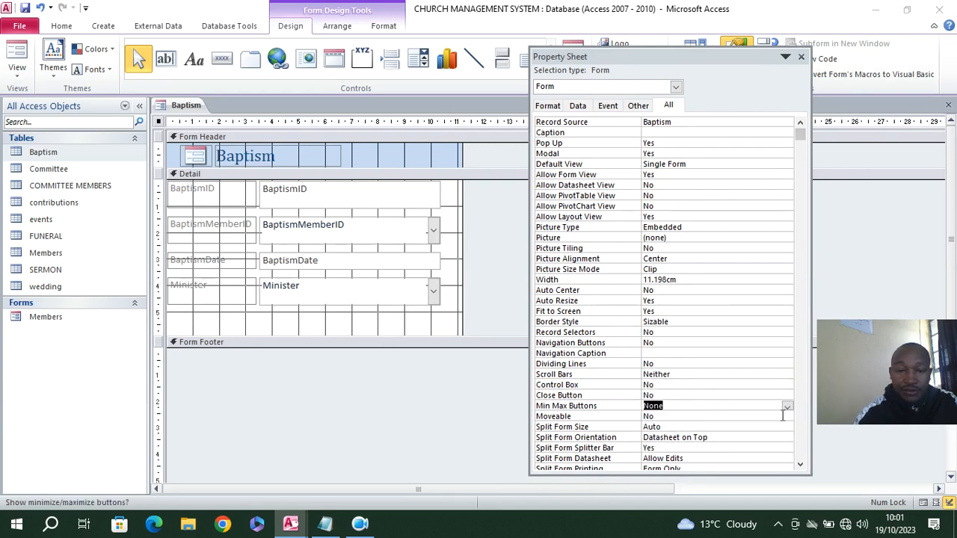
left_click(25, 8)
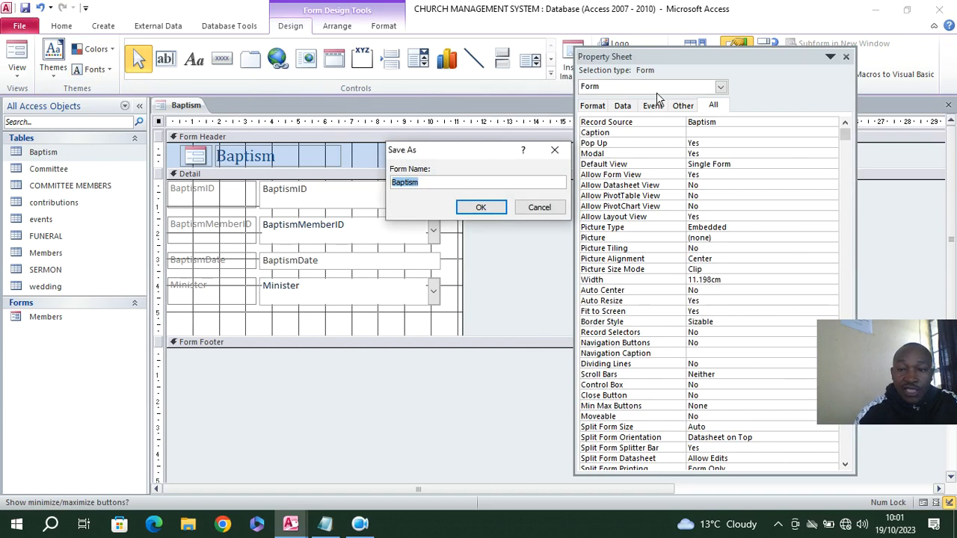
left_click(480, 207)
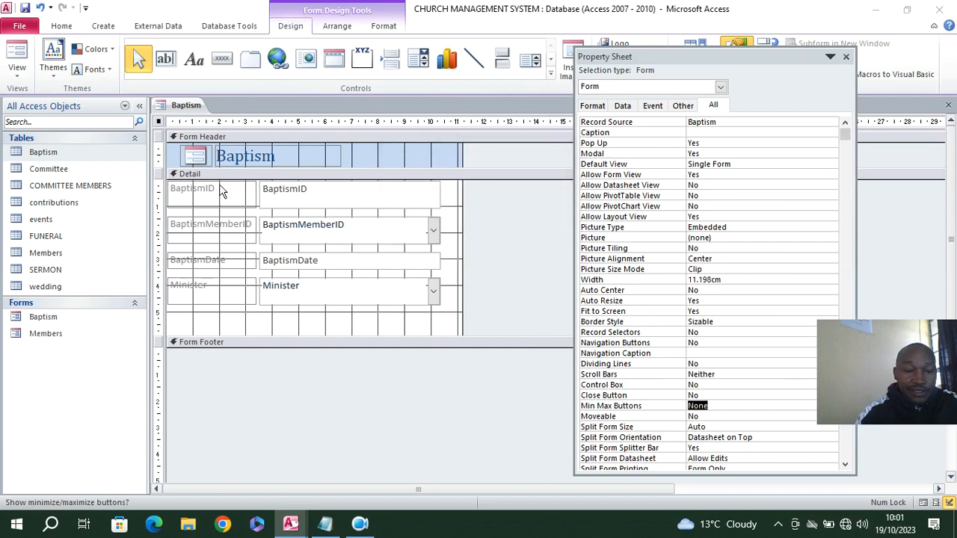
Make the text of all Baptism labels and fields in the Detail section bold and black
left_click_drag(338, 322, 195, 201)
left_click(383, 25)
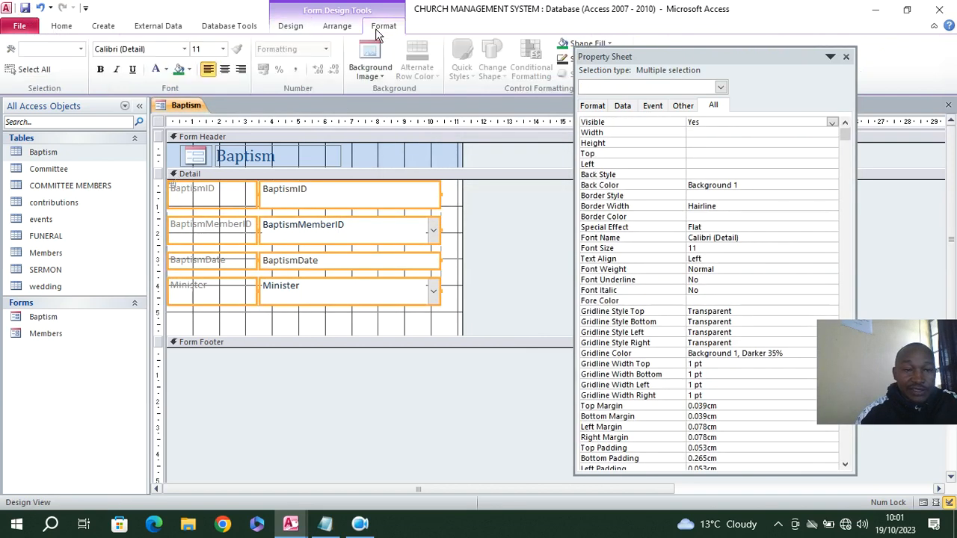
left_click(101, 68)
left_click(166, 69)
left_click(165, 114)
Right-align the text of the four Baptism field labels
left_click(361, 314)
left_click_drag(246, 314, 223, 170)
left_click(241, 69)
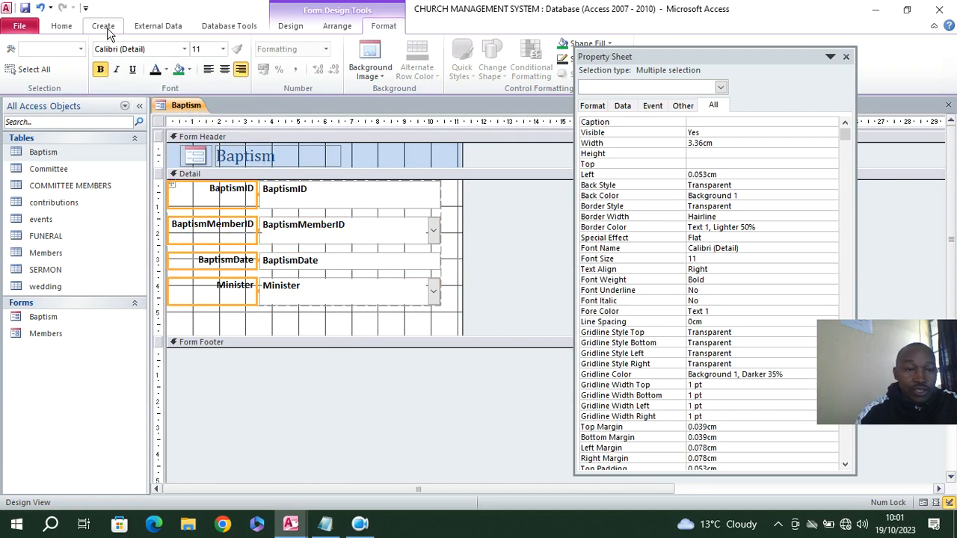
Add a toggle button about 2.9 cm by 0.8 cm in the form header beside the title and caption it CLOSE
left_click(290, 27)
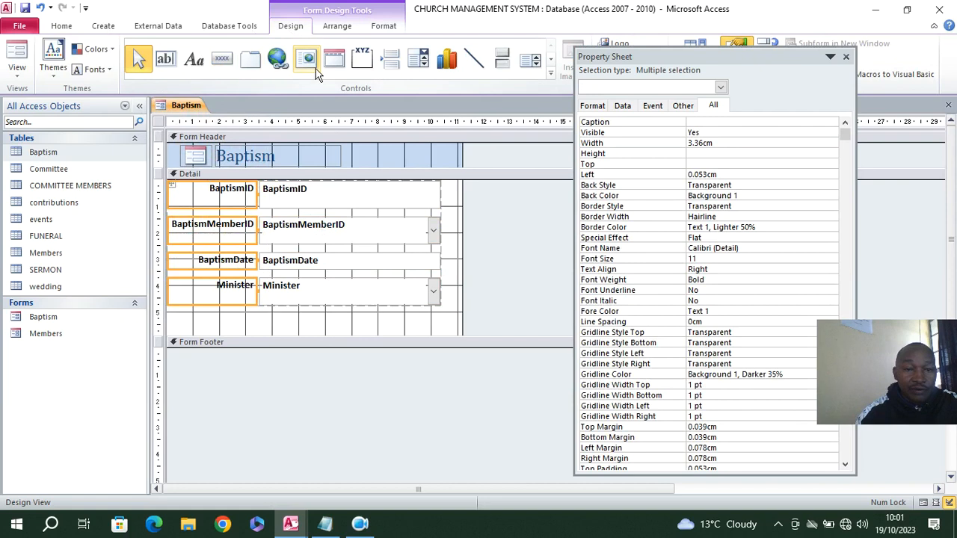
left_click(502, 59)
mouse_move(363, 144)
left_mouse_down()
mouse_move(449, 170)
mouse_move(441, 164)
left_mouse_up()
left_click(408, 156)
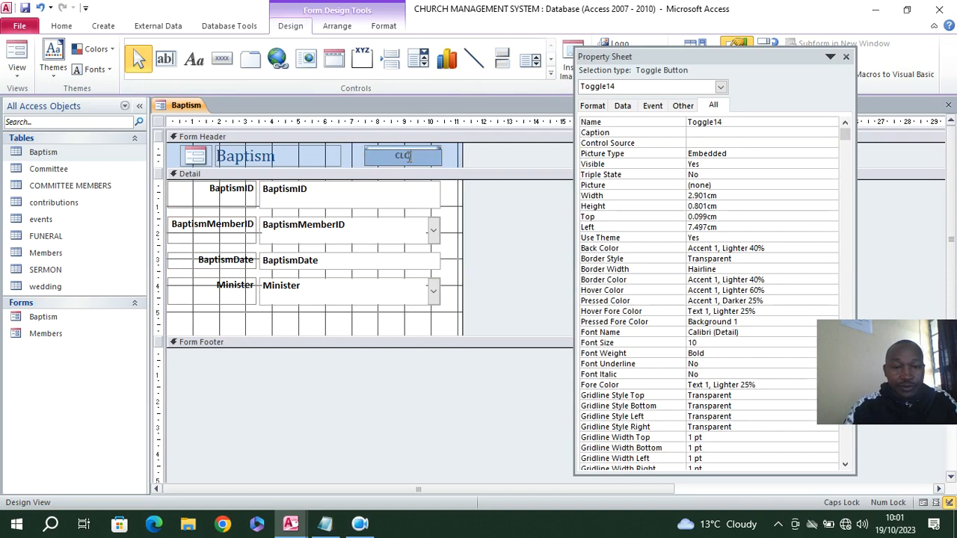
left_click(453, 164)
left_click(411, 160)
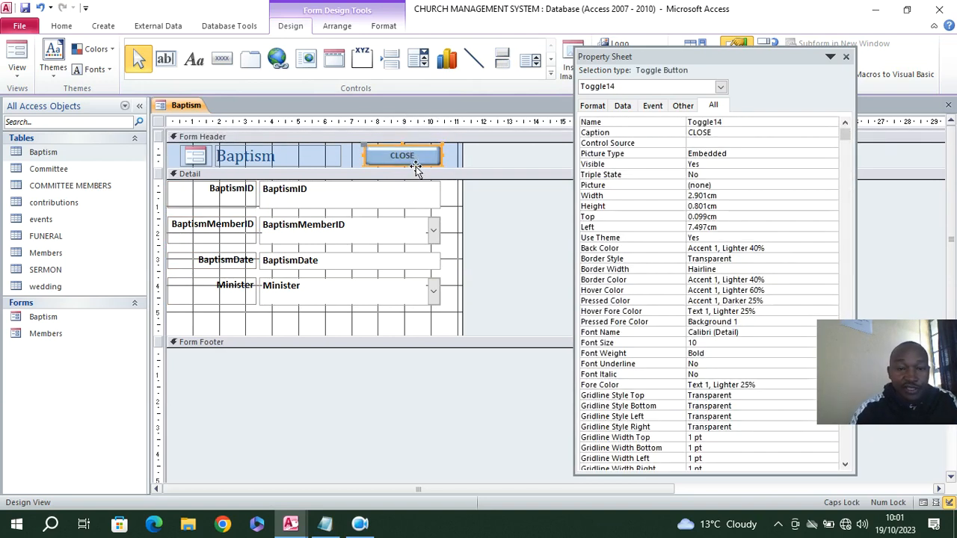
Give the CLOSE button a black fill and white text
left_click(383, 25)
left_click(577, 45)
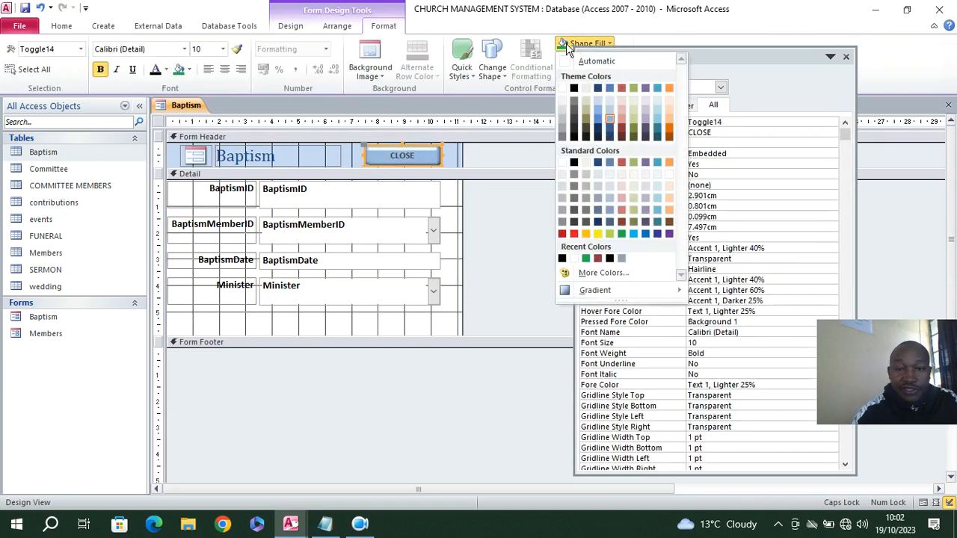
left_click(574, 162)
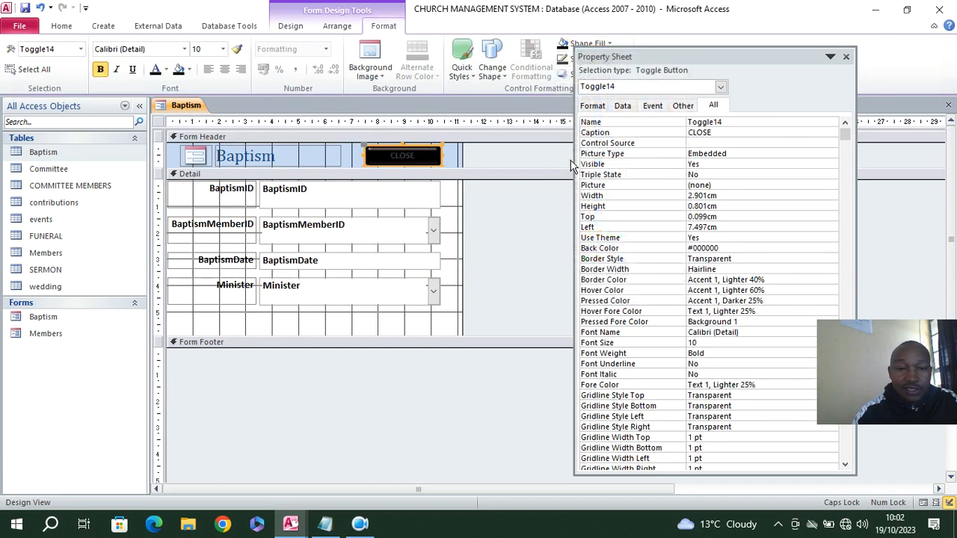
left_click(159, 75)
left_click(157, 114)
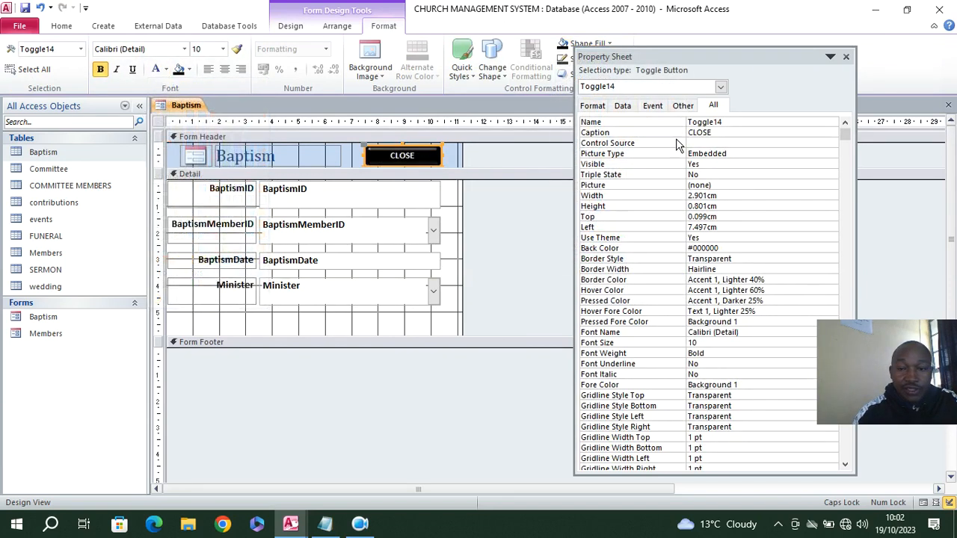
Create an On Click event procedure for CLOSE and paste the code that asks "Confirm if you want to exit" before closing the form
left_click(653, 106)
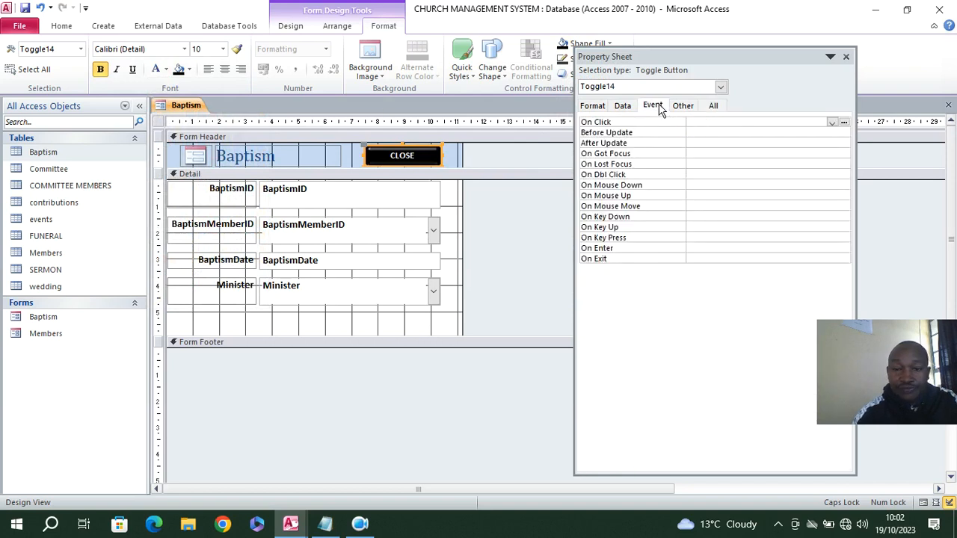
left_click(832, 123)
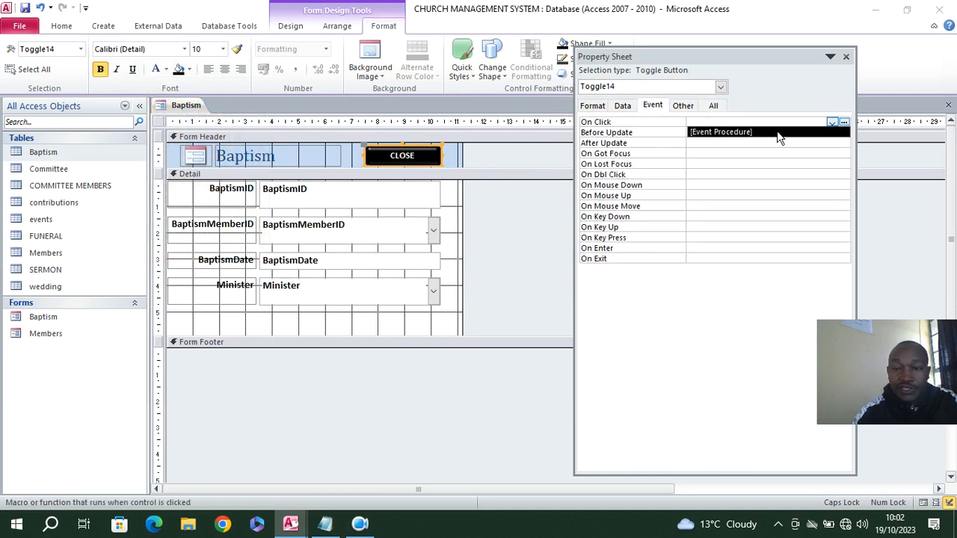
left_click(779, 133)
left_click(844, 124)
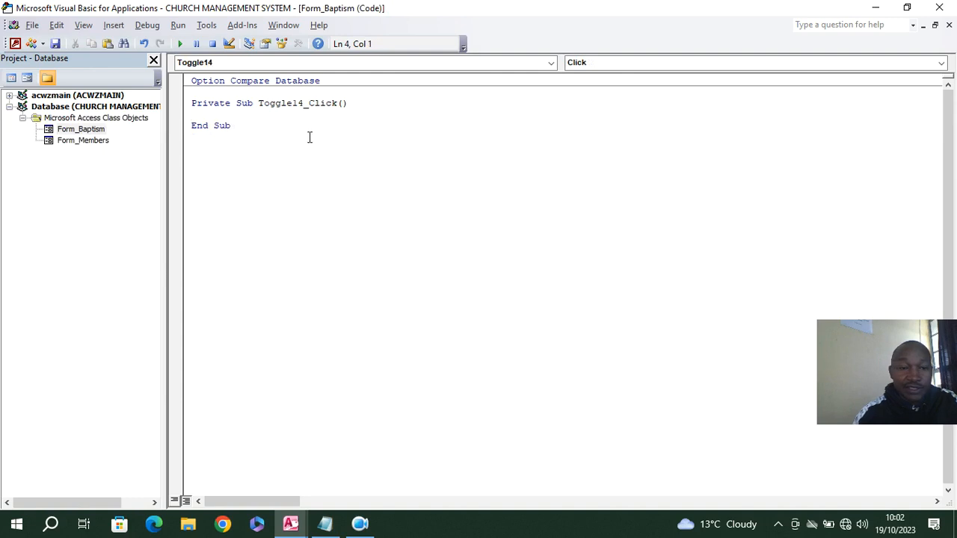
type("Dim aexit As VbMsgBoxResult On Error GoTo cmdexit_Click_Err     aexit = MsgBox(\"Confirm if you want to exit\", vbQuestion + vbYesNo, \"Church Records Management System\")    If aexit = vbYes Then     DoCmd.Close , \"\"  End If cmdexit_Click_Exit:     Exit Sub  cmdexit_Click_Err:     MsgBox Error$     Resume cmdexit_Click_Exit")
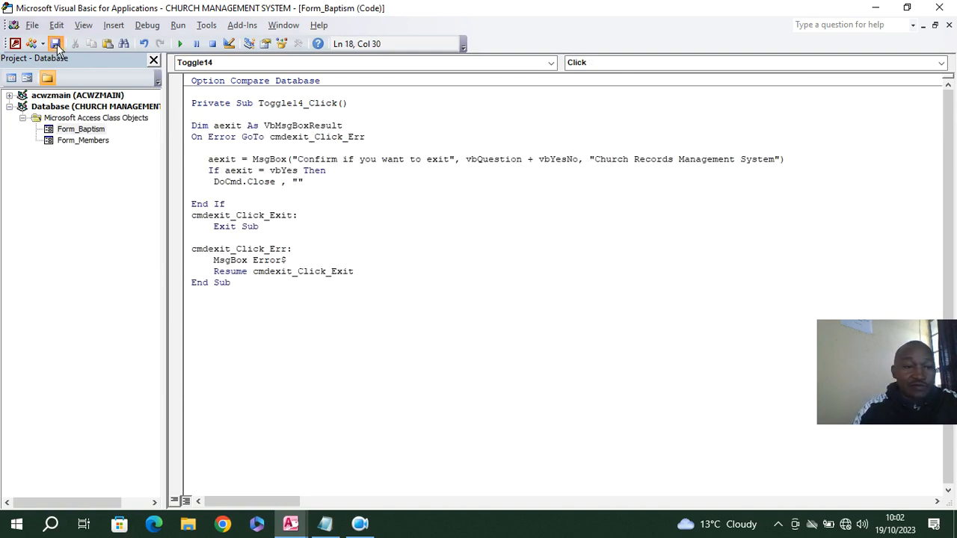
left_click(15, 45)
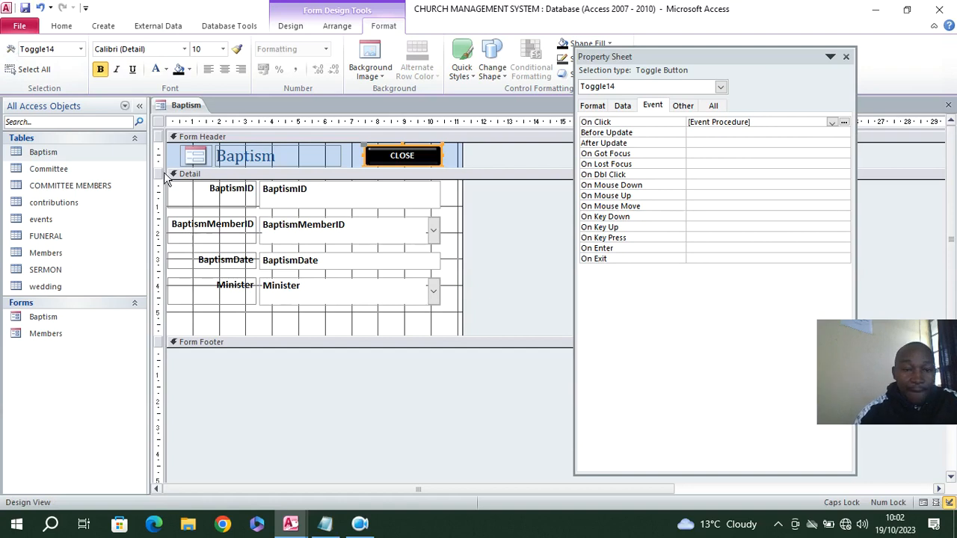
Add a command button below the Minister field with the Go To Next Record action and the text Next Record
left_click(291, 28)
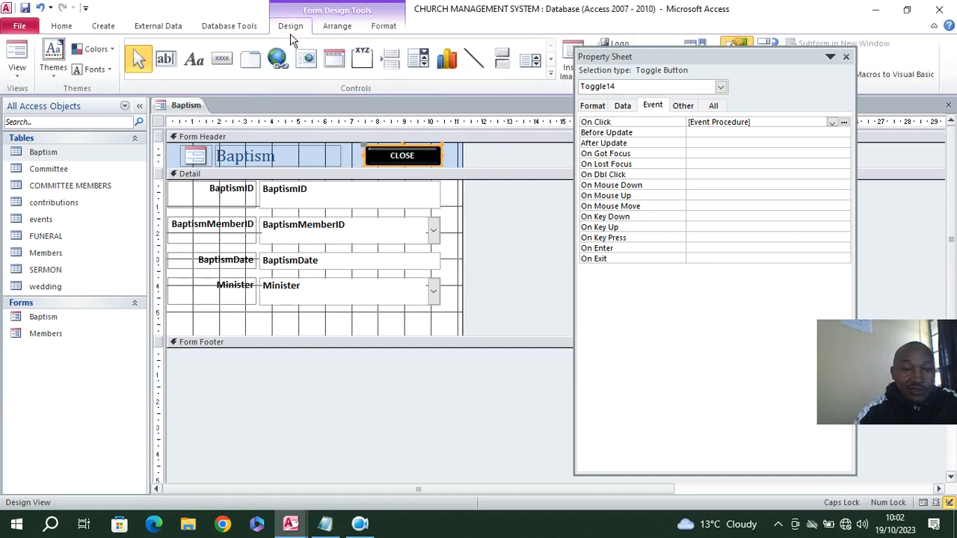
left_click(217, 66)
left_click_drag(201, 317, 258, 328)
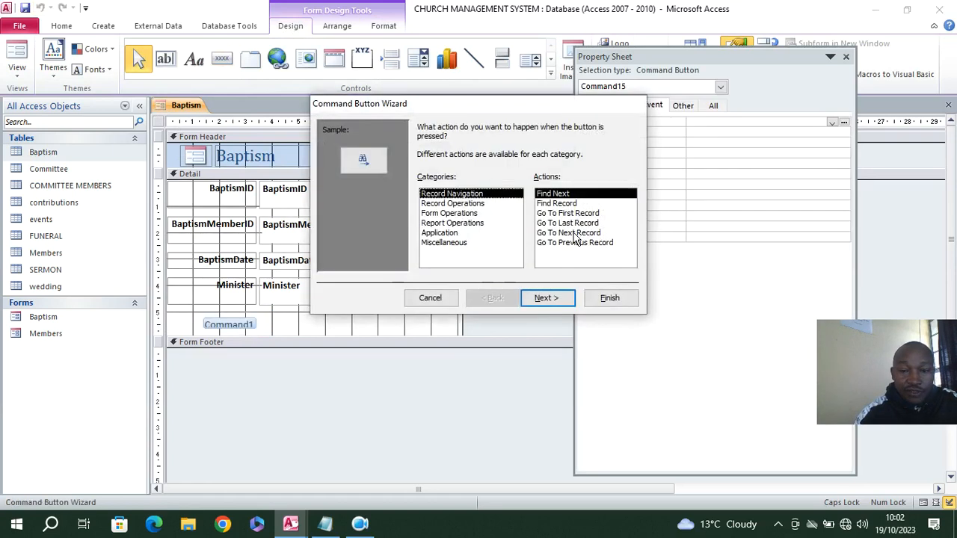
left_click(576, 238)
left_click(561, 298)
left_click(438, 185)
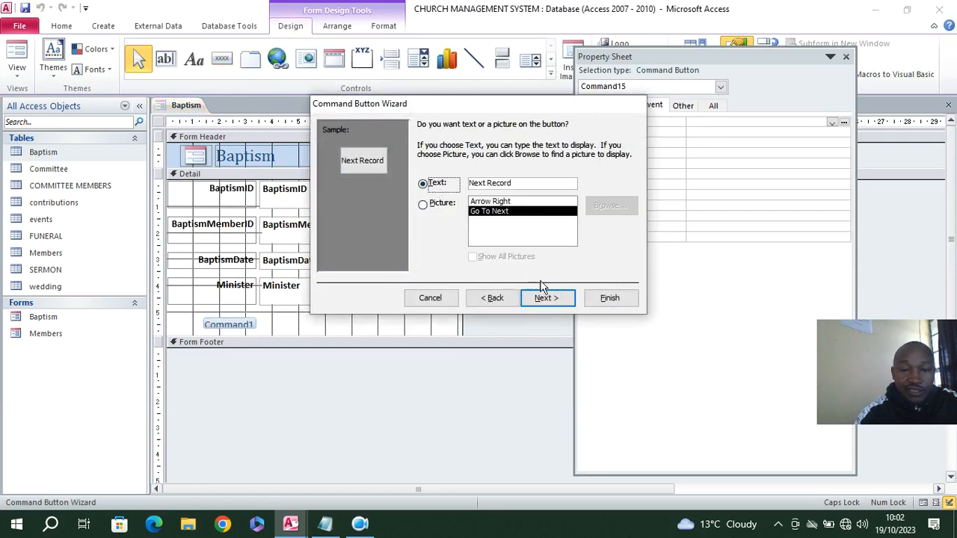
left_click(550, 297)
left_click(610, 297)
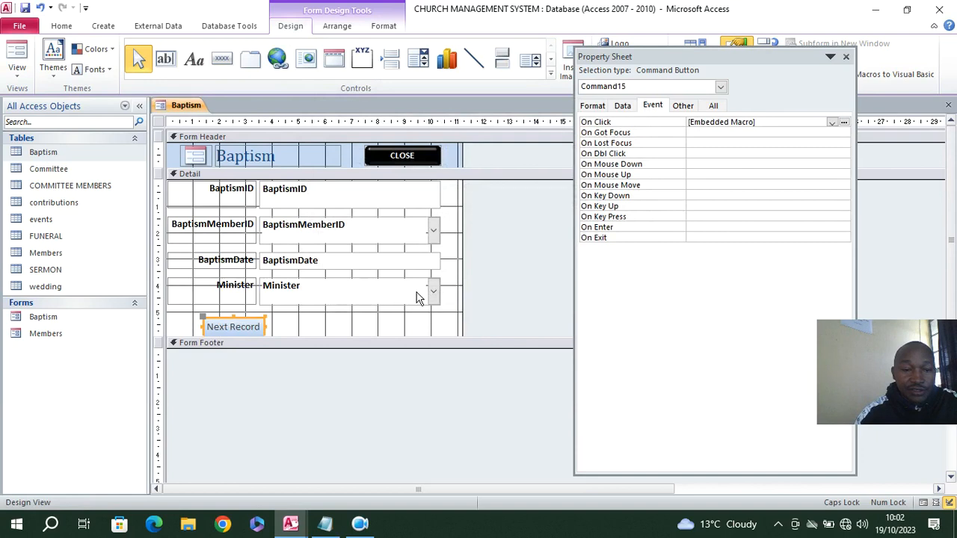
Add a command button beside Next Record with the Go To Previous Record action and the text Previous Record
left_click(222, 59)
left_click_drag(272, 319, 321, 335)
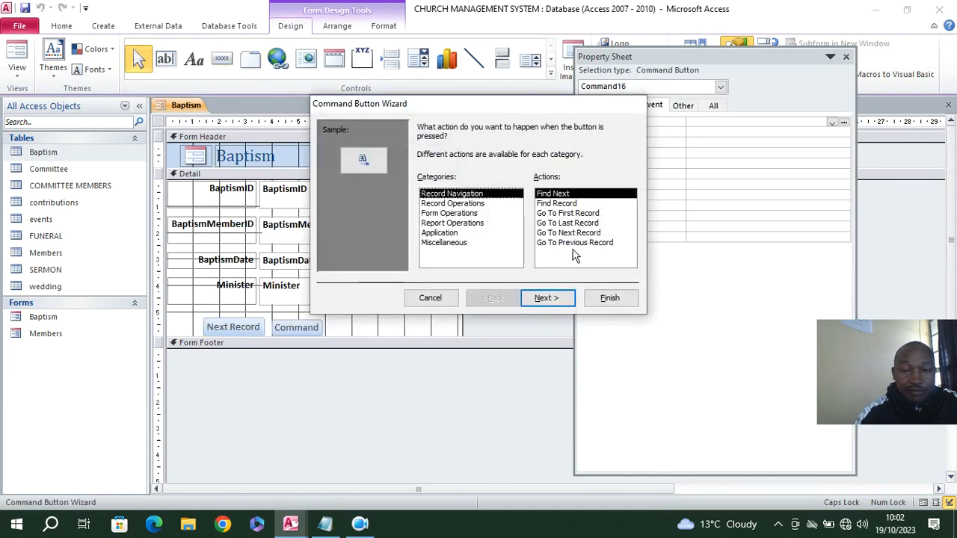
left_click(572, 245)
left_click(548, 297)
left_click(426, 183)
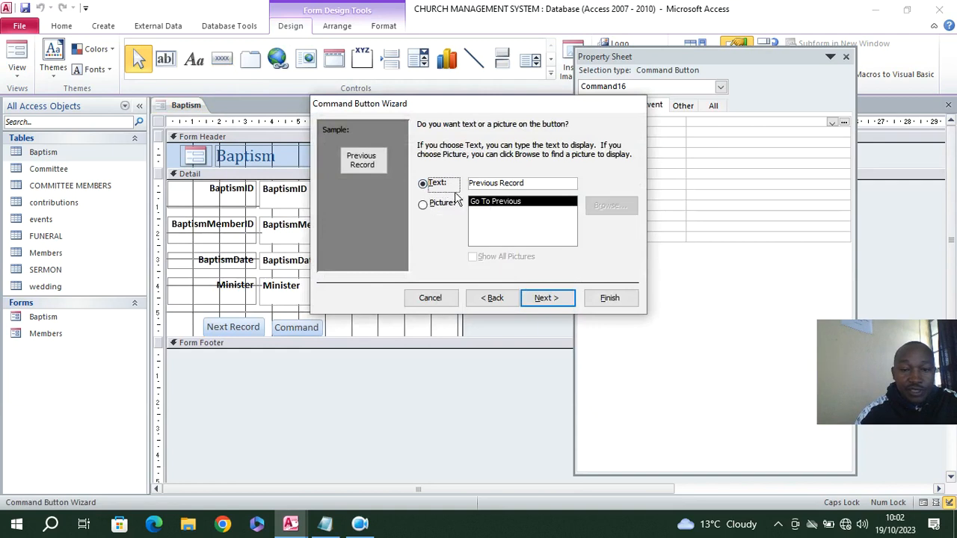
left_click(610, 298)
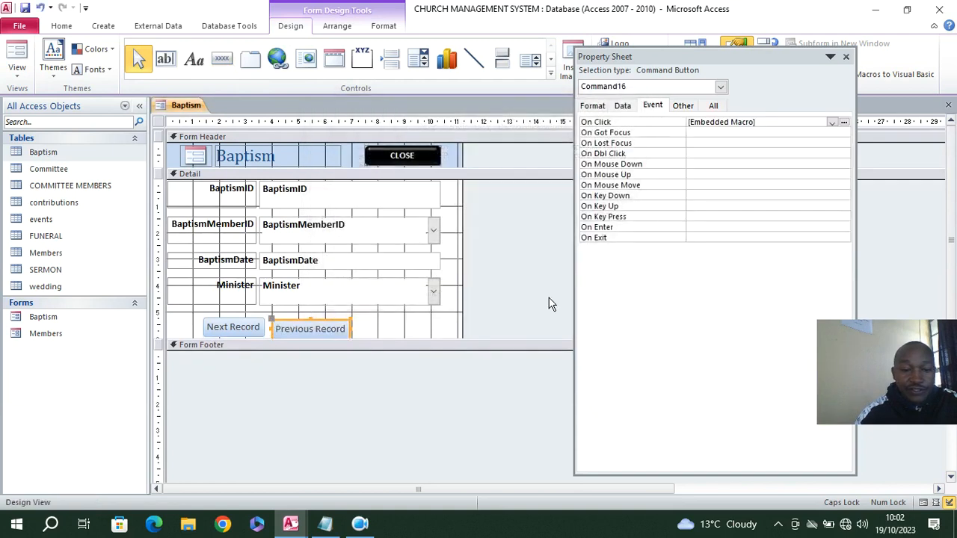
Move the Next Record and Previous Record buttons side by side to the left edge of the Detail section, directly below the Minister label
left_click(226, 325)
left_click_drag(227, 322, 192, 316)
left_click_drag(278, 329, 227, 316)
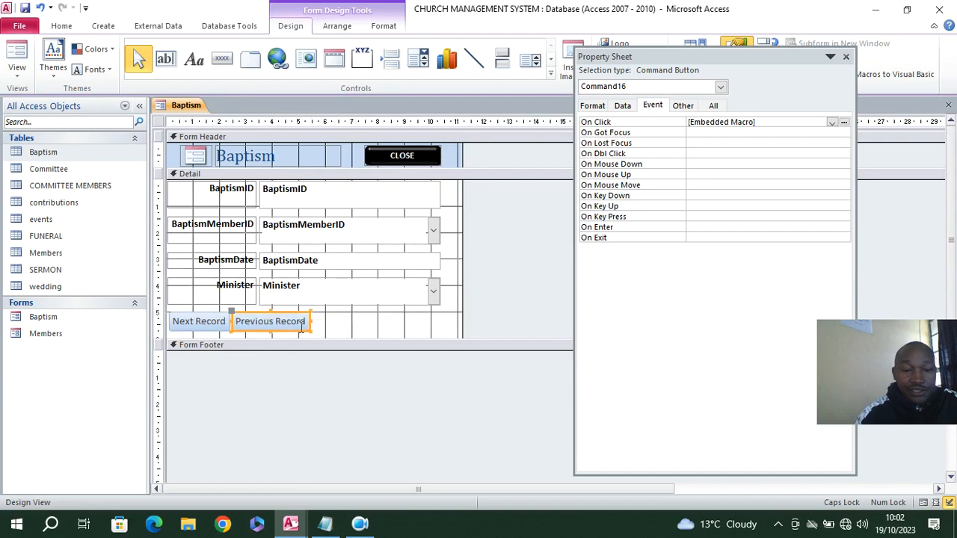
left_click(325, 336)
Add a Record Operations command button with the text Add Record and line it up after the Previous Record button
left_click(222, 59)
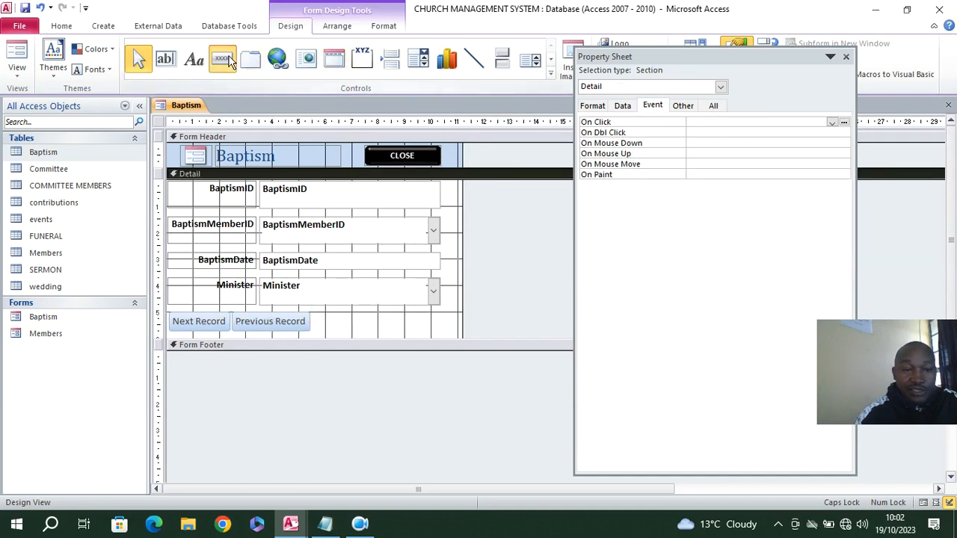
mouse_move(317, 314)
left_mouse_down()
mouse_move(346, 333)
mouse_move(385, 334)
left_mouse_up()
left_click(444, 205)
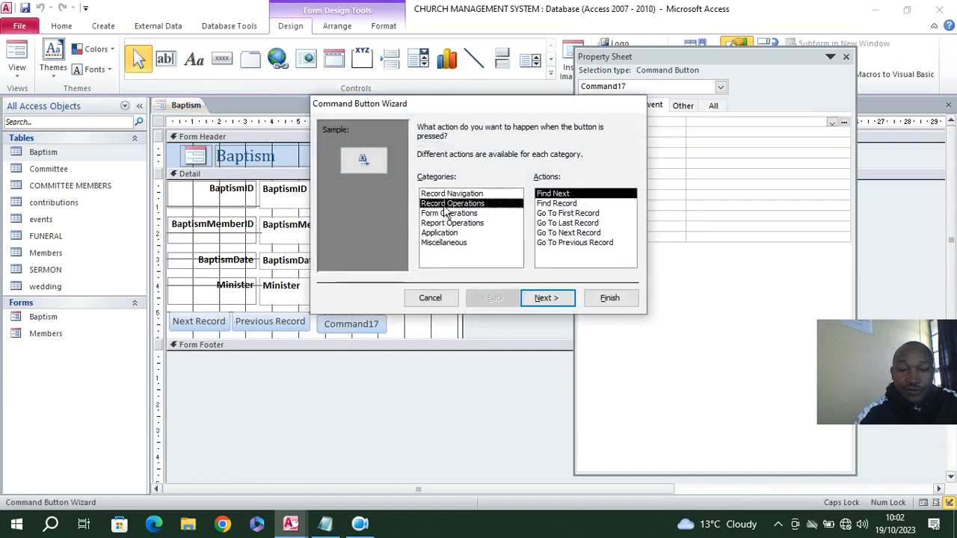
left_click(548, 298)
left_click(422, 181)
left_click(546, 297)
left_click(604, 298)
left_click(395, 330)
left_click(375, 329)
Give the Next Record, Previous Record and Add Record buttons a red fill and white text
left_click_drag(381, 325, 187, 326)
left_click(383, 26)
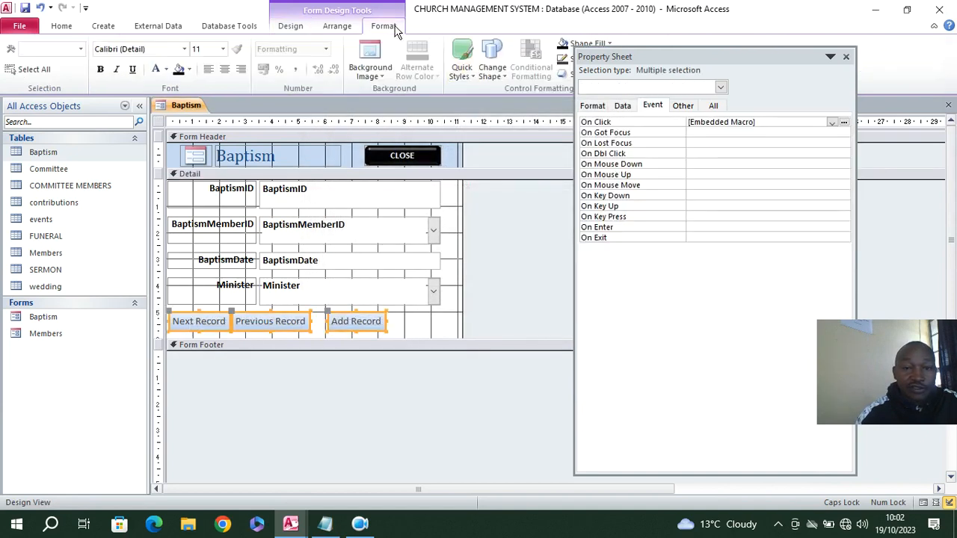
left_click(564, 45)
left_click(562, 234)
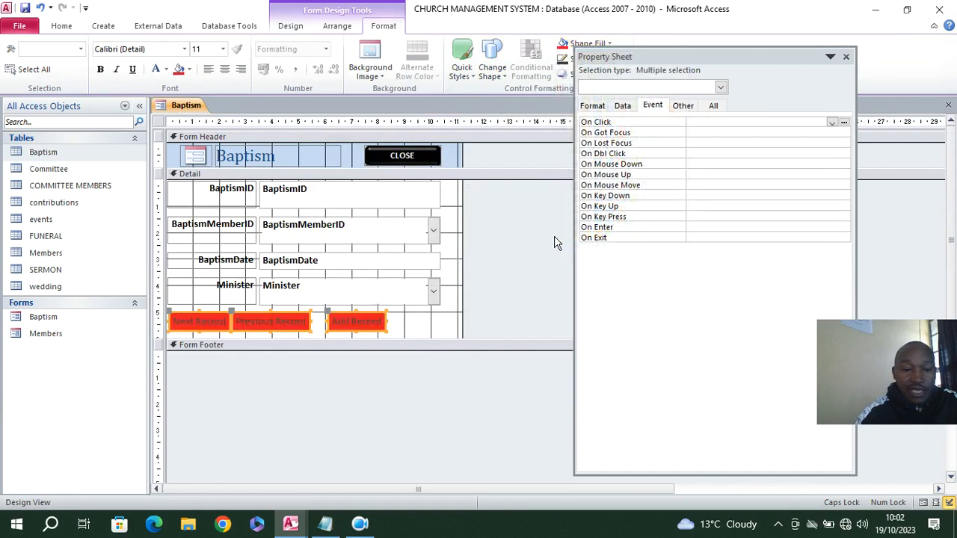
left_click(156, 71)
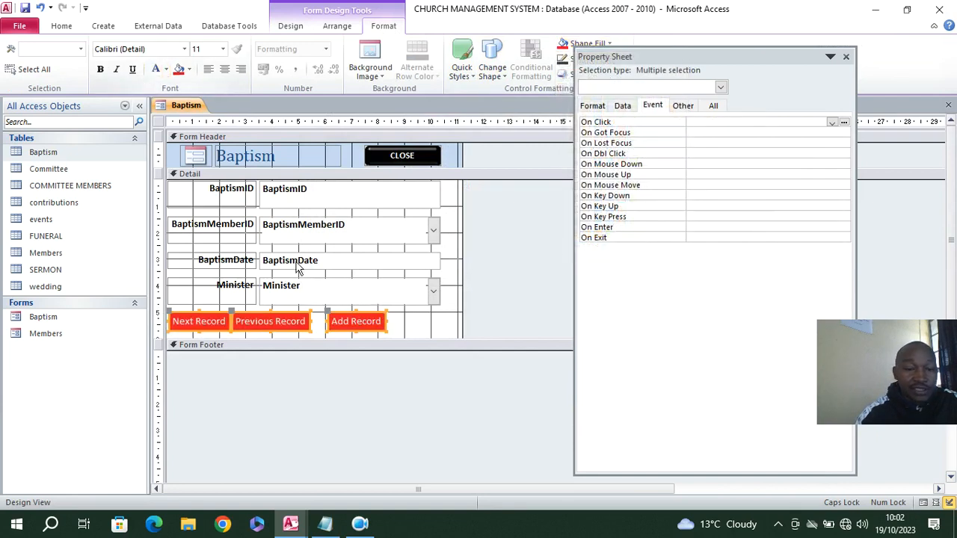
Set the Detail section's background to light red and save the Baptism form
right_click(448, 228)
mouse_move(555, 279)
left_click(669, 345)
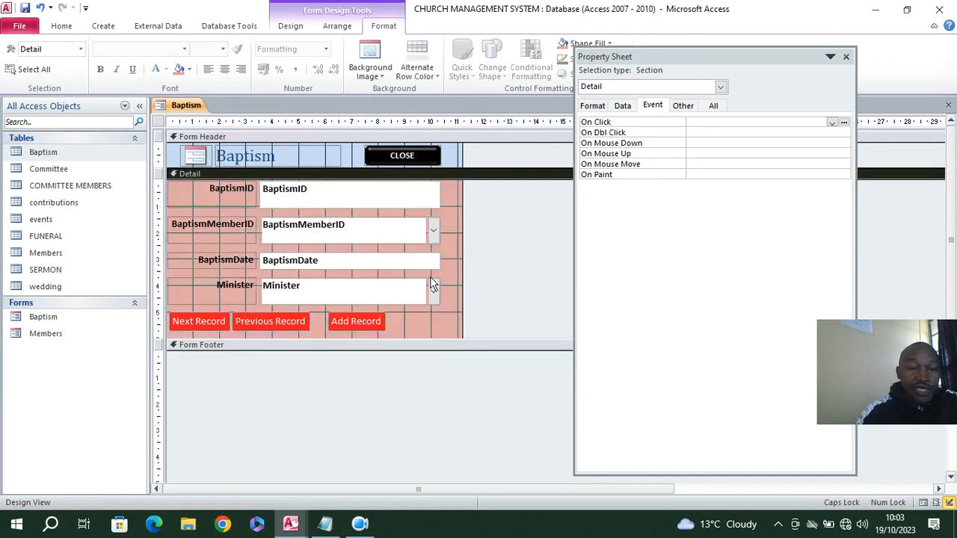
left_click(26, 8)
Display the Baptism form in Form View and examine the choices offered for BaptismMemberID and Minister
left_click(59, 26)
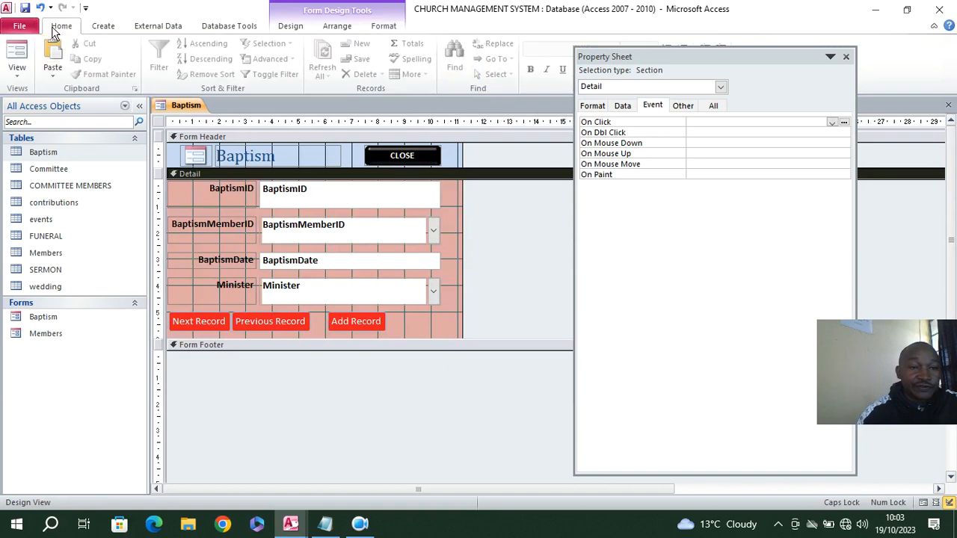
left_click(19, 53)
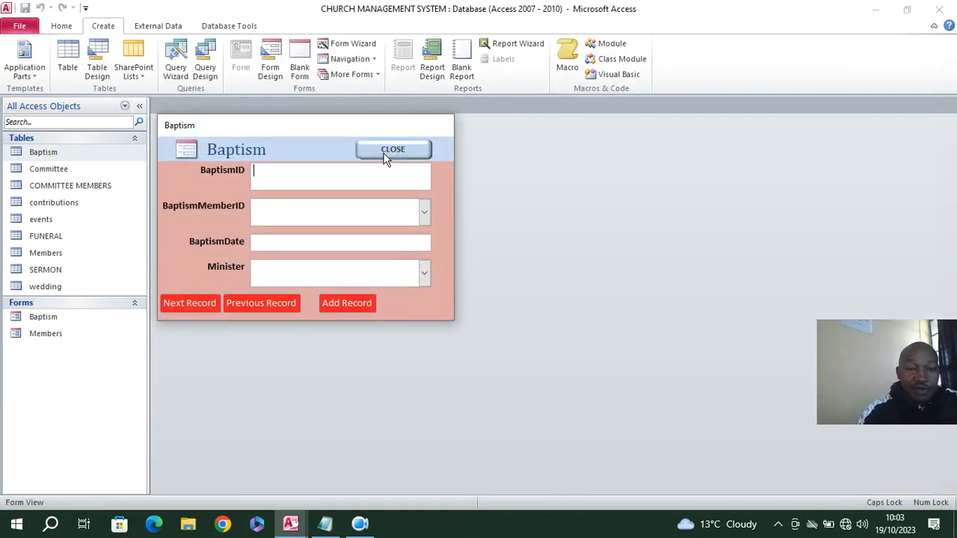
left_click(424, 213)
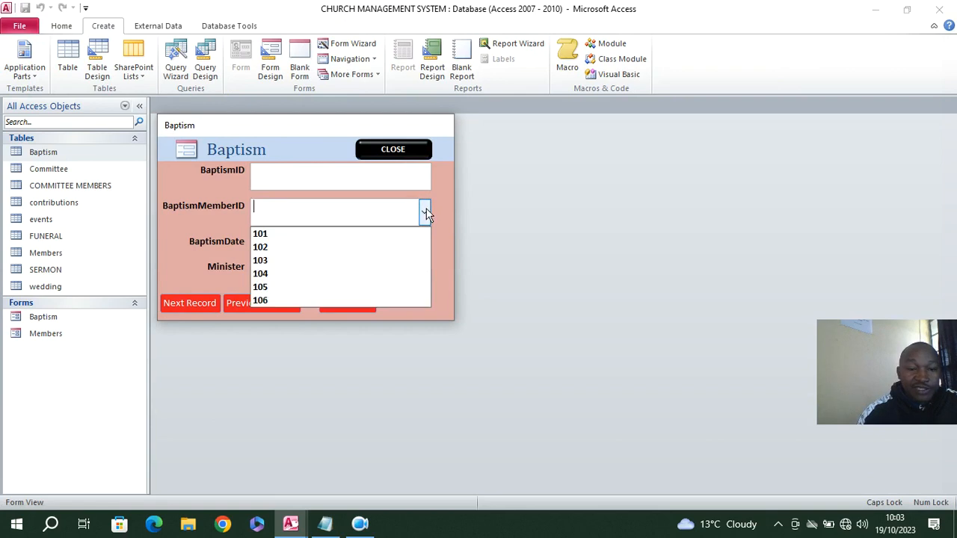
left_click(443, 213)
left_click(424, 275)
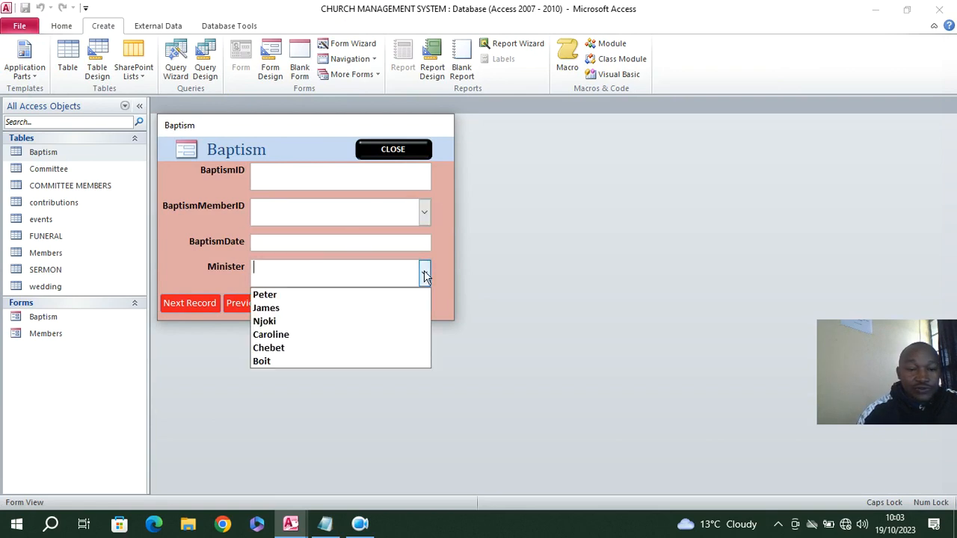
left_click(286, 254)
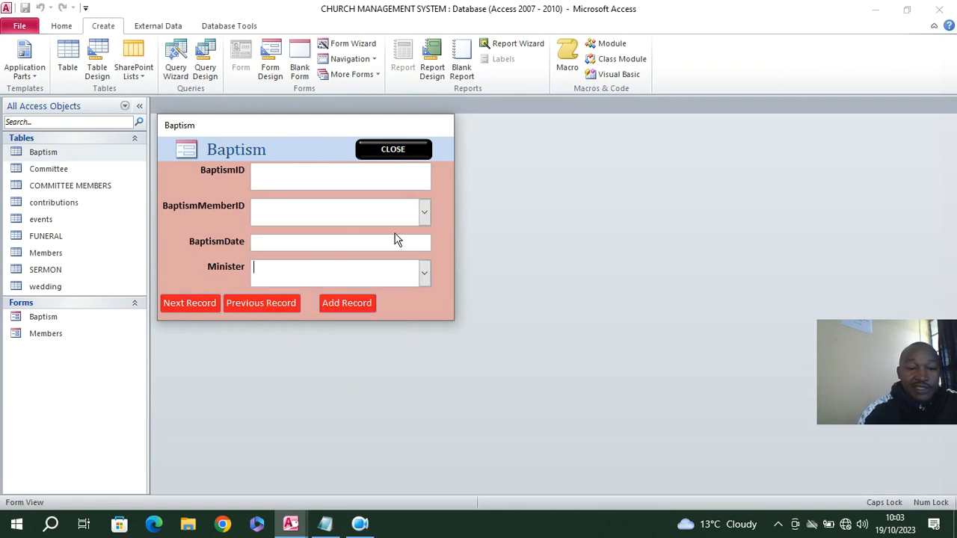
Enter a baptism record with BaptismID 120, BaptismMemberID 101, BaptismDate 19/10/2023 and the last minister offered in the list
left_click(358, 183)
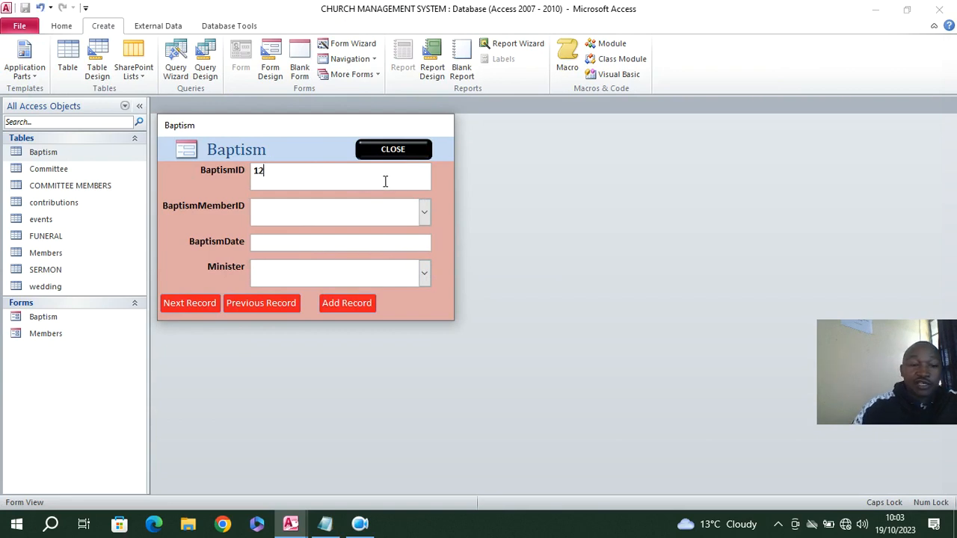
left_click(424, 213)
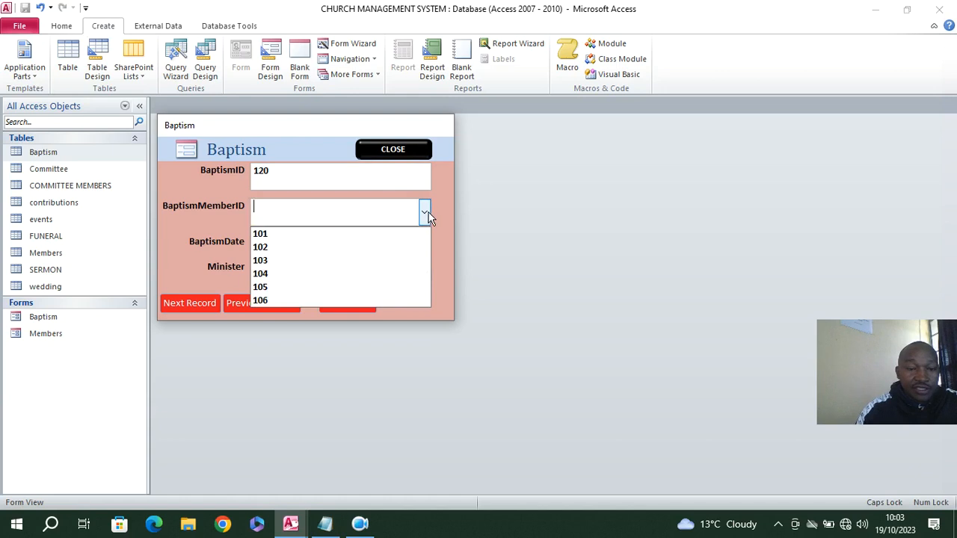
left_click(378, 231)
left_click(413, 242)
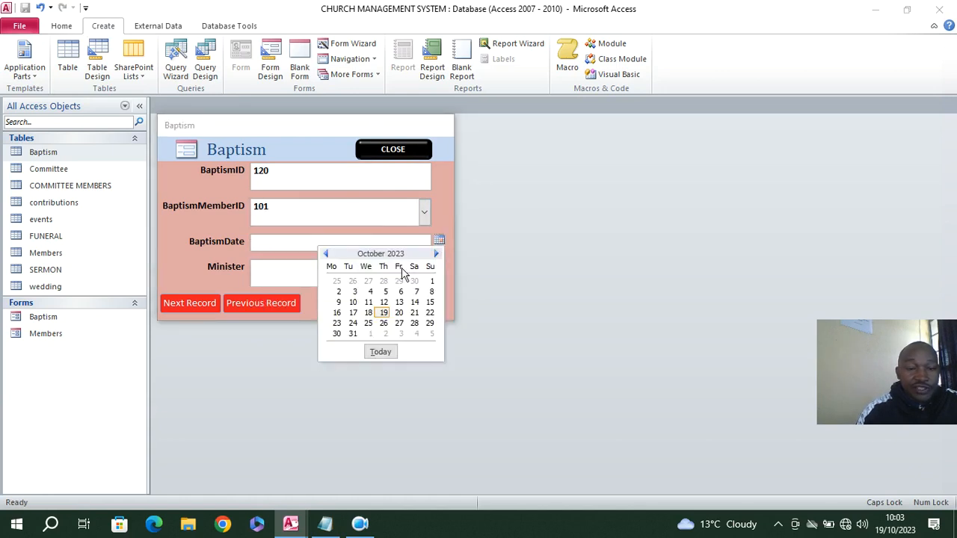
left_click(382, 311)
left_click(424, 274)
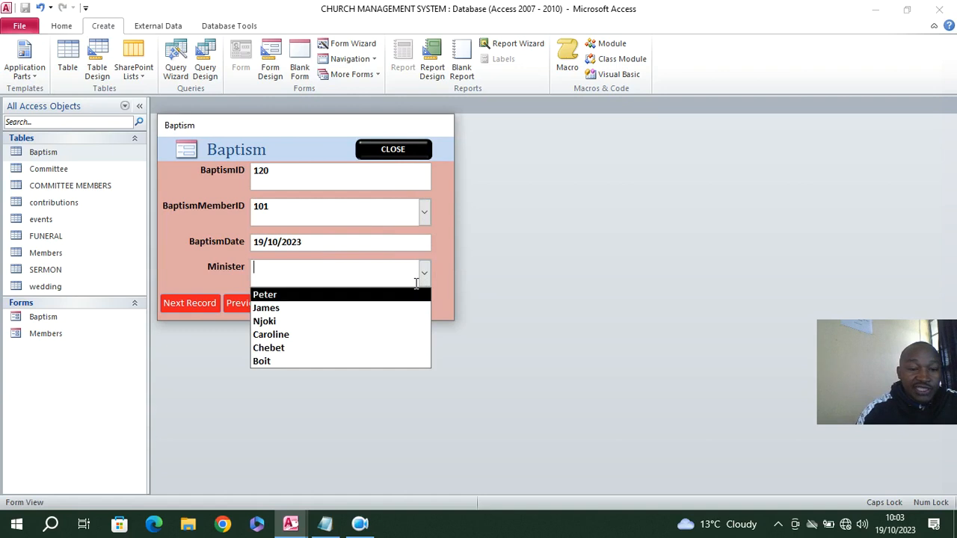
left_click(321, 361)
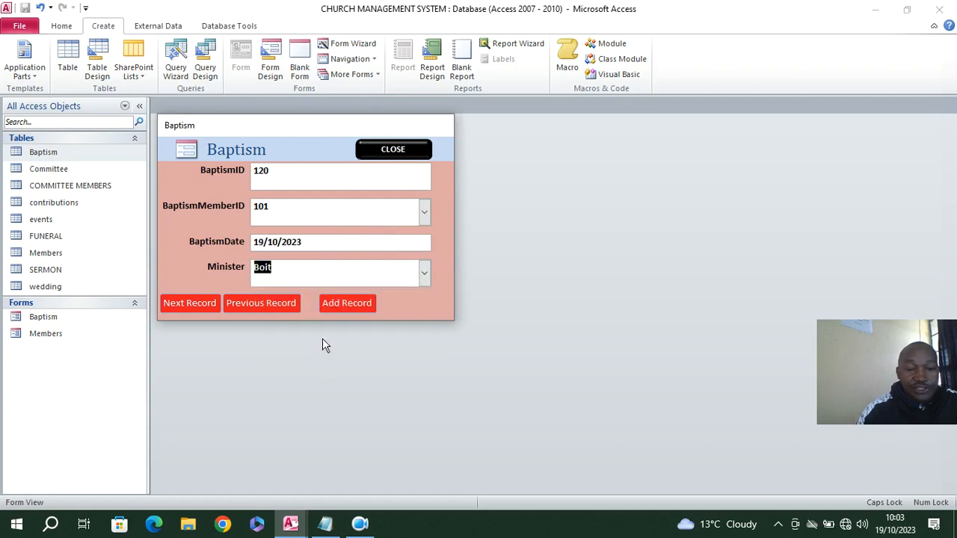
Try the Next Record and Previous Record buttons, and close the Baptism form, confirming the exit
left_click(197, 301)
left_click(236, 305)
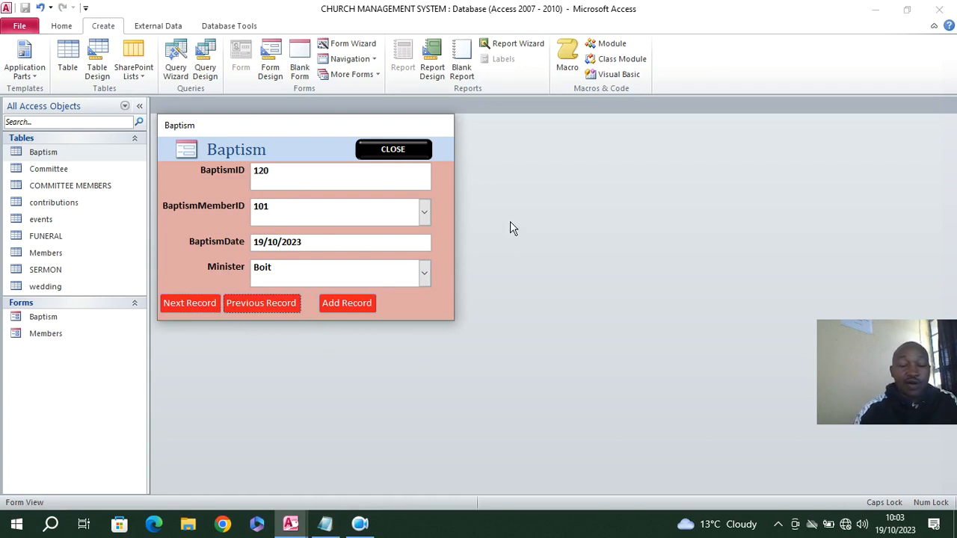
left_click(388, 147)
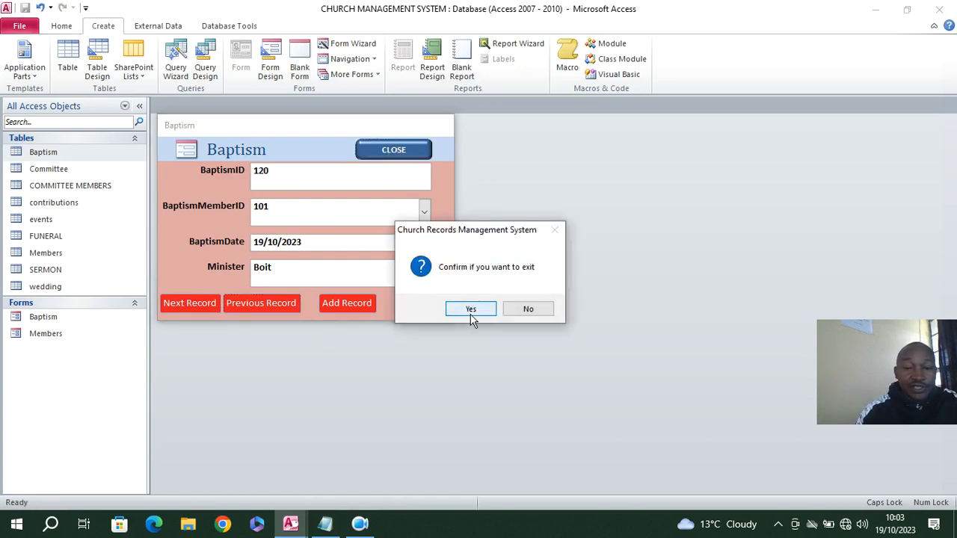
left_click(471, 314)
Create a form from the COMMITTEE MEMBERS table, dismiss its property sheet and open the form in Design View
left_click(53, 172)
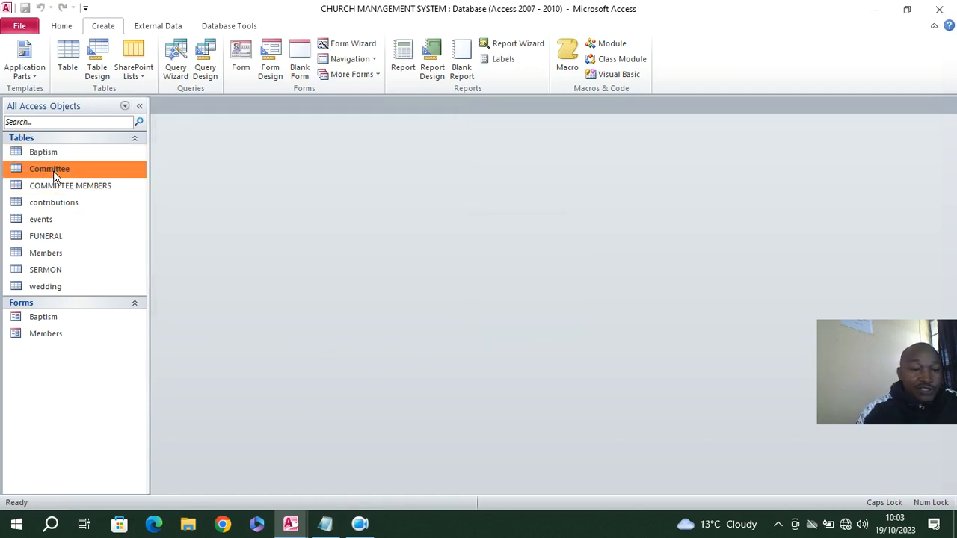
left_click(80, 186)
left_click(53, 169)
left_click(84, 190)
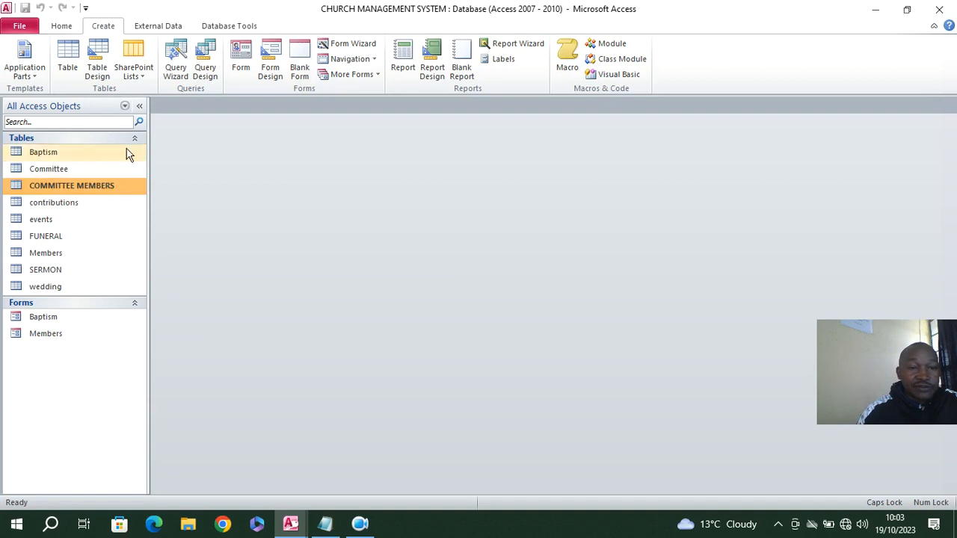
left_click(241, 59)
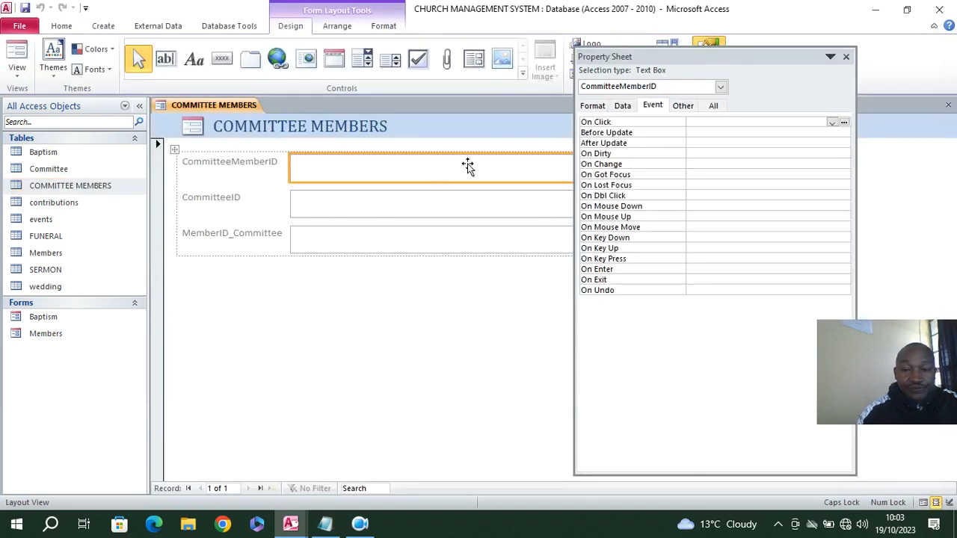
left_click(845, 57)
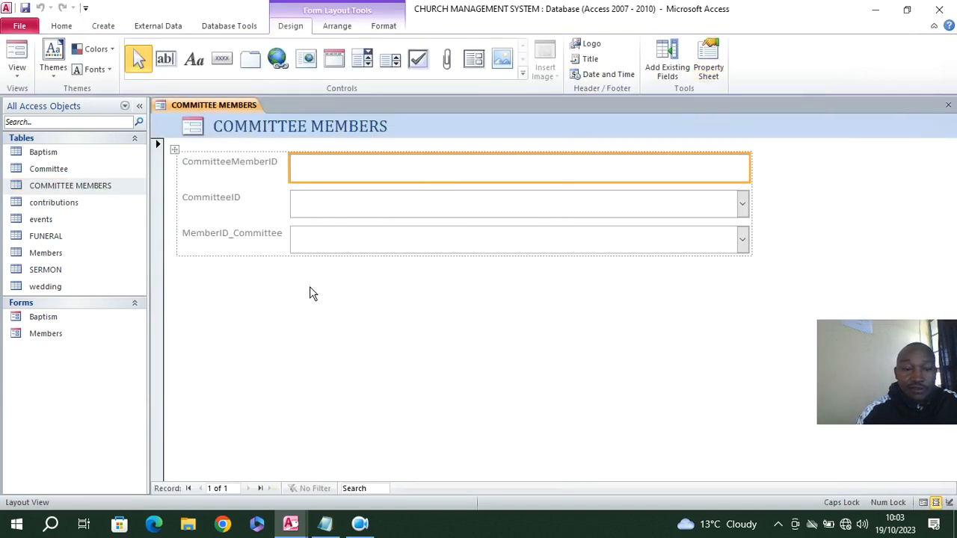
right_click(220, 304)
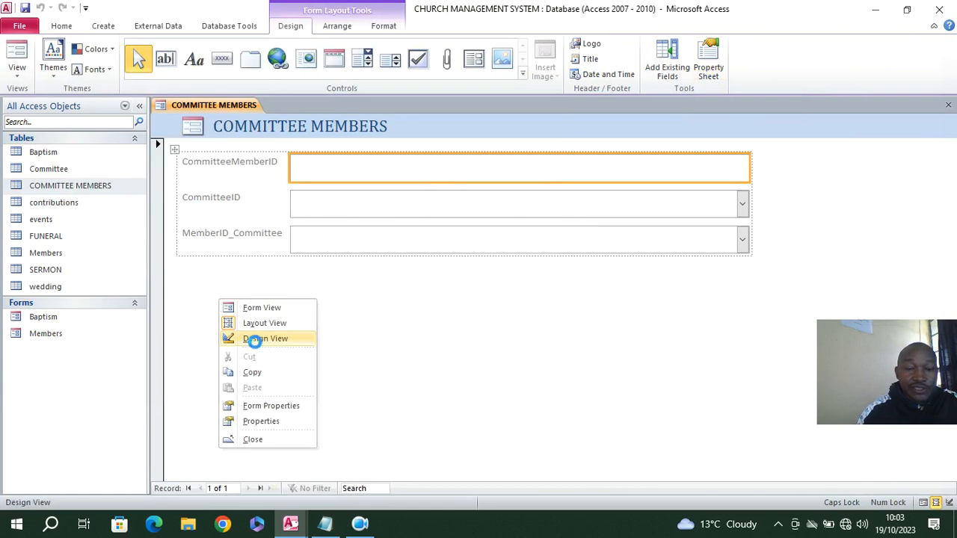
left_click(254, 338)
Narrow the title and the three fields to end at about 11 cm, and reduce the form width to about 11.5 cm
left_click_drag(675, 160, 458, 160)
left_click_drag(675, 186, 682, 300)
left_click_drag(749, 280, 458, 261)
left_click_drag(755, 210, 472, 228)
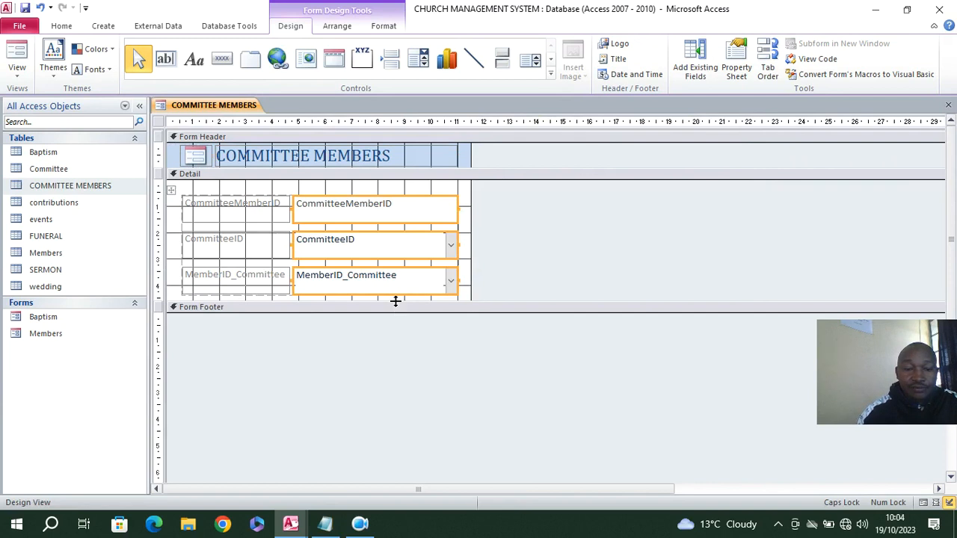
Extend the Detail section's height to about 5.7 cm, keeping the original row heights of the fields
left_click_drag(397, 299, 402, 312)
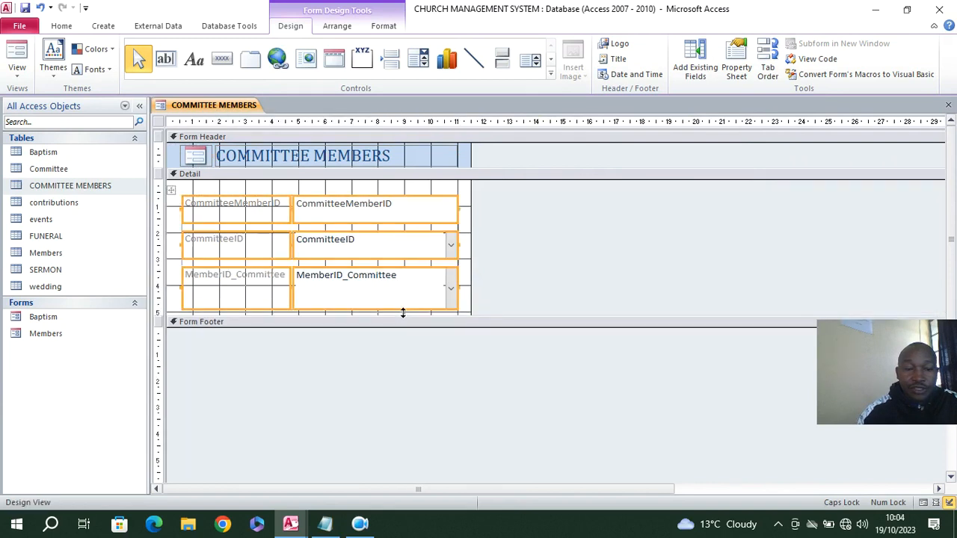
left_click(43, 9)
left_click(357, 341)
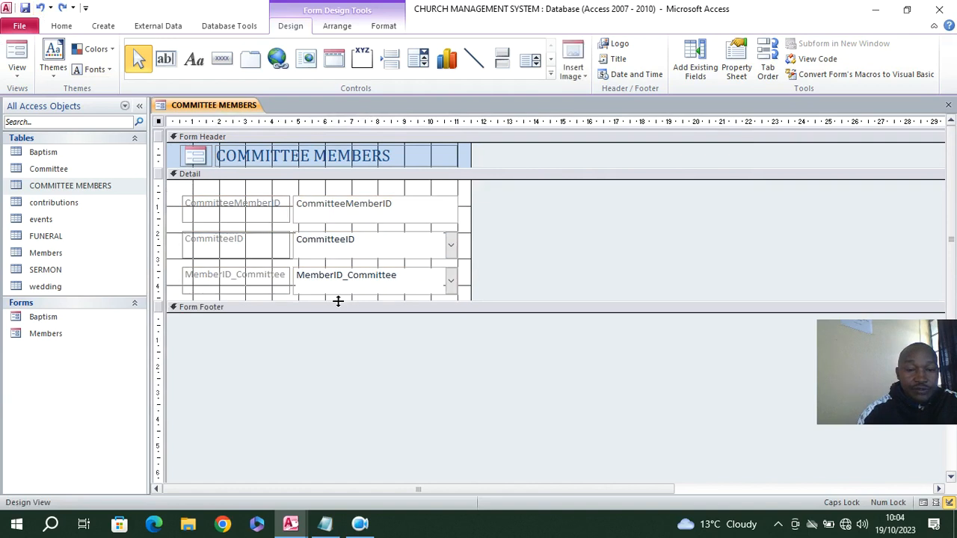
left_click_drag(338, 301, 346, 331)
Make the three field labels right-aligned, bold and black, and set the text box and combo boxes to bold
left_click(222, 192)
left_click(383, 26)
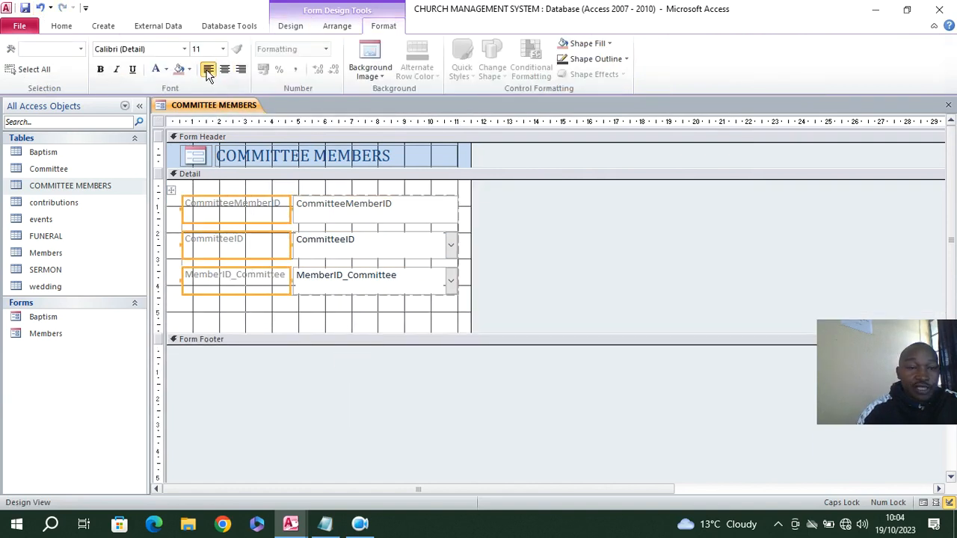
left_click(241, 69)
left_click(100, 69)
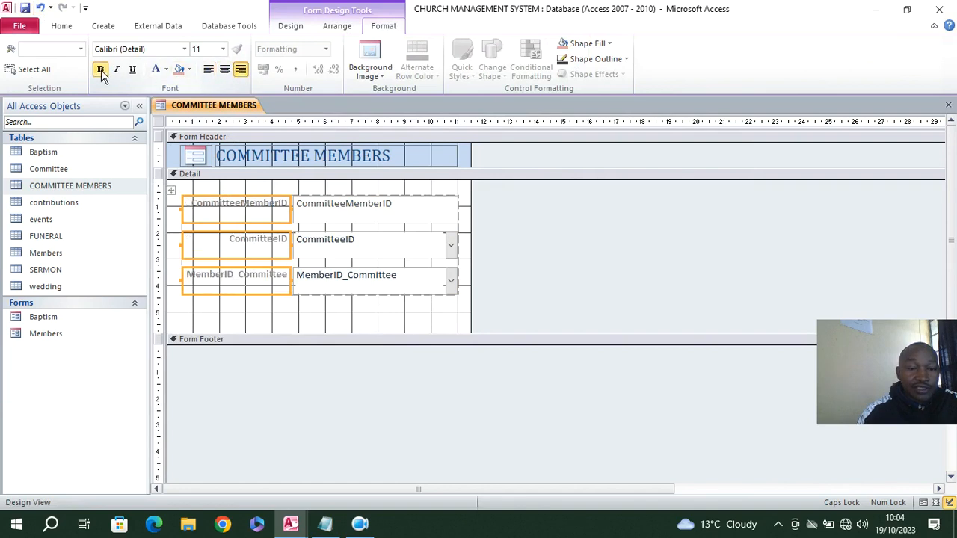
left_click(168, 70)
left_click(170, 115)
left_click_drag(378, 306, 364, 218)
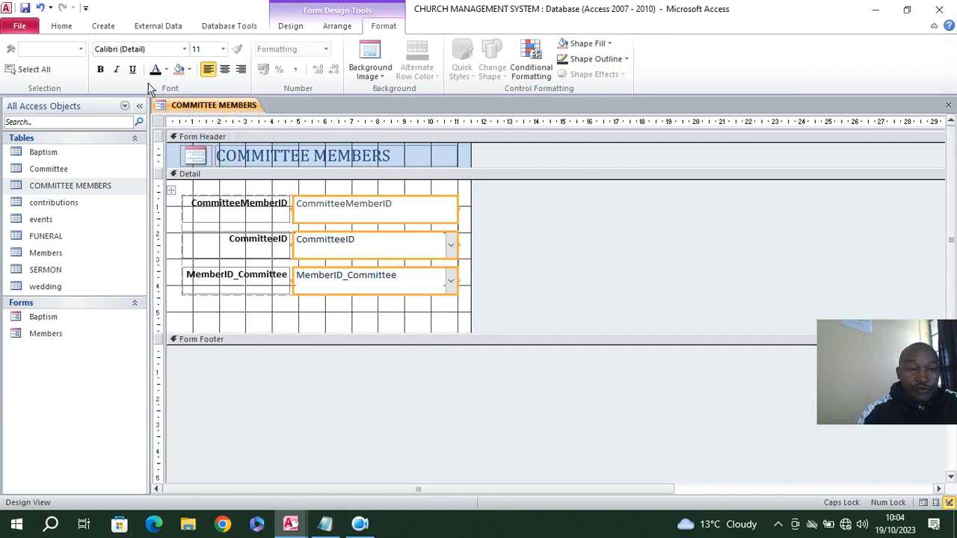
left_click(100, 70)
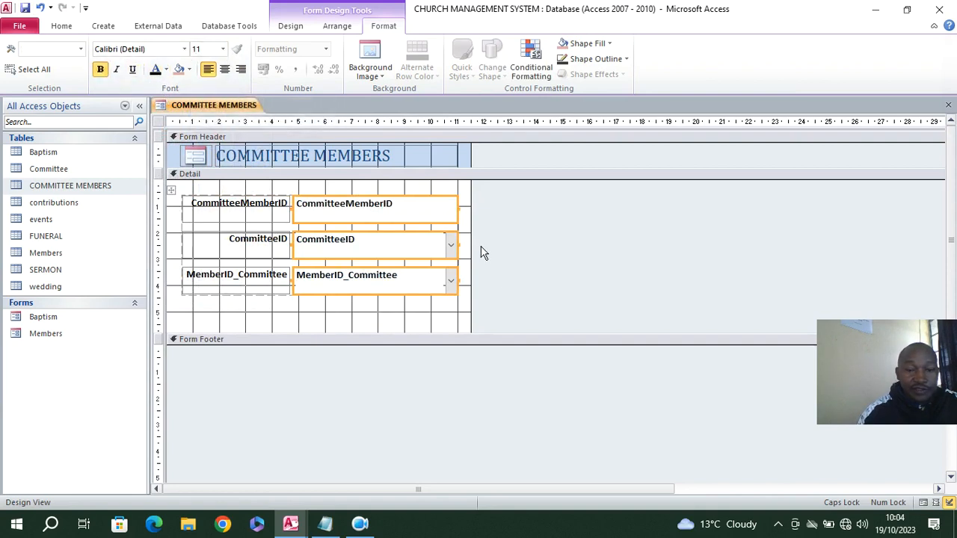
Narrow the form to about 11.2 cm, move the field layout to the Detail section's upper-left corner and shorten the section slightly
left_click_drag(471, 244, 462, 246)
left_click_drag(305, 313, 198, 192)
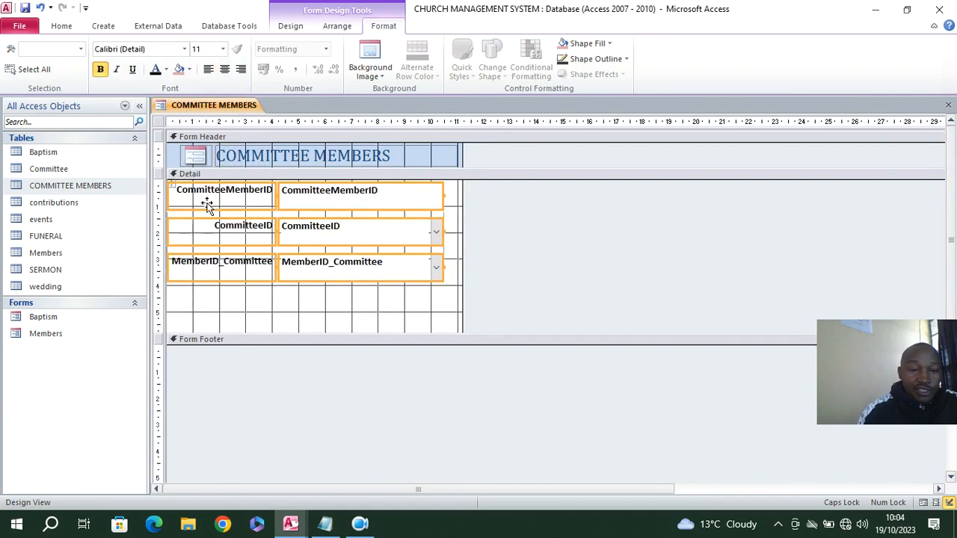
left_click_drag(363, 333, 359, 329)
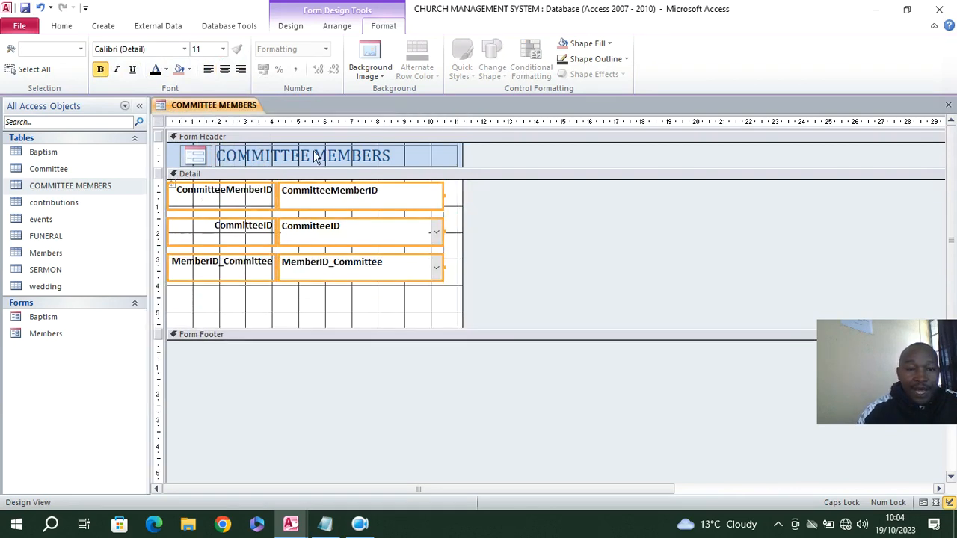
Set the form's Pop Up and Modal properties to Yes
left_click(160, 122)
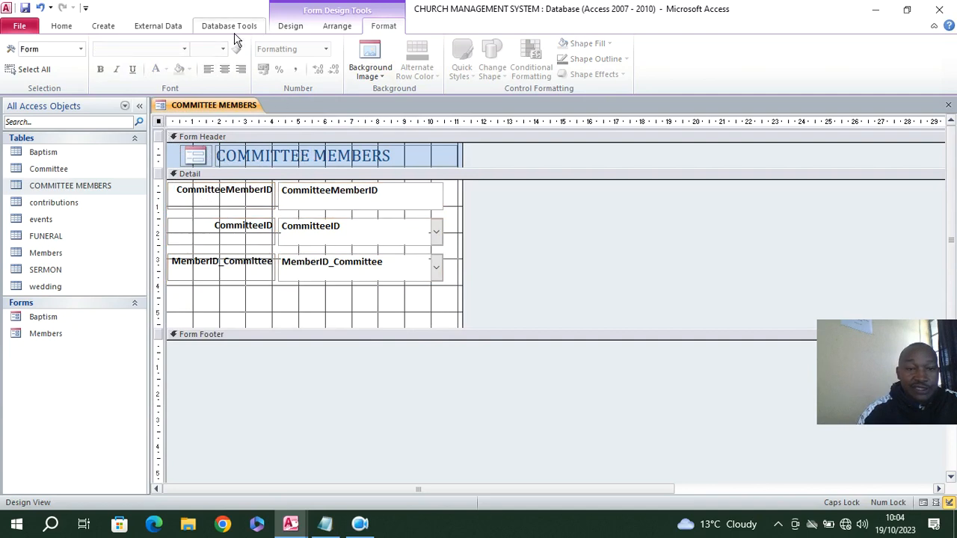
left_click(291, 26)
left_click(735, 68)
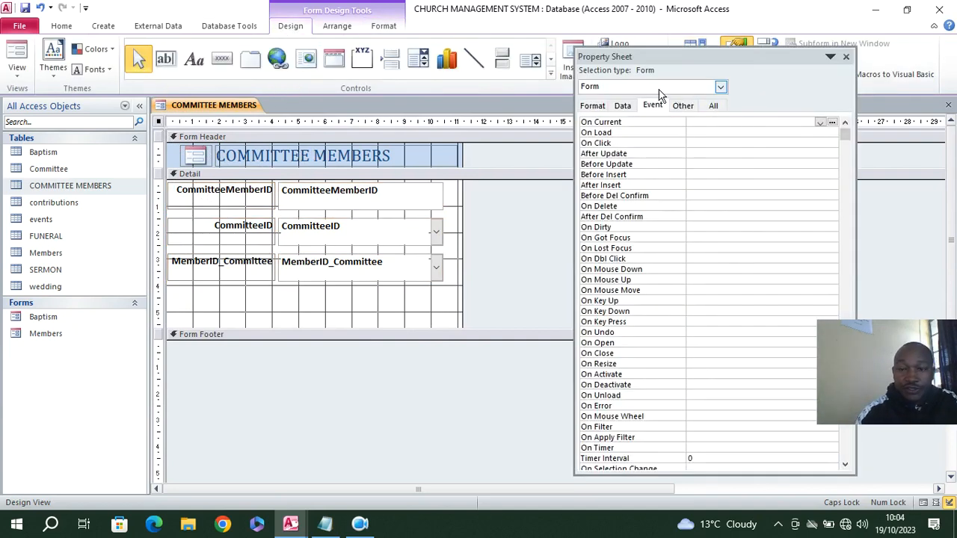
left_click(715, 107)
double_click(733, 143)
double_click(738, 153)
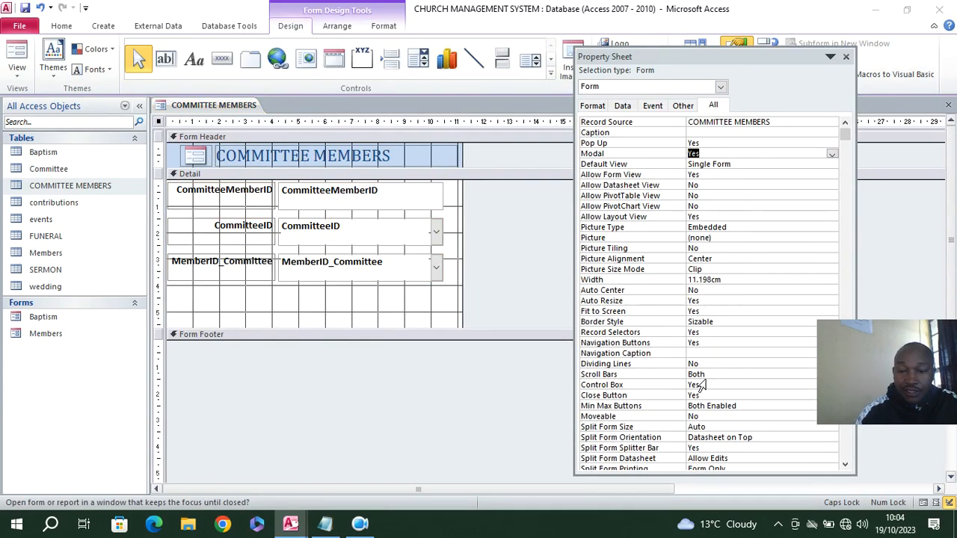
Set the form's Min Max Buttons to None, Scroll Bars to Neither, and Close Button, Control Box, Navigation Buttons and Record Selectors to No
double_click(749, 409)
double_click(728, 396)
double_click(732, 385)
double_click(738, 374)
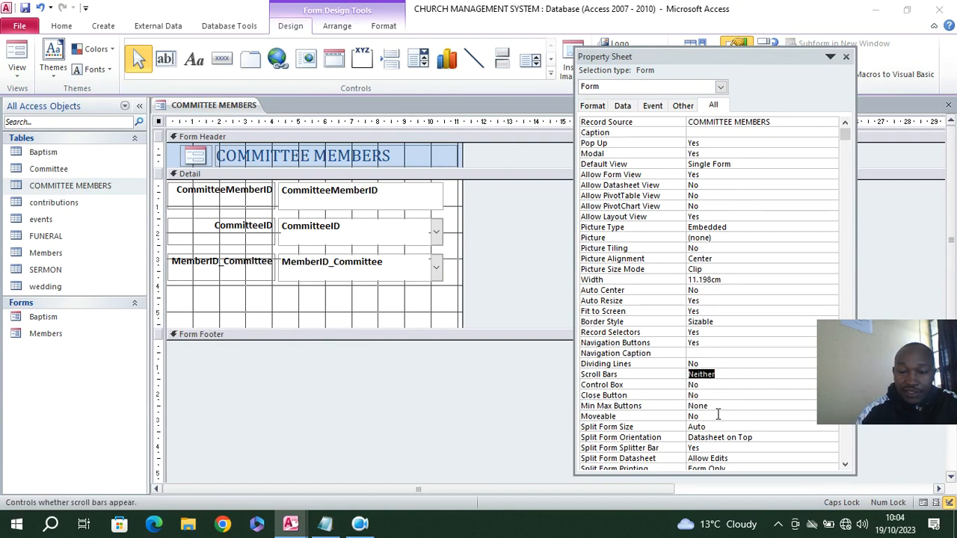
double_click(707, 343)
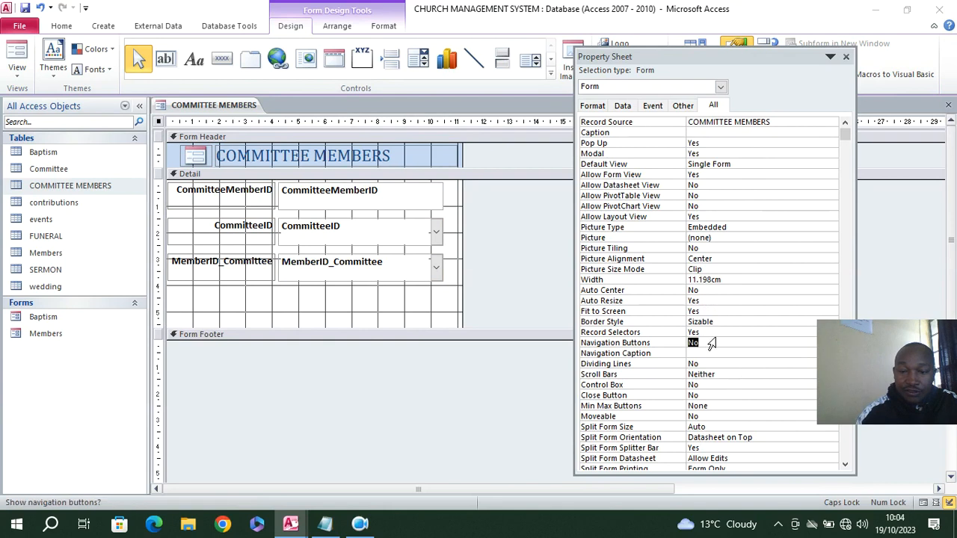
double_click(719, 333)
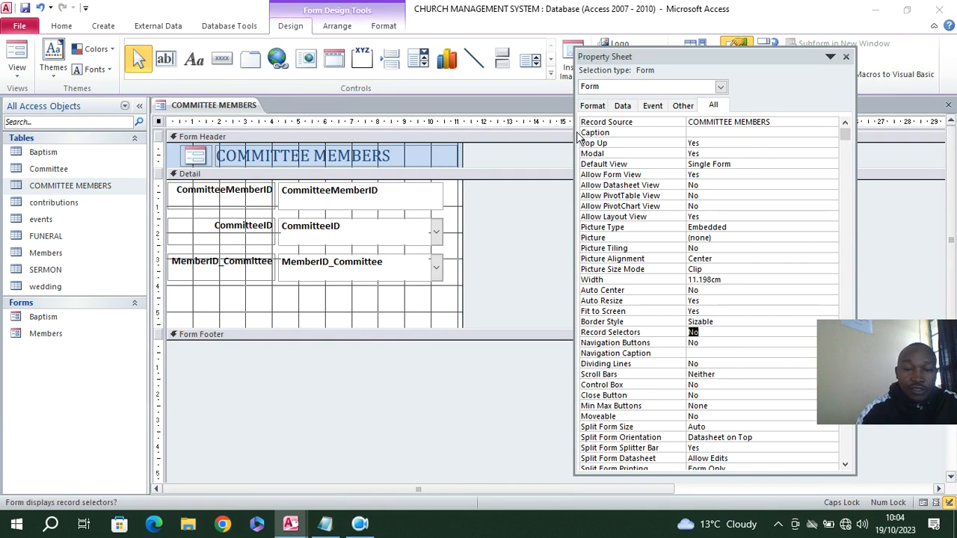
Save the form as COMMITTEE MEMBERS, preview it in Form View and return to Design View
left_click(25, 8)
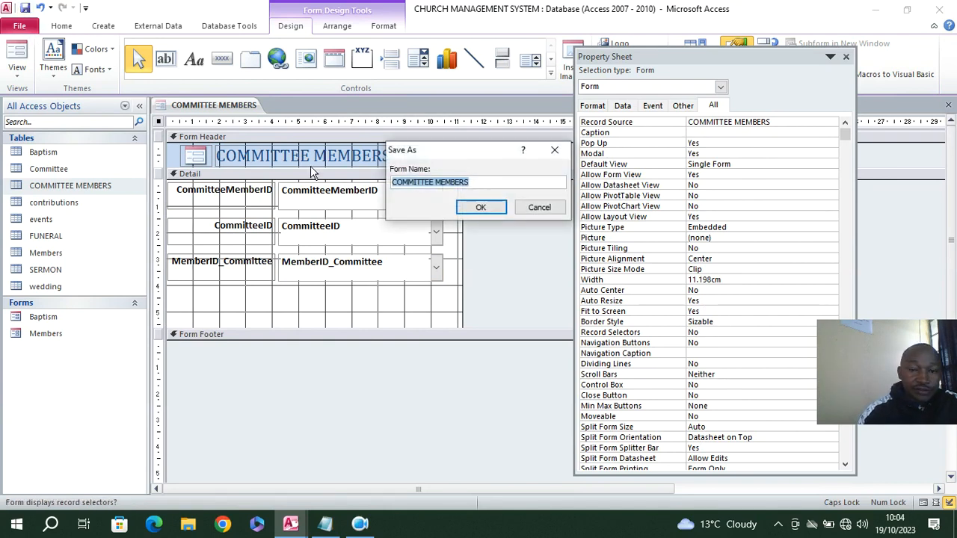
left_click(481, 207)
left_click(13, 59)
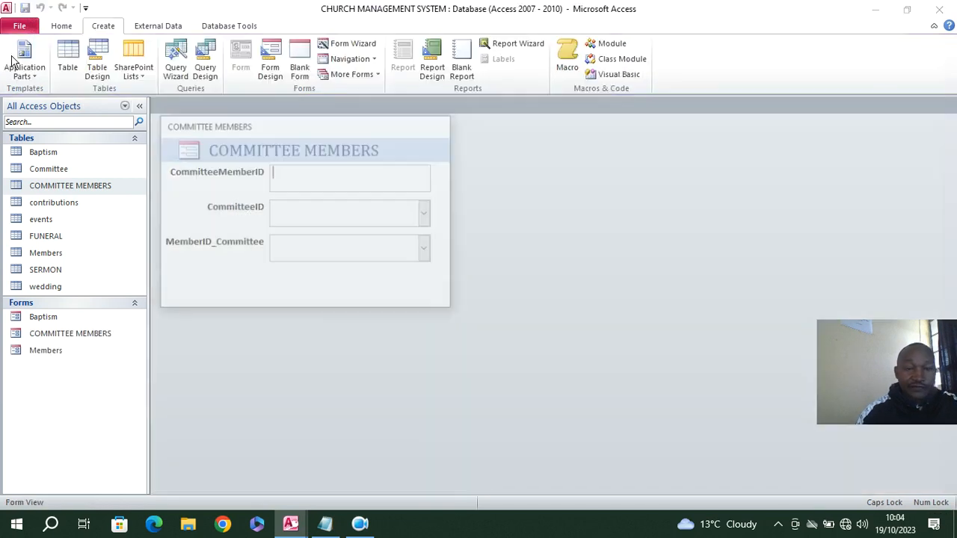
right_click(196, 134)
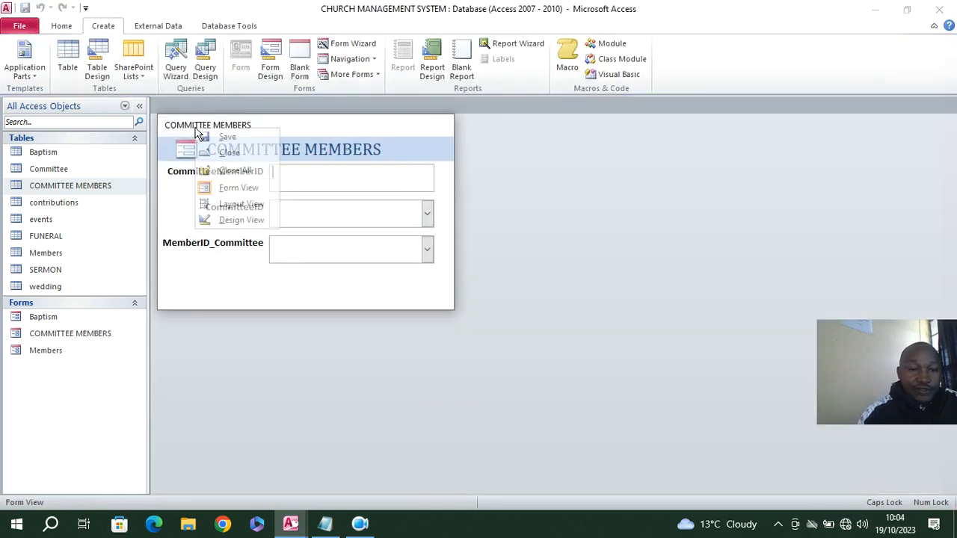
left_click(226, 223)
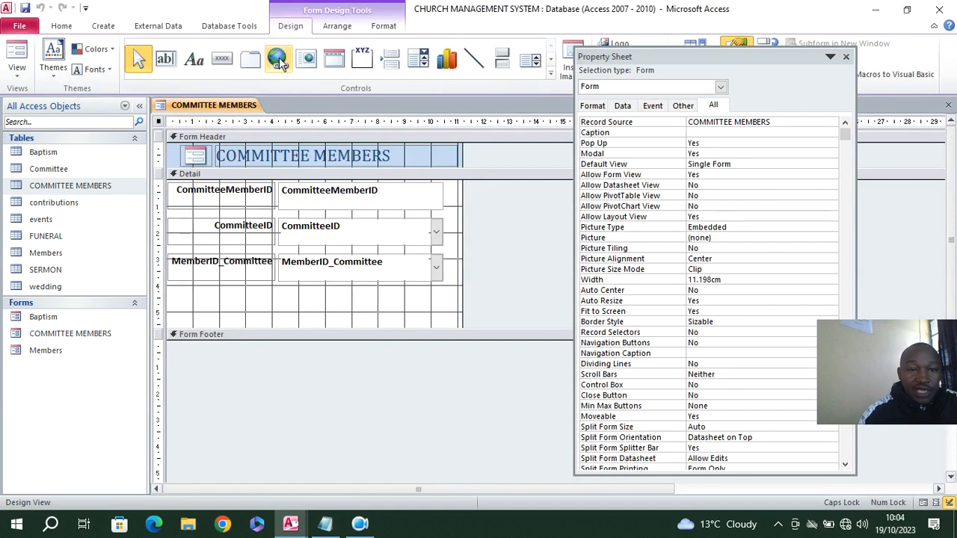
Add a toggle button about 2.3 by 0.7 cm after the title in the form header, captioned CLOSE
left_click(502, 60)
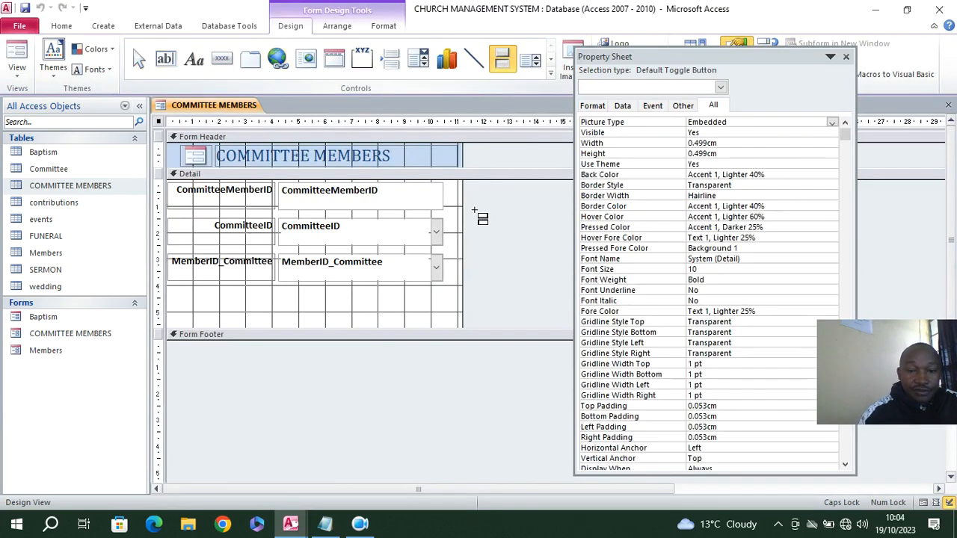
left_click_drag(397, 146, 457, 163)
left_click(431, 155)
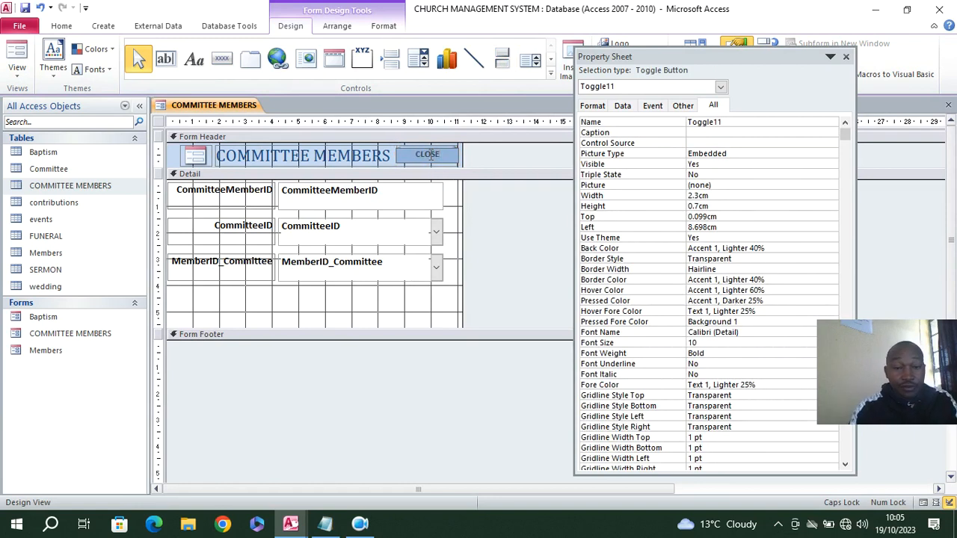
left_click(478, 158)
Give the CLOSE toggle button a black shape fill
left_click(430, 154)
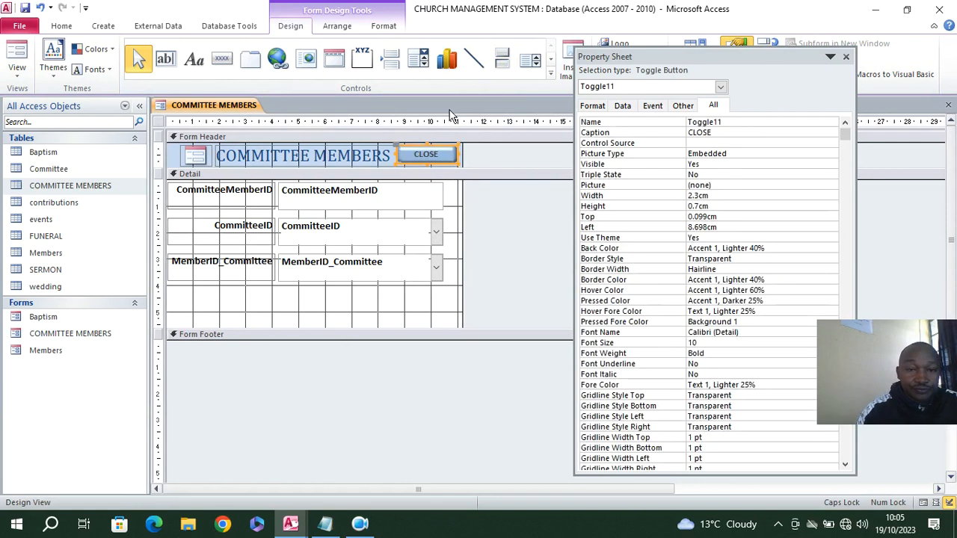
left_click(384, 26)
left_click(562, 43)
left_click(578, 88)
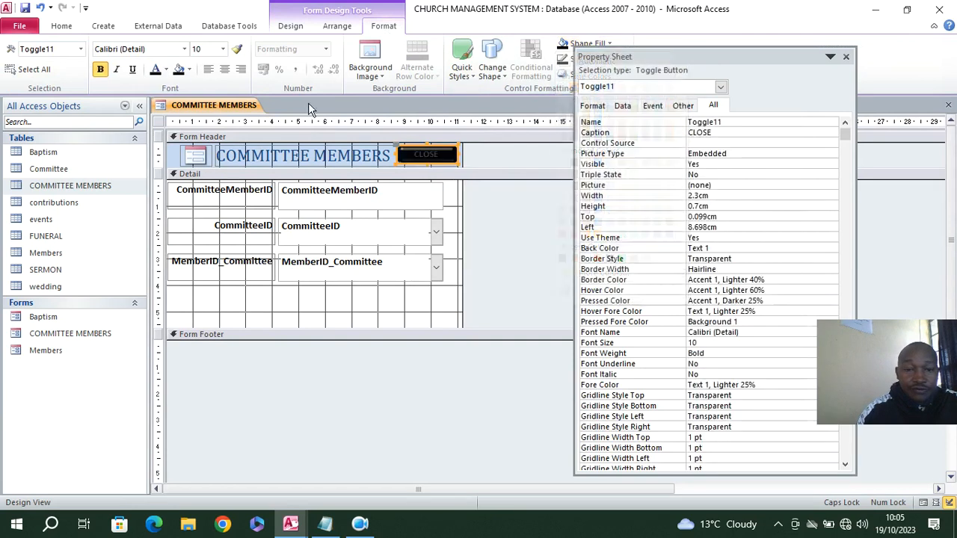
Make the CLOSE button's text white and give it an On Click event procedure containing the copied exit-confirmation code
left_click(166, 69)
left_click(155, 114)
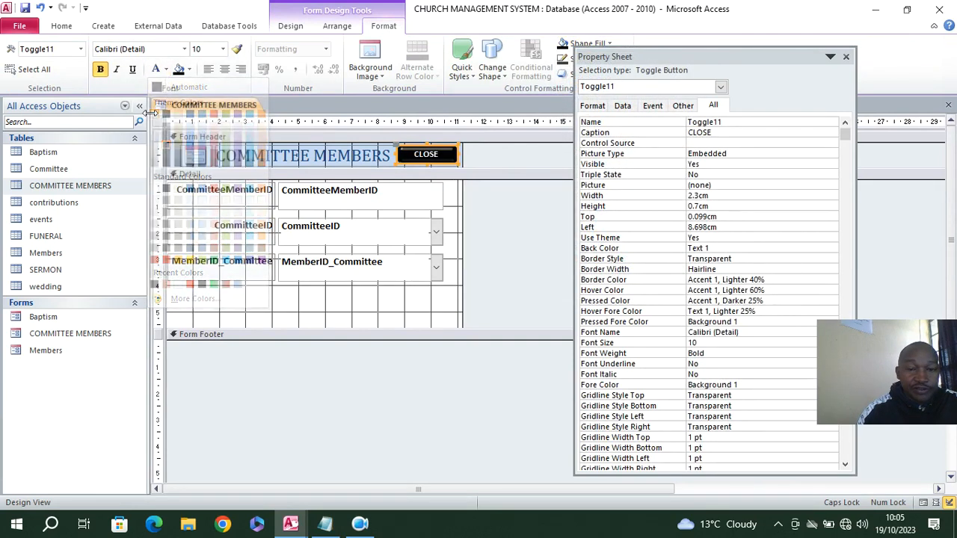
left_click(658, 109)
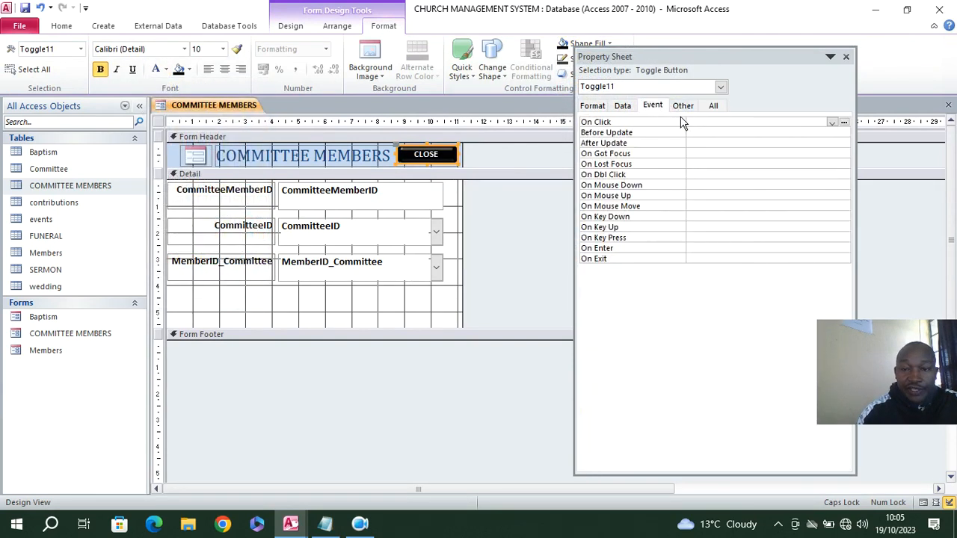
left_click(832, 122)
left_click(757, 133)
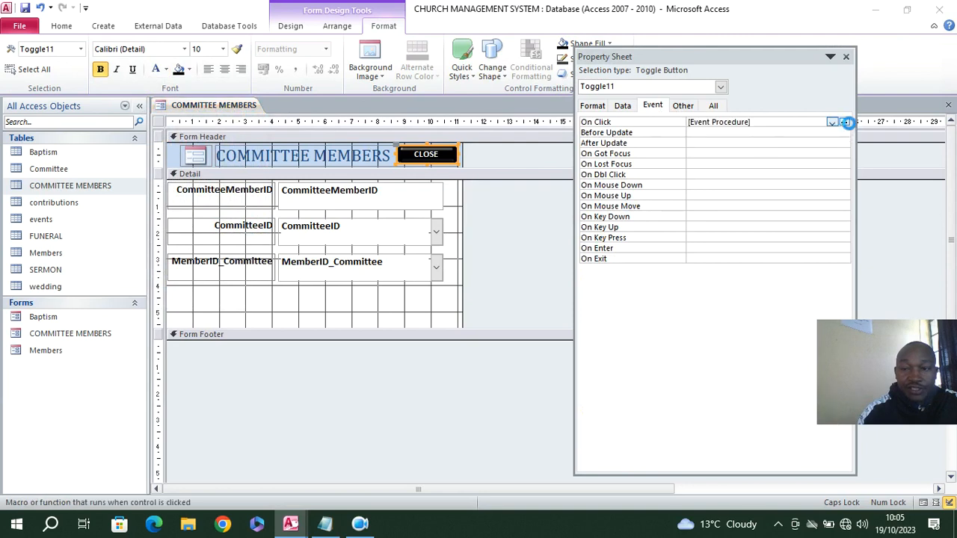
left_click(843, 121)
type("Dim aexit As VbMsgBoxResult On Error GoTo cmdexit_Click_Err     aexit = MsgBox(\"Confirm if you want to exit\", vbQuestion + vbYesNo, \"Church Records Management System\")    If aexit = vbYes Then     DoCmd.Close , \"\"  End If cmdexit_Click_Exit:     Exit Sub  cmdexit_Click_Err:     MsgBox Error$     Resume cmdexit_Click_Exit")
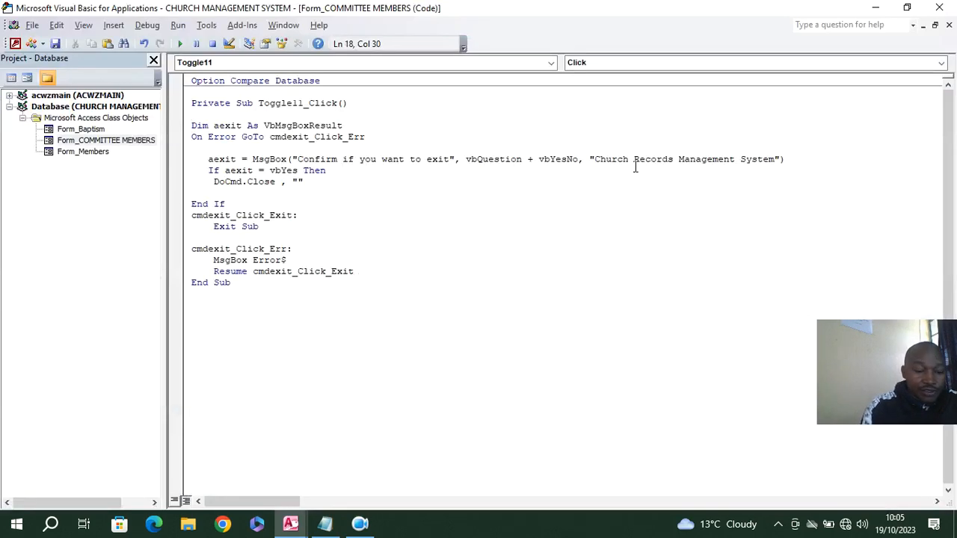
left_click(12, 43)
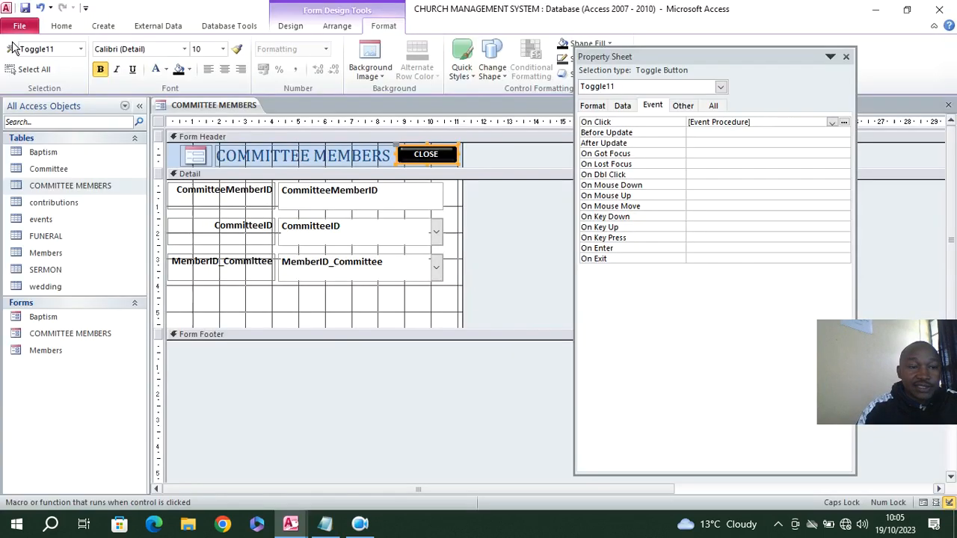
Add a command button below the MemberID_Committee field that goes to the next record, showing the text Next Record
left_click(283, 27)
left_click(219, 62)
left_click_drag(182, 297, 240, 311)
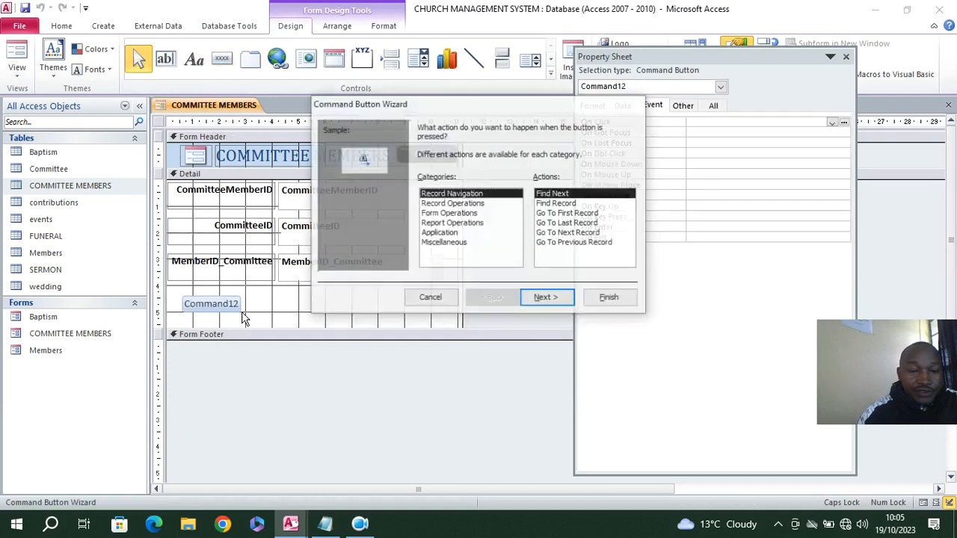
left_click(577, 234)
left_click(556, 299)
left_click(438, 190)
left_click(546, 297)
left_click(609, 298)
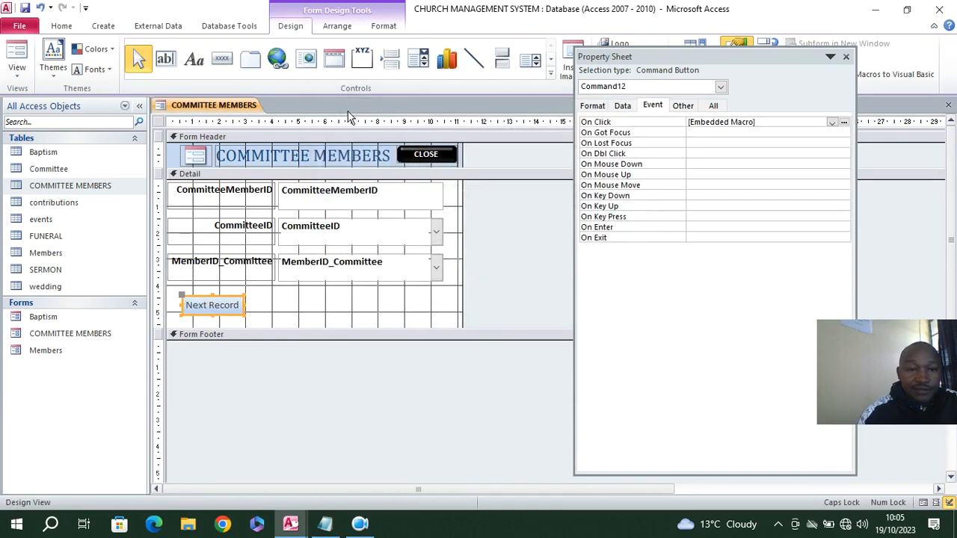
Add a command button beside Next Record that goes to the previous record, showing the text Previous Record
left_click(222, 58)
mouse_move(258, 300)
left_mouse_down()
mouse_move(322, 320)
mouse_move(316, 311)
left_mouse_up()
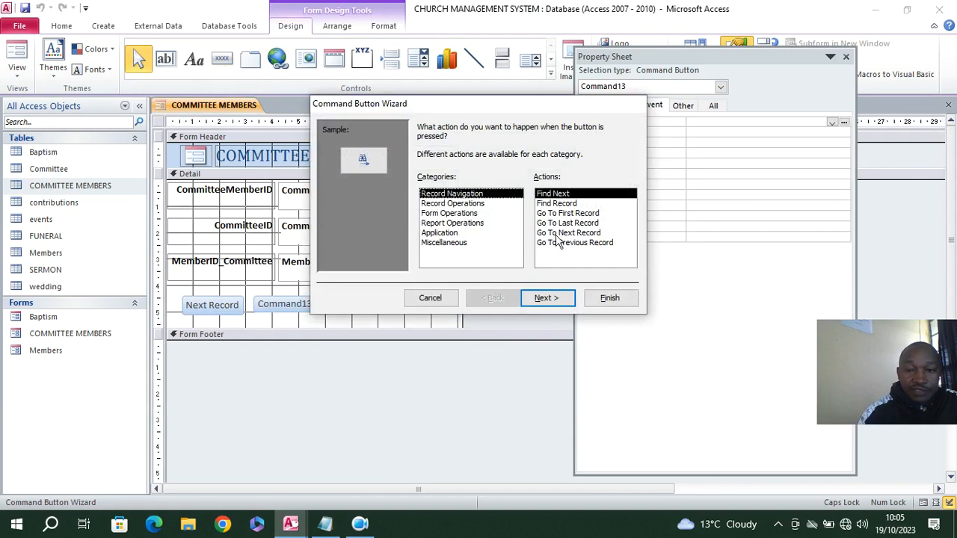
left_click(574, 243)
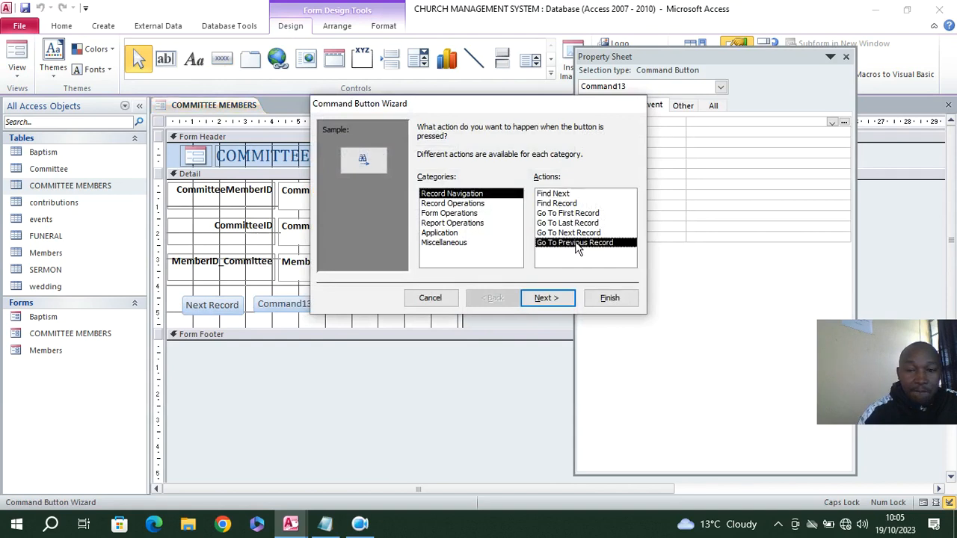
left_click(547, 297)
left_click(424, 183)
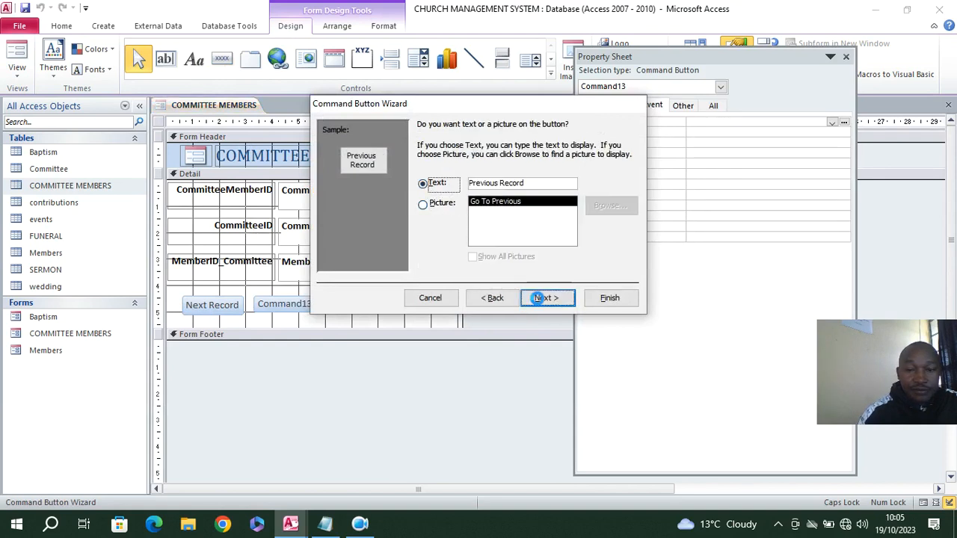
left_click(546, 298)
left_click(590, 299)
left_click(352, 316)
left_click(327, 312)
Add a command button beside Previous Record with the Add New Record operation, showing the text Add Record
left_click(222, 58)
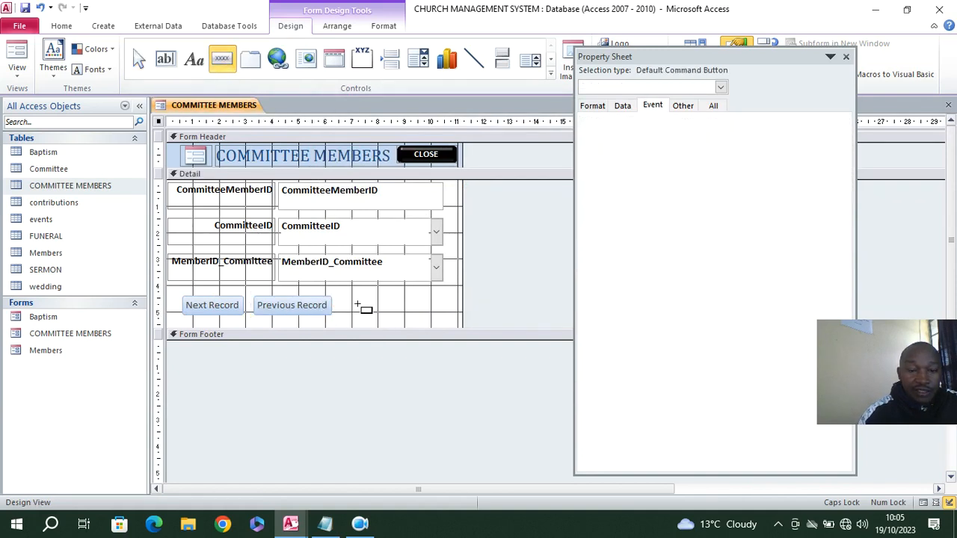
left_click_drag(346, 297, 421, 312)
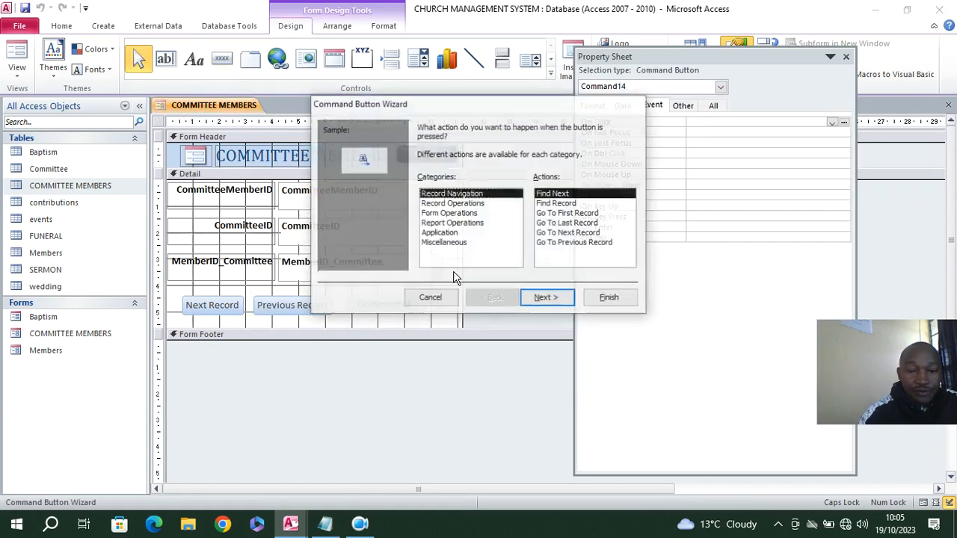
left_click(446, 213)
left_click(460, 203)
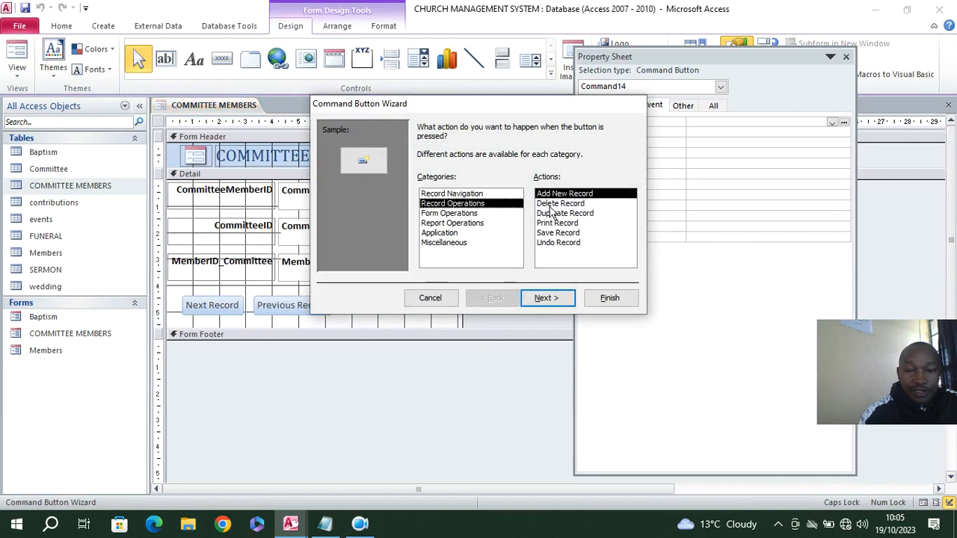
left_click(549, 297)
left_click(423, 183)
left_click(606, 298)
Give the Next Record, Previous Record and Add Record buttons a gold shape fill and bold text
left_click_drag(421, 304, 231, 312)
left_click(384, 26)
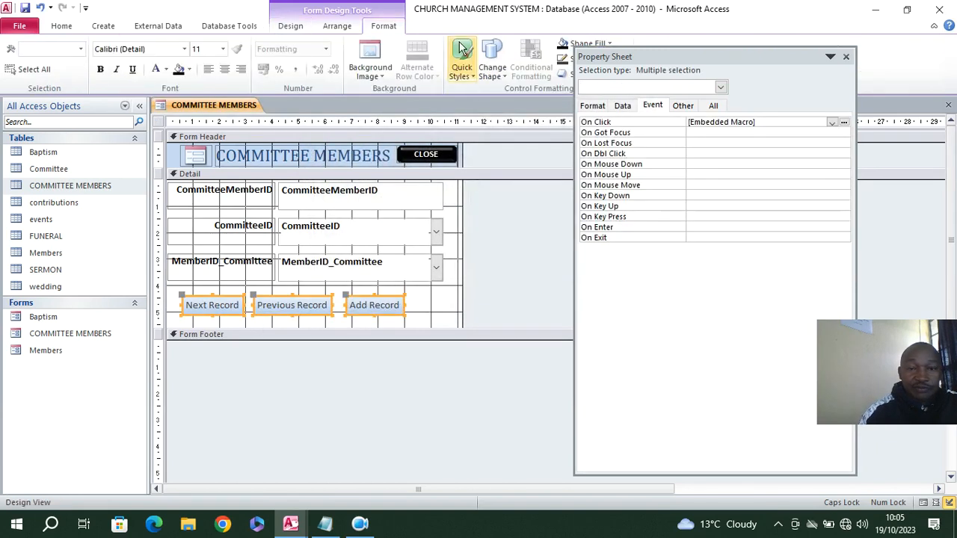
left_click(568, 44)
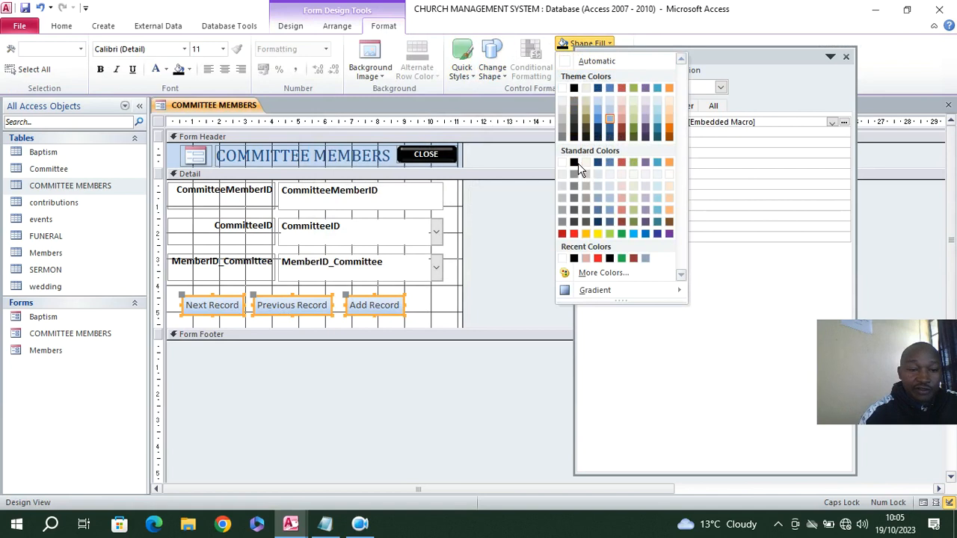
left_click(586, 234)
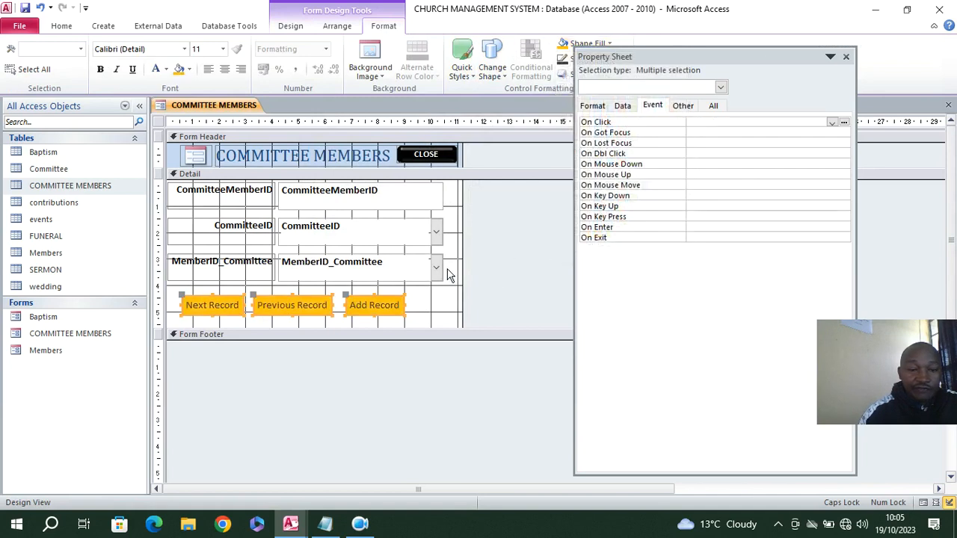
left_click(100, 69)
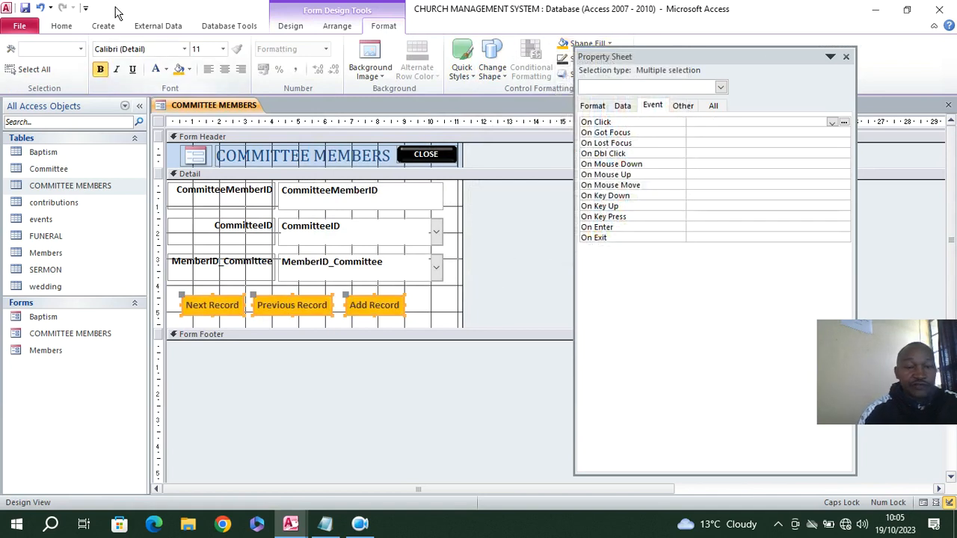
Show the COMMITTEE MEMBERS form in Form View and check the choices in its CommitteeID and MemberID_Committee lists
left_click(61, 25)
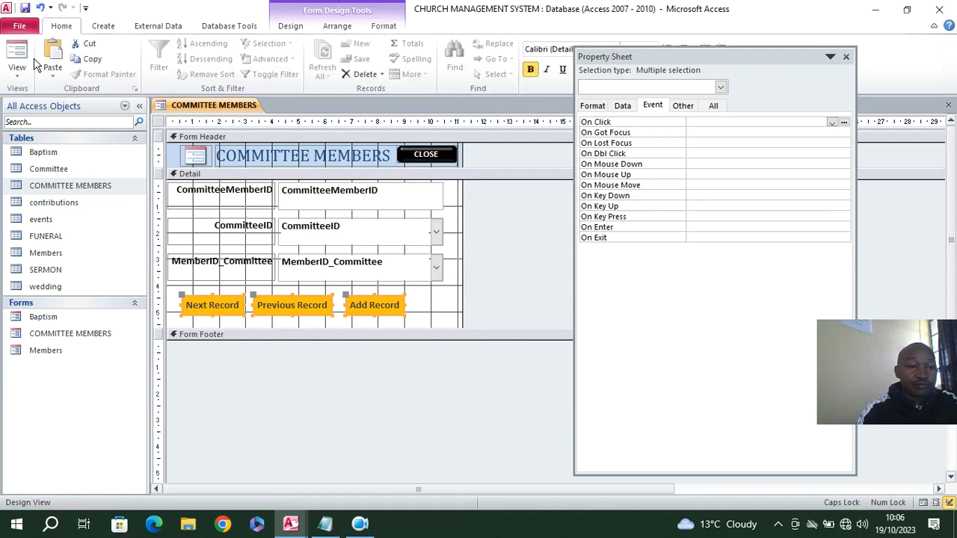
left_click(23, 56)
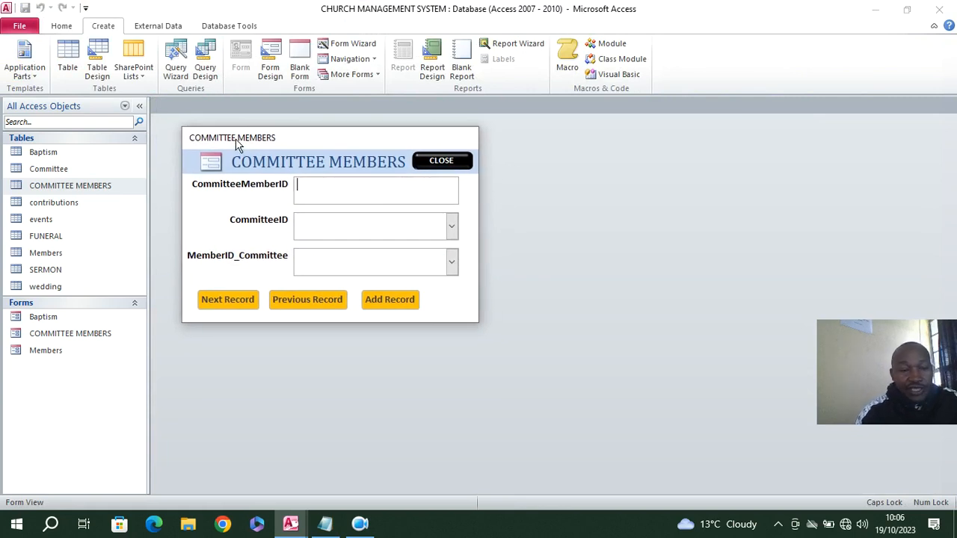
left_click_drag(239, 142, 232, 137)
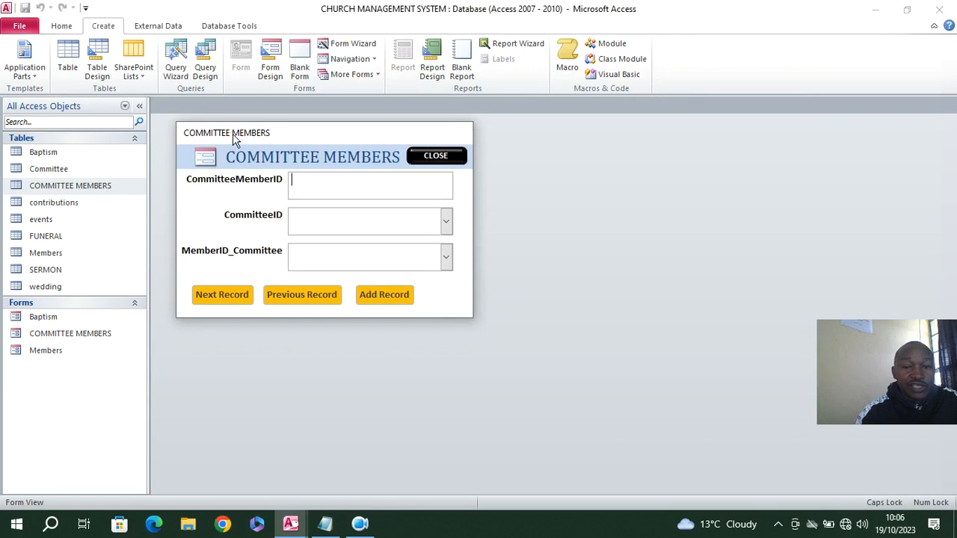
left_click(445, 224)
left_click(459, 218)
left_click(447, 256)
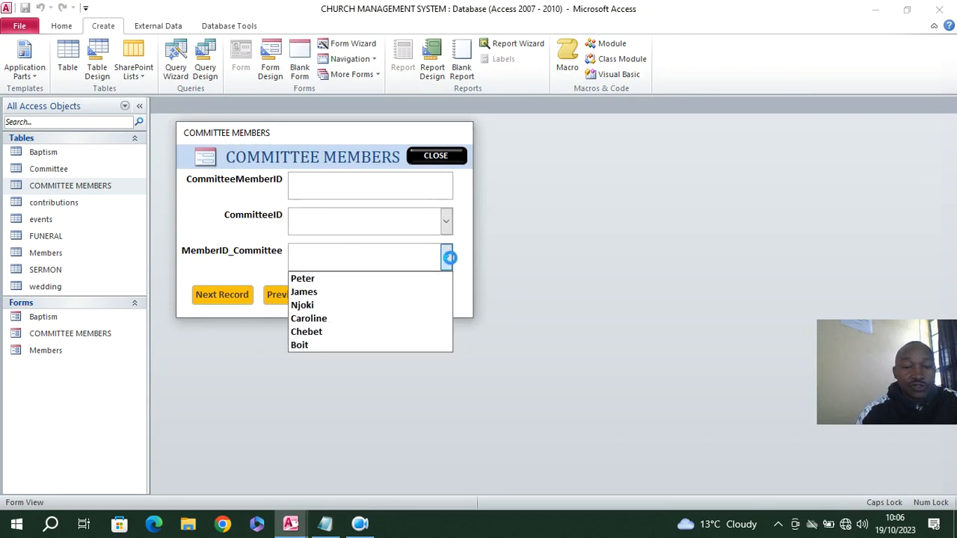
left_click(460, 249)
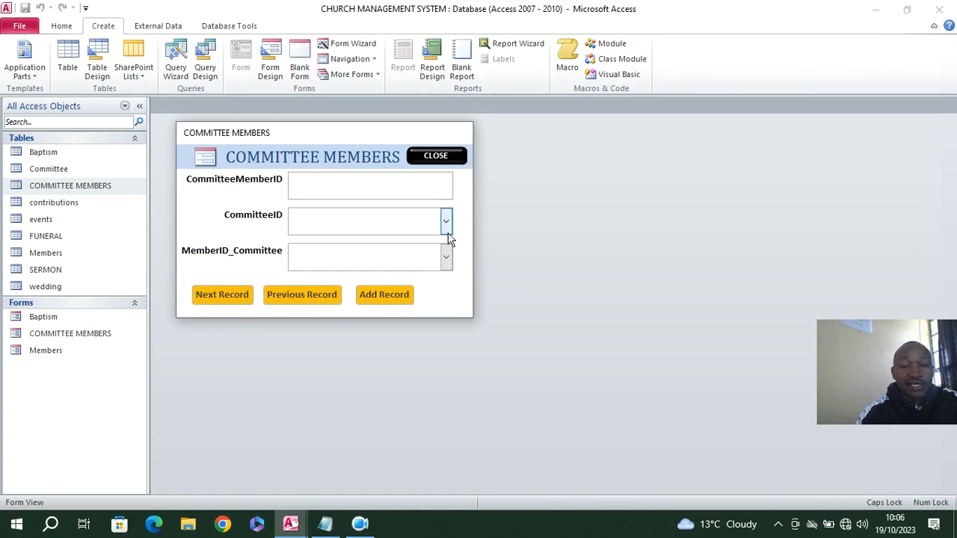
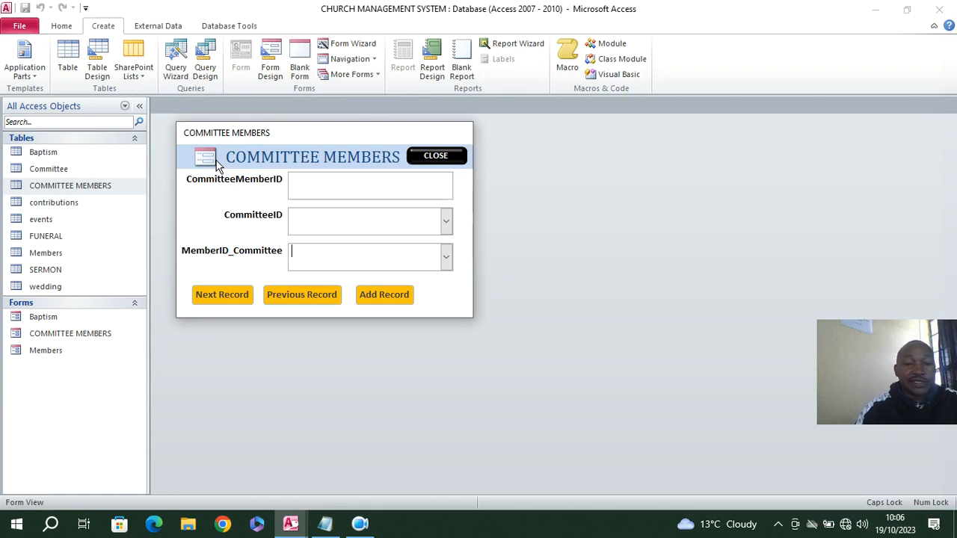
left_click(362, 522)
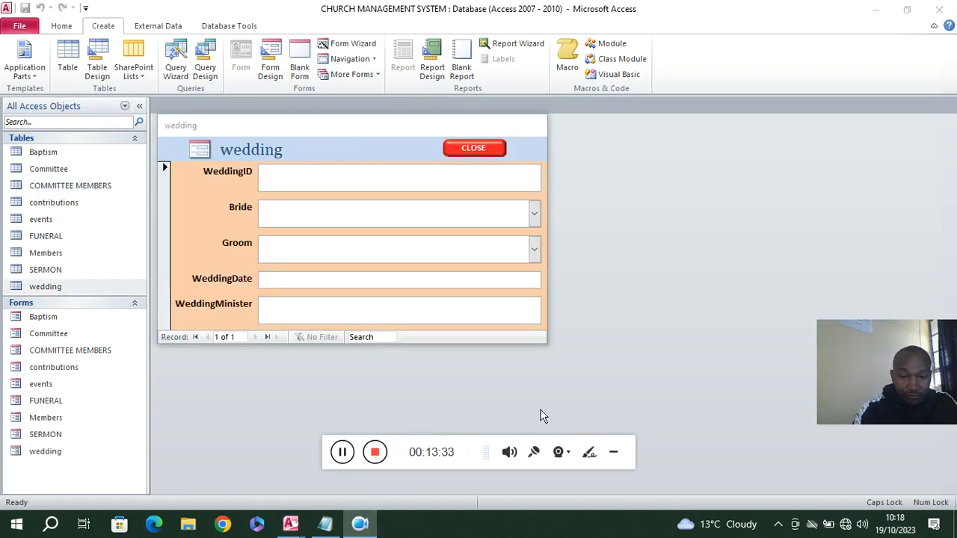
left_click(614, 446)
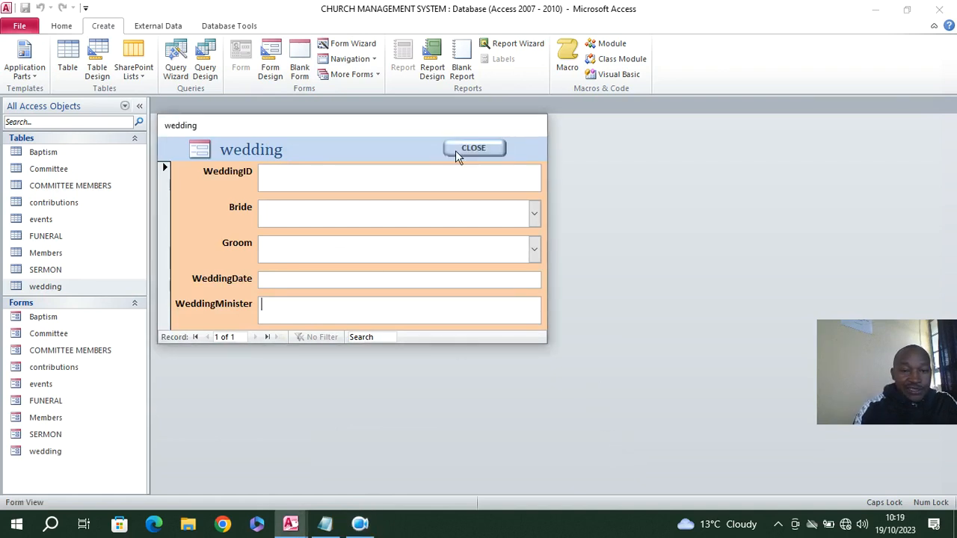
Give the wedding form's CLOSE button an On Click event procedure containing the copied exit-confirmation code
left_click(482, 149)
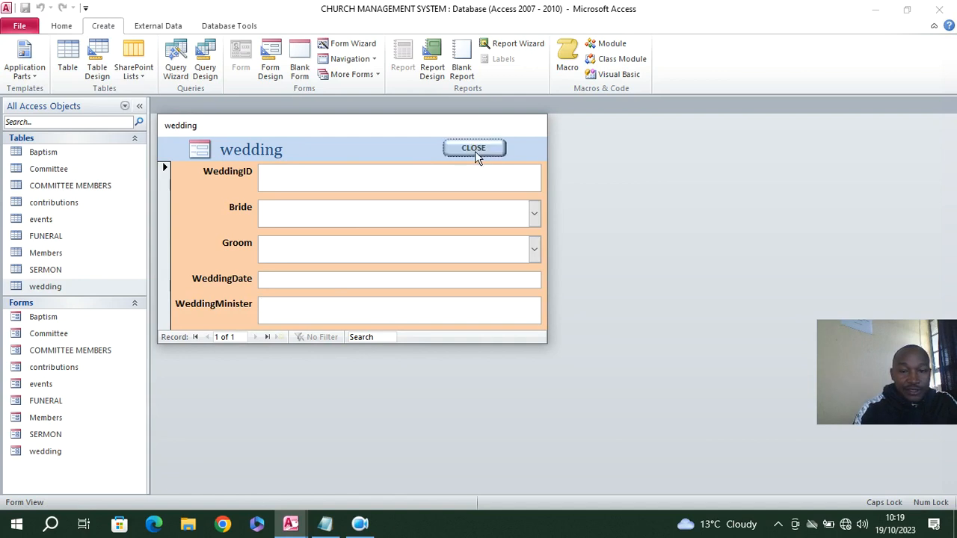
right_click(282, 138)
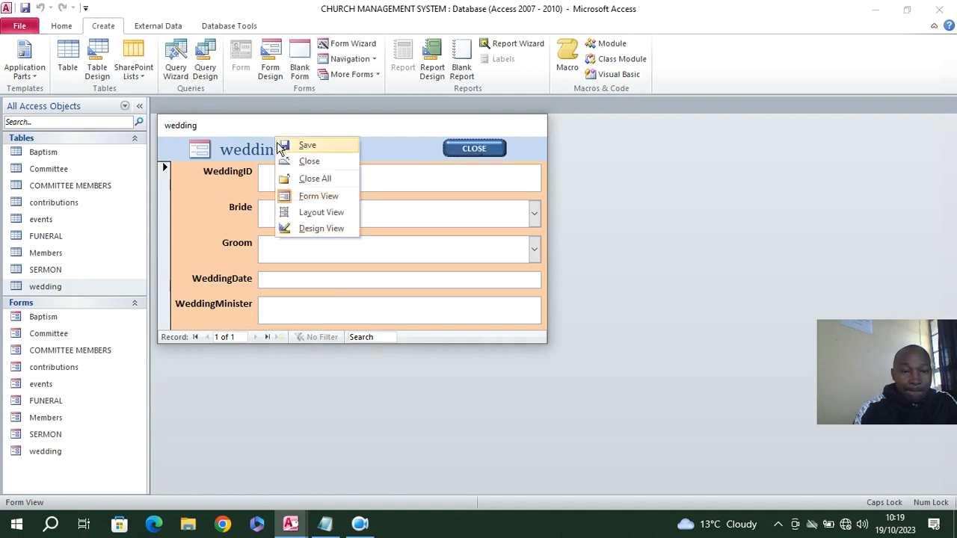
left_click(314, 227)
left_click(465, 155)
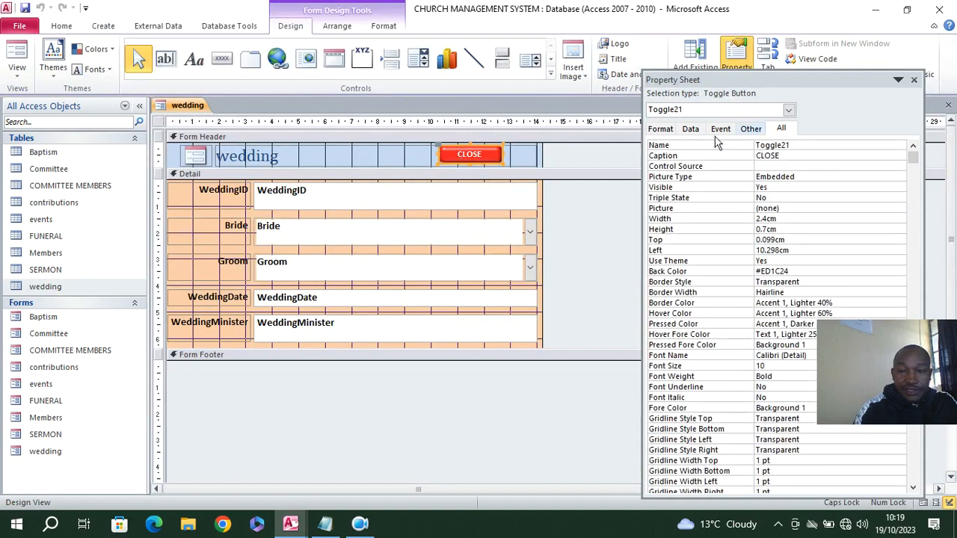
left_click(721, 128)
left_click(899, 147)
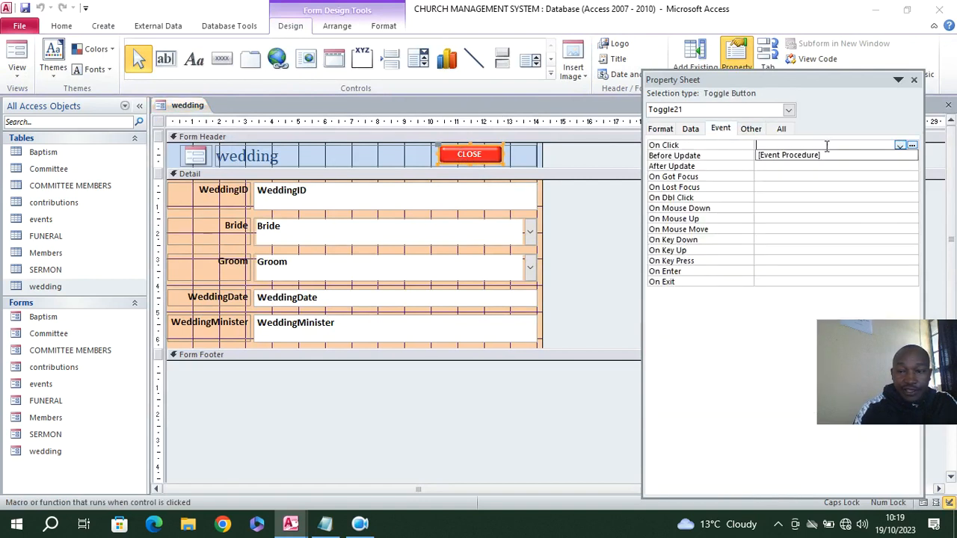
left_click(886, 155)
left_click(912, 145)
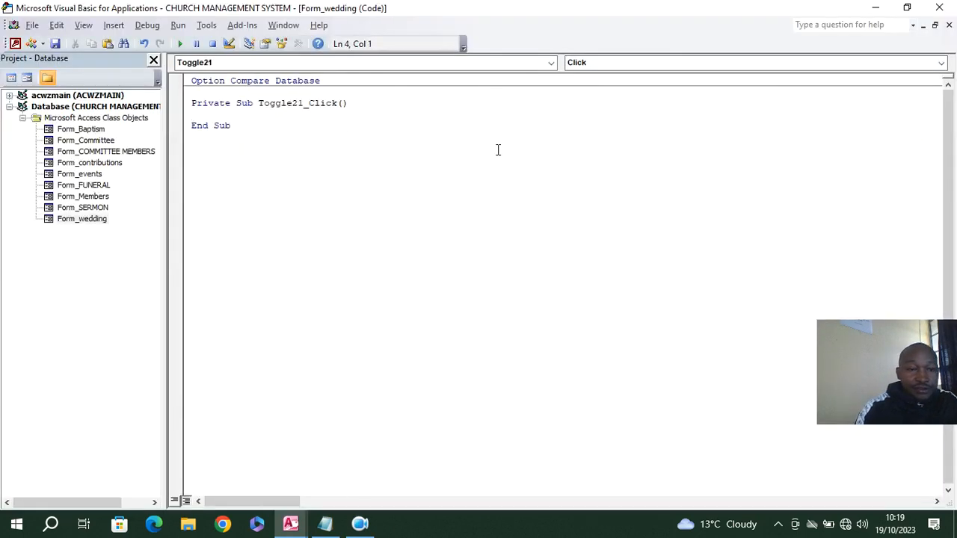
type("Dim aexit As VbMsgBoxResult On Error GoTo cmdexit_Click_Err     aexit = MsgBox(\"Confirm if you want to exit\", vbQuestion + vbYesNo, \"Church Records Management System\")    If aexit = vbYes Then     DoCmd.Close , \"\"  End If cmdexit_Click_Exit:     Exit Sub  cmdexit_Click_Err:     MsgBox Error$     Resume cmdexit_Click_Exit")
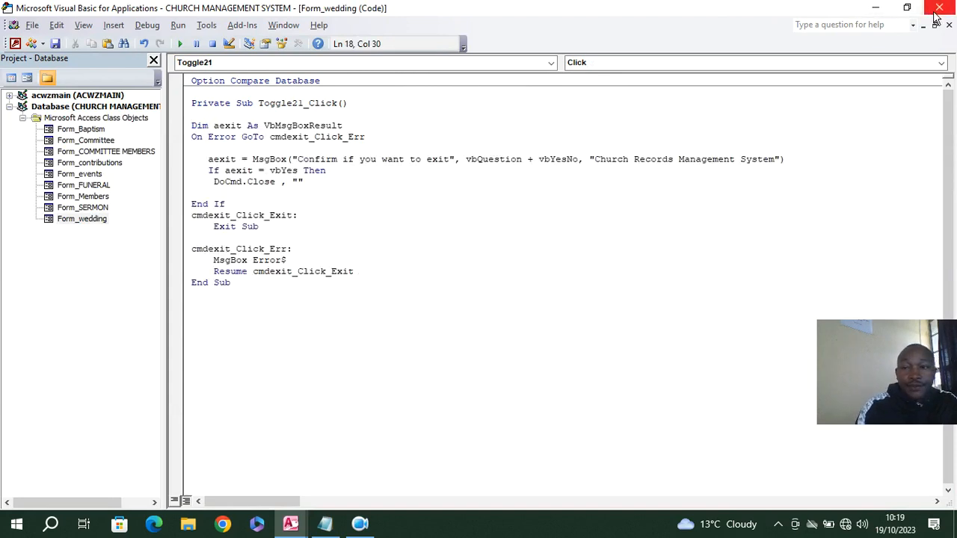
left_click(938, 7)
Switch the wedding form to Form View and test its CLOSE button, confirming the exit
left_click(17, 58)
left_click(474, 148)
left_click(482, 311)
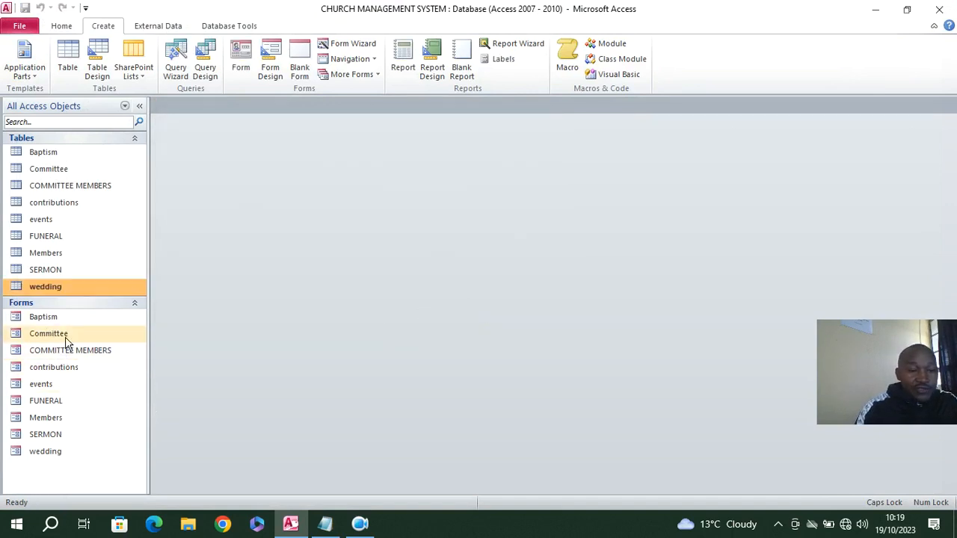
Open the Members form and start a new member record with the member's ID and full name
left_click(51, 419)
double_click(51, 419)
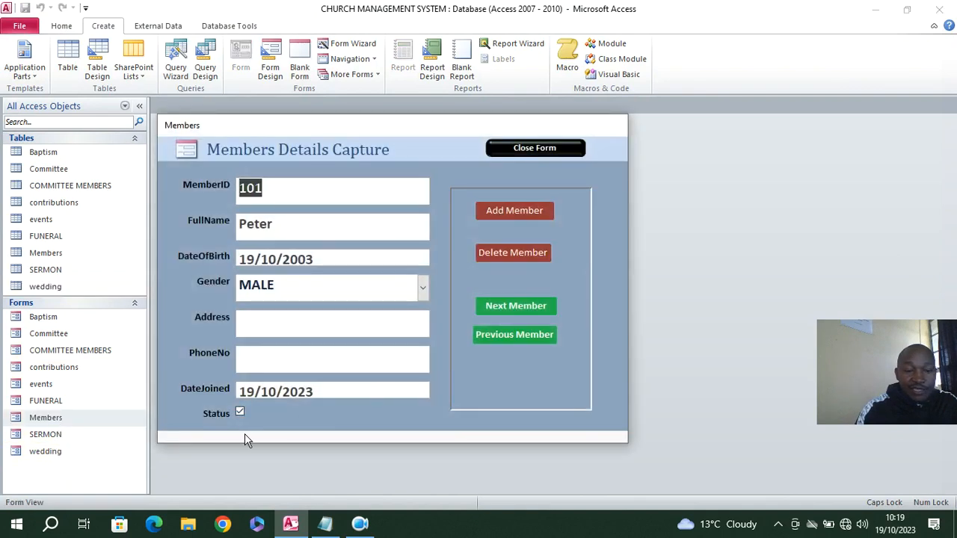
left_click(506, 211)
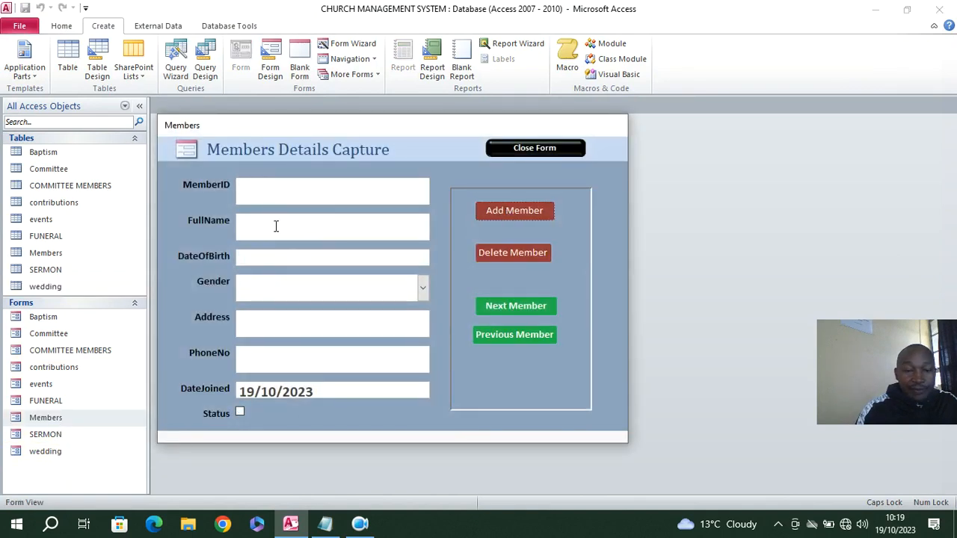
left_click(276, 189)
type("200")
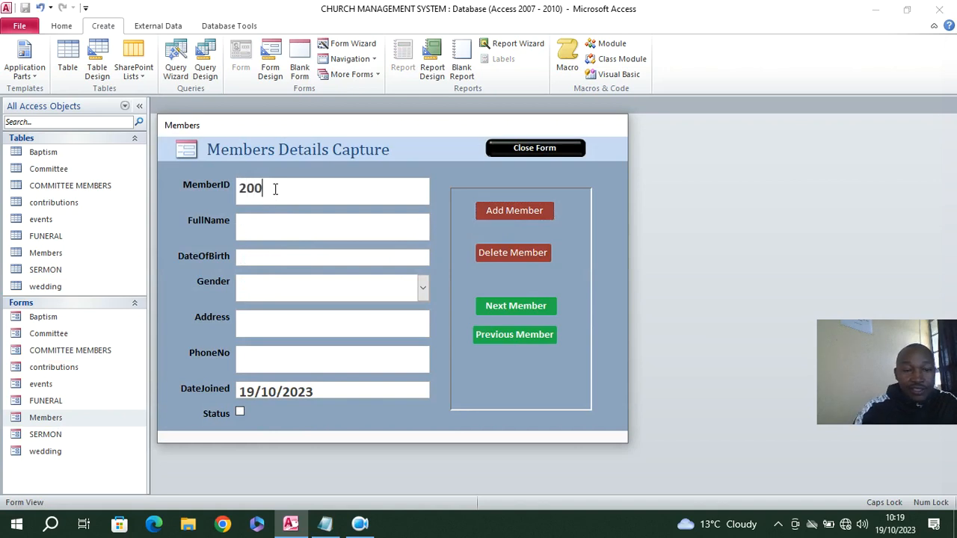
left_click(283, 222)
type("DUNCAN")
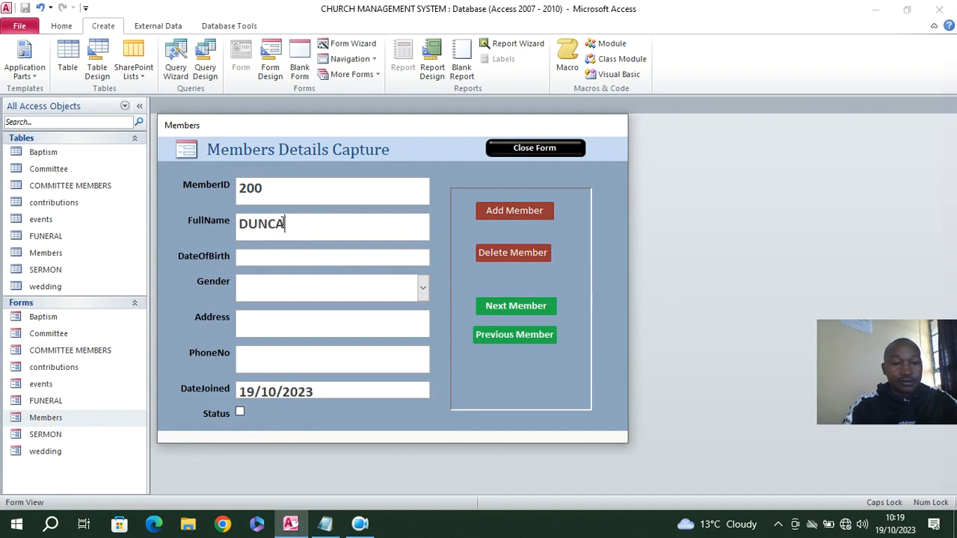
Enter the new member's date of birth and set Gender to MALE
left_click(309, 256)
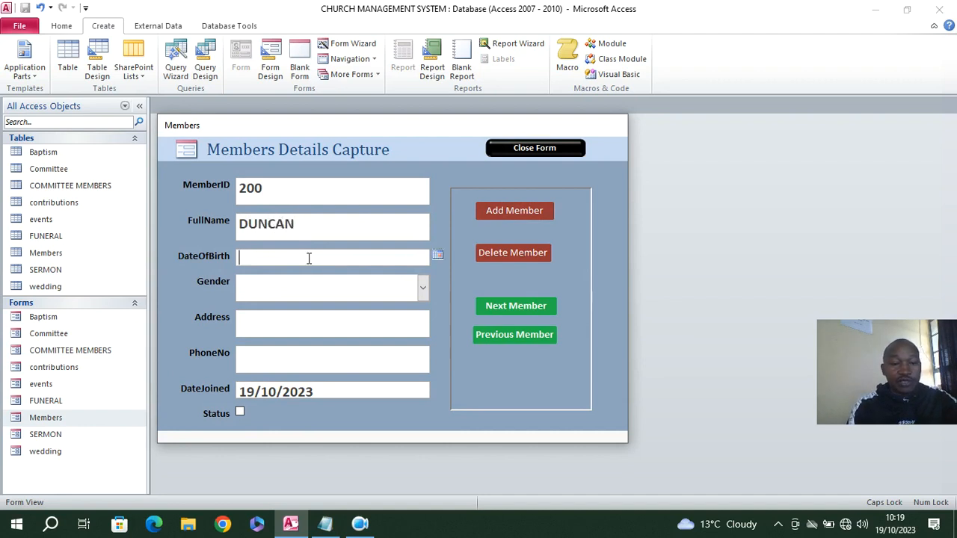
left_click(438, 256)
left_click(382, 327)
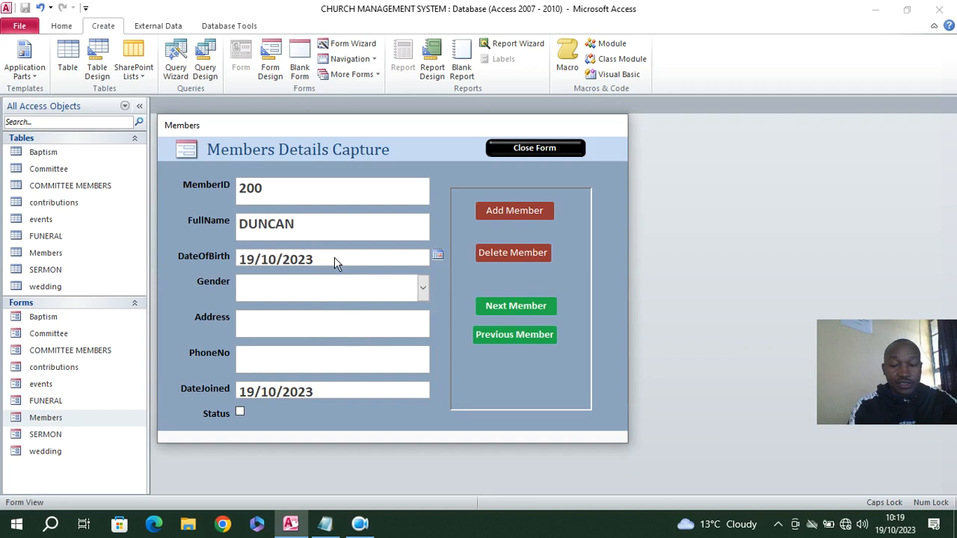
key("BackSpace")
key("BackSpace")
type("0")
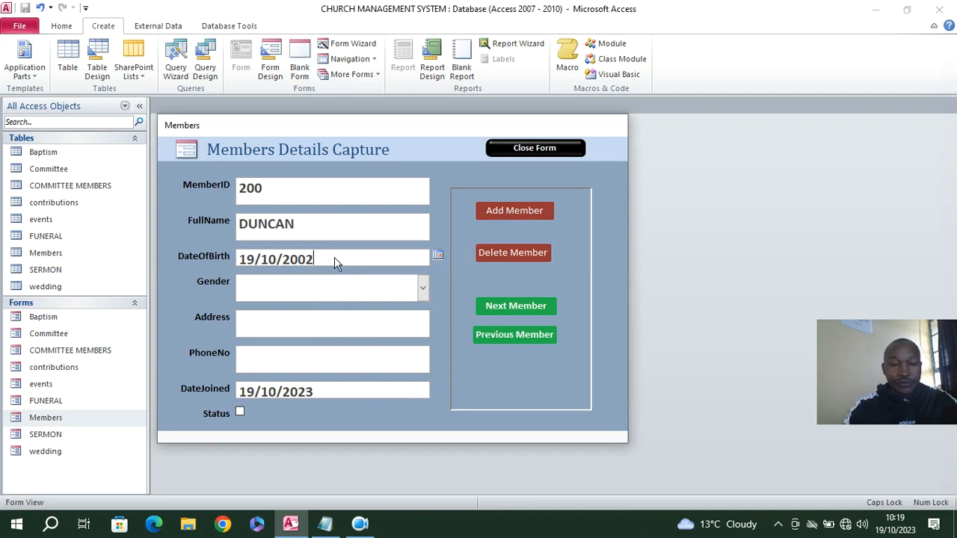
left_click(422, 287)
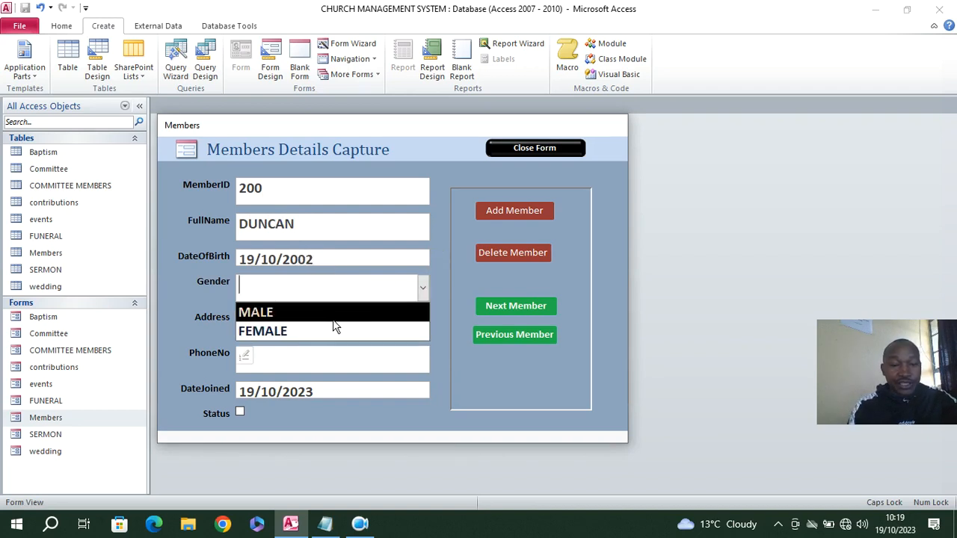
left_click(314, 312)
Fill in the male member's address and phone number, and mark the Status as active
left_click(323, 323)
type("1555 MOLO")
left_click(308, 357)
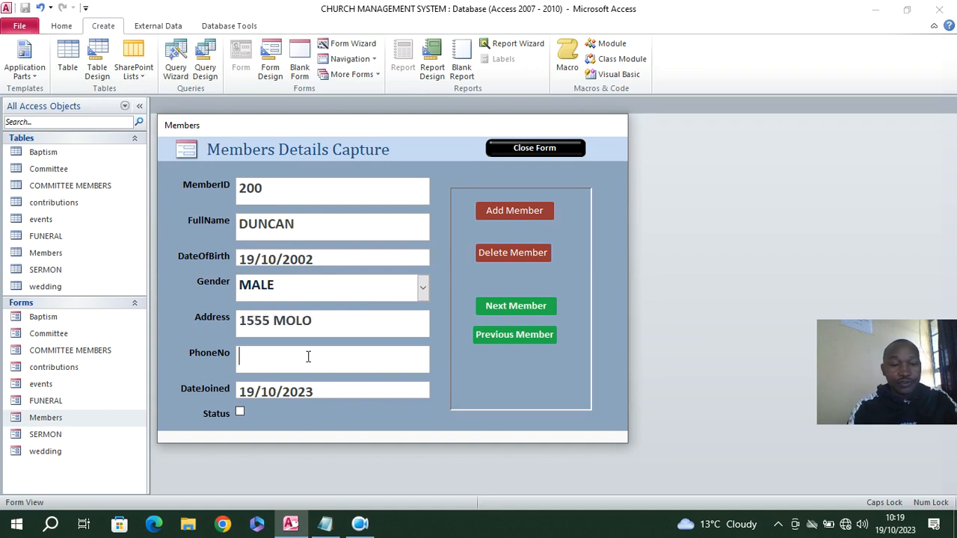
type("45455555")
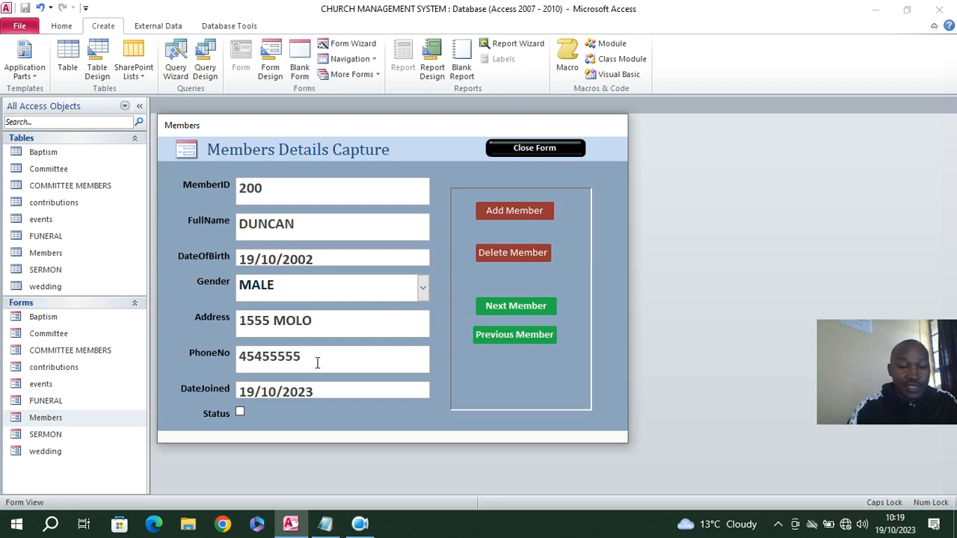
left_click(241, 414)
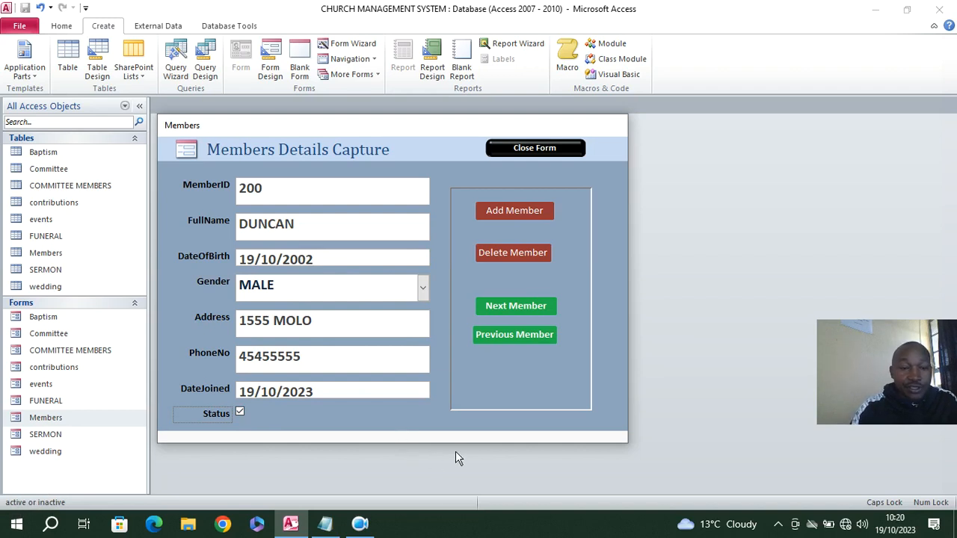
Add another member record and enter its member ID and full name
left_click(494, 212)
left_click(261, 197)
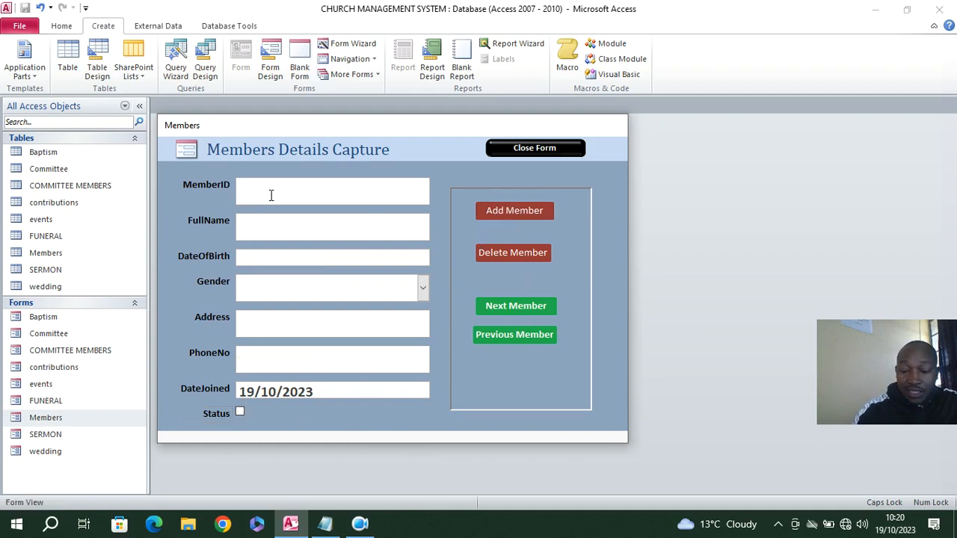
type("500")
left_click(296, 226)
type("J")
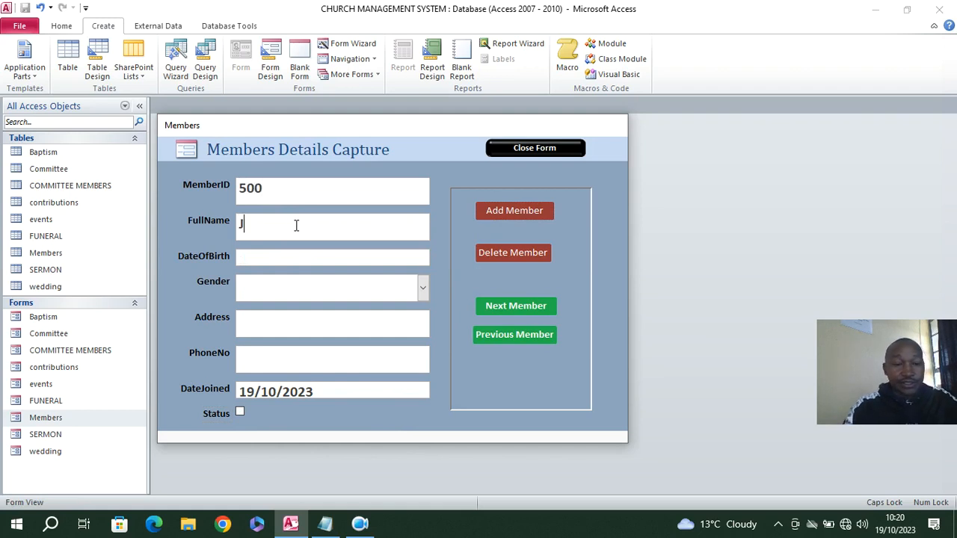
type("ACLIN")
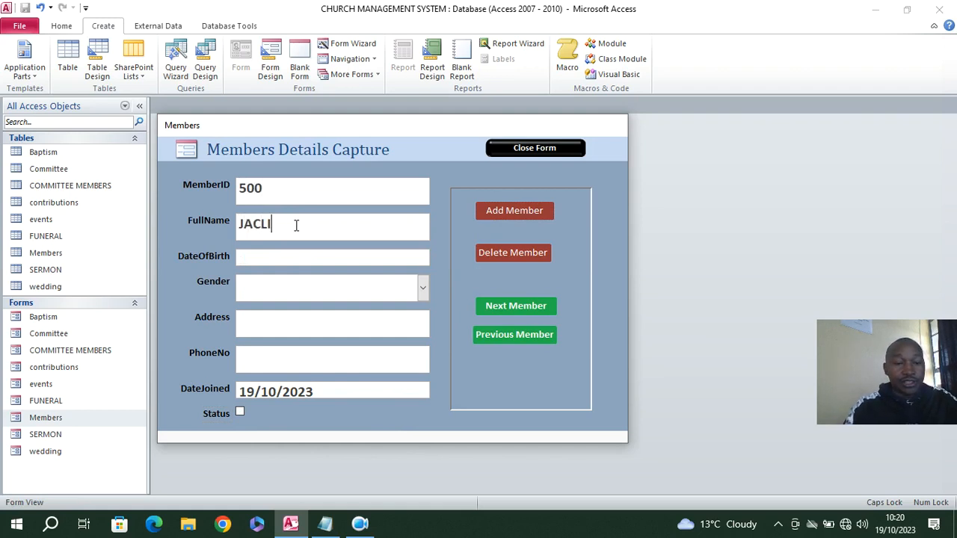
key("BackSpace")
key("BackSpace")
type("QLINE")
Enter the second new member's date of birth and set Gender to FEMALE
left_click(309, 252)
left_click(437, 255)
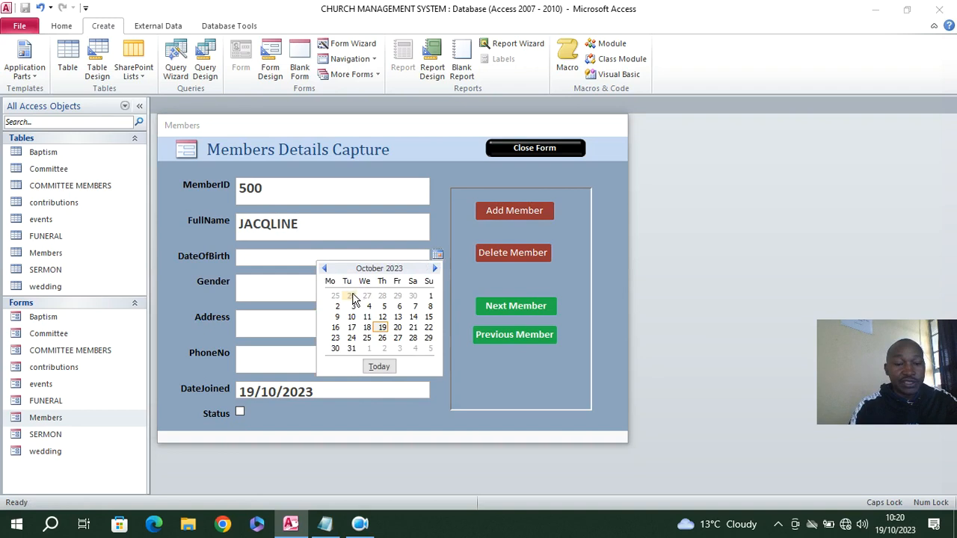
left_click(350, 296)
key("BackSpace")
key("BackSpace")
key("BackSpace")
type("2000")
left_click(372, 288)
type("F")
Fill in the female member's address and phone number, and mark the Status as active
left_click(340, 327)
type("556")
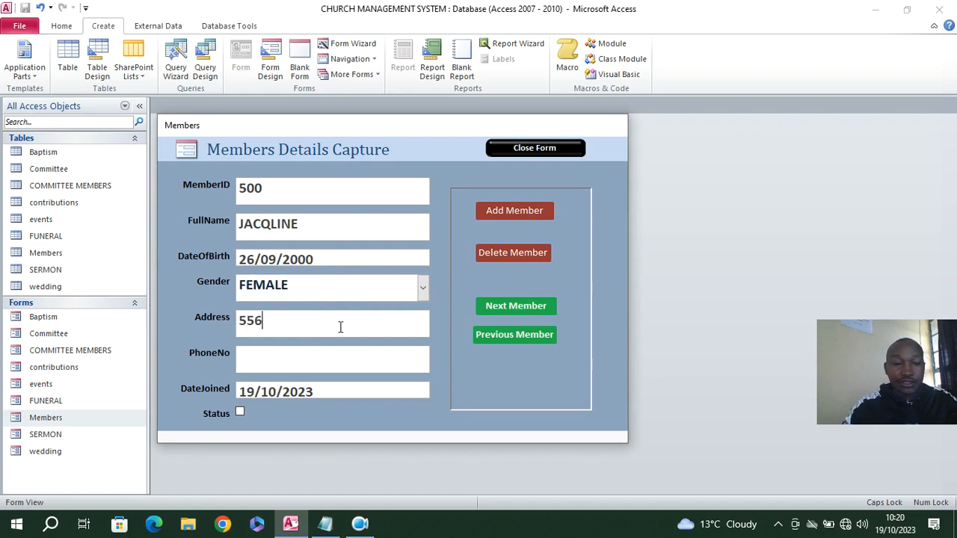
type("65 NAKURU")
left_click(337, 358)
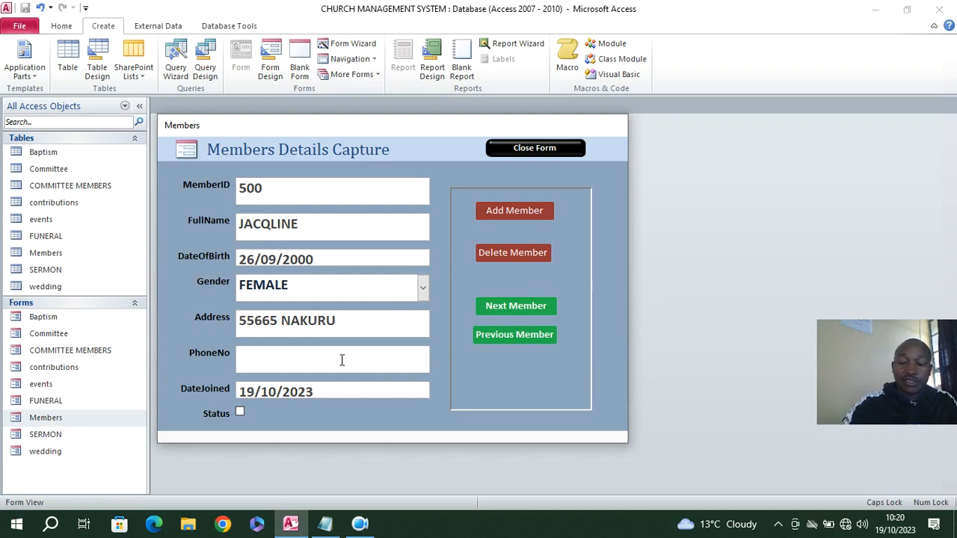
type("45454545542")
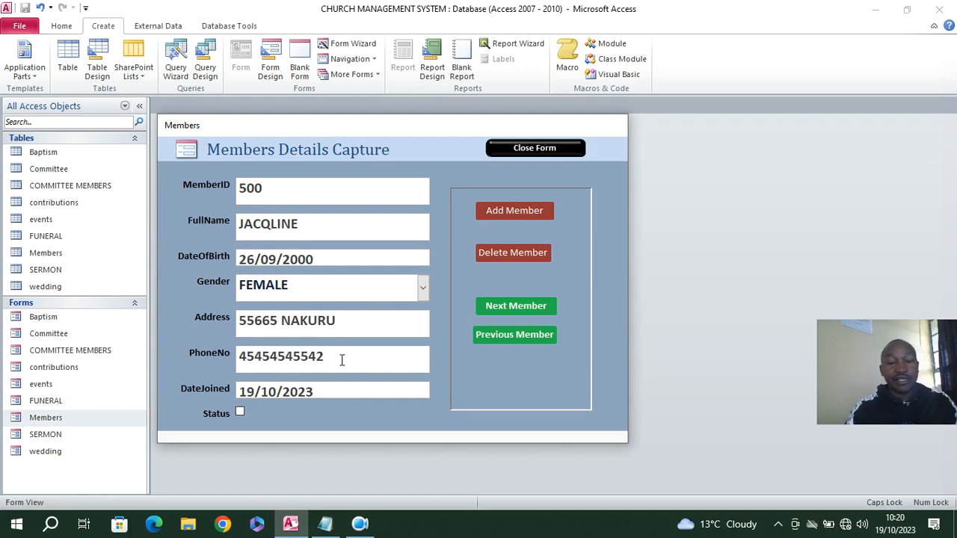
left_click(240, 412)
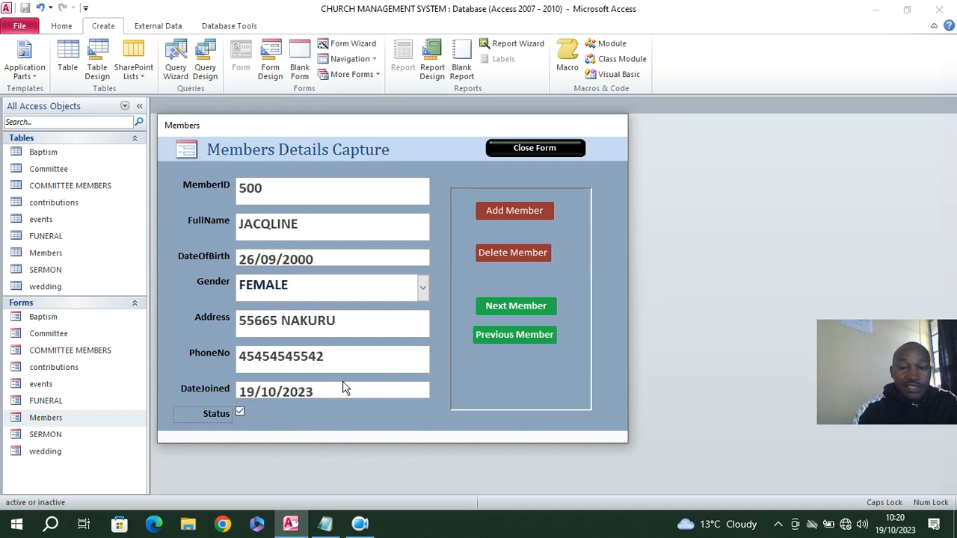
Check the saved member records with Previous Member and Next Member, and close the Members form, confirming the exit
left_click(515, 336)
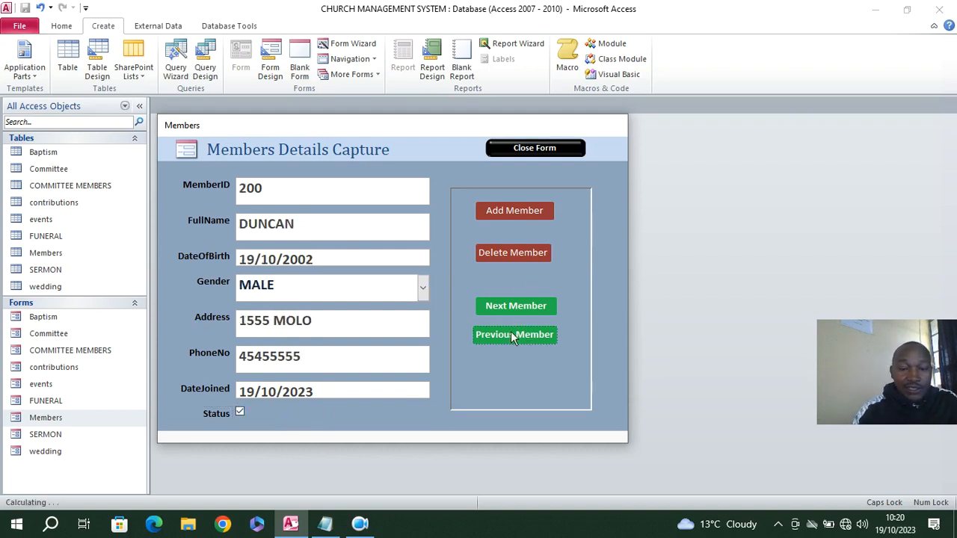
left_click(512, 311)
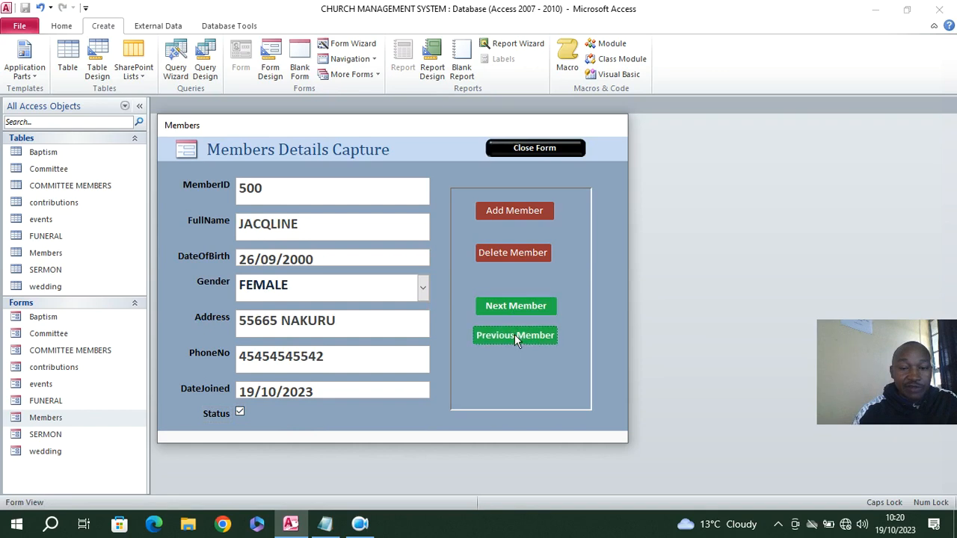
left_click(514, 334)
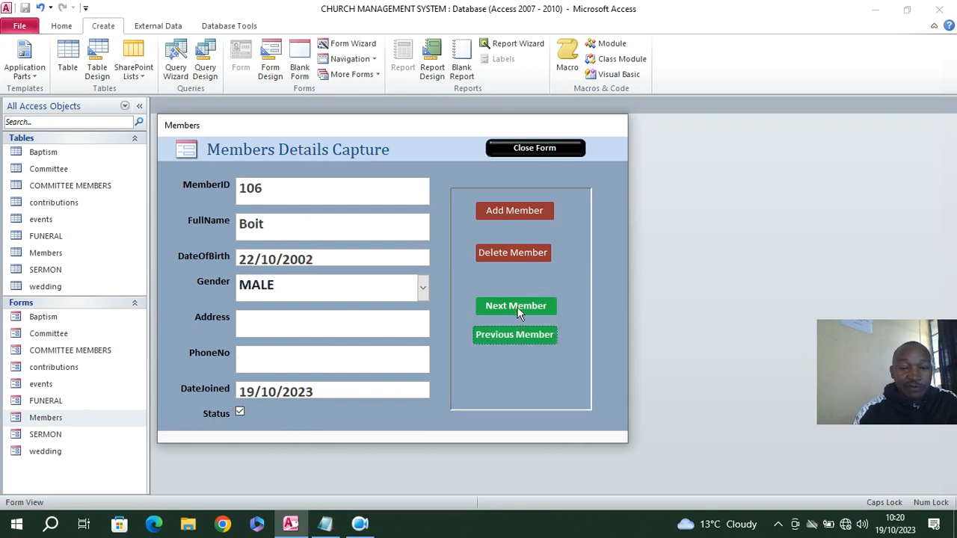
left_click(516, 309)
left_click(524, 149)
left_click(467, 307)
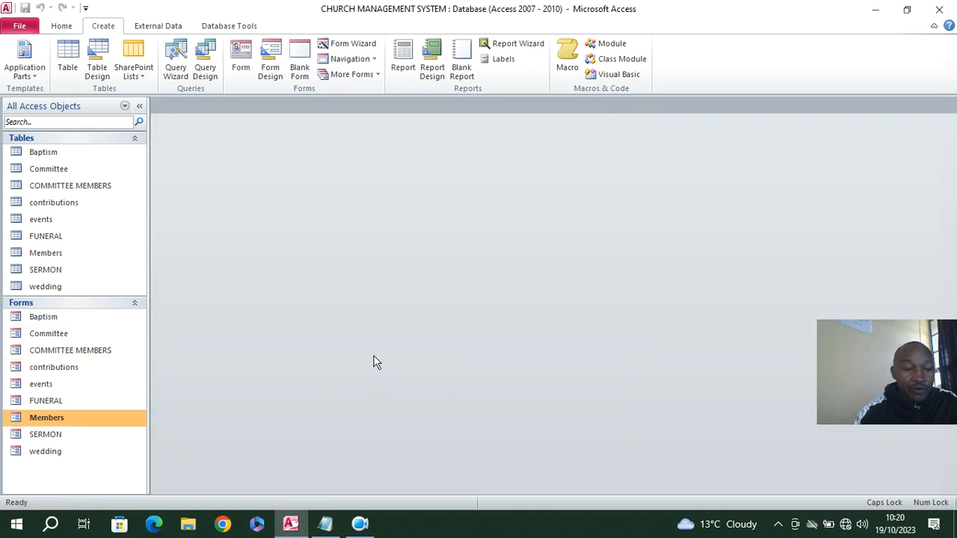
Open the wedding form and enter 100 as the WeddingID of the new record
double_click(45, 451)
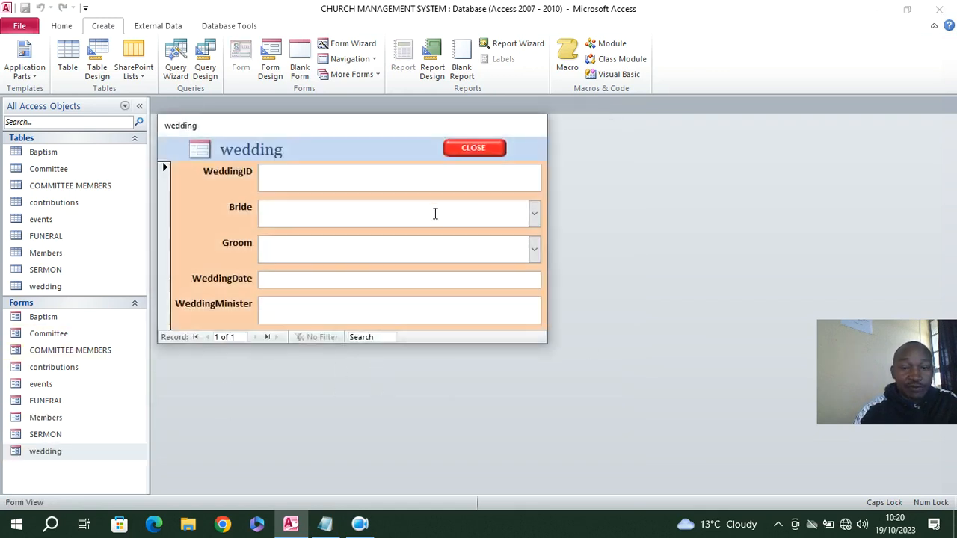
left_click(407, 180)
type("1")
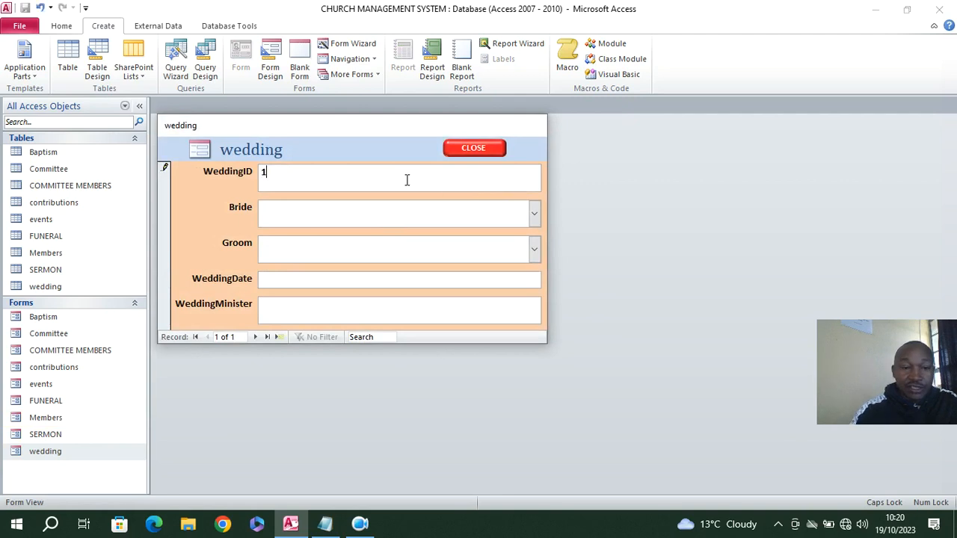
type("00")
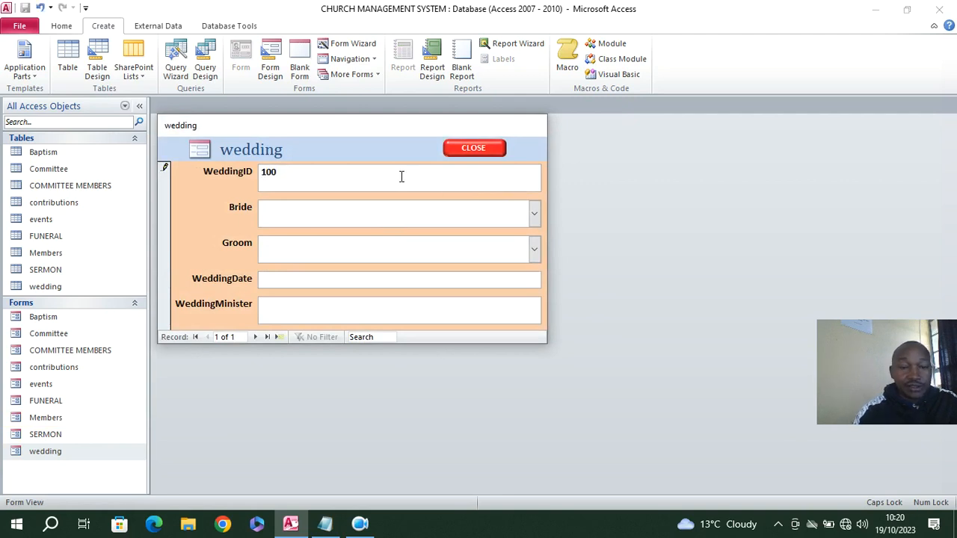
Select member 101 as the Bride and member 500 as the Groom in the wedding record
left_click(535, 217)
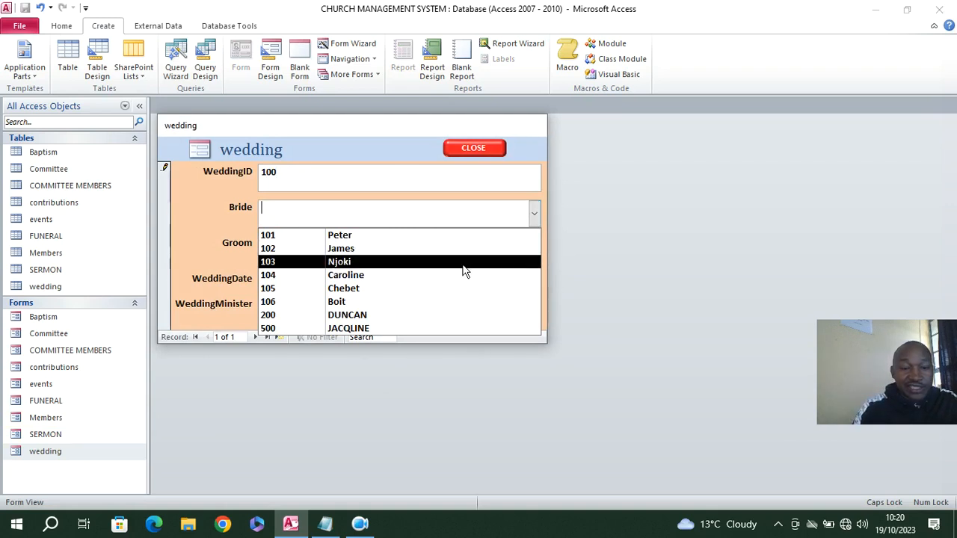
left_click(378, 237)
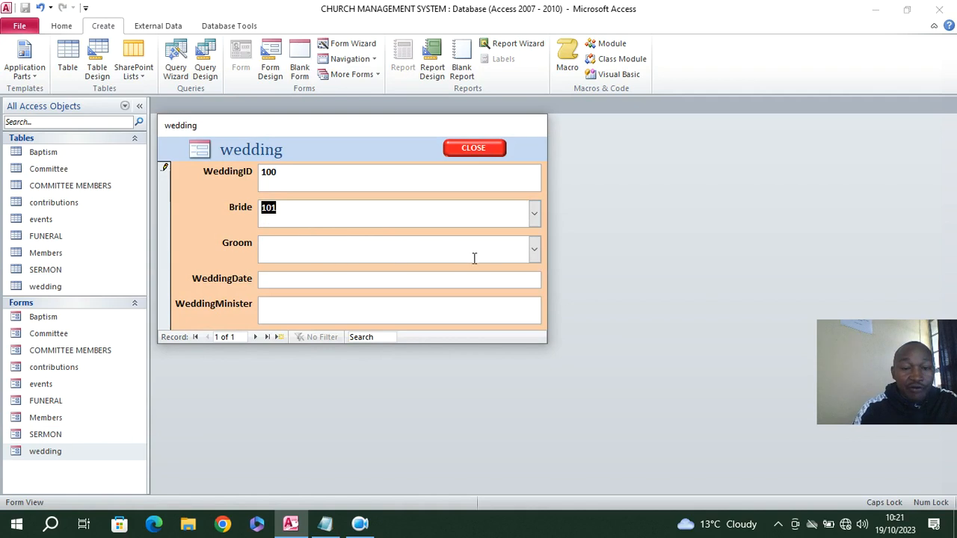
left_click(537, 252)
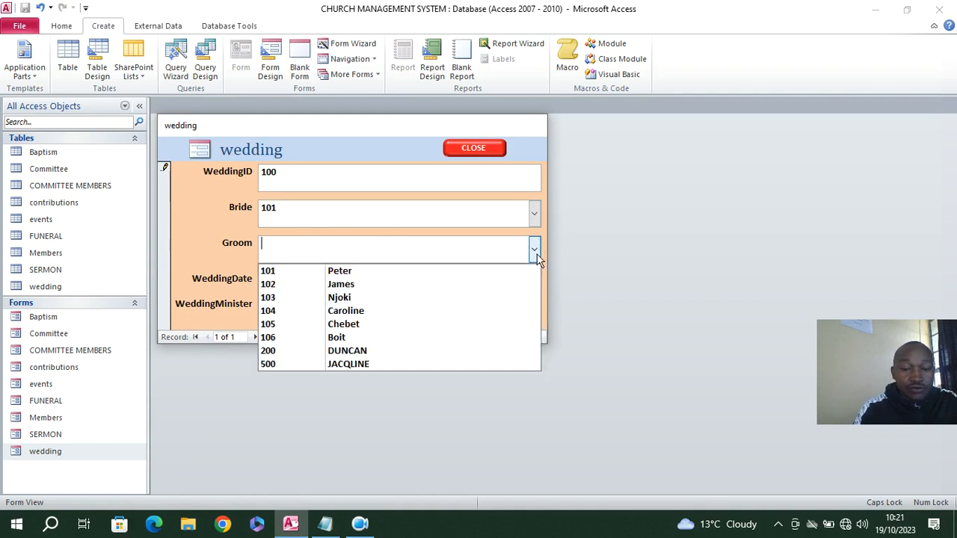
left_click(386, 362)
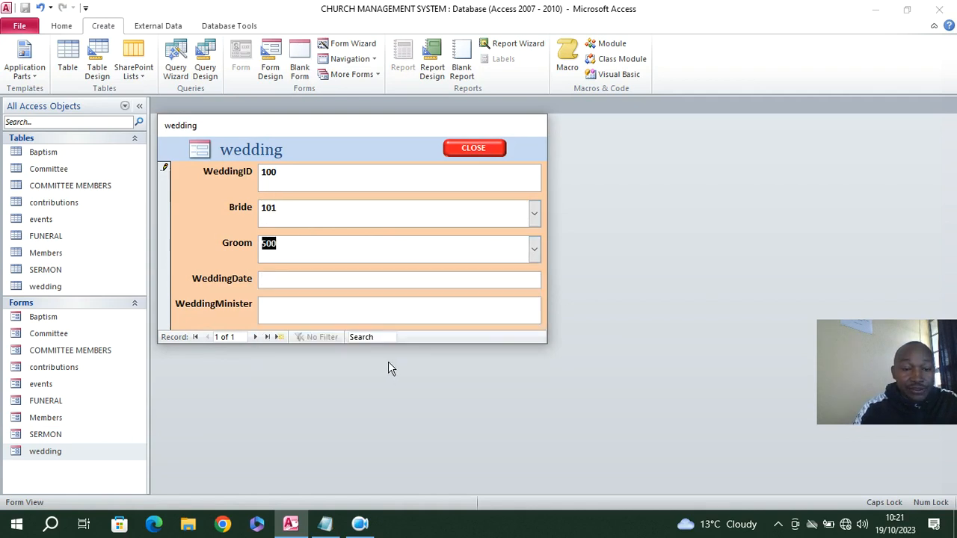
Set the WeddingDate to 19/10/2023 and enter the minister's title and name as WeddingMinister
left_click(471, 283)
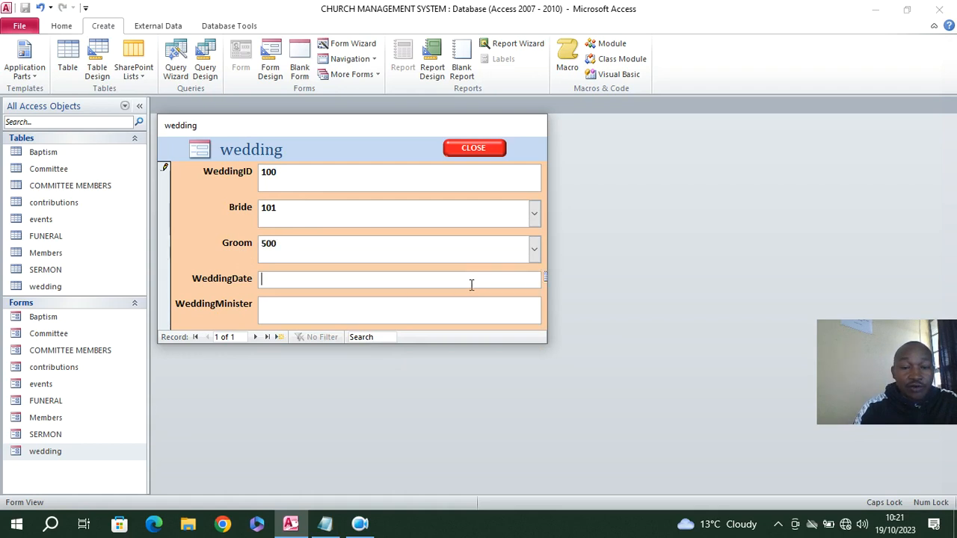
left_click(544, 278)
left_click(493, 348)
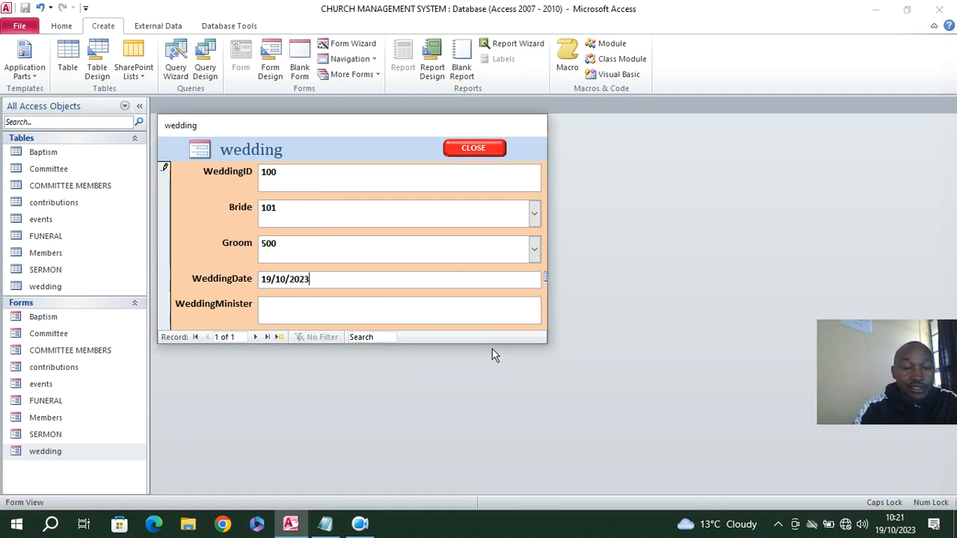
left_click(325, 303)
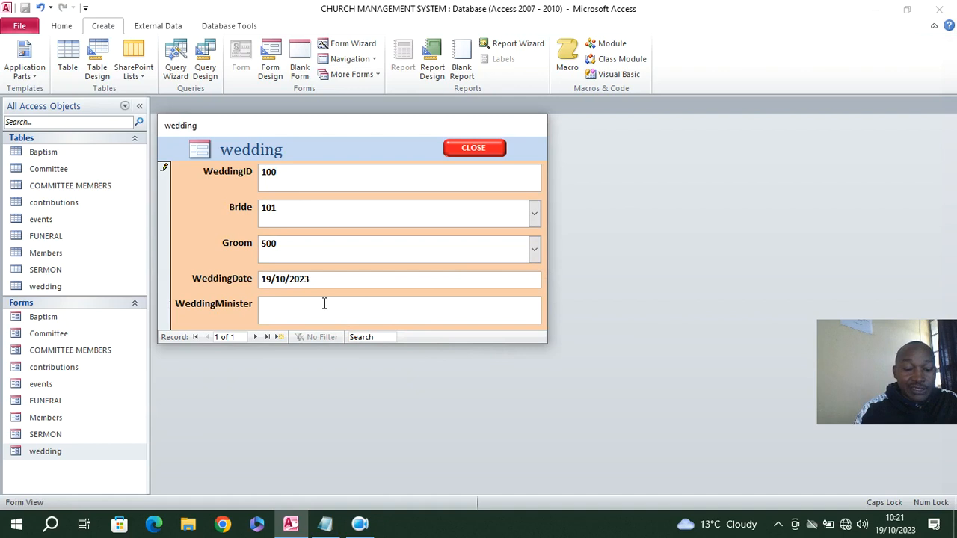
type("REV JAME")
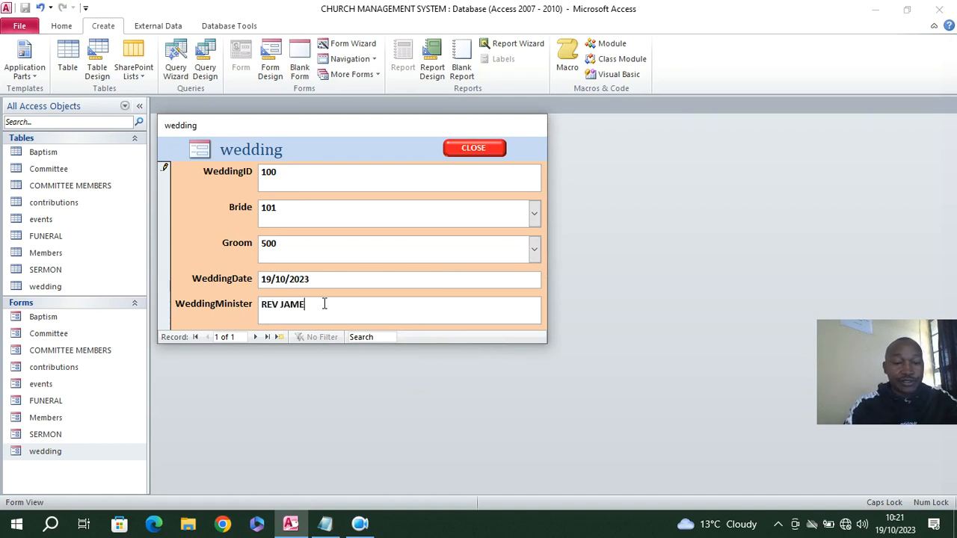
Save the wedding record by moving to the next record and back, and close the wedding form, confirming the exit
left_click(255, 337)
left_click(207, 337)
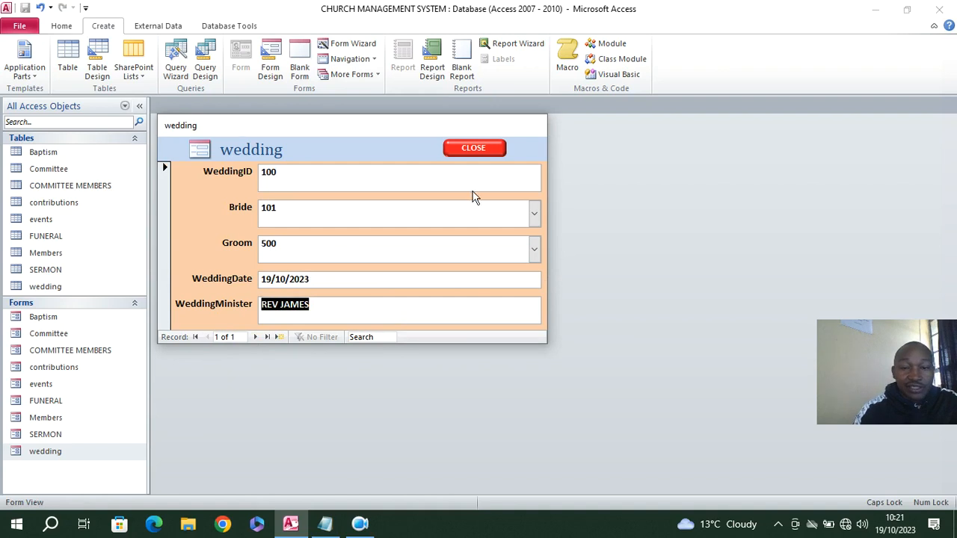
left_click(475, 146)
left_click(468, 309)
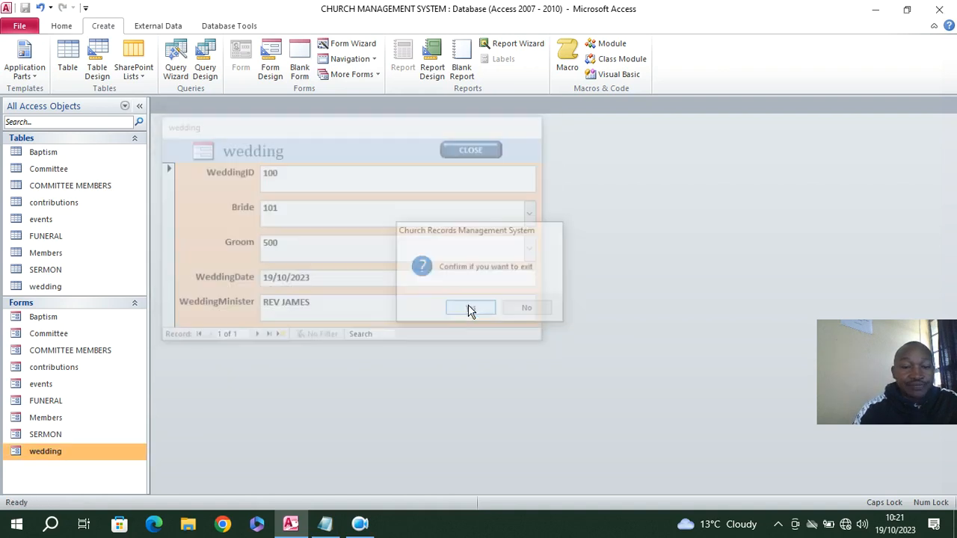
Open the Baptism form and add a new record with BaptismID 230 and BaptismMemberID 500
double_click(60, 320)
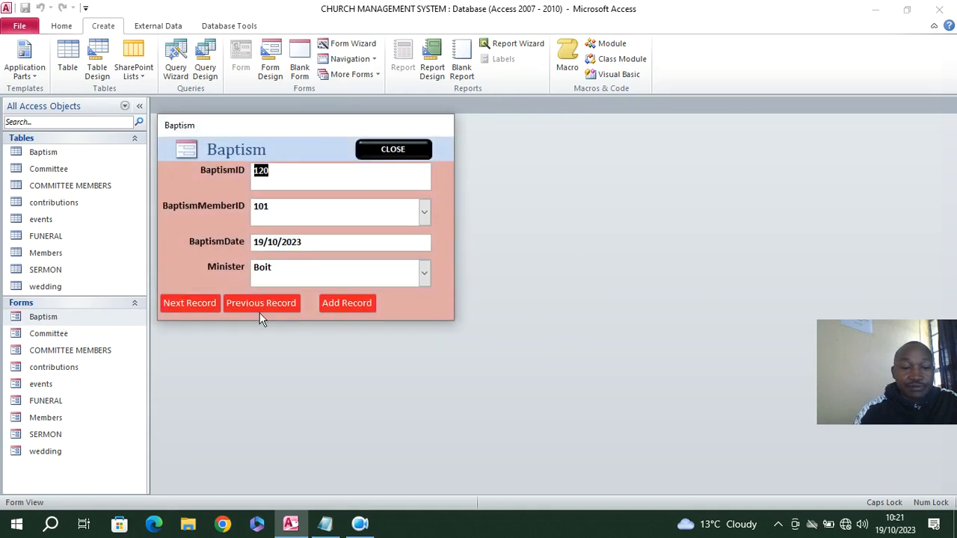
left_click(354, 301)
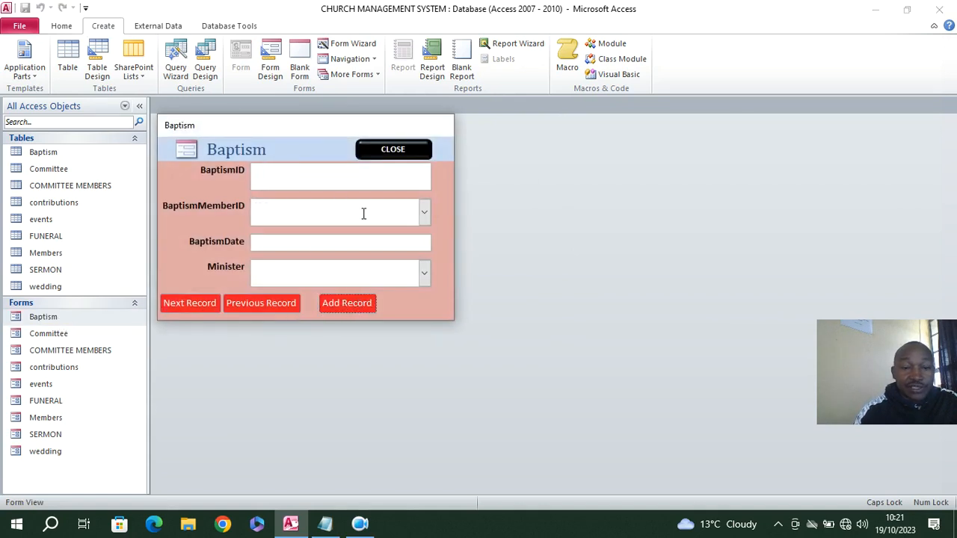
left_click(334, 183)
type("230")
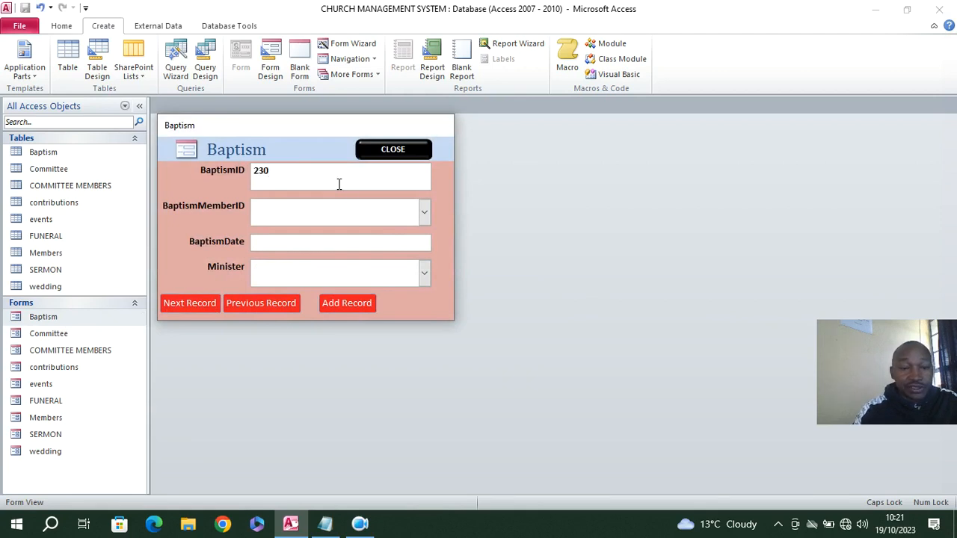
left_click(423, 212)
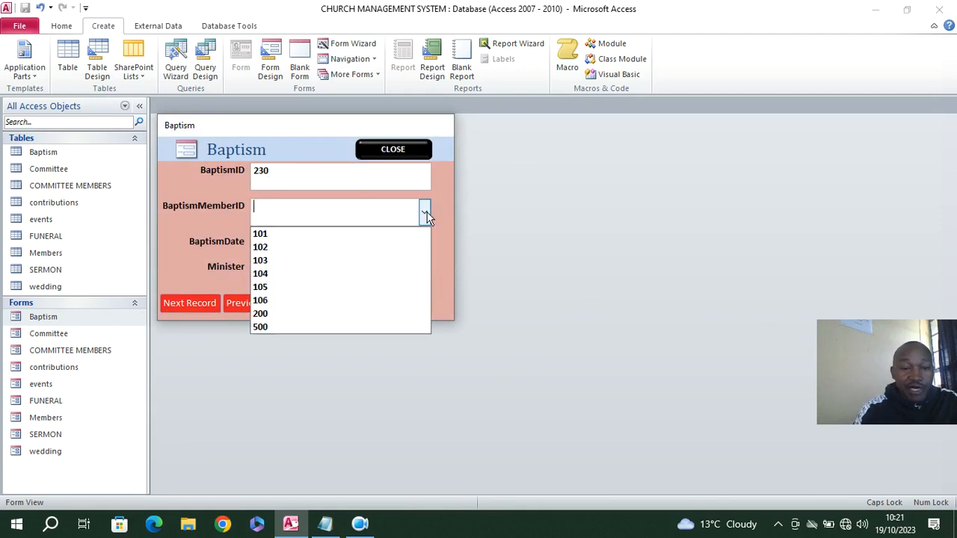
left_click(309, 326)
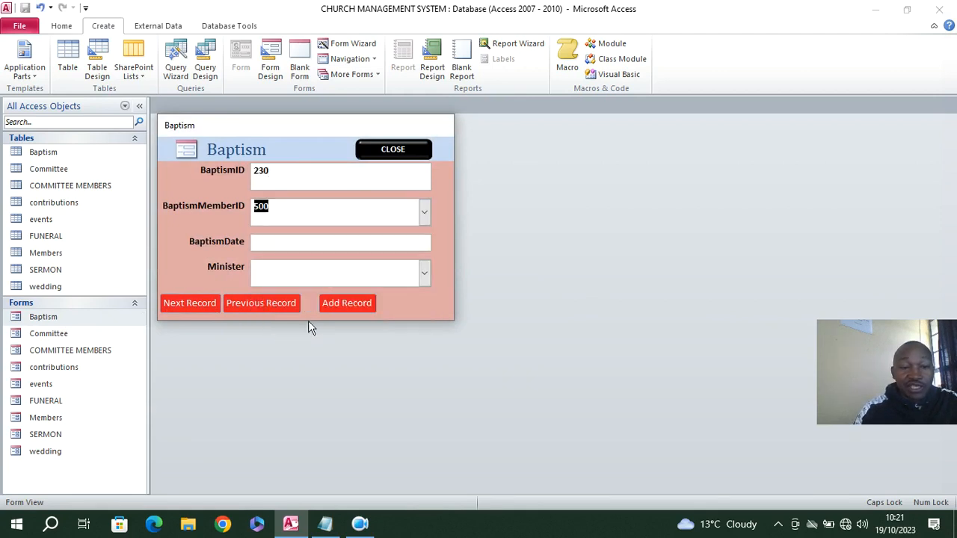
Set the BaptismDate to 19/10/2023 and choose the sixth listed member as Minister
left_click(413, 242)
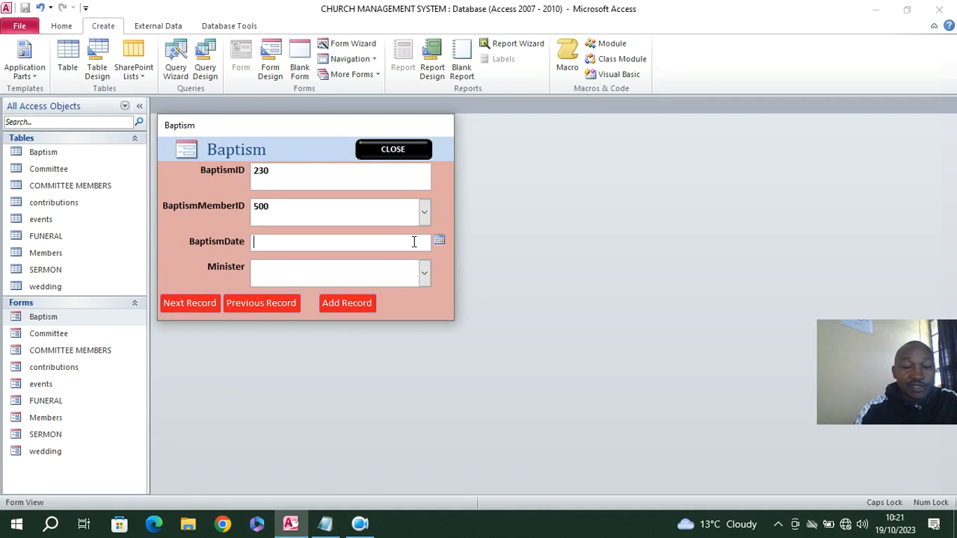
left_click(438, 241)
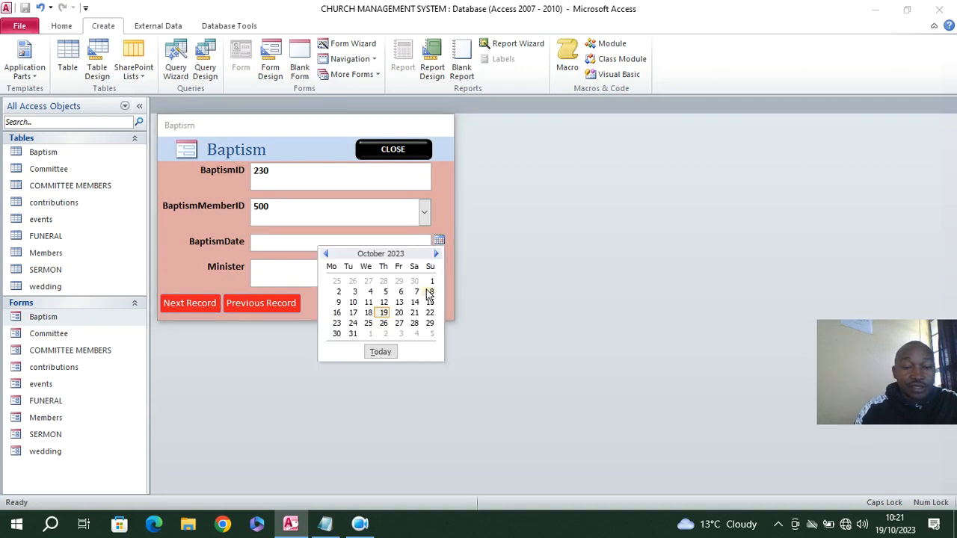
left_click(382, 312)
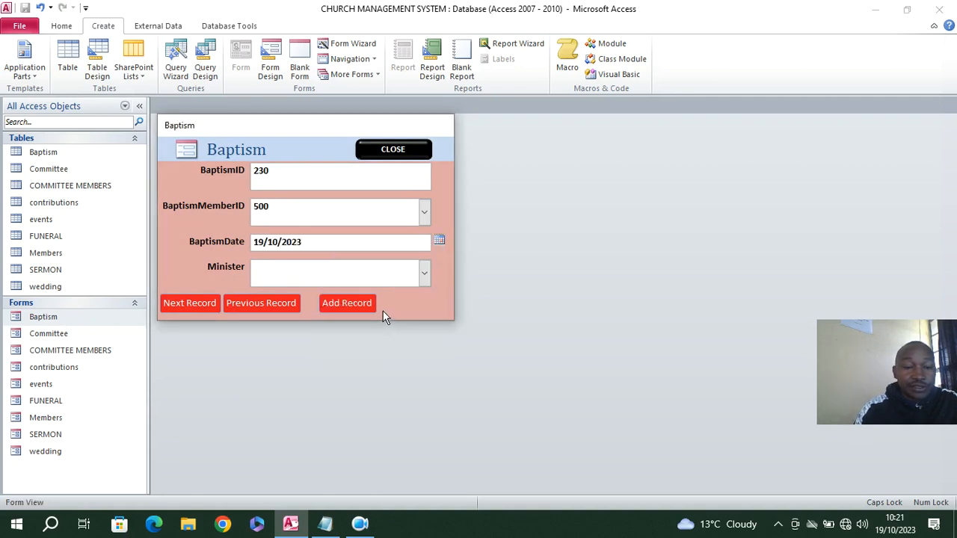
left_click(423, 276)
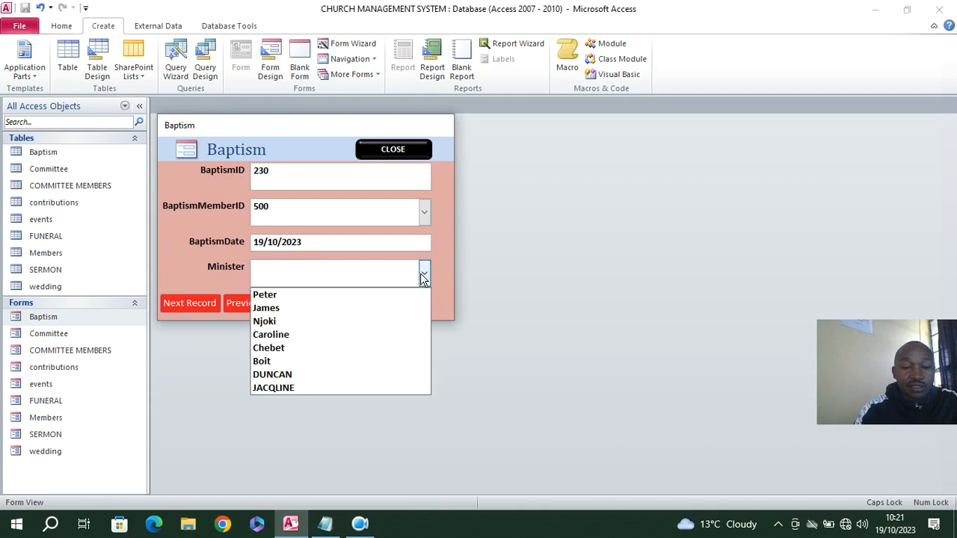
left_click(350, 361)
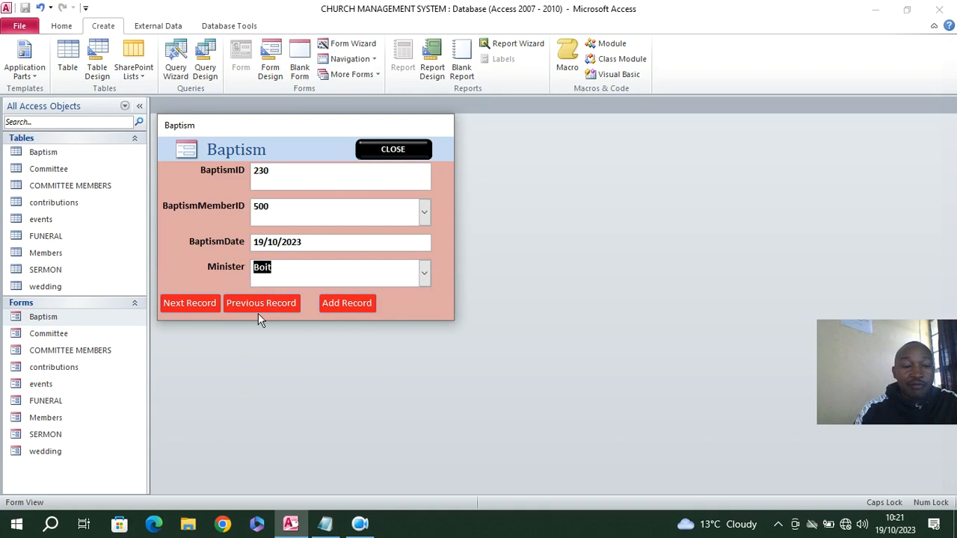
Check the new baptism record with Next Record and Previous Record, and close the Baptism form, confirming the exit
left_click(203, 305)
left_click(253, 306)
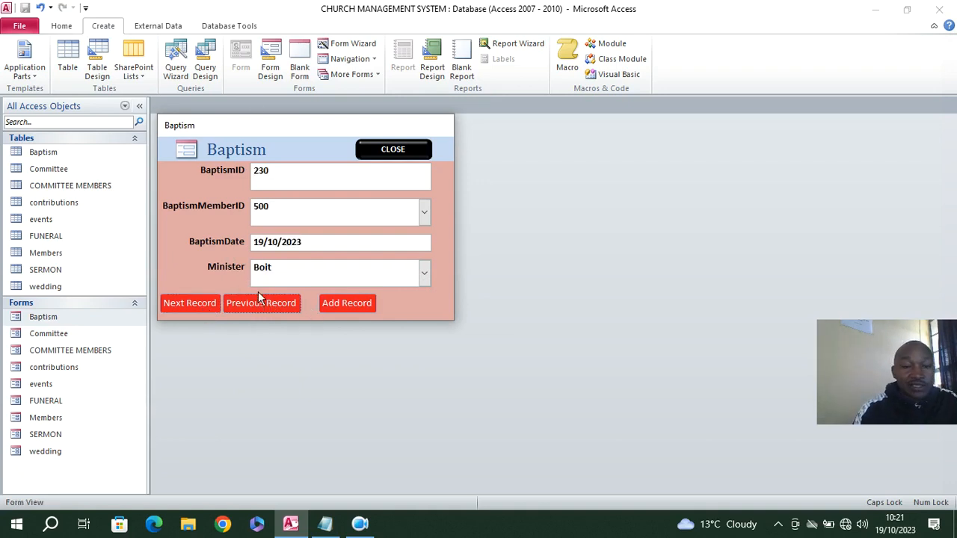
left_click(385, 150)
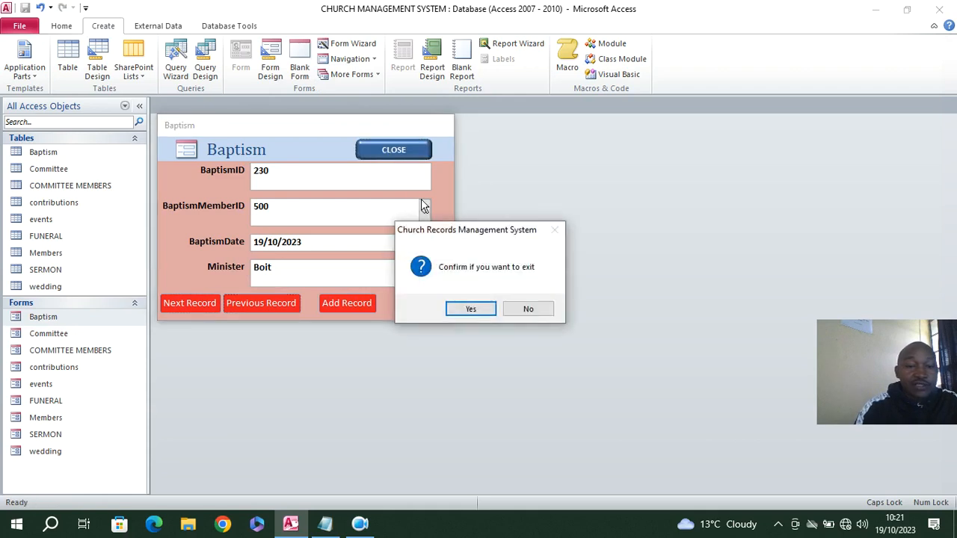
left_click(466, 308)
Open the database relationships diagram and move both MSysNavPaneGroup tables down below the church tables
left_click(222, 27)
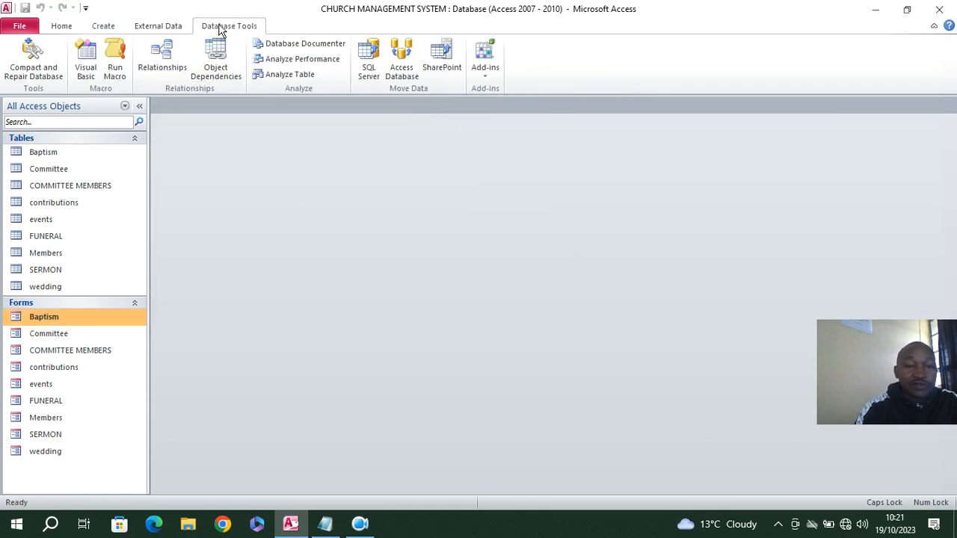
left_click(161, 56)
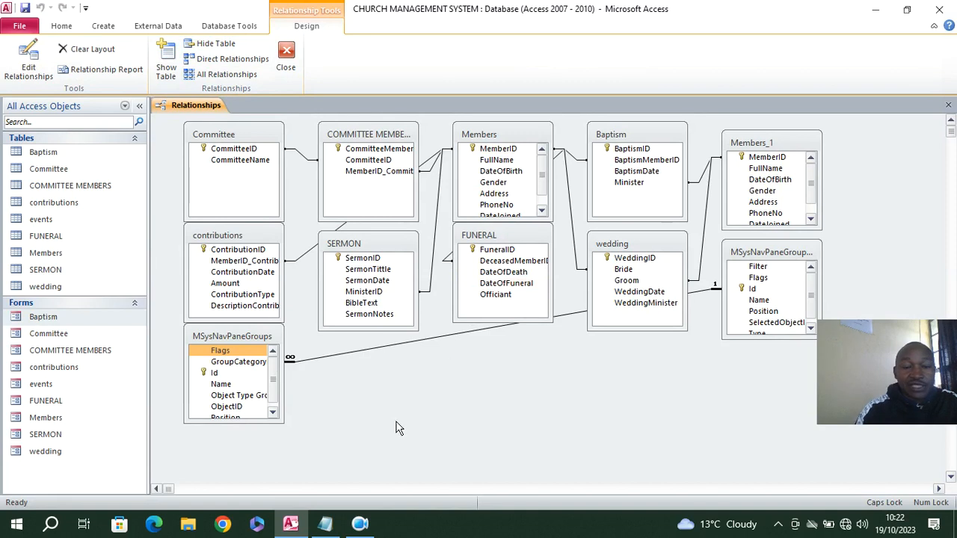
left_click_drag(787, 260, 626, 449)
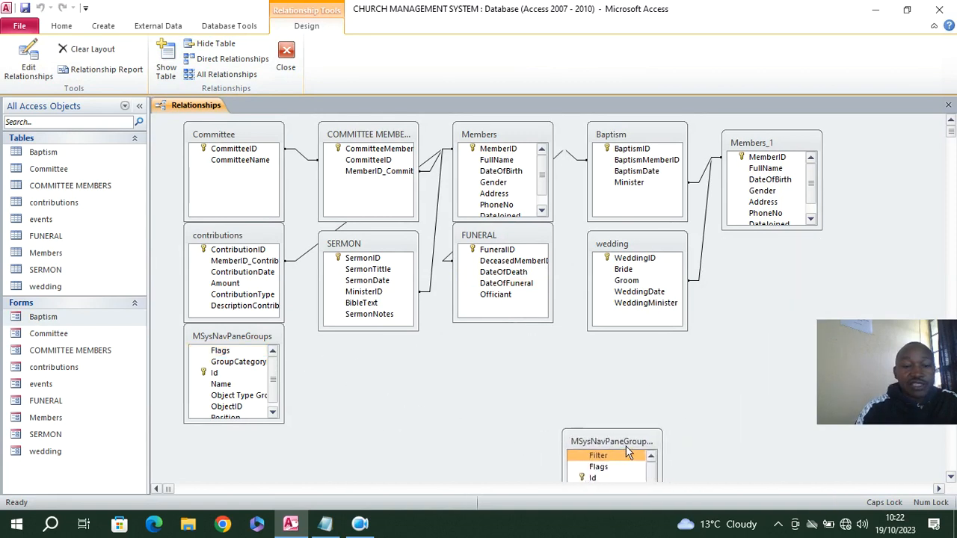
left_click_drag(251, 349, 241, 474)
left_click_drag(216, 338, 272, 472)
Space out the FUNERAL, SERMON, wedding and contributions tables below the upper row, and save and close the relationships layout
left_click_drag(503, 239, 523, 334)
left_click(624, 440)
left_click_drag(384, 250, 365, 331)
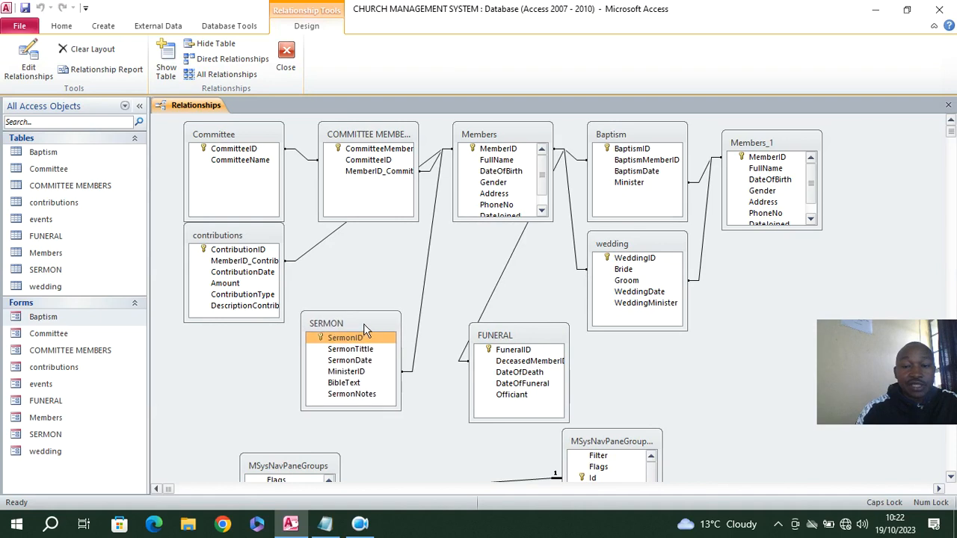
left_click_drag(613, 247, 648, 289)
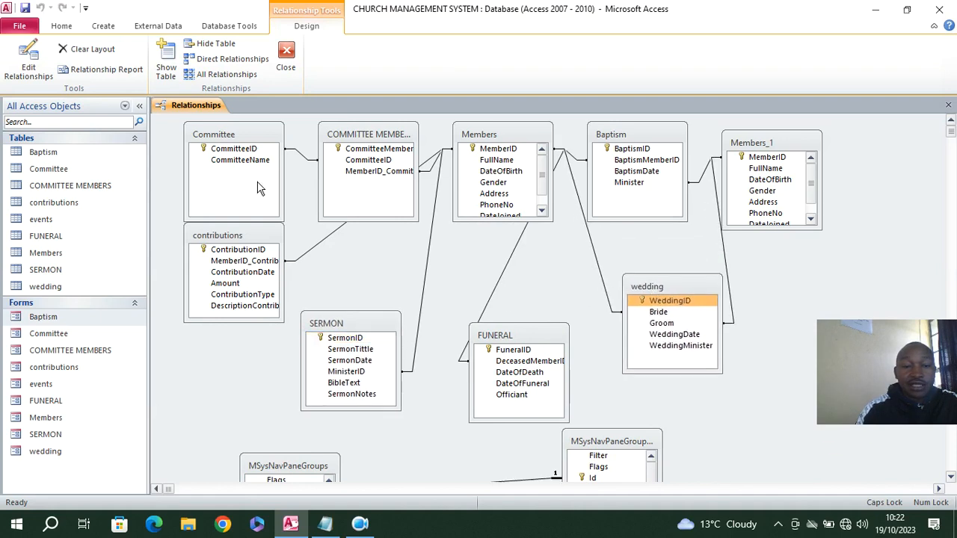
left_click_drag(237, 234, 216, 271)
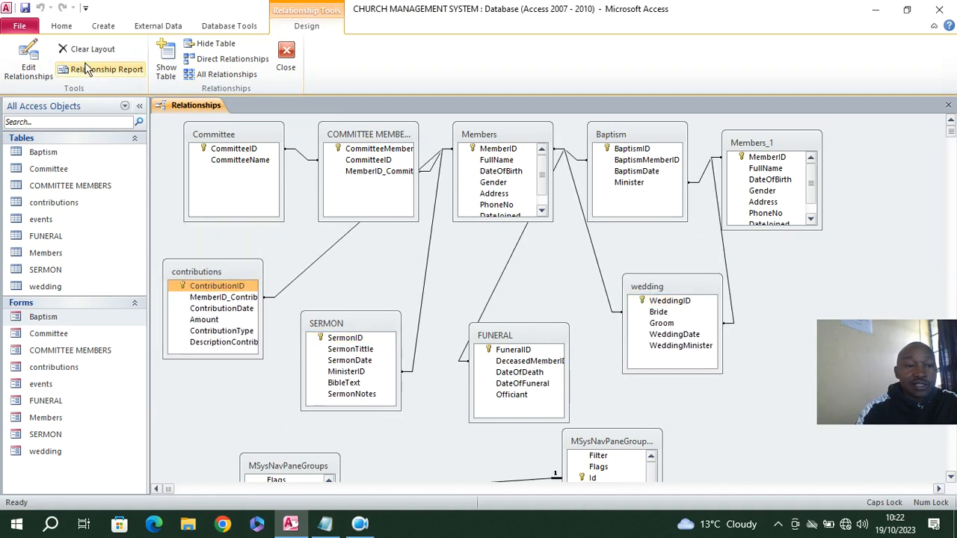
left_click(24, 9)
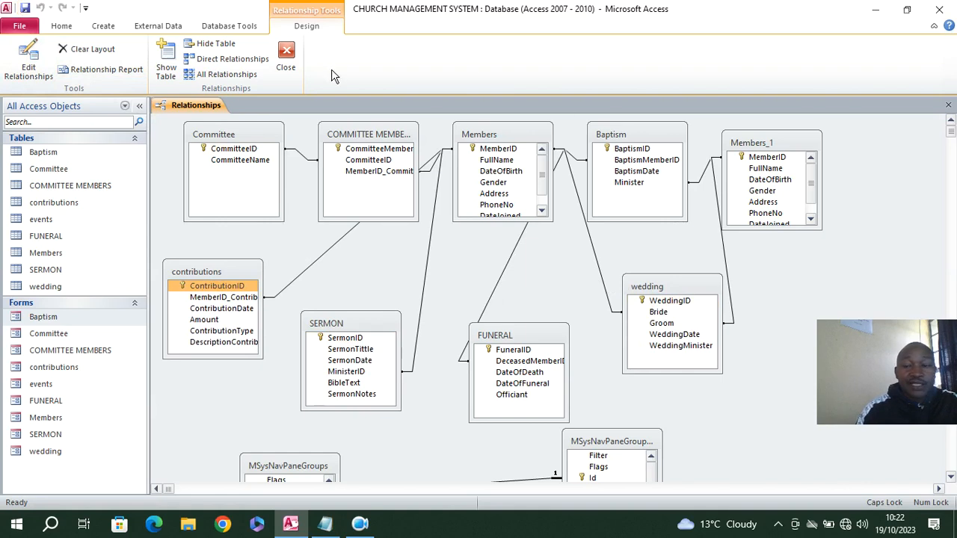
left_click(286, 58)
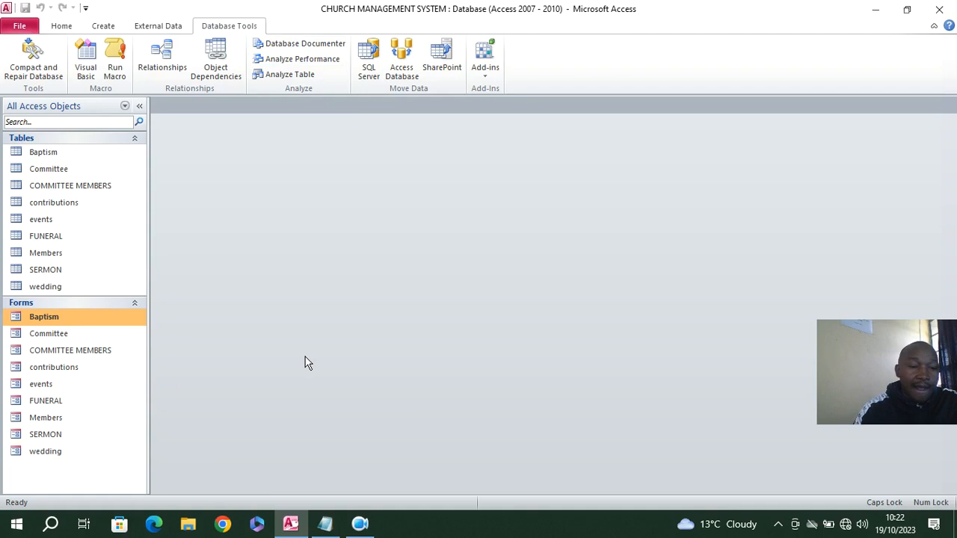
Create a new query in design view from the Members table and enlarge its field list to show every field
left_click(103, 27)
left_click(205, 68)
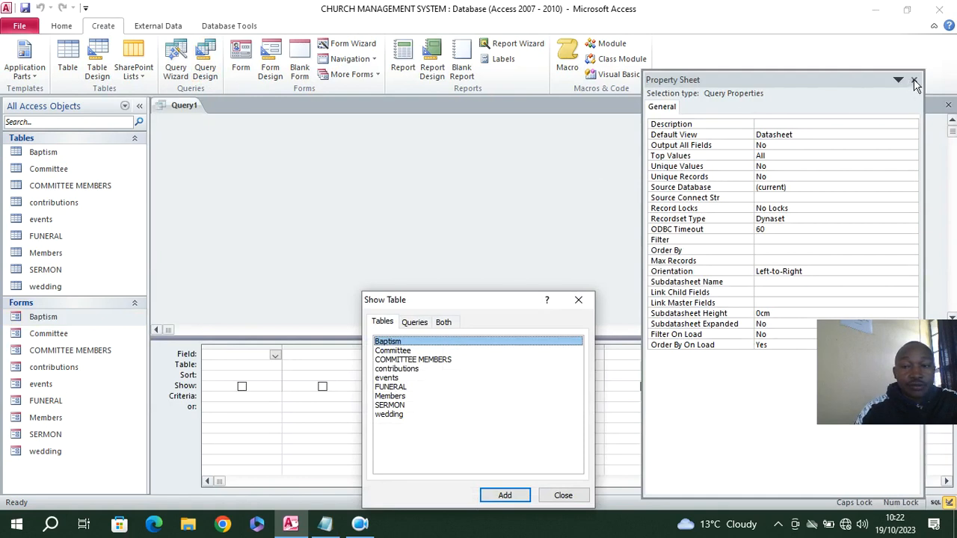
left_click_drag(482, 299, 413, 200)
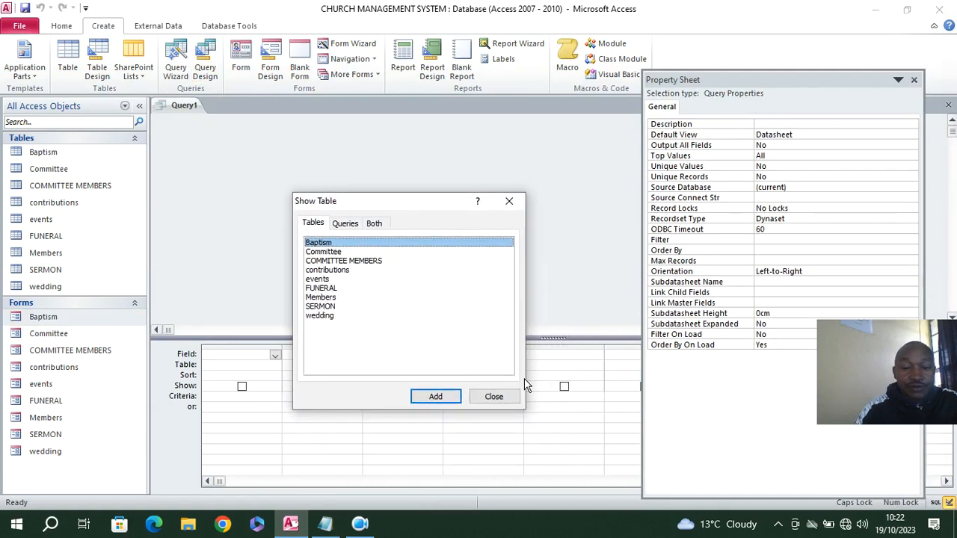
double_click(320, 297)
left_click(493, 396)
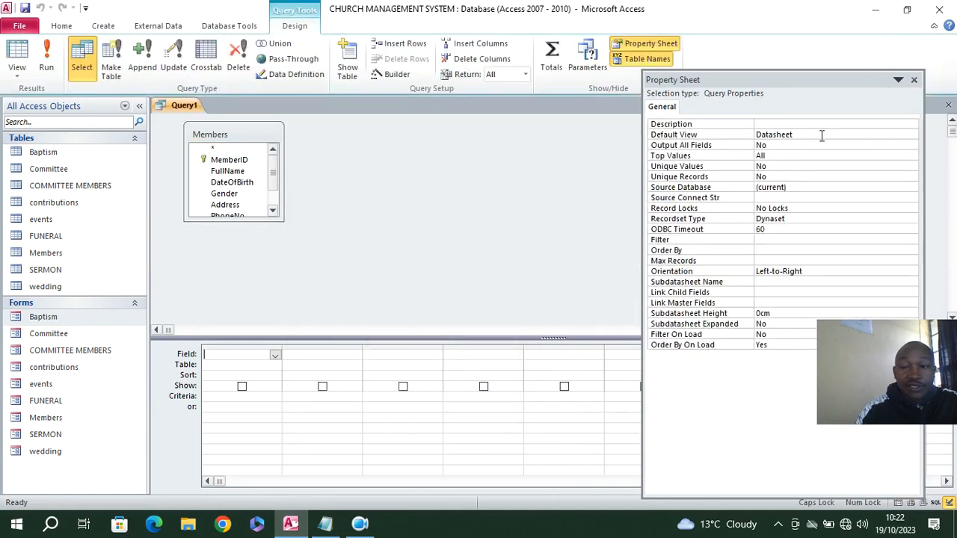
left_click(913, 79)
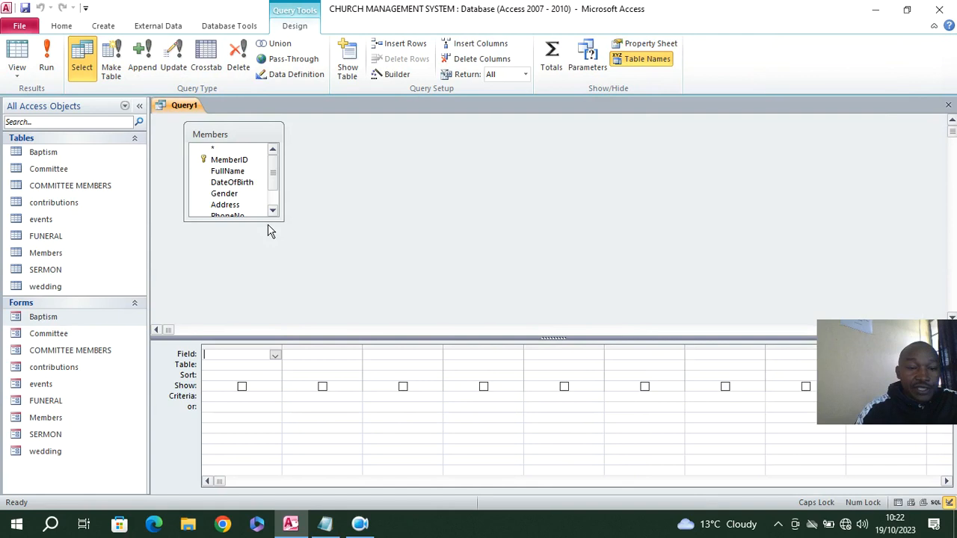
left_click_drag(283, 220, 338, 288)
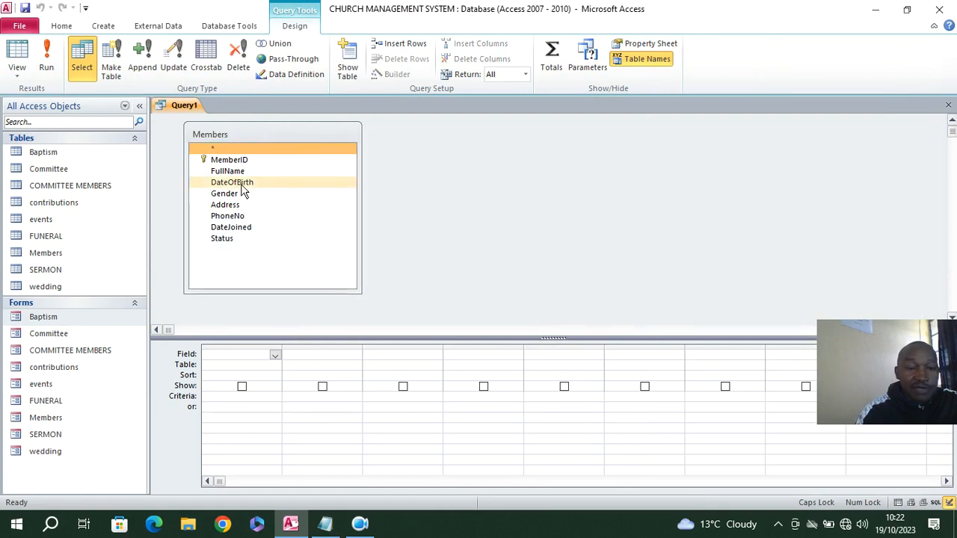
Add the MemberID, FullName, DateOfBirth, Gender, PhoneNo, DateJoined and Status fields to the query grid
double_click(232, 160)
double_click(228, 171)
double_click(231, 182)
left_click(233, 195)
double_click(233, 194)
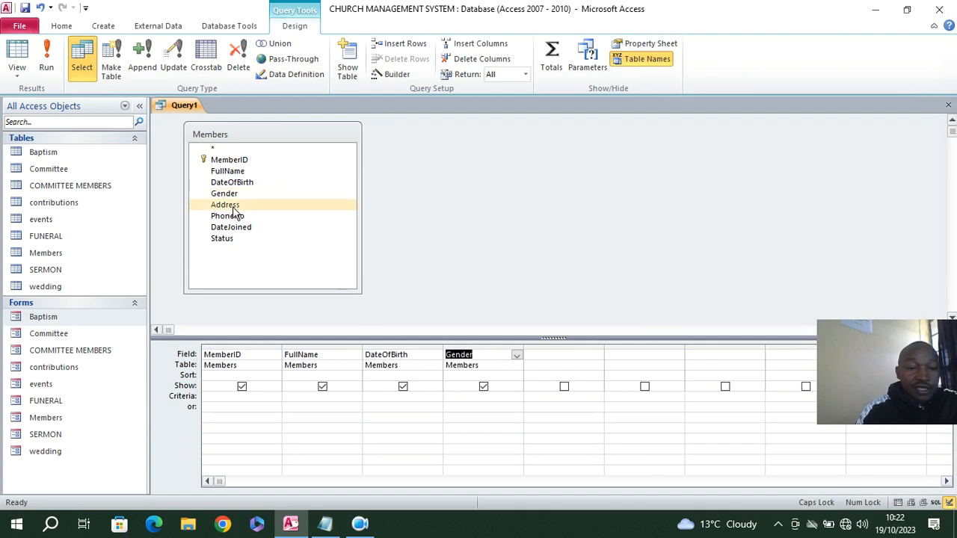
double_click(234, 216)
left_click(241, 227)
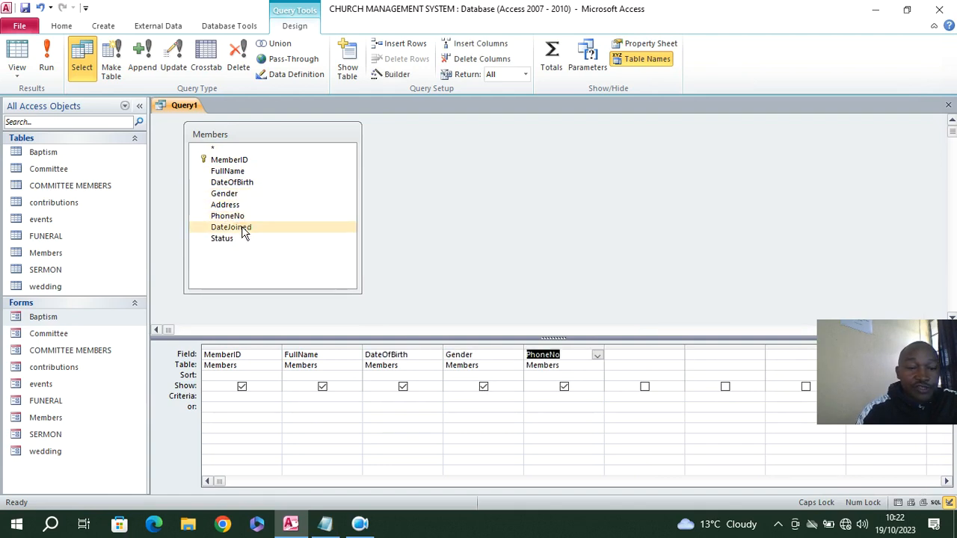
double_click(241, 228)
left_click(234, 239)
double_click(236, 241)
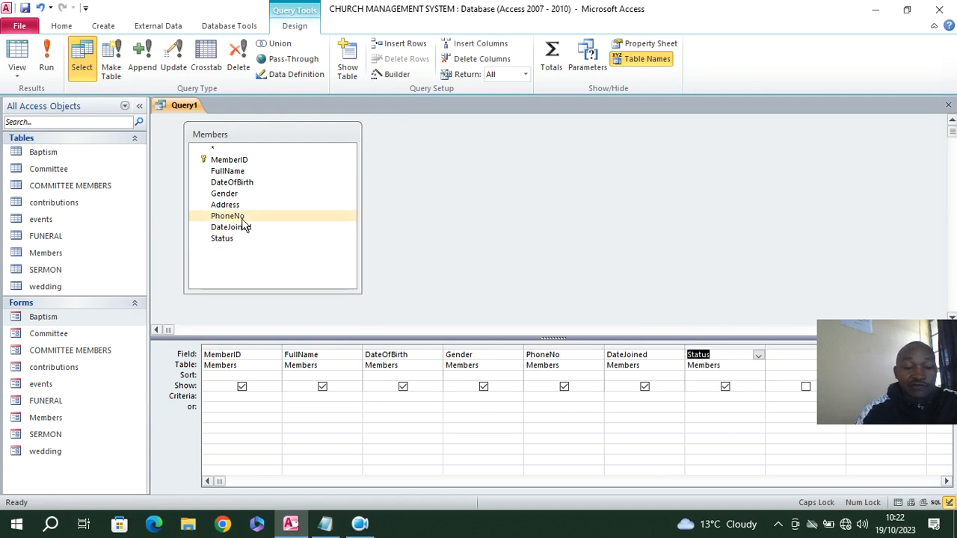
Set the Status criterion to YES and save the query as LIST OF ACTIVE MEMBERS
left_click(701, 399)
type("YES")
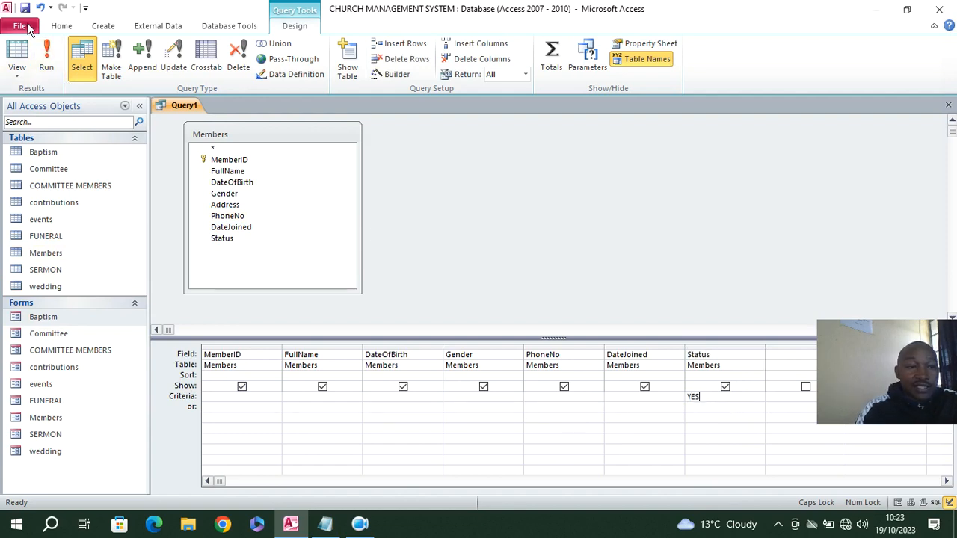
key("ctrl+s")
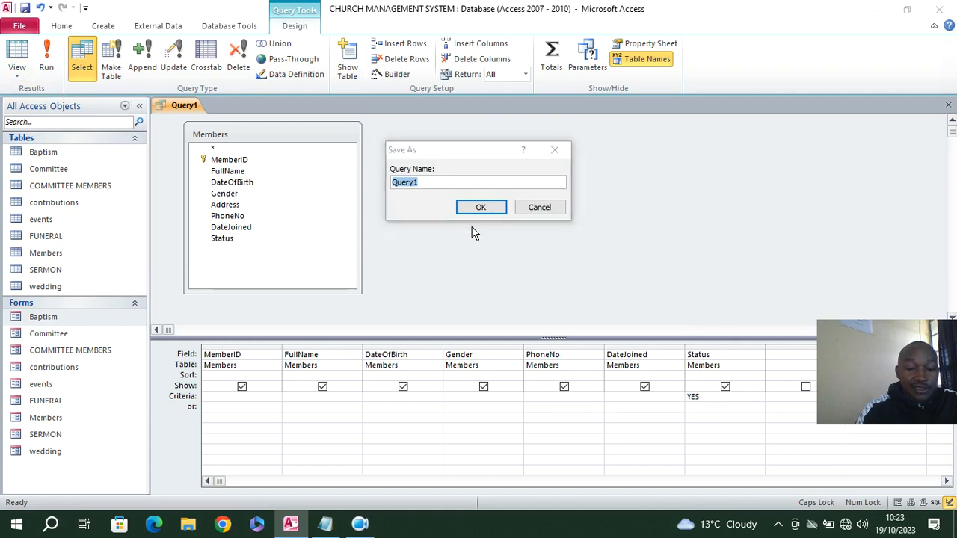
type("LIST OF ACTIVE MEMBERS")
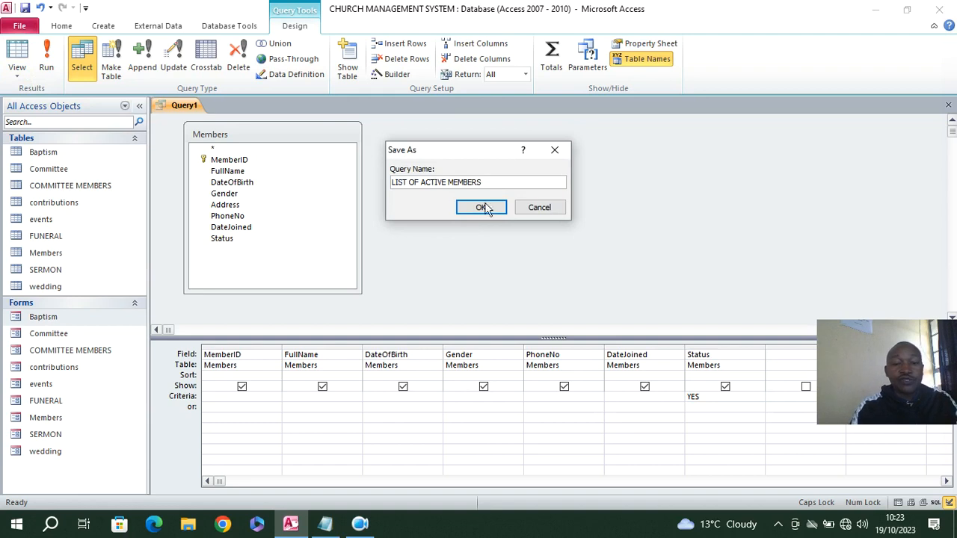
left_click(484, 208)
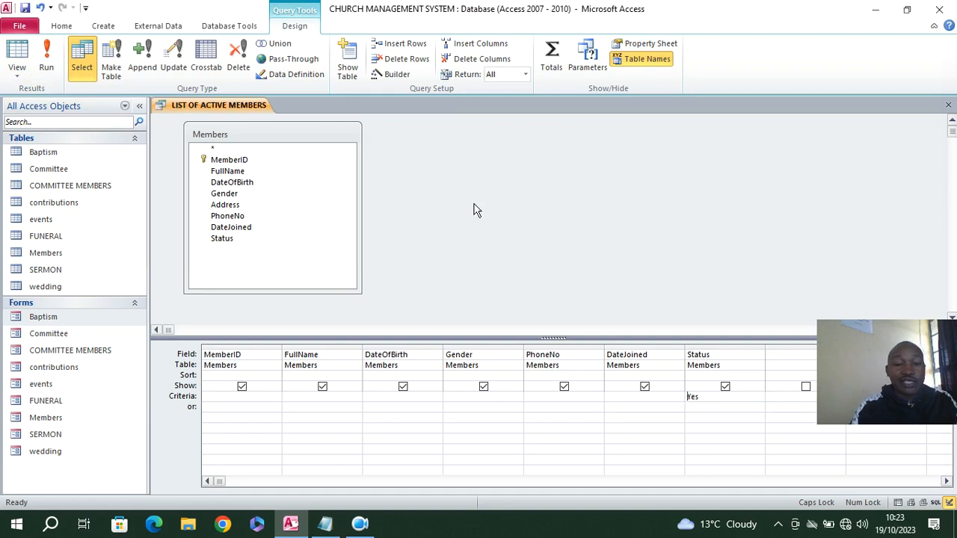
Run the active members query, compare its results with the inactive record 104 in the Members table, and close both
left_click(54, 66)
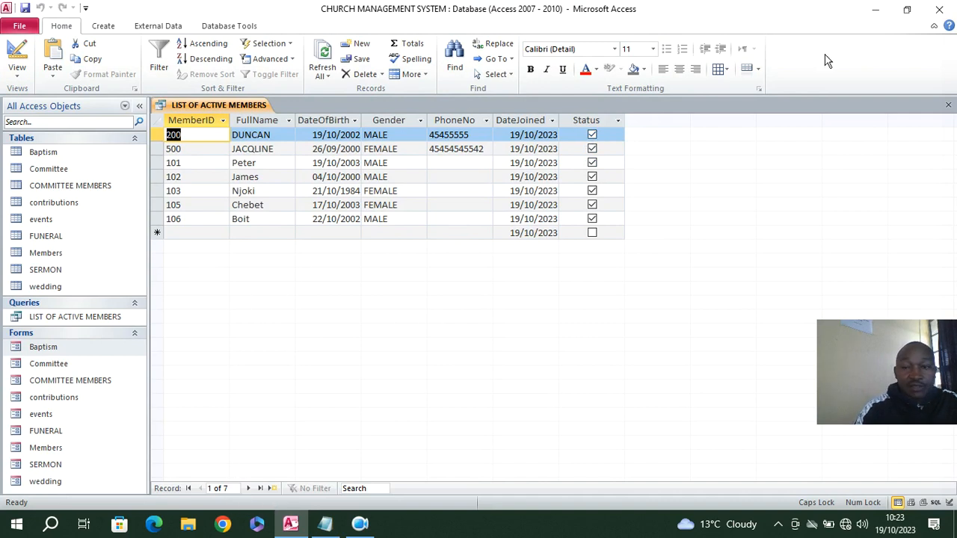
left_click(947, 107)
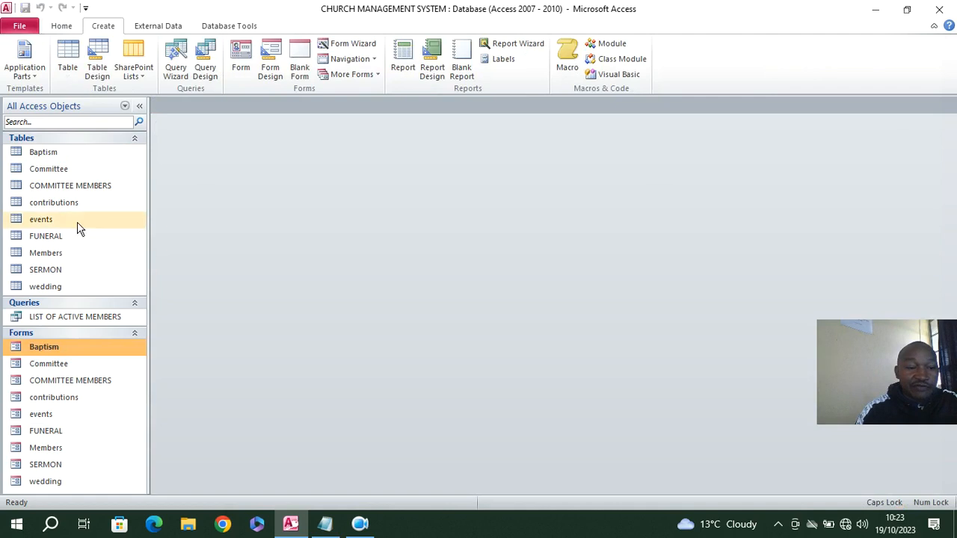
double_click(56, 255)
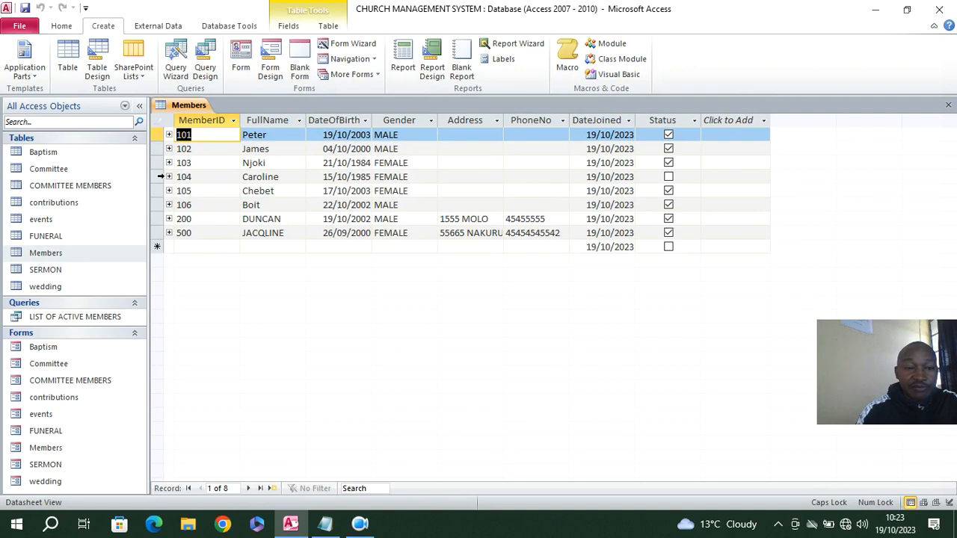
left_click(158, 177)
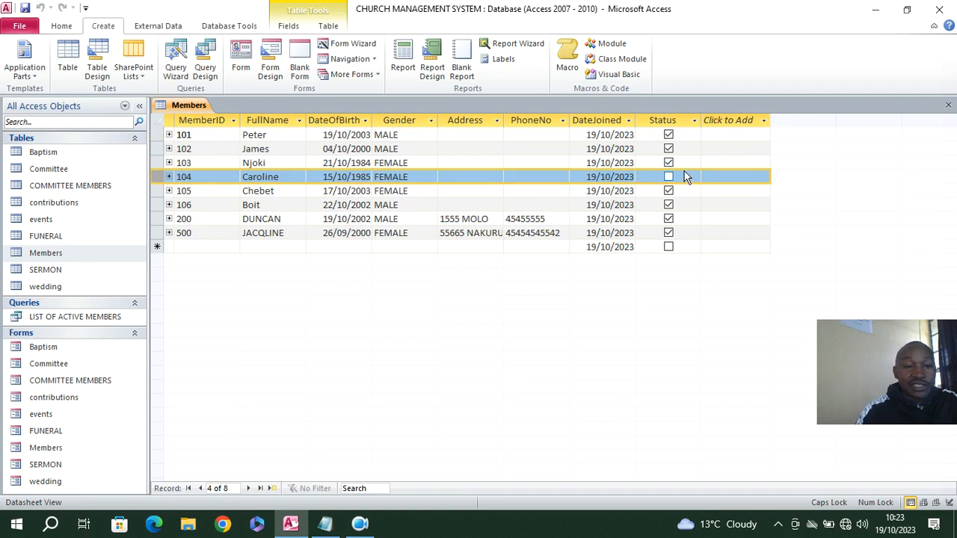
left_click(947, 104)
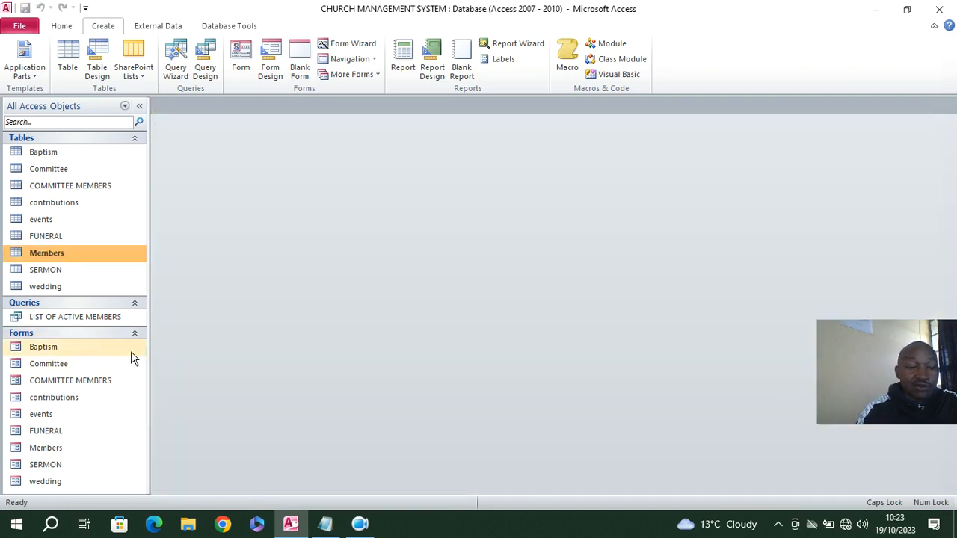
Create another query in design view from the Members table and lengthen its field list to show every field
left_click(207, 81)
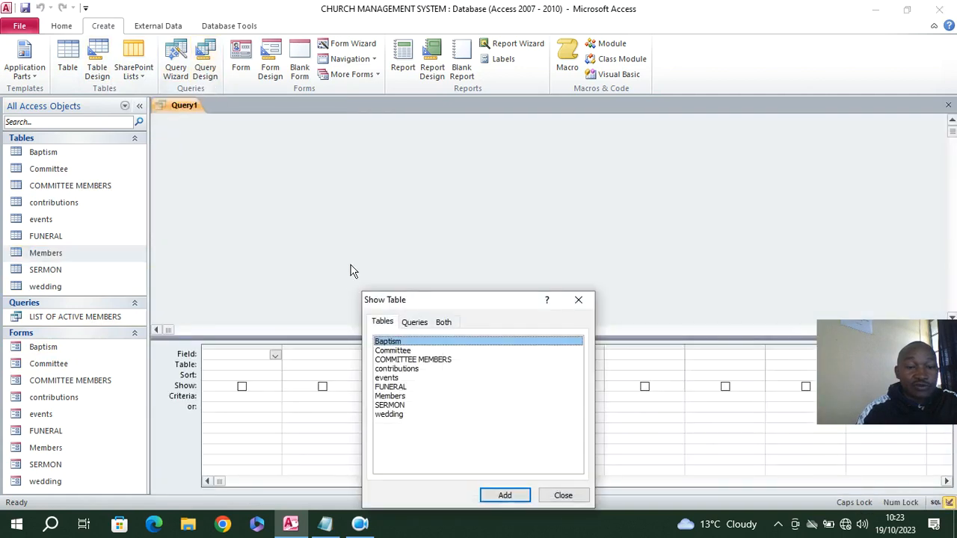
left_click(392, 397)
double_click(391, 400)
left_click(582, 302)
left_click_drag(240, 222, 252, 321)
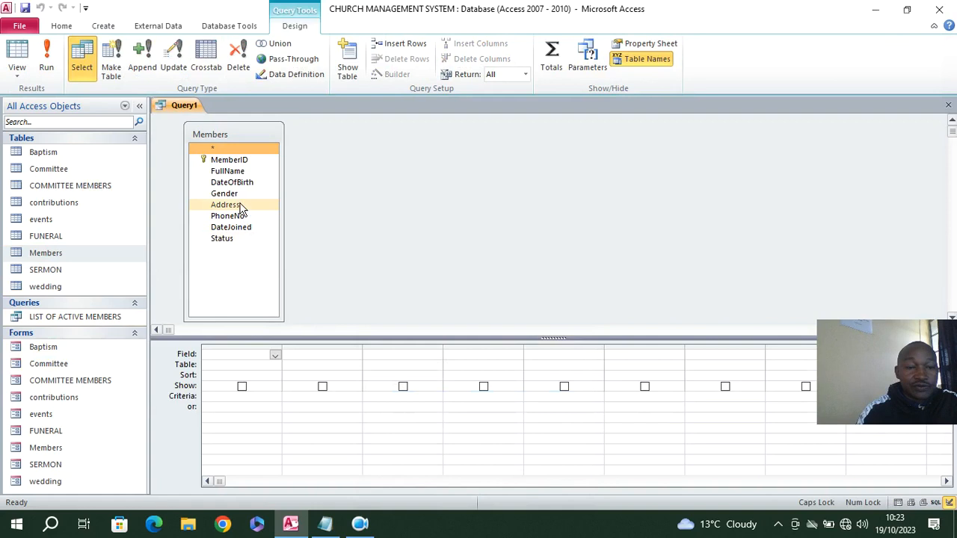
Add MemberID, FullName, DateOfBirth, Gender, PhoneNo, DateJoined and Status from Members to the new query's grid
double_click(229, 159)
left_click(226, 172)
double_click(227, 171)
double_click(231, 182)
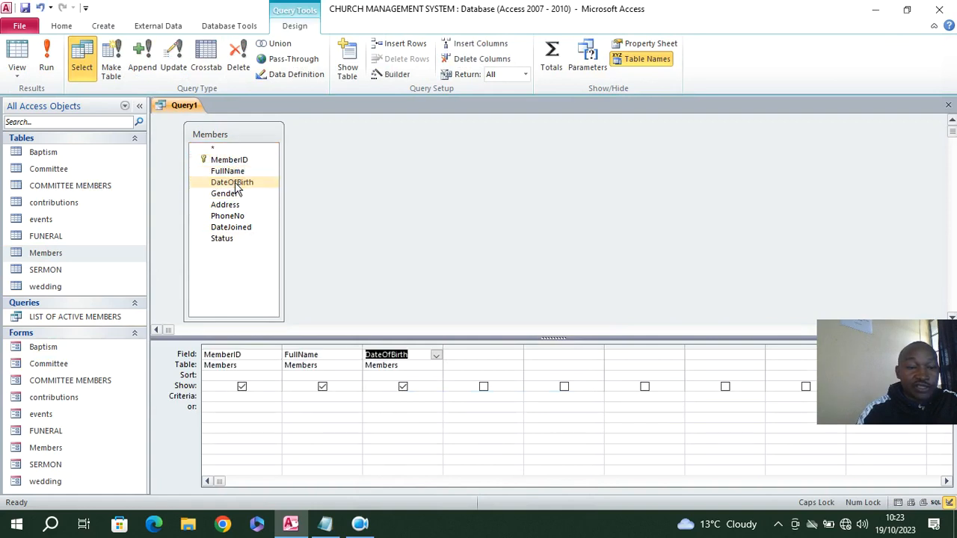
double_click(224, 193)
double_click(238, 216)
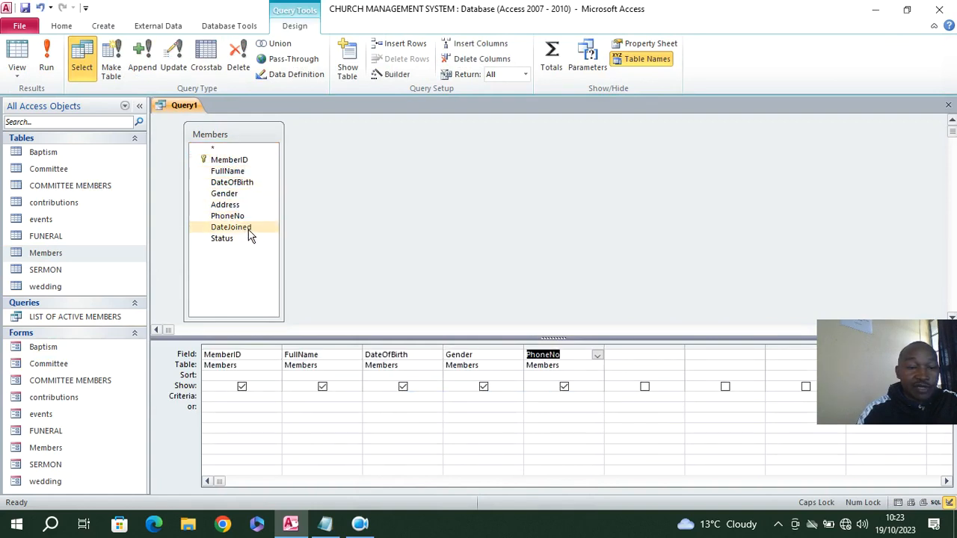
double_click(246, 228)
left_click(249, 239)
double_click(249, 239)
Set the Status criterion to NO, run the query and select the returned record
left_click(699, 399)
type("NO")
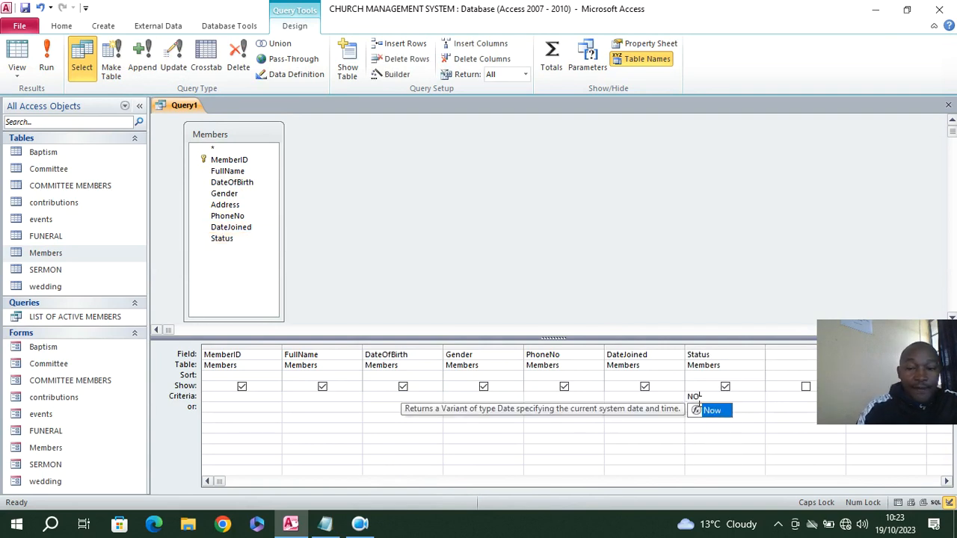
left_click(47, 59)
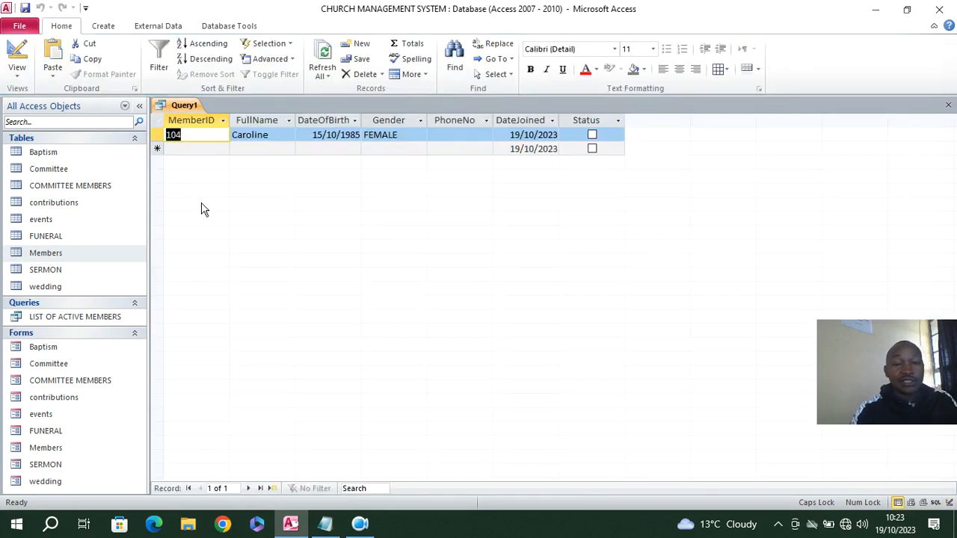
left_click(157, 135)
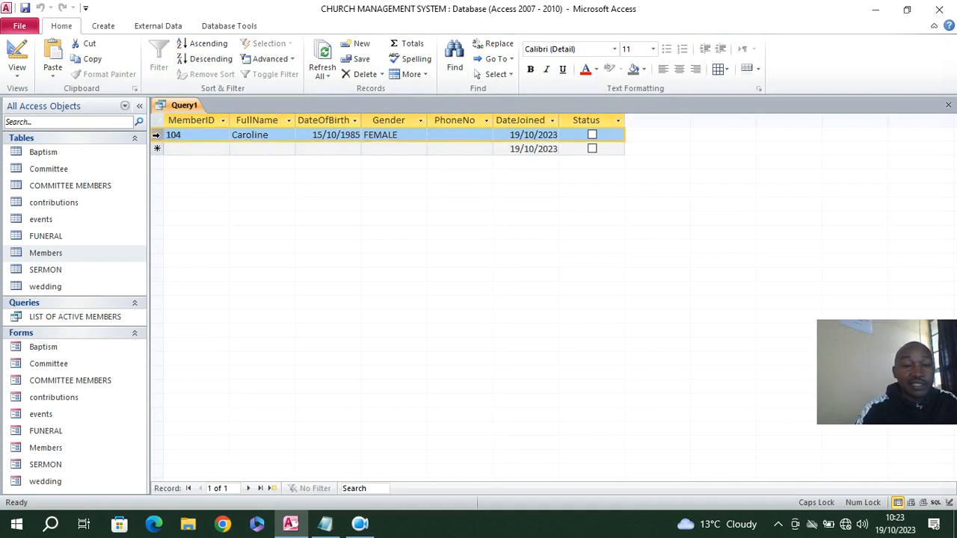
Save the query as LIST OF INACTIVE MEMBERS and close it
right_click(166, 111)
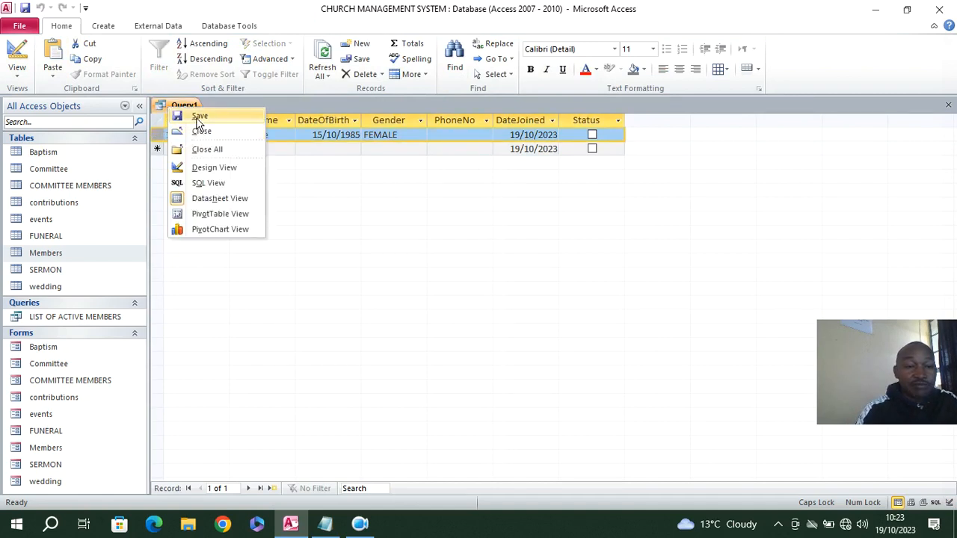
left_click(196, 116)
type("LIST OF INACTIV")
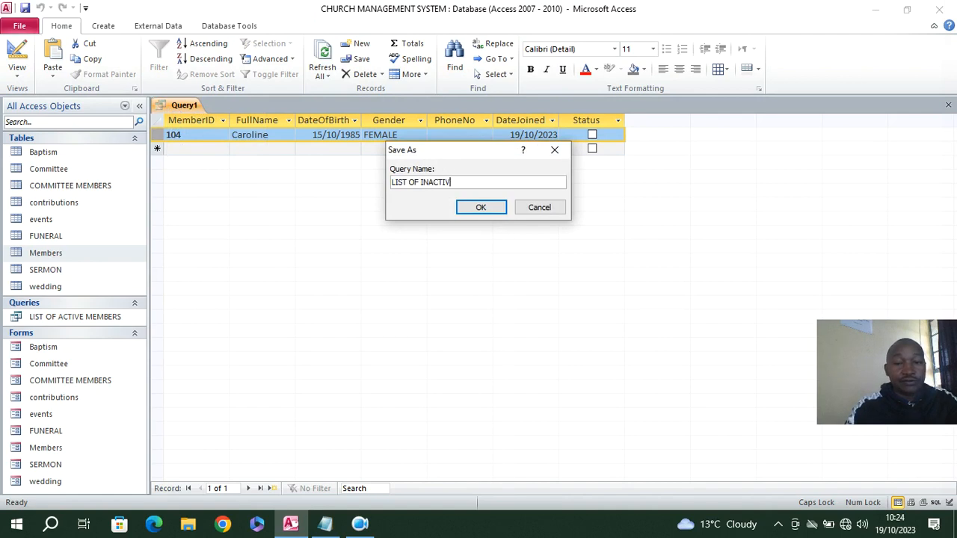
key("Return")
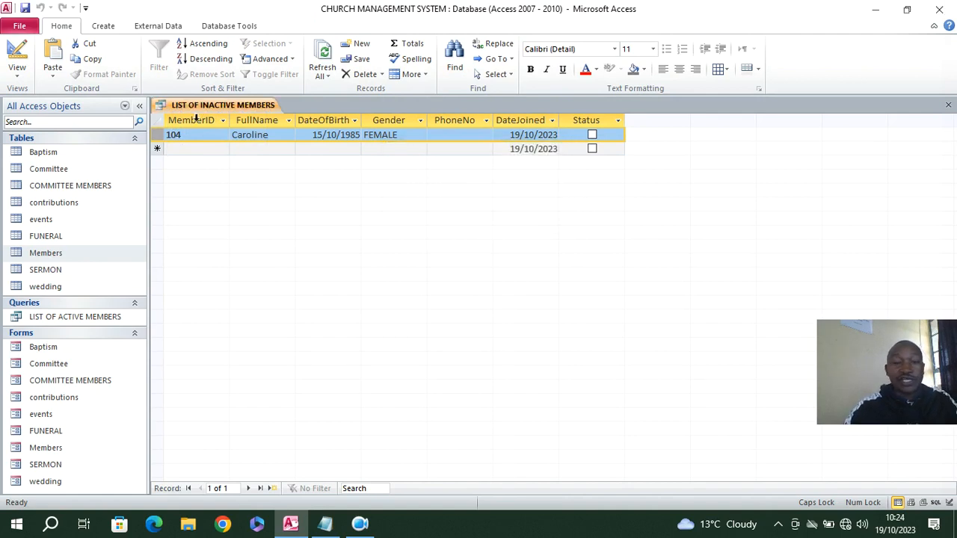
left_click(948, 104)
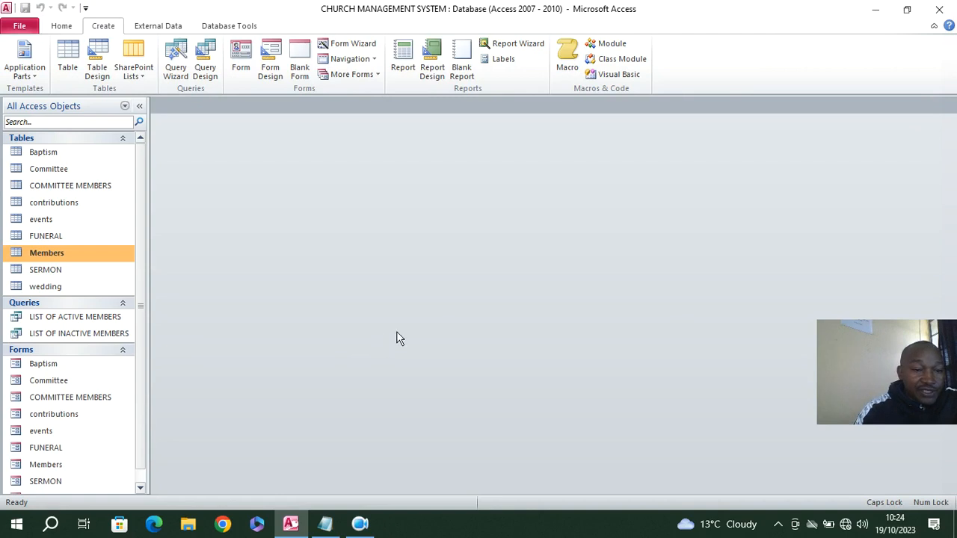
Create a new query in design view from the COMMITTEE MEMBERS table and widen its field list to show full field names
left_click(87, 187)
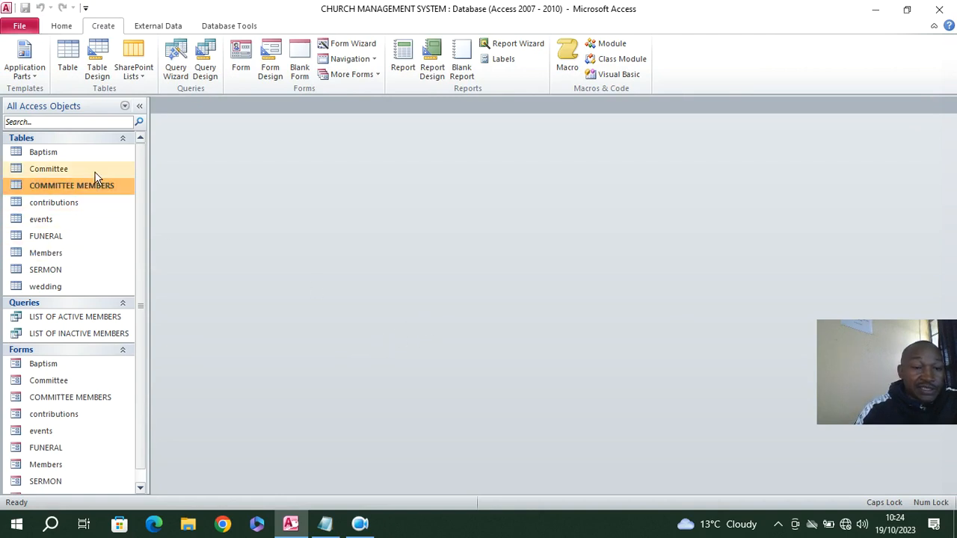
left_click(205, 62)
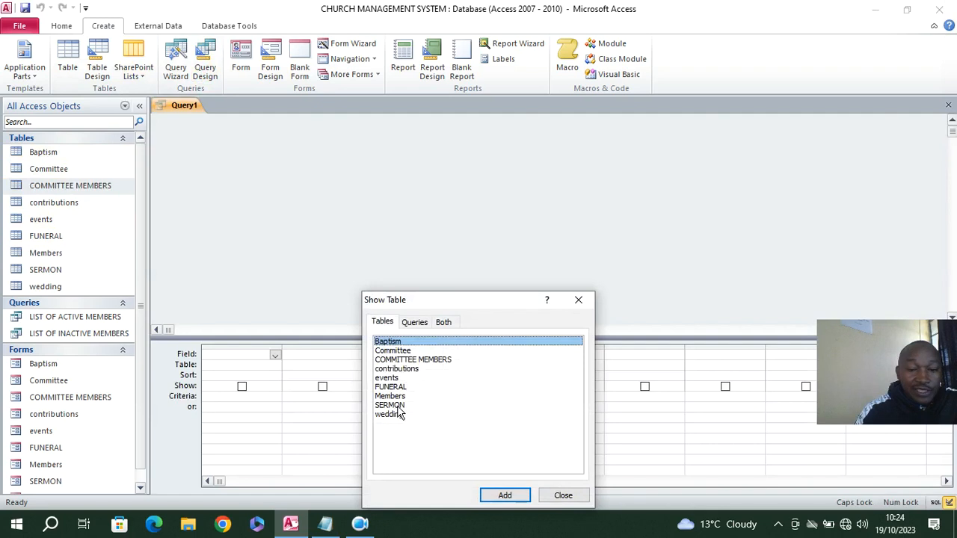
double_click(439, 361)
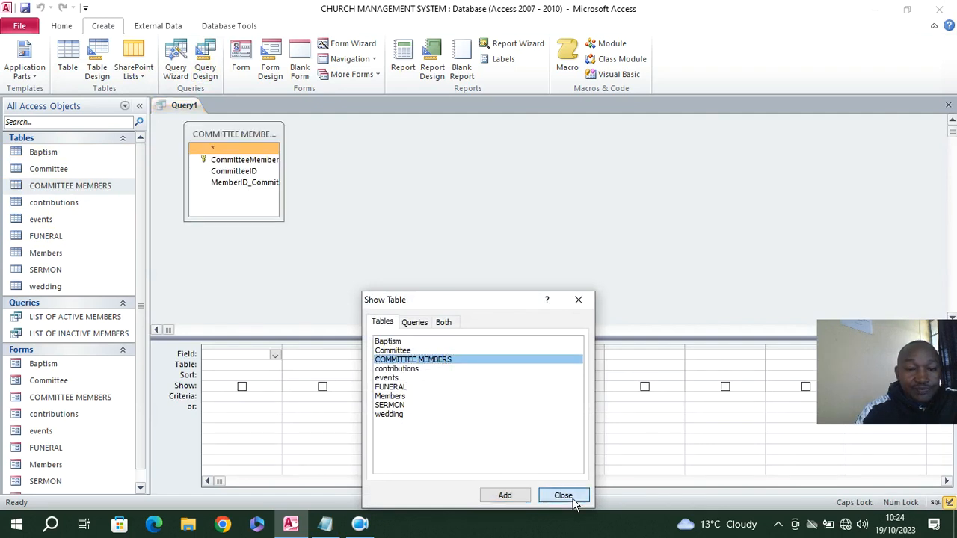
left_click(562, 495)
left_click(234, 161)
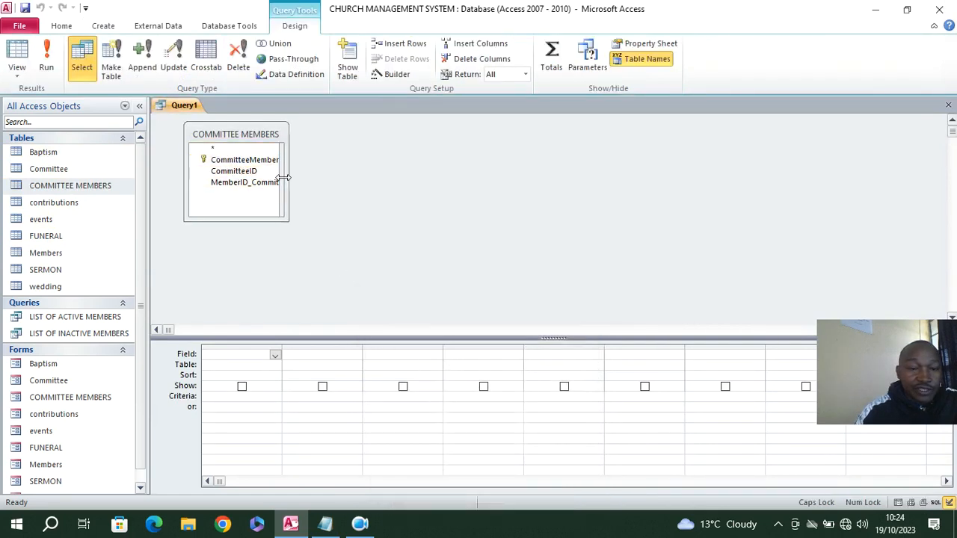
left_click_drag(283, 177, 373, 177)
Add the CommitteeMemberID, CommitteeID and MemberID_Committee fields to the query grid
double_click(250, 160)
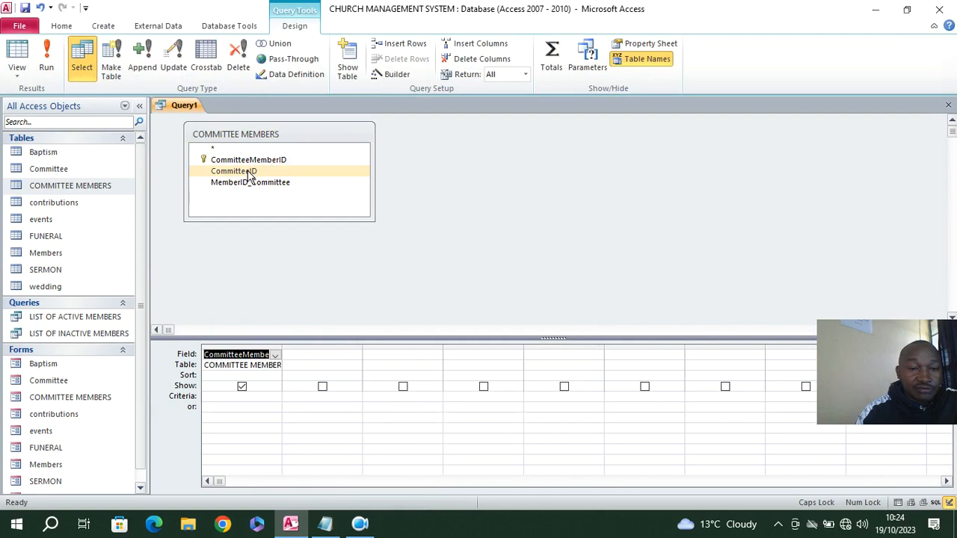
double_click(249, 172)
double_click(264, 182)
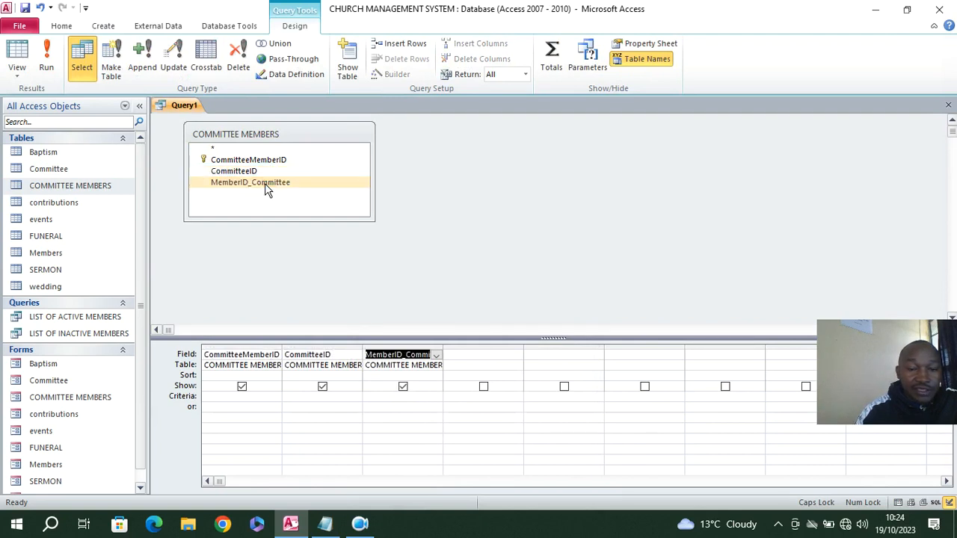
Save the query as LIST OF COMMITTEE MEMBERS and close it
left_click(26, 8)
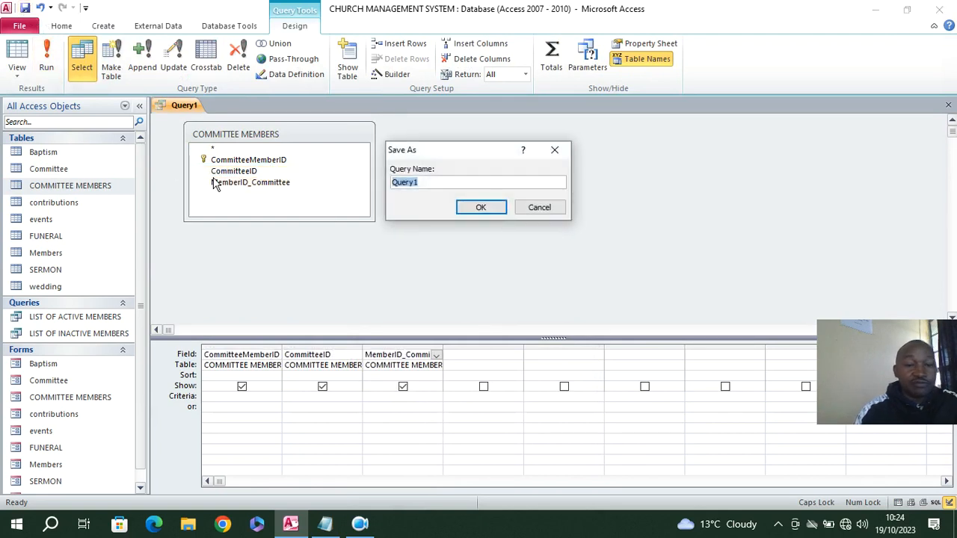
type("LIST OF COMMITT")
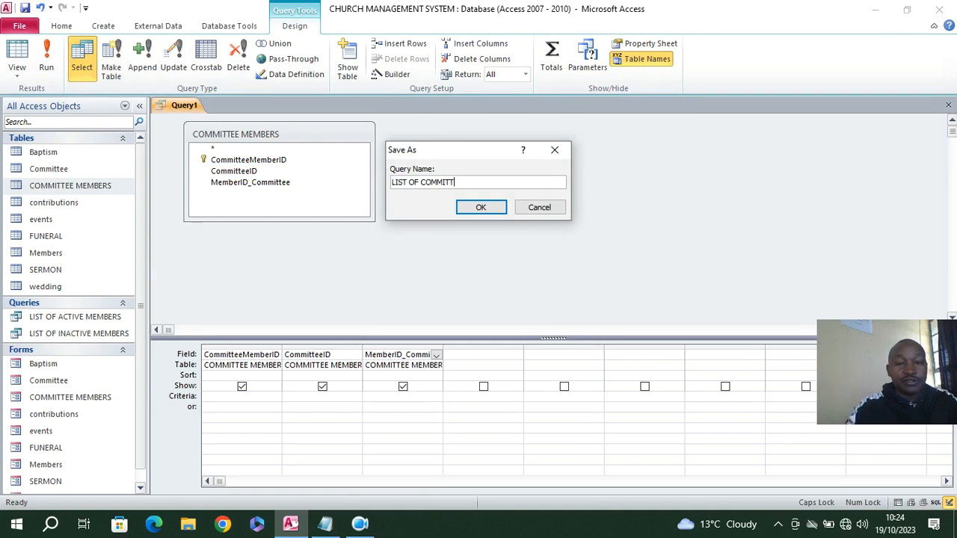
type("EE MEMBER")
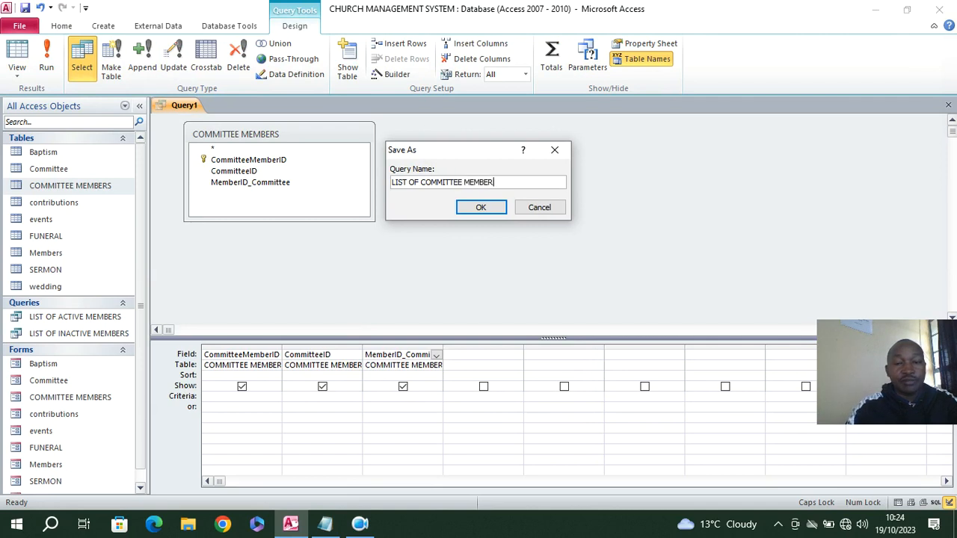
key("Return")
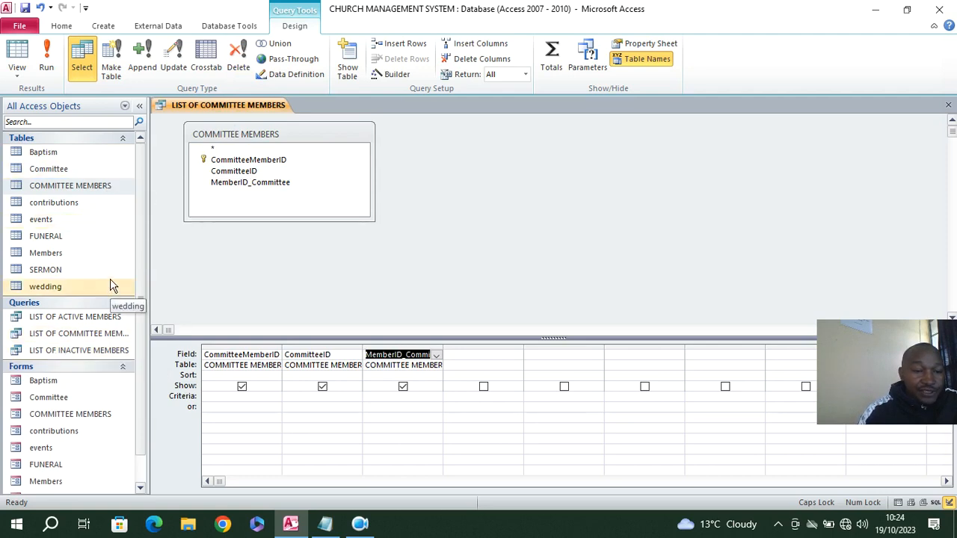
left_click(73, 210)
right_click(208, 107)
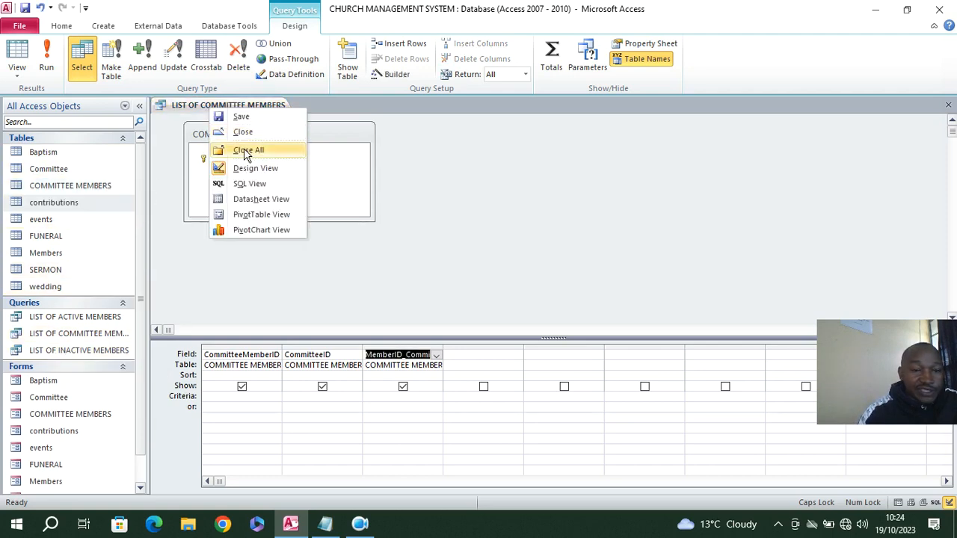
left_click(247, 151)
Create a new query in design view from the contributions table and enlarge its field list to show all full field names
left_click(206, 70)
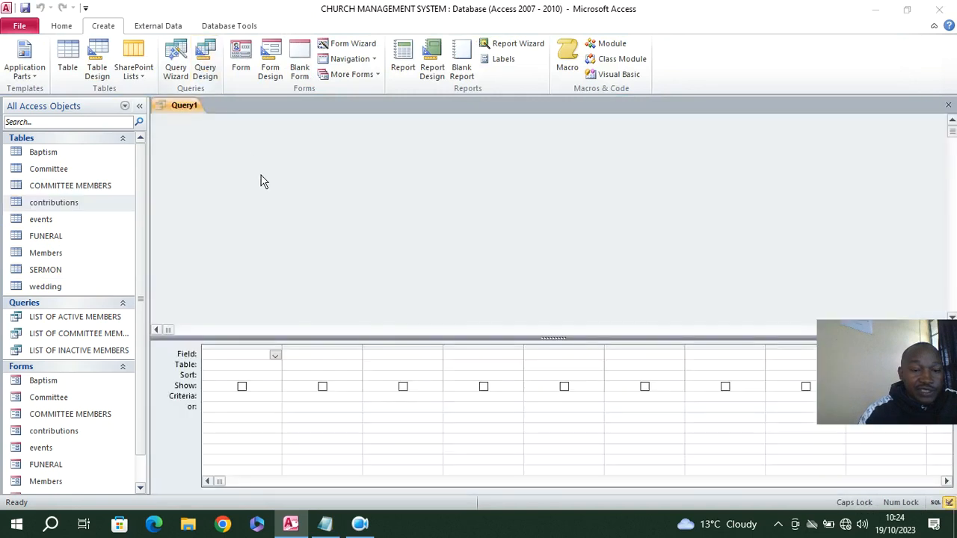
double_click(404, 369)
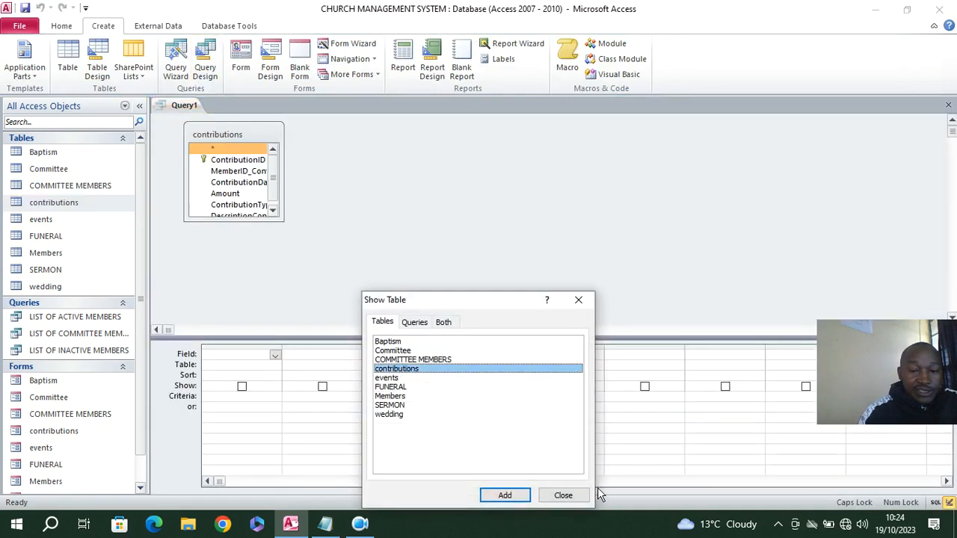
left_click(562, 495)
left_click_drag(283, 220, 343, 302)
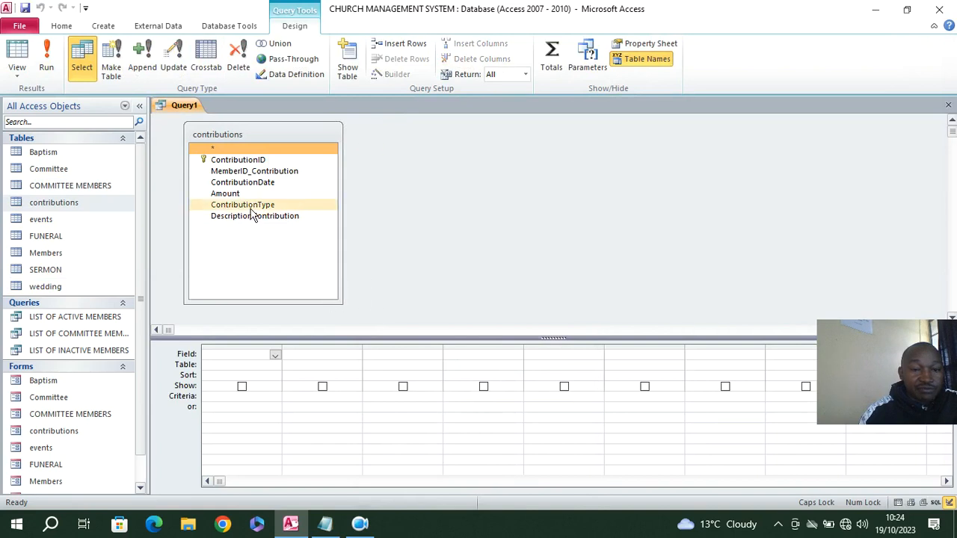
Add the ContributionID, MemberID_Contribution, ContributionDate, Amount and ContributionType fields to the query grid
double_click(238, 161)
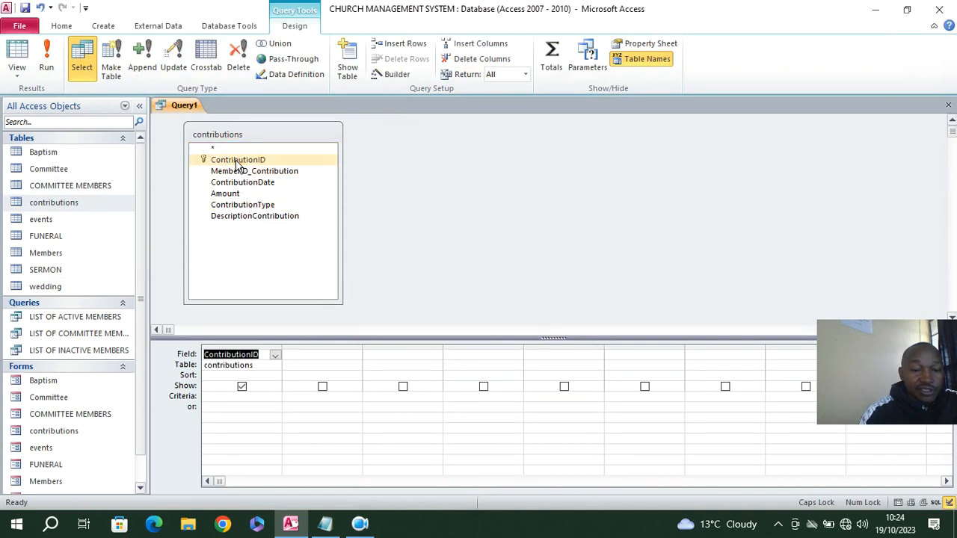
double_click(241, 172)
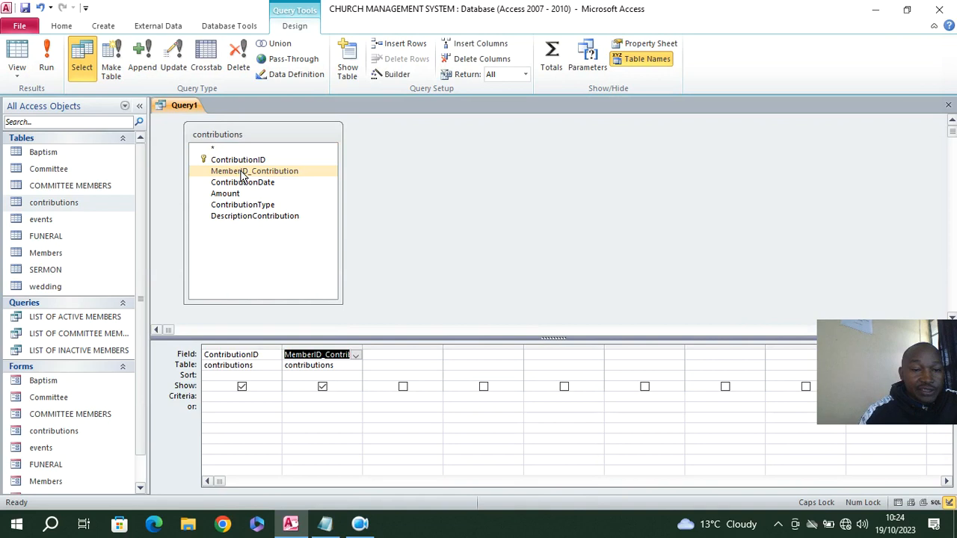
double_click(252, 185)
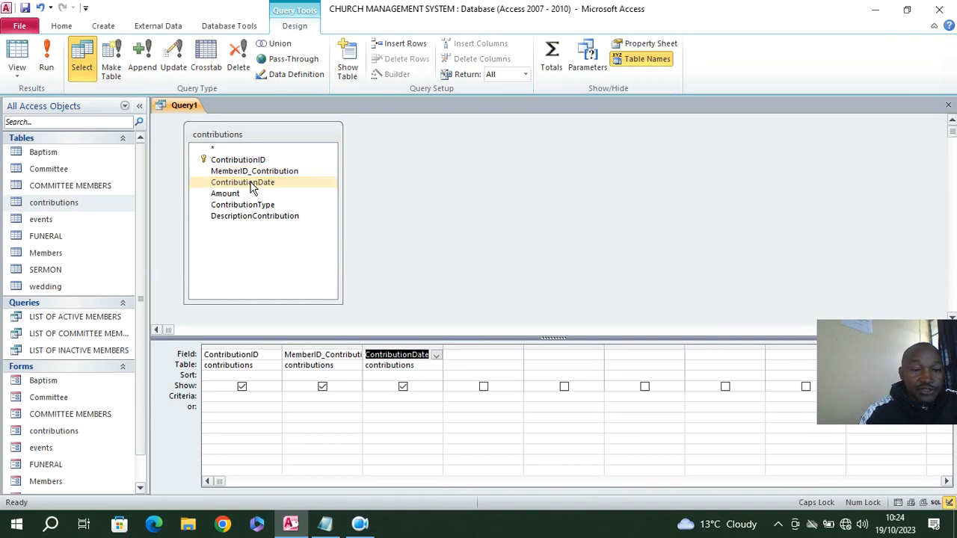
double_click(236, 196)
double_click(266, 206)
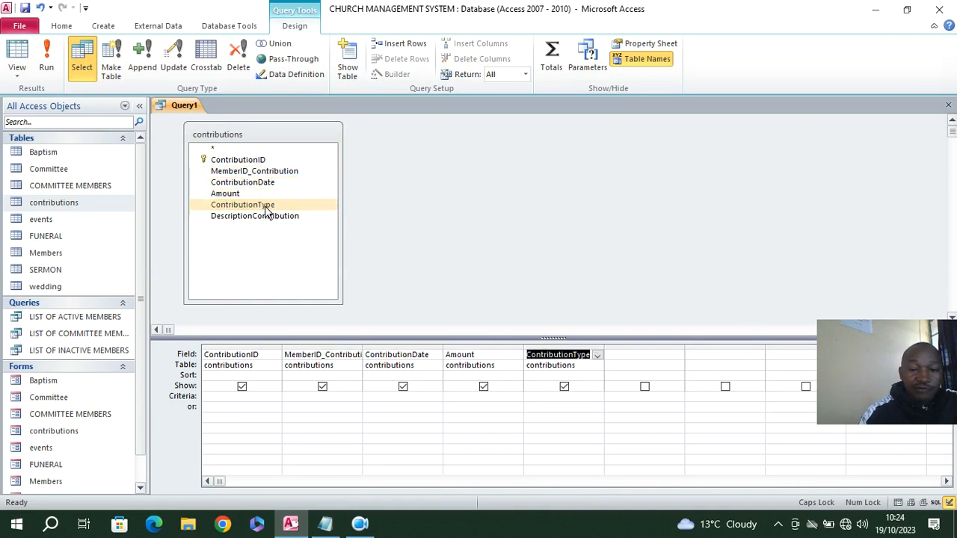
Save the query as CONTIRBUTIONS LIST
left_click(26, 9)
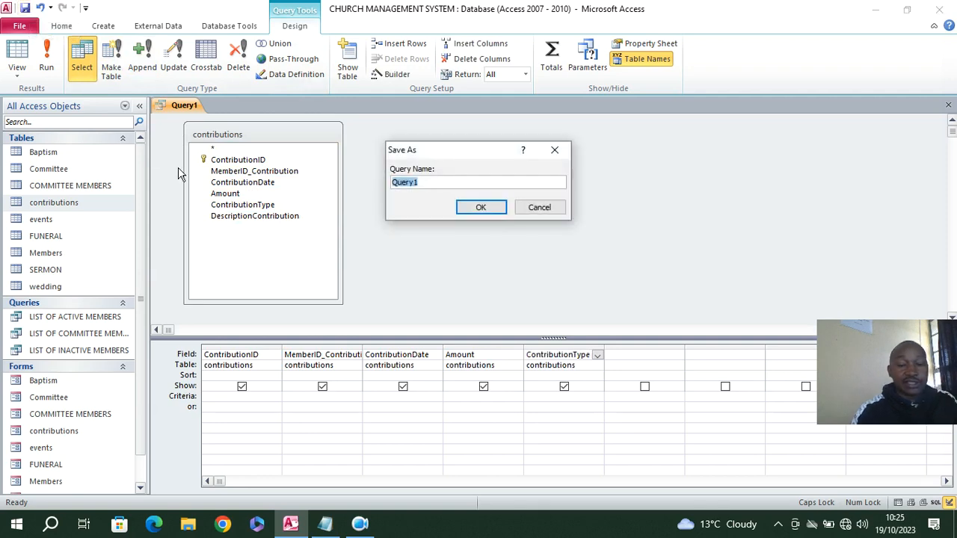
type("C")
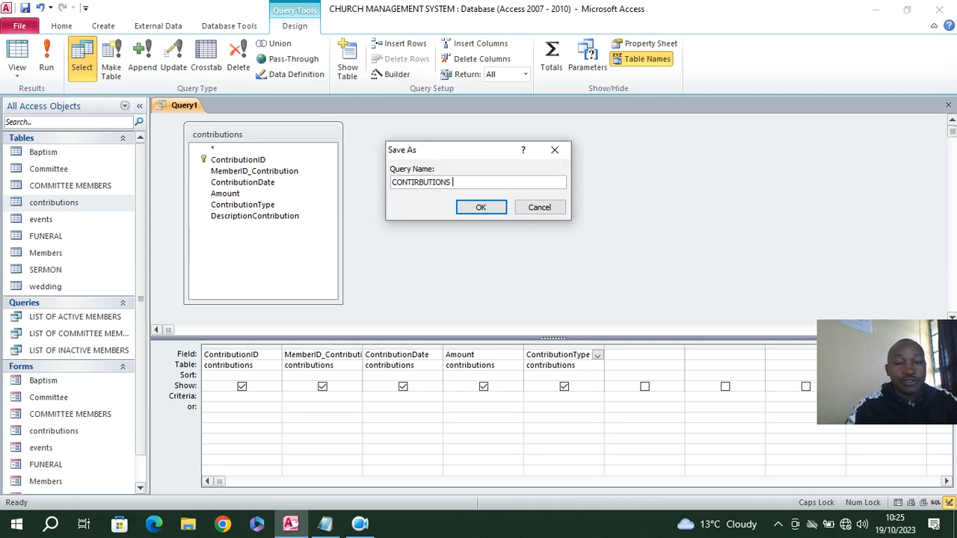
type("ONTRIBUTIONS LIST")
key("Return")
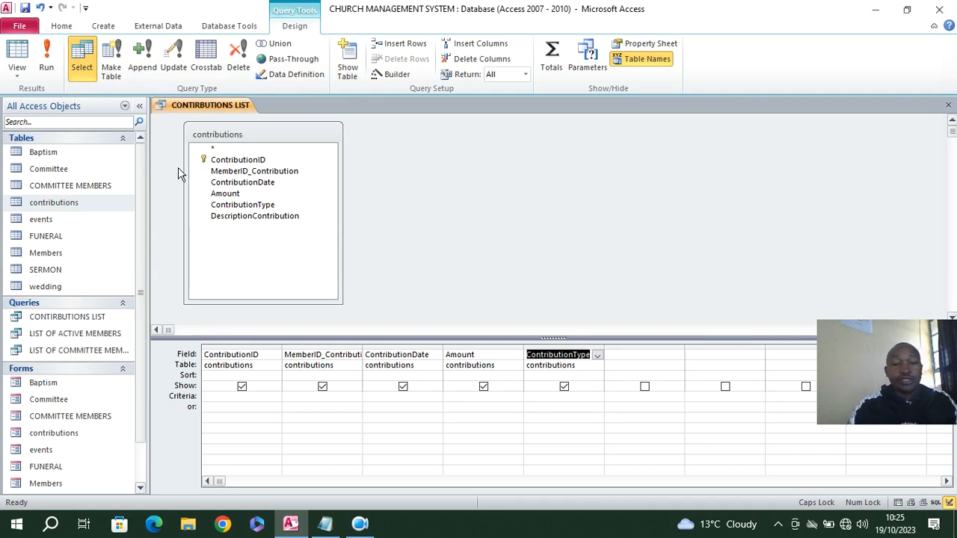
Run the query and fill its first record with the last listed member and ContributionID 1
left_click(42, 66)
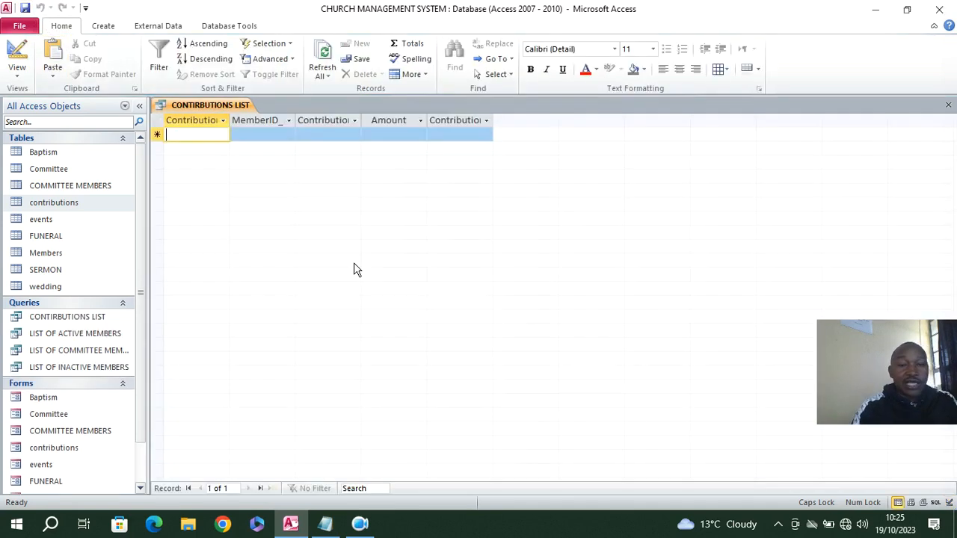
left_click(274, 135)
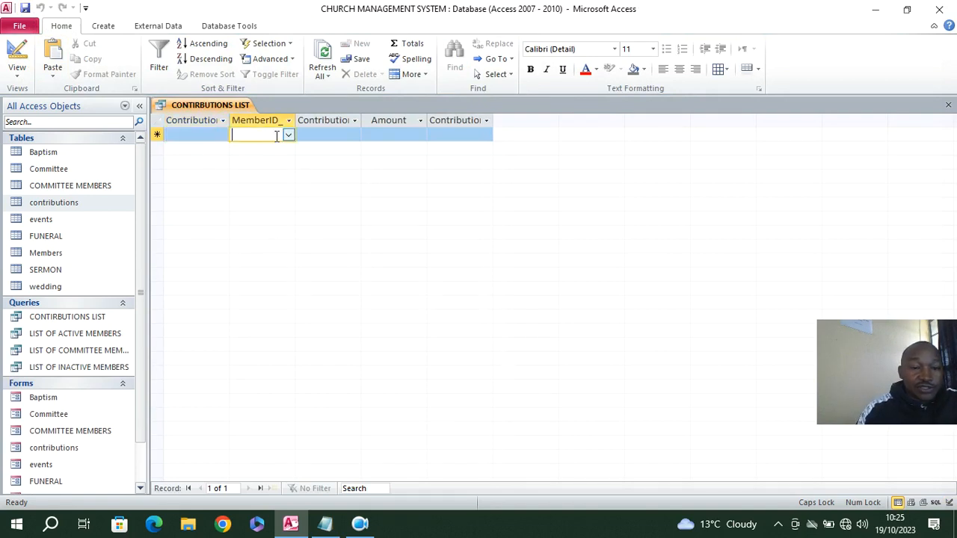
left_click(288, 135)
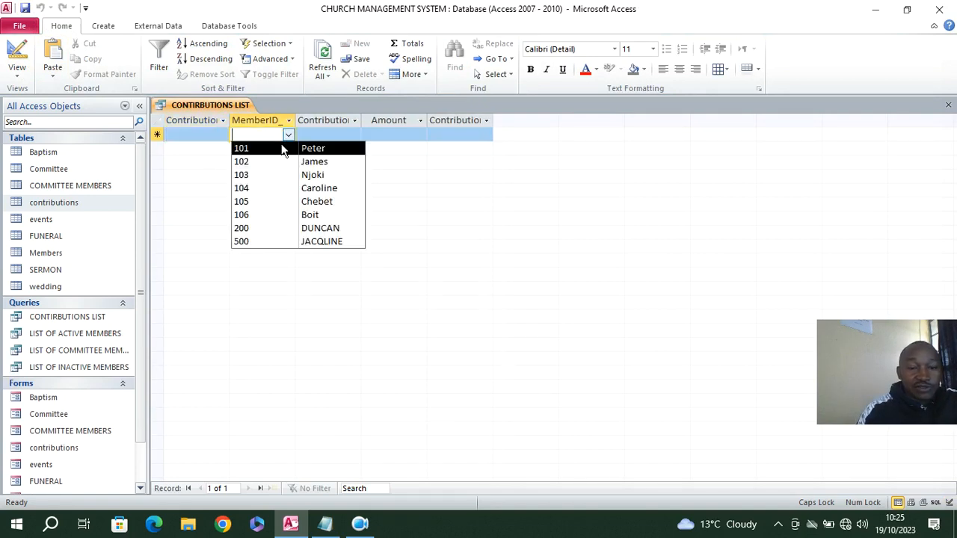
left_click(317, 241)
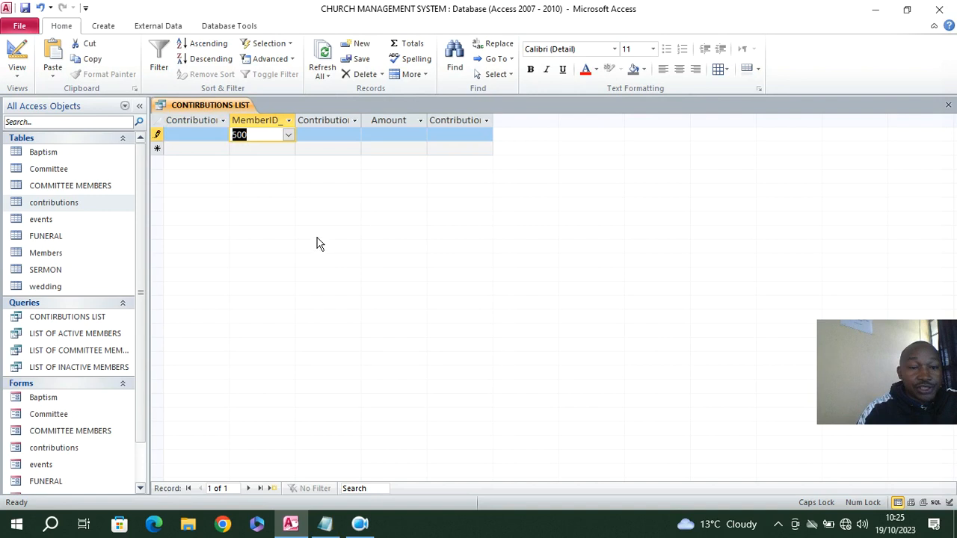
left_click(200, 135)
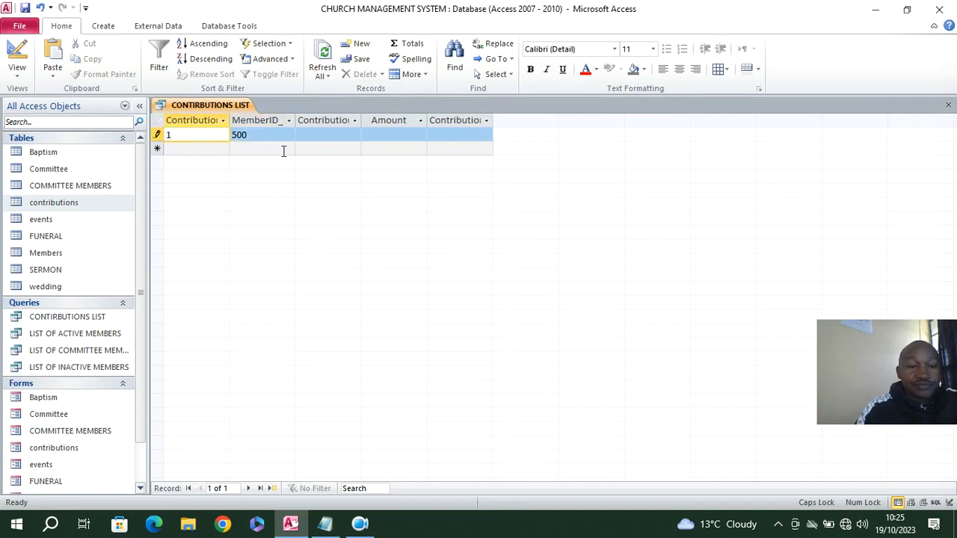
Add four more records with ContributionIDs 2, 3, 4 and 5, save them and close the query
left_click(210, 148)
type("2")
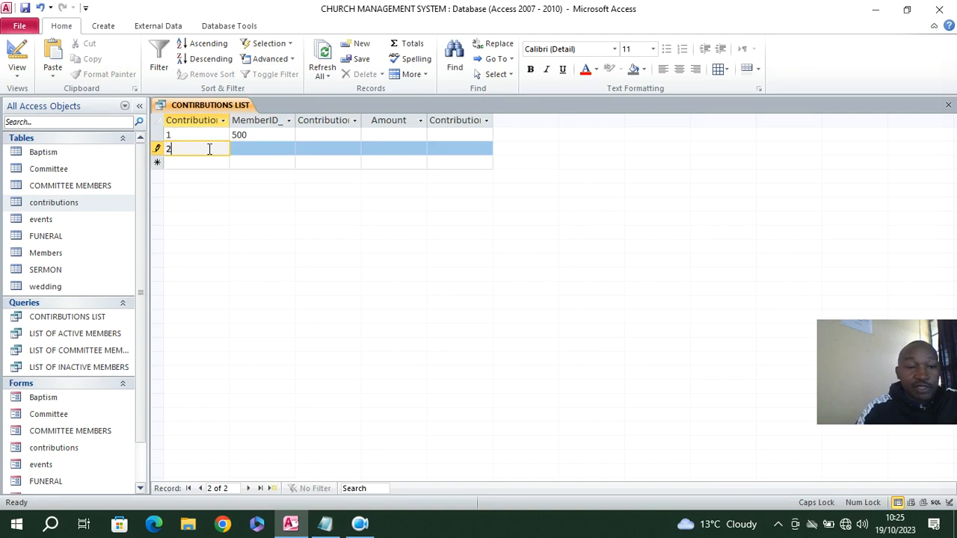
left_click(193, 163)
type("3")
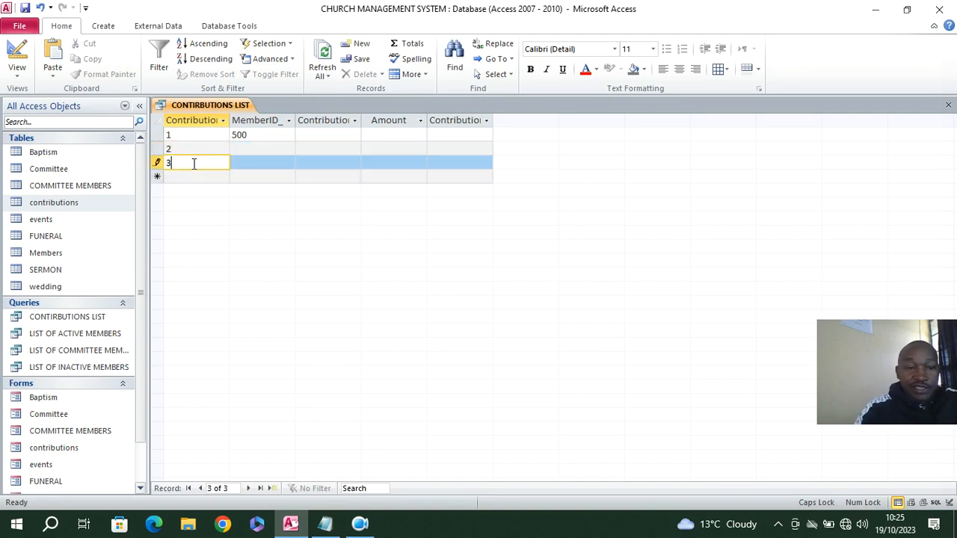
left_click(178, 180)
type("4")
left_click(201, 193)
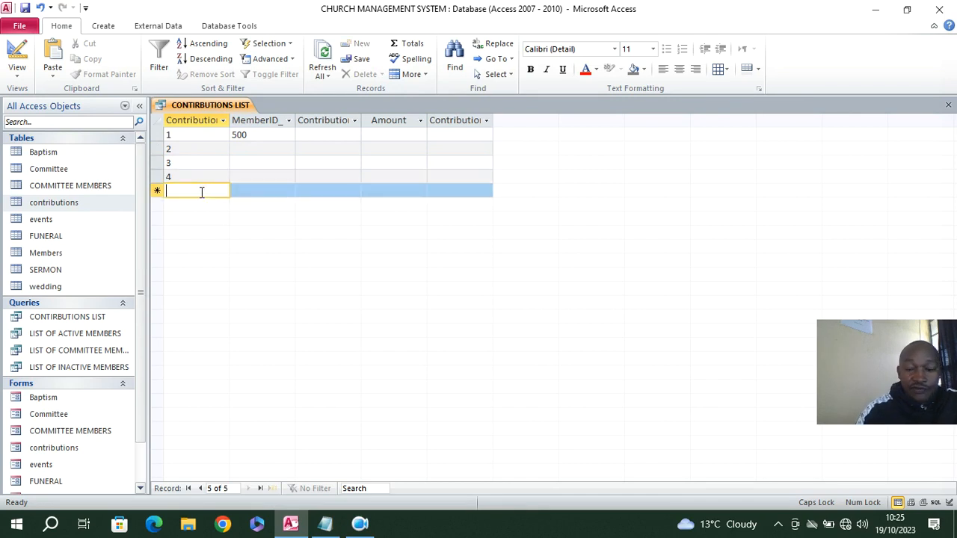
type("5")
left_click(25, 8)
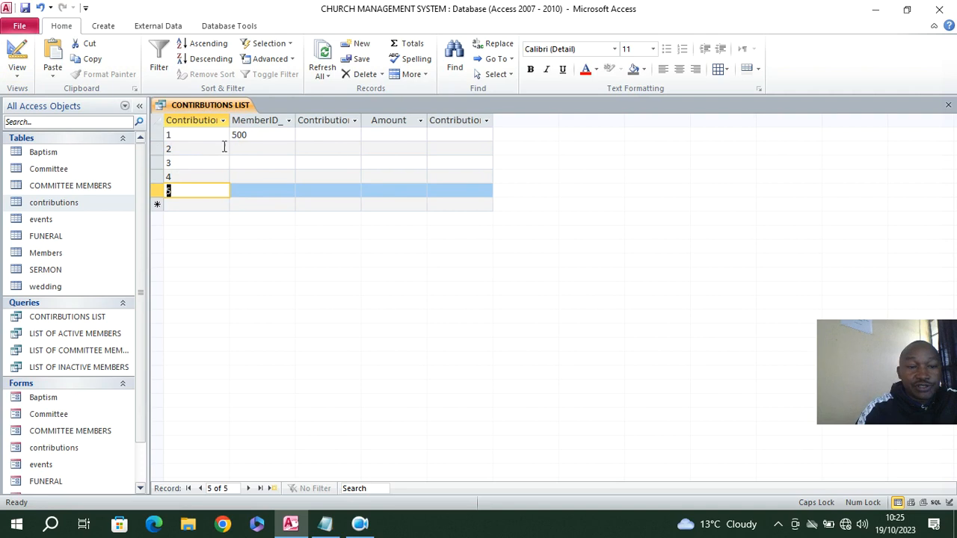
left_click(948, 105)
Open the contributions form and set the first record's member to the last listed one and its ContributionDate to 08/10/2023
double_click(69, 448)
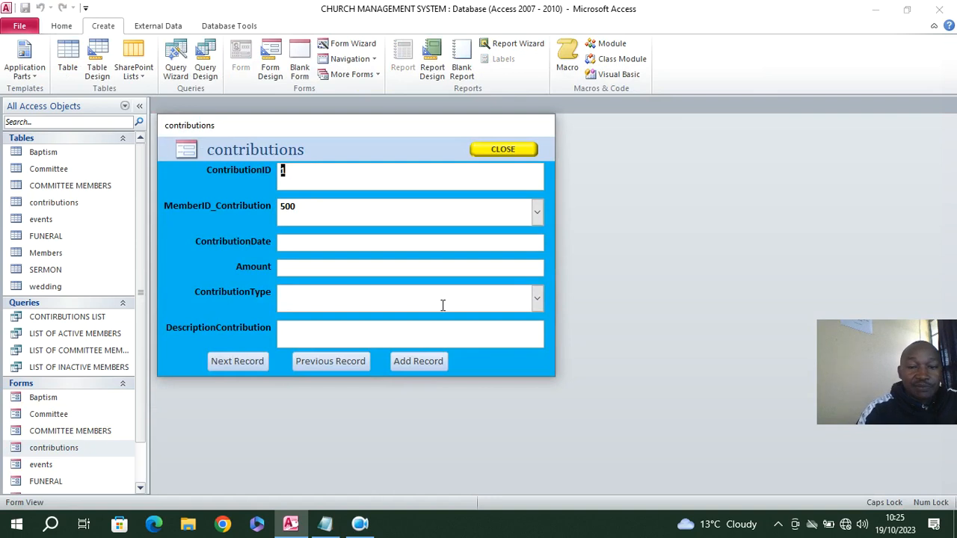
left_click(536, 214)
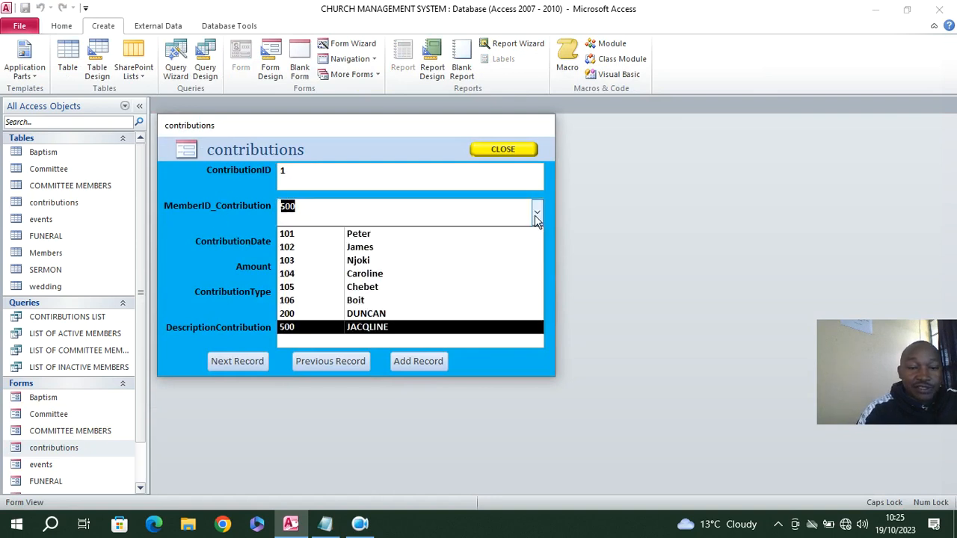
left_click(407, 328)
left_click(308, 242)
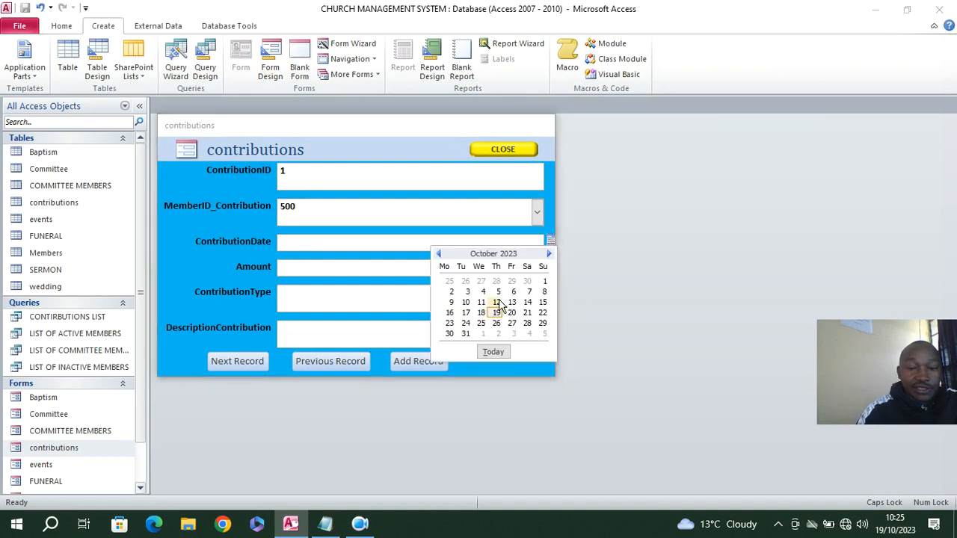
left_click(544, 293)
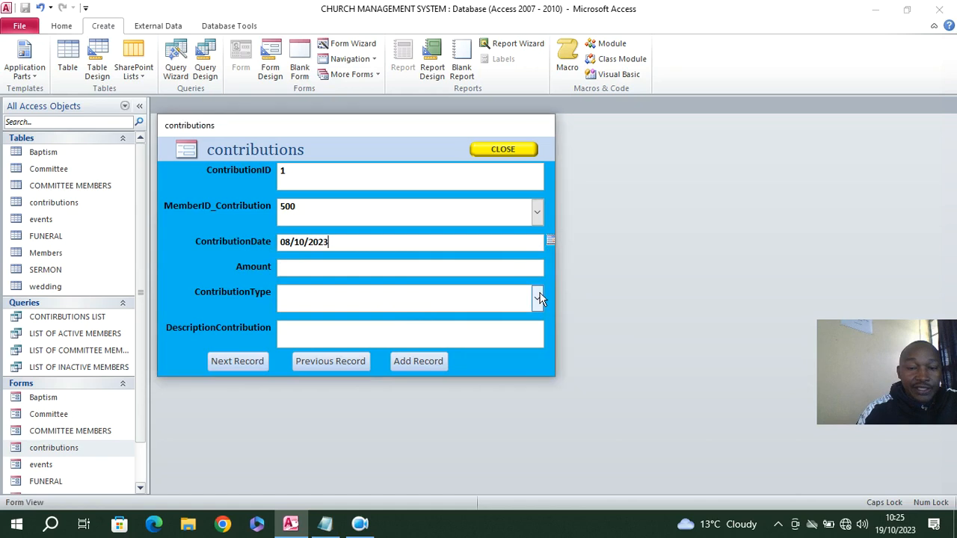
Set the record's Amount to Kshs.1,200.00 and ContributionType to Offering, and describe the contribution as an offering
left_click(327, 266)
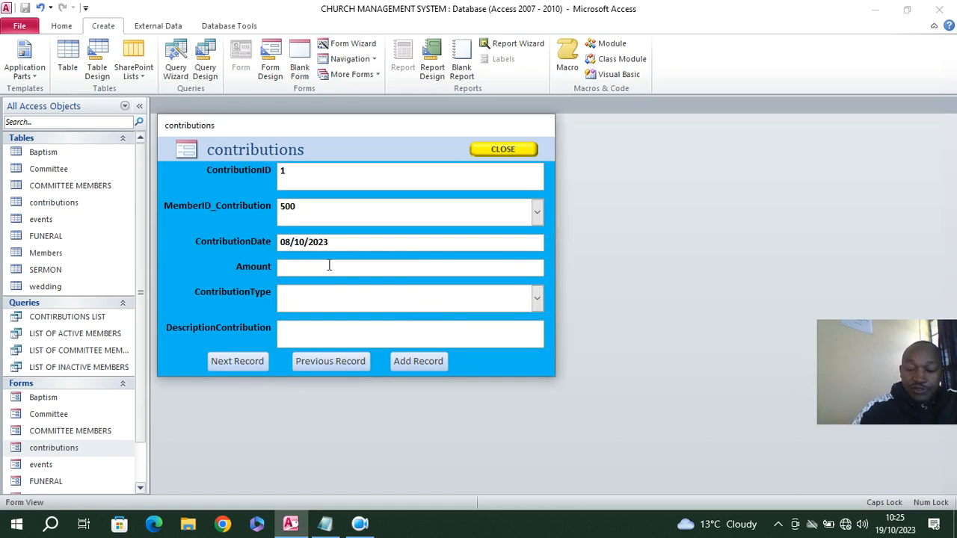
left_click(537, 299)
left_click(432, 320)
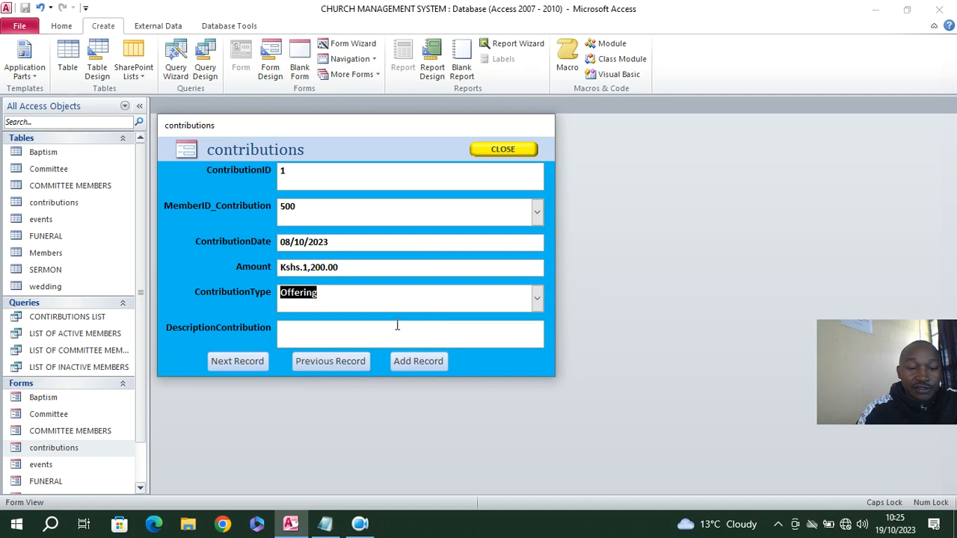
left_click(404, 331)
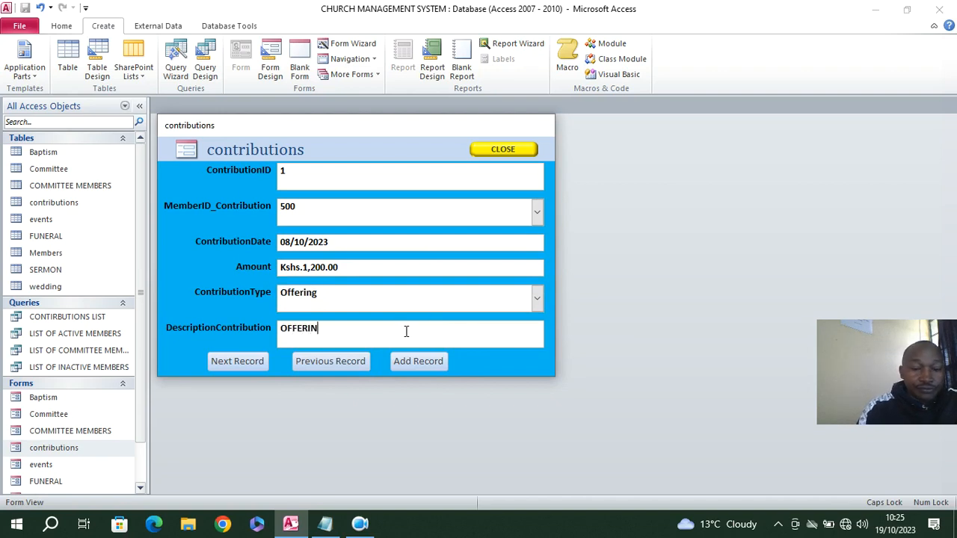
Start a new contribution record with ContributionID 10, the first listed member and ContributionDate 08/10/2023
left_click(403, 364)
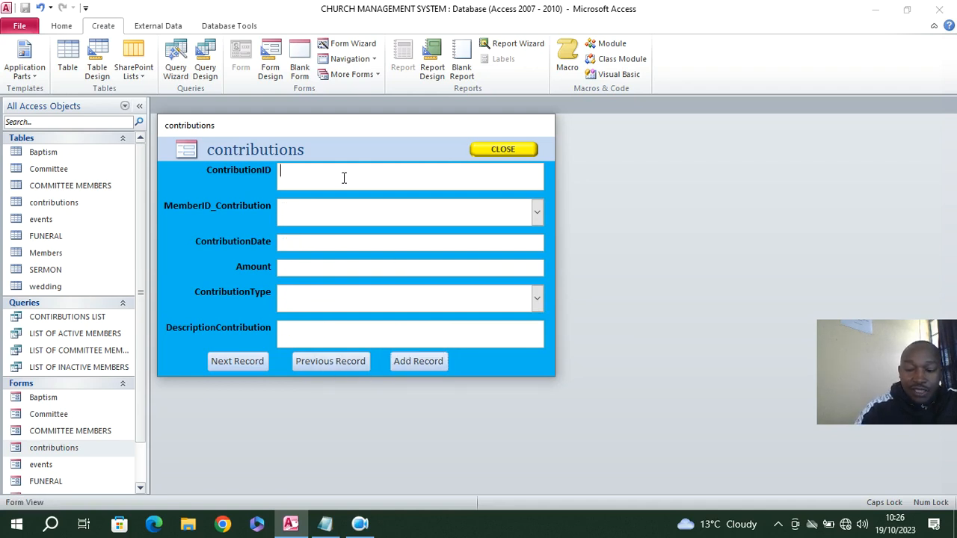
left_click(536, 212)
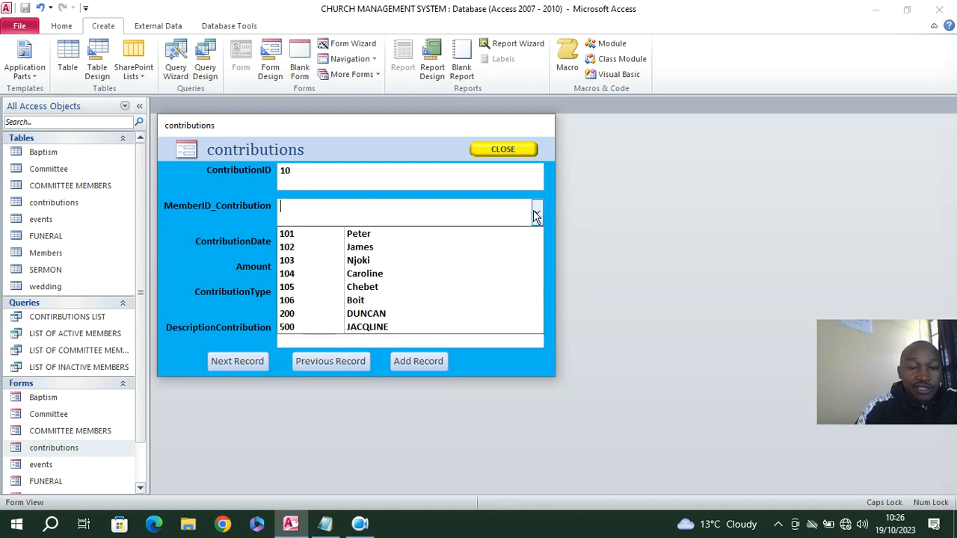
left_click(410, 235)
left_click(377, 240)
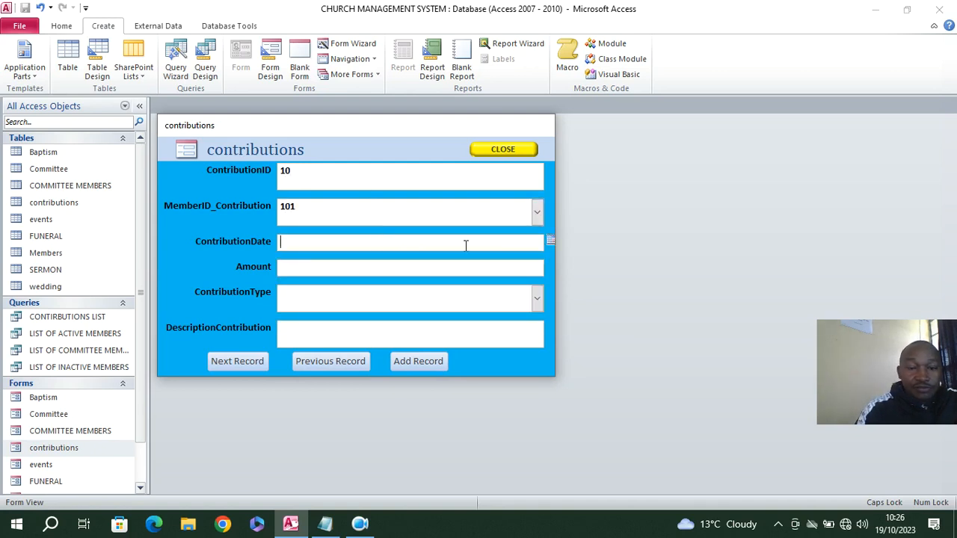
left_click(549, 241)
left_click(545, 288)
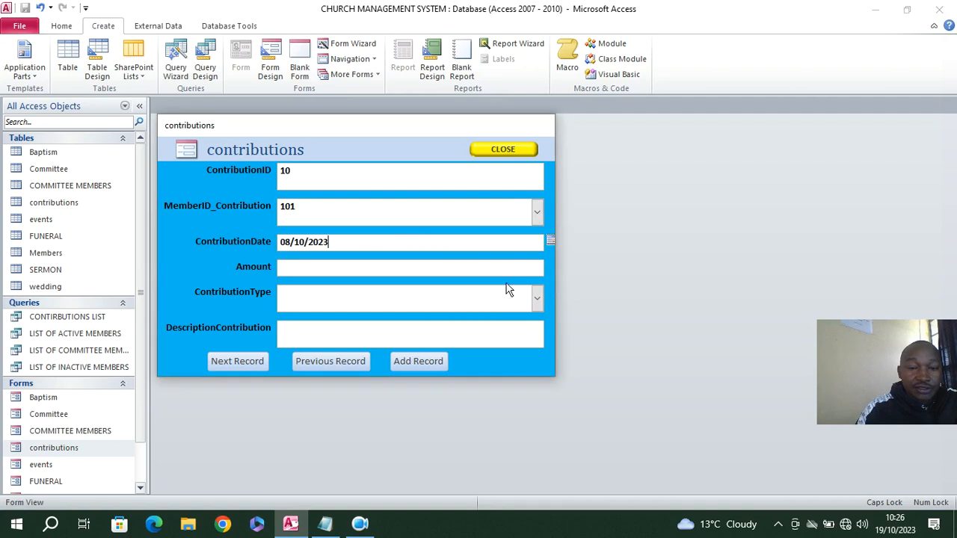
Complete the record with Amount Kshs.20,000.00, ContributionType Tithe and description 10%, and advance to a blank new record
left_click(501, 266)
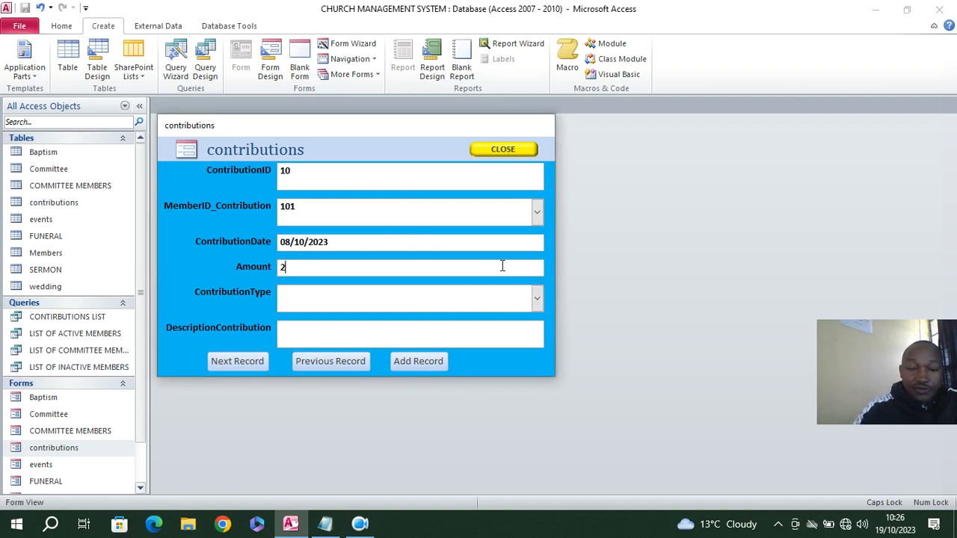
left_click(537, 298)
left_click(346, 344)
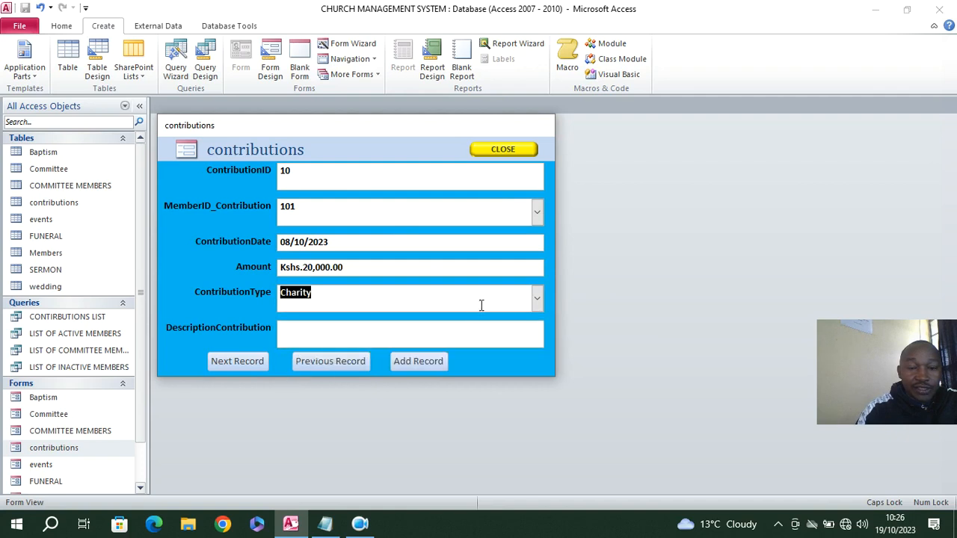
left_click(537, 298)
left_click(372, 333)
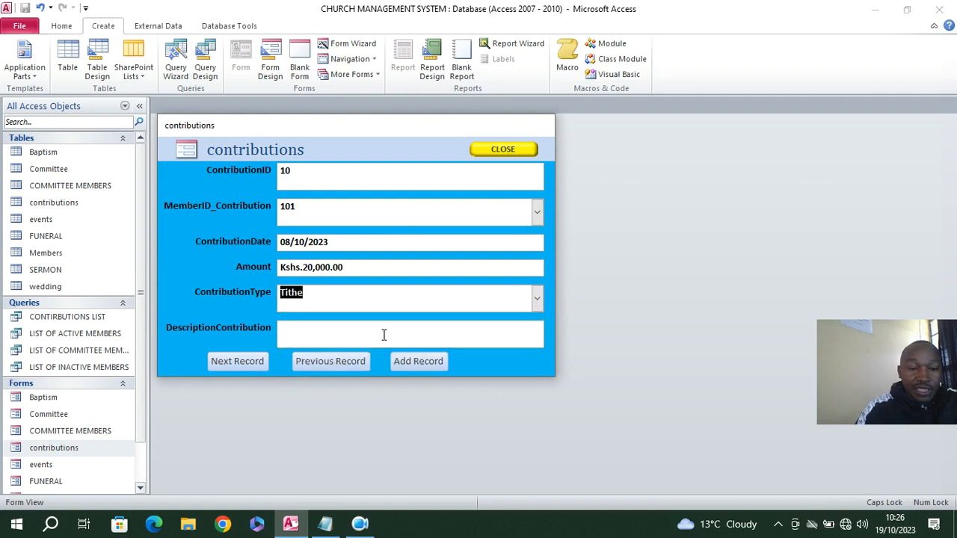
left_click(403, 335)
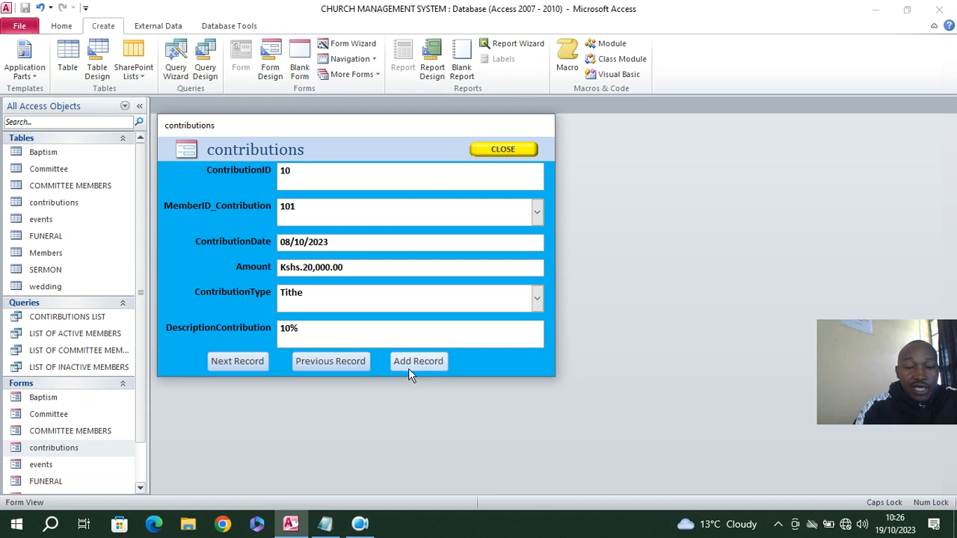
left_click(409, 365)
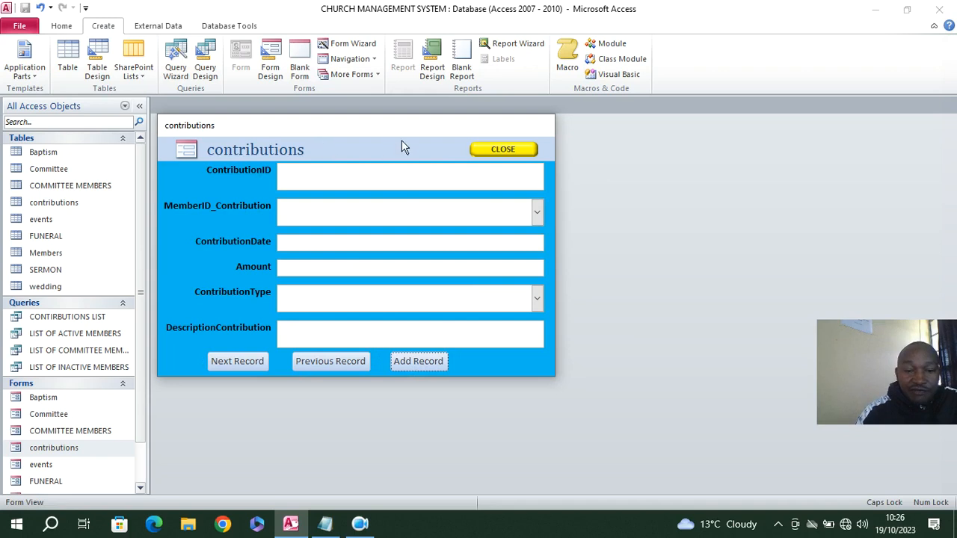
Close the contributions form, confirming the exit, and open the CONTIRBUTIONS LIST query with its Amount column widened
left_click(506, 152)
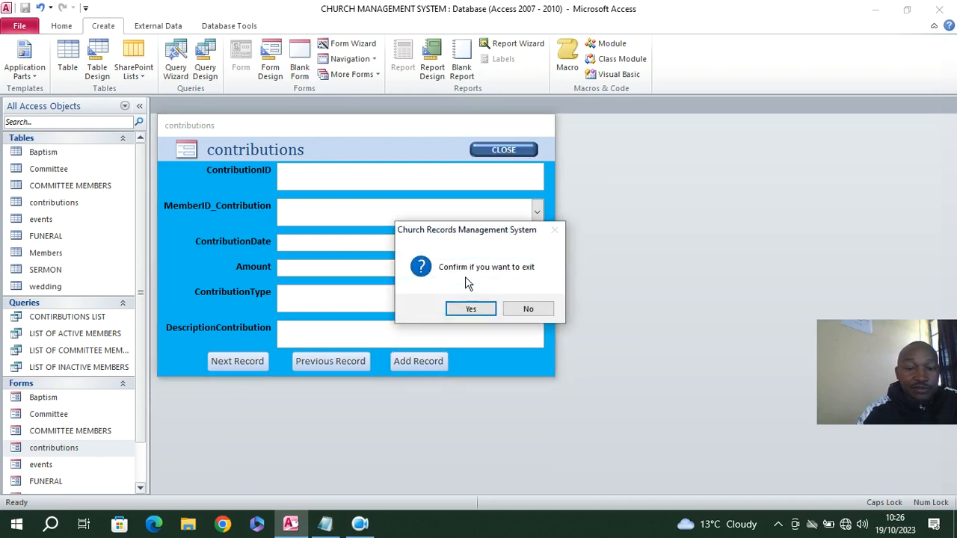
left_click(470, 307)
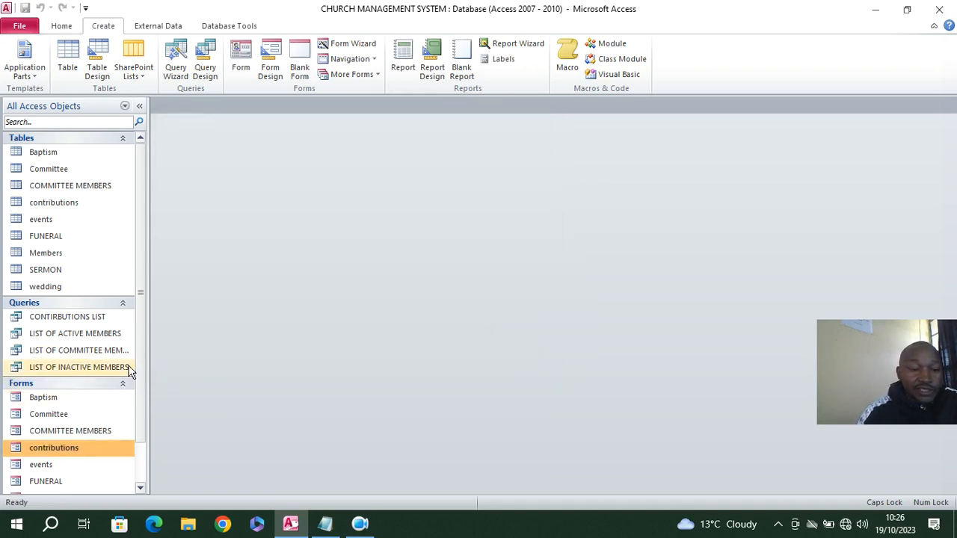
double_click(78, 324)
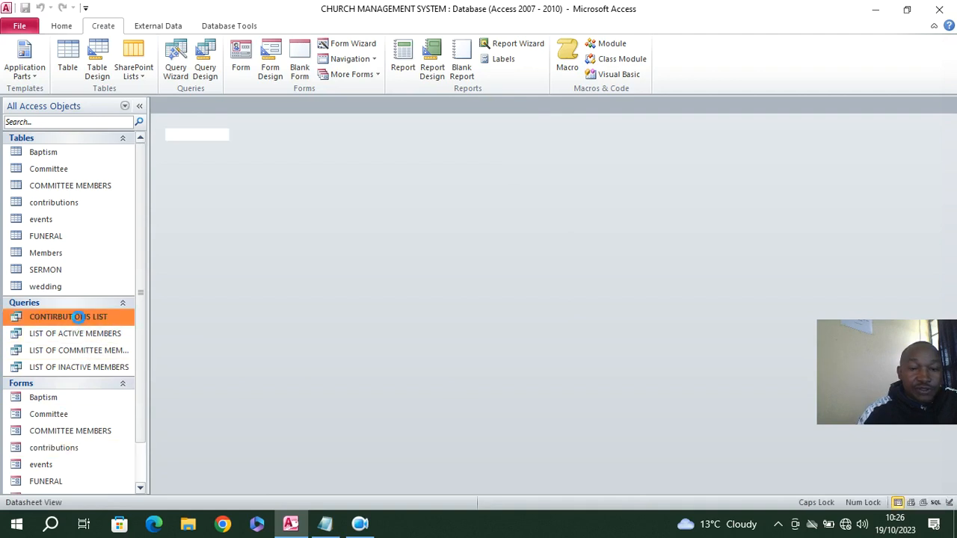
left_click_drag(430, 119, 463, 121)
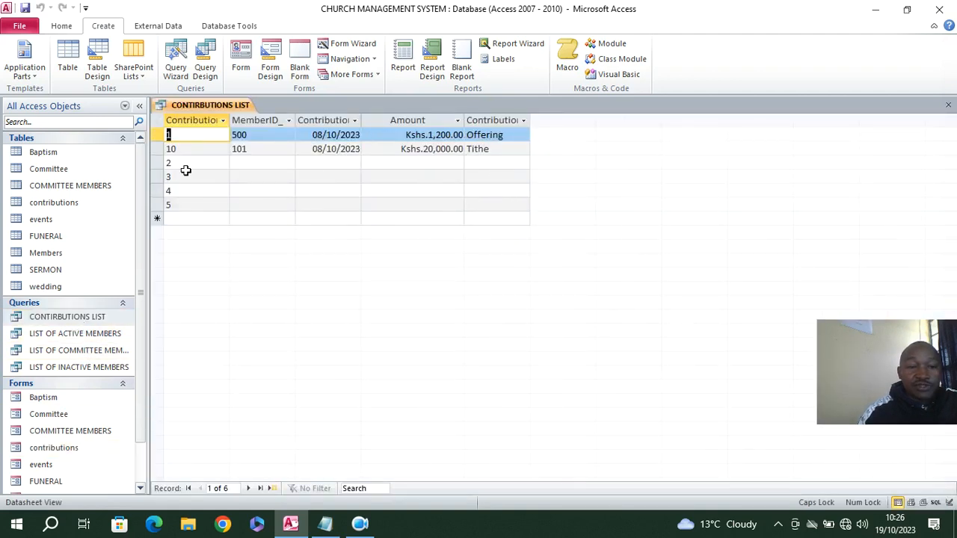
Delete the four records with ContributionID 2 to 5 from the query
left_click_drag(158, 161, 158, 216)
key("Delete")
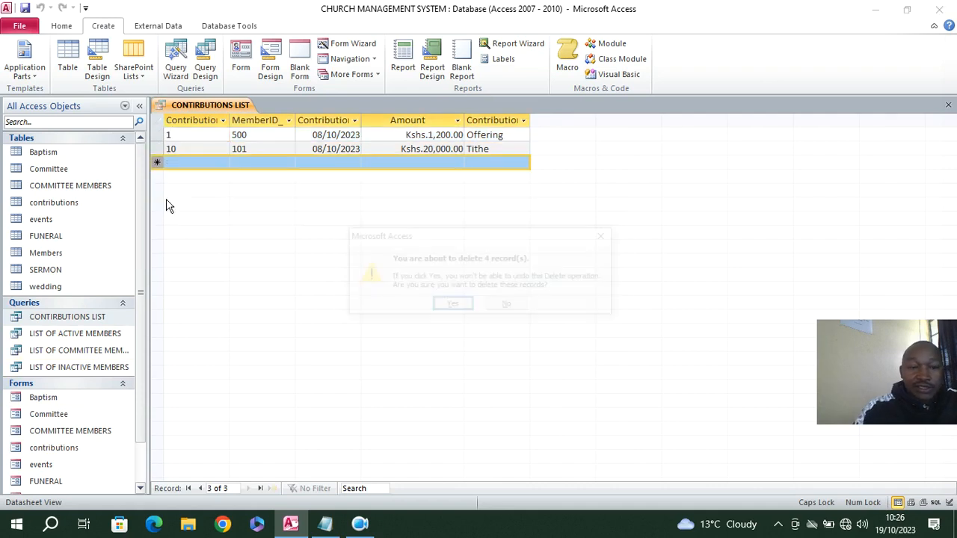
left_click(451, 306)
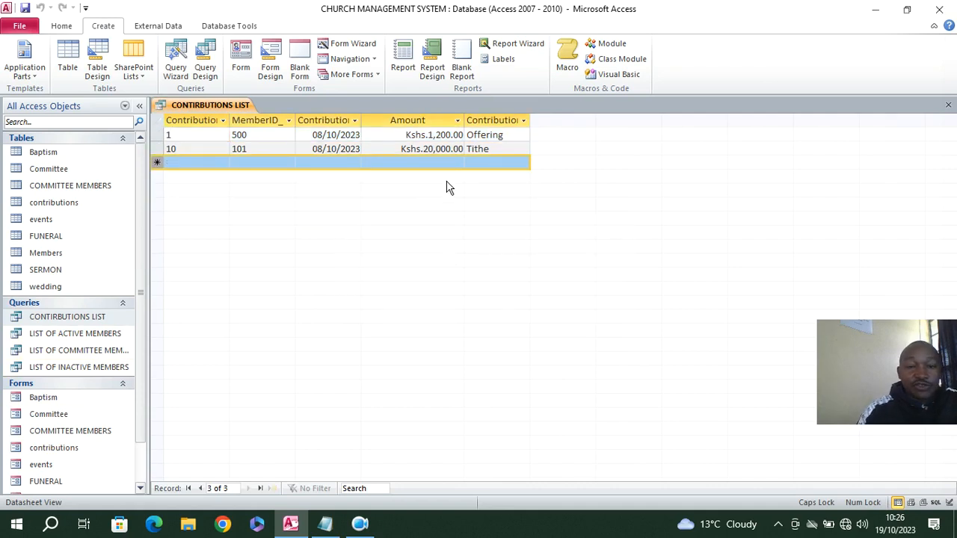
Add a totals row to the query datasheet and set the Amount column's total to Sum
left_click(62, 27)
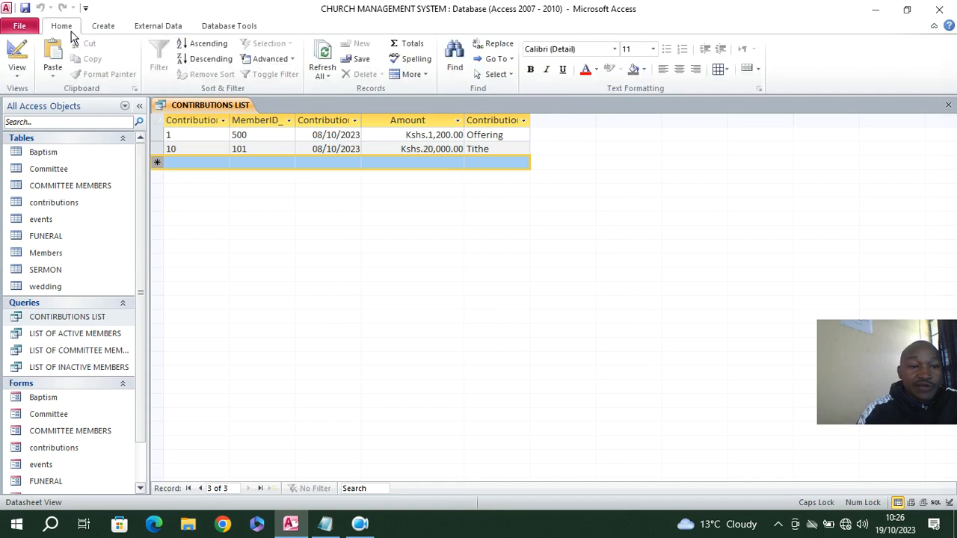
left_click(412, 164)
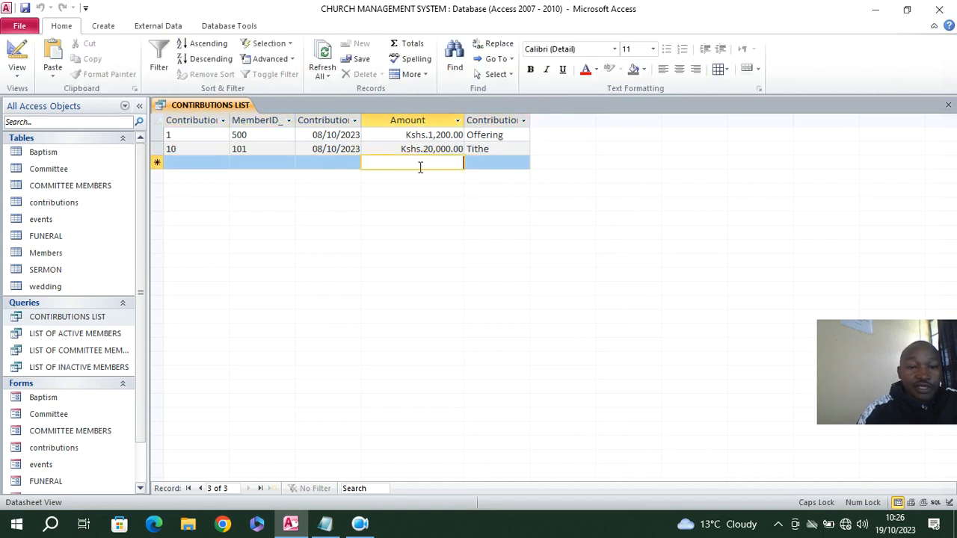
left_click(409, 43)
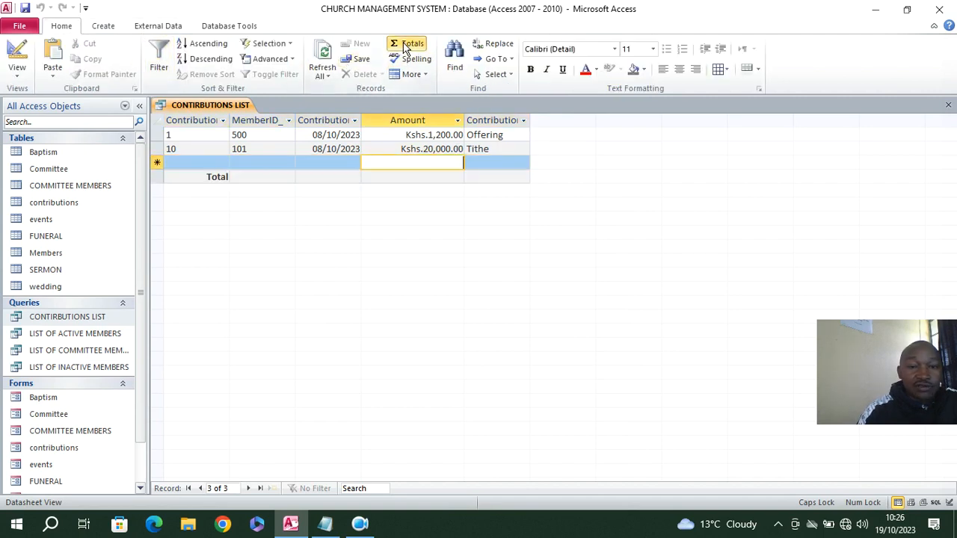
left_click(392, 177)
left_click(368, 176)
left_click(380, 206)
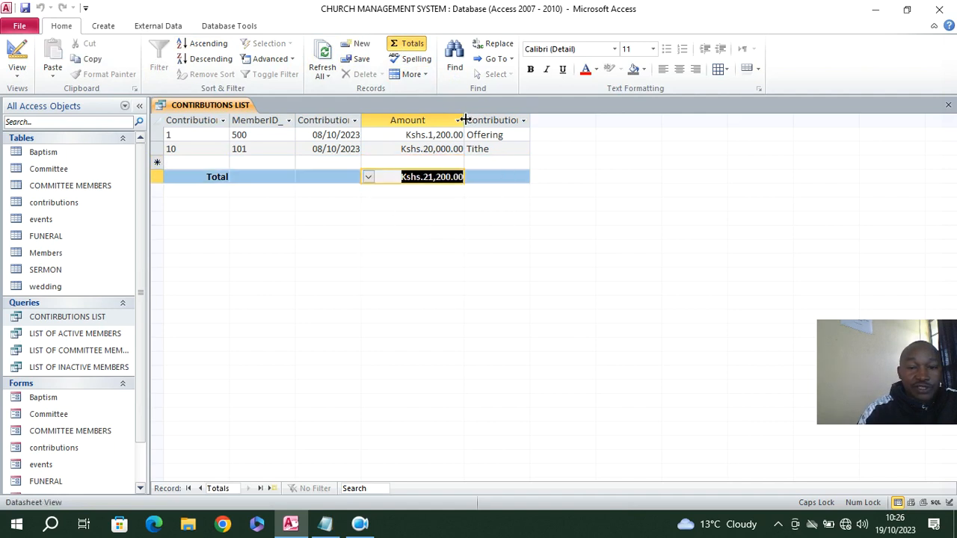
Widen the Amount column slightly and close the query, saving its layout changes
left_click_drag(464, 120, 483, 119)
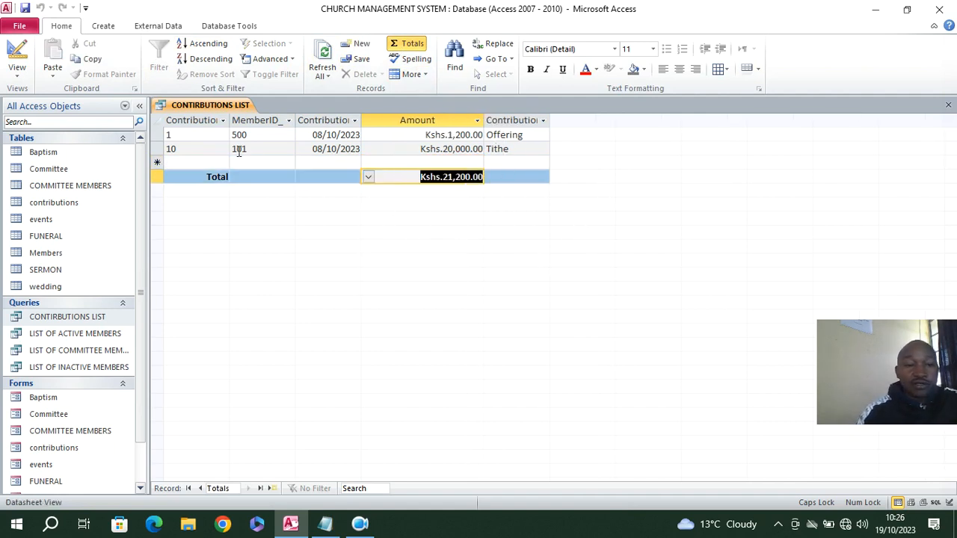
left_click(947, 105)
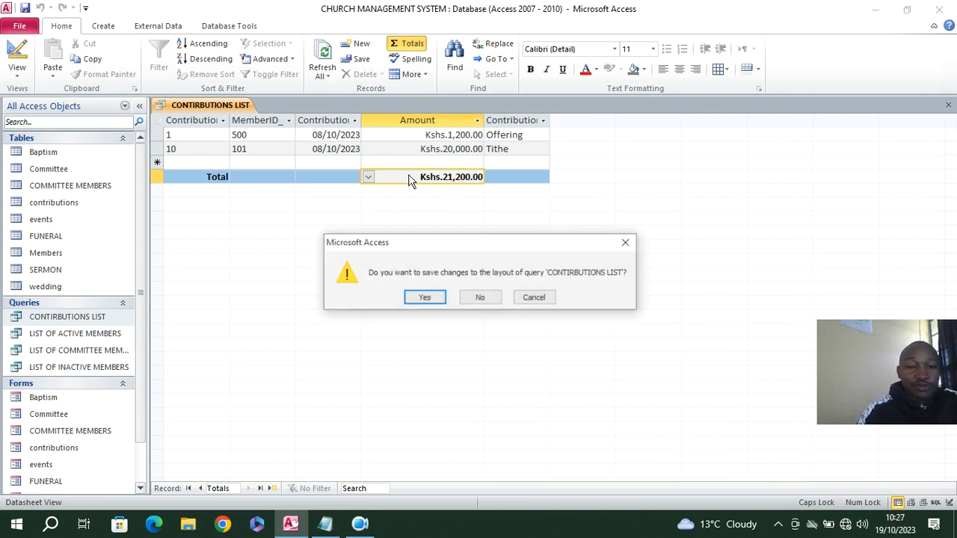
left_click(425, 297)
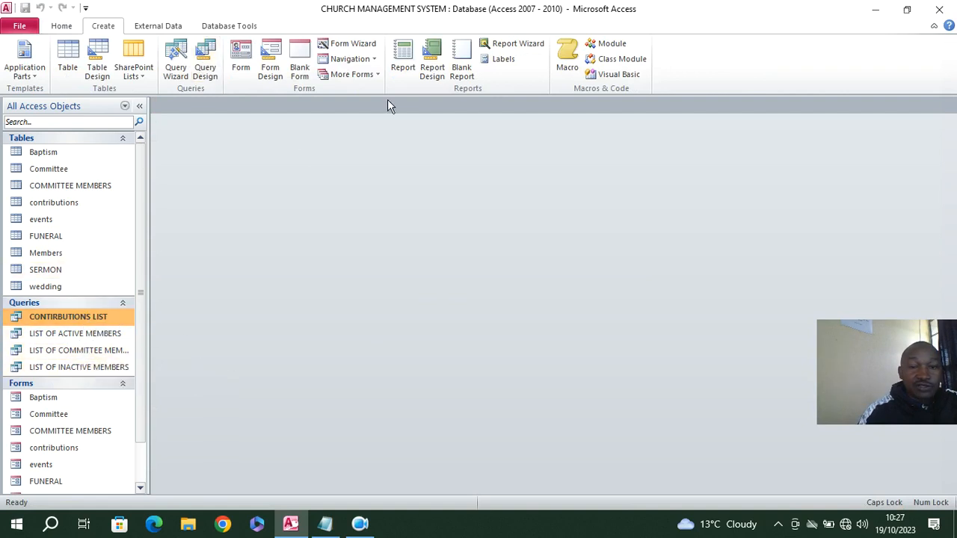
Create a report from the CONTIRBUTIONS LIST query and switch it to Design View
left_click(402, 60)
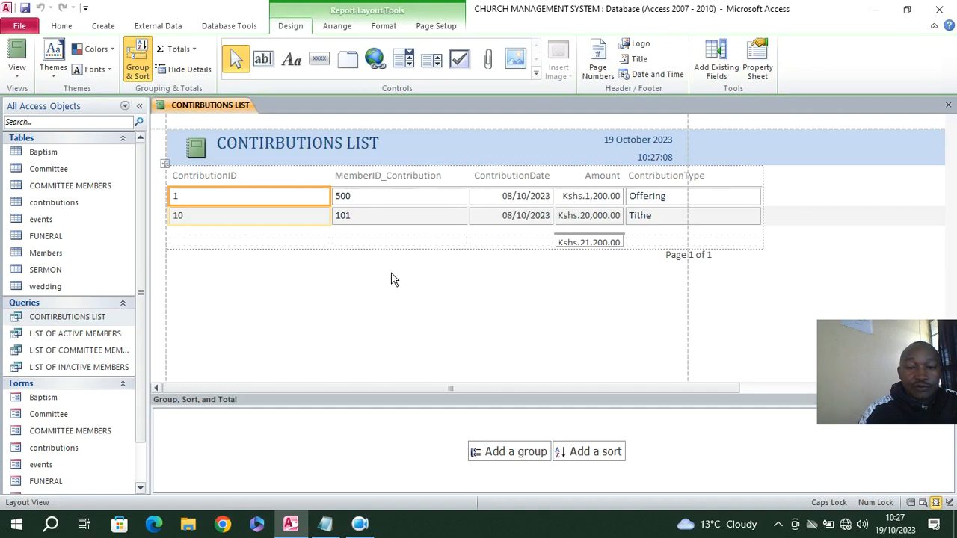
right_click(380, 272)
left_click(424, 313)
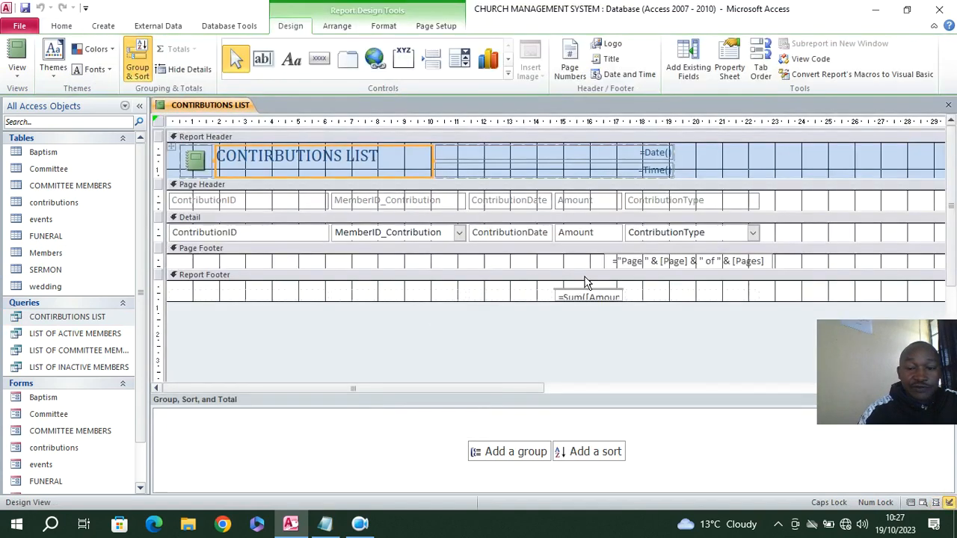
Enlarge the report footer and its Amount sum box, undoing any cell moves into the Detail section
left_click(576, 299)
left_click_drag(637, 302, 631, 308)
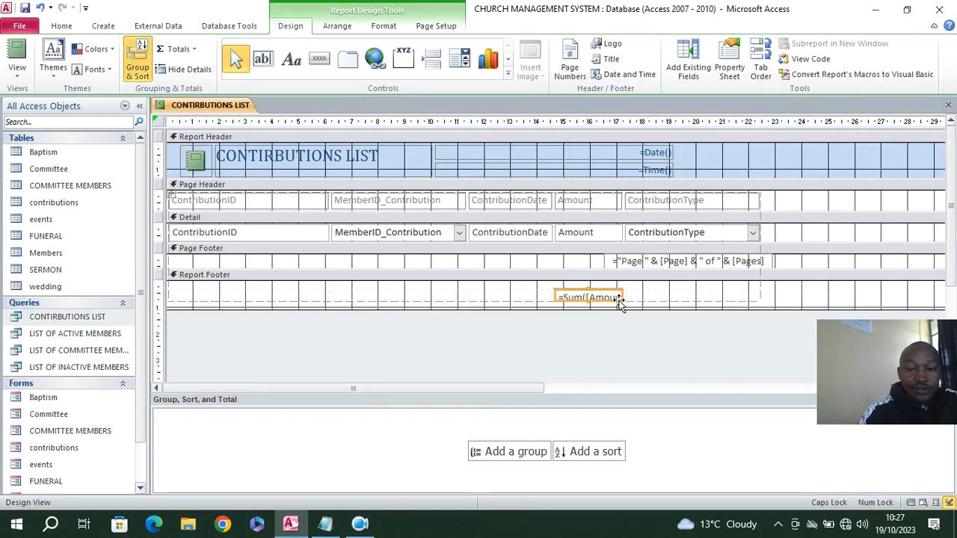
left_click_drag(620, 299, 578, 240)
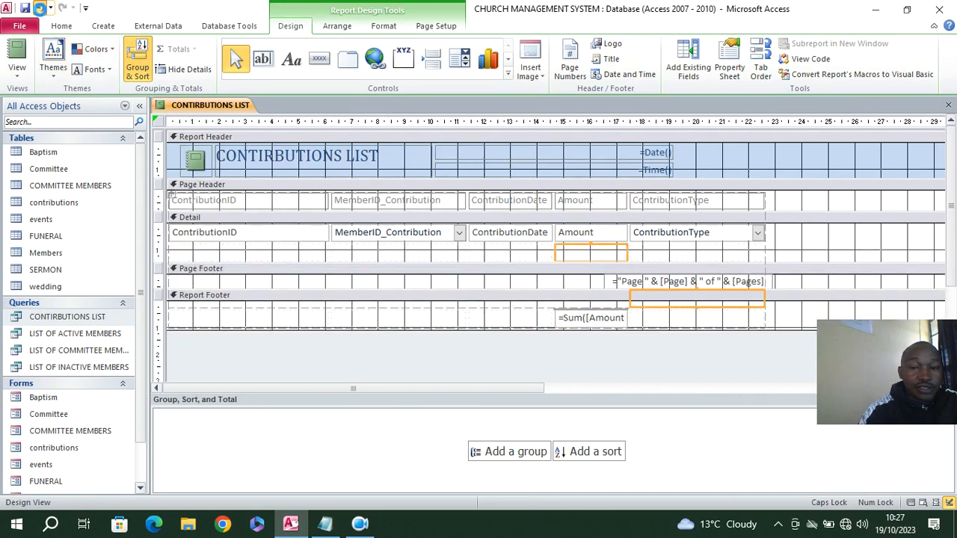
left_click(40, 8)
left_click_drag(683, 299, 525, 294)
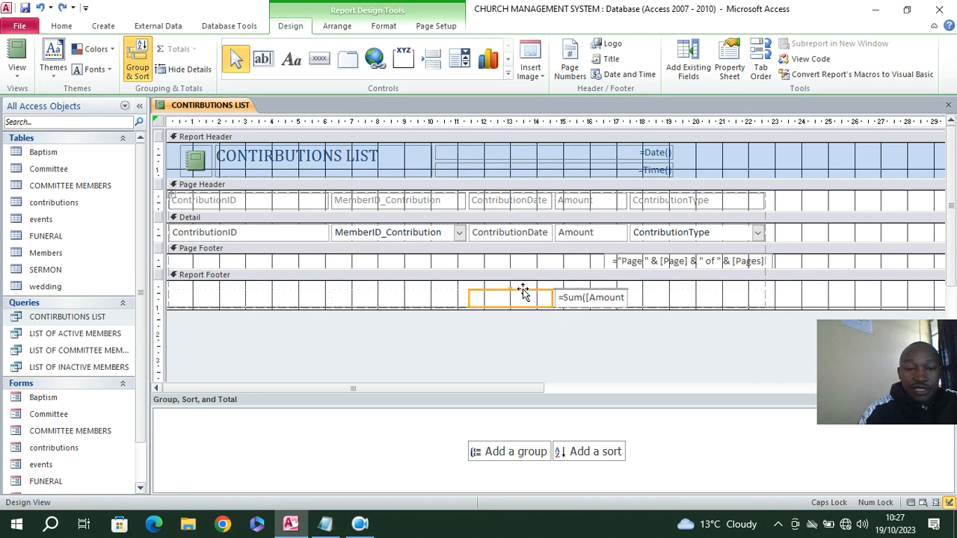
left_click_drag(192, 294, 190, 251)
left_click(40, 8)
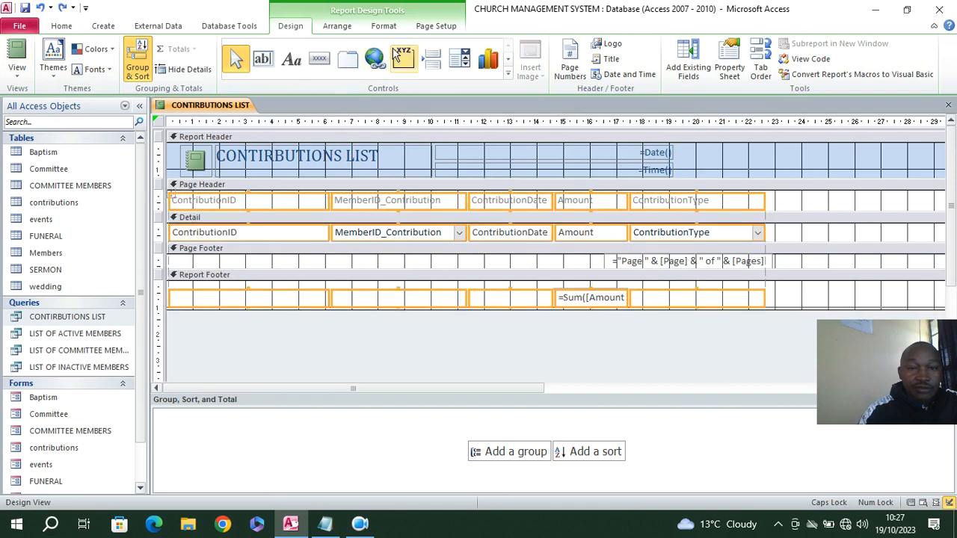
Format all the selected column headings, detail fields and footer cells as bold black text
left_click(384, 25)
left_click(100, 69)
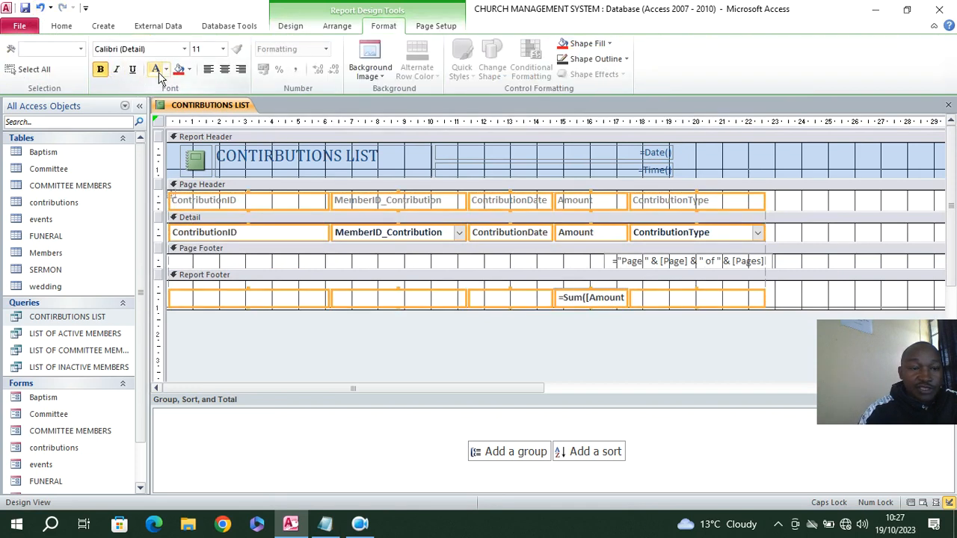
left_click(165, 70)
left_click(168, 122)
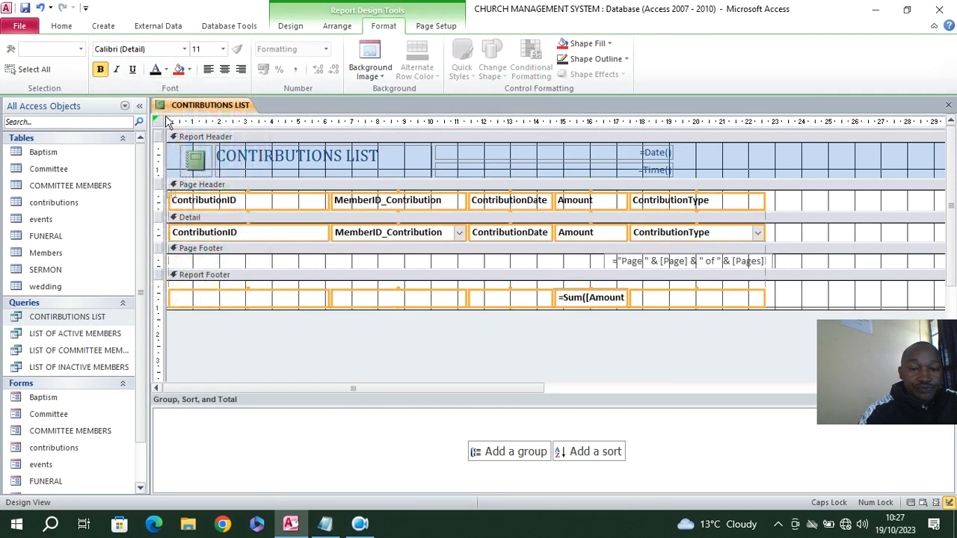
Save the report as CONTIRBUTIONS LIST, check it in Report View and close it
left_click(25, 7)
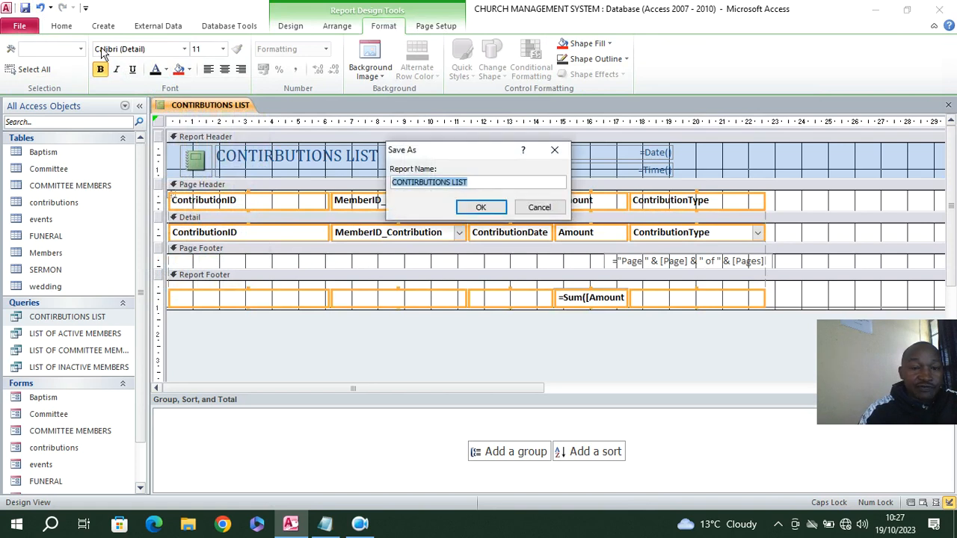
left_click(479, 207)
left_click(61, 26)
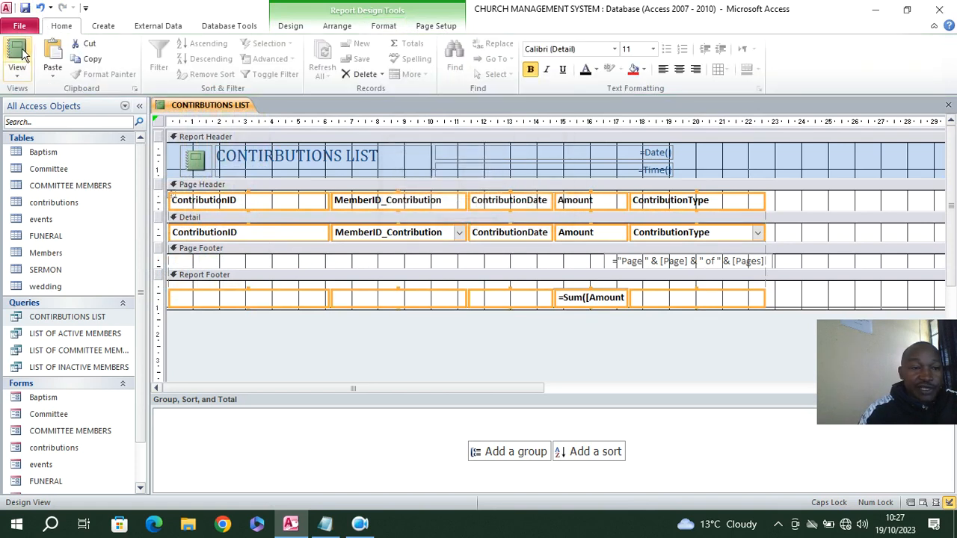
left_click(6, 49)
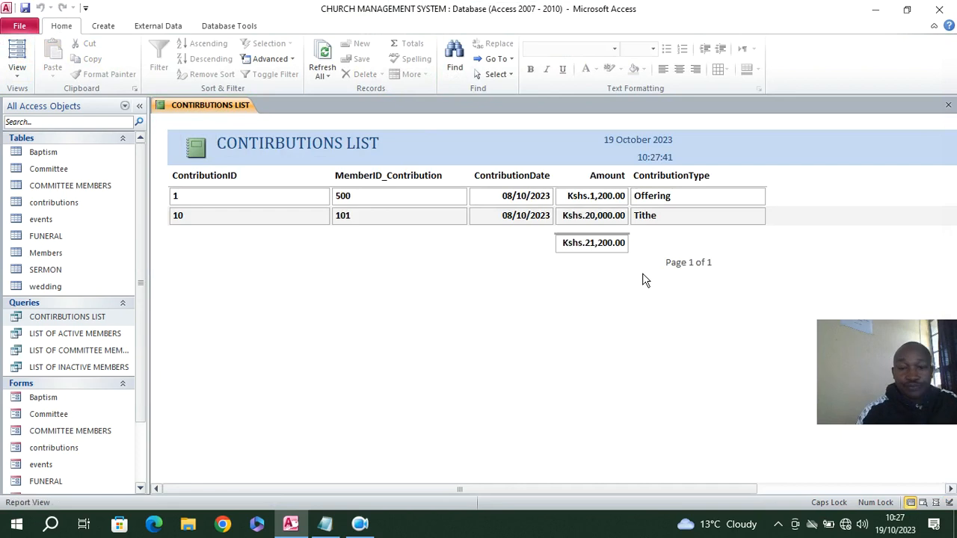
left_click(948, 105)
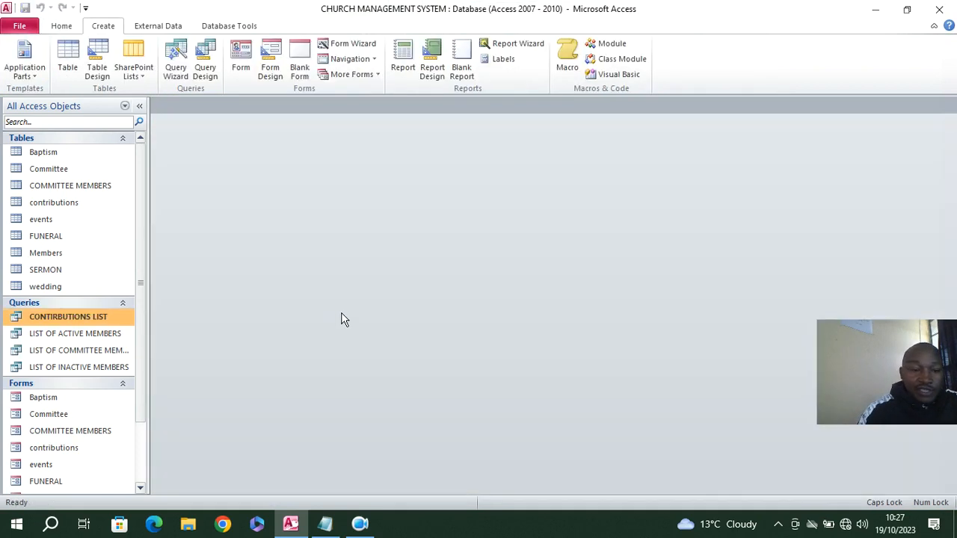
Create a report from the LIST OF ACTIVE MEMBERS query and set its page orientation to landscape in Design View
left_click(116, 334)
left_click(402, 61)
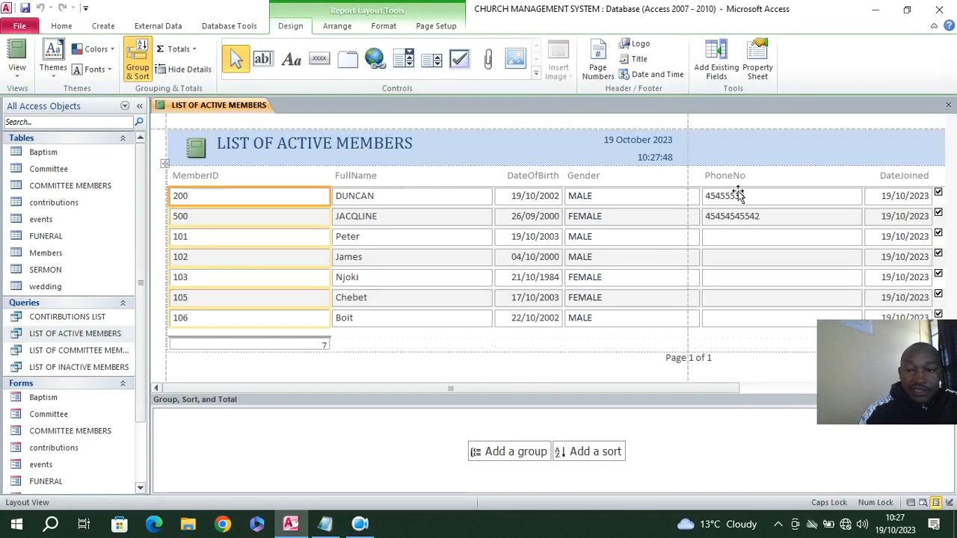
right_click(186, 128)
left_click(219, 154)
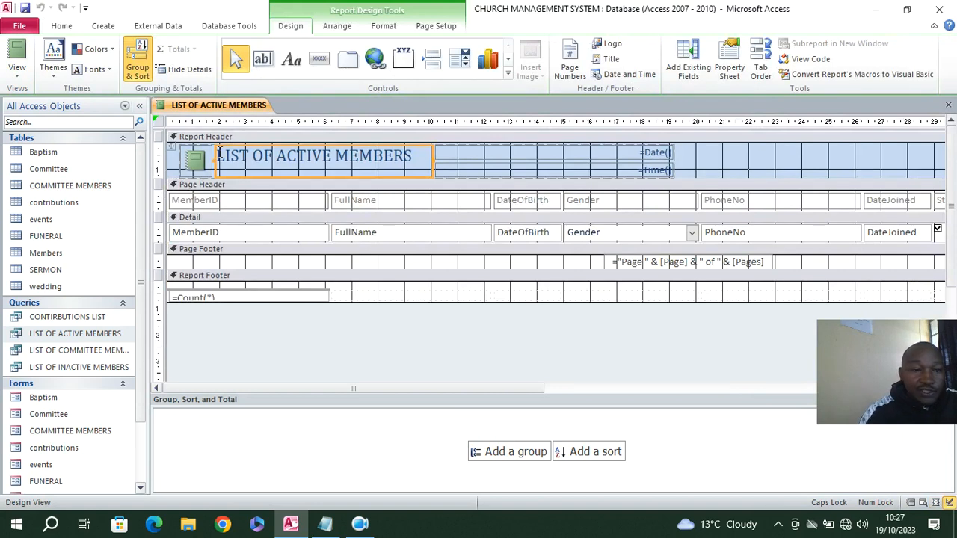
left_click(158, 121)
left_click(437, 27)
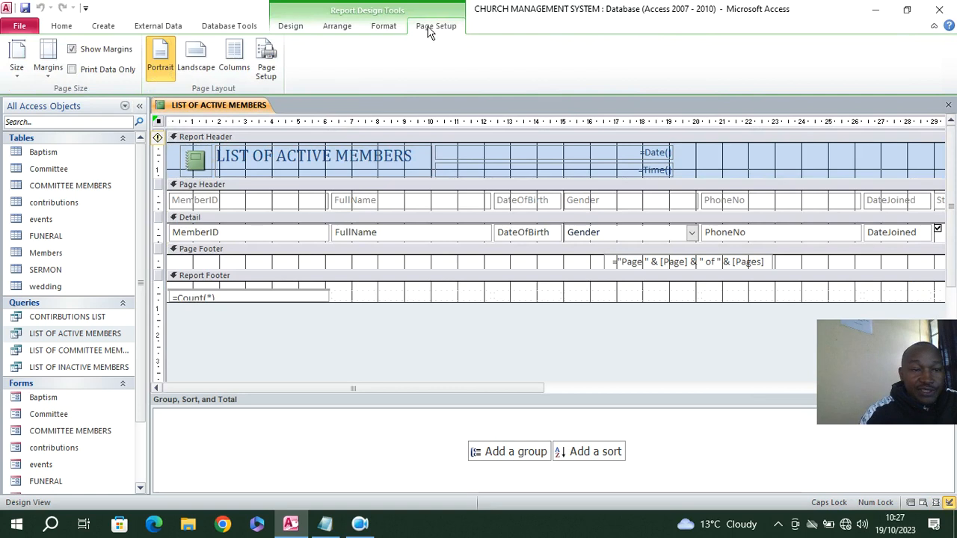
left_click(199, 69)
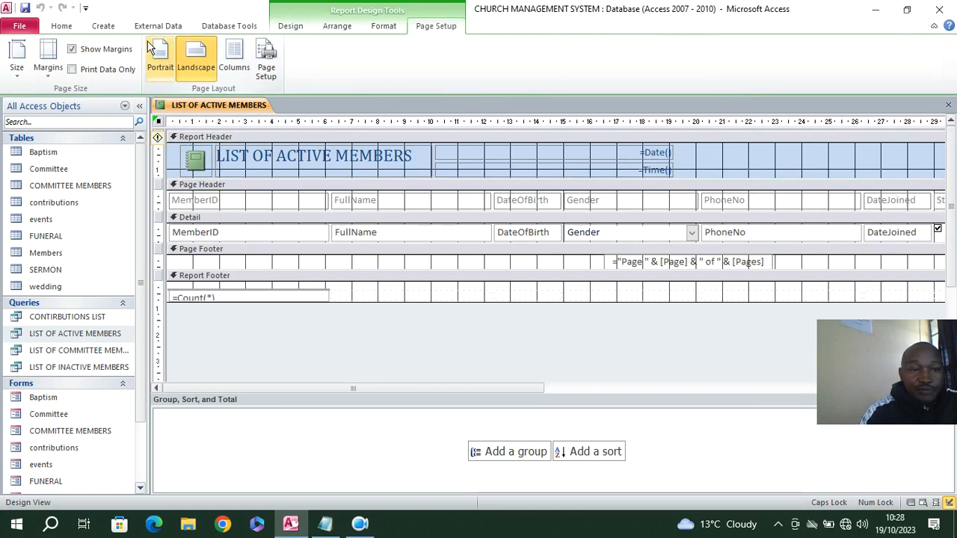
Examine how the active members report's columns fit across the page in Report View
left_click(61, 26)
left_click(18, 59)
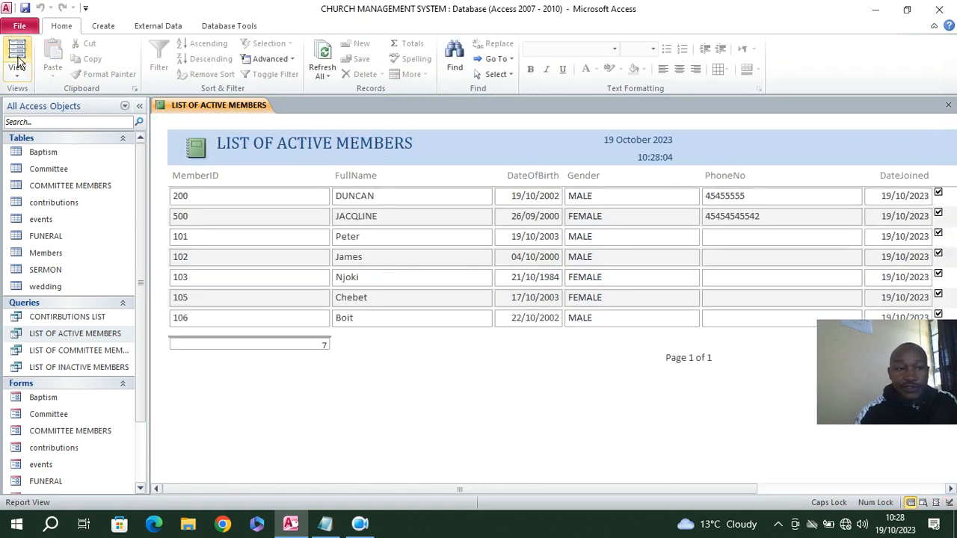
left_click_drag(573, 488, 545, 481)
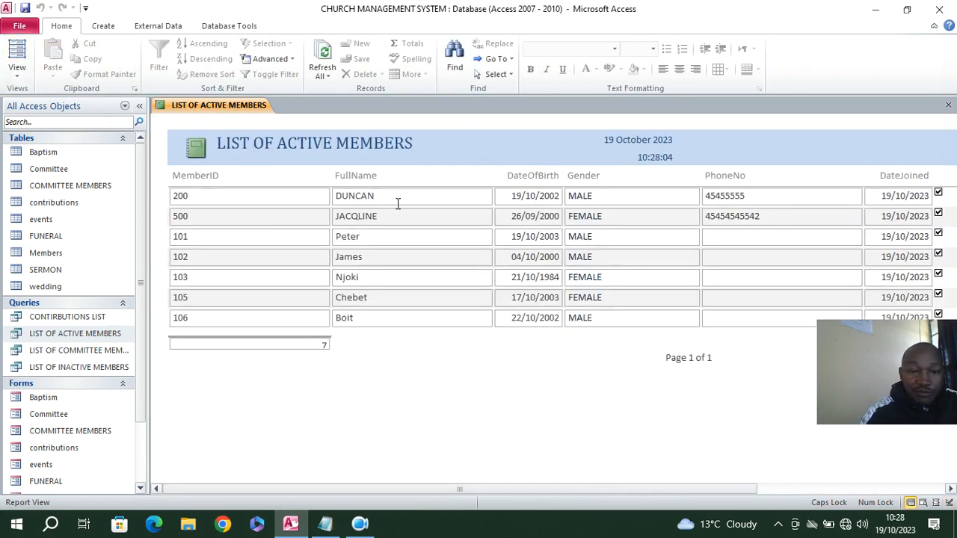
Return the active members report to Design View, heighten the Detail section and narrow the Gender column
right_click(486, 137)
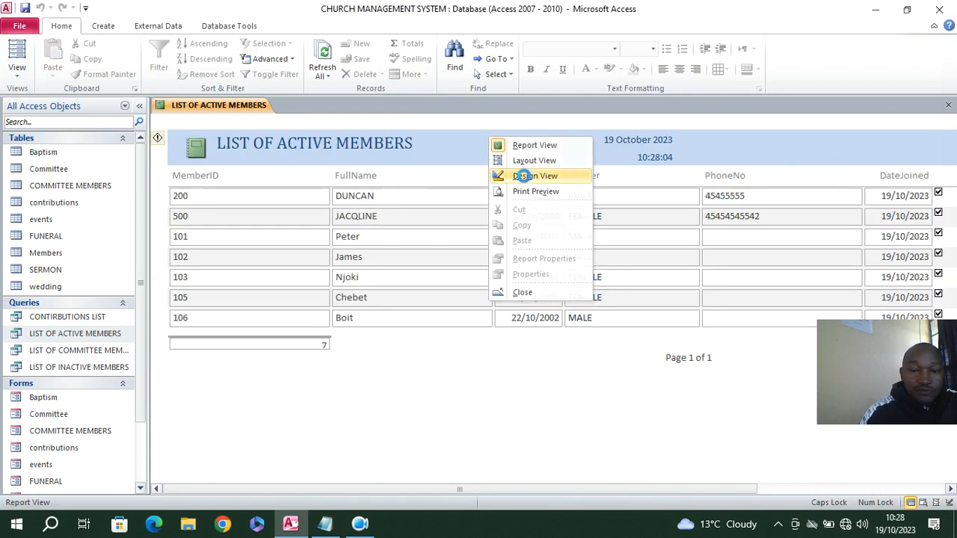
left_click(523, 180)
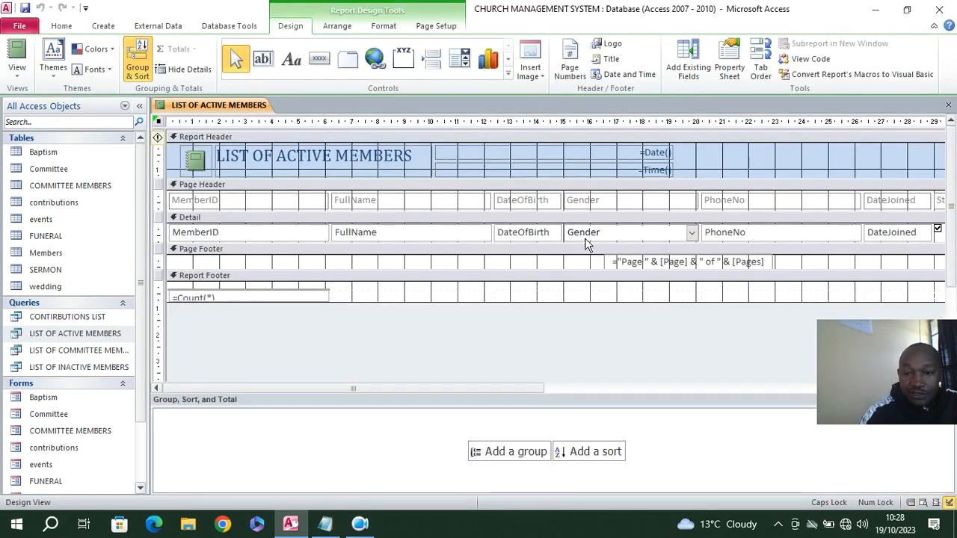
left_click_drag(599, 244, 608, 199)
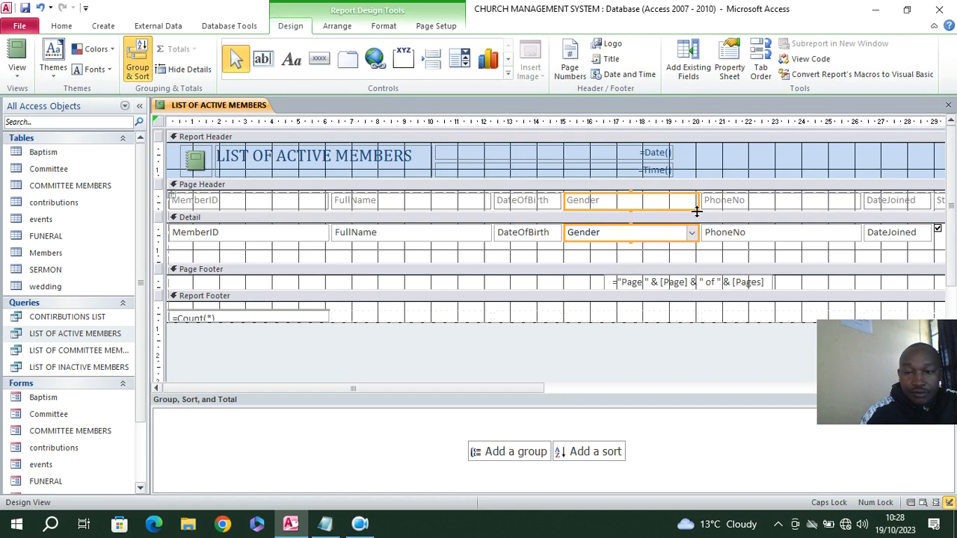
left_click_drag(696, 200, 652, 202)
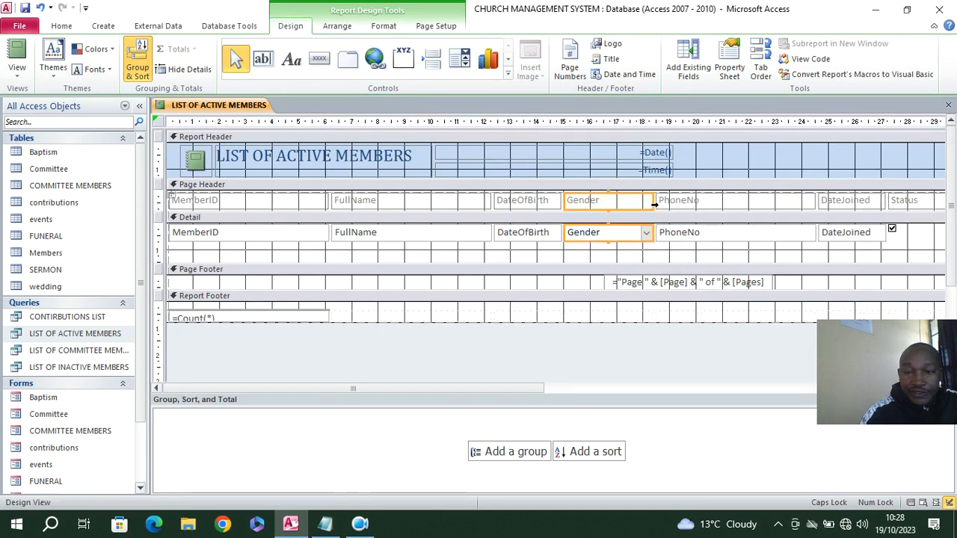
Narrow the PhoneNo and MemberID columns of the active members report and shrink the Detail section to the height of its fields
left_click_drag(729, 248, 737, 207)
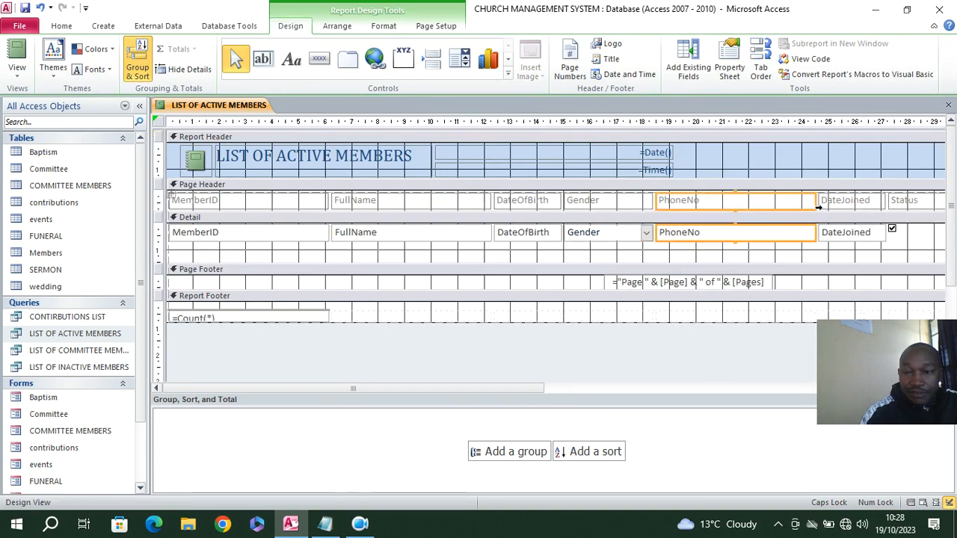
left_click_drag(814, 201, 754, 202)
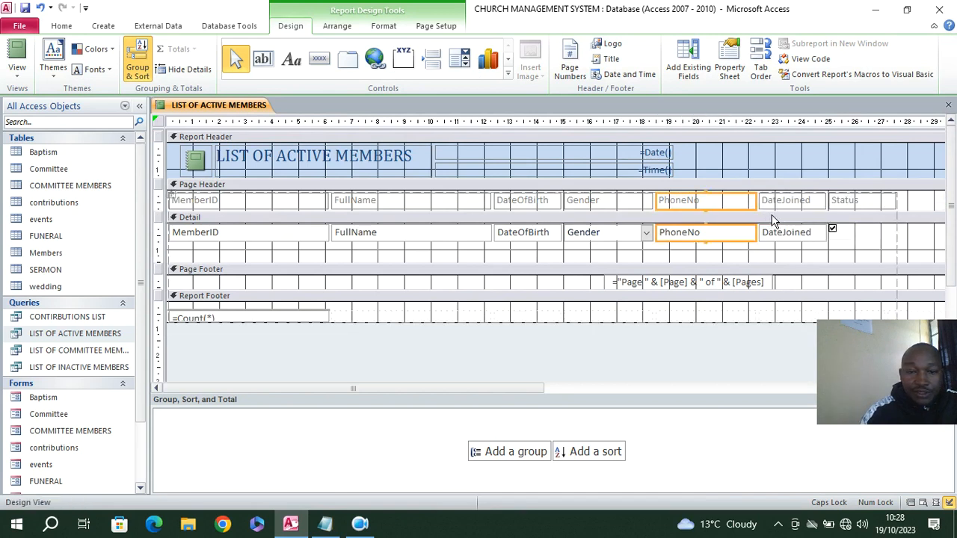
left_click_drag(278, 252, 267, 198)
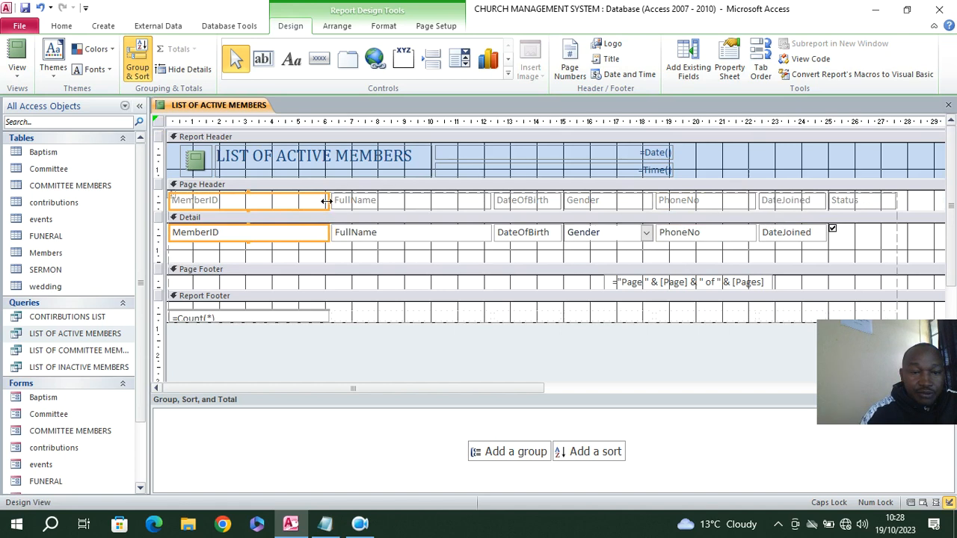
left_click_drag(326, 200, 295, 202)
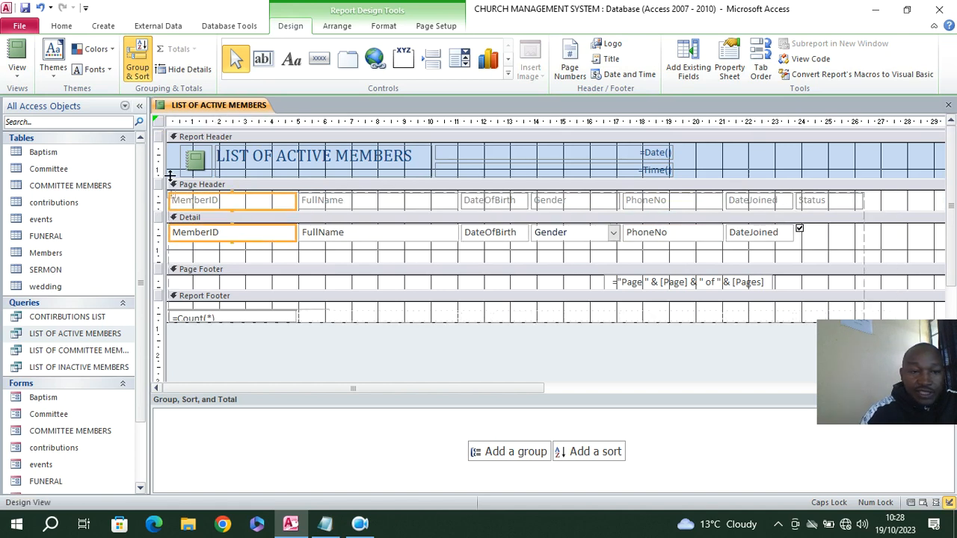
left_click(212, 225)
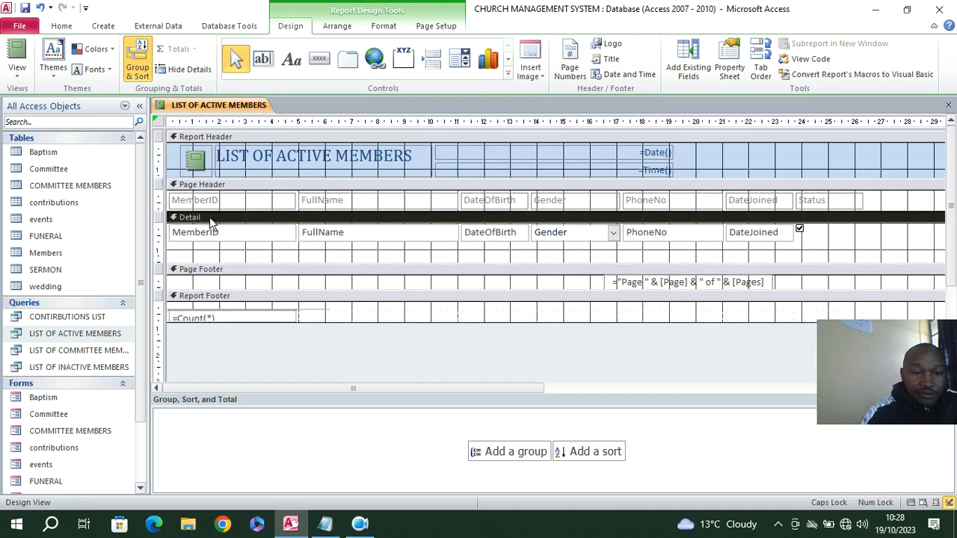
left_click_drag(206, 266, 196, 247)
Make all column headings and fields of the active members report bold and show the result in Report View
left_click(179, 201)
left_click(174, 194)
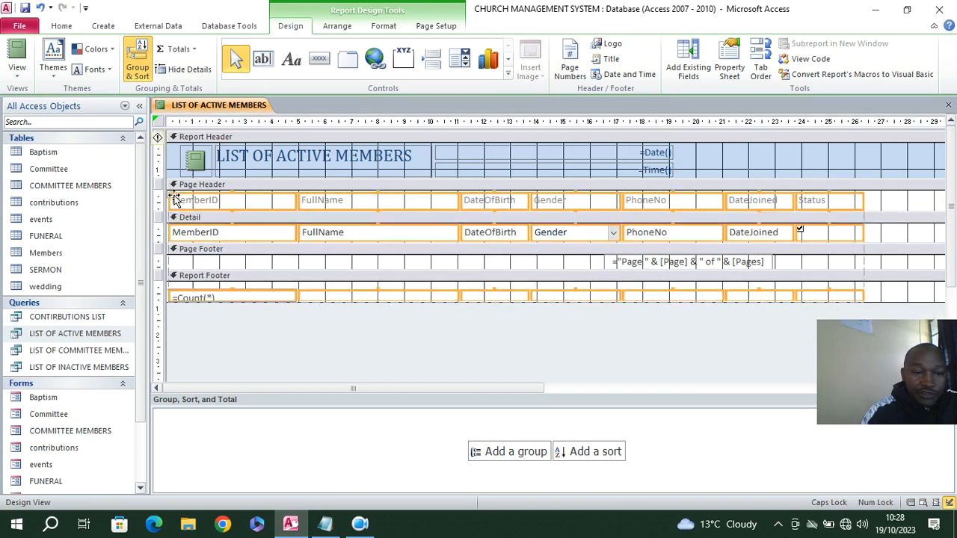
left_click(389, 28)
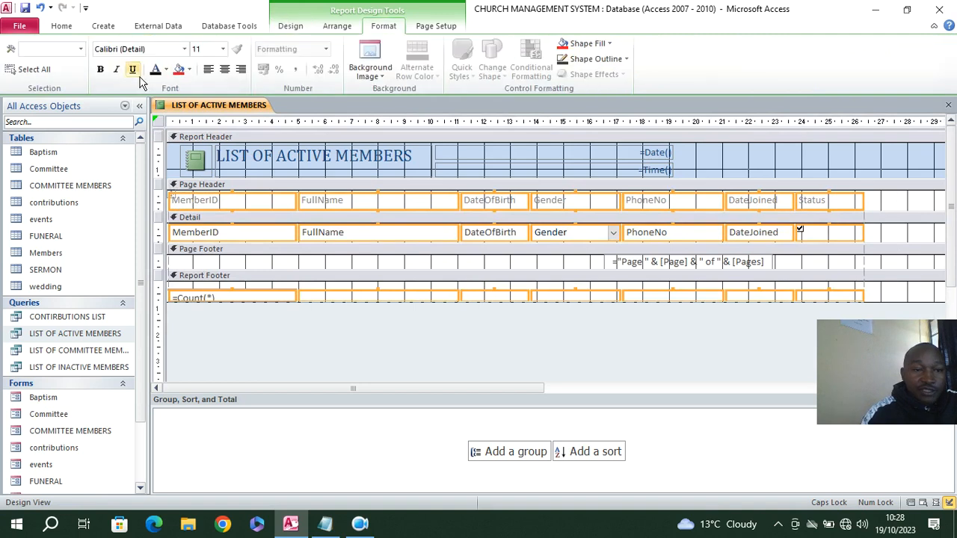
left_click(100, 68)
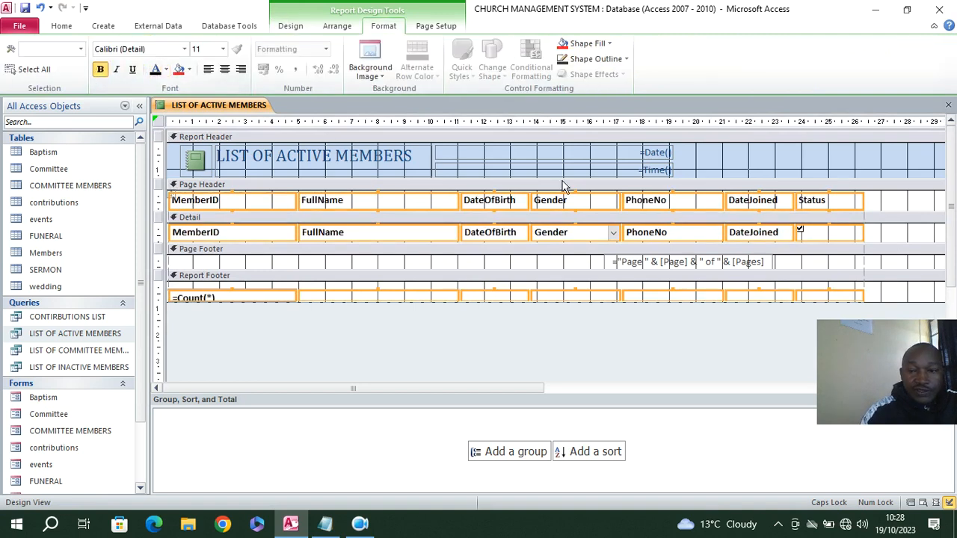
left_click(62, 25)
left_click(17, 50)
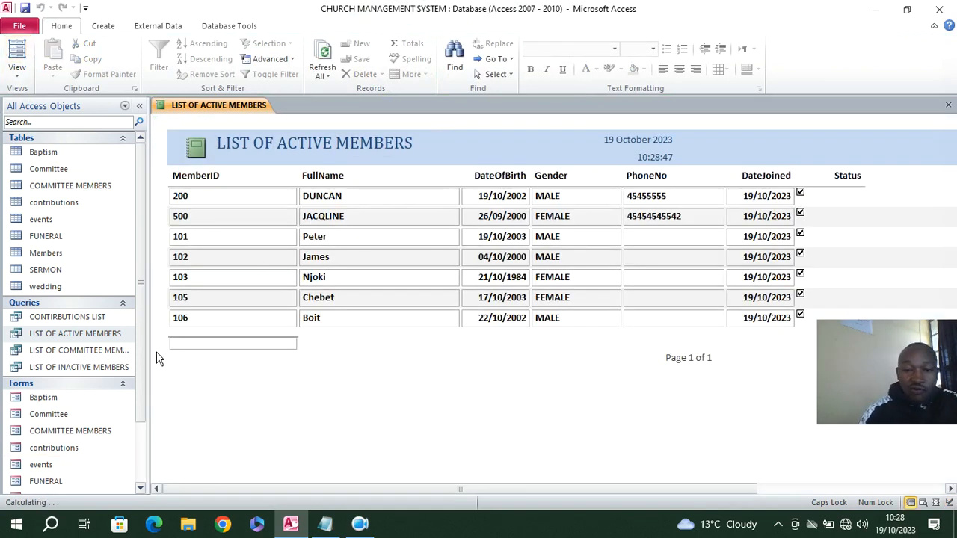
Return the active members report to Design View and narrow the Status column to just fit its heading
right_click(886, 183)
left_click(831, 216)
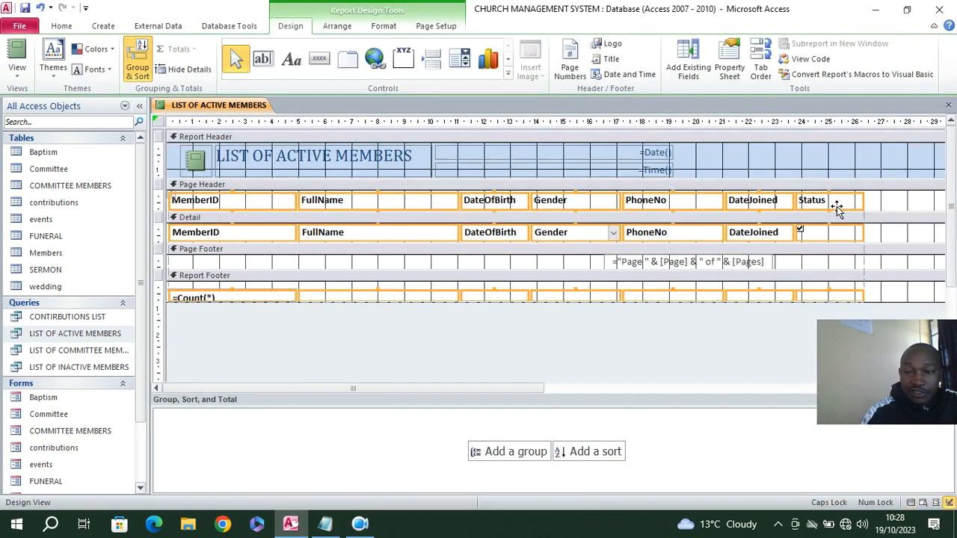
left_click(852, 212)
left_click(849, 203)
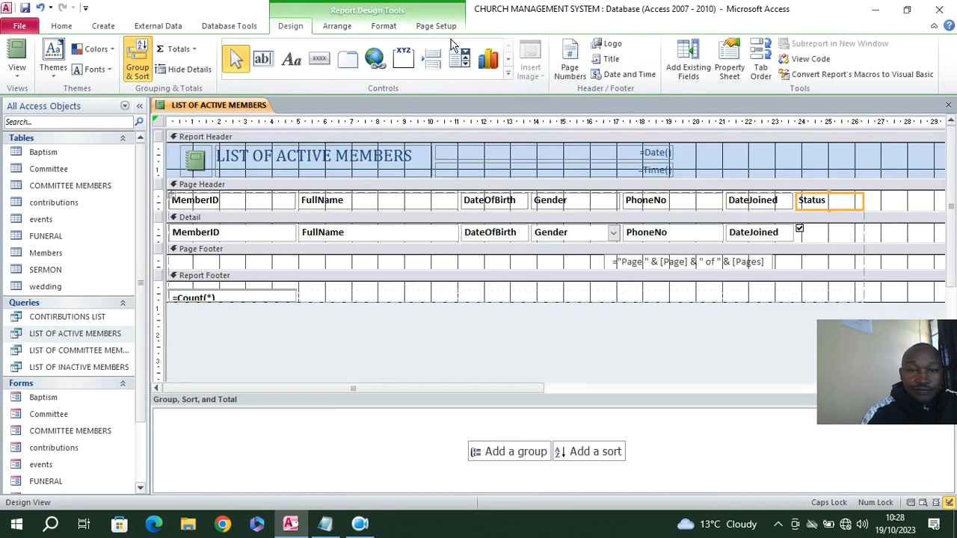
left_click(383, 26)
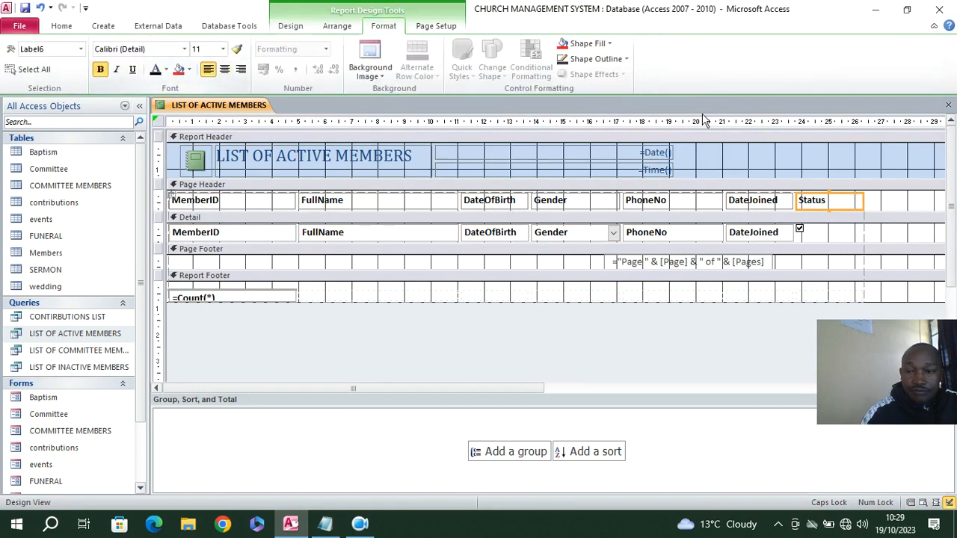
left_click_drag(865, 198, 823, 200)
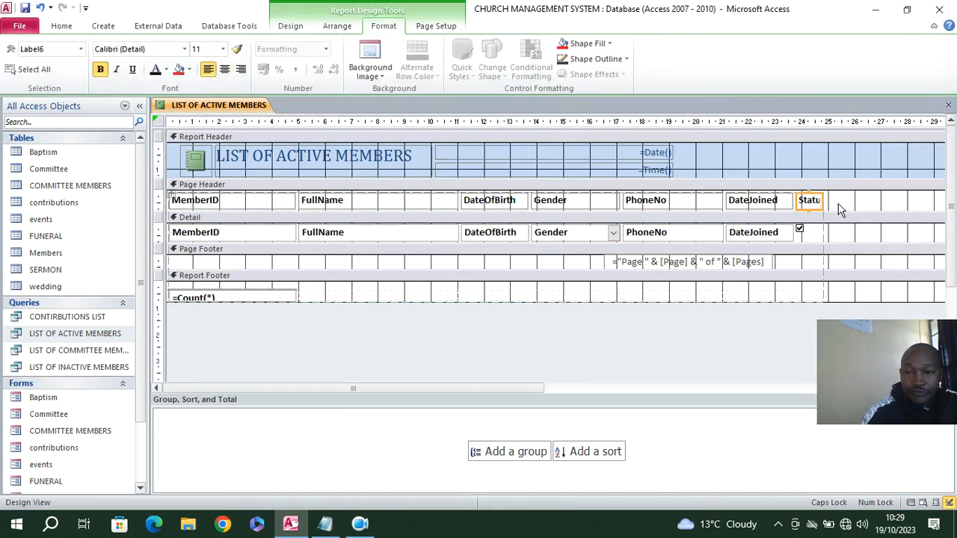
left_click_drag(822, 200, 838, 199)
left_click(872, 204)
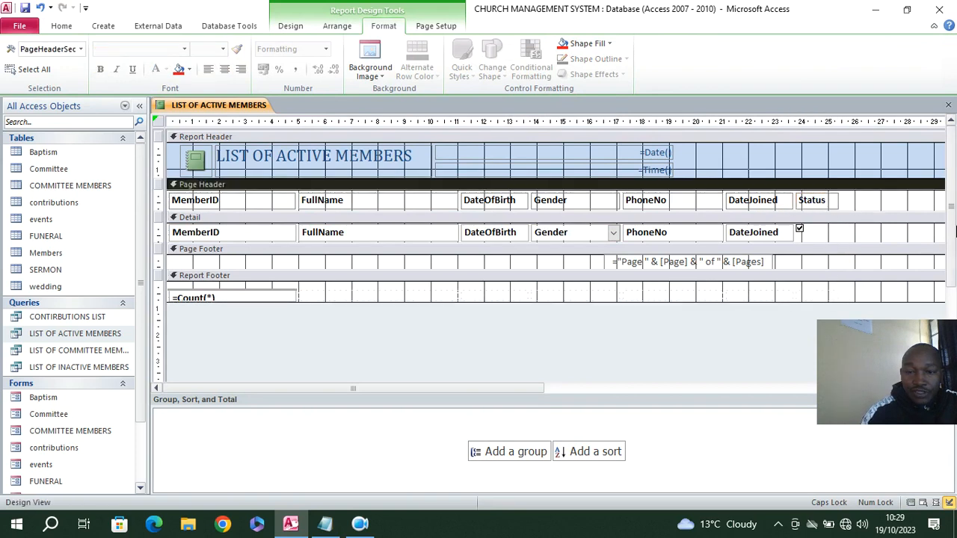
Save the report as LIST OF ACTIVE MEMBERS and close it
left_click(24, 8)
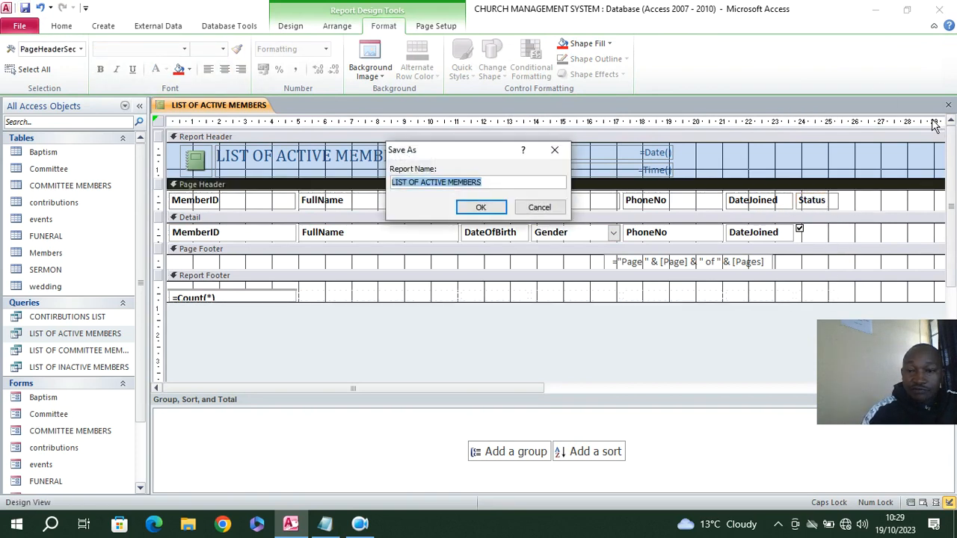
left_click(471, 207)
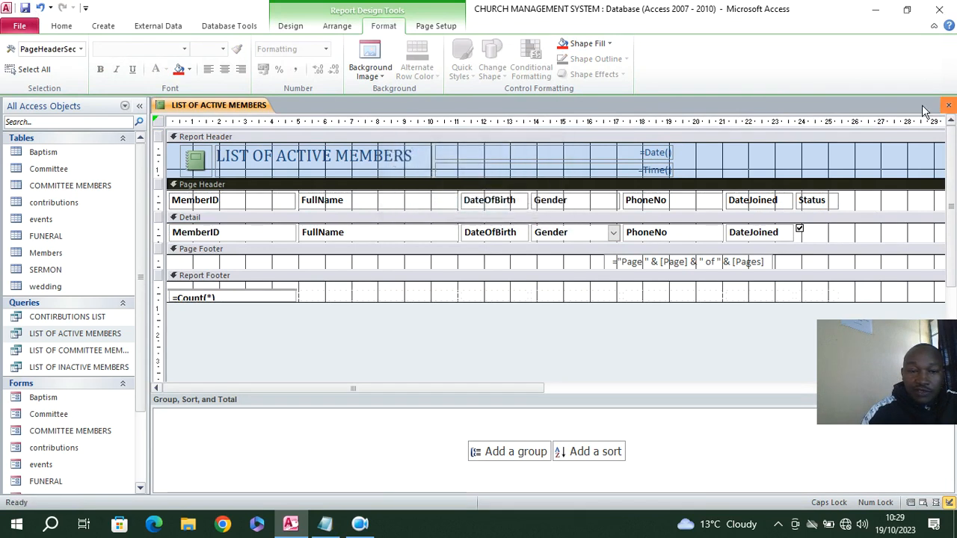
left_click(947, 105)
Create a report from the LIST OF INACTIVE MEMBERS query and switch it to Design View
left_click(97, 367)
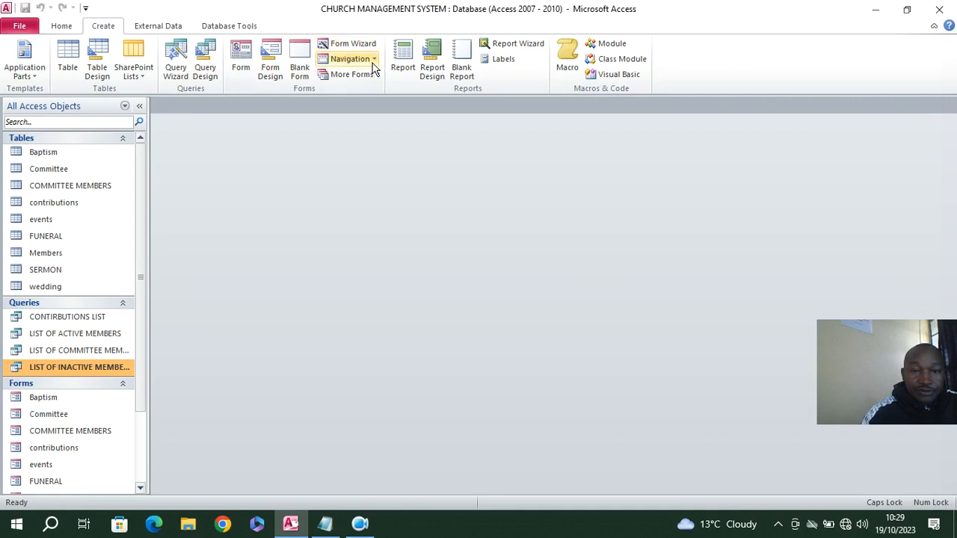
left_click(402, 66)
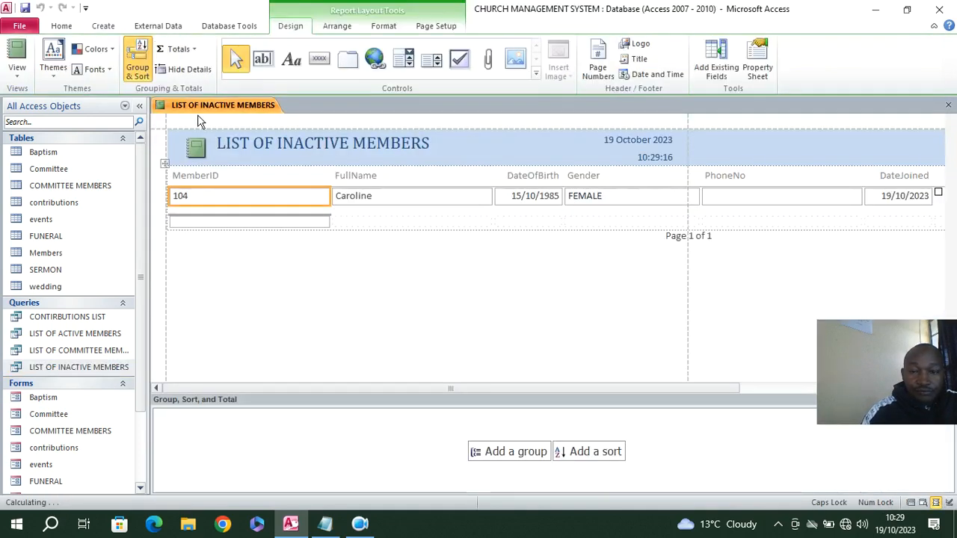
right_click(250, 257)
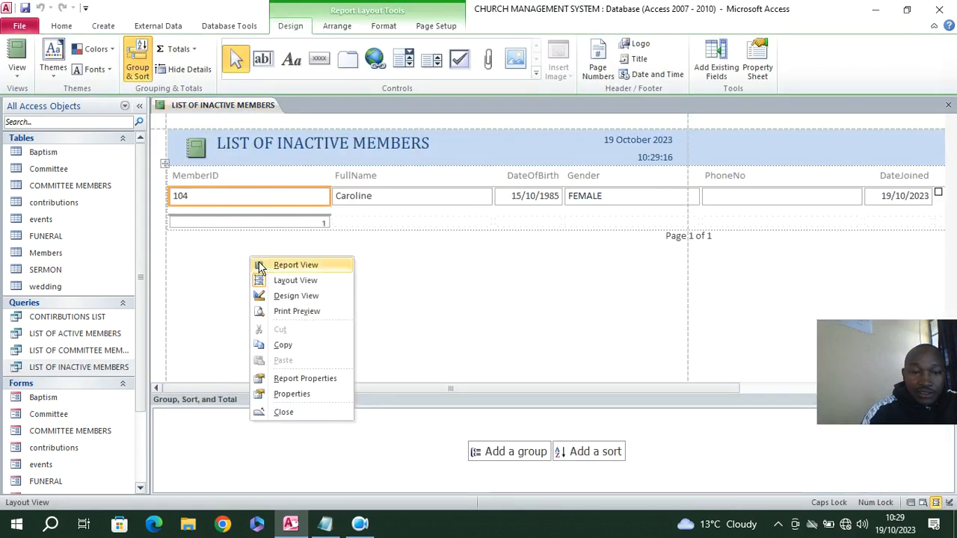
left_click(296, 296)
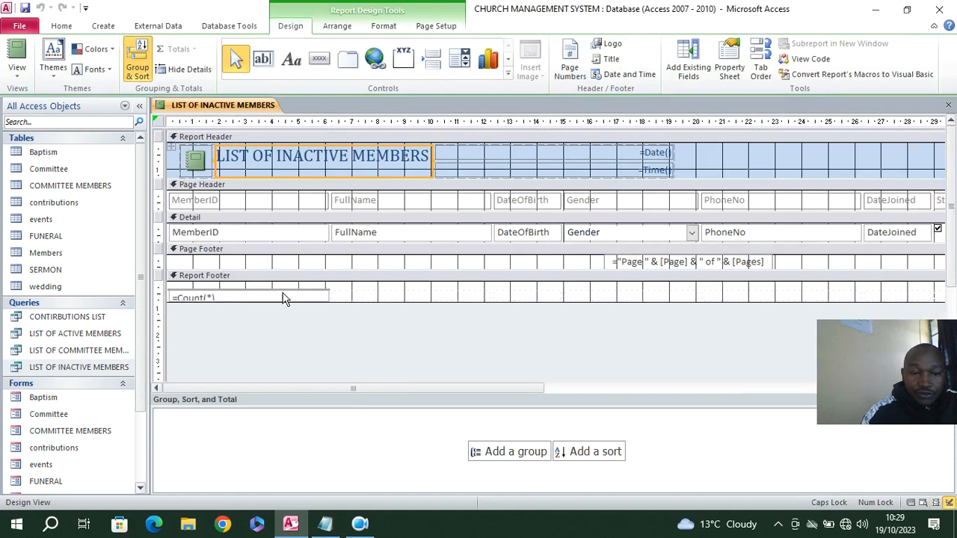
Heighten the Detail section of the inactive members report and narrow its MemberID and Gender columns
left_click_drag(292, 297, 293, 290)
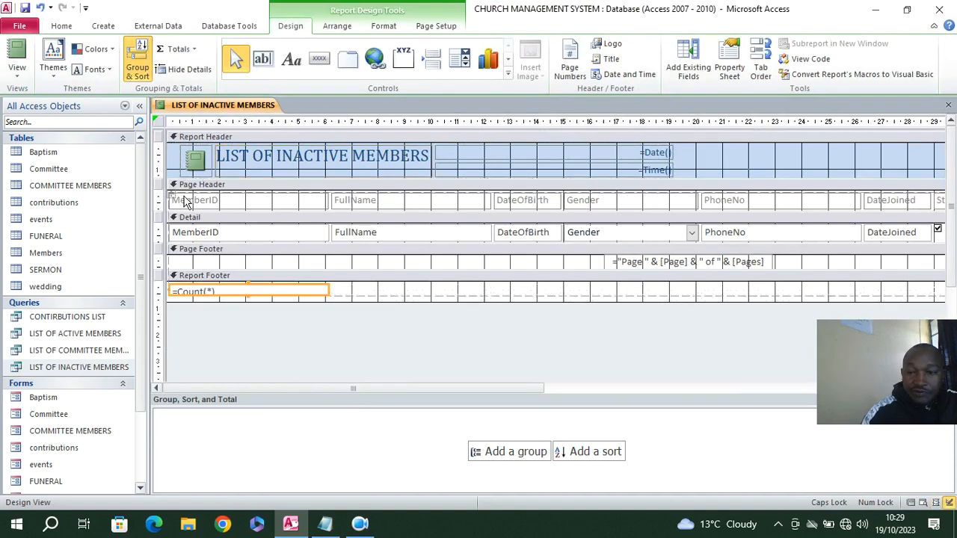
left_click_drag(352, 250, 262, 221)
left_click_drag(534, 254, 541, 200)
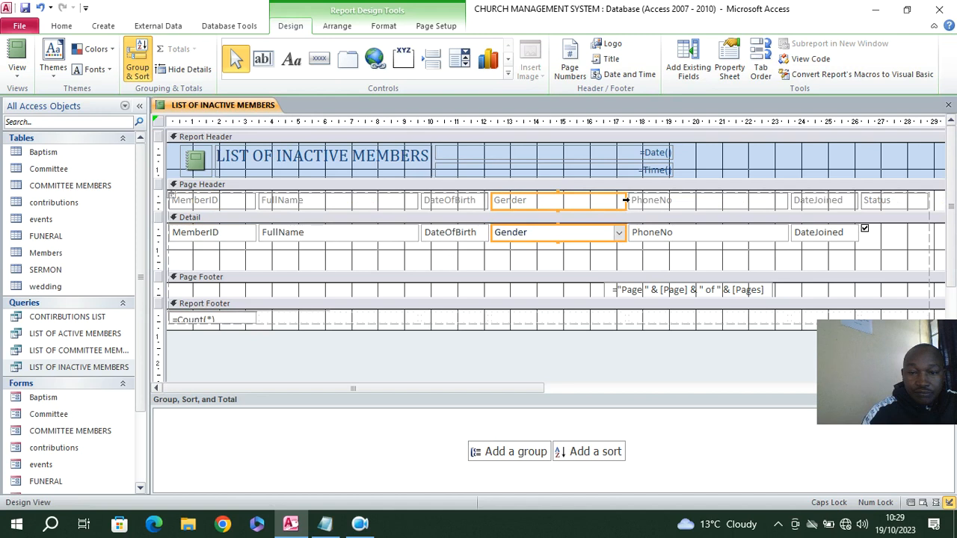
left_click_drag(622, 200, 557, 211)
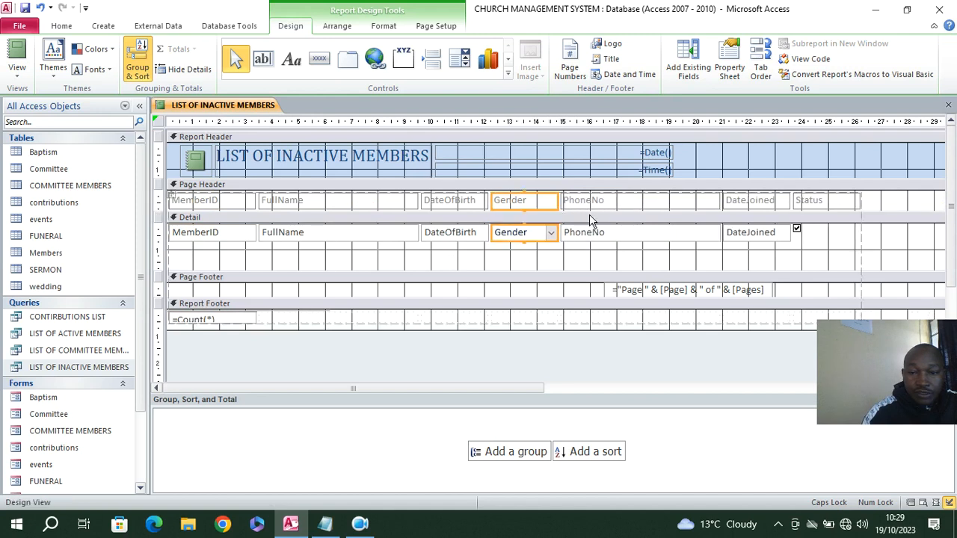
left_click_drag(628, 255, 634, 201)
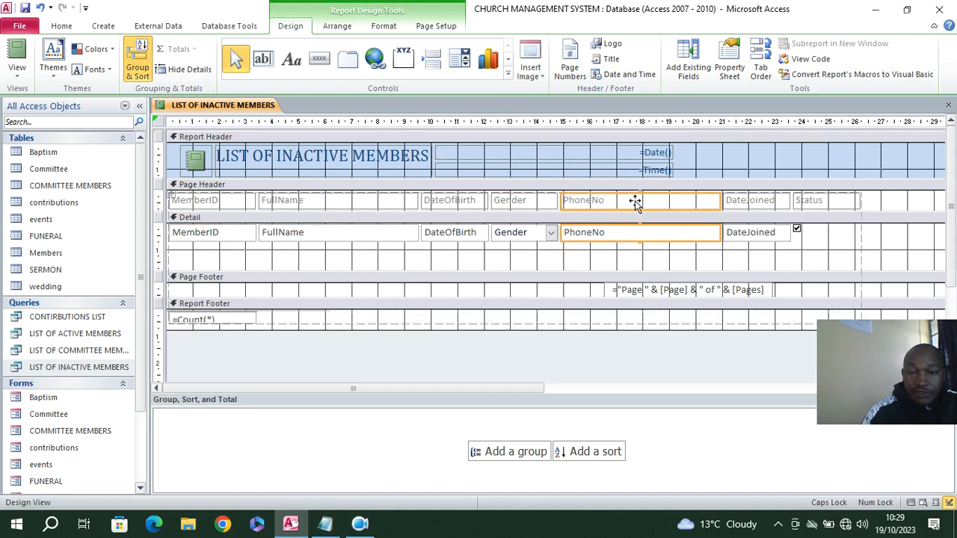
left_click(720, 200)
left_click(711, 253)
left_click_drag(712, 240, 716, 228)
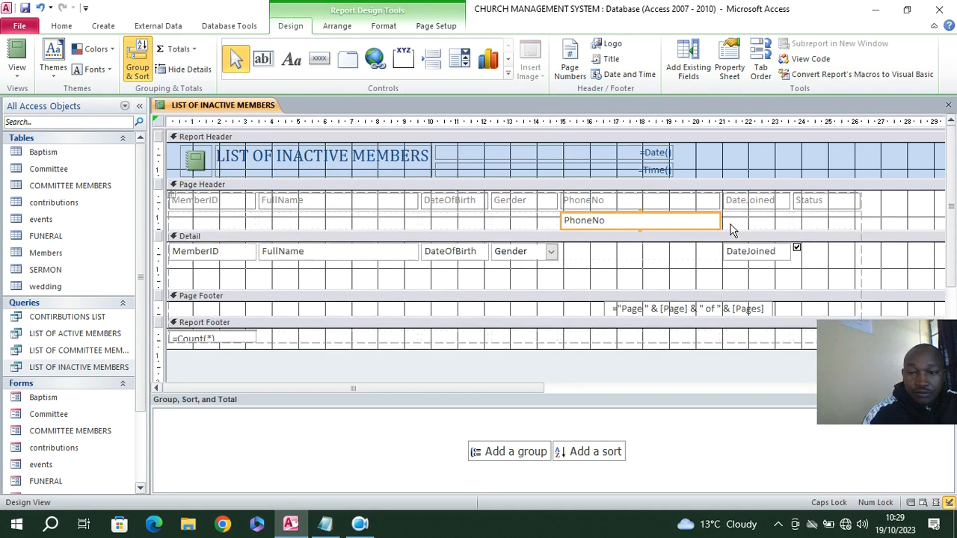
left_click(39, 8)
Narrow the PhoneNo column of the inactive members report and make all its column headings and fields bold
left_click_drag(676, 260, 673, 196)
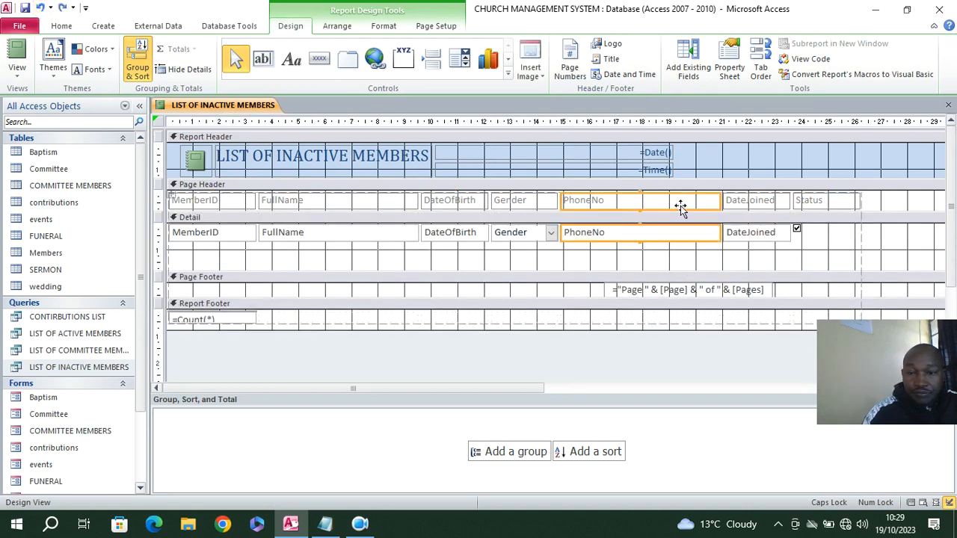
left_click_drag(721, 232, 651, 232)
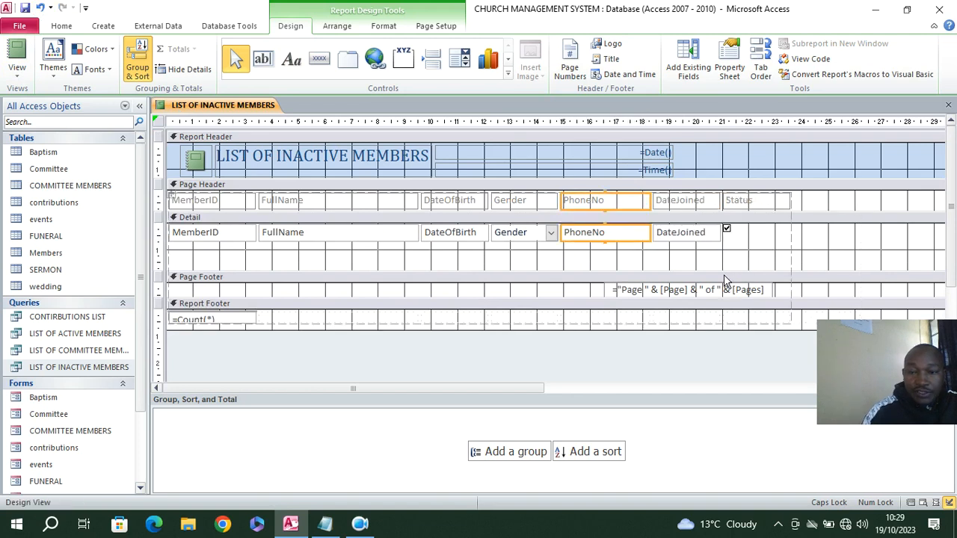
left_click(166, 197)
left_click(383, 25)
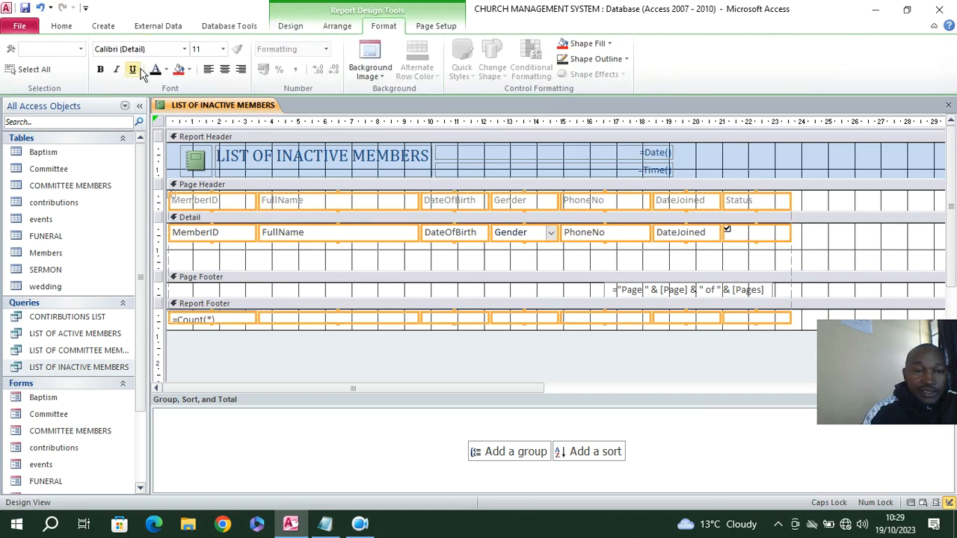
left_click(101, 68)
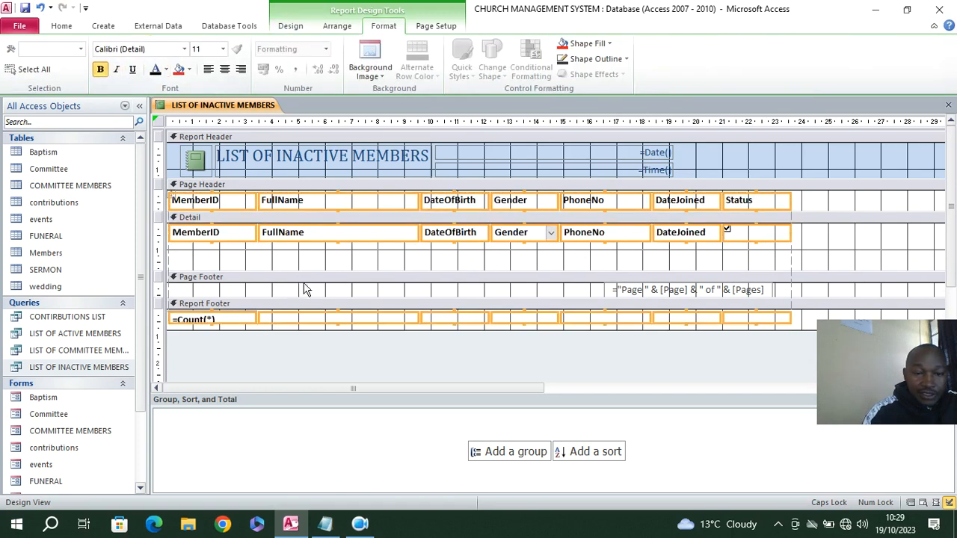
Shrink the Detail section to its fields' height, save the report as LIST OF INACTIVE MEMBERS and close it
left_click_drag(303, 271, 299, 248)
left_click(24, 9)
left_click(483, 207)
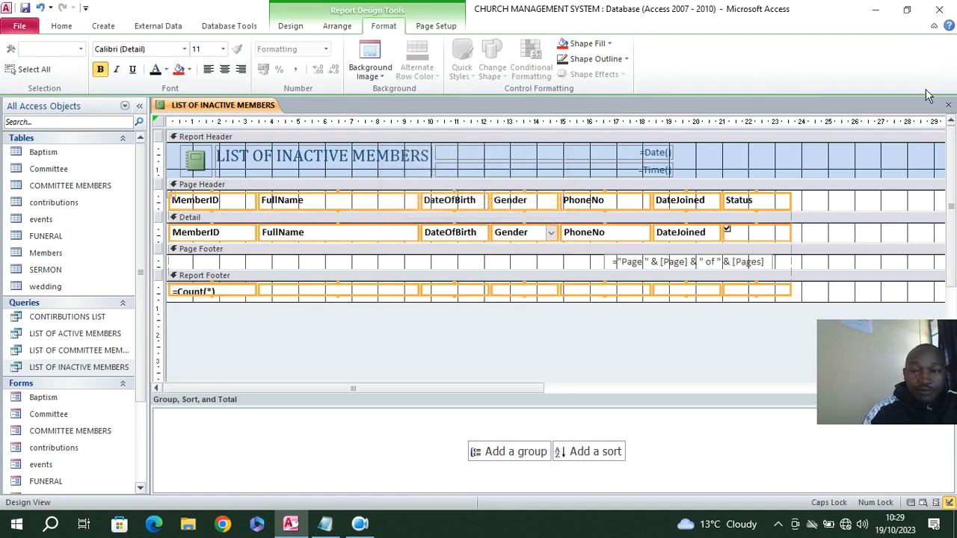
left_click(946, 102)
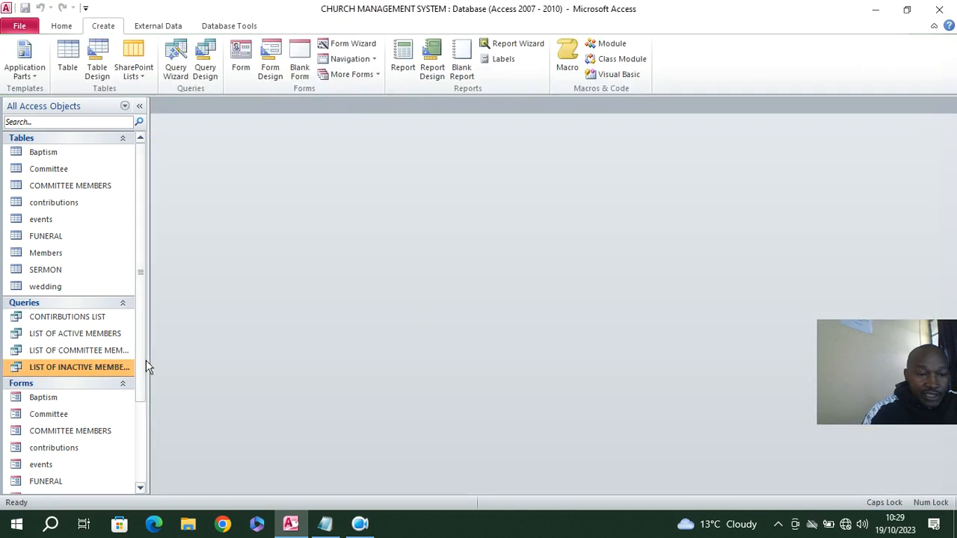
Create a report from the LIST OF COMMITTEE MEMBERS query, save it under the same name and close it
left_click(96, 351)
left_click(393, 80)
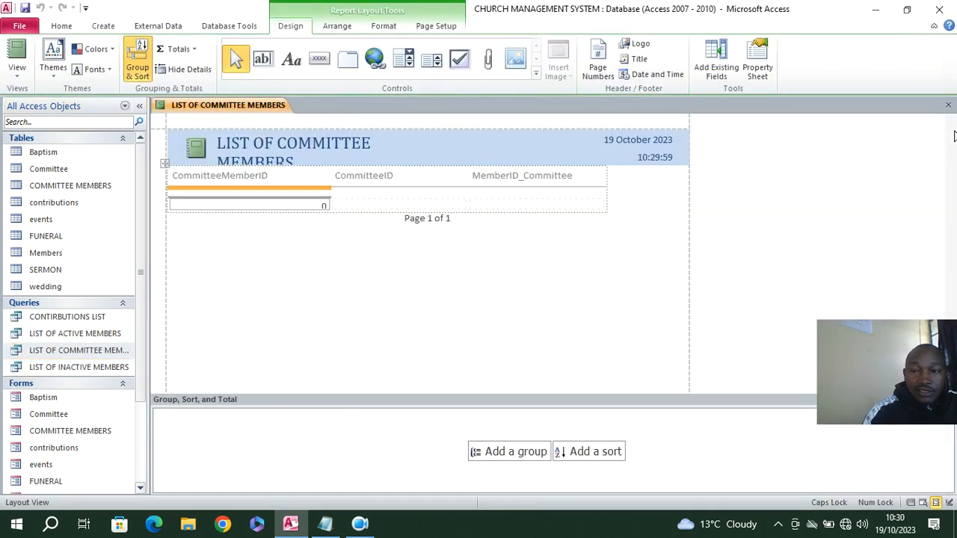
left_click(948, 105)
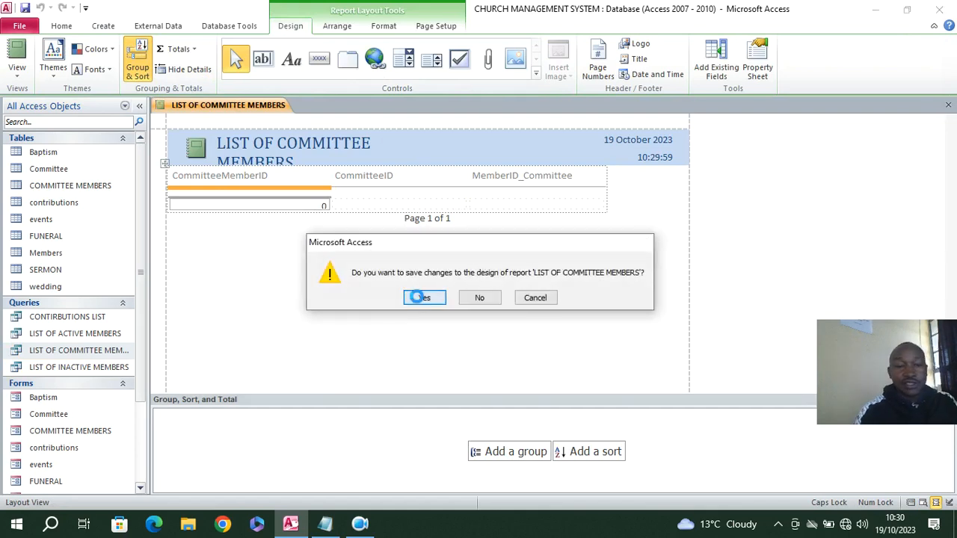
left_click(417, 298)
left_click(480, 207)
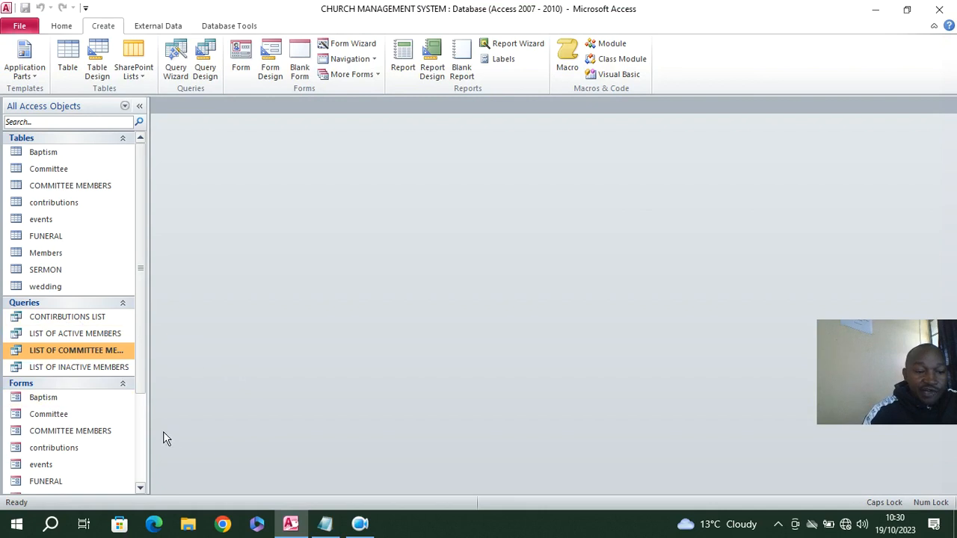
scroll(150, 426, "down", 2)
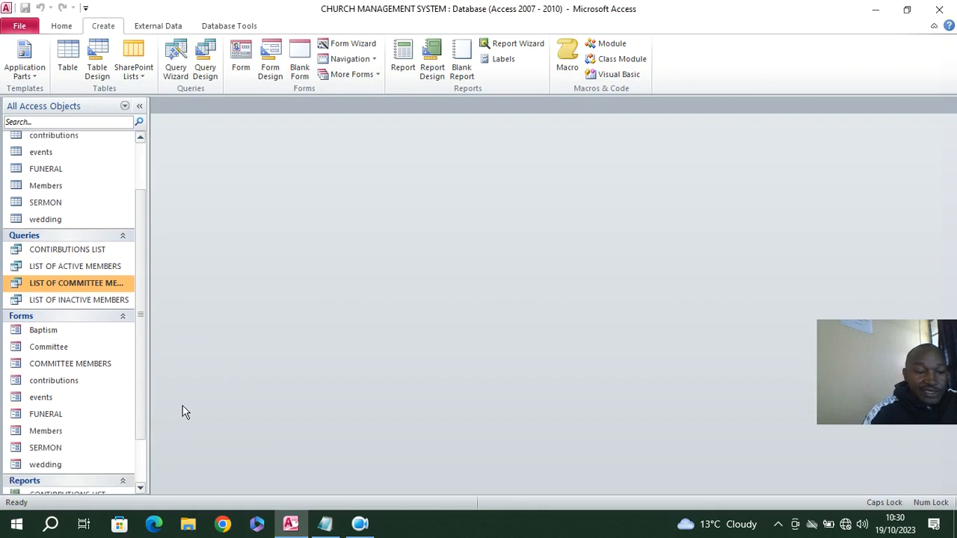
Open the Members form in Design view and add a command button below Previous Member with the Open Report action
right_click(50, 435)
left_click(116, 278)
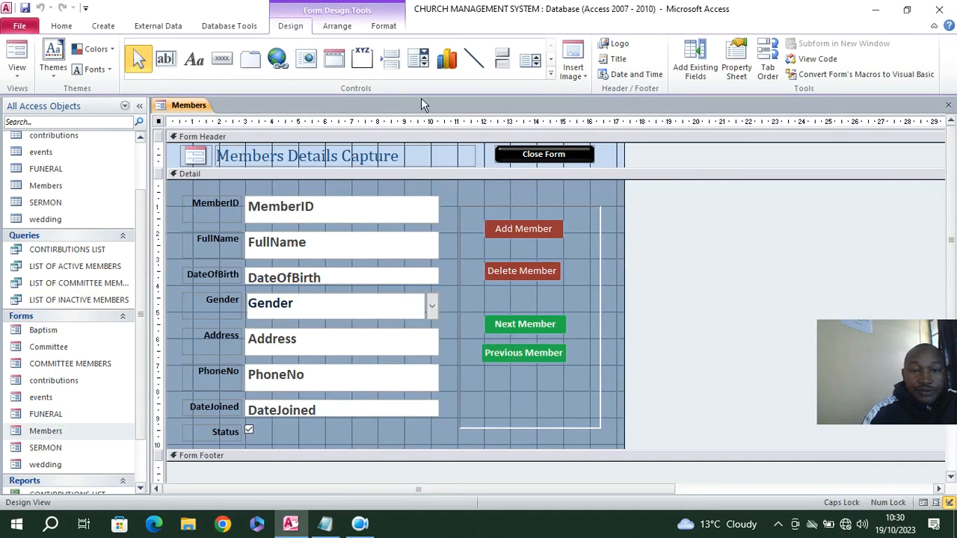
left_click(222, 59)
left_click_drag(472, 370, 592, 391)
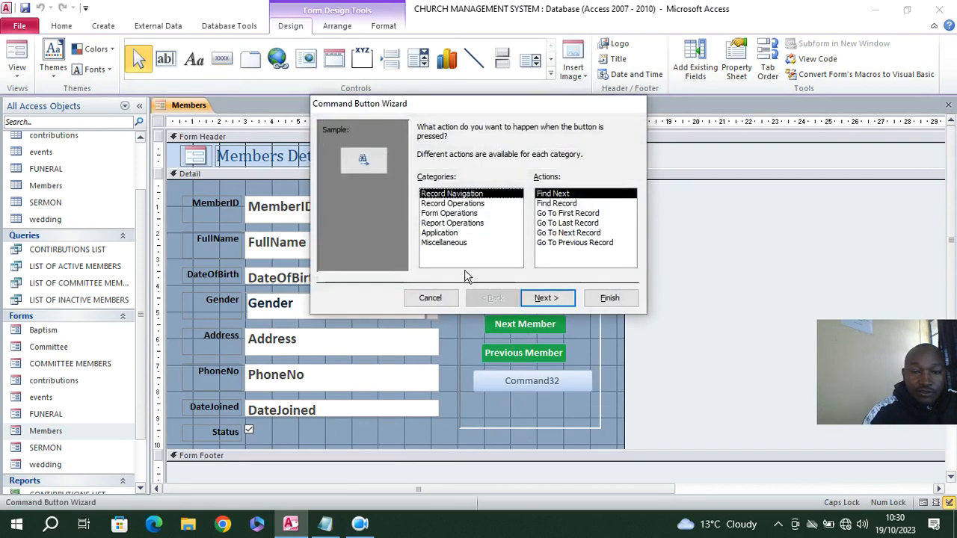
left_click(452, 227)
left_click(566, 205)
left_click(556, 298)
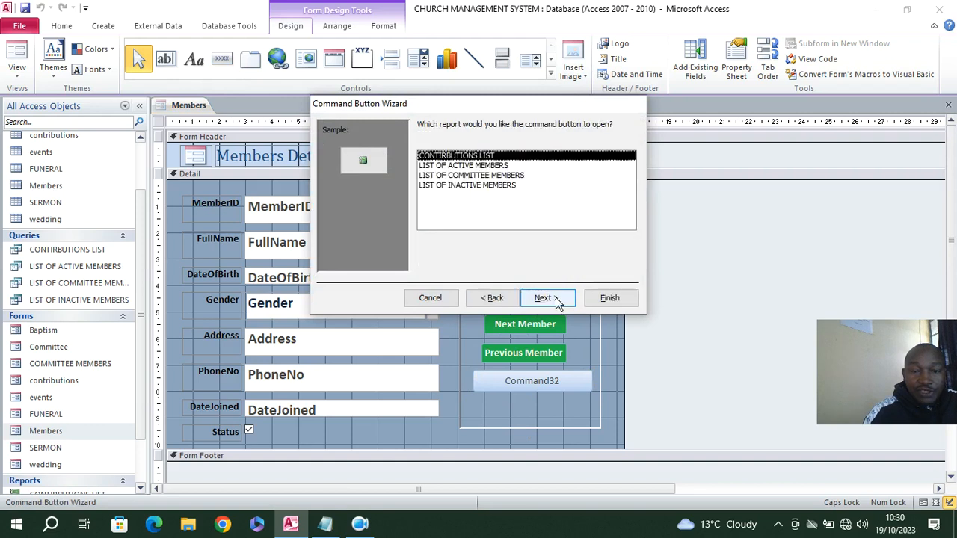
Make the new button open the LIST OF ACTIVE MEMBERS report and give it the text LIST OF ACTIVE MEMBERS
left_click(506, 176)
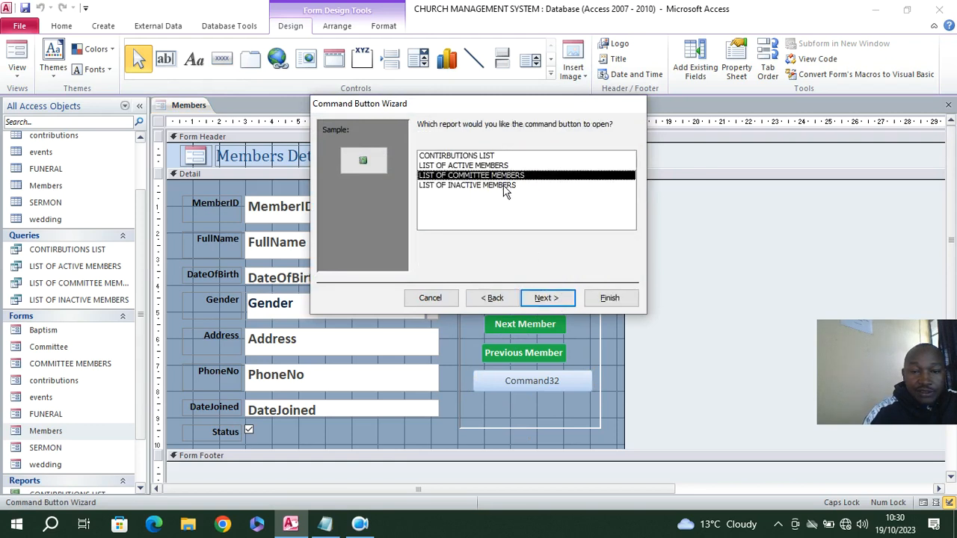
left_click(504, 186)
left_click(505, 166)
left_click(546, 298)
left_click(435, 186)
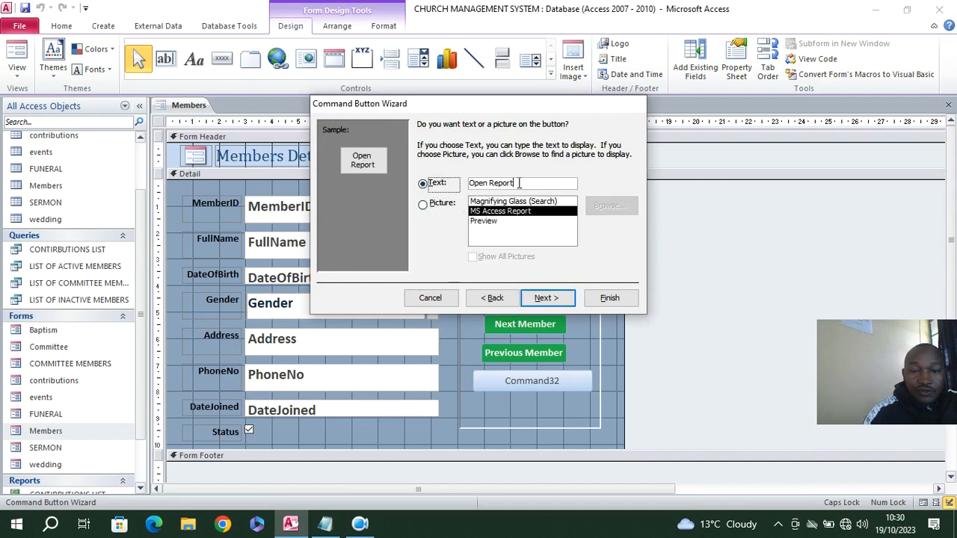
left_click_drag(528, 183, 383, 161)
type("LIST ")
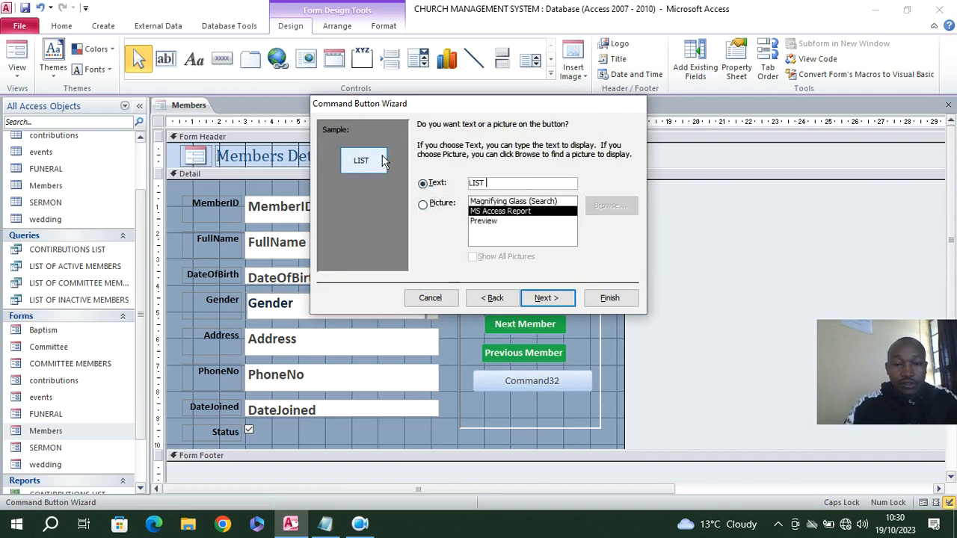
type("OF ACTIVE MEMBERS")
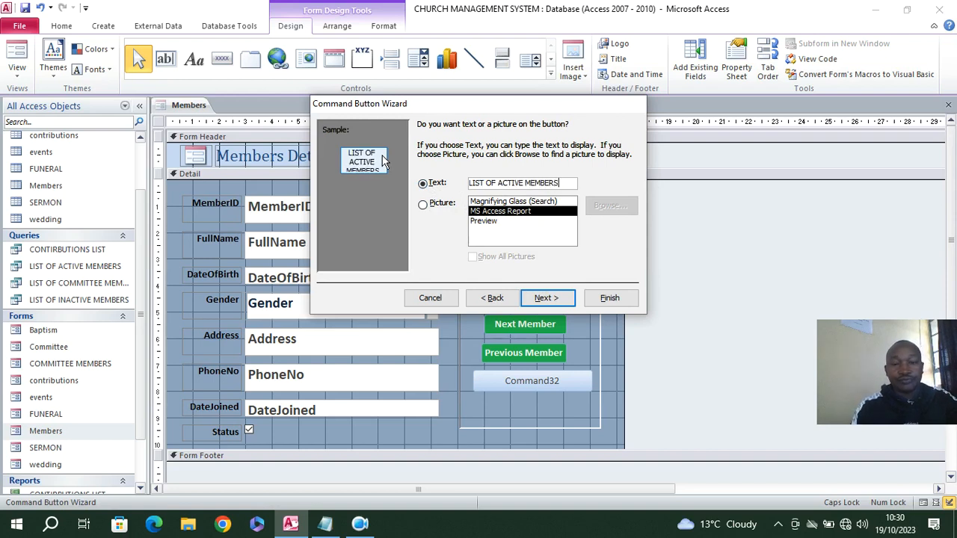
left_click(607, 297)
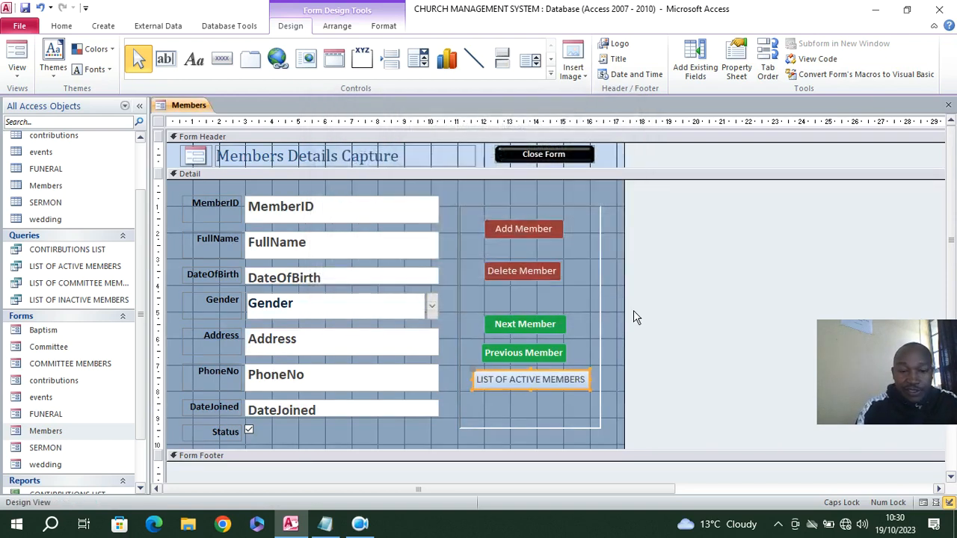
Add a second command button below the active members button that opens the LIST OF INACTIVE MEMBERS report
left_click(221, 59)
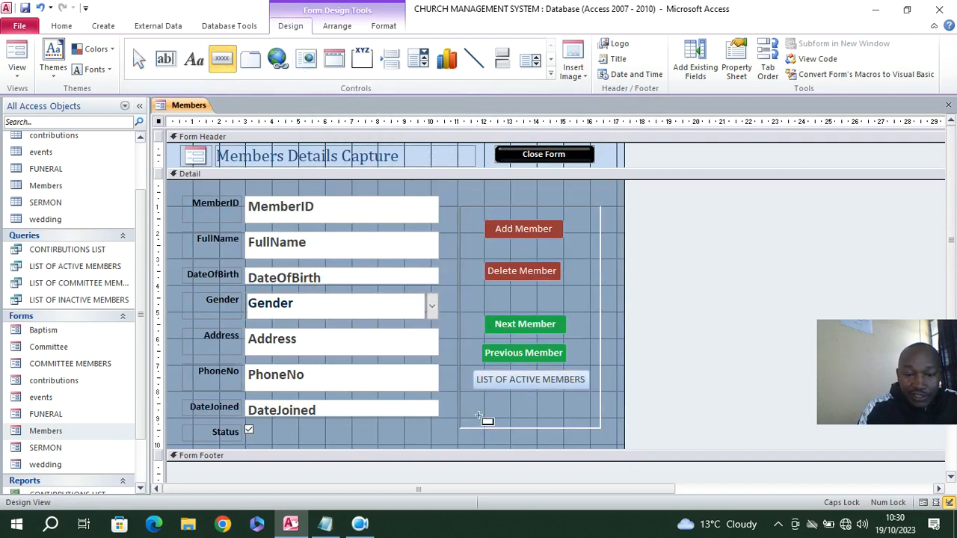
left_click_drag(474, 394, 594, 409)
left_click(455, 223)
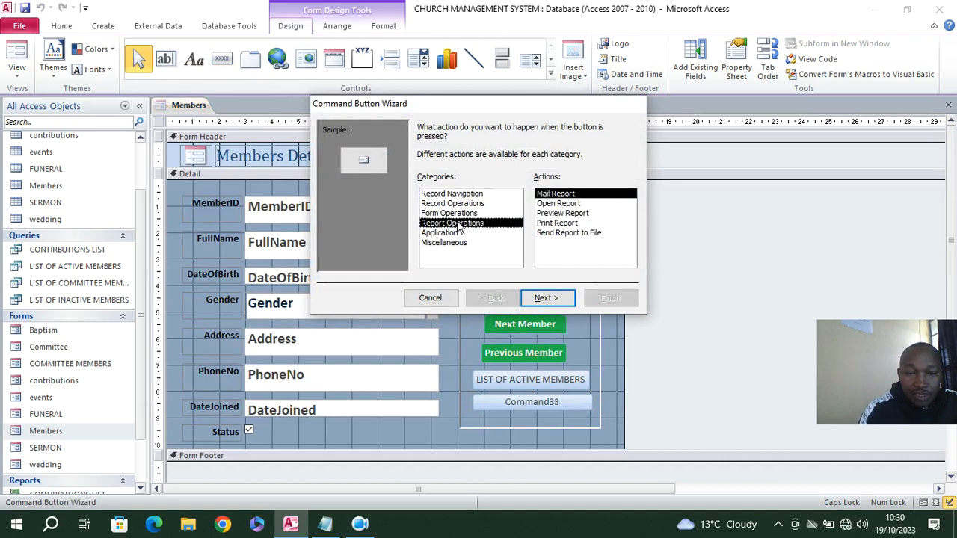
left_click(558, 204)
left_click(552, 294)
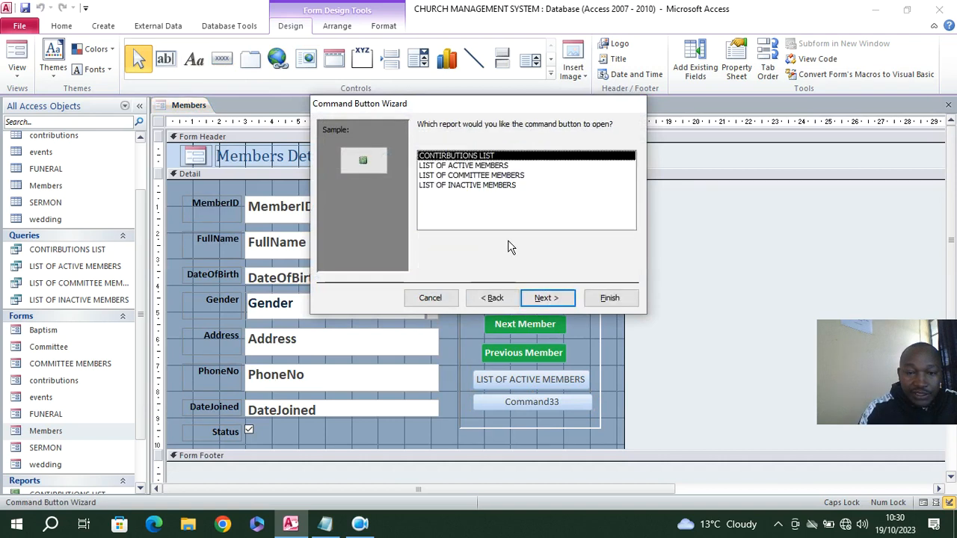
left_click(484, 185)
left_click(544, 299)
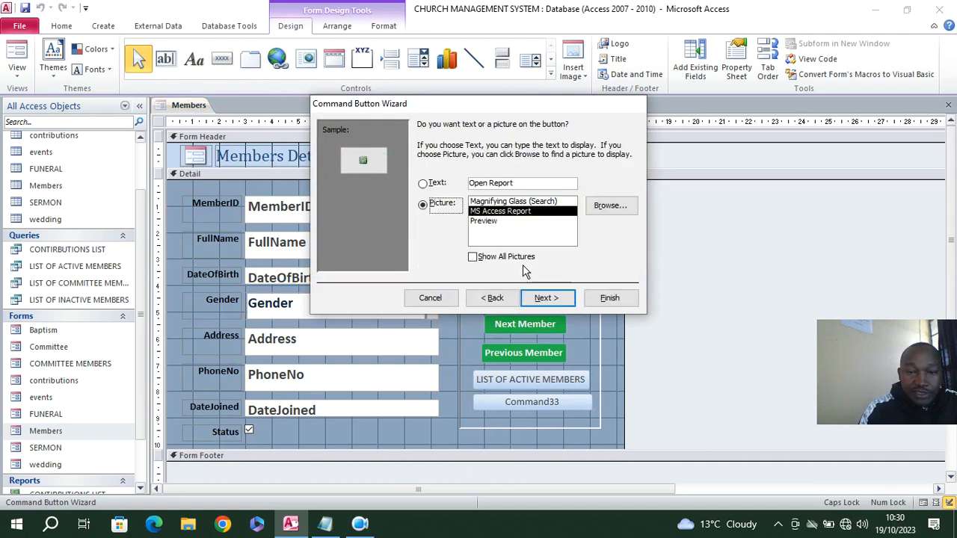
Give the second report button the text LIST OF INACTIVE MEMEBERS and finish its wizard
left_click(438, 186)
type("LIST OF INAC")
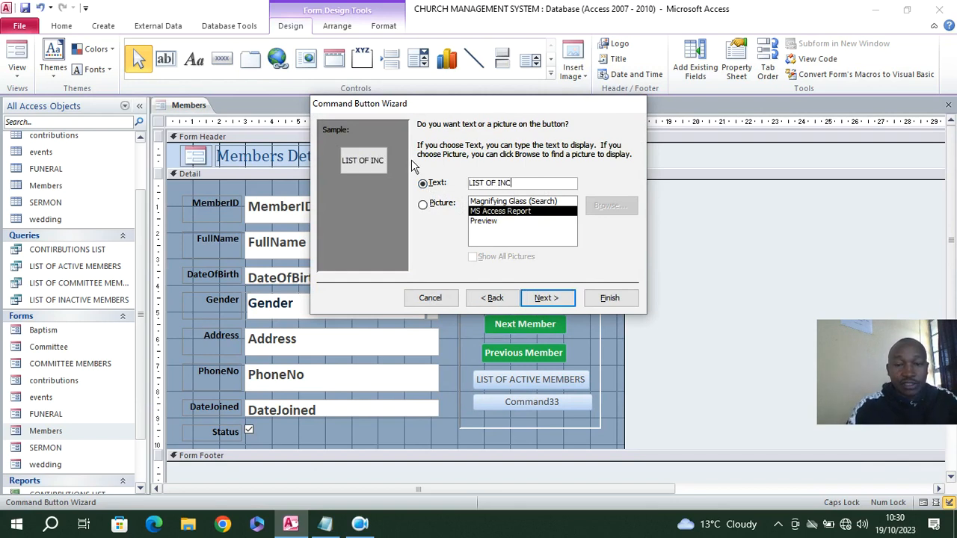
type("TIVE MEMEBERS")
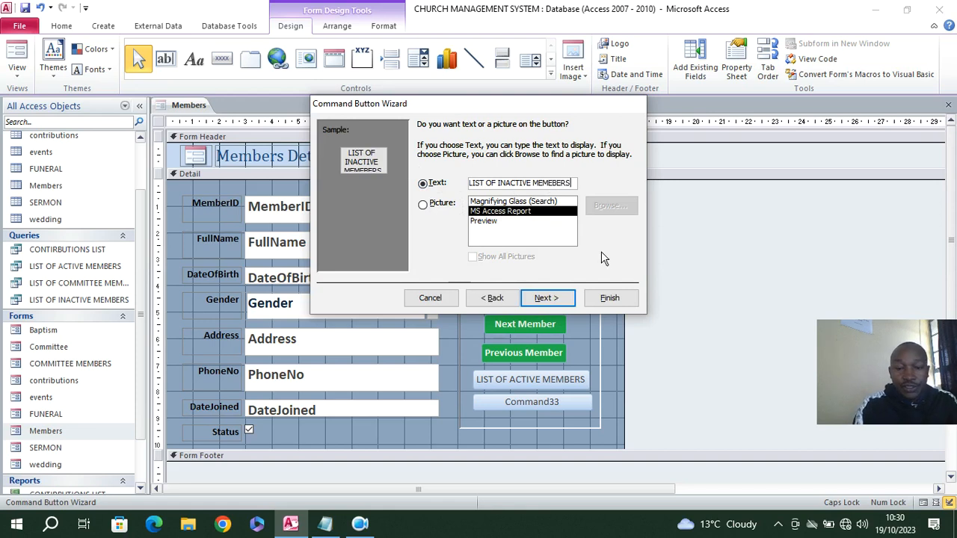
left_click(609, 297)
Widen the active members button and move the inactive members button directly beneath it inside the frame
left_click(550, 381)
left_click_drag(549, 382, 596, 374)
left_click(580, 406)
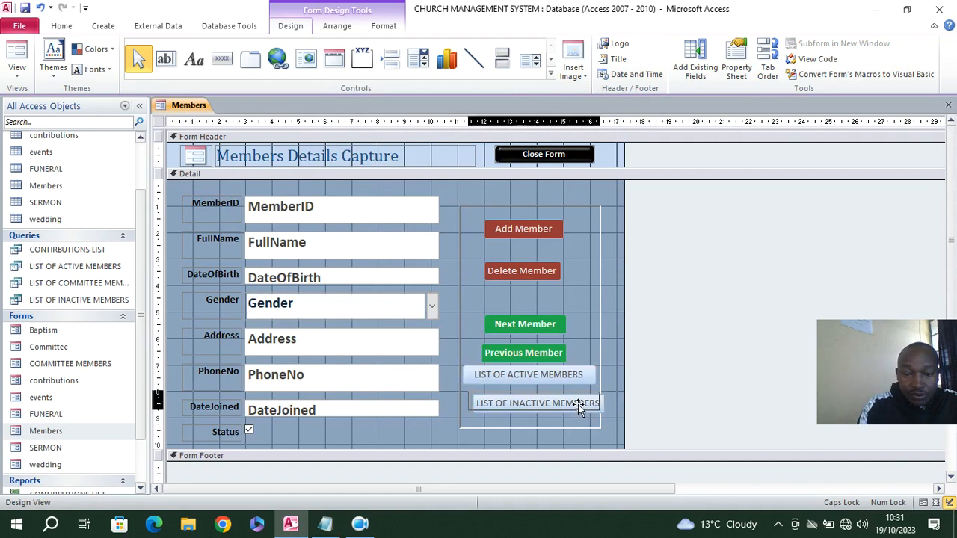
left_click_drag(577, 406, 544, 400)
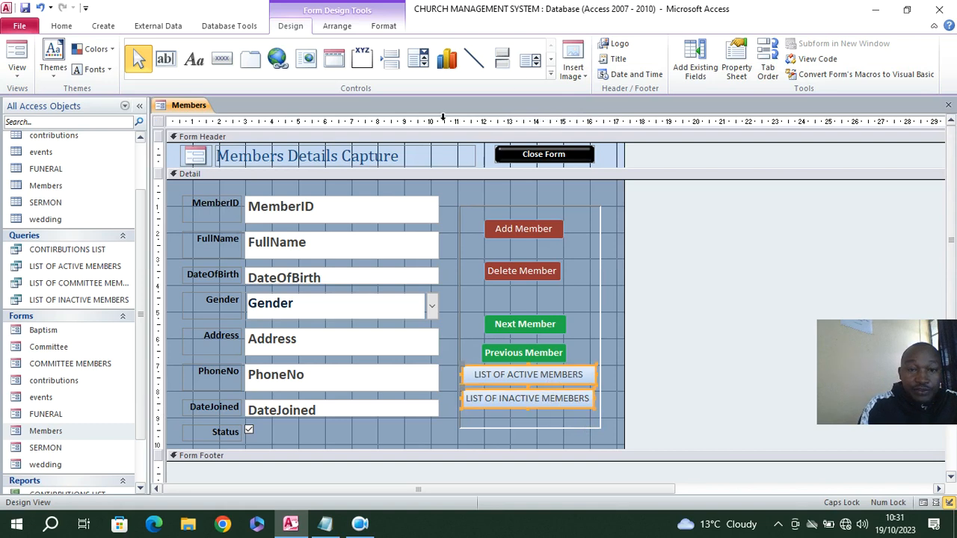
Give both report buttons a red fill and white text, and save the Members form
left_click(392, 29)
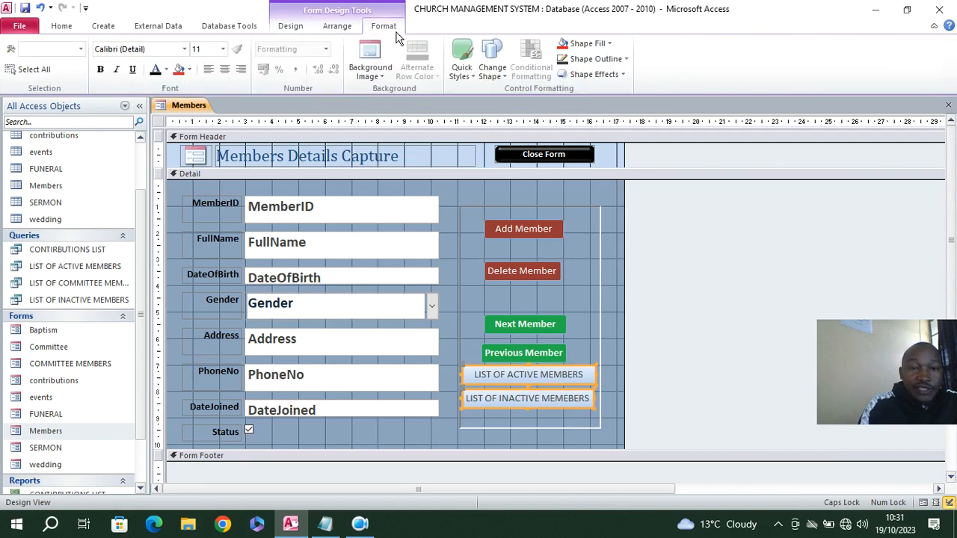
left_click(588, 44)
left_click(572, 235)
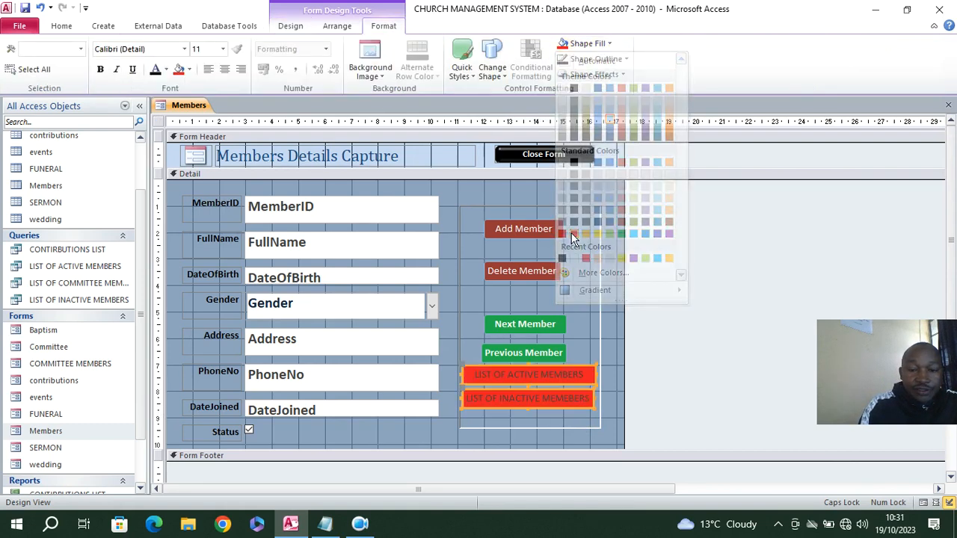
left_click(166, 68)
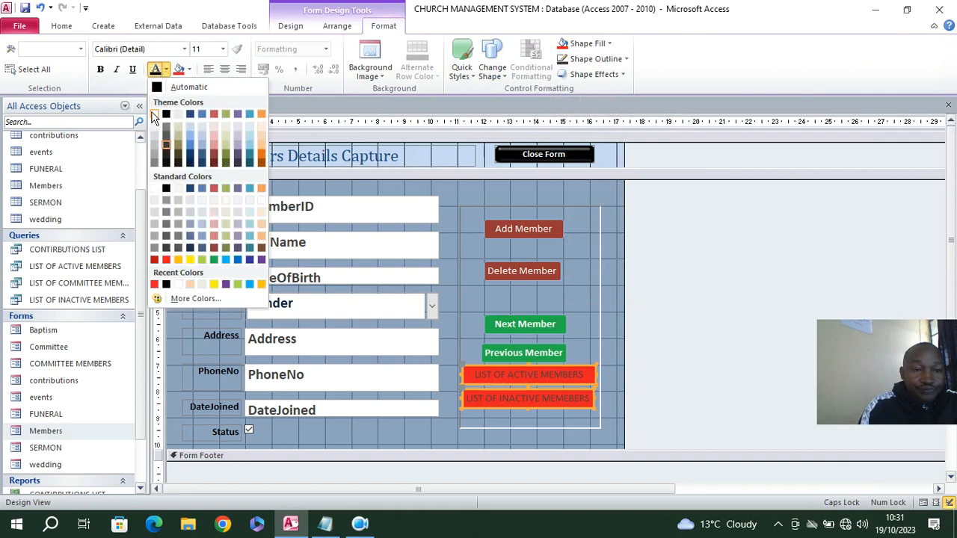
left_click(154, 114)
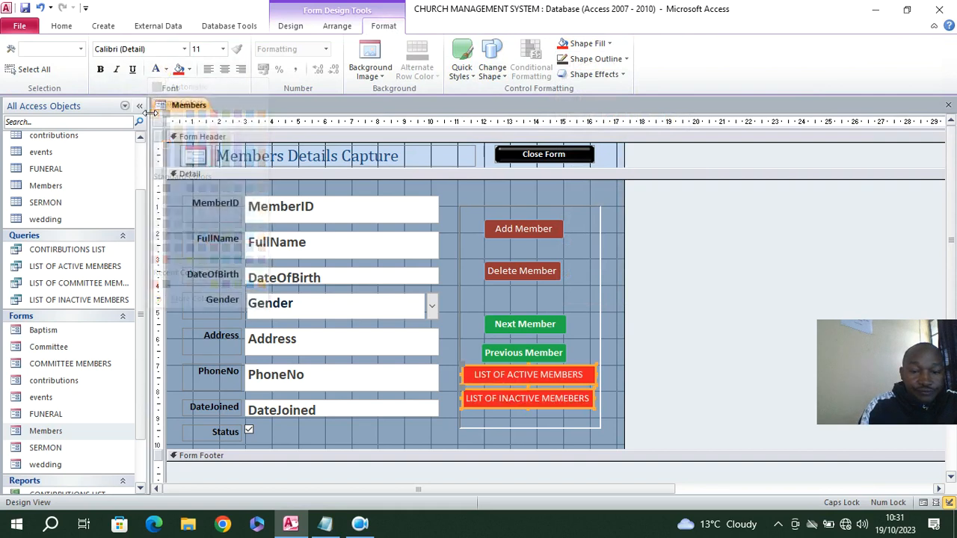
left_click(23, 9)
Show the Members form in Form view, test its LIST OF ACTIVE MEMBERS button and close the form
left_click(61, 26)
left_click(18, 54)
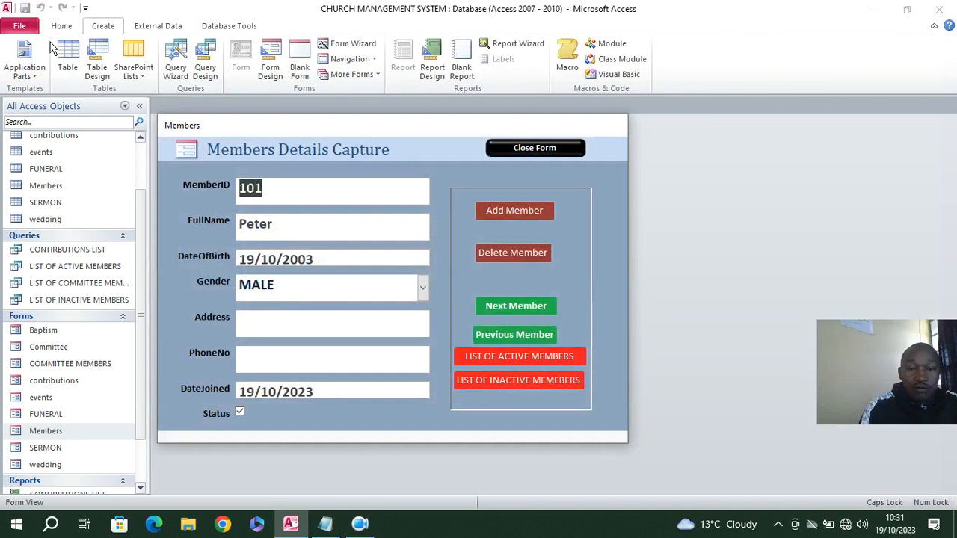
left_click(545, 357)
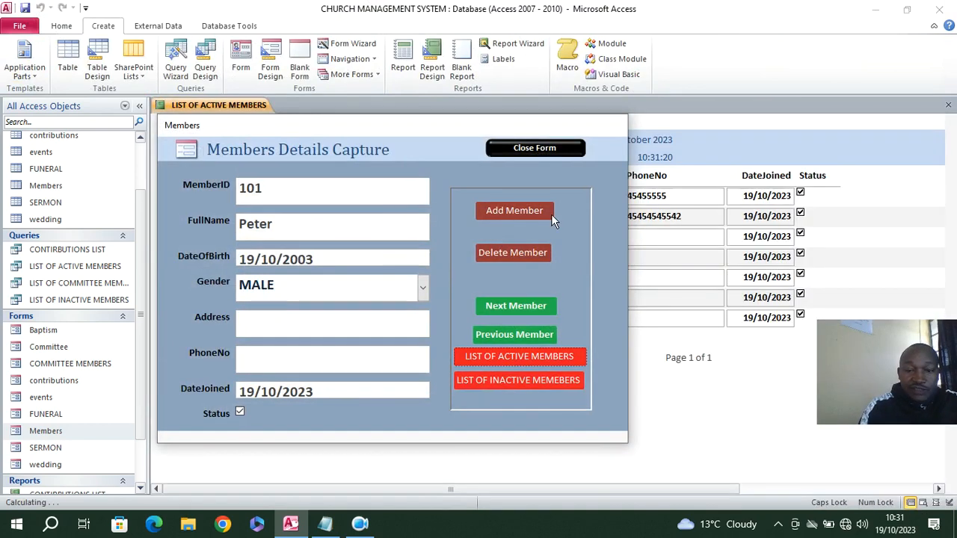
left_click(525, 148)
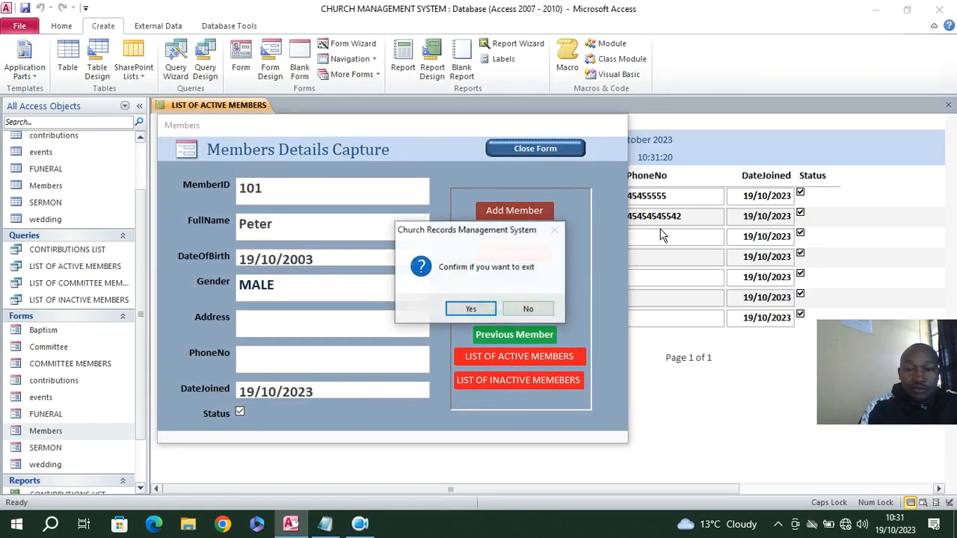
left_click(488, 308)
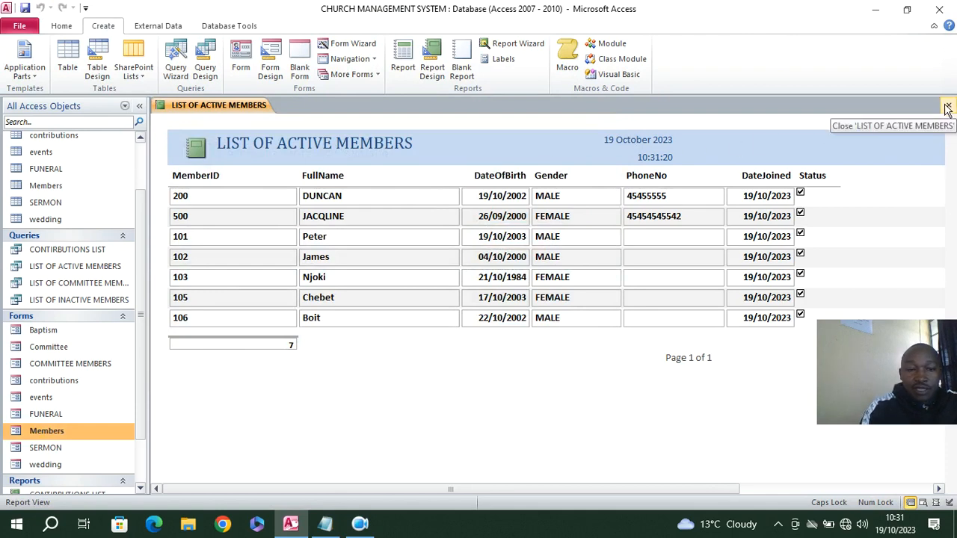
Switch the active members report to Design view and add a toggle button captioned PRINT beside the date in the Report Header
right_click(185, 122)
left_click(216, 163)
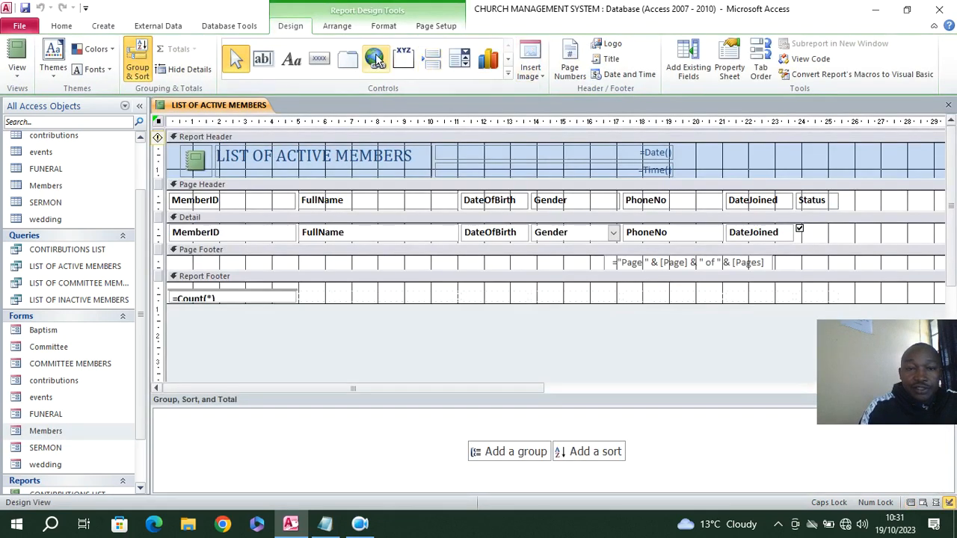
left_click(508, 75)
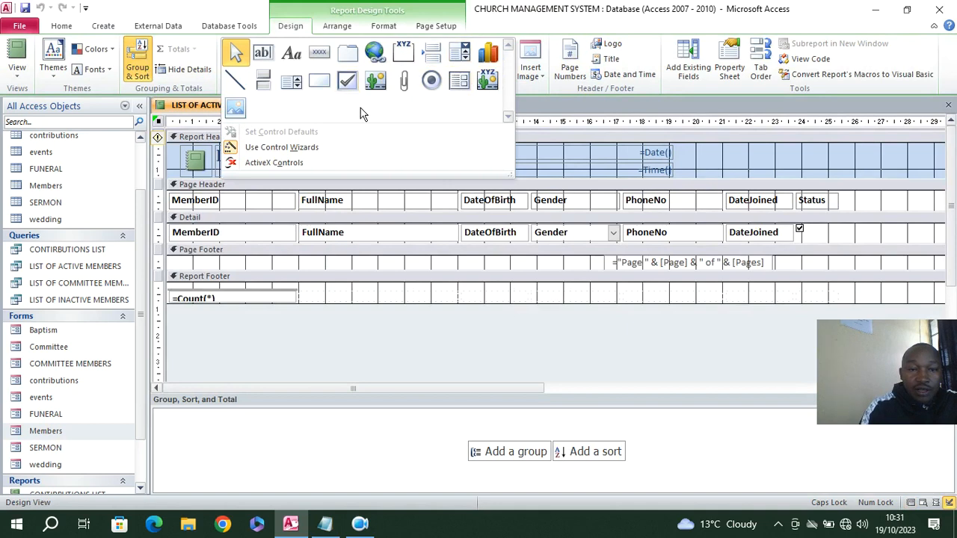
left_click(263, 80)
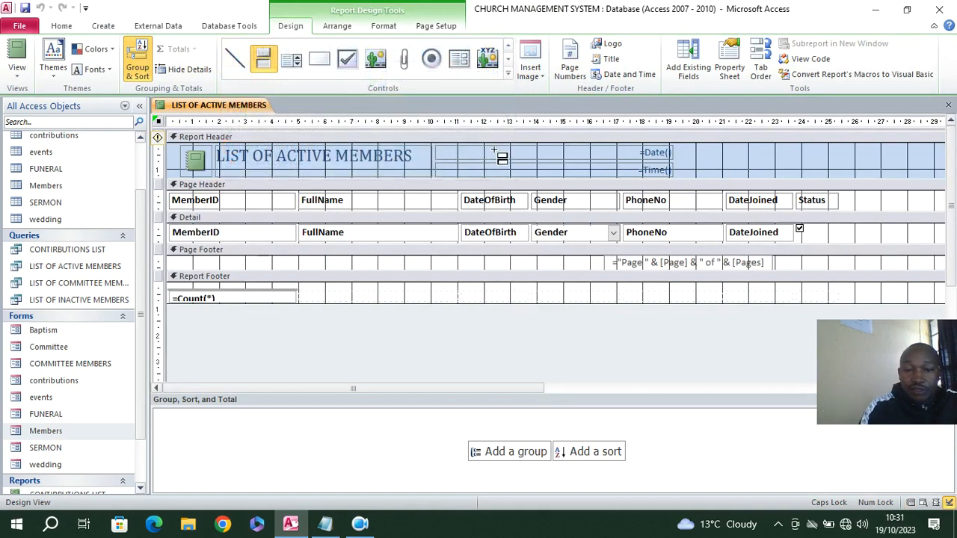
mouse_move(694, 154)
left_mouse_down()
mouse_move(744, 180)
mouse_move(747, 169)
left_mouse_up()
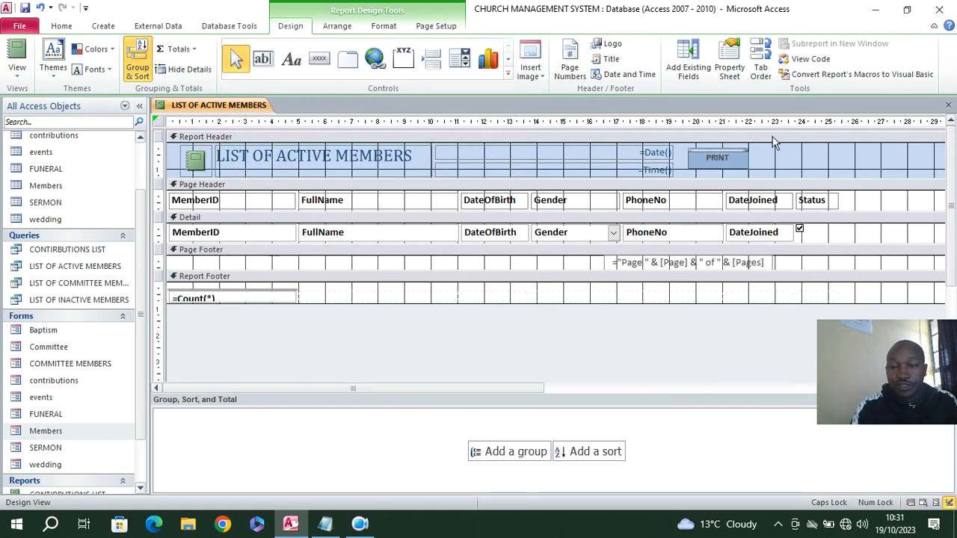
left_click(761, 163)
Assign an event procedure to the PRINT button's On Click event and write DoCmd.PrintOut in it
left_click(717, 159)
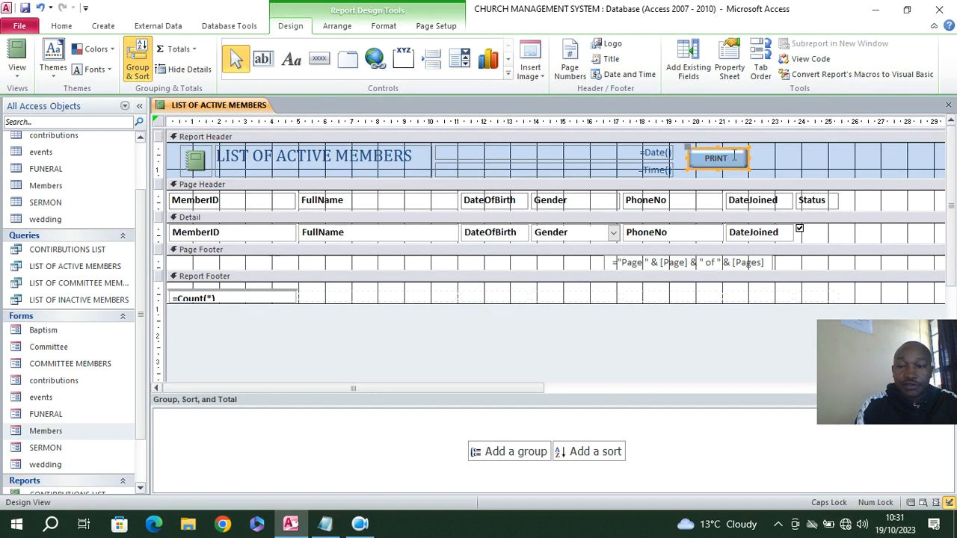
left_click(729, 60)
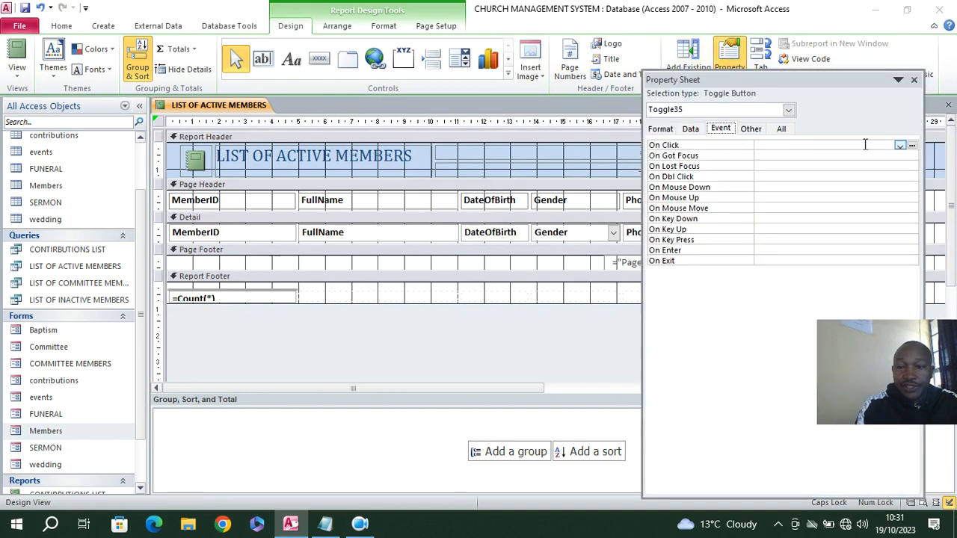
left_click(900, 145)
left_click(843, 155)
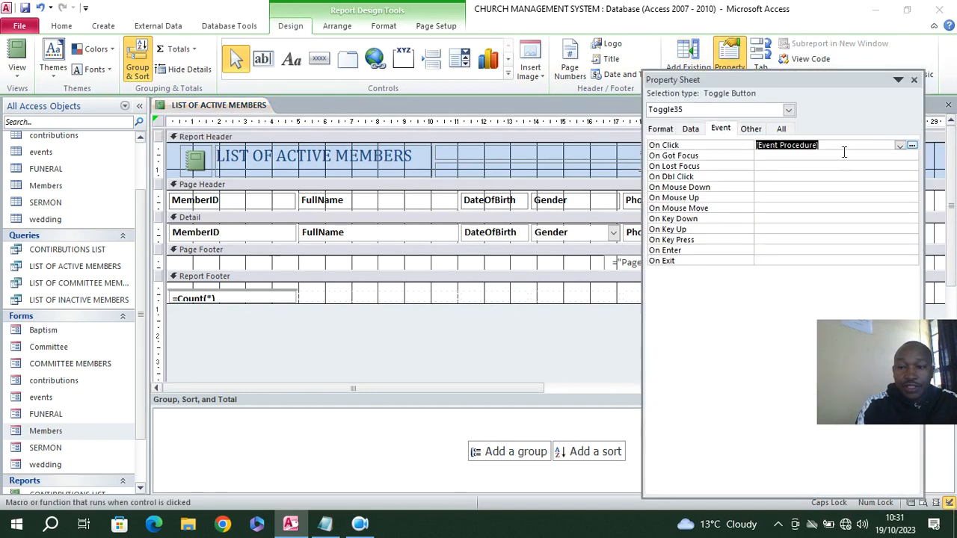
left_click(912, 145)
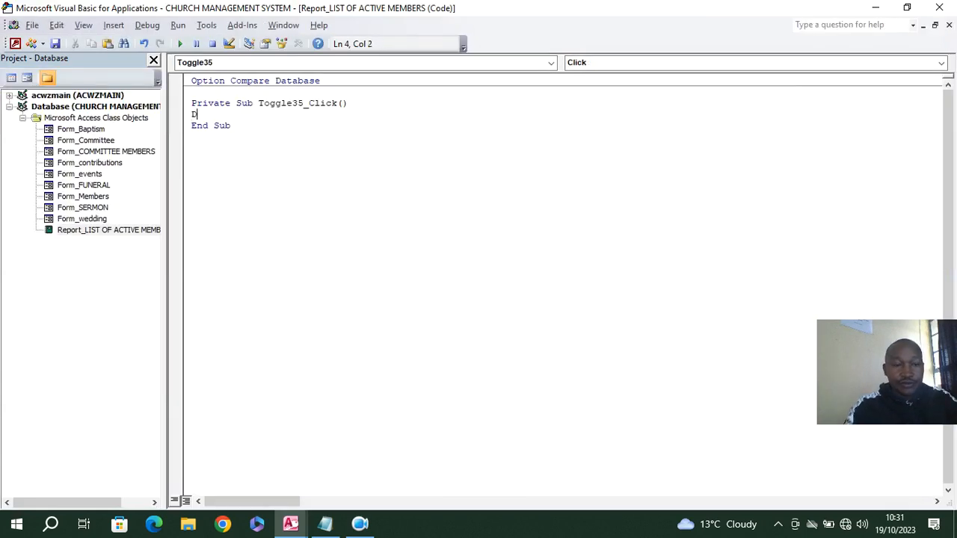
type("Docm")
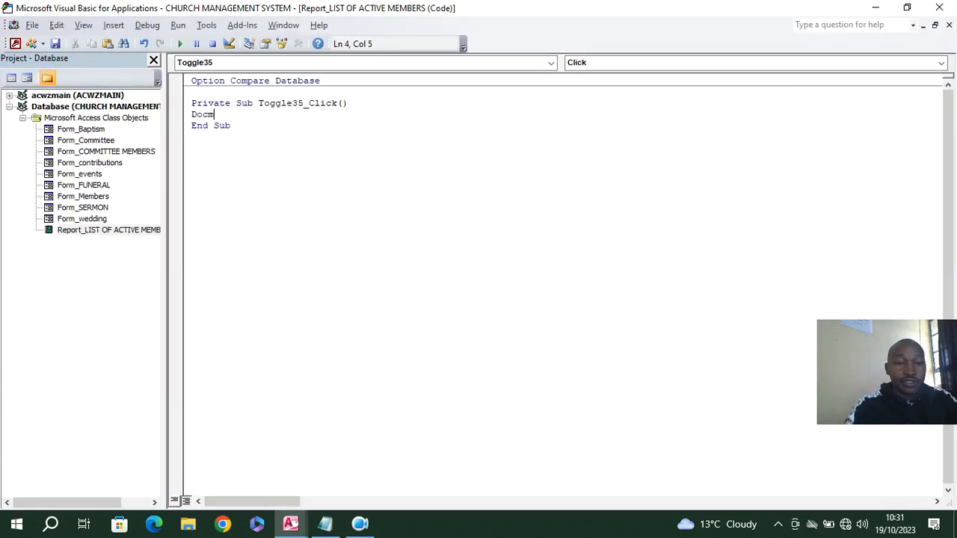
type("d.p")
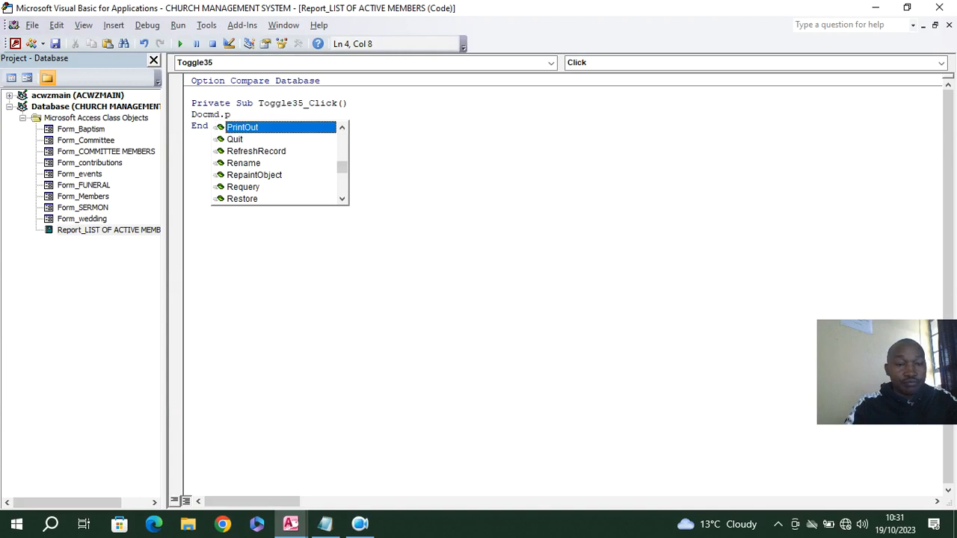
key("Tab")
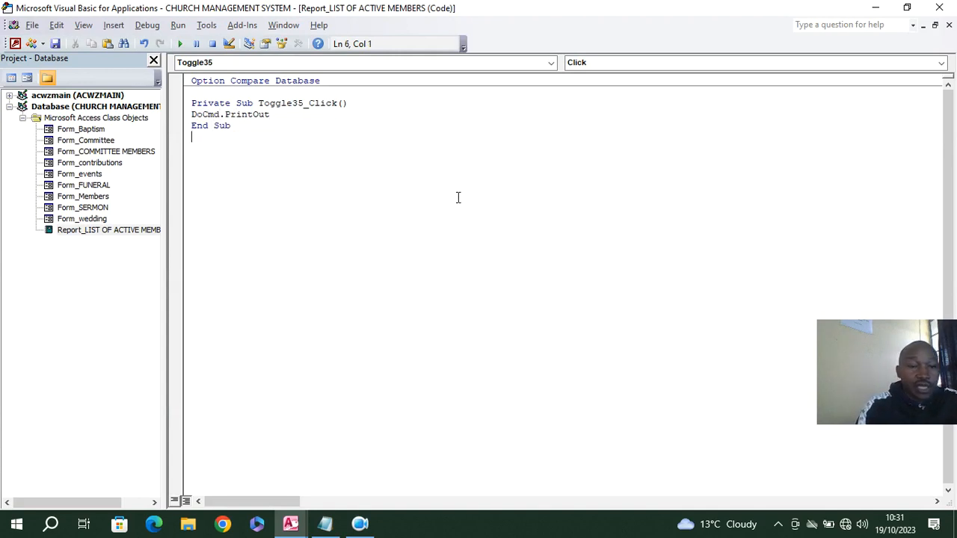
Close the code editor, the property sheet and the active members report
left_click(938, 8)
left_click(913, 79)
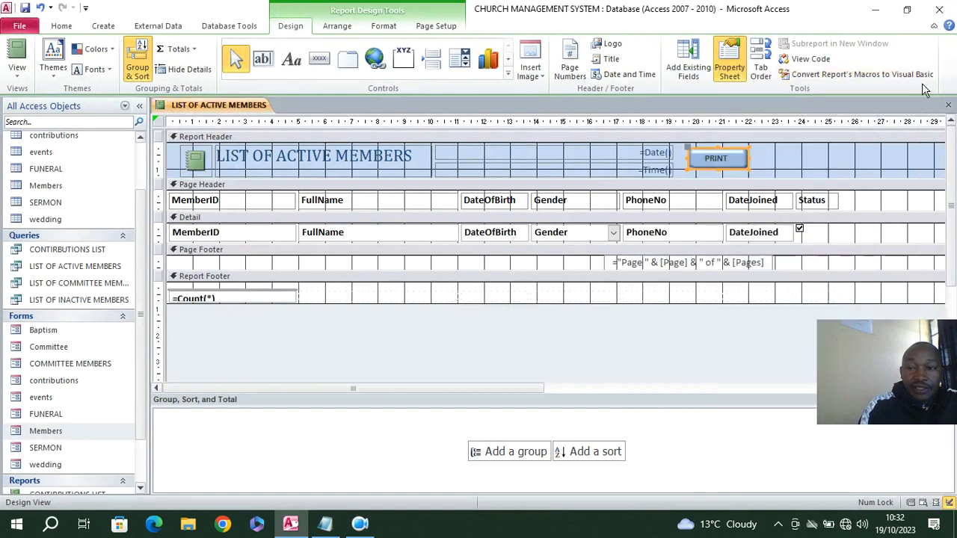
left_click(948, 104)
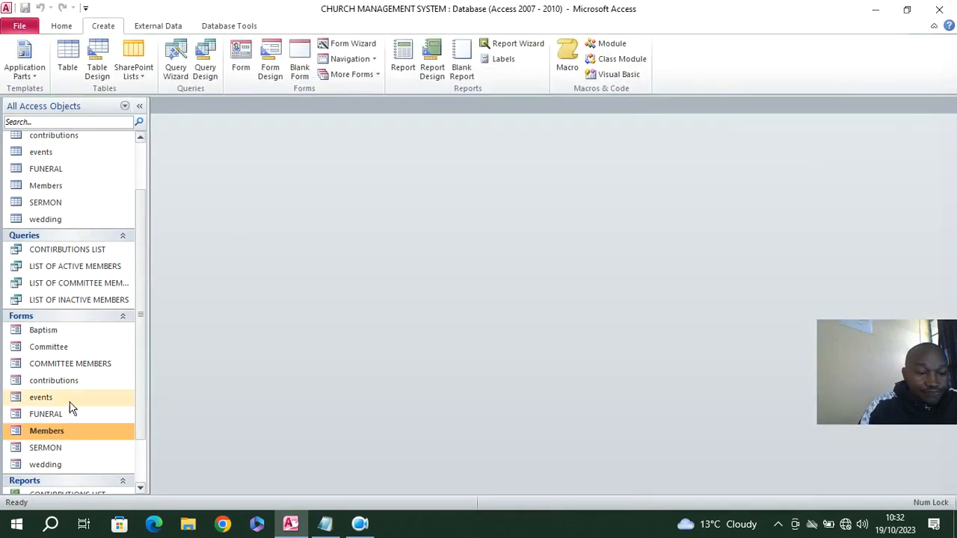
Open the CONTIRBUTIONS LIST report in Design view and add a toggle button captioned print beside the date in the Report Header
scroll(62, 410, "down", 1)
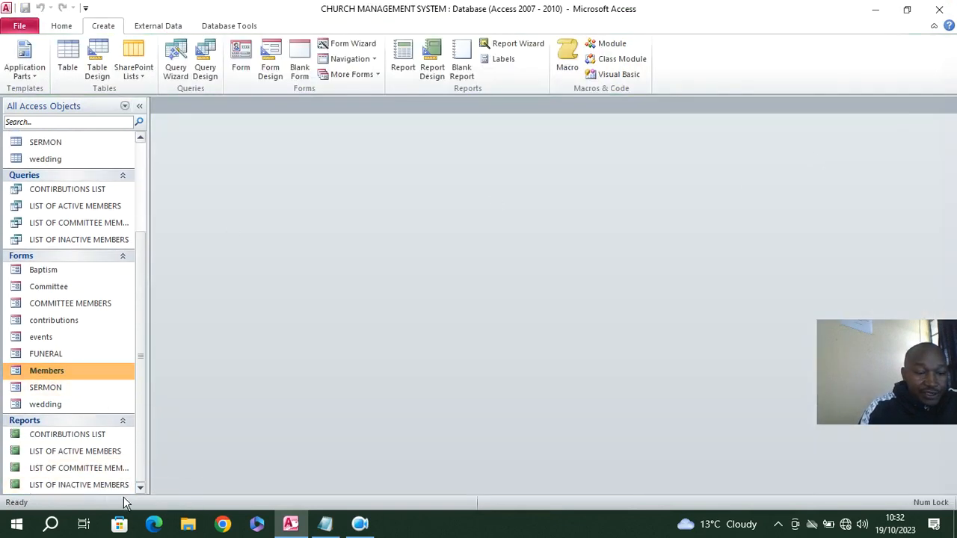
left_click(79, 439)
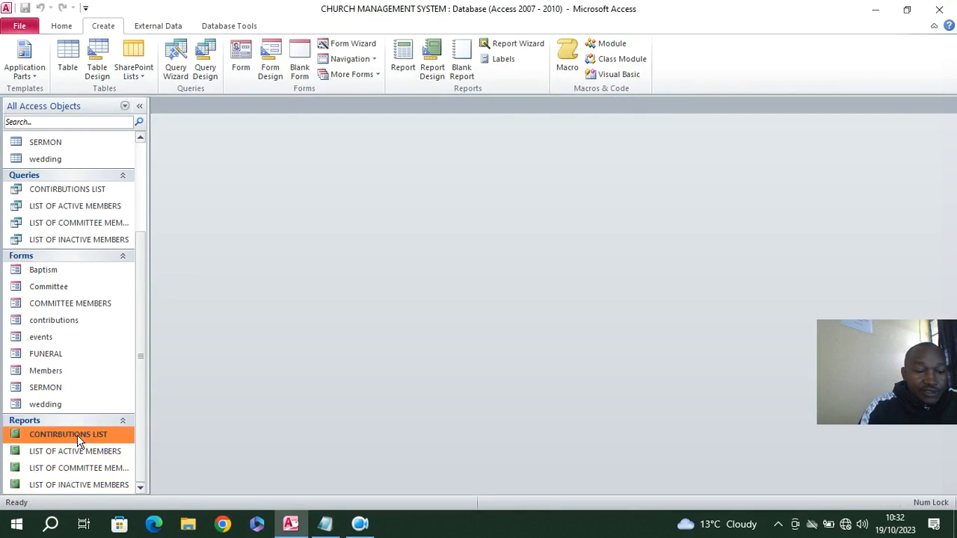
right_click(79, 439)
left_click(129, 242)
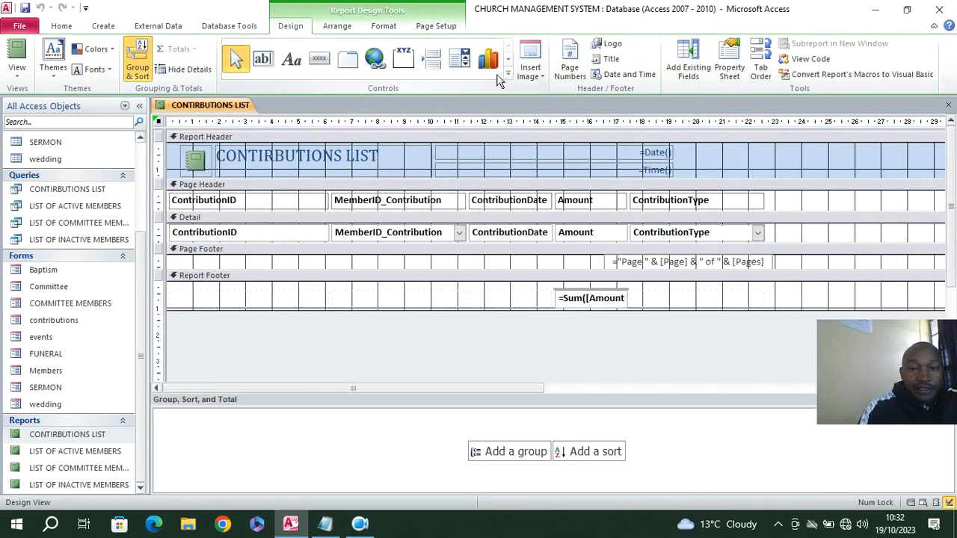
left_click(506, 76)
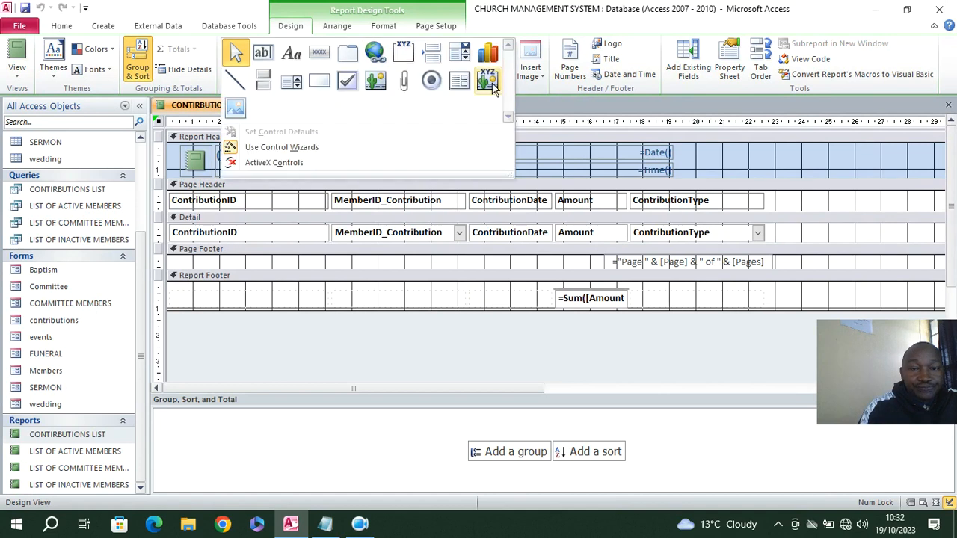
left_click(262, 80)
left_click(709, 159)
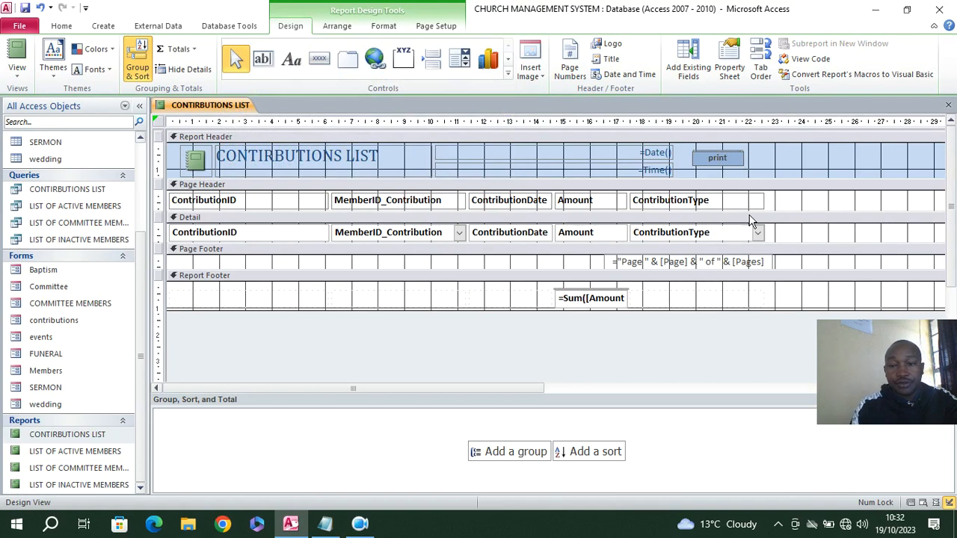
left_click(761, 163)
Assign an event procedure to the contributions report's print button for On Click and write docmd.PrintOut in it
left_click(731, 161)
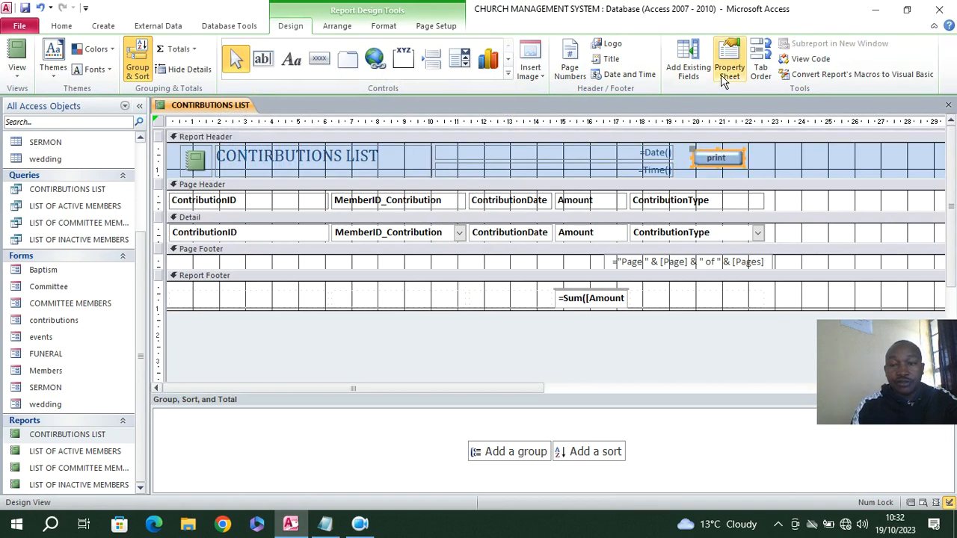
left_click(722, 75)
left_click(812, 145)
left_click(901, 145)
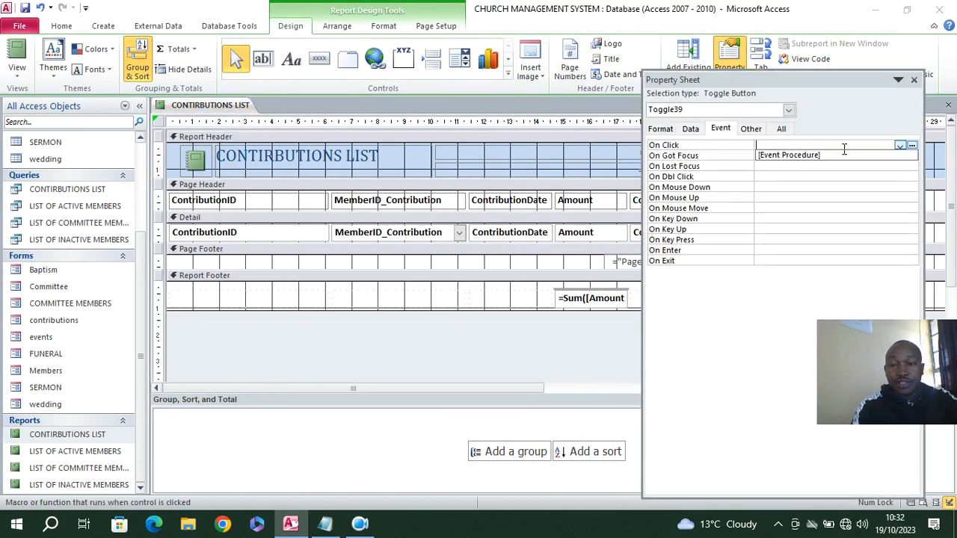
left_click(822, 155)
left_click(912, 145)
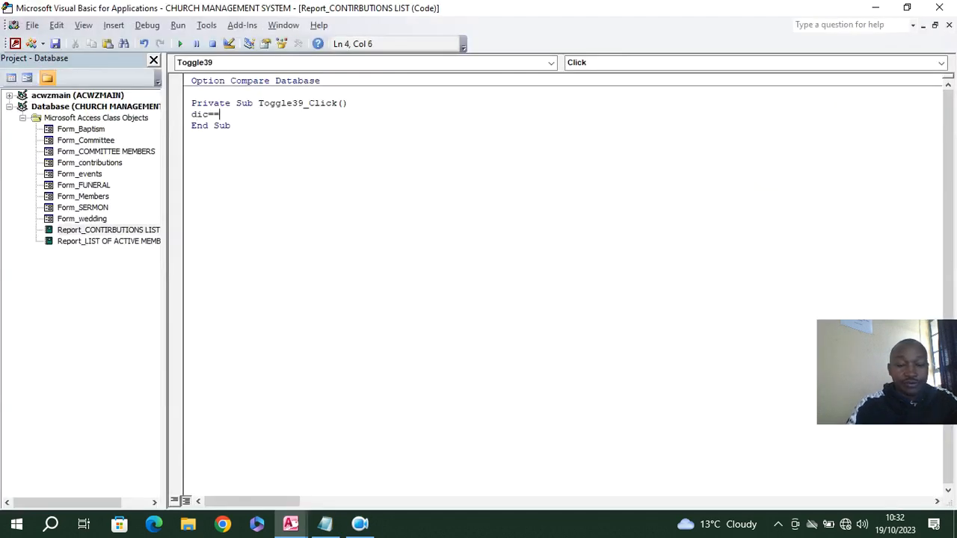
type("cmd.PrintOut")
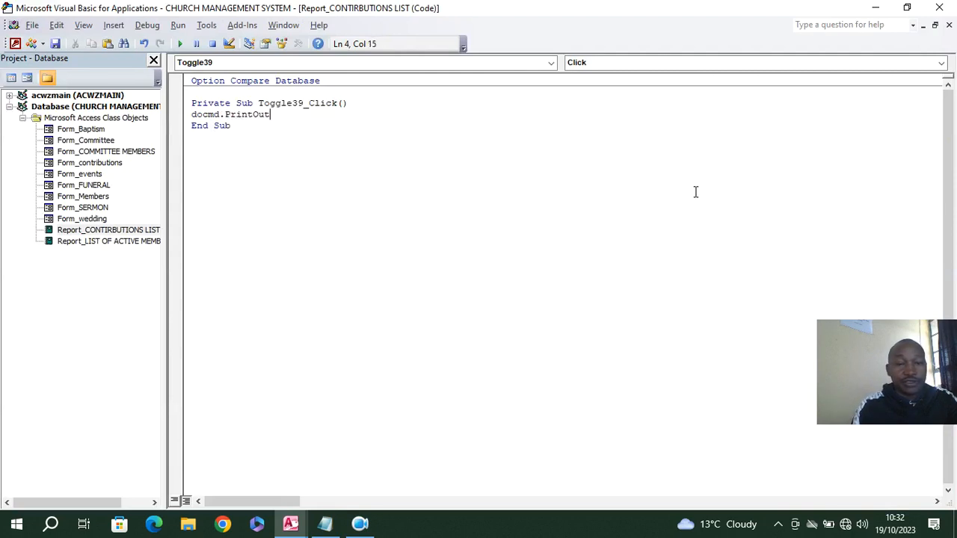
Close the code editor and the CONTIRBUTIONS LIST report
left_click(939, 7)
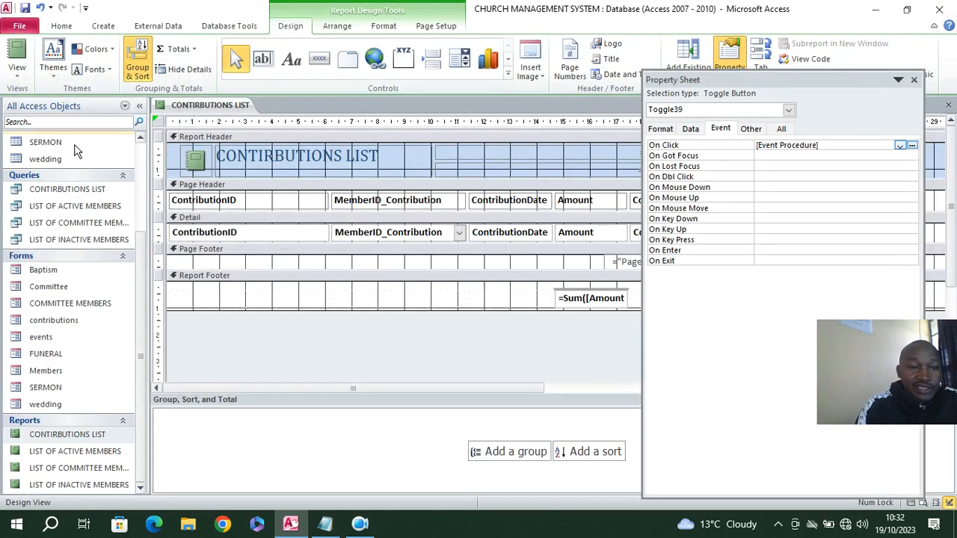
right_click(191, 106)
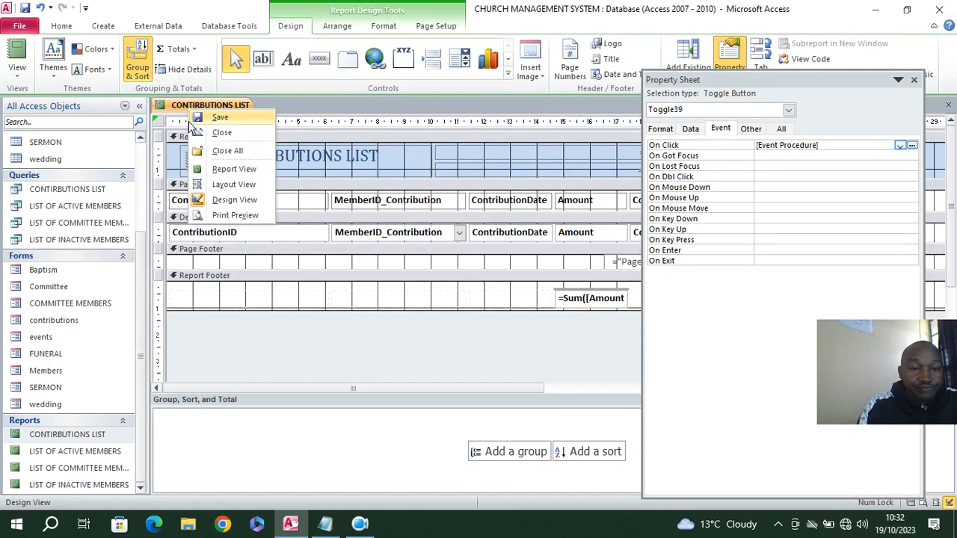
left_click(230, 151)
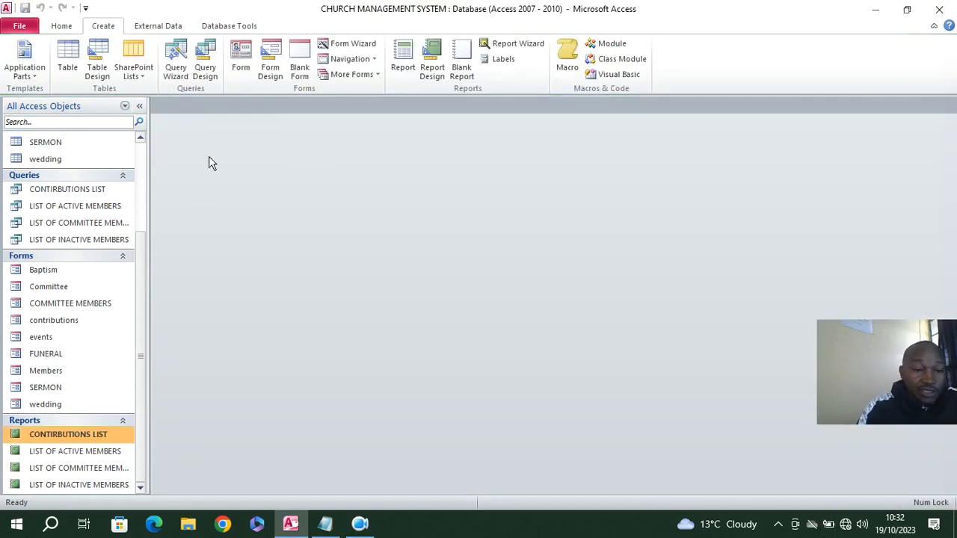
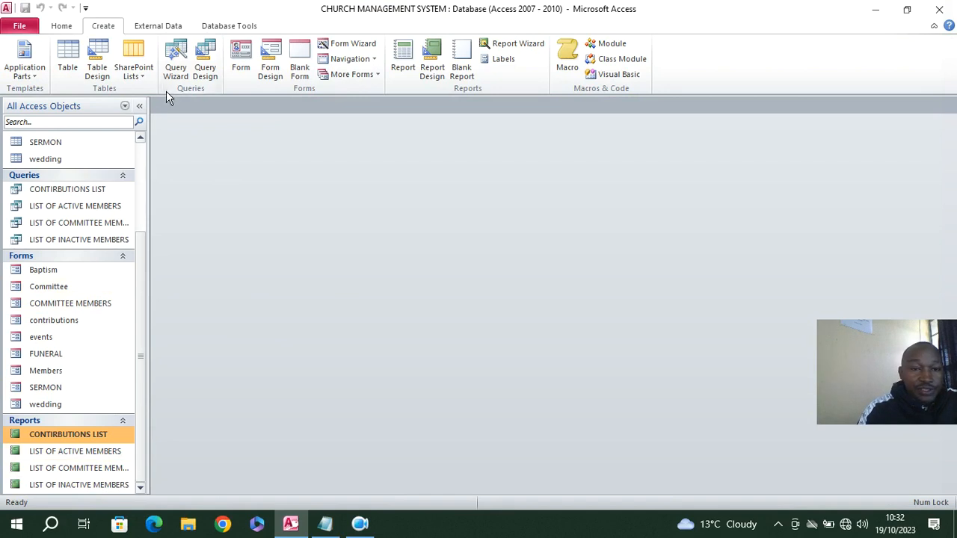
Create a new blank form in Design view and enlarge its Detail area to about 21 cm wide
left_click(270, 71)
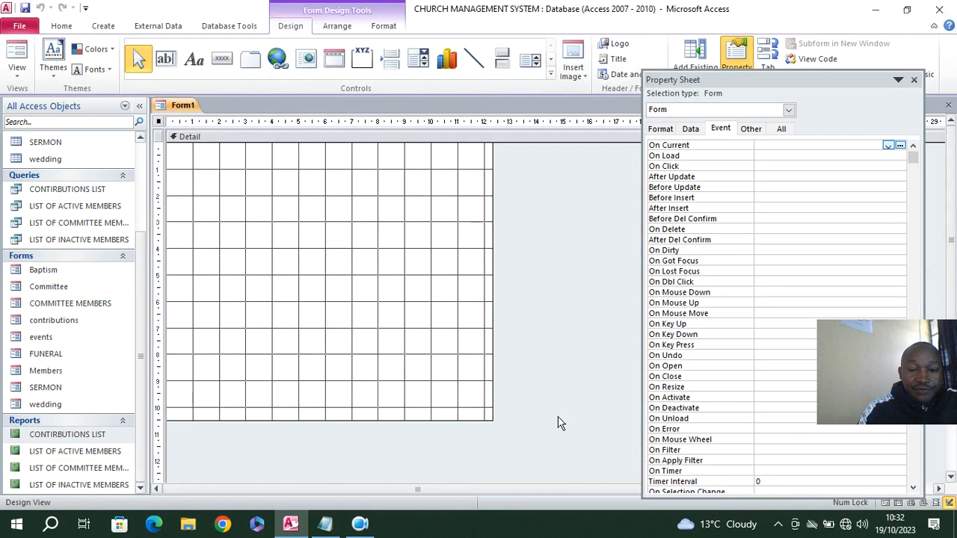
left_click_drag(490, 419, 697, 482)
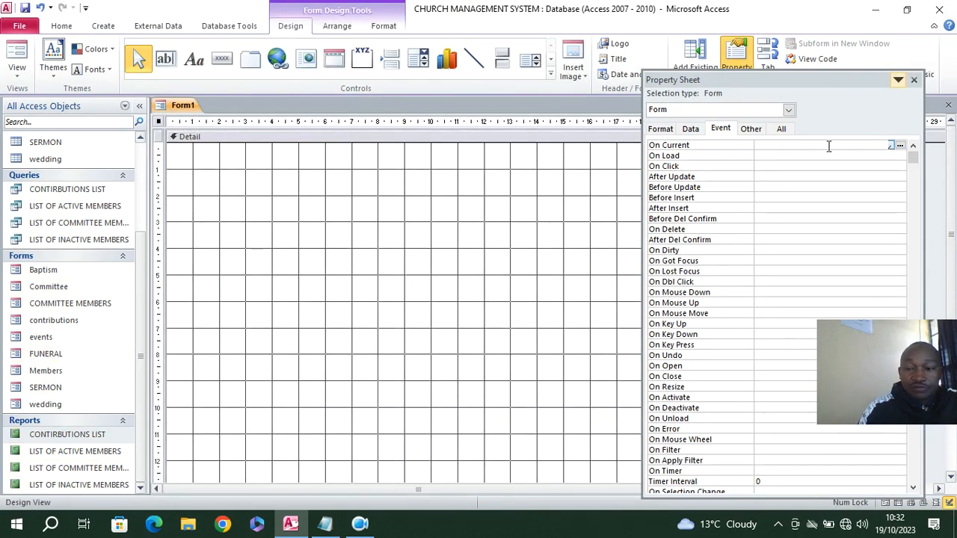
left_click(360, 523)
left_click(342, 451)
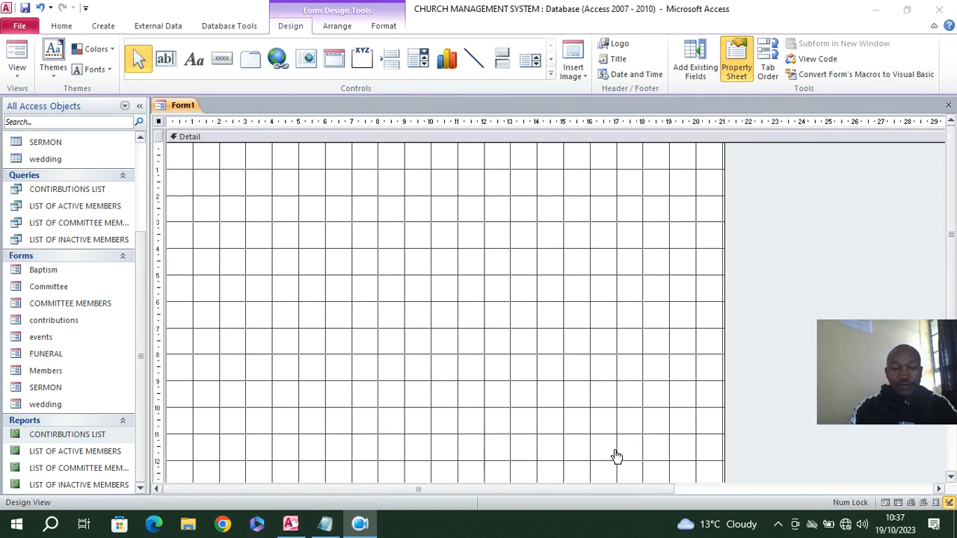
left_click(613, 453)
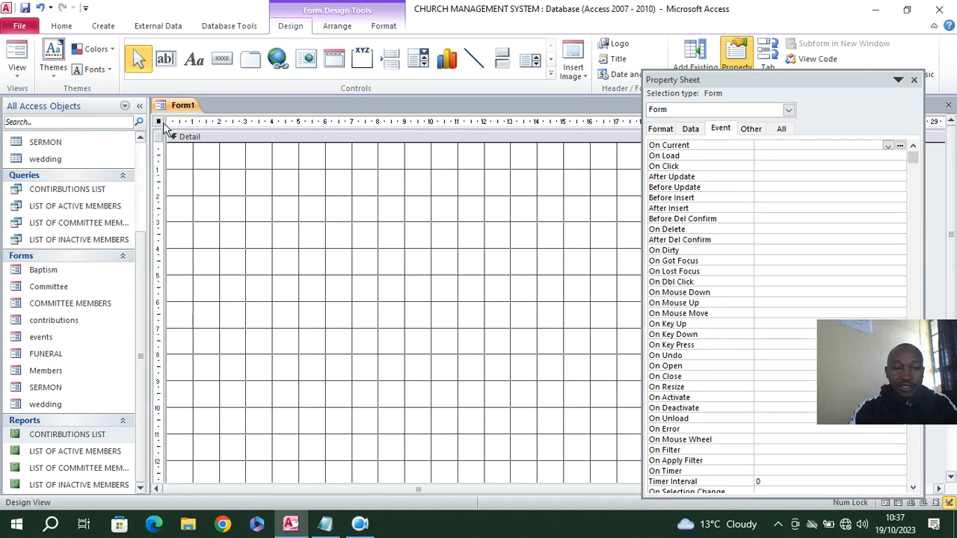
Assign an event procedure to the form's On Load event and write docmd.Maximize in it
left_click(781, 155)
left_click(887, 157)
left_click(836, 164)
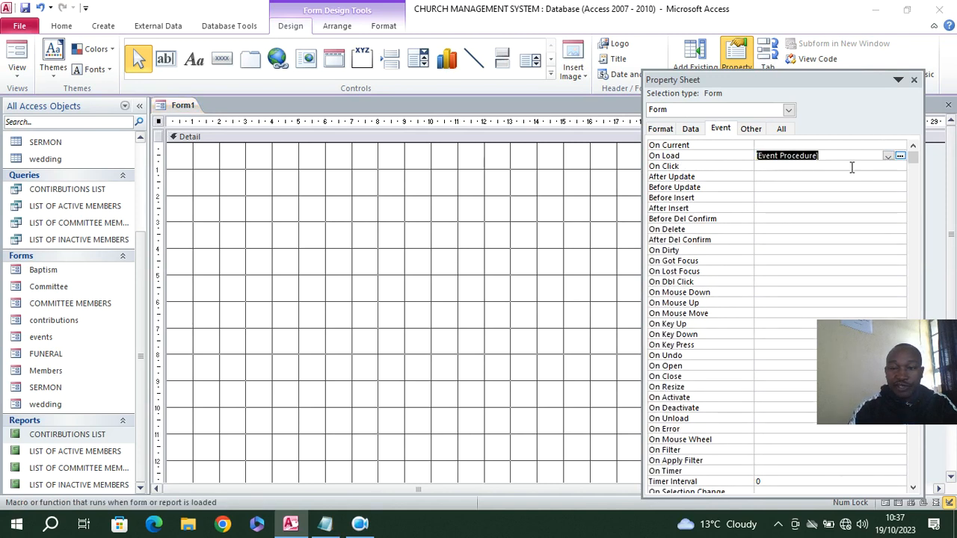
left_click(899, 155)
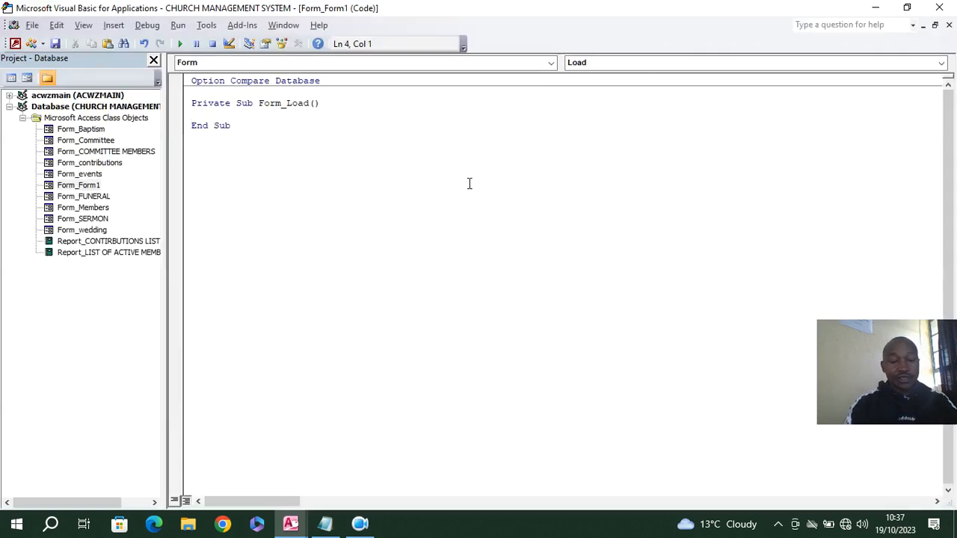
type("docmd.Maximize")
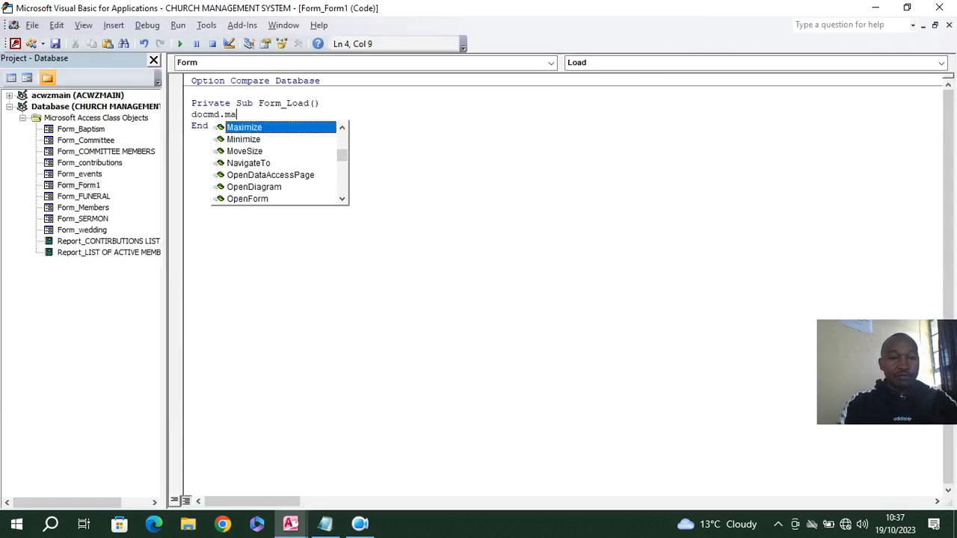
left_click(459, 171)
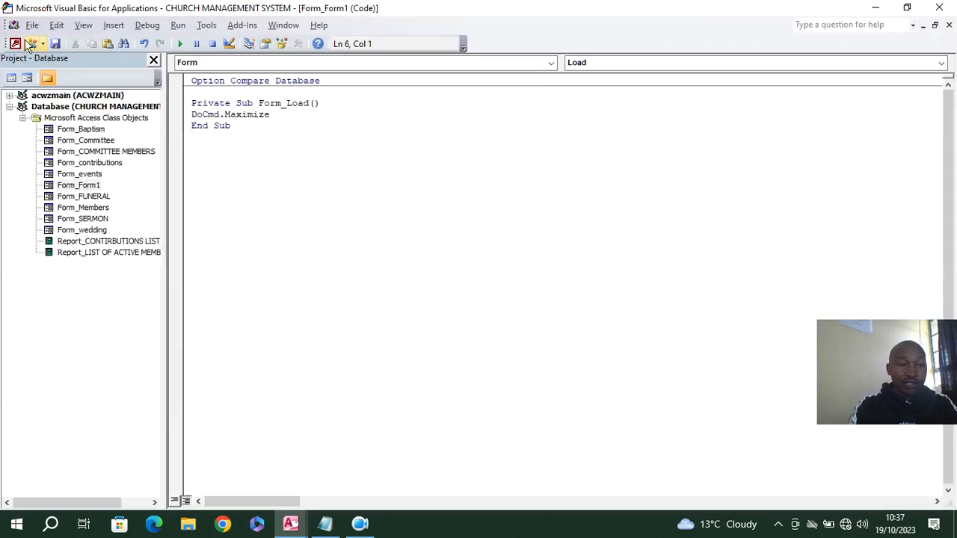
Save the form as Main and return from the code editor to its design
left_click(55, 45)
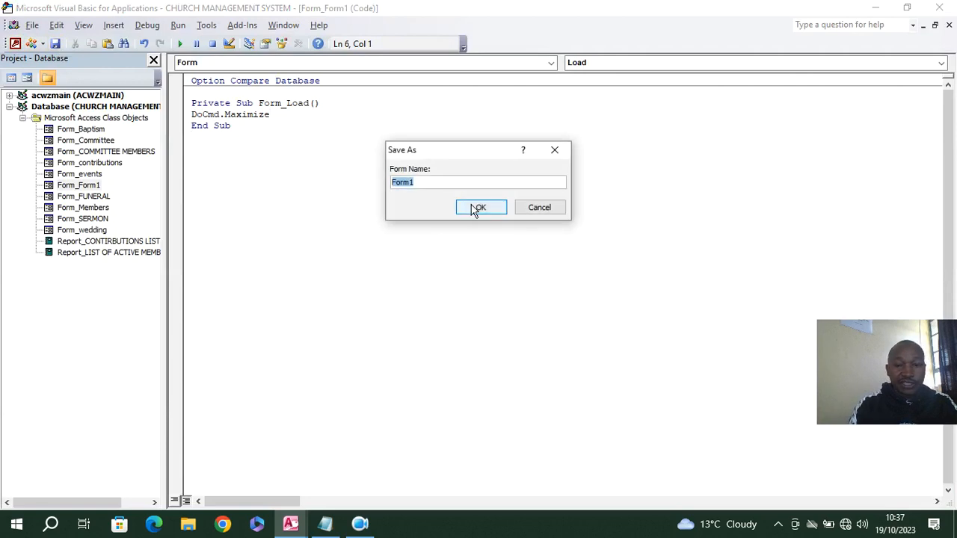
type("ma")
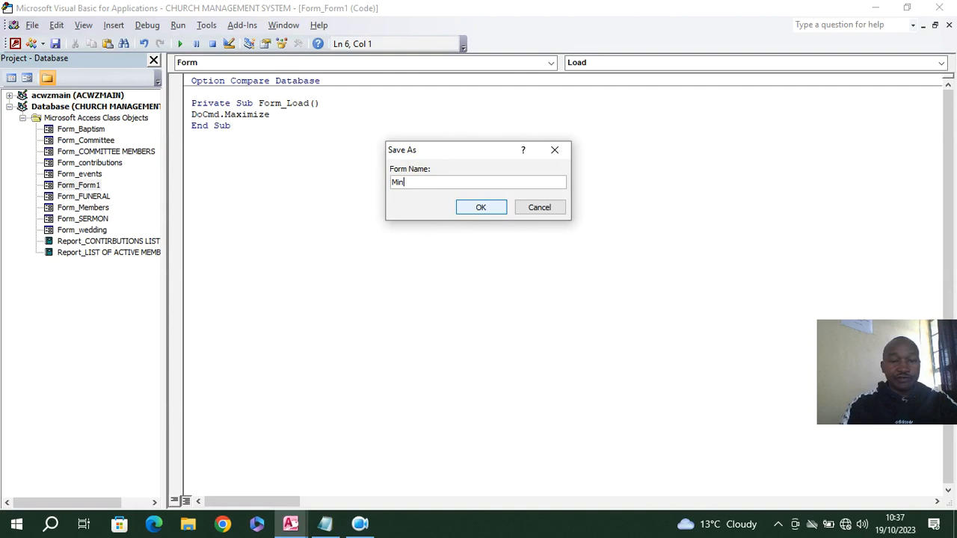
left_click(473, 204)
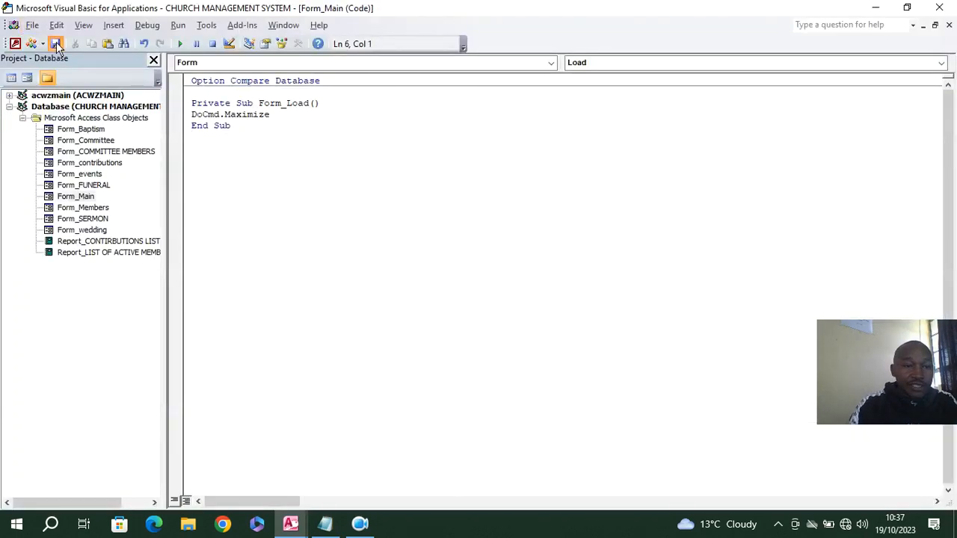
left_click(17, 45)
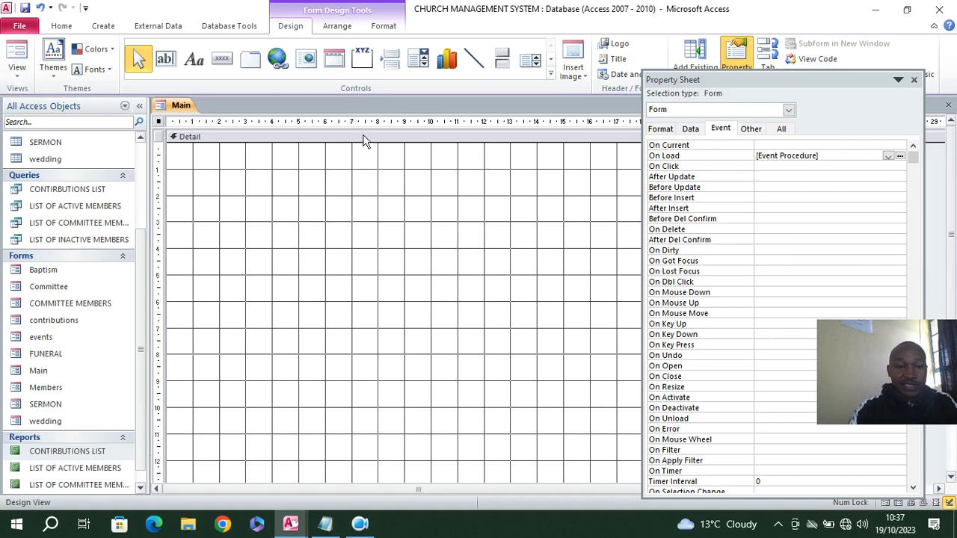
Fill the Detail section with dark grey, close the property sheet and widen the form to about 24 cm
right_click(213, 182)
mouse_move(300, 240)
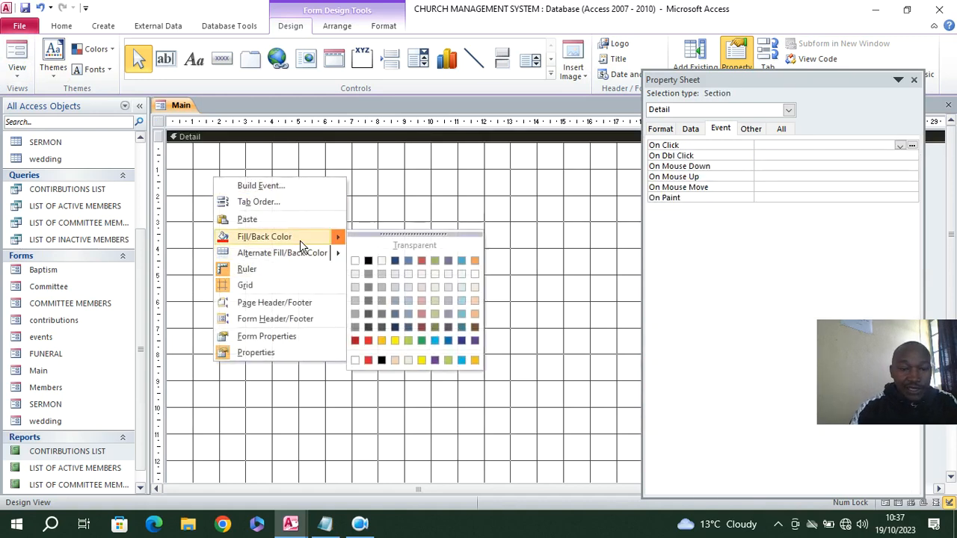
left_click(369, 312)
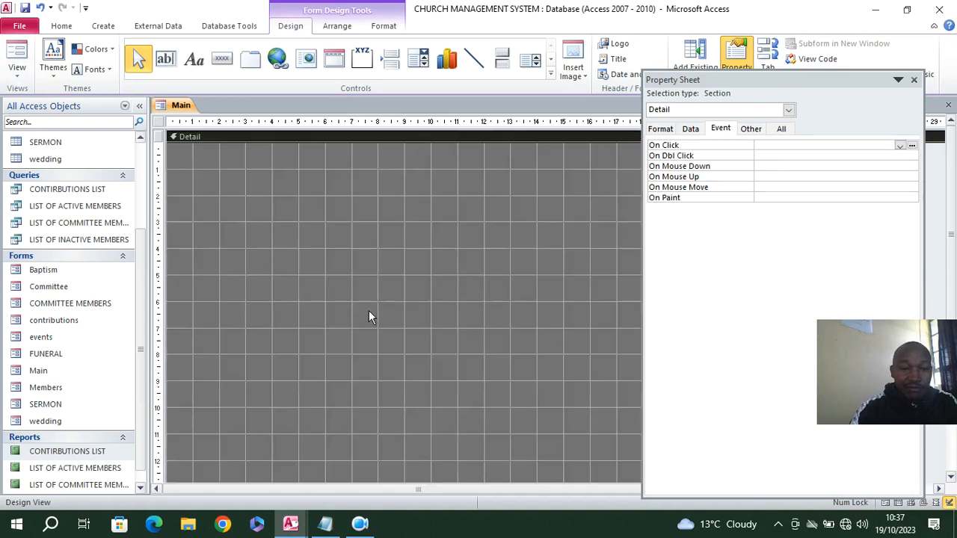
left_click(912, 80)
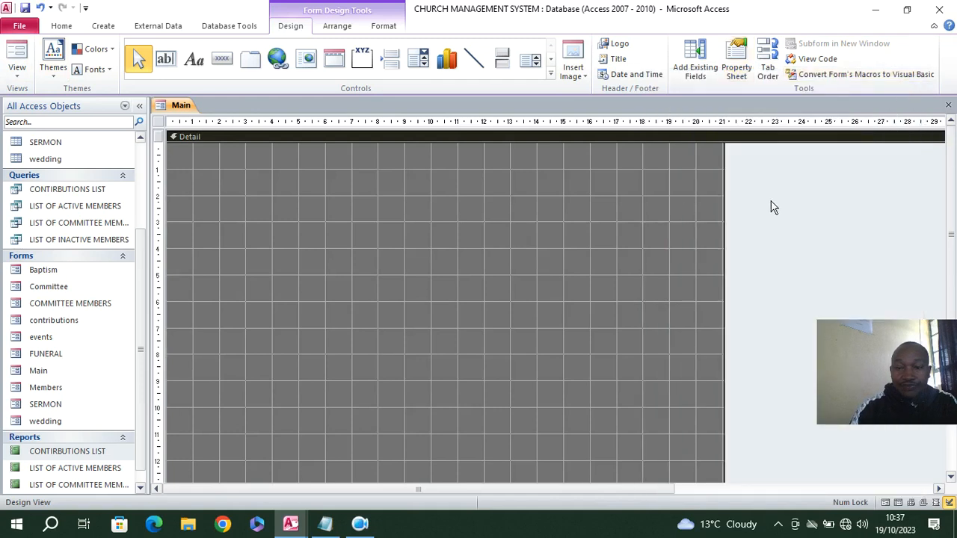
left_click_drag(723, 195, 812, 206)
Add a label reading CHURCH RECORDS MANAGEMENT SYSTEM across nearly the full width at the top of the Detail section
left_click(194, 59)
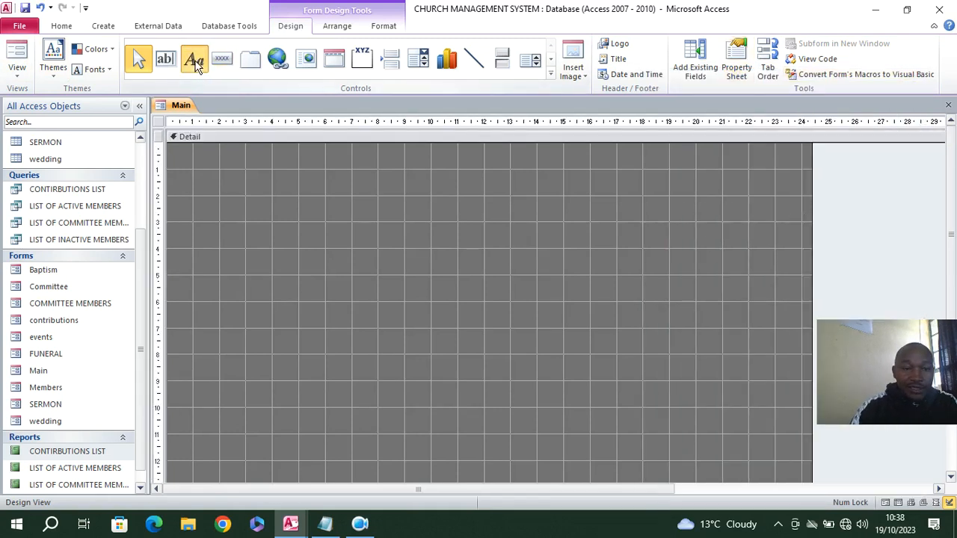
left_click_drag(176, 153, 792, 197)
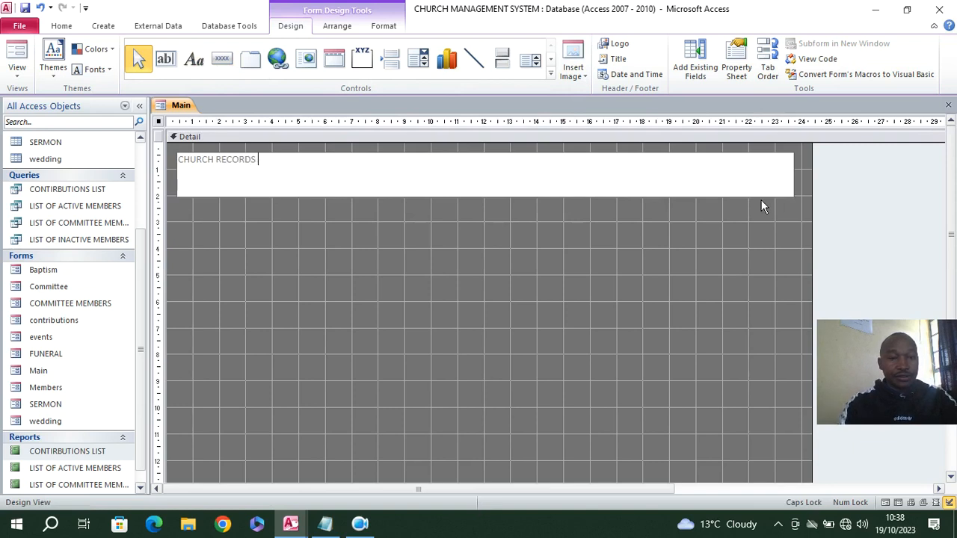
type("CHURCH RECORDS MANAGEMENT SYSTEM")
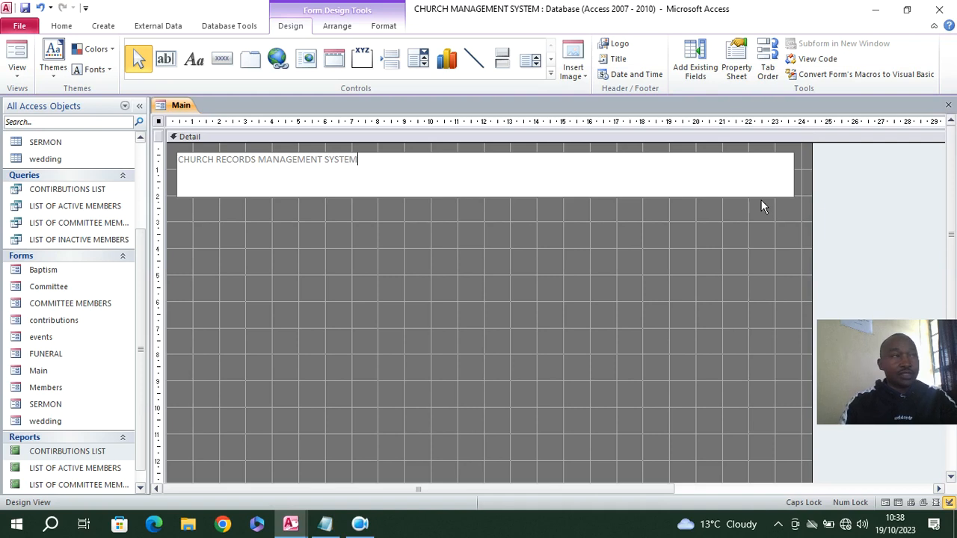
left_click(399, 187)
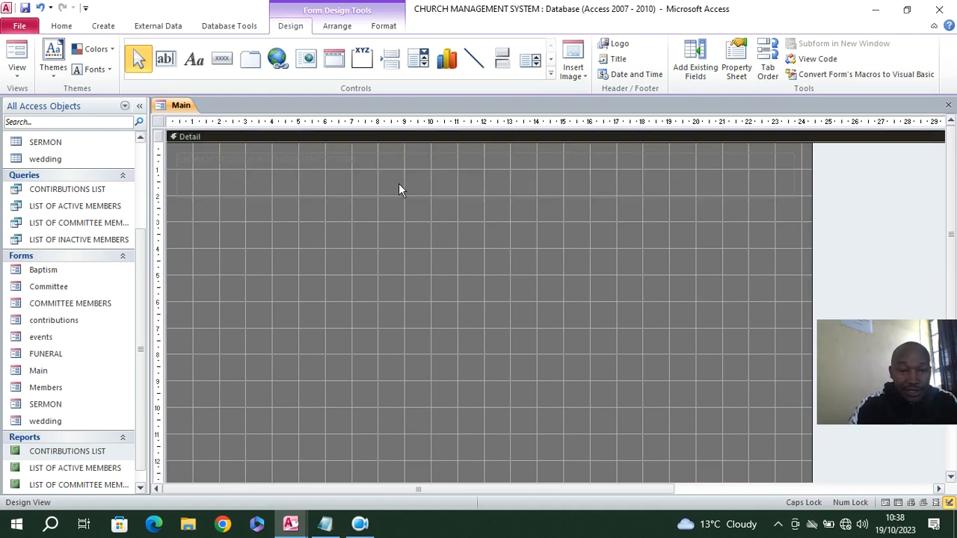
Format the title label as white, centred, bold text at font size 36
left_click(384, 26)
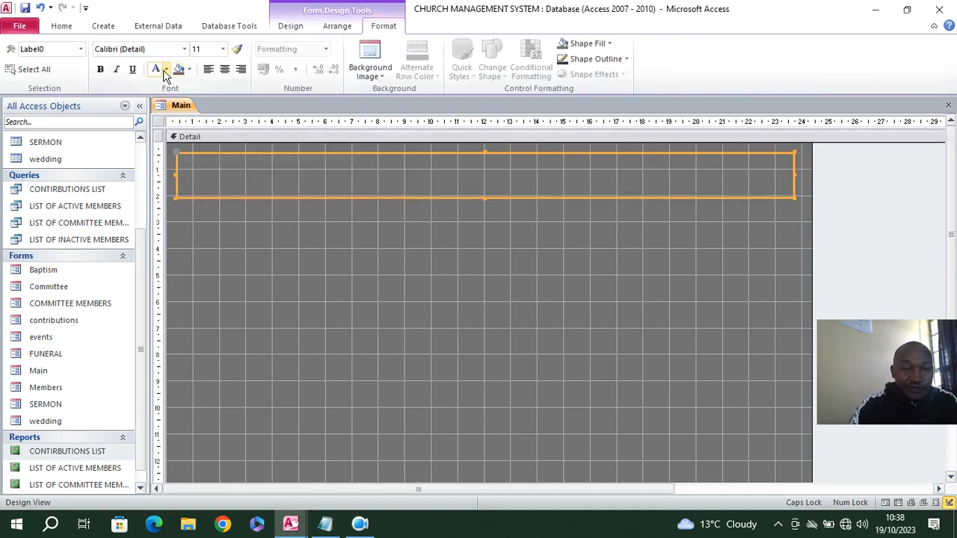
left_click(164, 71)
left_click(224, 68)
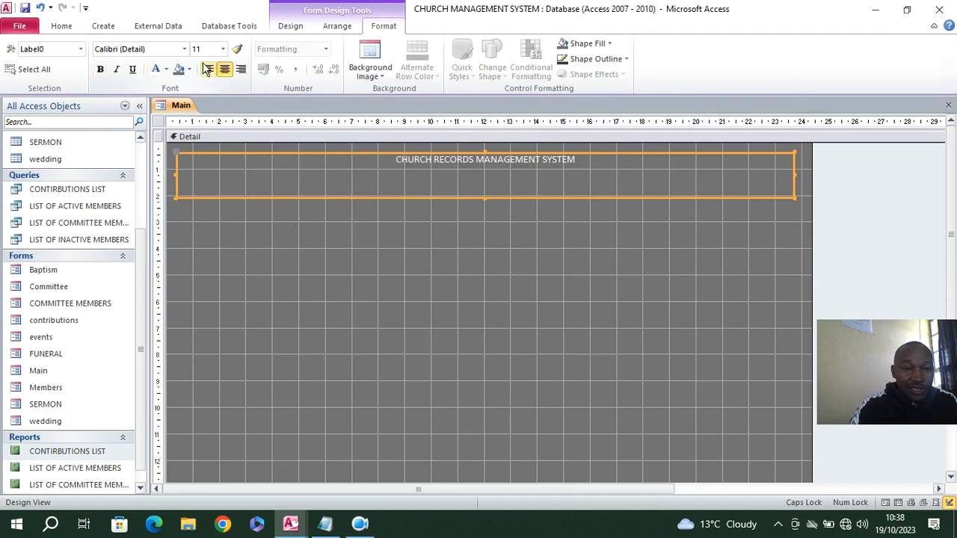
left_click(223, 48)
left_click(208, 230)
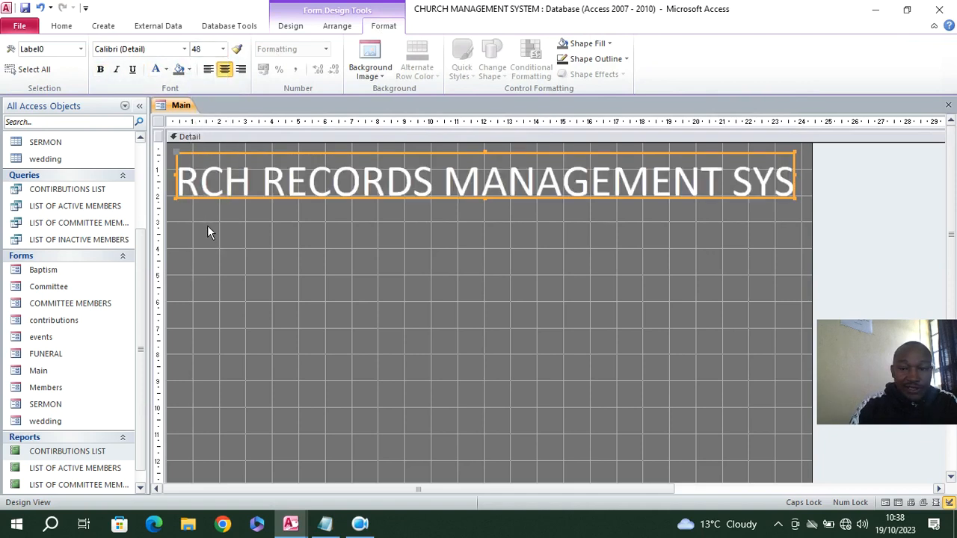
left_click(223, 49)
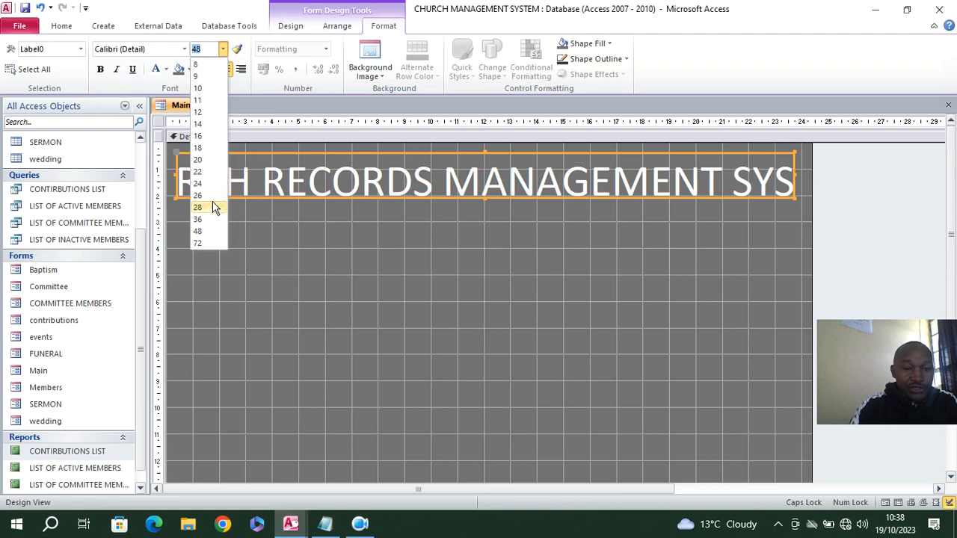
left_click(198, 219)
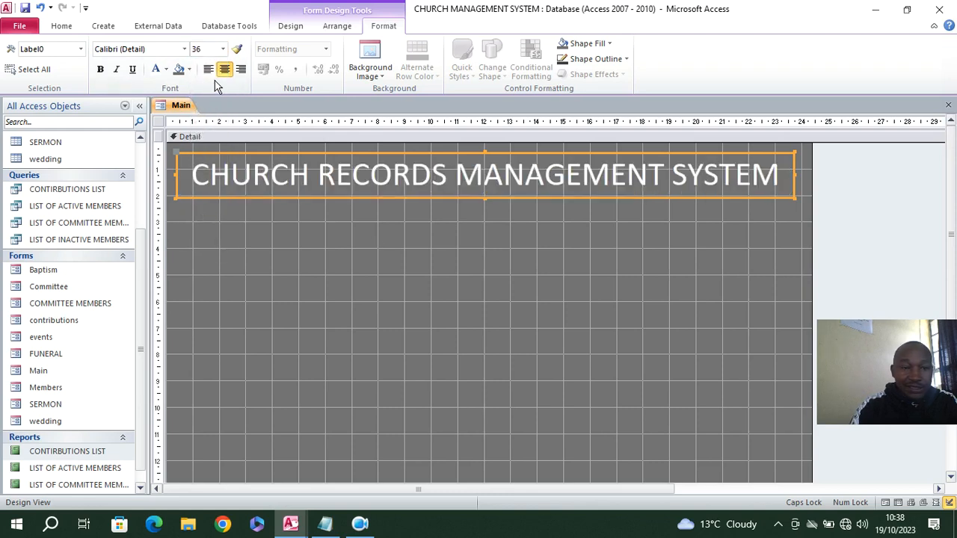
left_click(100, 70)
left_click(432, 301)
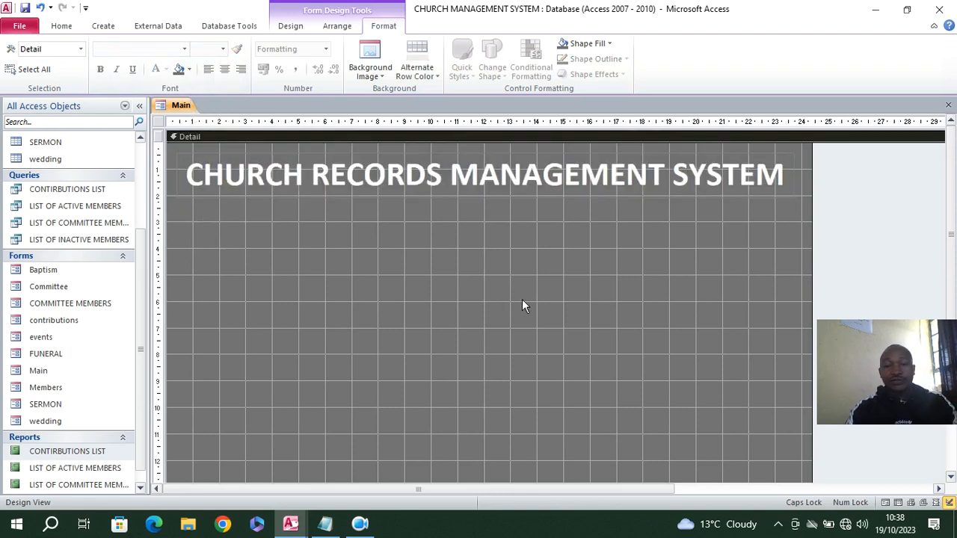
Preview the Main form in Form view and return to Design view
scroll(311, 176, "down", 1)
left_click(62, 26)
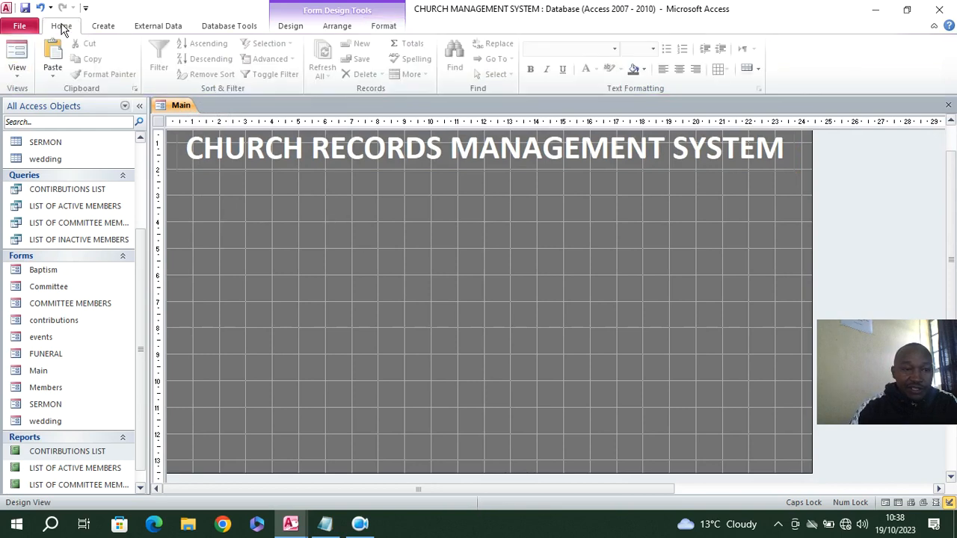
left_click(17, 54)
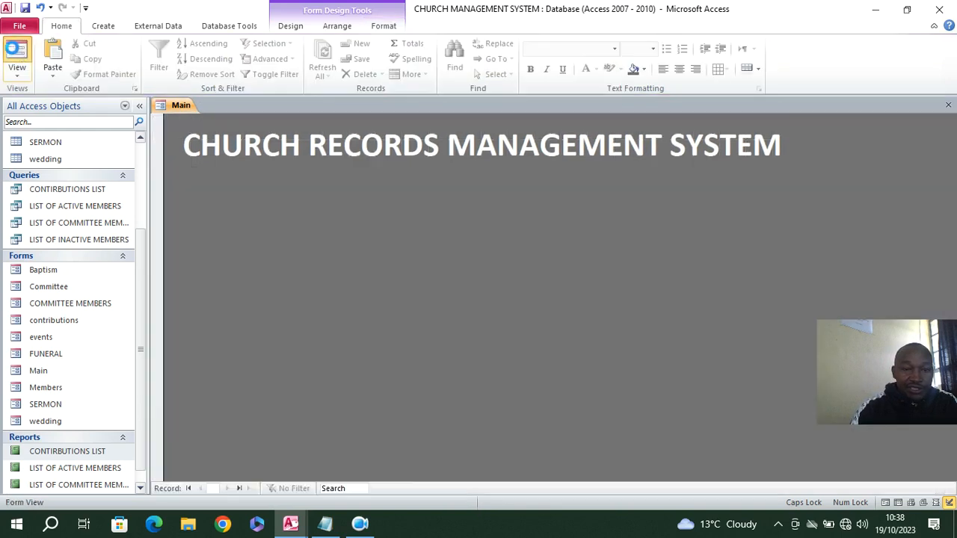
right_click(262, 202)
left_click(305, 239)
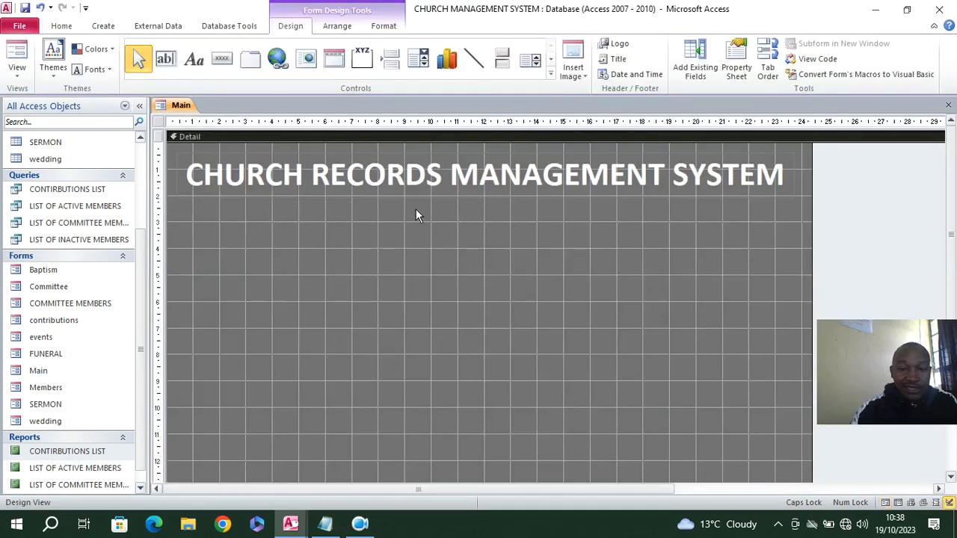
Widen the form to about 28 cm, shift the title label toward its right edge, and check the layout in Form view
left_click_drag(811, 191, 917, 191)
left_click_drag(623, 171, 737, 171)
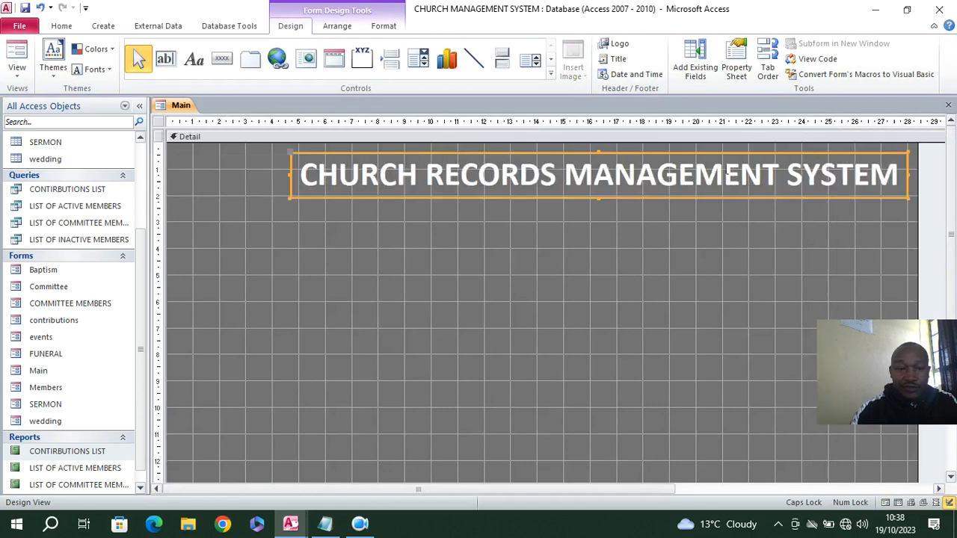
left_click(17, 54)
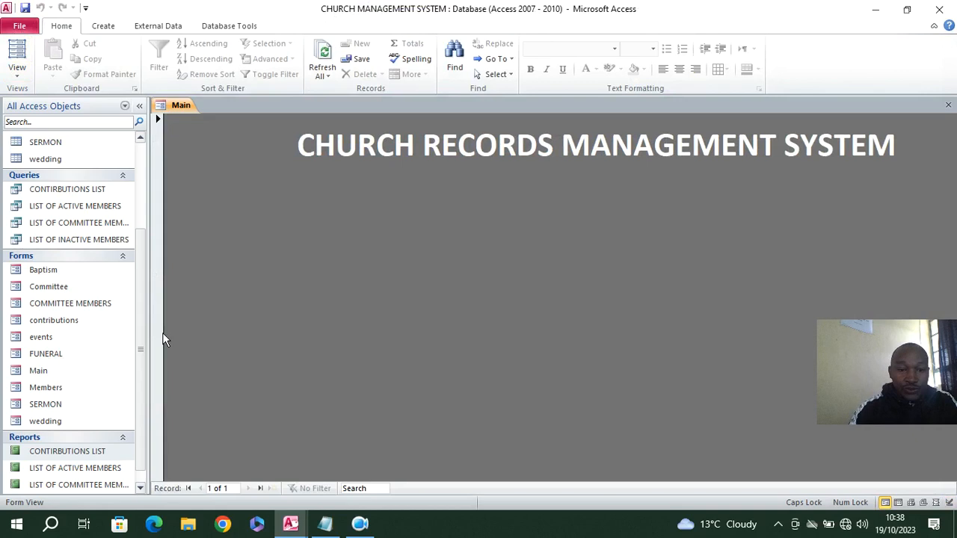
right_click(234, 222)
left_click(264, 262)
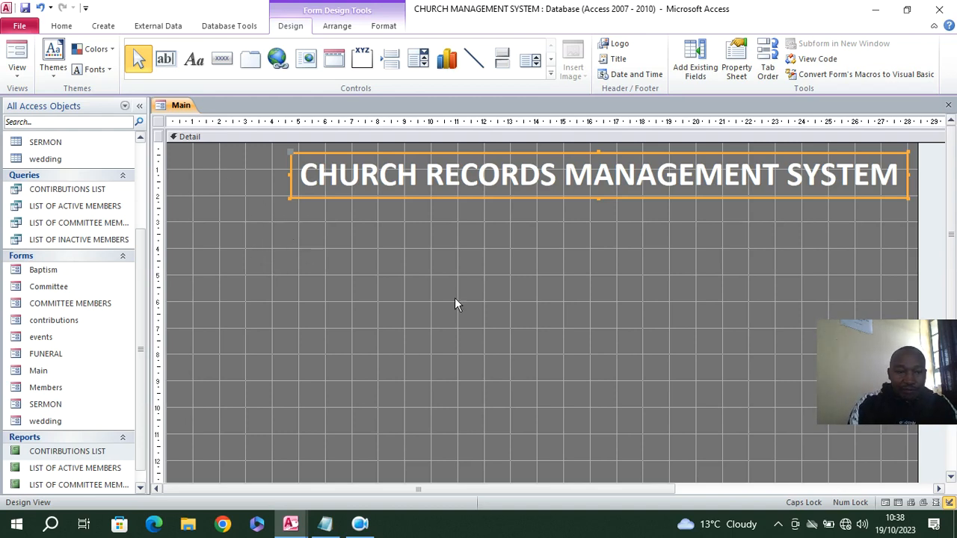
Draw a rectangle about 10.1 cm wide and 8.2 cm high on the left half of the form below the title
left_click(552, 75)
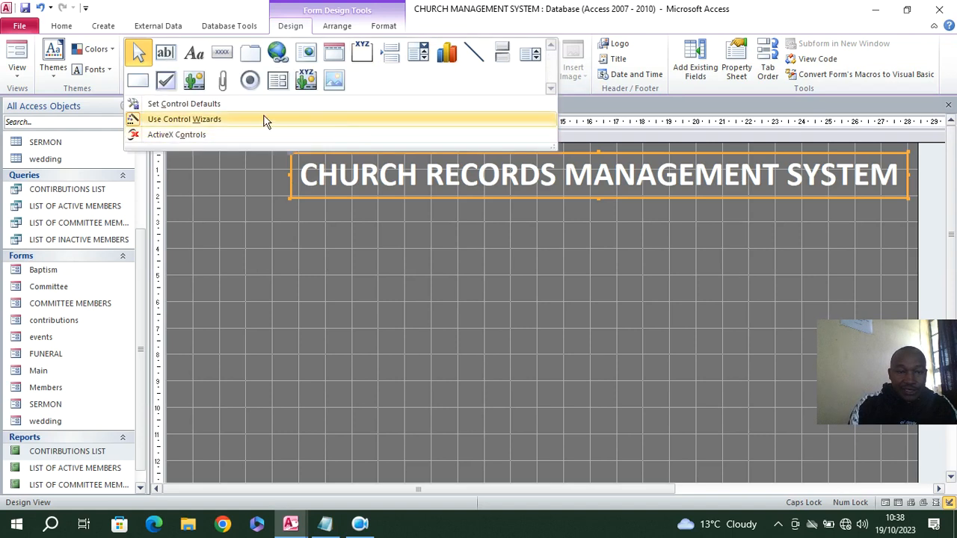
left_click(139, 81)
left_click_drag(234, 240, 500, 458)
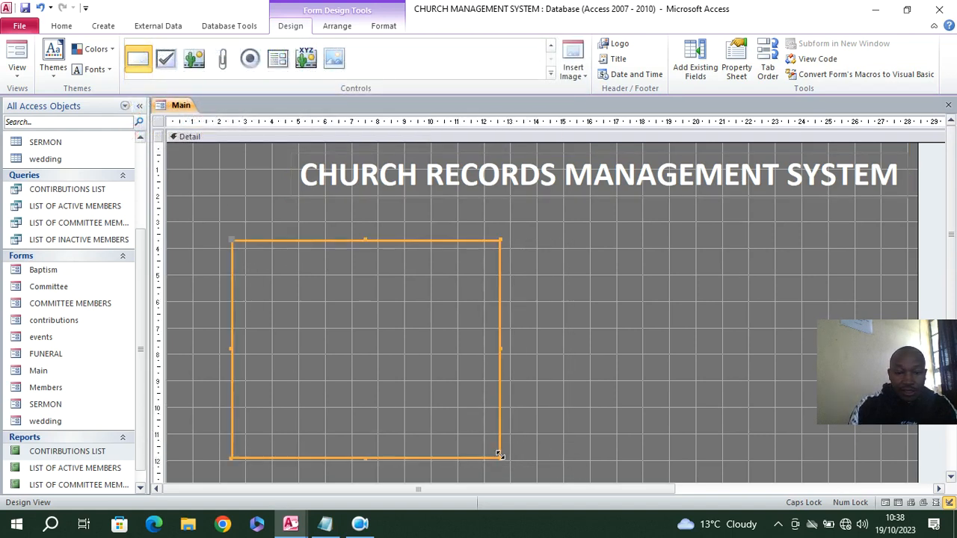
Set the rectangle's special effect to Sunken and close its properties
left_click(736, 66)
left_click(782, 129)
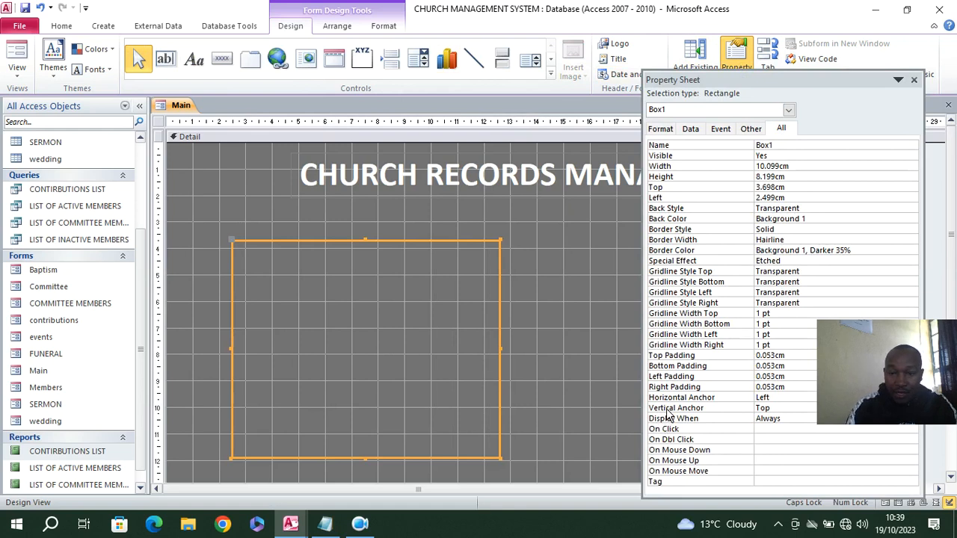
left_click(846, 262)
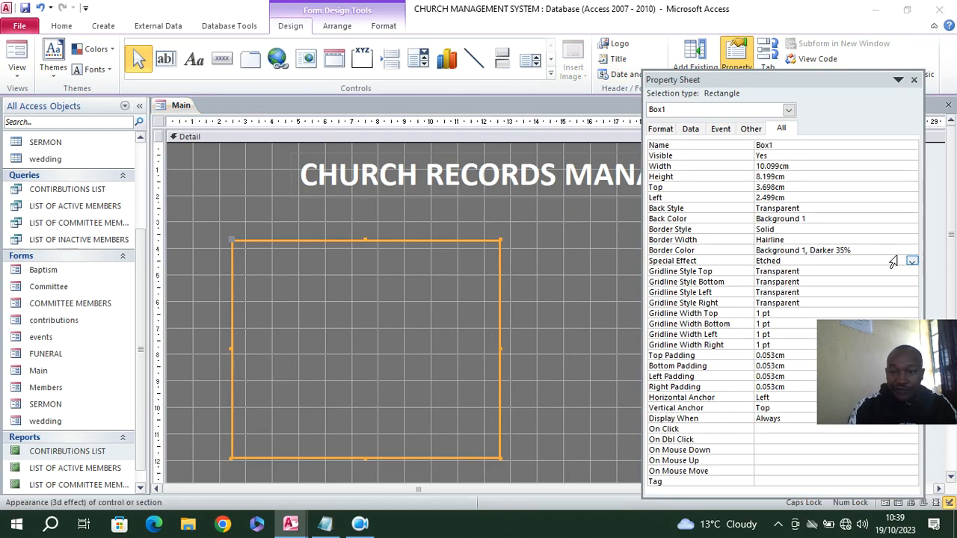
left_click(911, 261)
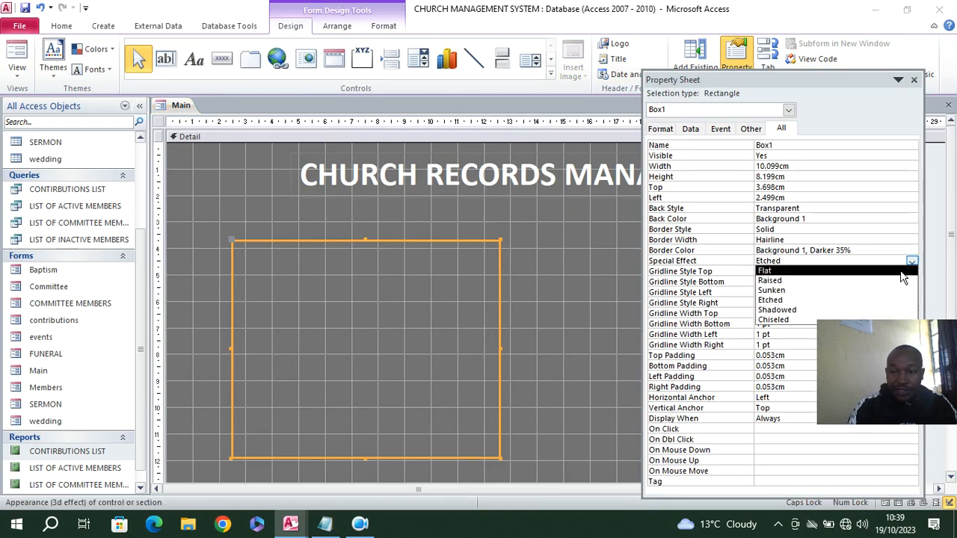
left_click(807, 292)
left_click(527, 299)
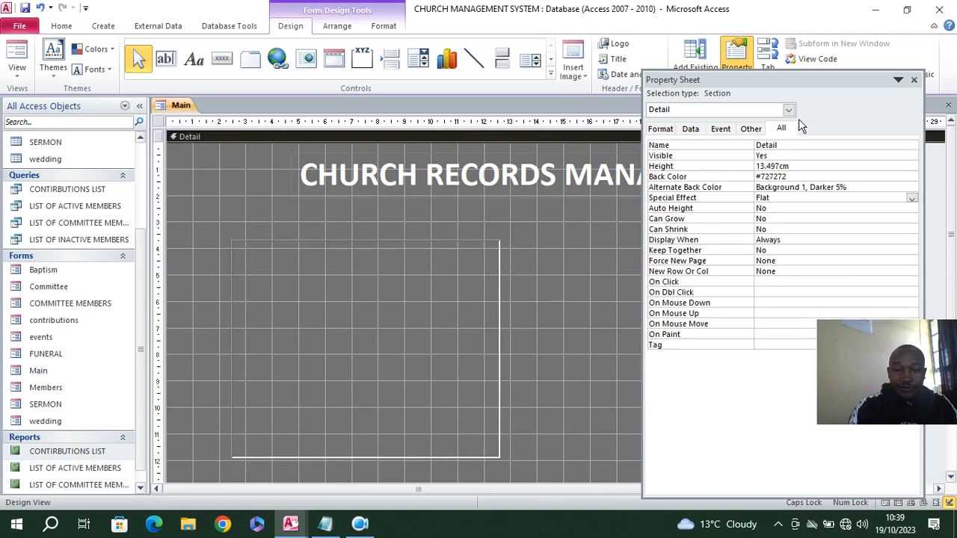
left_click(913, 80)
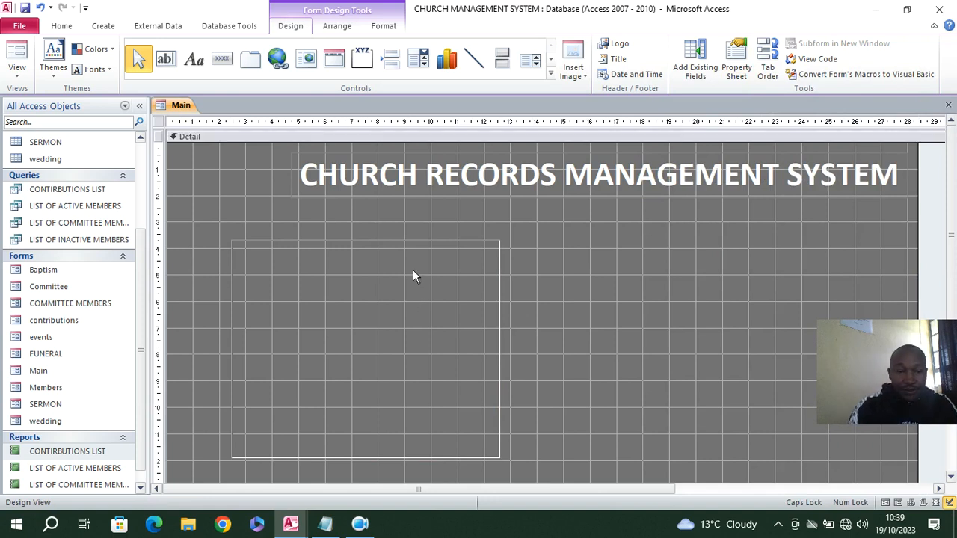
Duplicate the sunken rectangle onto the right half of the form, level with the original, and check the layout in Form view
left_click(501, 293)
key("ctrl+v")
left_click_drag(477, 472, 794, 245)
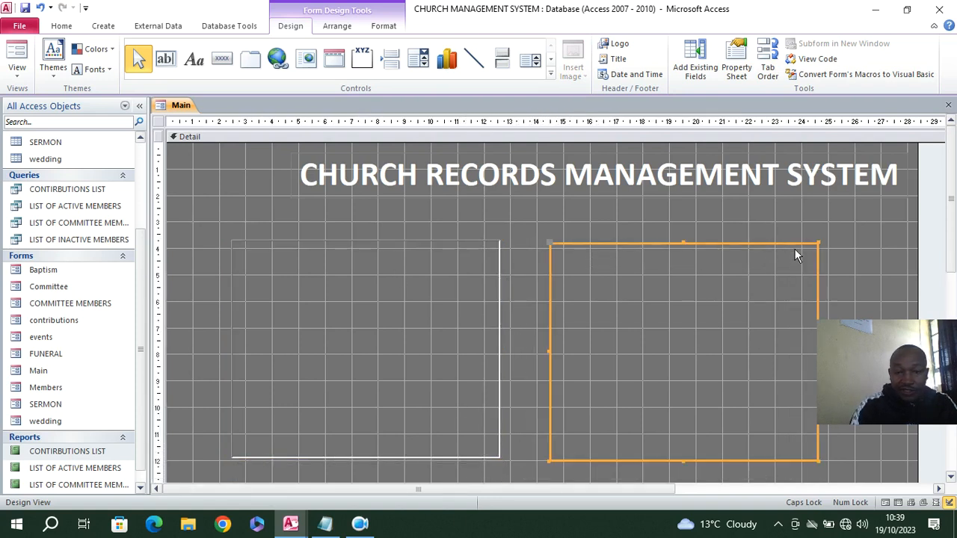
left_click(14, 61)
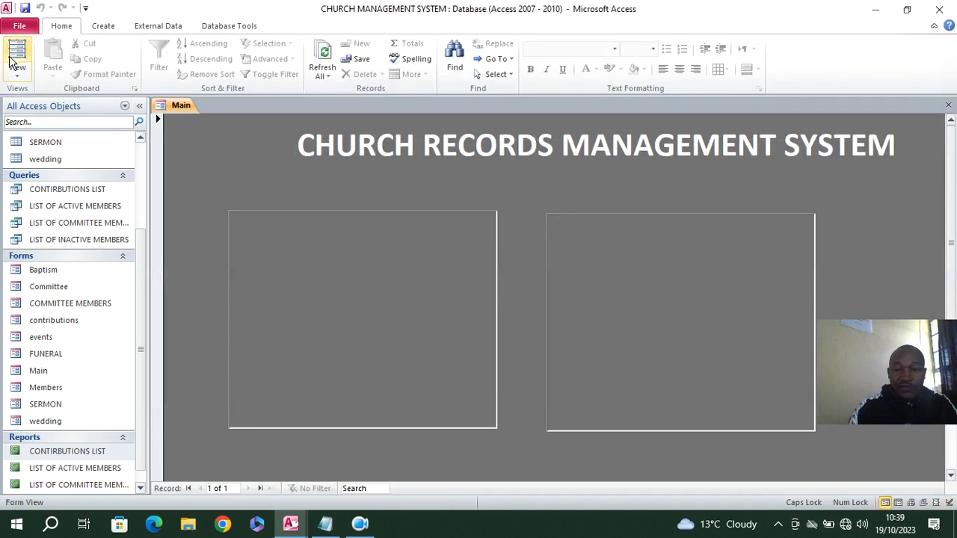
right_click(232, 155)
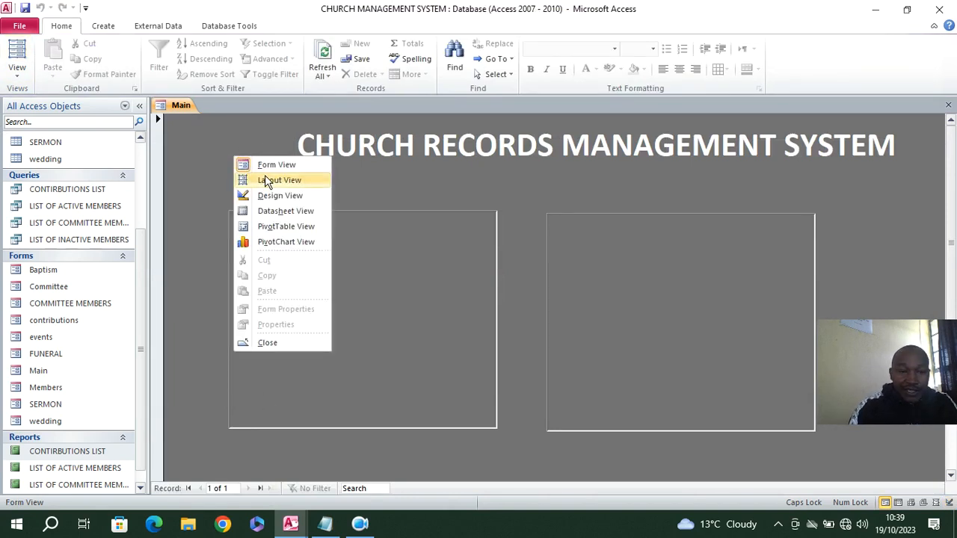
left_click(279, 196)
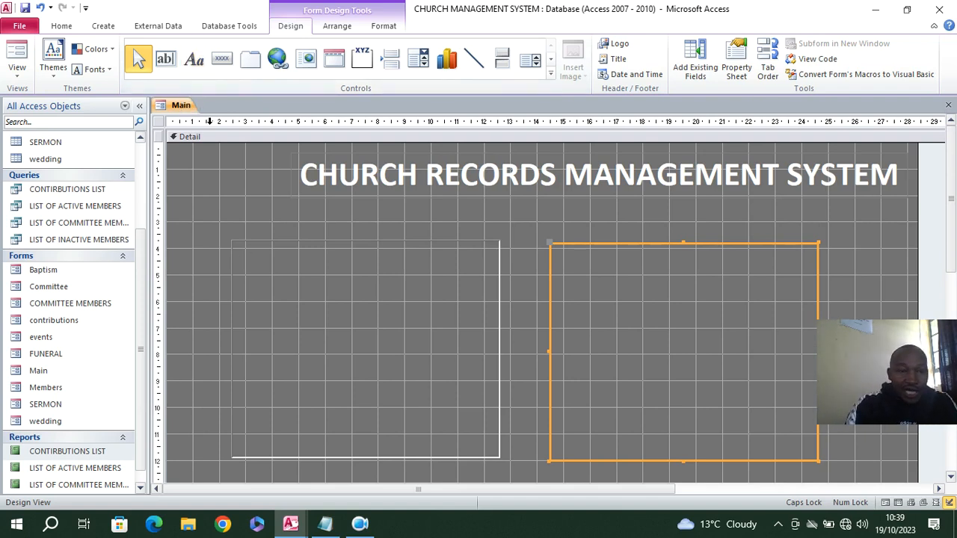
Draw a command button at the top of the left rectangle that opens the Members form showing all records
left_click(220, 60)
left_click_drag(251, 257, 458, 278)
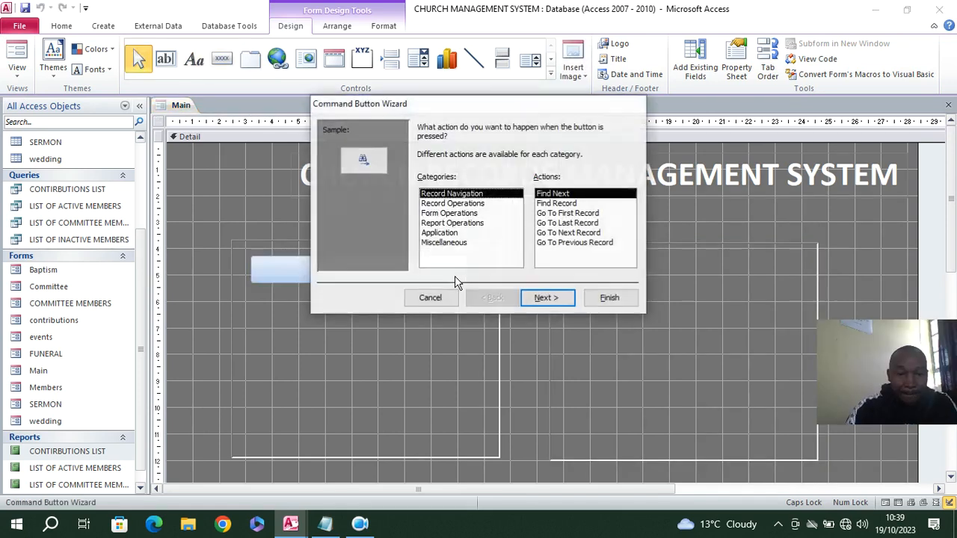
left_click(433, 214)
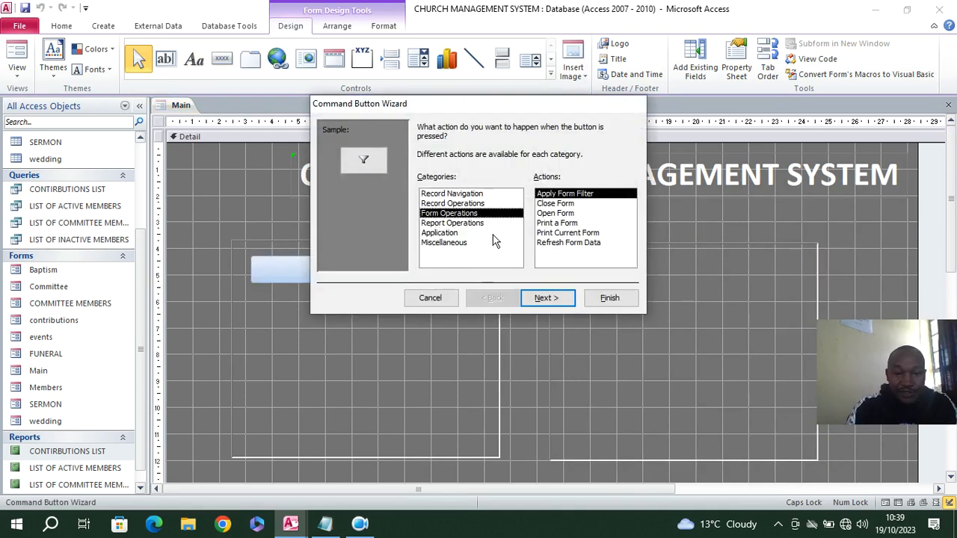
left_click(558, 215)
left_click(546, 298)
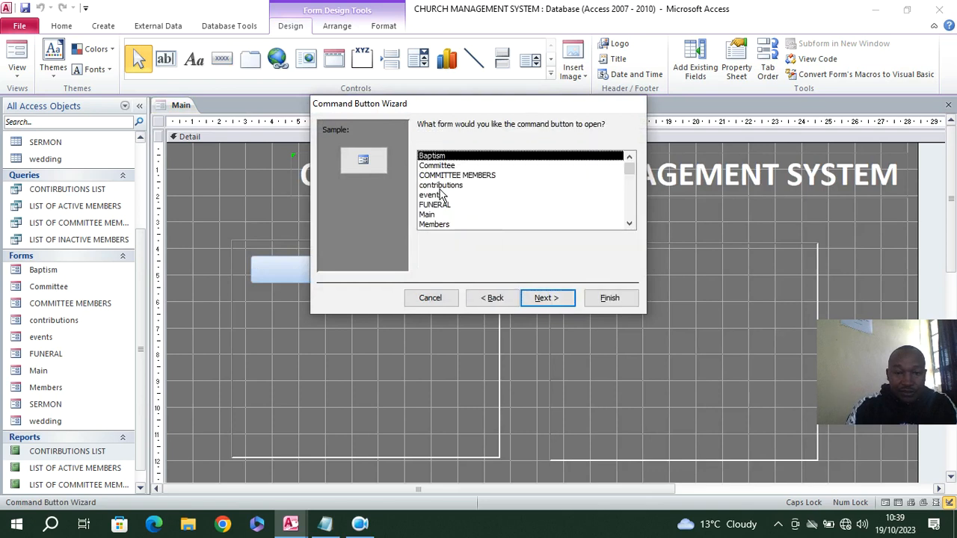
left_click(440, 227)
left_click(544, 298)
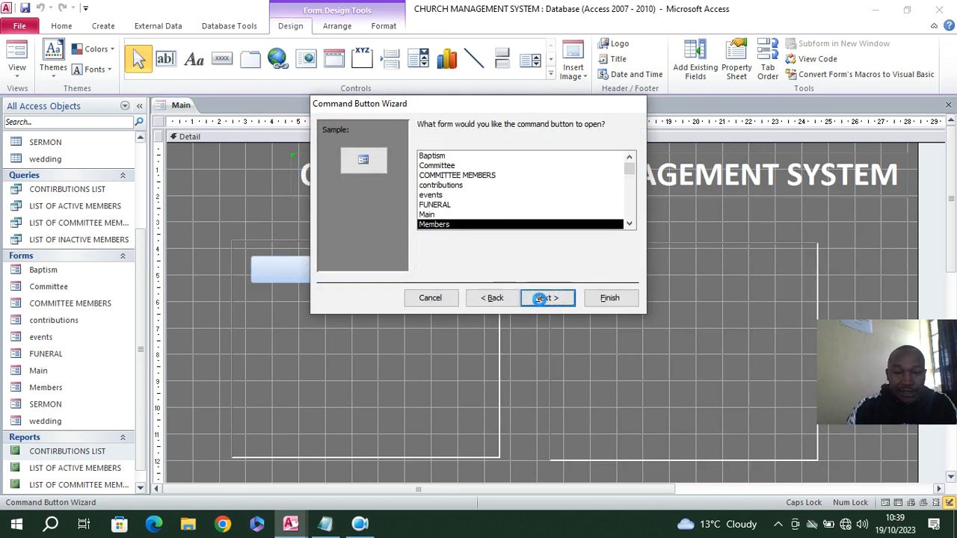
left_click(544, 298)
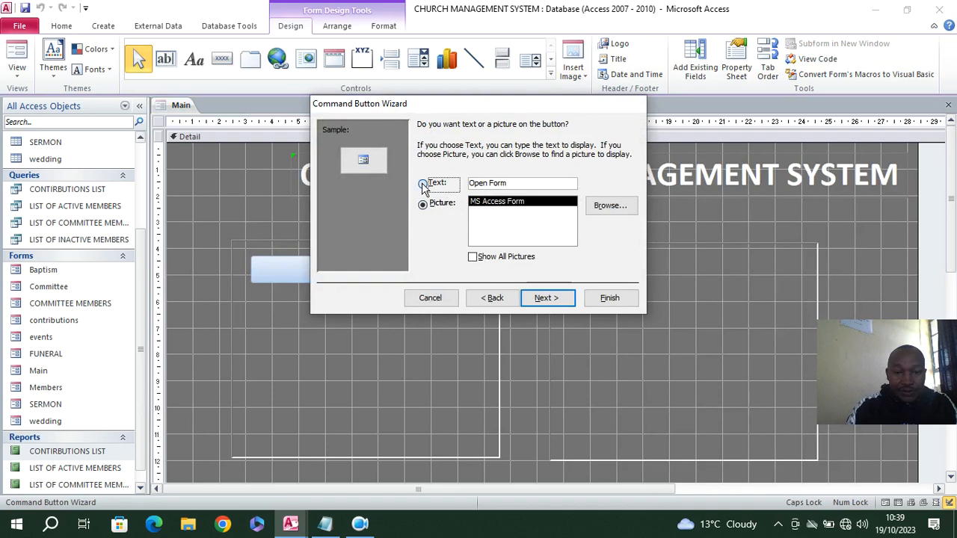
Give the new button the text caption MEMBERS CAPTURE and finish its wizard
left_click(423, 183)
key("Tab")
type("ME")
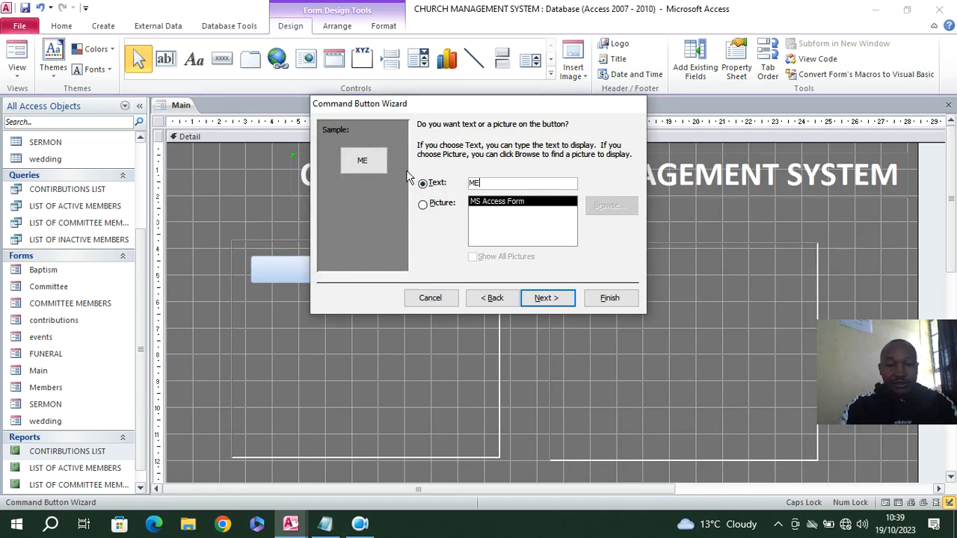
type("MBERS CAPTURE")
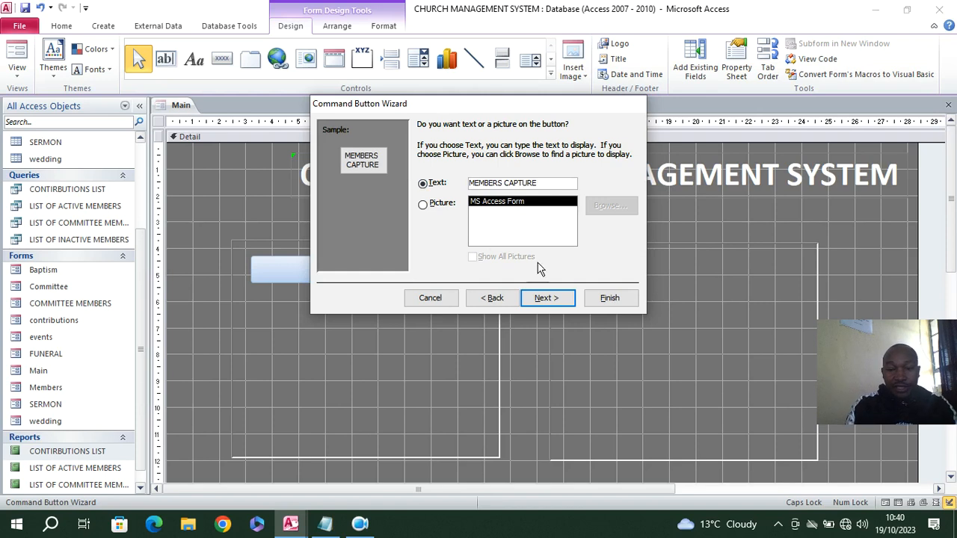
left_click(602, 300)
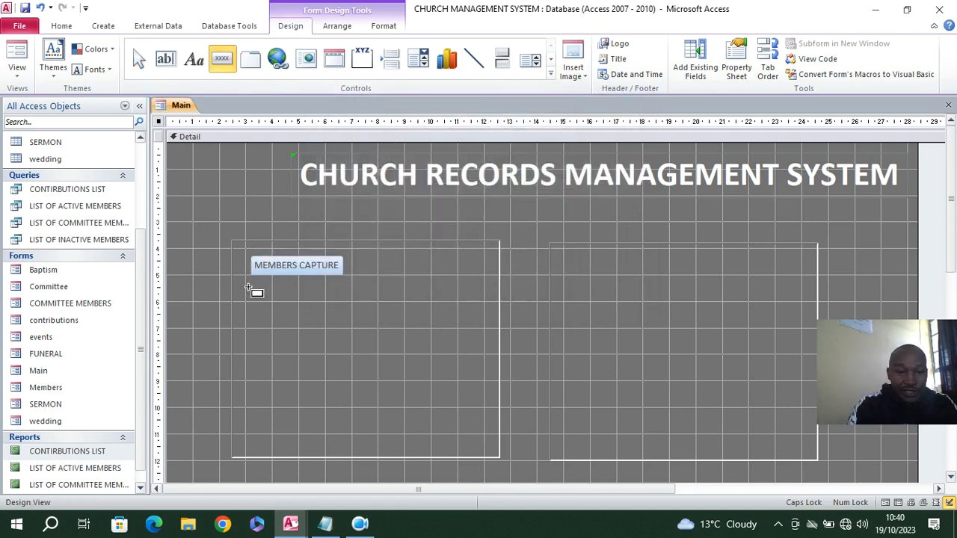
Draw a command button below MEMBERS CAPTURE that opens the Baptism form showing all records
mouse_move(247, 284)
left_mouse_down()
mouse_move(294, 304)
mouse_move(351, 305)
left_mouse_up()
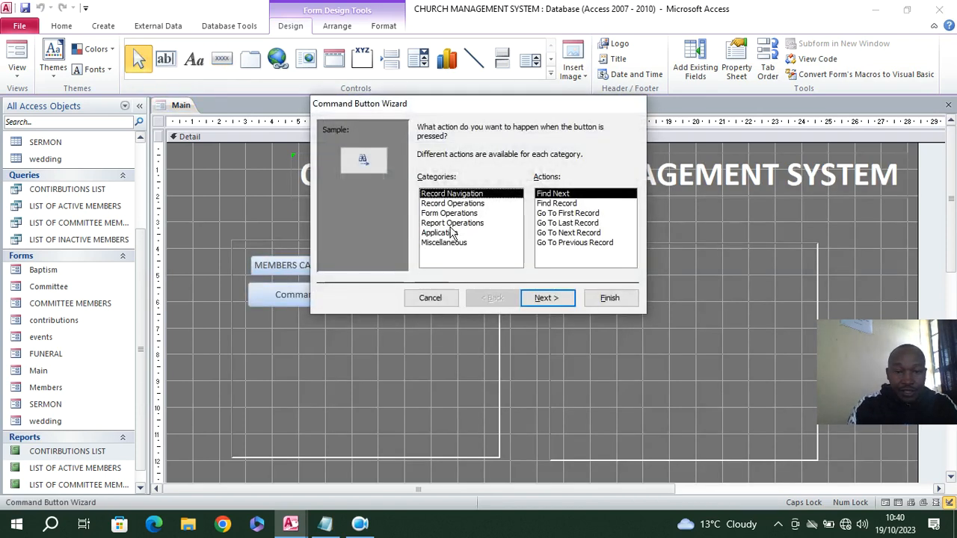
left_click(452, 214)
left_click(554, 214)
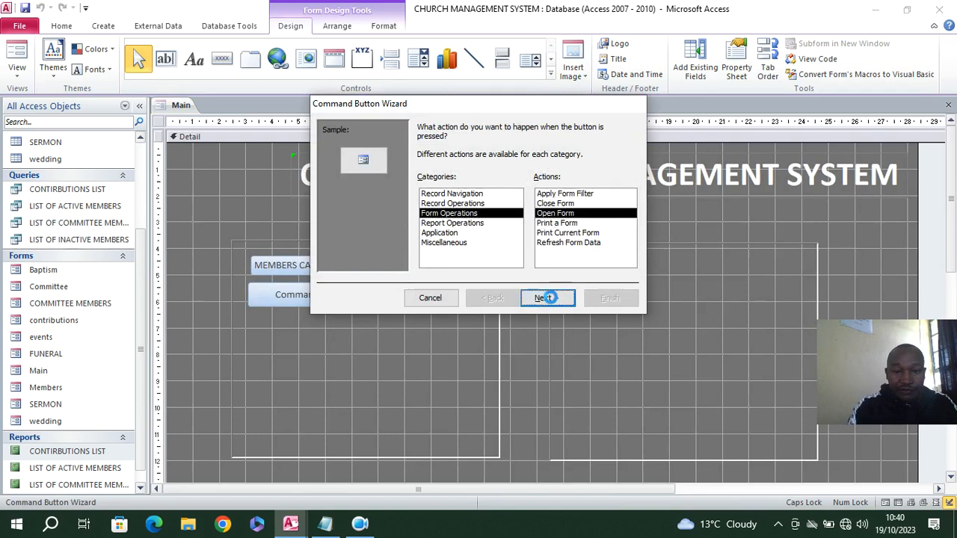
left_click(550, 298)
left_click(446, 166)
left_click(441, 157)
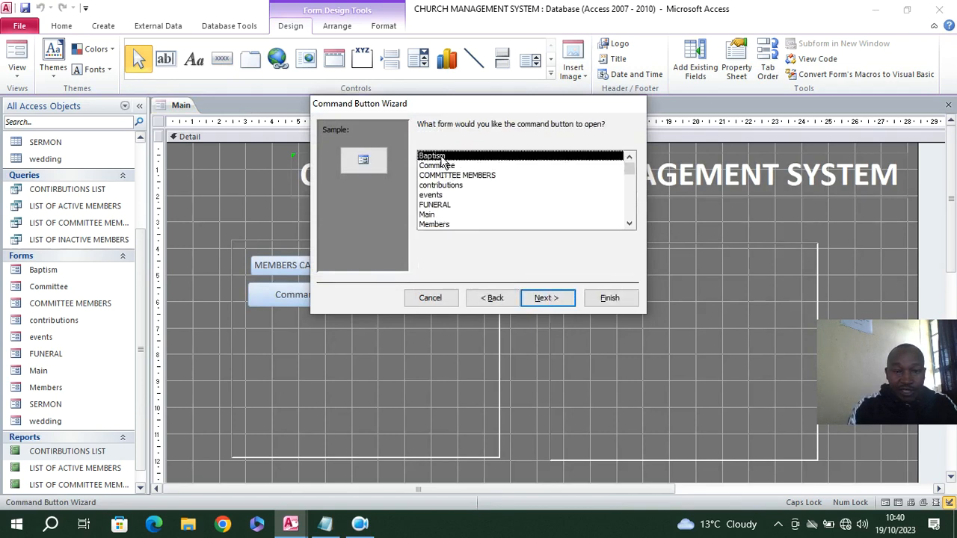
left_click(547, 298)
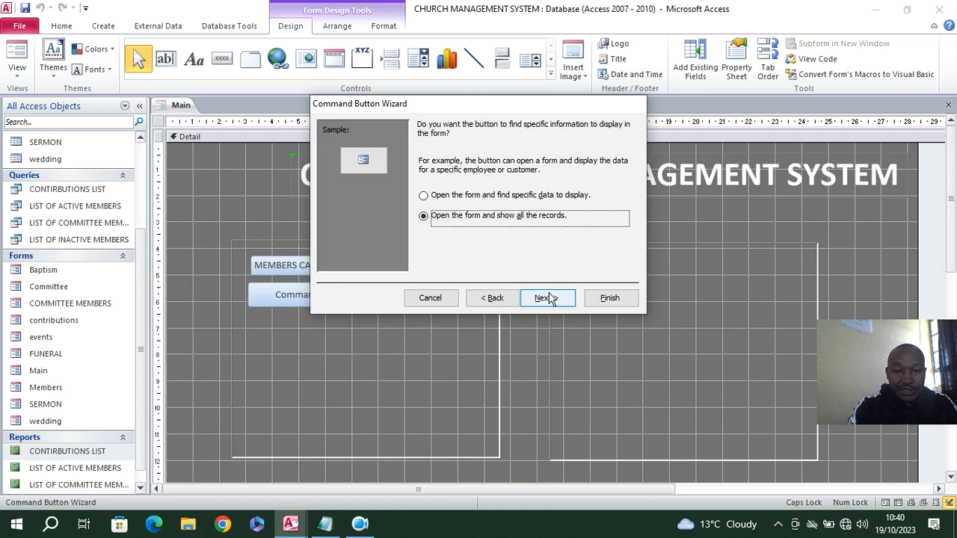
left_click(543, 298)
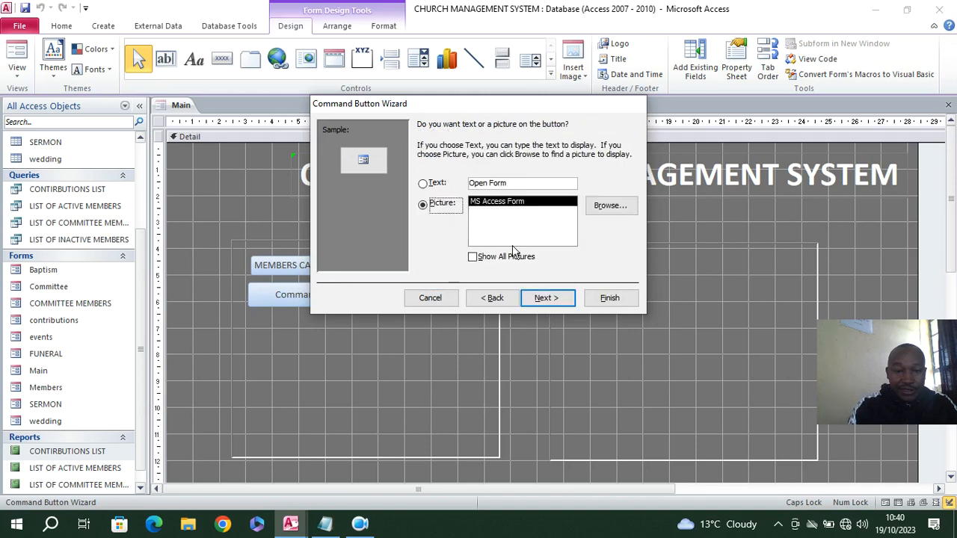
Caption the second button BAPTISM CAPTURE, keep its default name, and finish its wizard
left_click(518, 183)
type("BAPTISM")
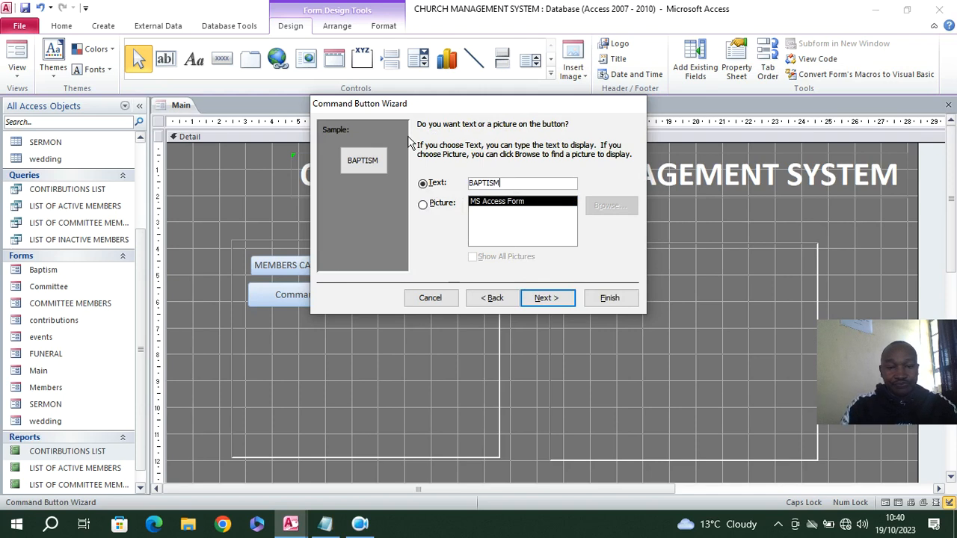
type(" CAPTURE")
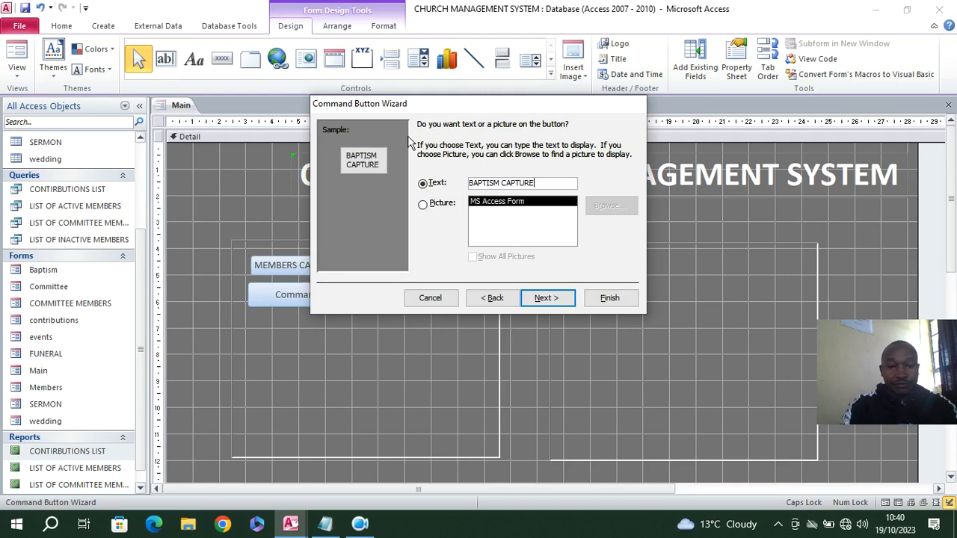
left_click(547, 297)
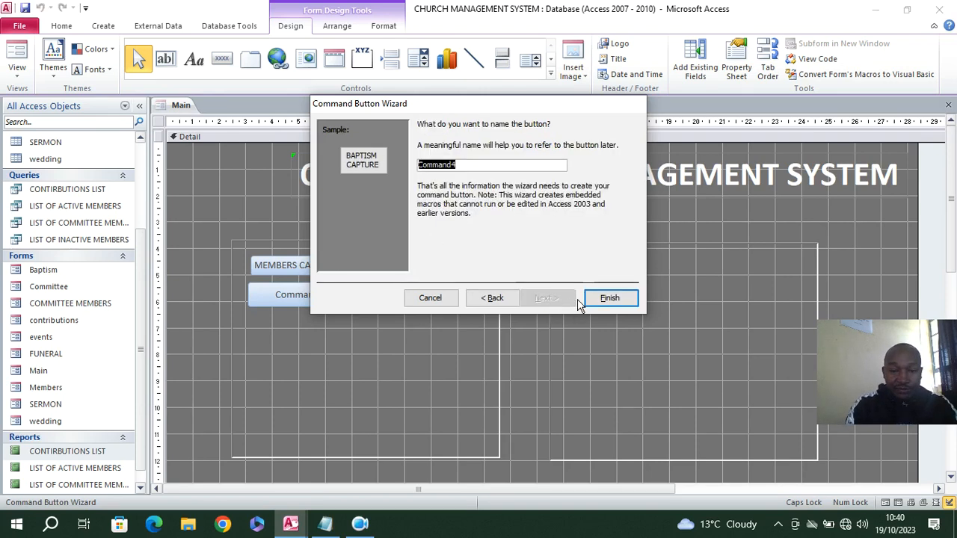
left_click(598, 297)
Draw a command button below BAPTISM CAPTURE that opens the Committee form showing all records
left_click(222, 60)
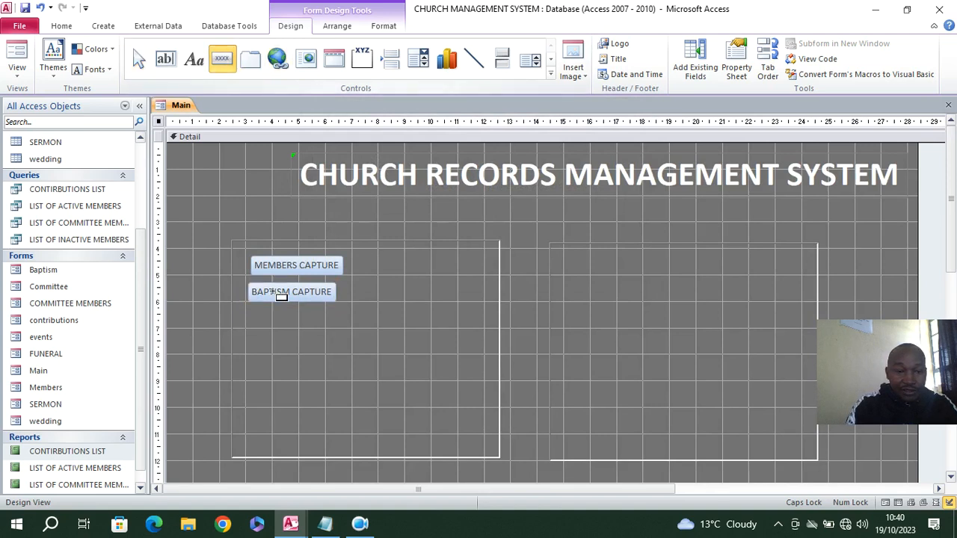
left_click_drag(251, 308, 353, 326)
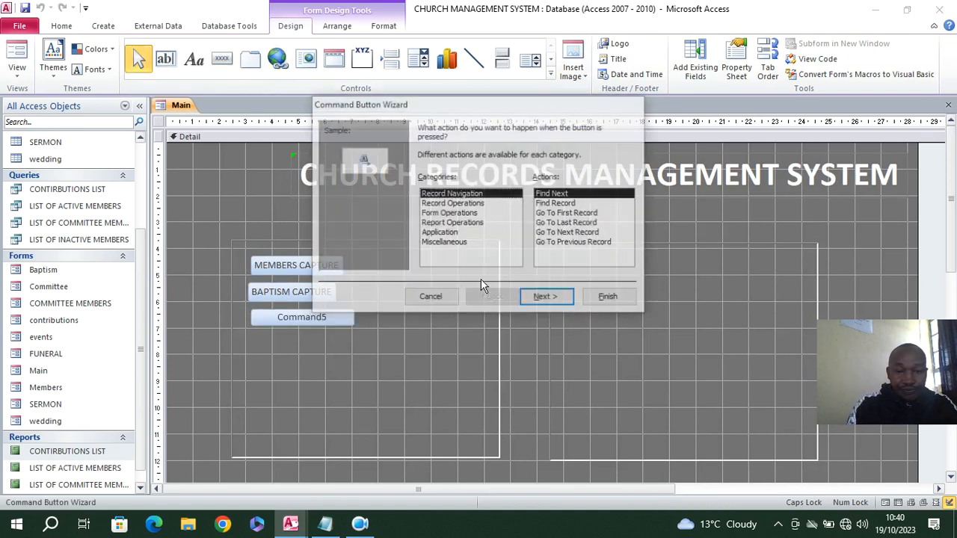
left_click(449, 214)
left_click(557, 214)
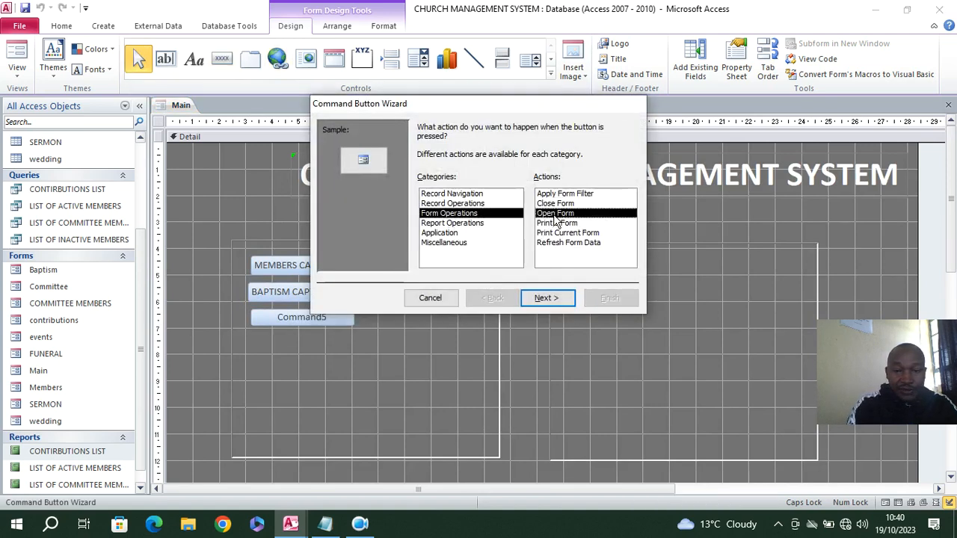
left_click(548, 298)
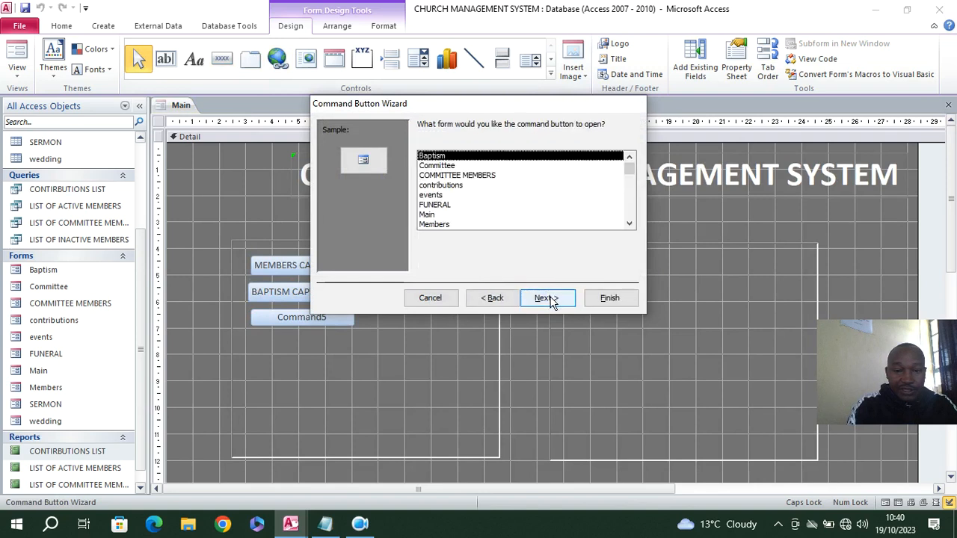
left_click(439, 167)
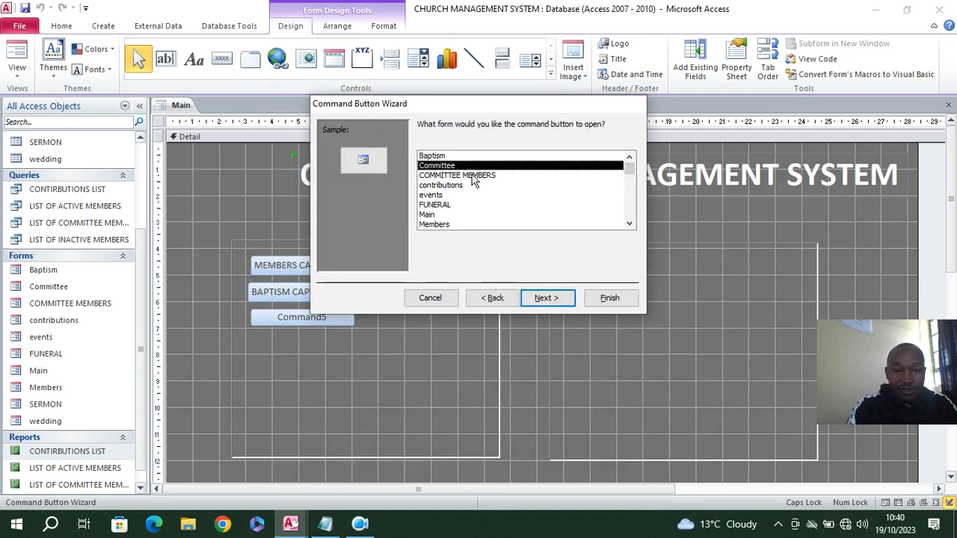
left_click(545, 297)
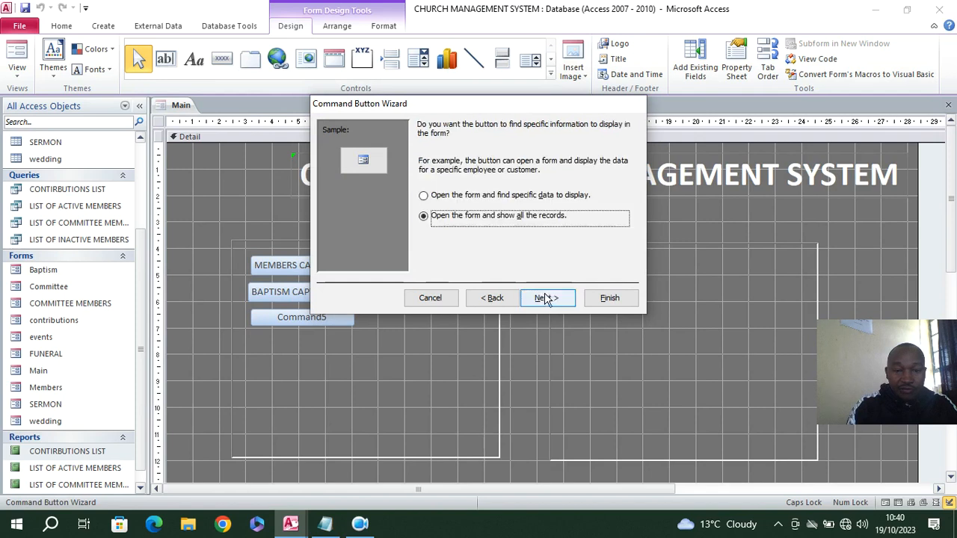
left_click(547, 298)
Give the third button the text caption COMMITTEE REGISTRATION, keep its default name, and finish its wizard
left_click(433, 183)
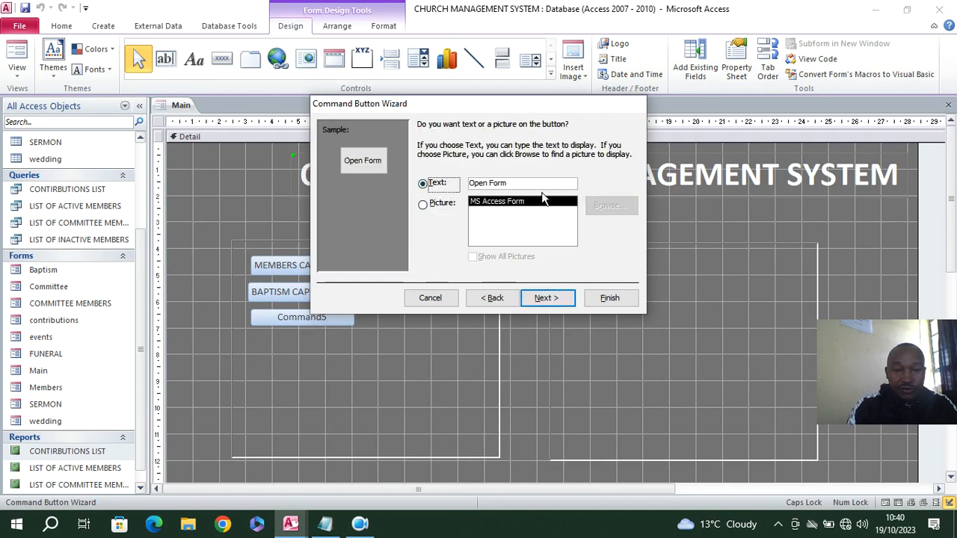
key("Tab")
type("COMMITTE")
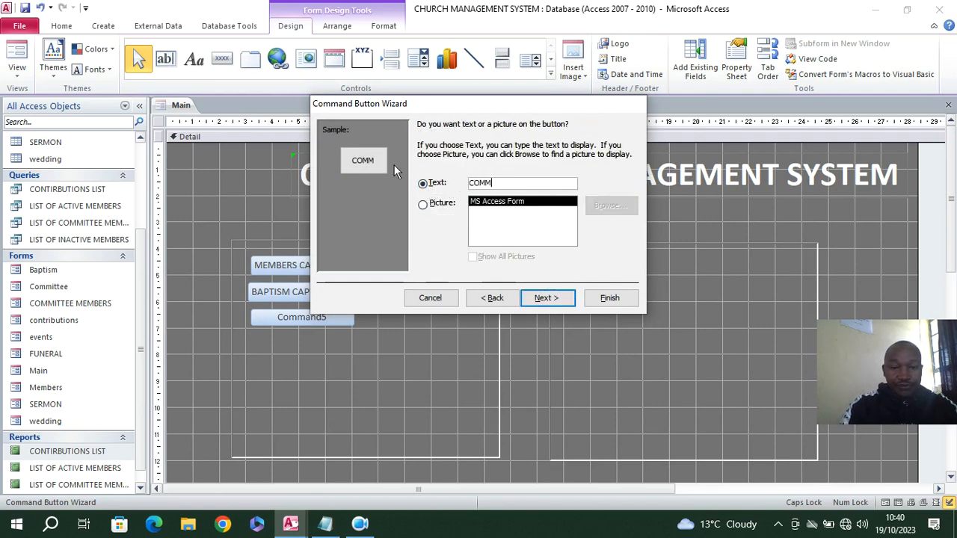
key("BackSpace")
key("BackSpace")
type("T")
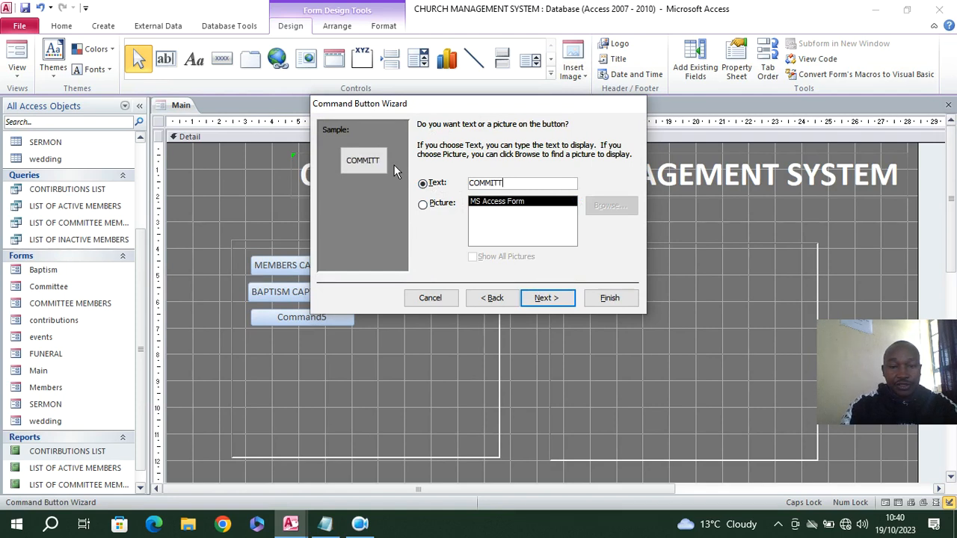
type("EE REGISTRATINO")
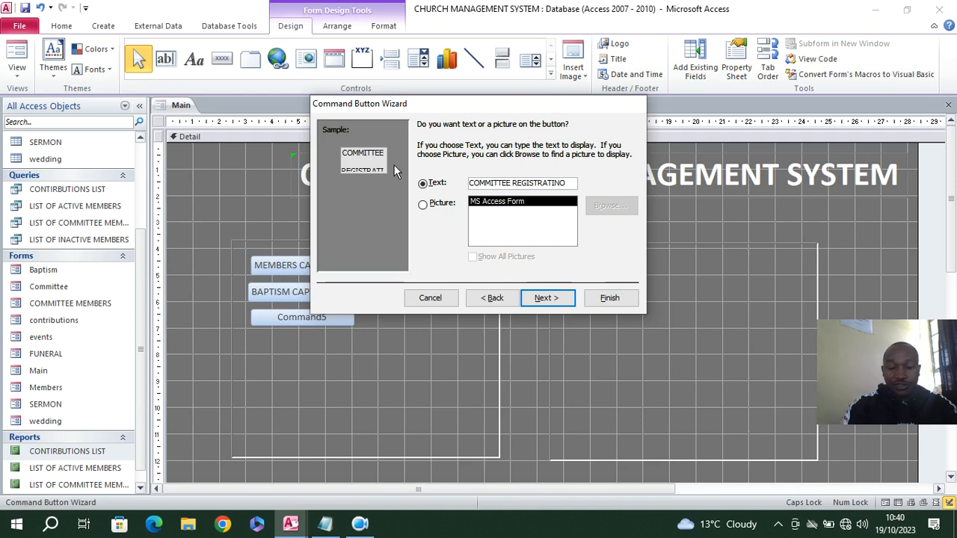
left_click(546, 298)
left_click(609, 298)
Draw a command button below COMMITTEE REGISTRATION that opens the COMMITTEE MEMBERS form showing all records
left_click(222, 59)
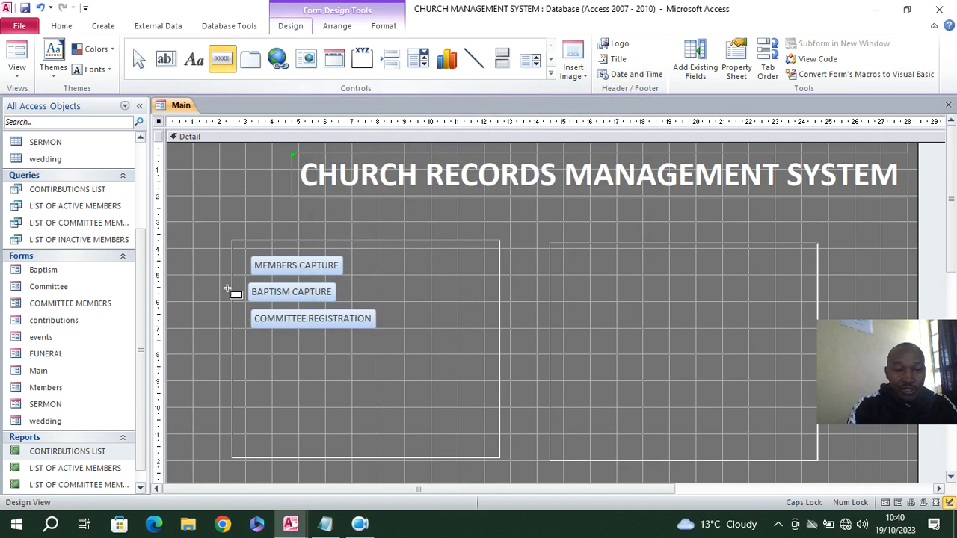
left_click_drag(253, 340, 376, 357)
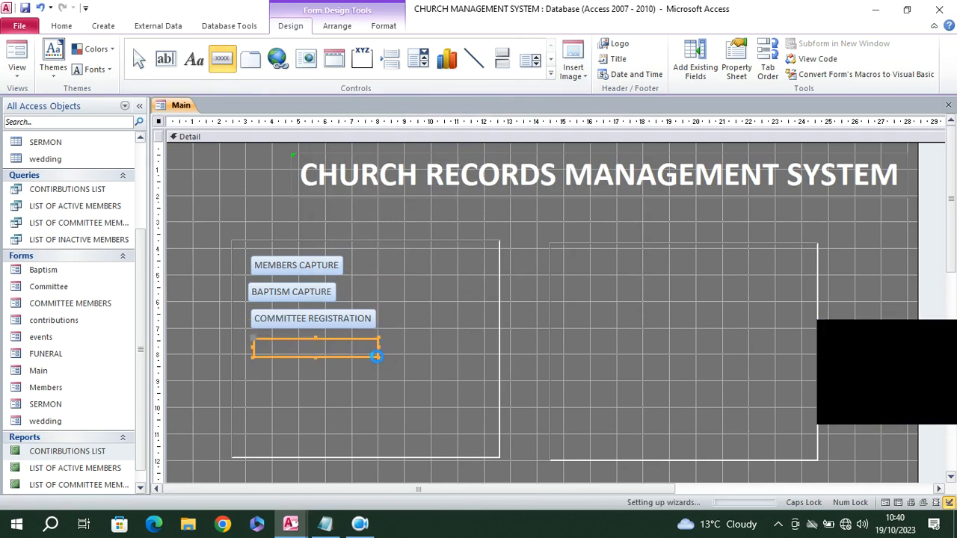
left_click(448, 214)
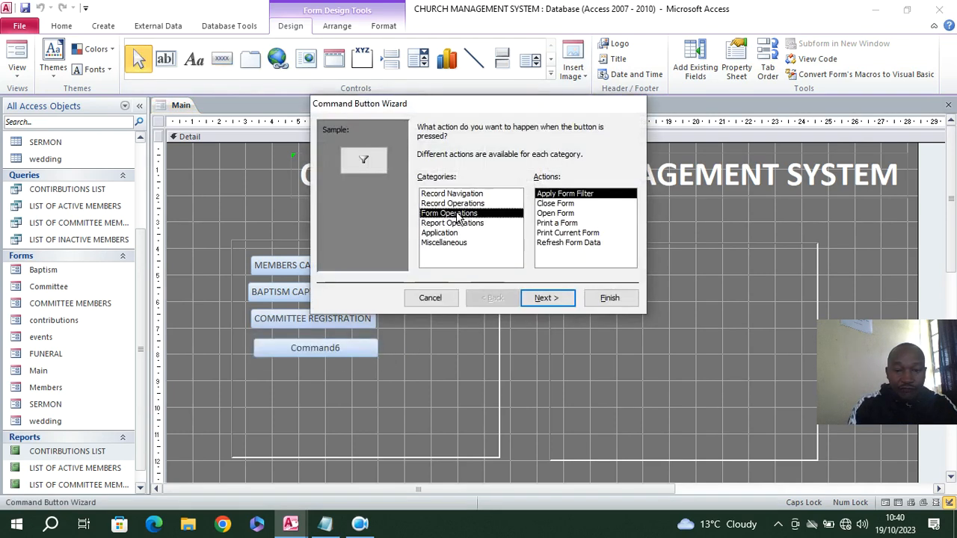
left_click(556, 213)
left_click(546, 298)
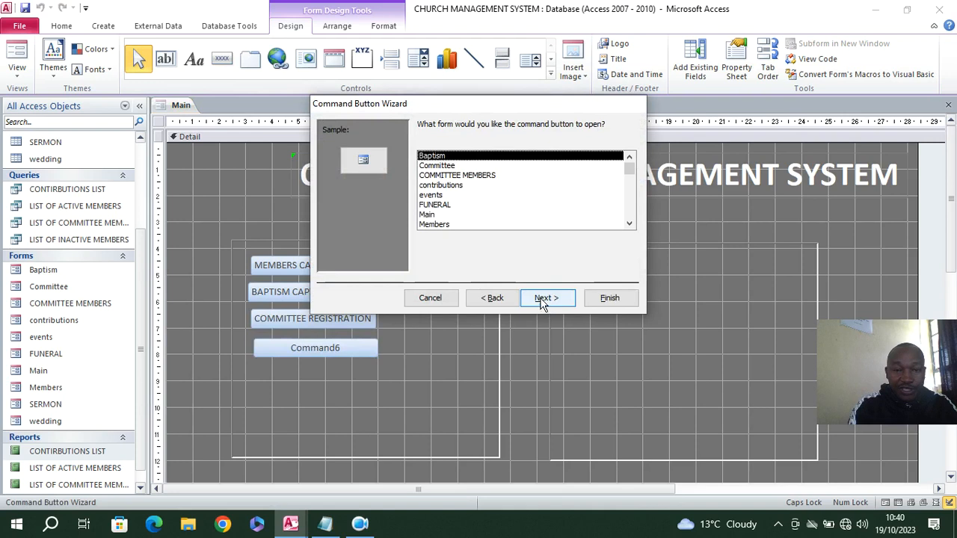
left_click(475, 175)
left_click(545, 298)
left_click(546, 298)
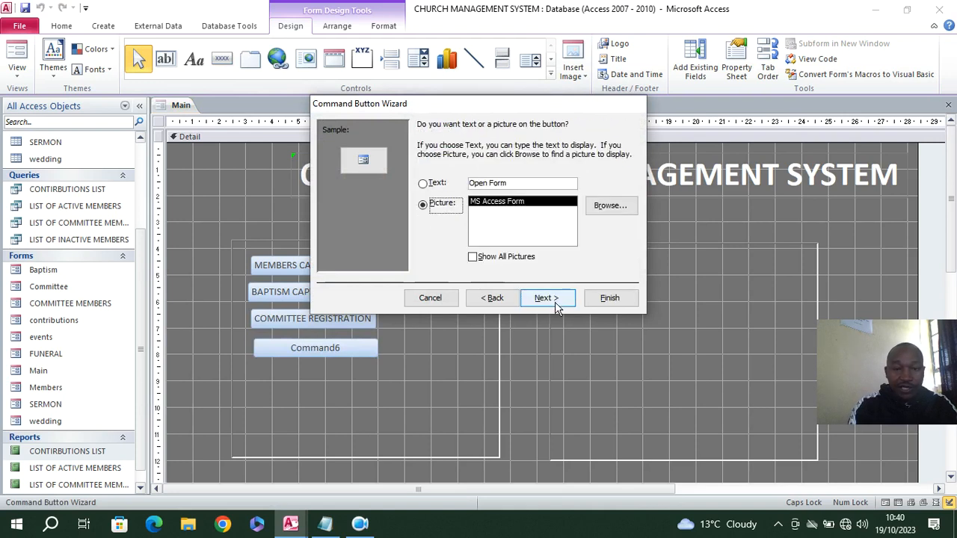
Give the fourth button the text caption COMMITTEE MEMBERS, keep its default name, and finish its wizard
left_click(532, 186)
type("CO")
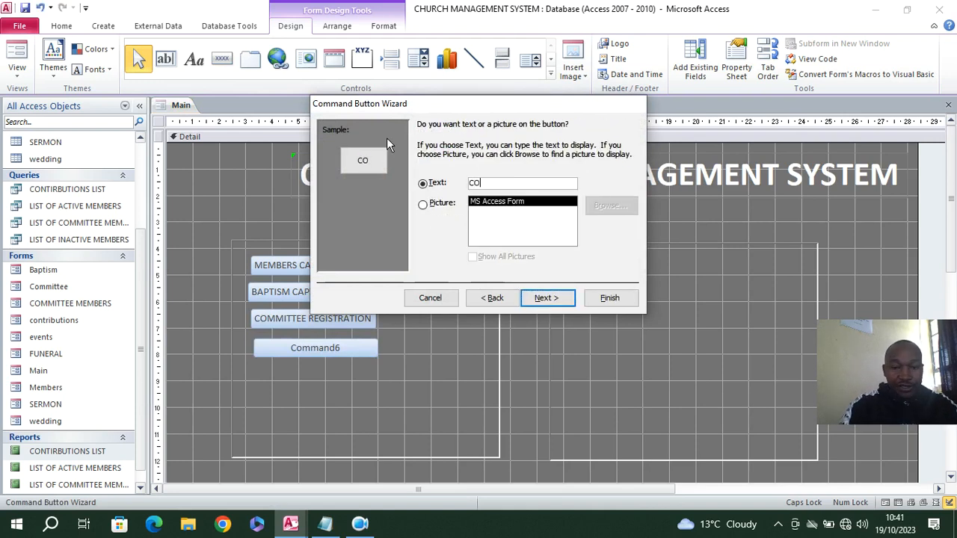
type("MMITTEE")
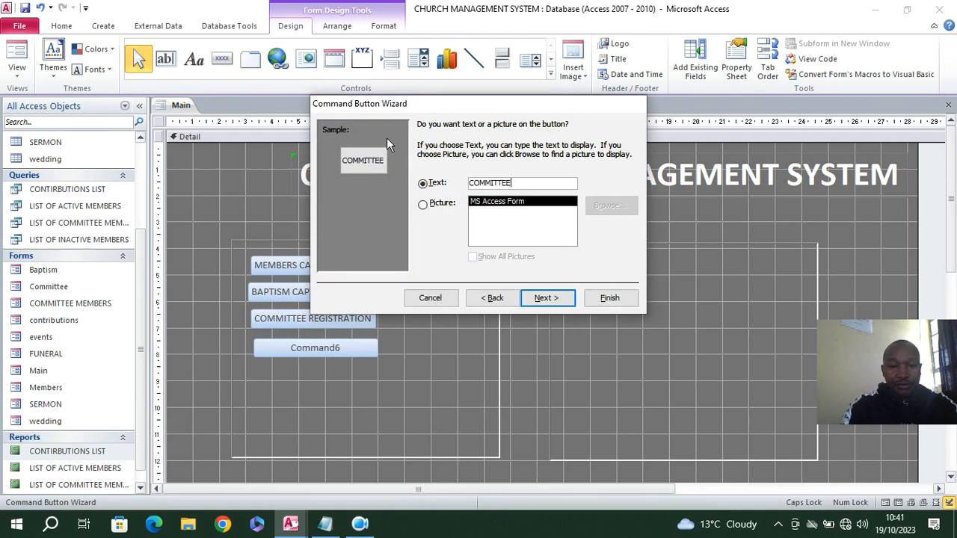
type(" MEMBERS")
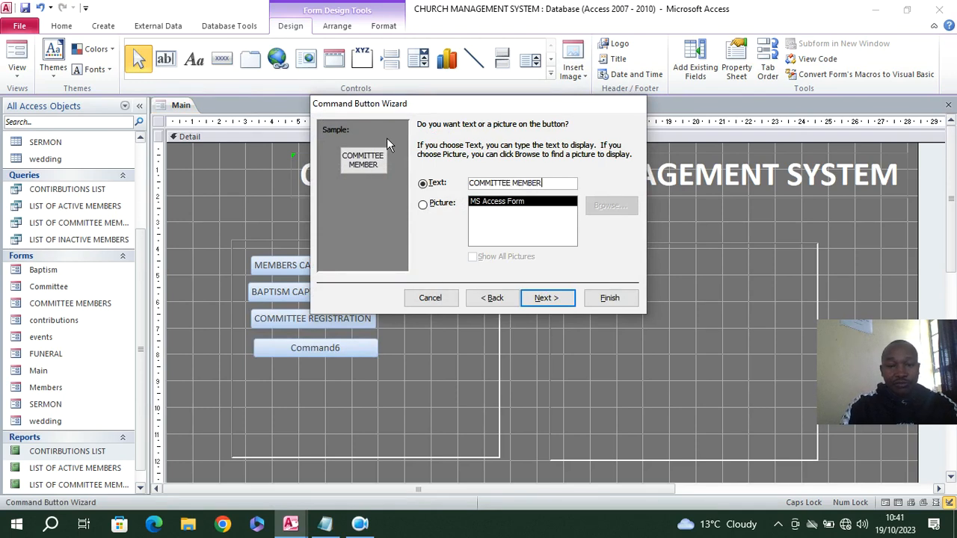
left_click(545, 298)
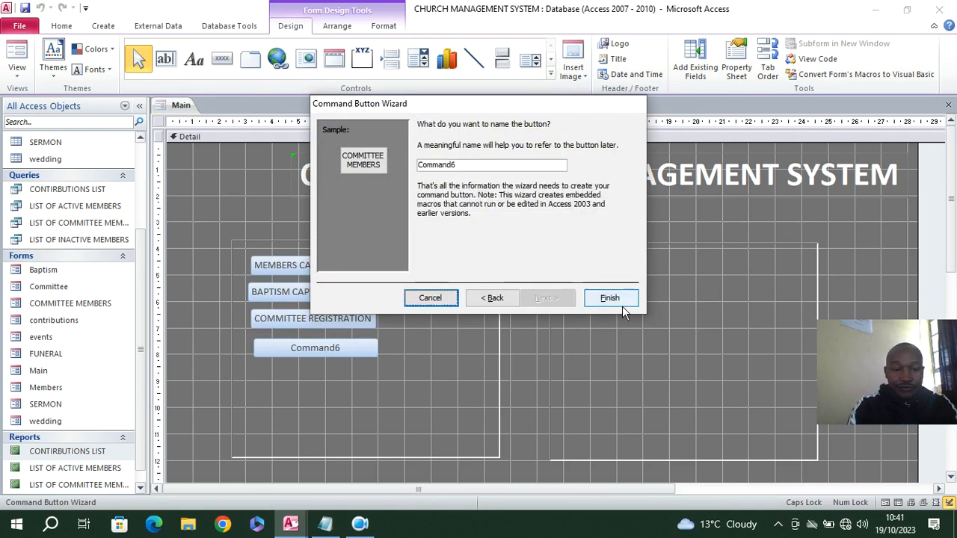
left_click(609, 298)
Draw a command button below COMMITTEE MEMBERS that opens the contributions form showing all records
left_click(222, 58)
left_click_drag(260, 370, 369, 395)
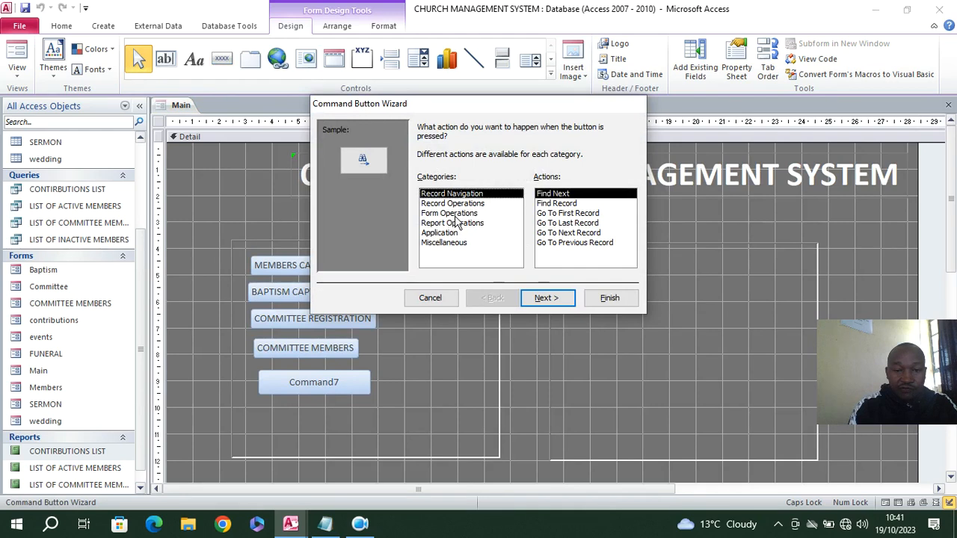
left_click(448, 213)
left_click(568, 213)
left_click(550, 298)
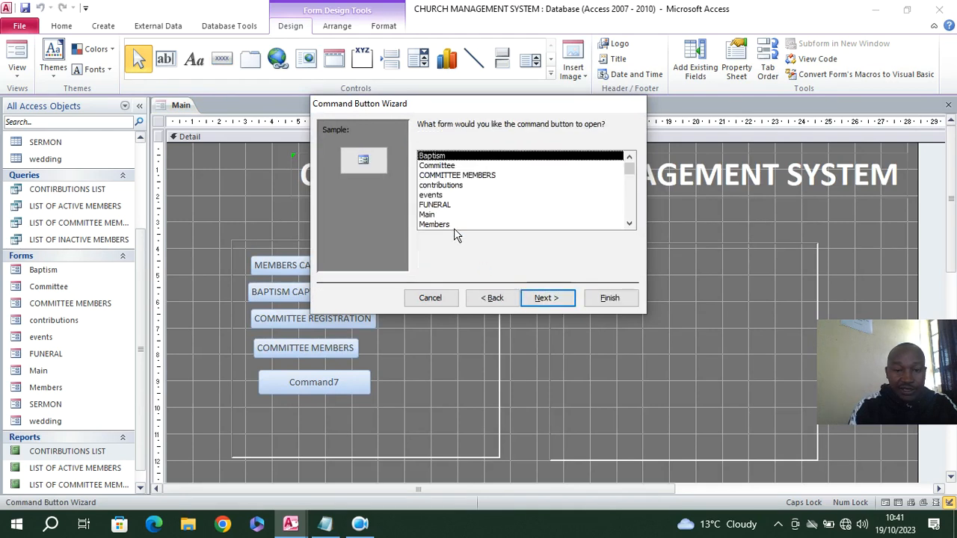
left_click(446, 186)
left_click(550, 298)
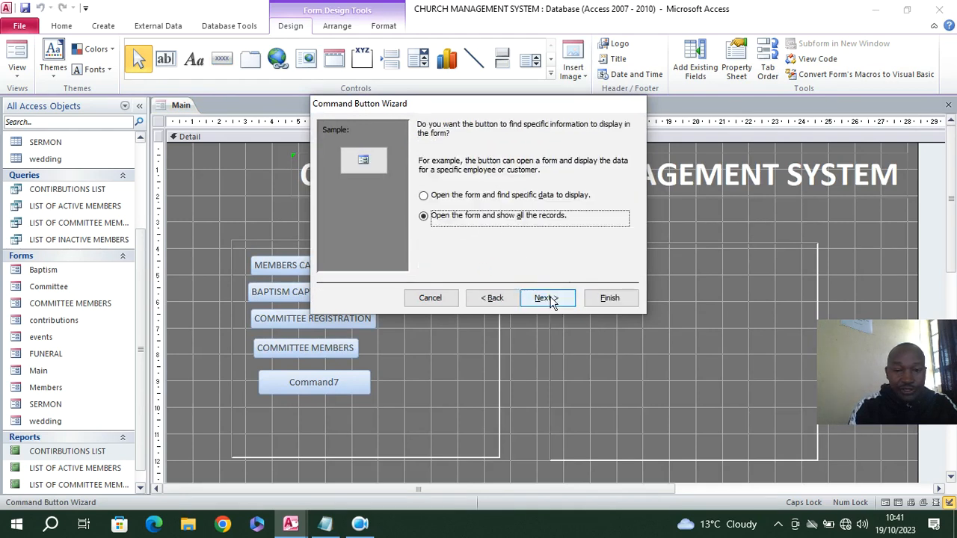
left_click(550, 299)
Give the fifth button the text caption CONTRIBUTIONS, keep its default name, and finish its wizard
left_click(512, 183)
type("C")
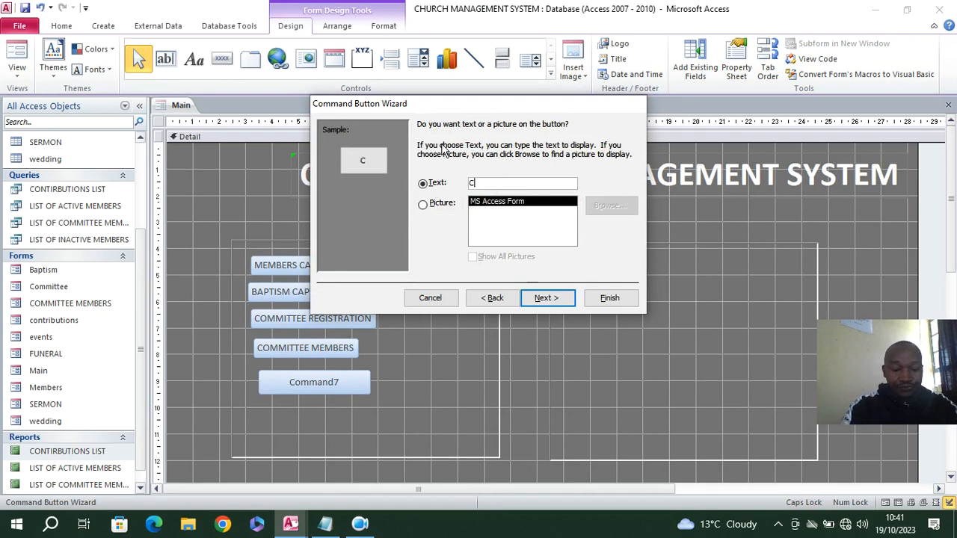
type("ONTRIBUTIONS")
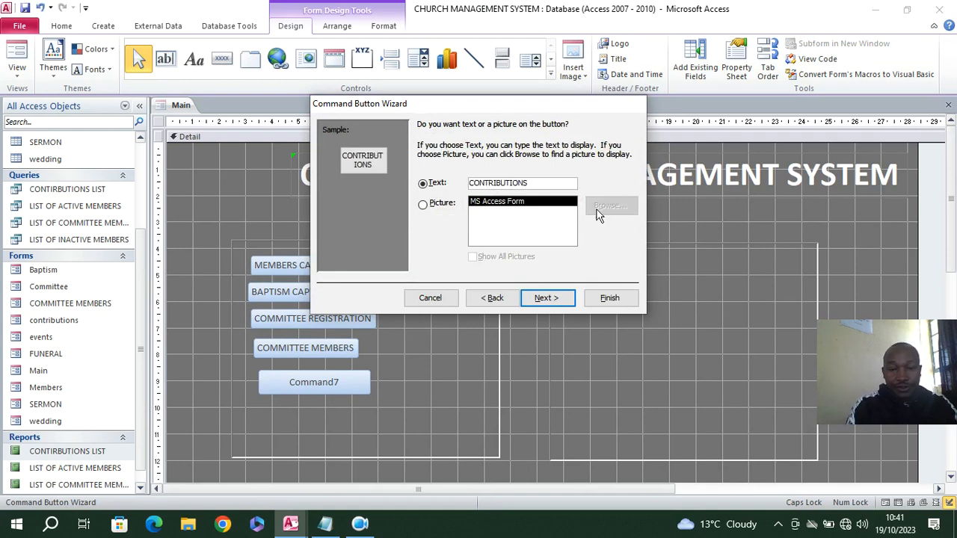
left_click(559, 297)
left_click(596, 299)
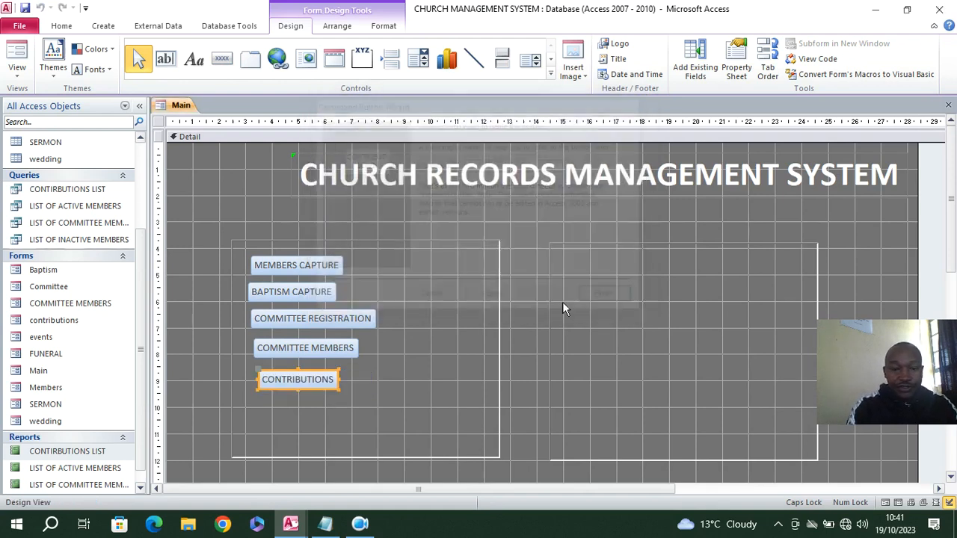
Draw a command button below CONTRIBUTIONS that opens the events form showing all records
left_click(223, 59)
left_click_drag(255, 405, 374, 432)
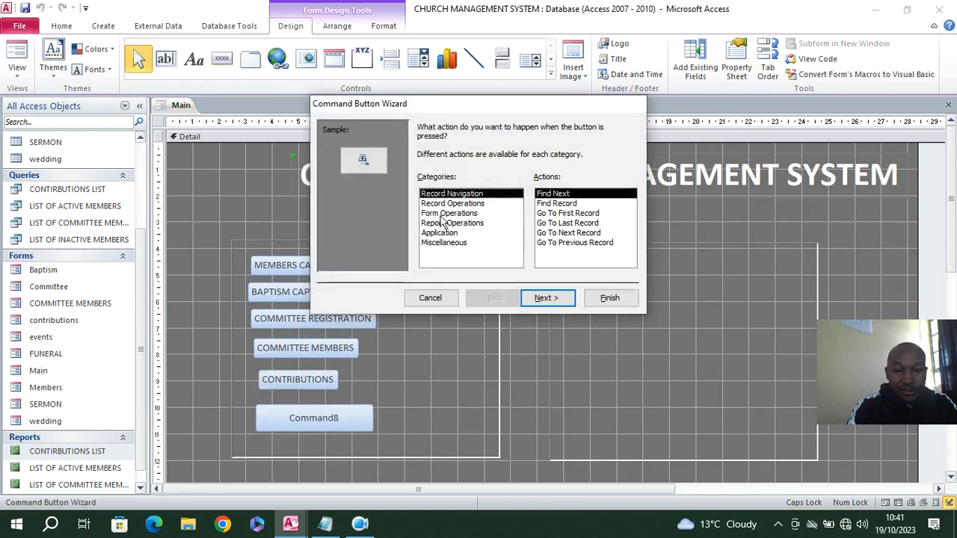
left_click(447, 213)
left_click(557, 214)
left_click(547, 297)
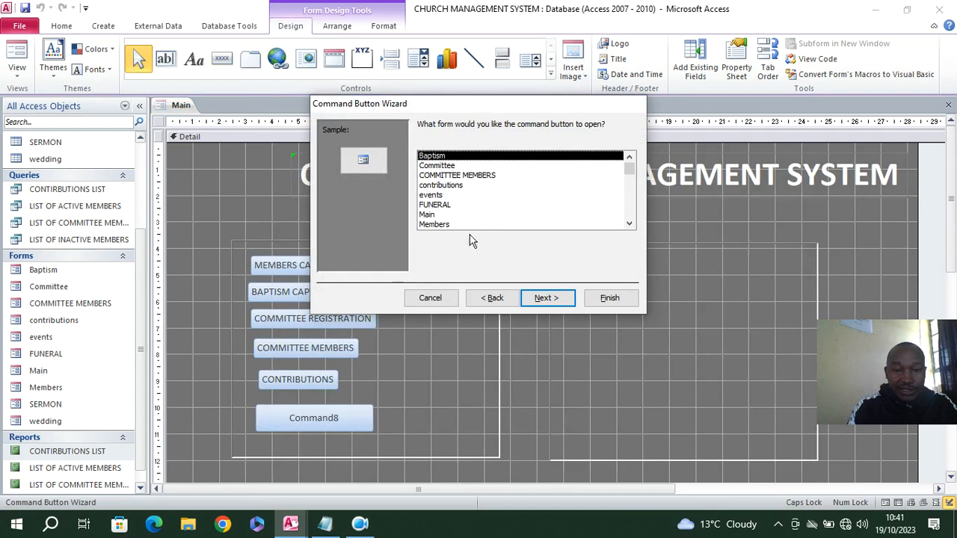
left_click(445, 194)
left_click(548, 297)
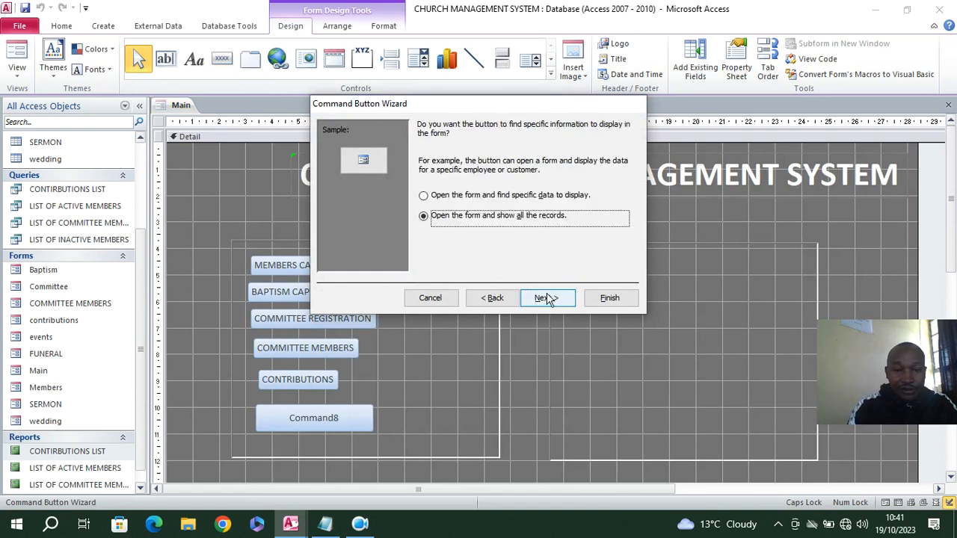
left_click(548, 298)
Give the sixth button the text caption EVENTS, keep its default name, and finish its wizard
left_click(533, 183)
type("EVENTS")
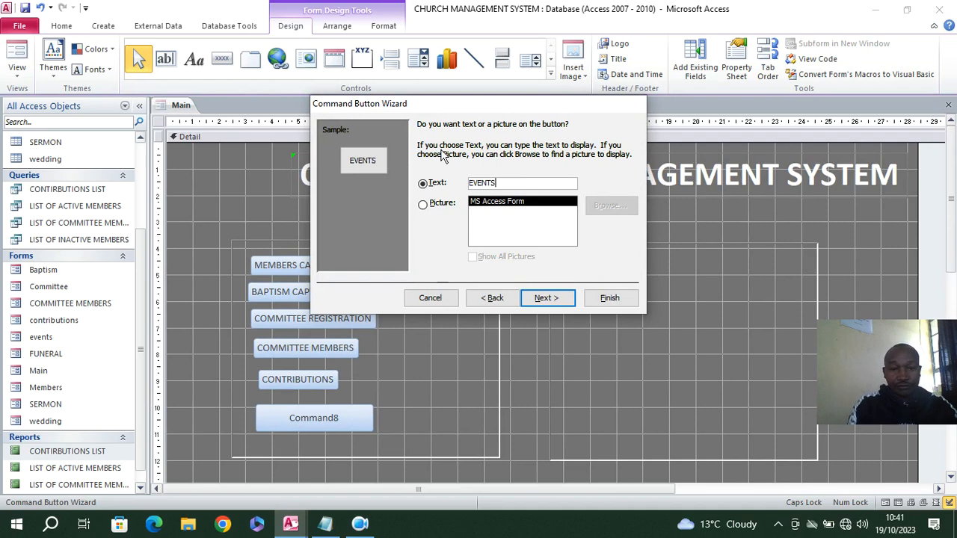
left_click(547, 298)
left_click(609, 298)
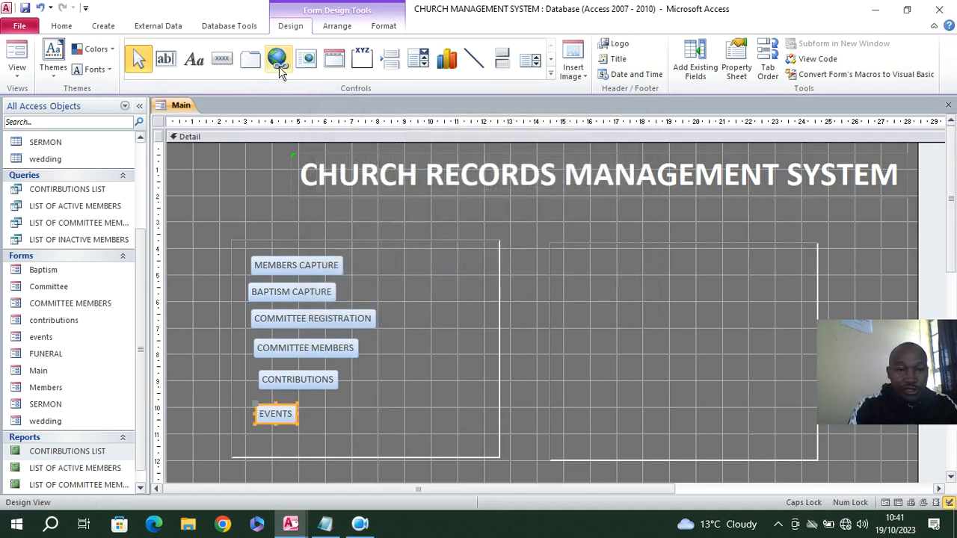
Draw a command button at the top of the form's second rectangle that opens the FUNERAL form showing all records
left_click(221, 58)
left_click_drag(577, 259, 686, 295)
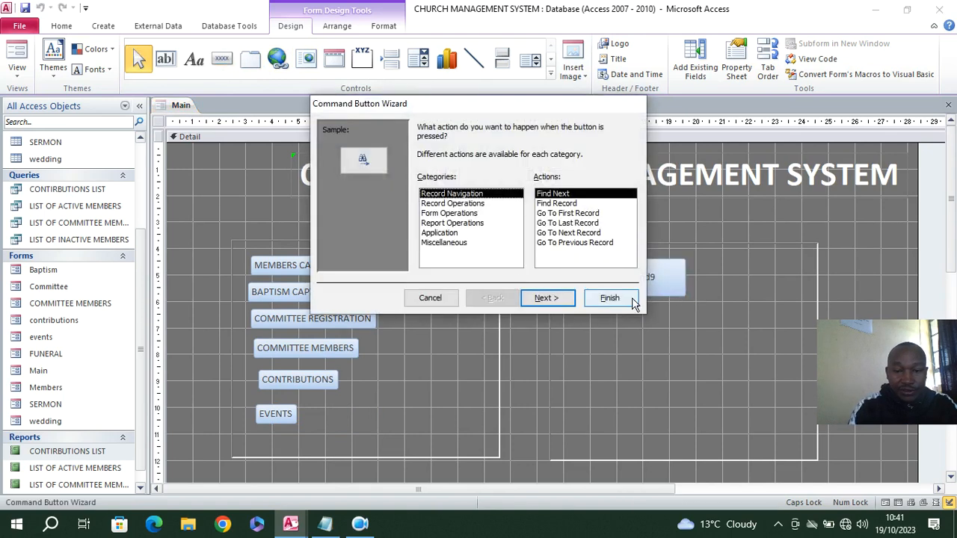
left_click(449, 213)
left_click(554, 213)
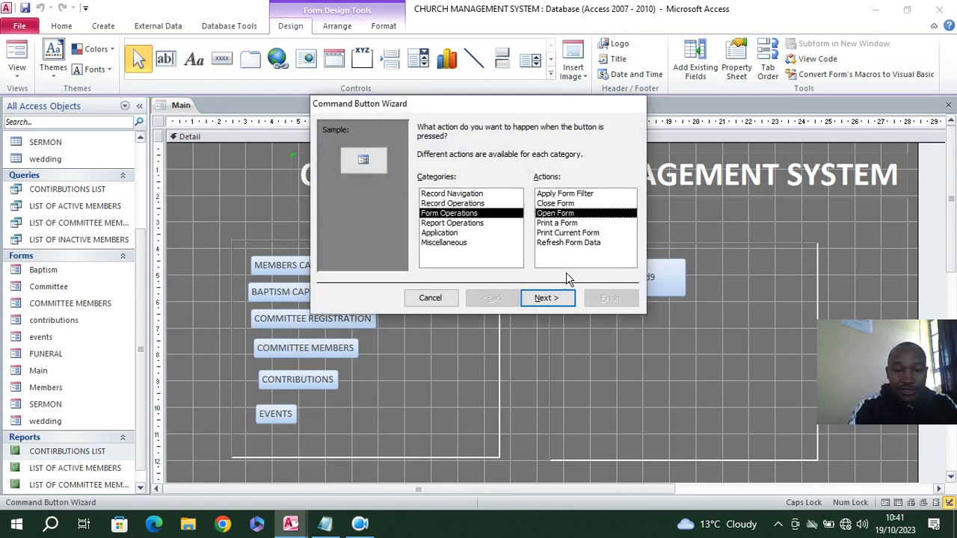
left_click(546, 297)
left_click(443, 208)
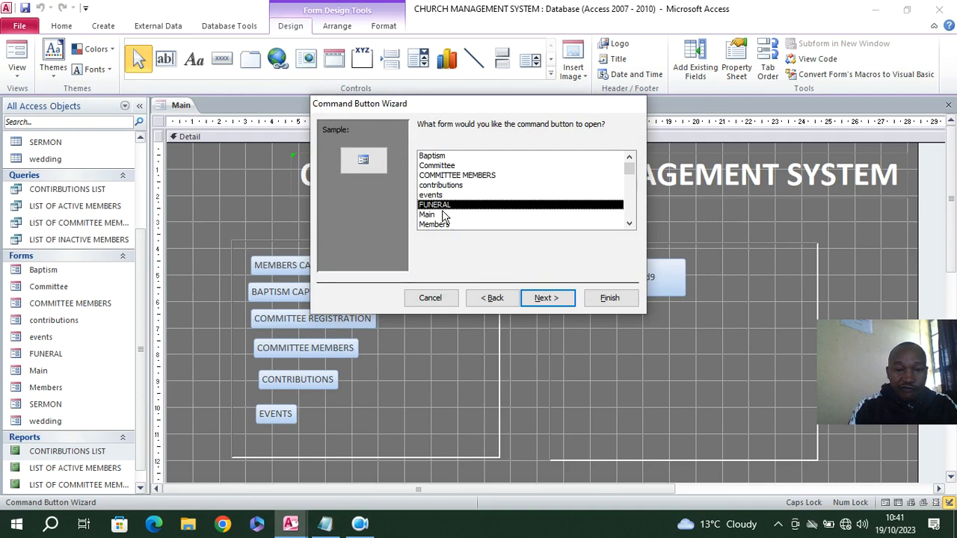
scroll(468, 218, "down", 1)
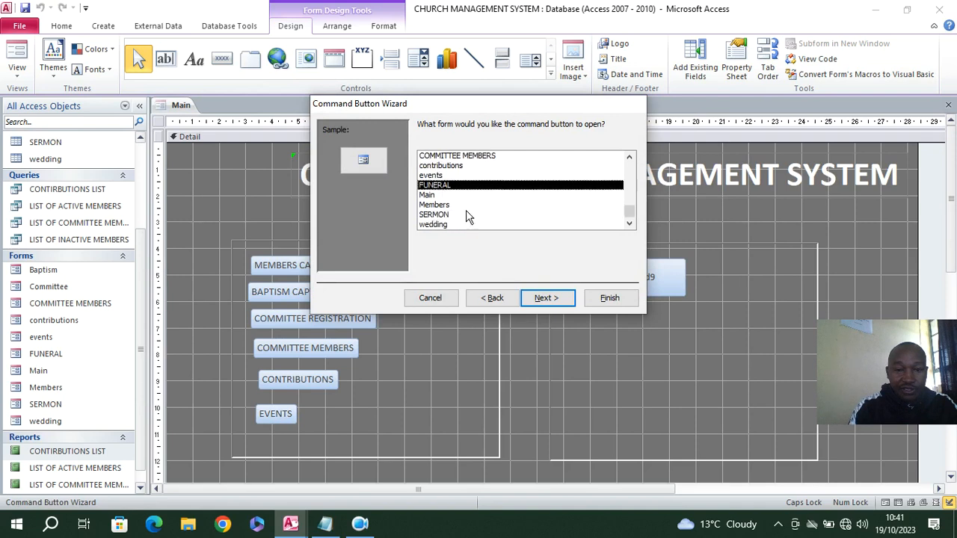
left_click(546, 298)
left_click(546, 298)
Give the second rectangle's button the text caption FUNERAL, keep its default name, and finish its wizard
left_click(423, 183)
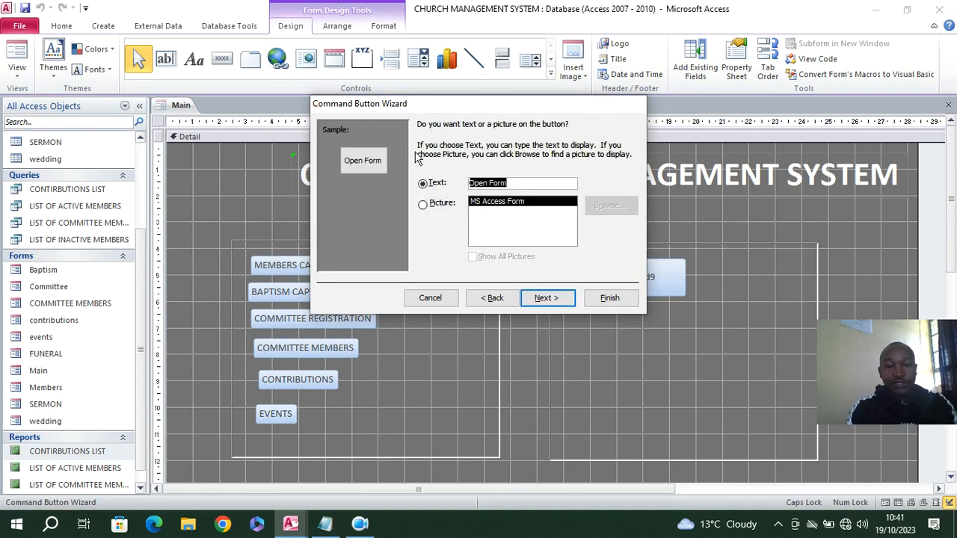
type("FUNERAL")
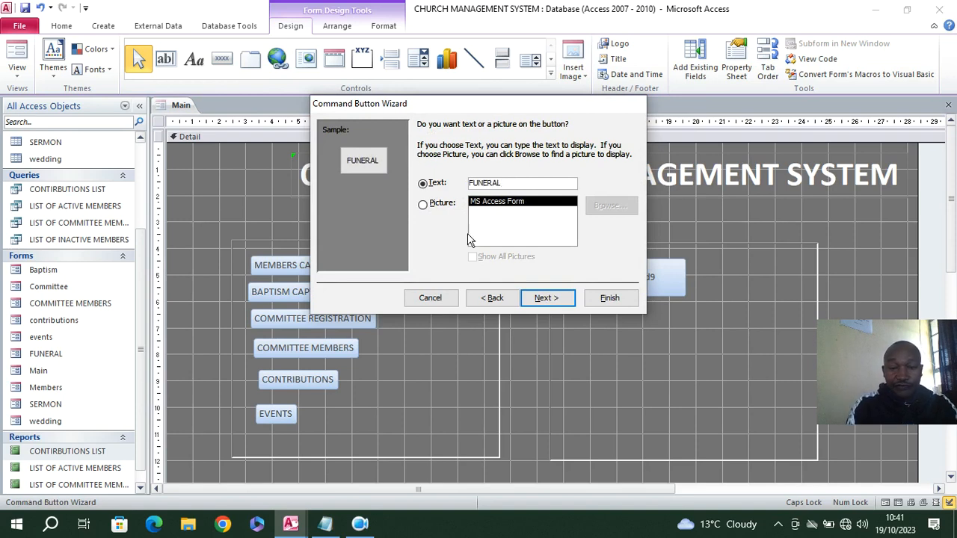
left_click(548, 298)
left_click(609, 297)
Draw a command button below FUNERAL in the second rectangle that opens the SERMON form showing all records
left_click(221, 58)
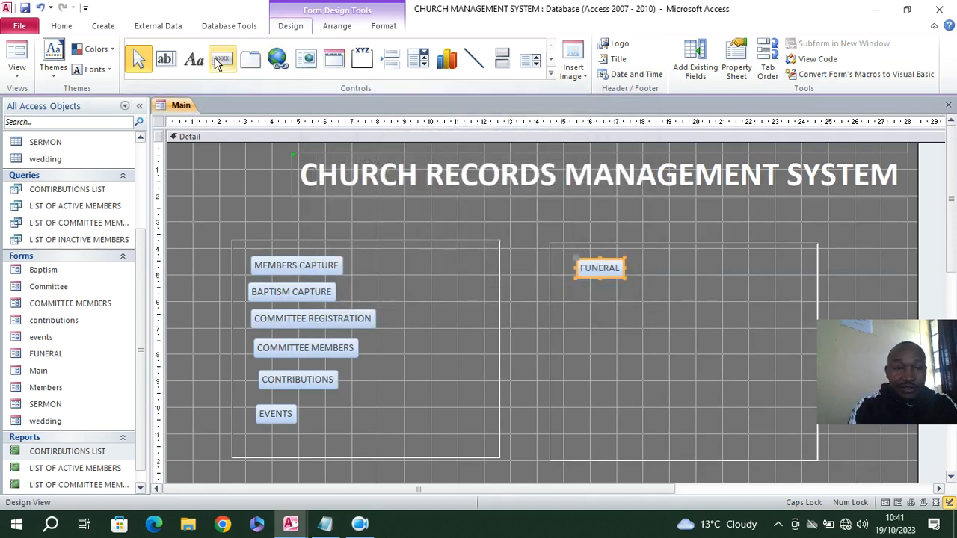
left_click_drag(570, 293, 647, 316)
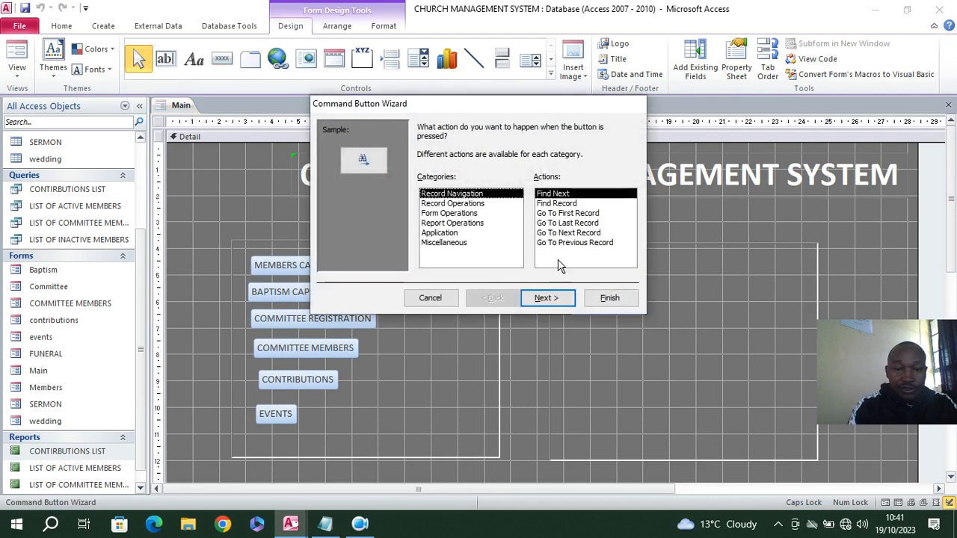
left_click(445, 214)
left_click(557, 215)
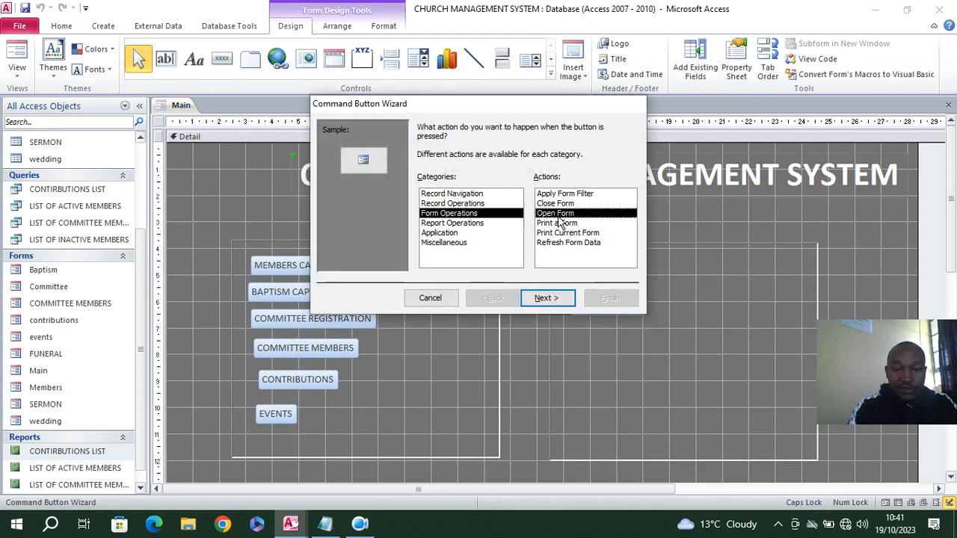
left_click(564, 299)
scroll(447, 216, "down", 1)
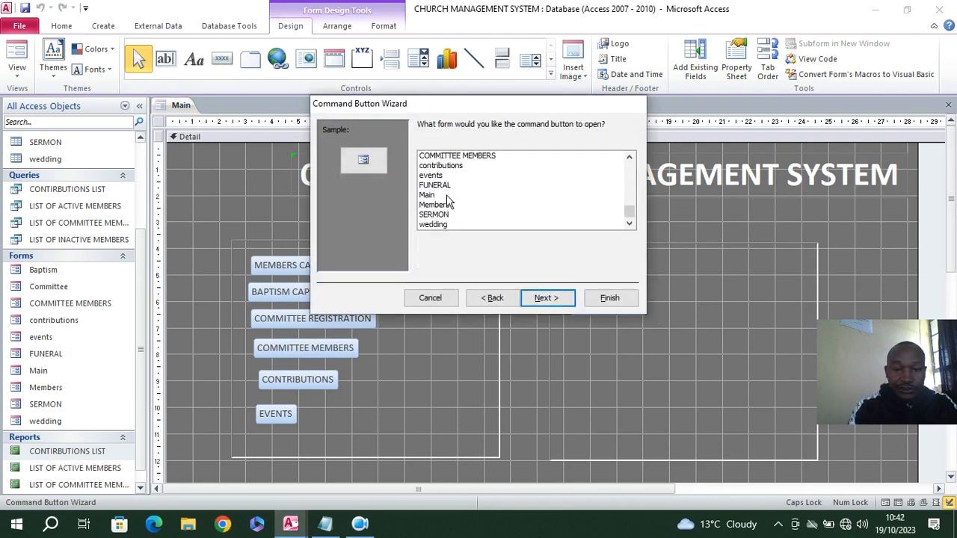
left_click(433, 214)
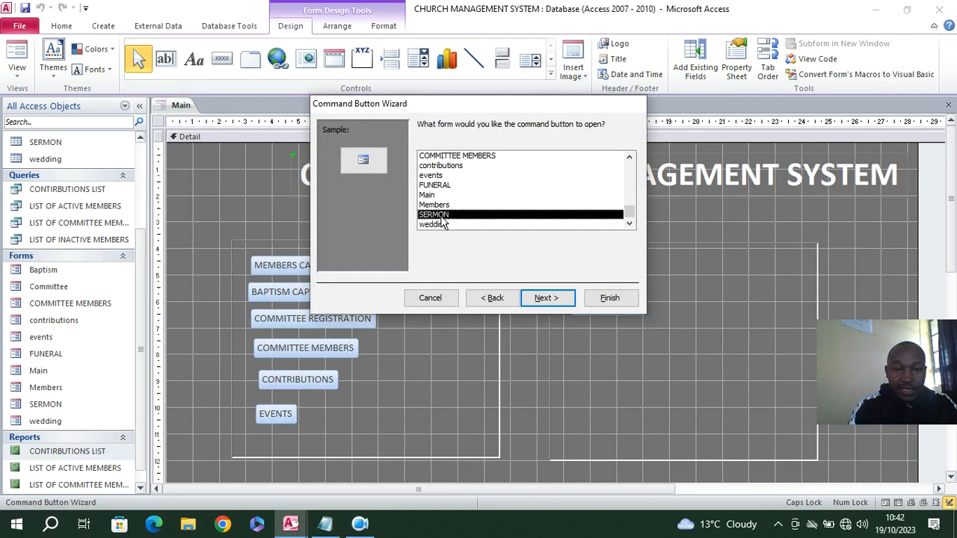
left_click(544, 298)
left_click(544, 299)
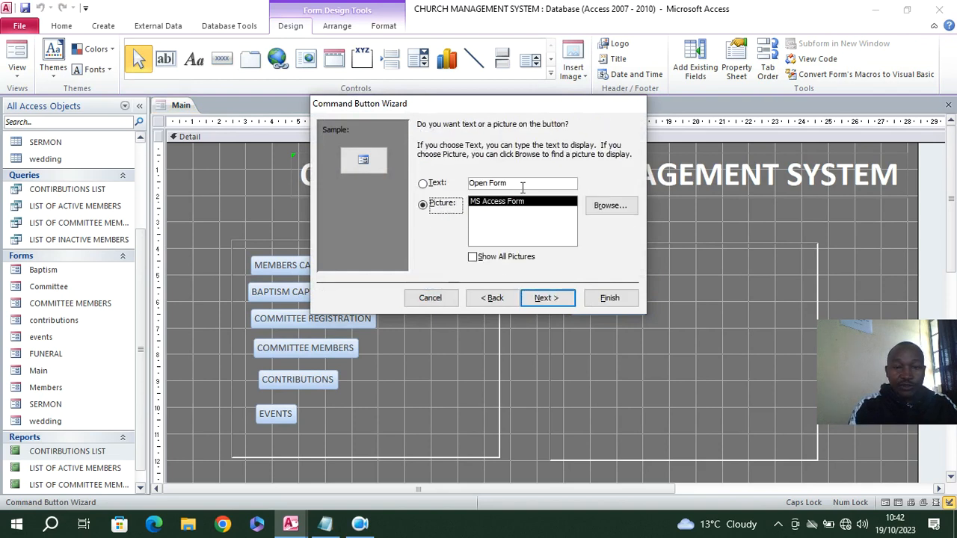
Give the button below FUNERAL the text caption SERMONS, keep its default name, and finish its wizard
left_click(424, 183)
type("S")
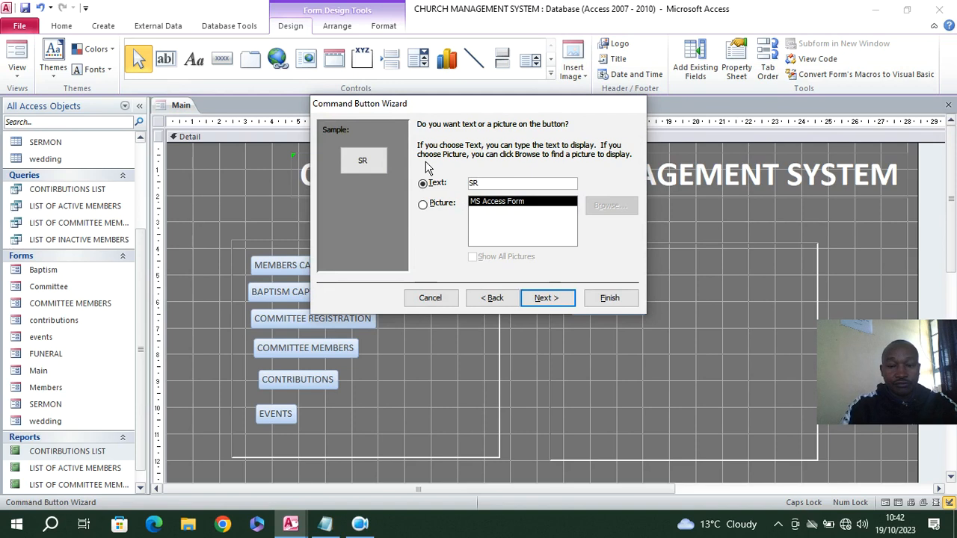
type("ERMONS")
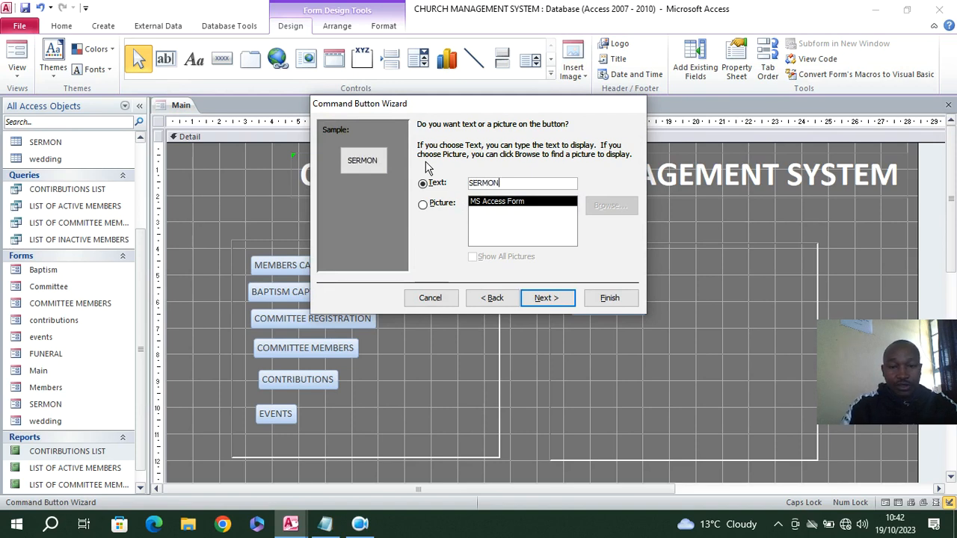
left_click(545, 298)
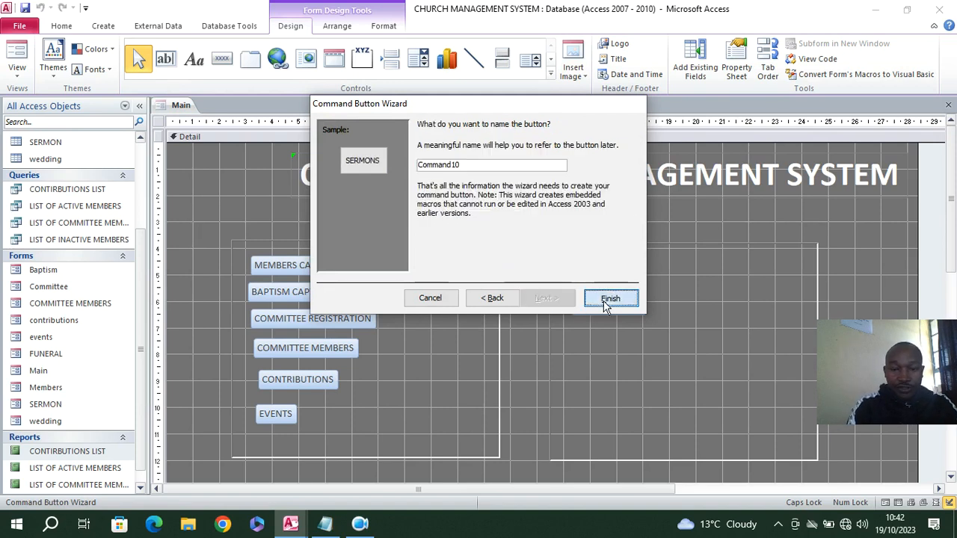
left_click(609, 297)
Draw a command button below SERMONS that opens the wedding form showing all records
left_click(222, 59)
left_click_drag(570, 326, 657, 357)
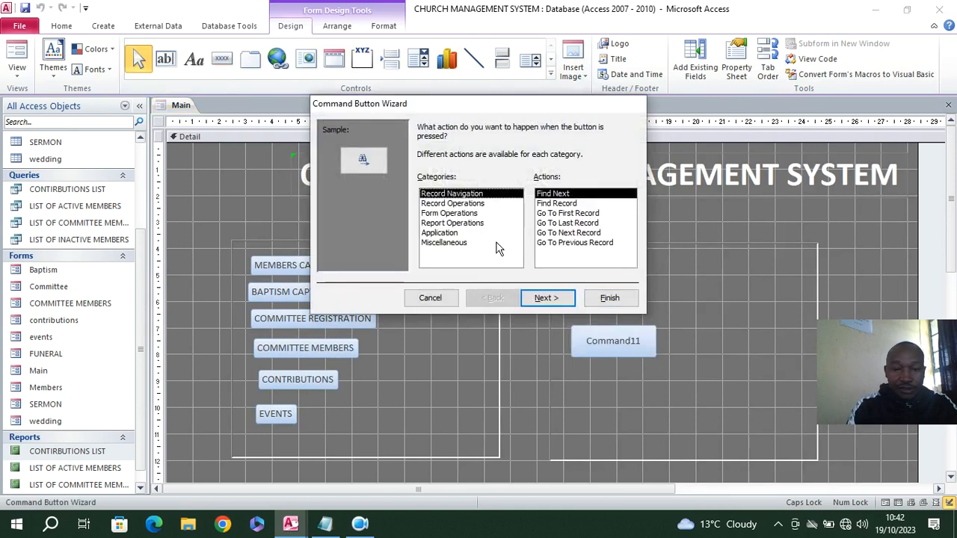
left_click(452, 213)
left_click(555, 213)
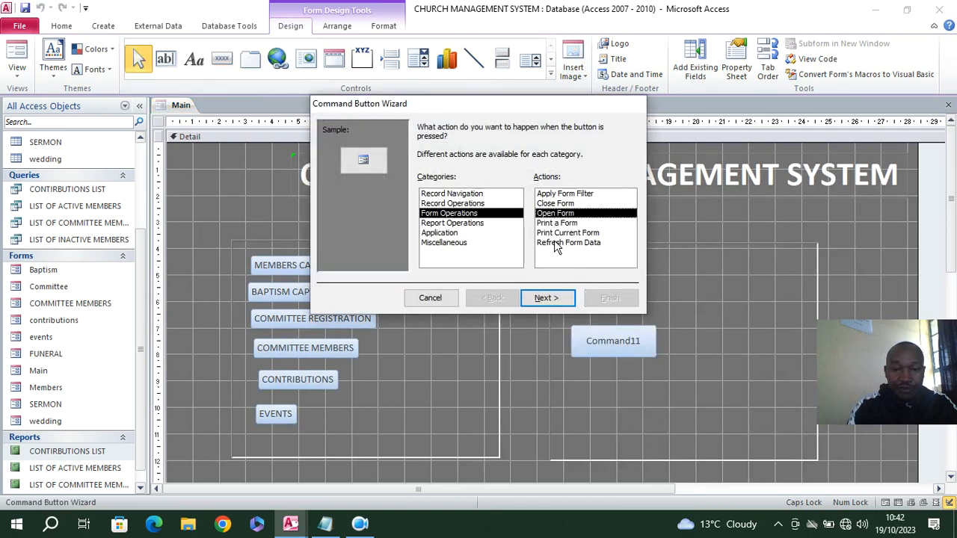
left_click(557, 299)
scroll(470, 231, "down", 1)
left_click(448, 224)
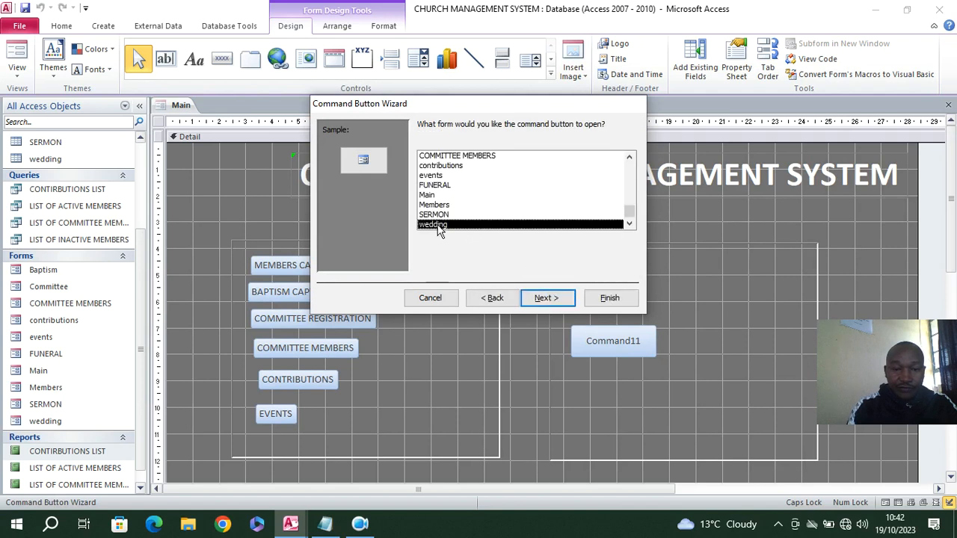
left_click(543, 297)
left_click(546, 297)
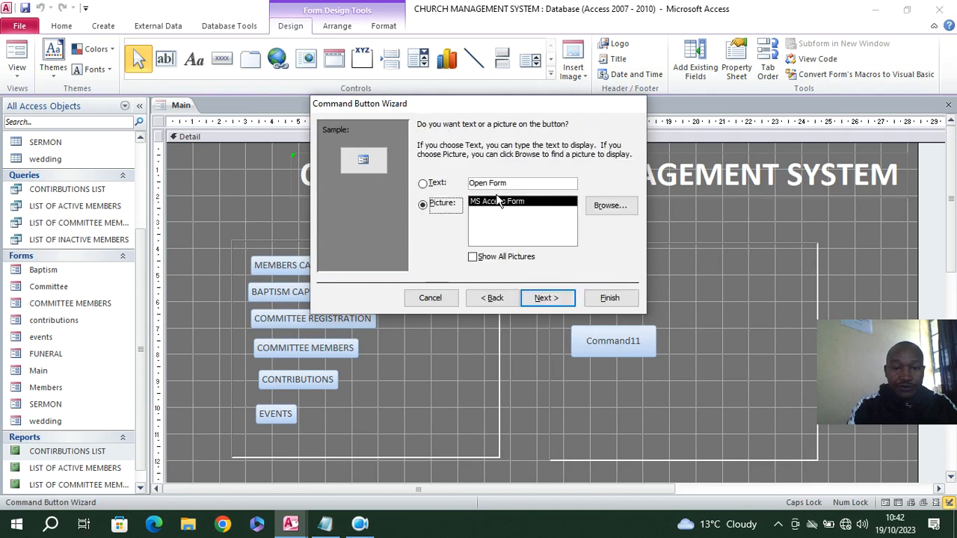
Give the button below SERMONS the text caption WEDDINGS, keep its default name, and finish its wizard
left_click(437, 183)
type("WE")
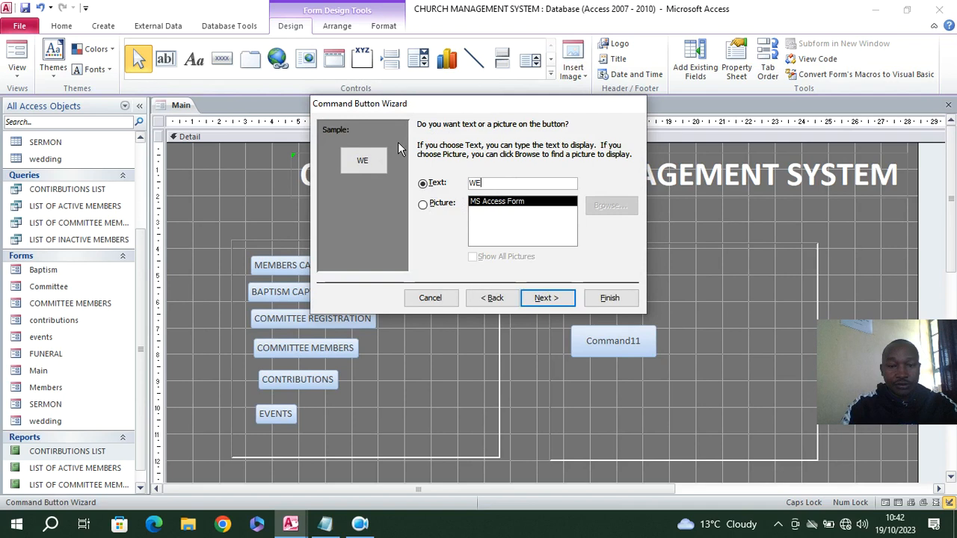
type("DDIN")
key("BackSpace")
key("BackSpace")
type("DINGS")
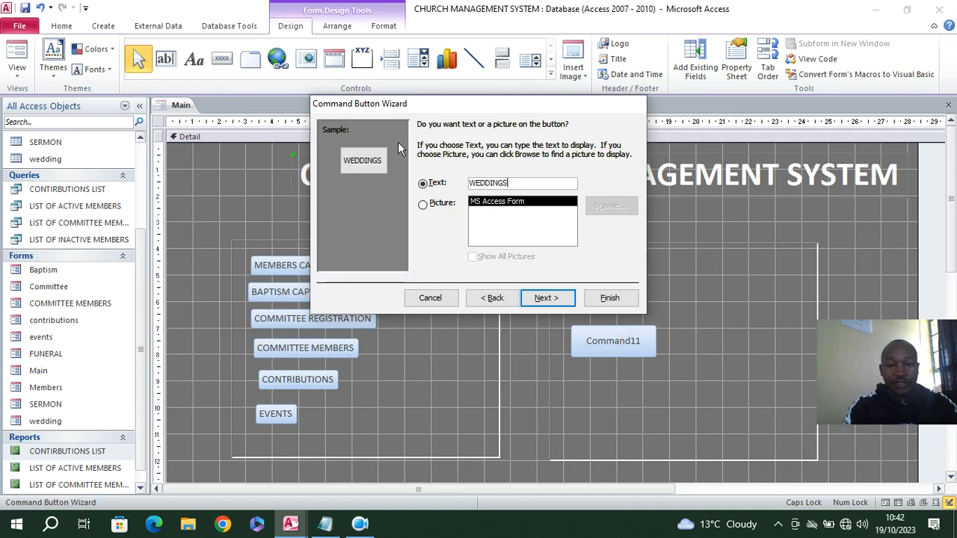
left_click(546, 297)
left_click(610, 297)
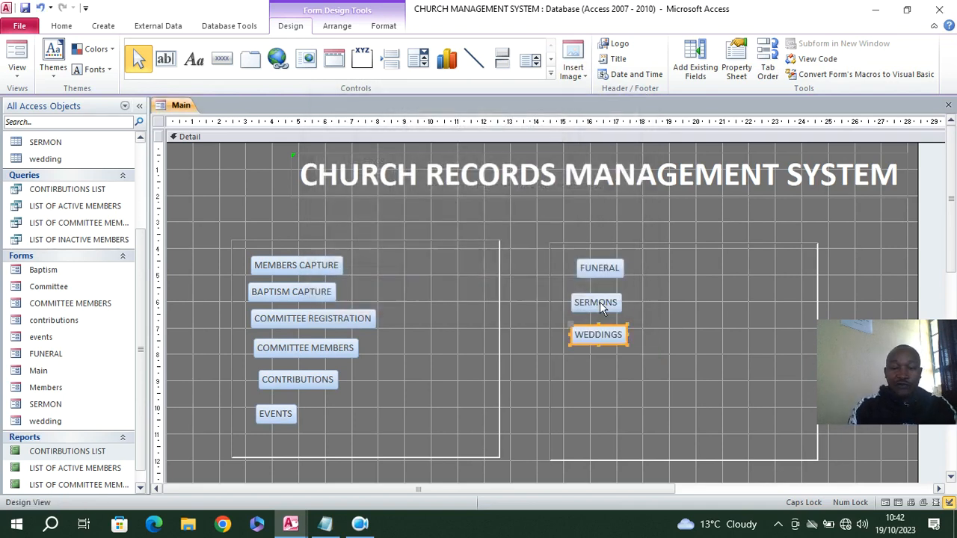
Move the EVENTS button from the first rectangle to just below WEDDINGS in the second rectangle
scroll(71, 299, "down", 1)
scroll(372, 255, "down", 1)
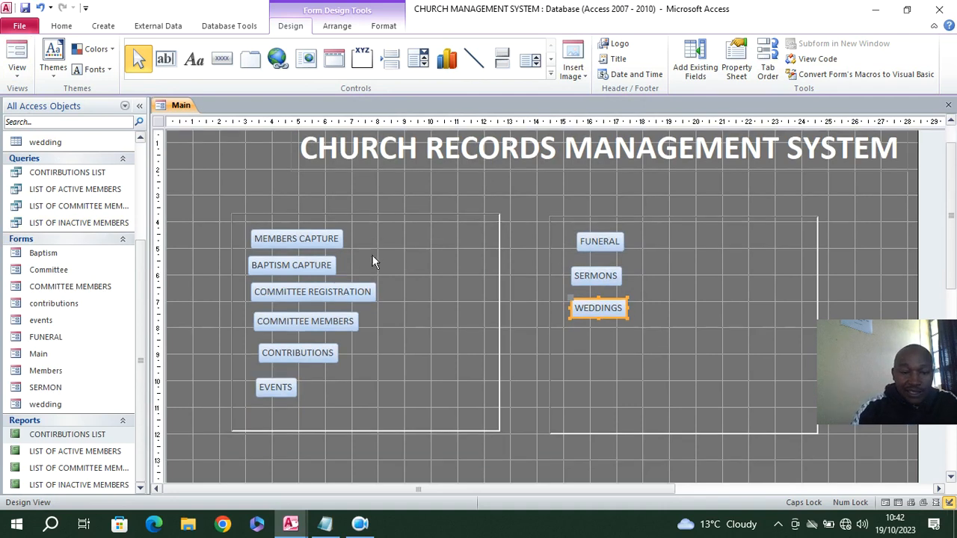
left_click_drag(280, 394, 595, 341)
Reposition the MEMBERS CAPTURE and BAPTISM CAPTURE buttons and widen them to nearly the full width of the first rectangle
left_click_drag(323, 247, 483, 235)
left_click(324, 266)
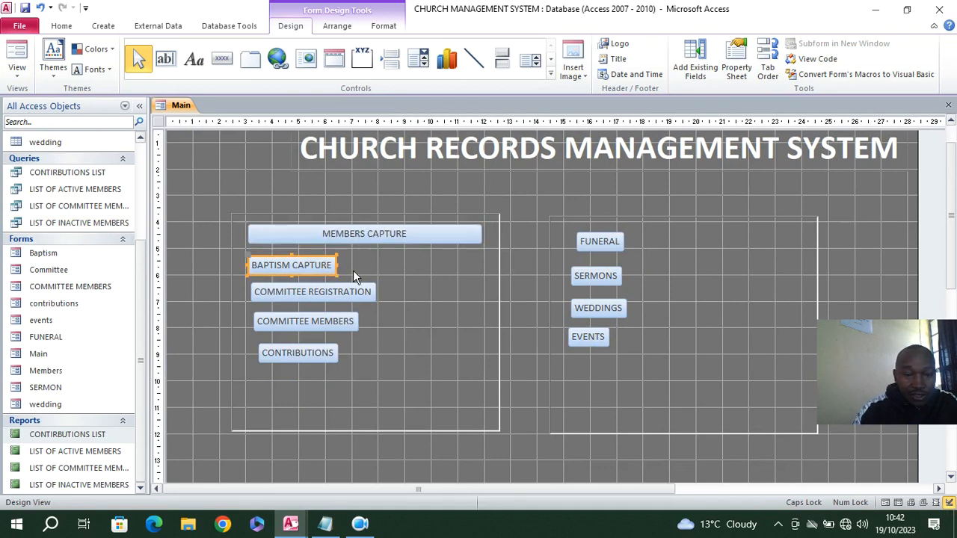
mouse_move(320, 265)
left_mouse_down()
mouse_move(312, 265)
mouse_move(325, 264)
left_mouse_up()
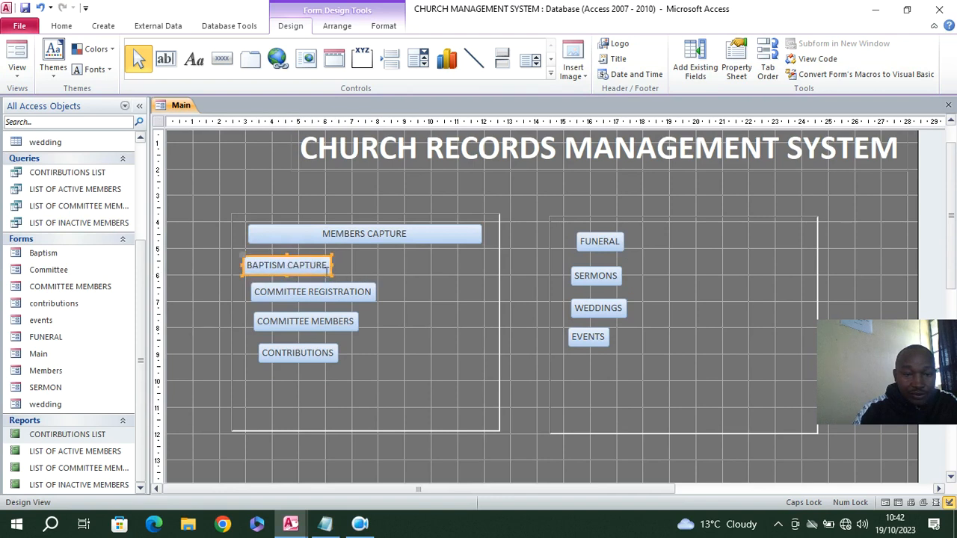
key("Right")
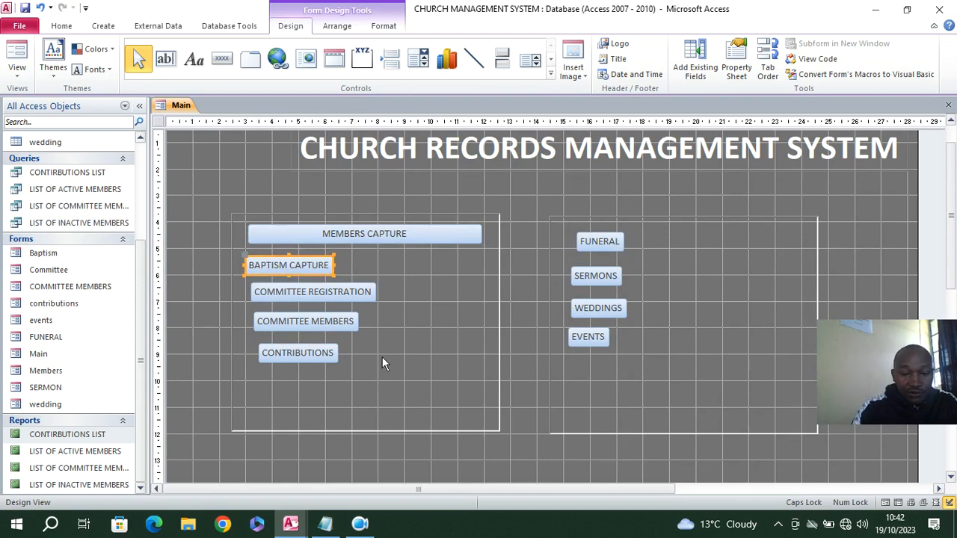
left_click_drag(331, 264, 489, 269)
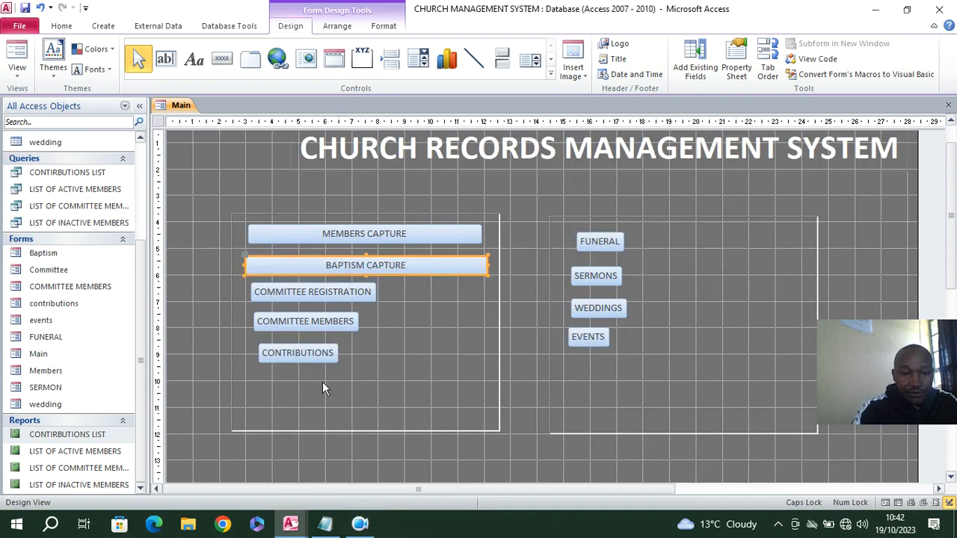
Widen the COMMITTEE REGISTRATION button until its right edge lines up with BAPTISM CAPTURE
left_click(330, 297)
left_click_drag(374, 292, 487, 316)
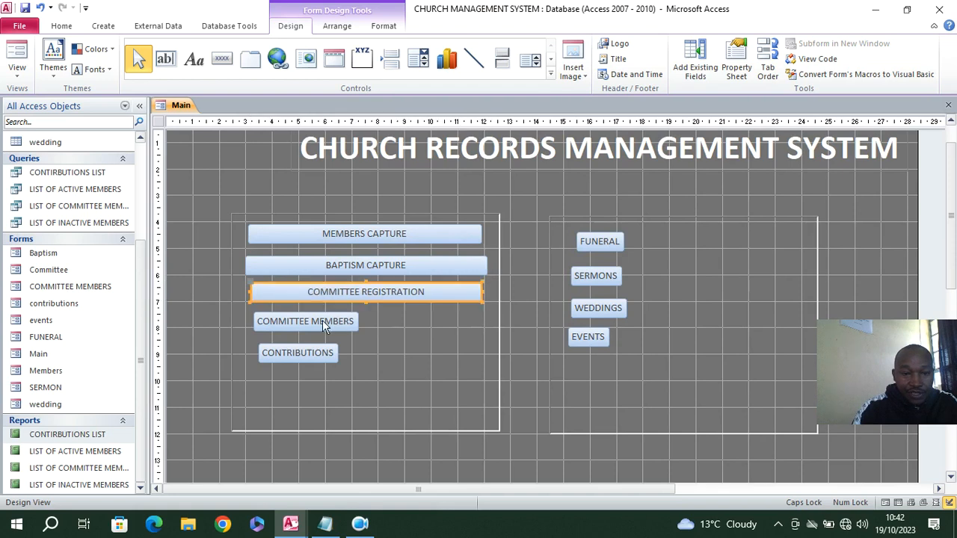
key("Left")
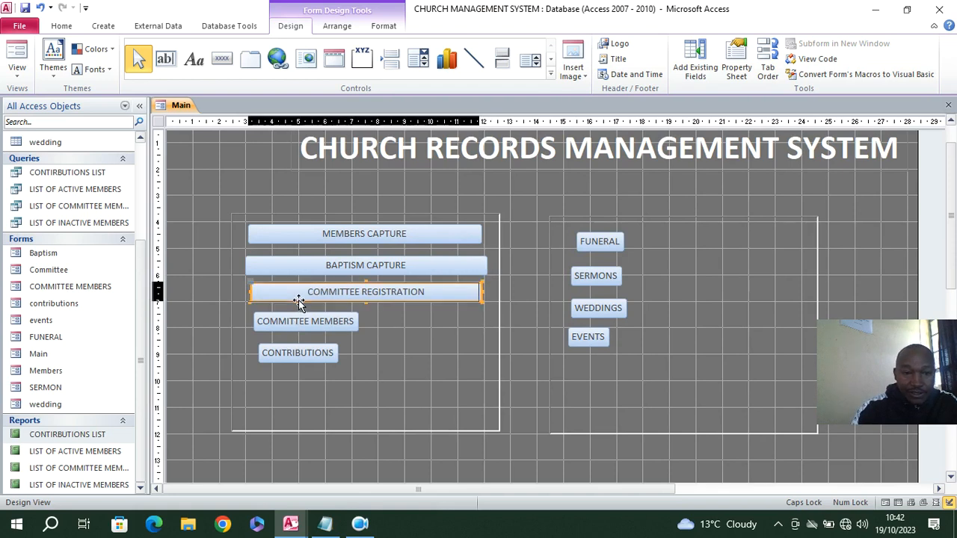
left_click(466, 265)
left_click(477, 290)
left_click_drag(476, 291, 487, 293)
Reposition the COMMITTEE MEMBERS and CONTRIBUTIONS buttons and widen them to nearly the full width of the first rectangle
left_click(337, 326)
left_click_drag(337, 326, 486, 334)
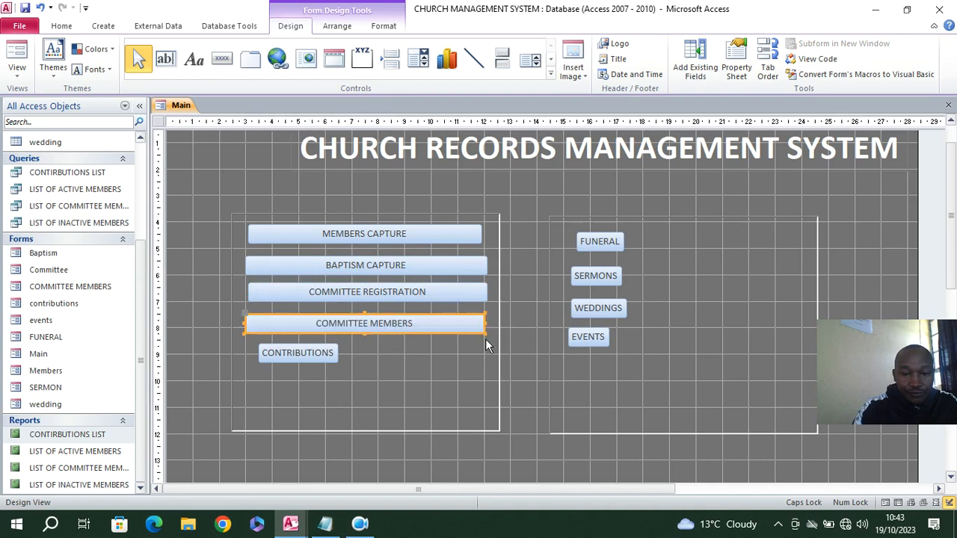
left_click(334, 360)
left_click_drag(307, 359, 480, 367)
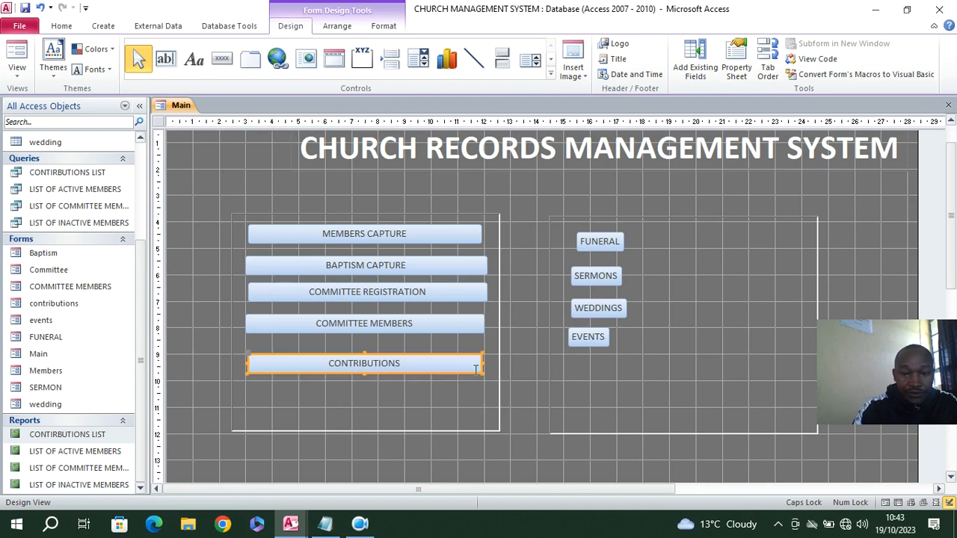
left_click(414, 390)
left_click(346, 366)
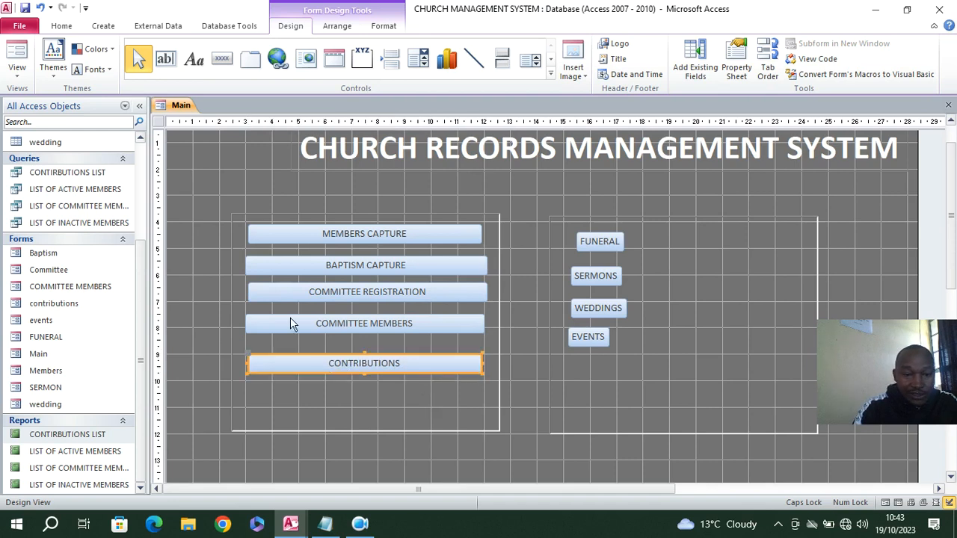
Nudge COMMITTEE REGISTRATION and CONTRIBUTIONS left to line up with the BAPTISM CAPTURE button, and widen CONTRIBUTIONS slightly to the right
left_click(291, 296)
key("Left")
key("Left")
key("Left")
key("Left")
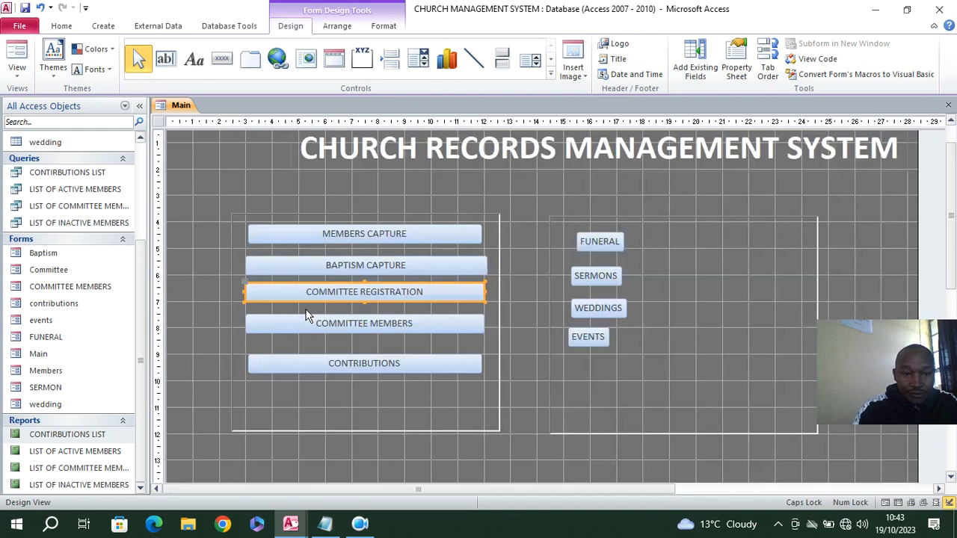
left_click(284, 363)
key("Left")
key("Left")
key("Left")
key("Left")
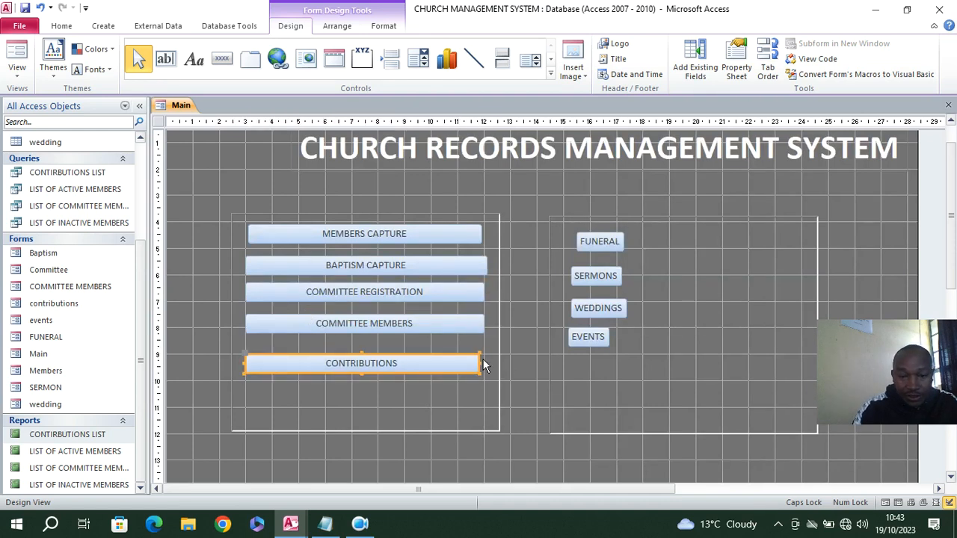
left_click_drag(478, 362, 488, 367)
Reposition the FUNERAL and SERMONS buttons and widen them to nearly the full width of the second rectangle
left_click(563, 348)
left_click_drag(604, 251, 800, 237)
left_click_drag(602, 276, 800, 288)
Widen the WEDDINGS and EVENTS buttons to match SERMONS, spacing them evenly below it, and save the Main form
left_click(606, 314)
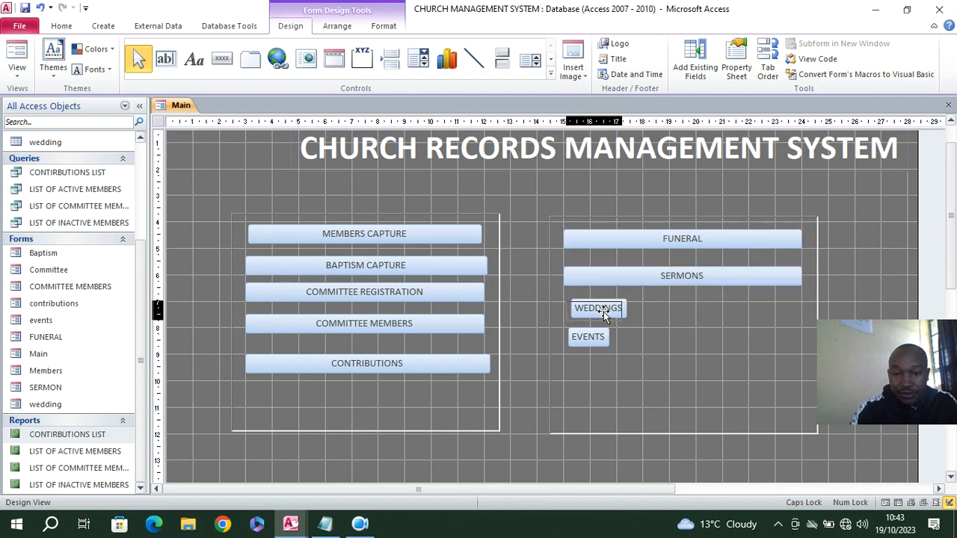
left_click_drag(605, 316, 799, 314)
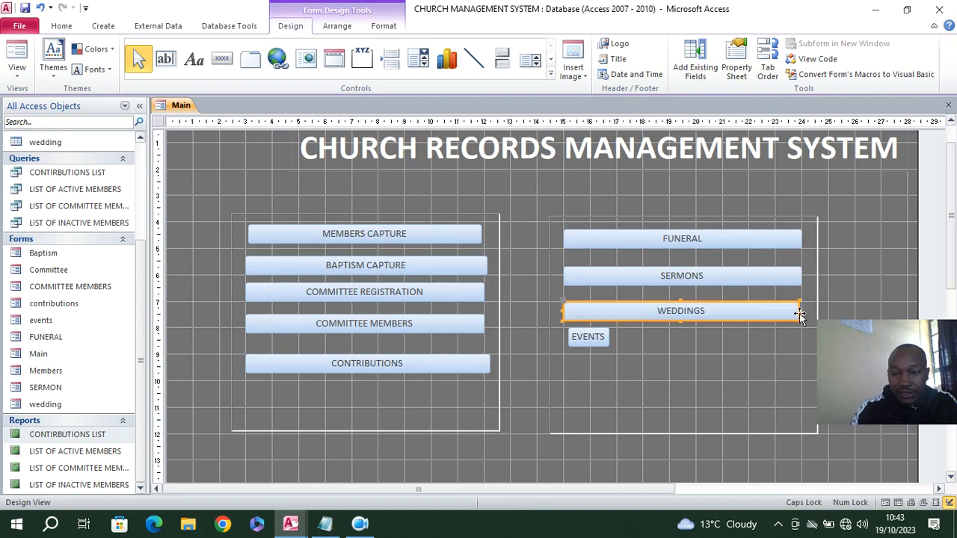
left_click(574, 346)
left_click_drag(580, 348, 803, 312)
left_click(785, 313)
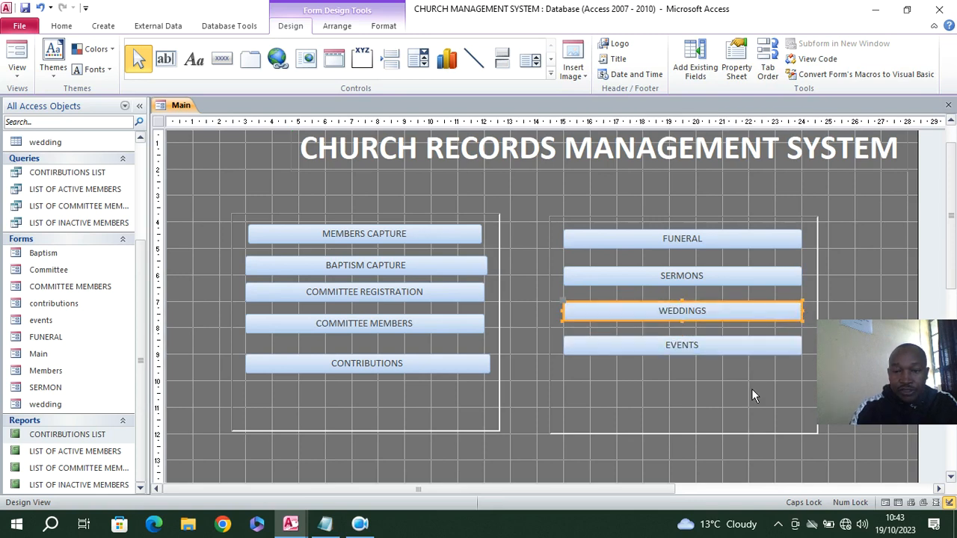
left_click(25, 8)
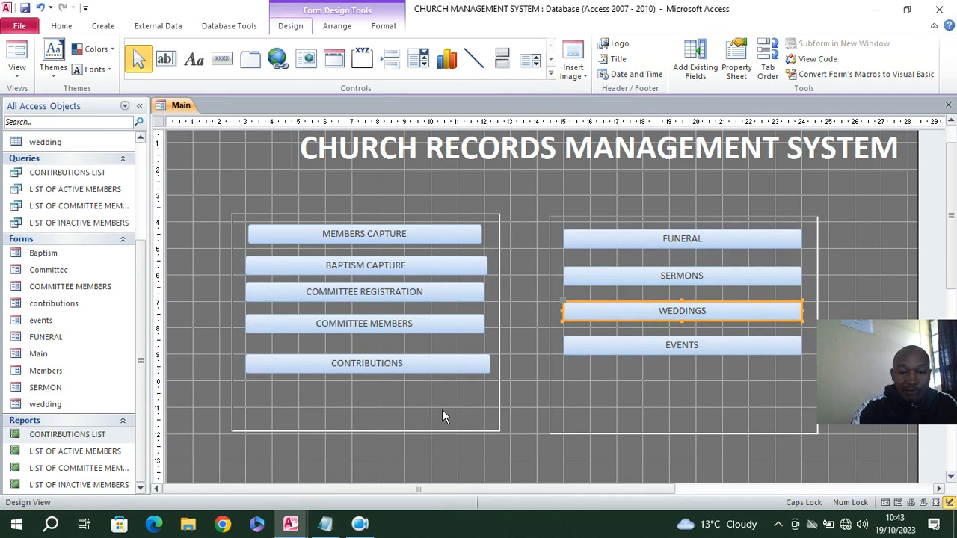
Make the captions of all five buttons in the first rectangle bold with a black font color
left_click_drag(424, 396, 365, 229)
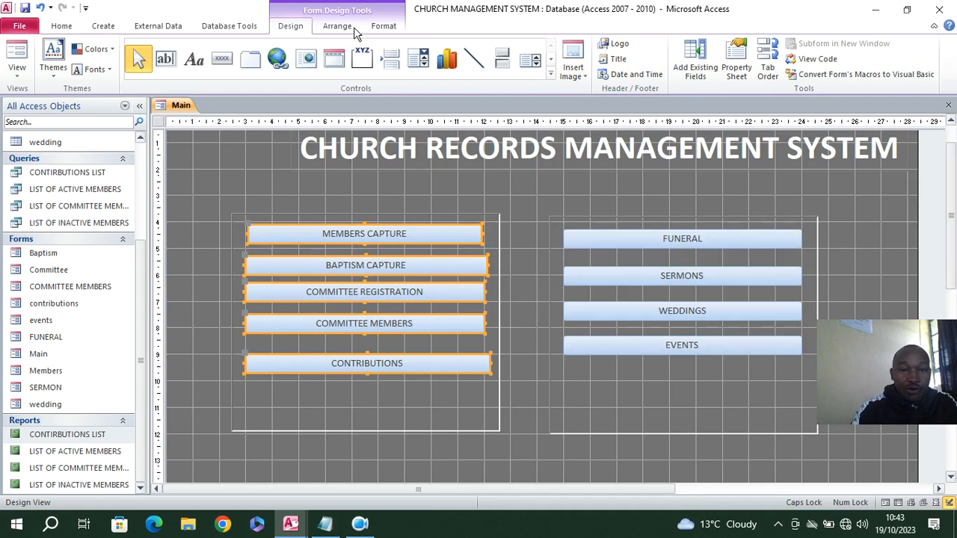
left_click(386, 27)
left_click(100, 68)
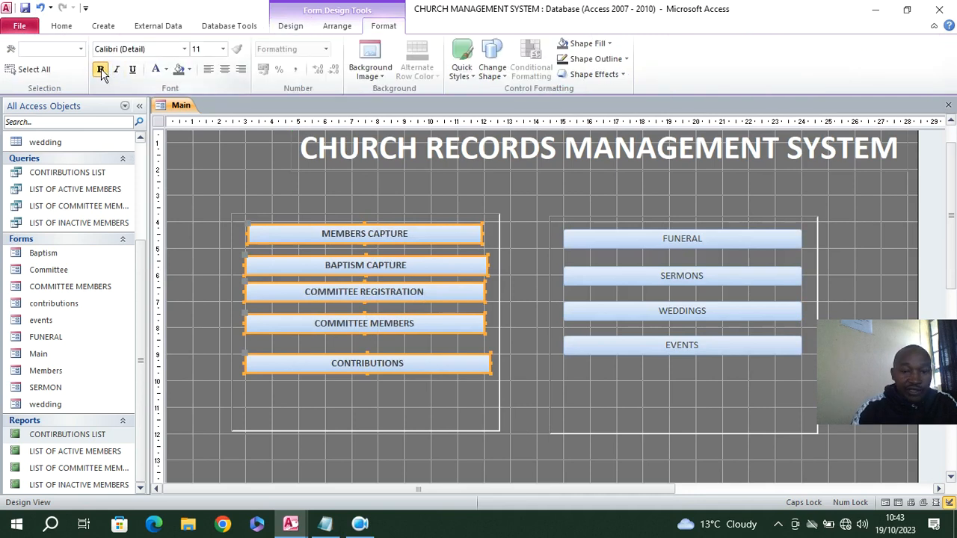
left_click(165, 70)
left_click(171, 113)
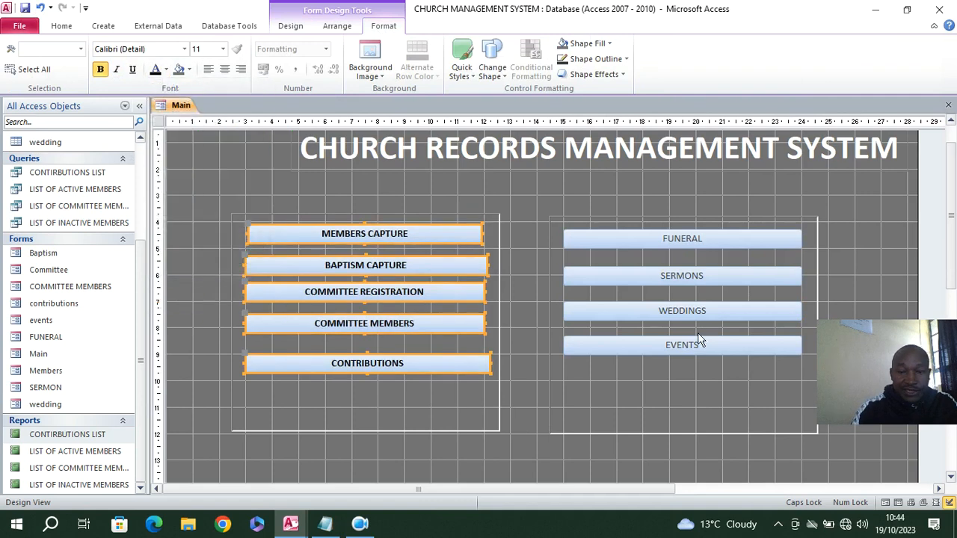
Make the captions of the FUNERAL, SERMONS, WEDDINGS and EVENTS buttons bold and preview the Main form in Form View
left_click_drag(697, 380, 681, 249)
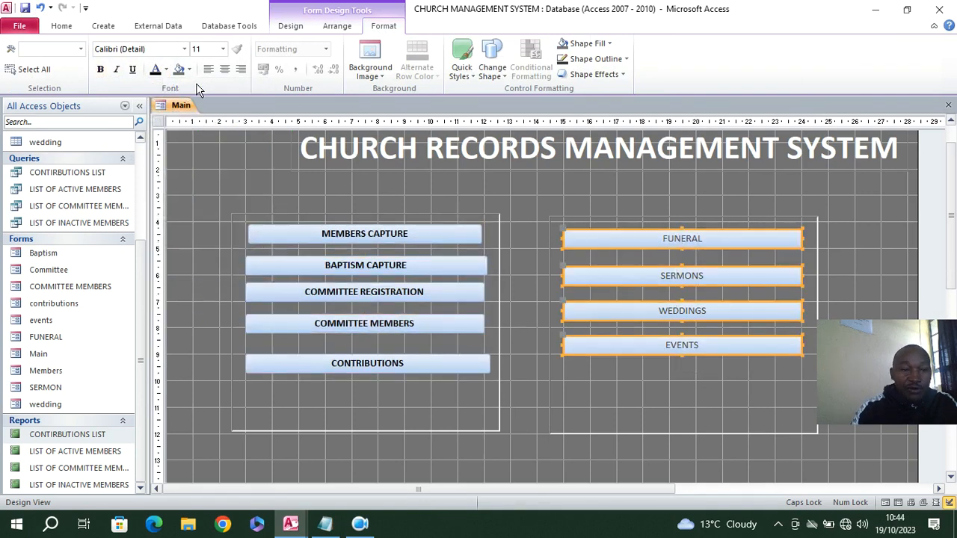
left_click(100, 68)
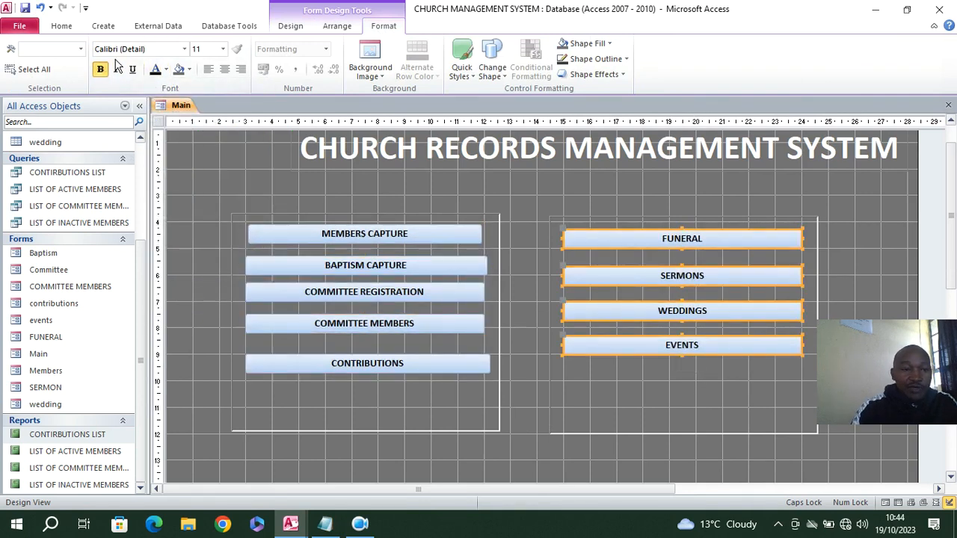
left_click(56, 26)
left_click(15, 52)
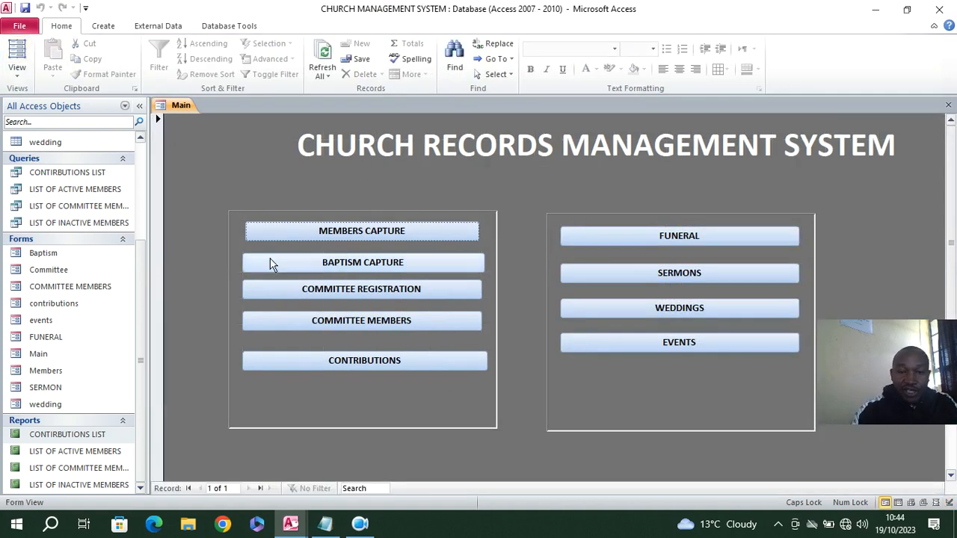
In Design View, add an application-quitting command button with the text Quit App below the end of the form title
right_click(202, 139)
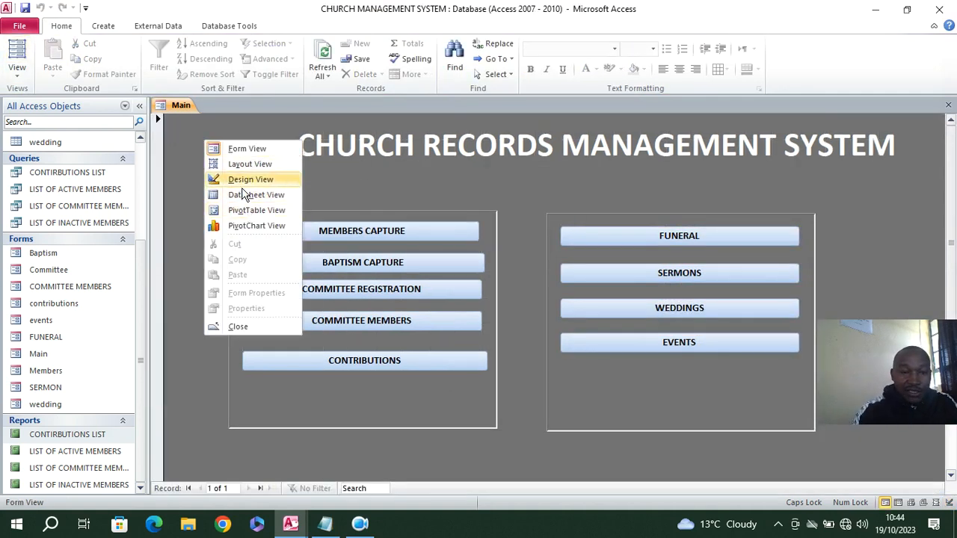
left_click(239, 181)
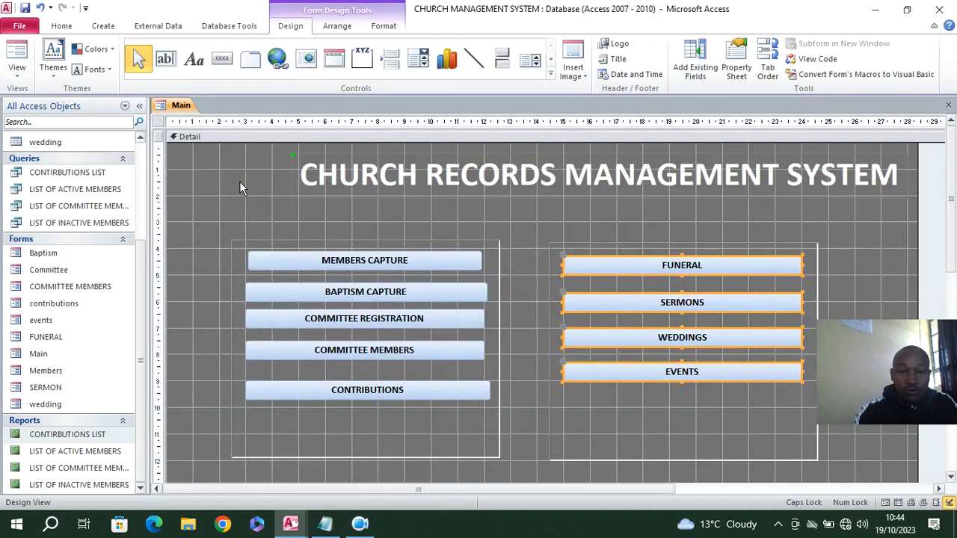
left_click(225, 63)
mouse_move(808, 202)
left_mouse_down()
mouse_move(903, 238)
mouse_move(886, 230)
left_mouse_up()
left_click(449, 244)
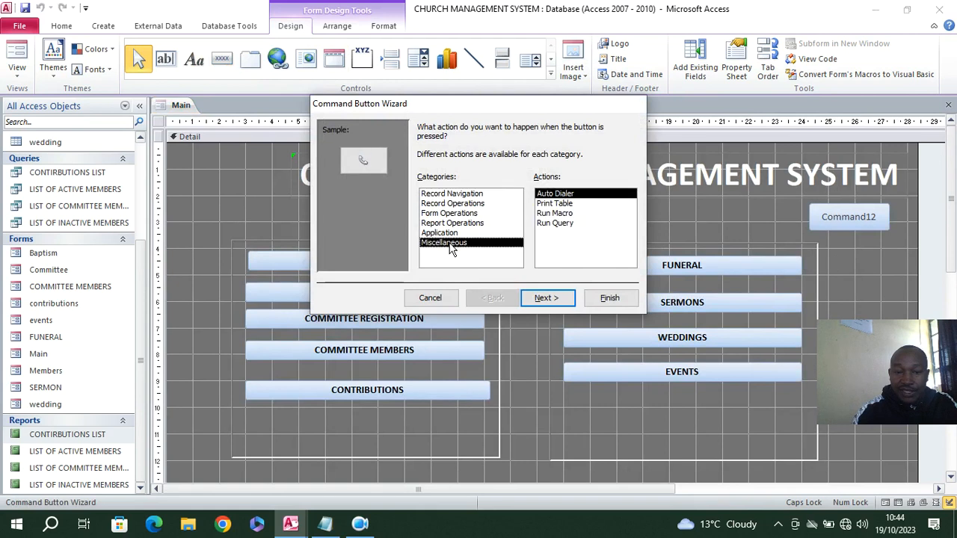
left_click(447, 232)
left_click(547, 297)
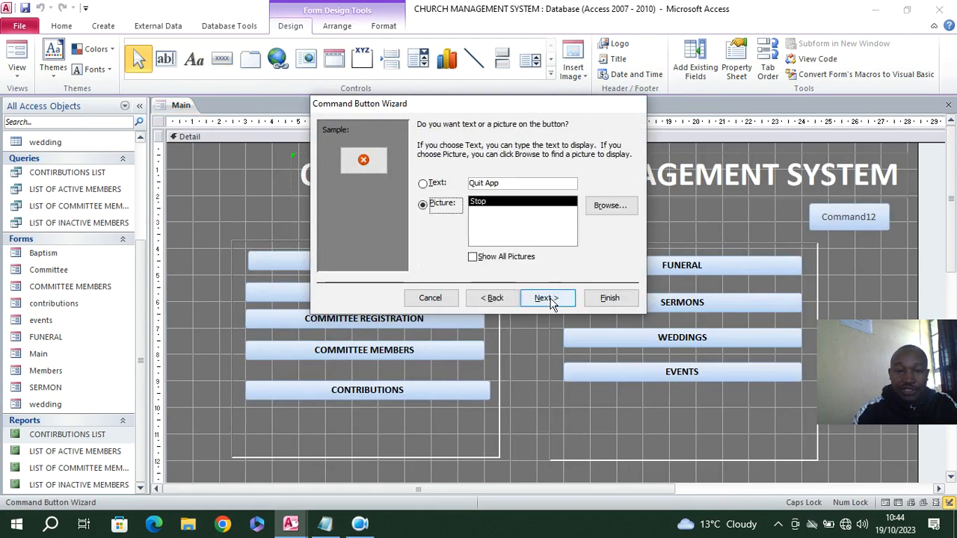
left_click(423, 183)
left_click(546, 297)
left_click(609, 298)
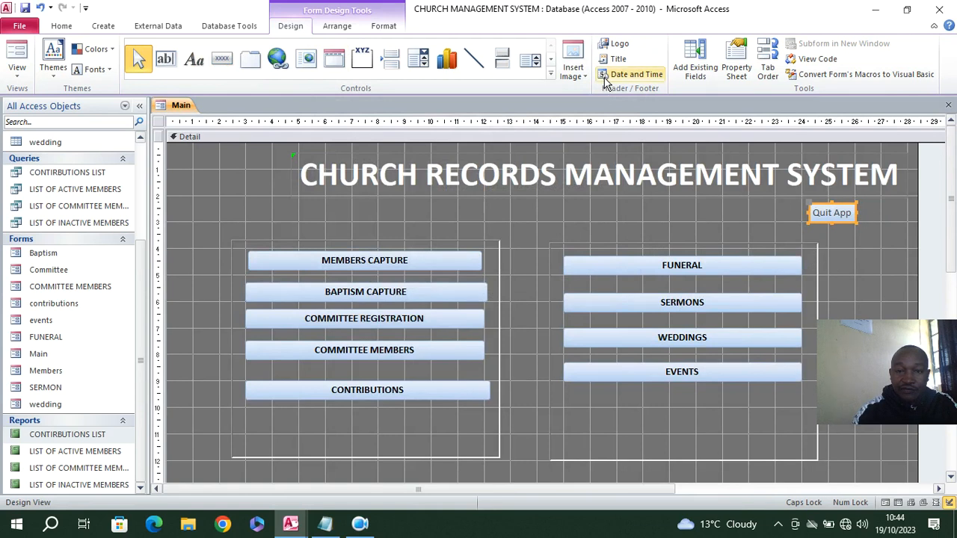
Give the Quit App button a red fill and a white font color, and preview the form in Form View
left_click(395, 27)
left_click(602, 43)
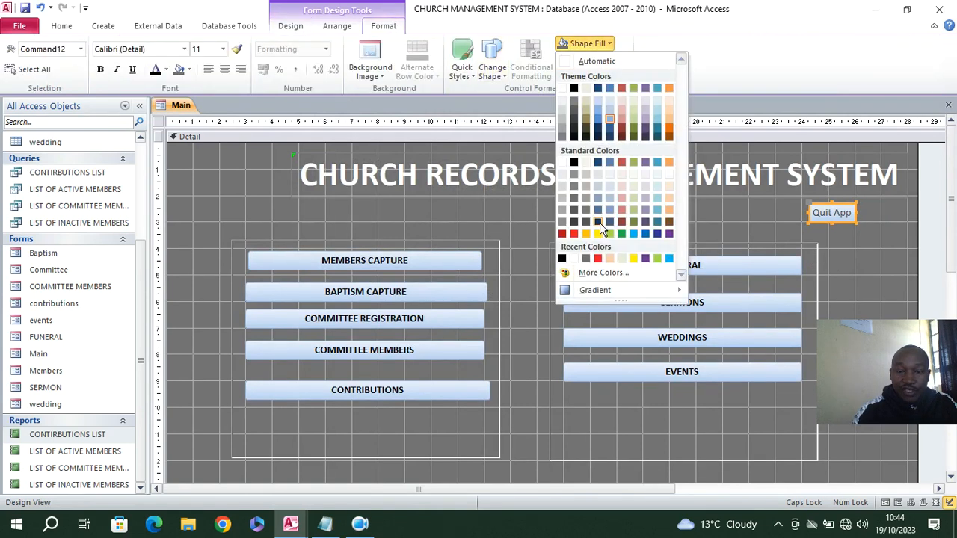
left_click(573, 233)
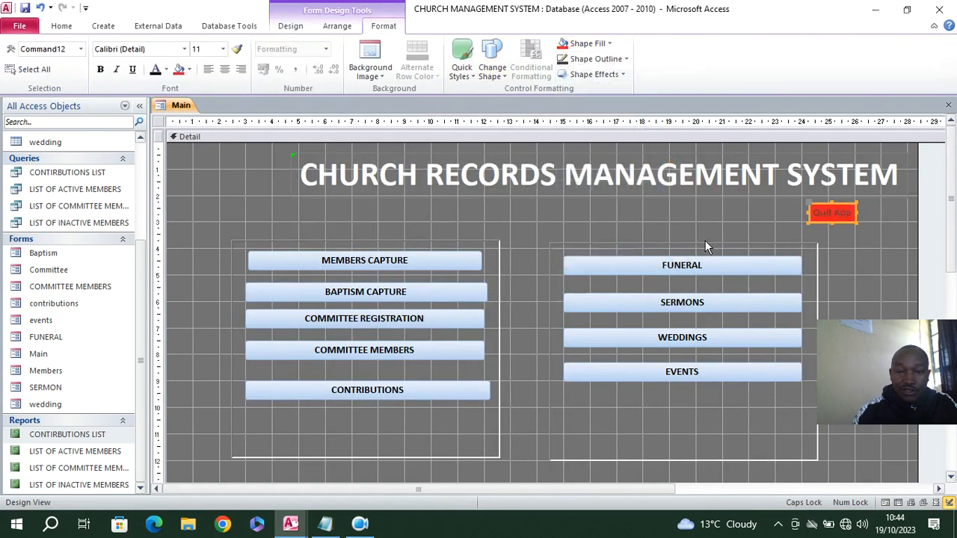
left_click(166, 68)
left_click(167, 118)
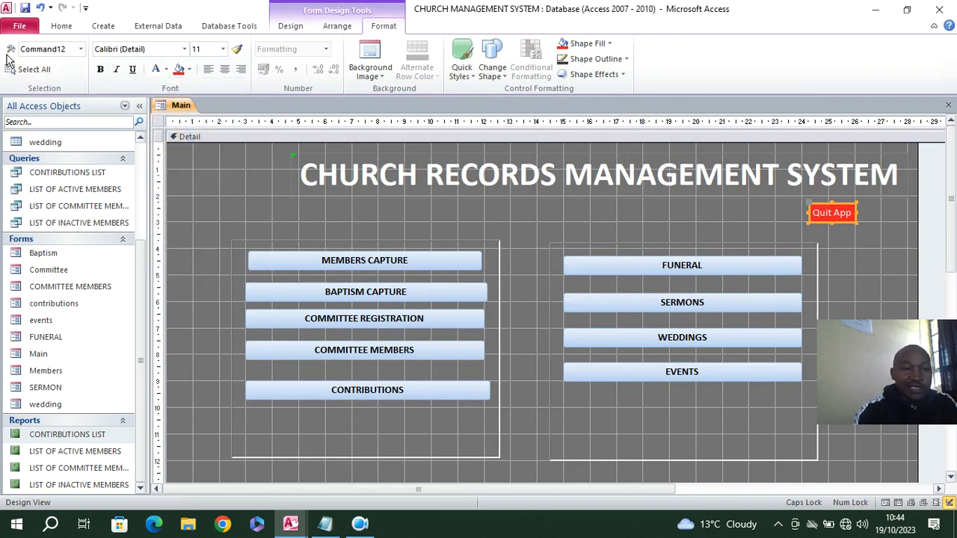
left_click(61, 30)
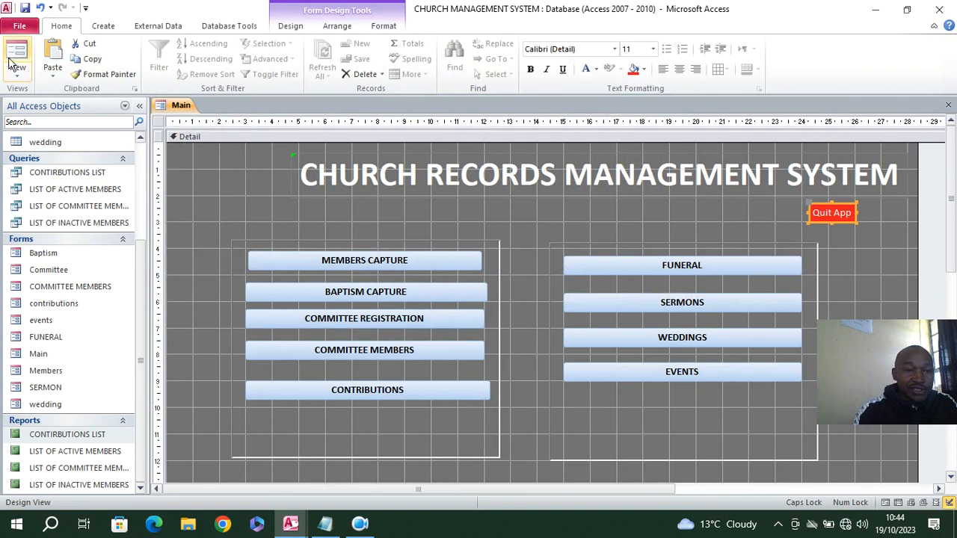
left_click(16, 54)
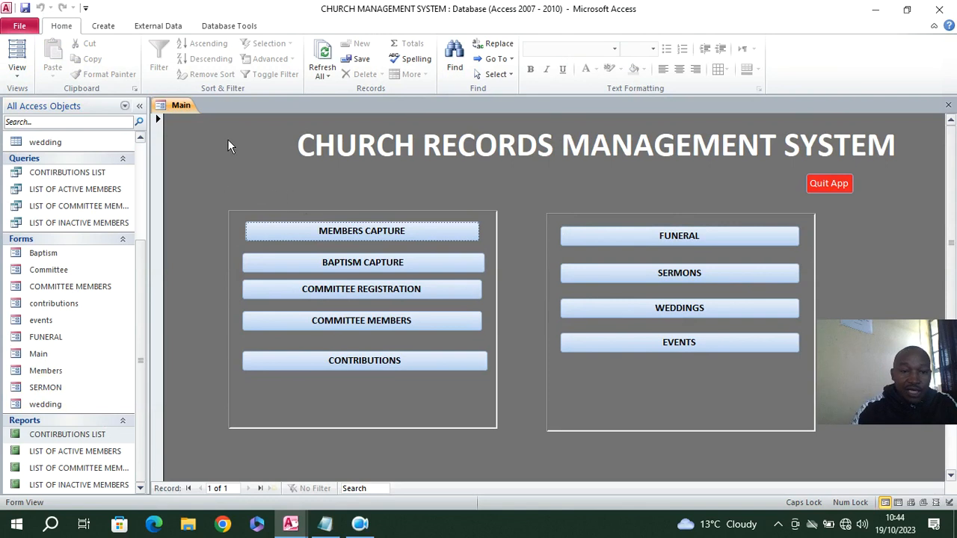
Return to Design View and draw an unbound text box above the first rectangle of buttons
right_click(441, 182)
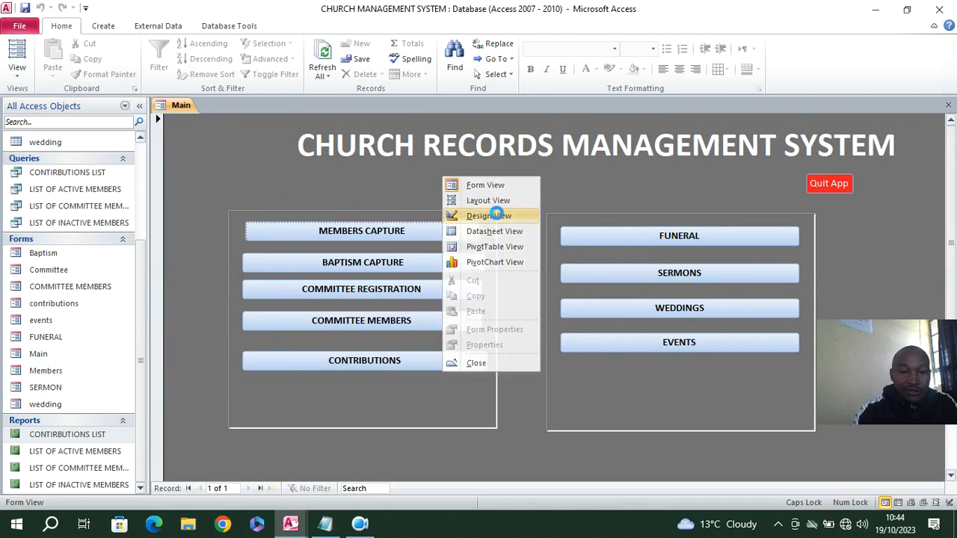
left_click(497, 215)
left_click(165, 59)
left_click_drag(223, 201, 340, 216)
left_click(169, 202)
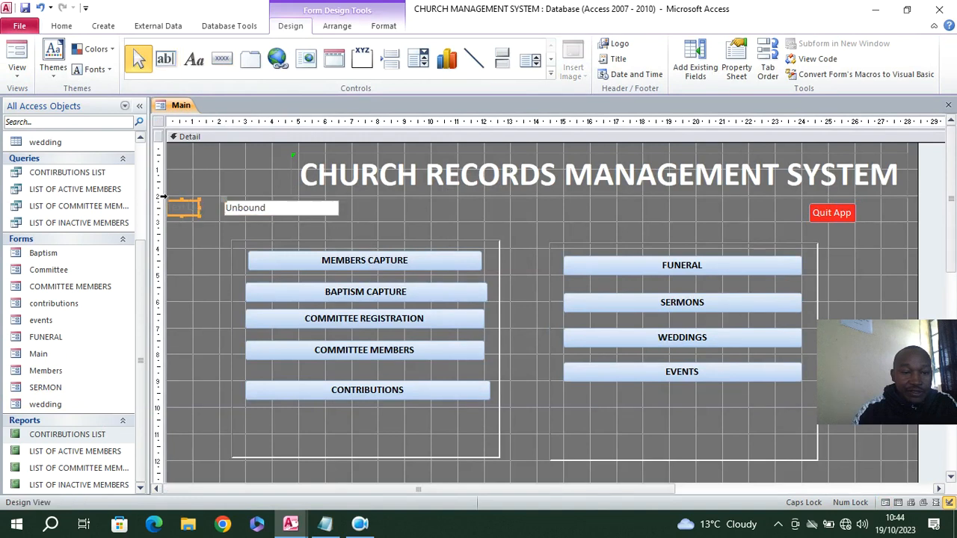
Move the text box's label directly above it, widen it and change its caption to "You are Logged in as:"
left_click_drag(168, 200, 296, 188)
double_click(275, 187)
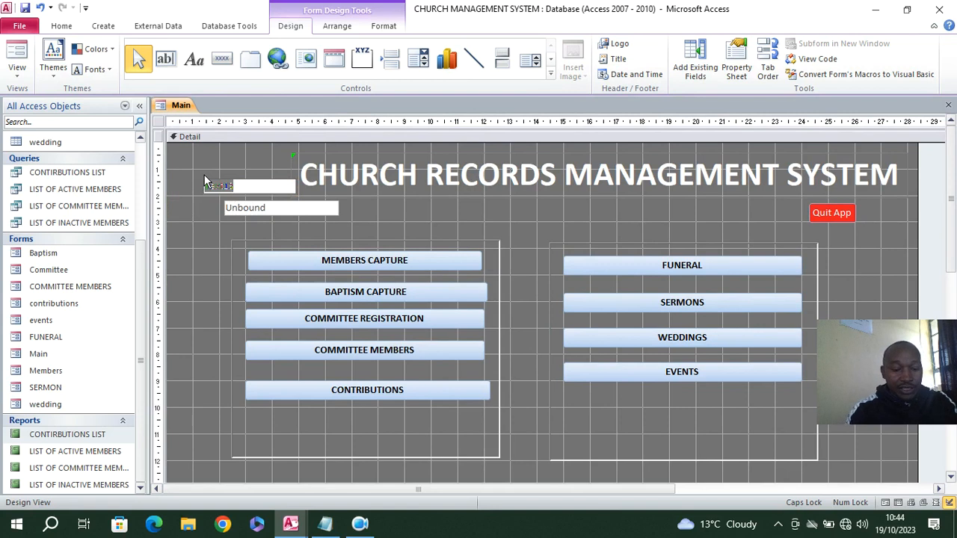
key("BackSpace")
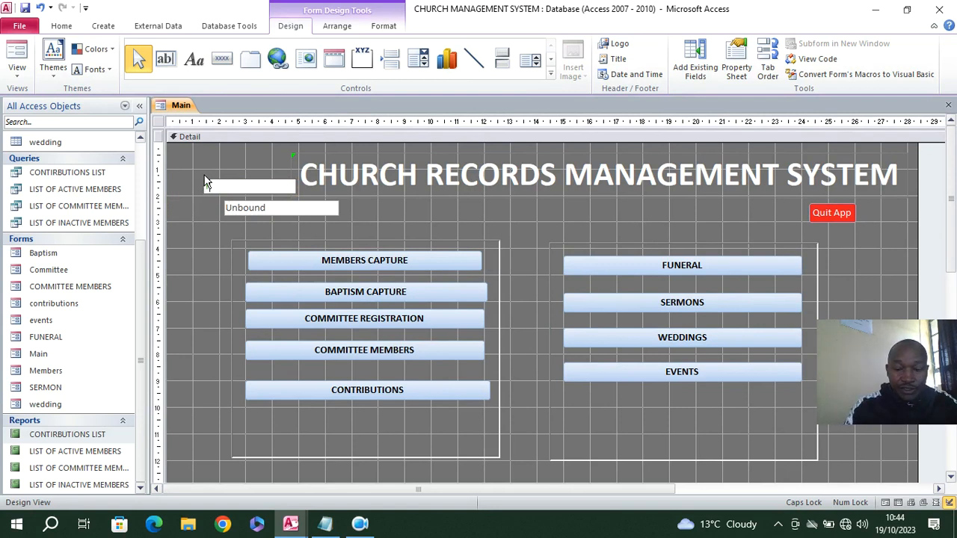
key("Caps_Lock")
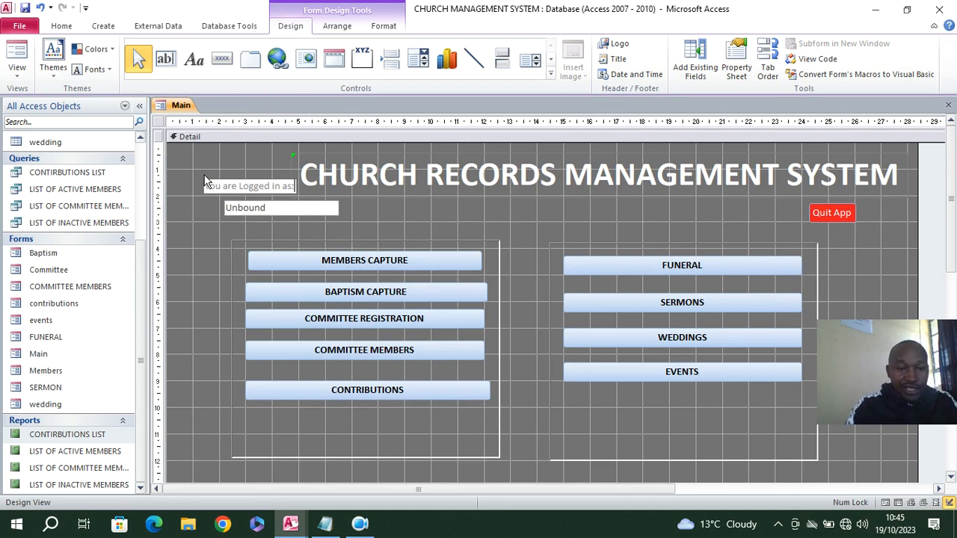
Make the unbound text box and its label bold with the Automatic font color
left_click(237, 210)
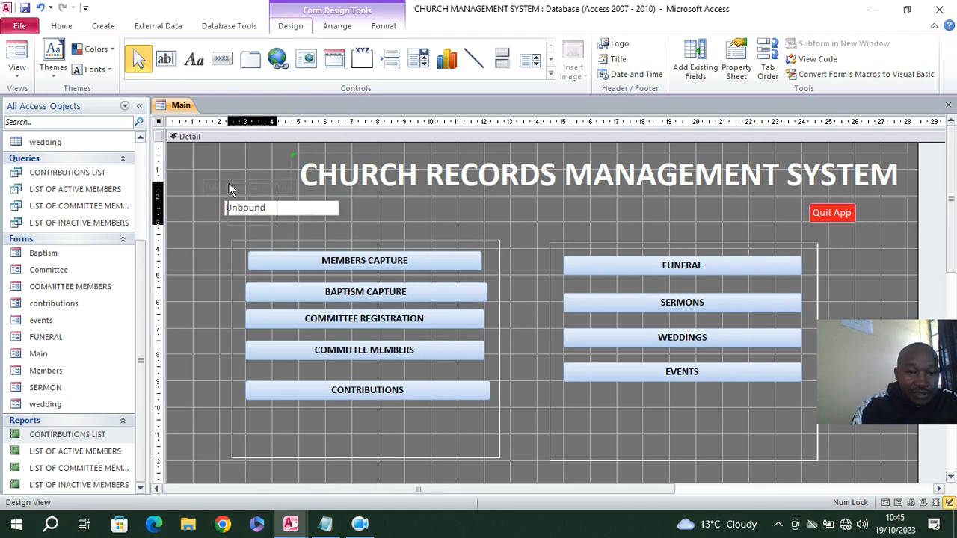
left_click(383, 26)
left_click(100, 69)
left_click(166, 69)
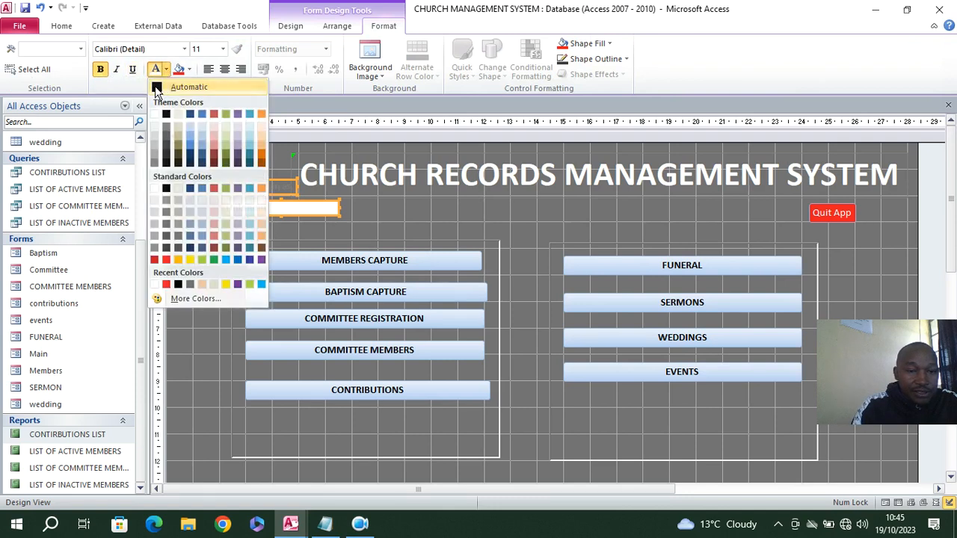
left_click(156, 87)
left_click(392, 219)
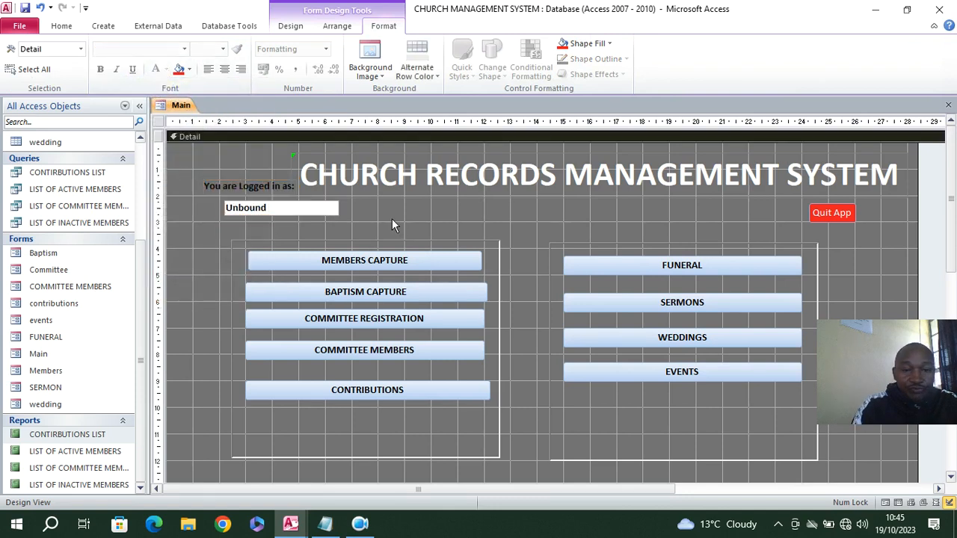
Set the unbound text box's Back Style to Transparent and preview the form in Form View
left_click(323, 211)
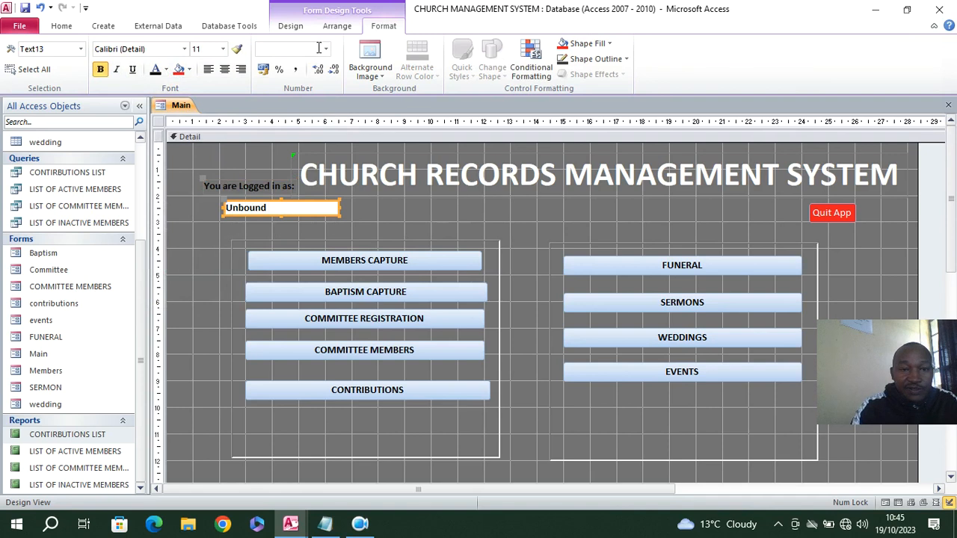
left_click(293, 27)
left_click(736, 64)
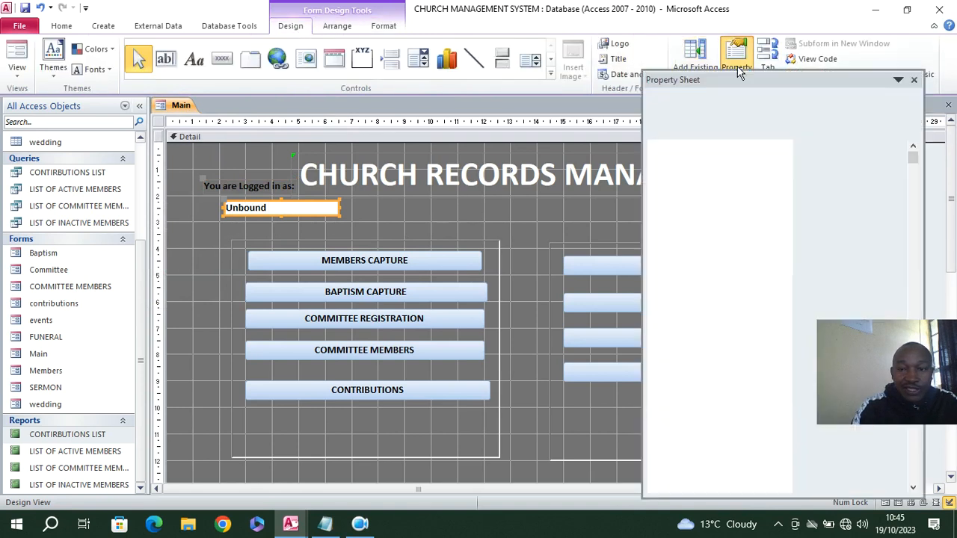
double_click(794, 273)
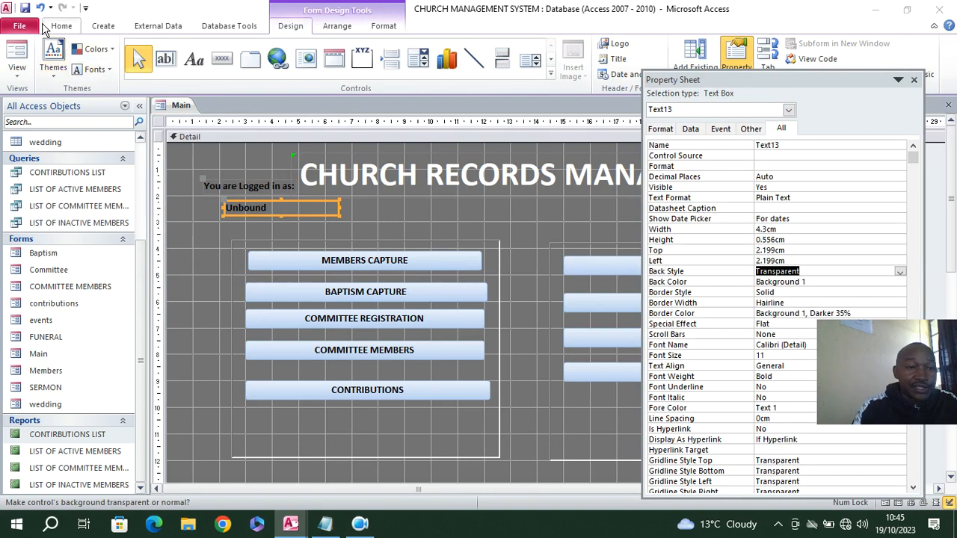
left_click(16, 56)
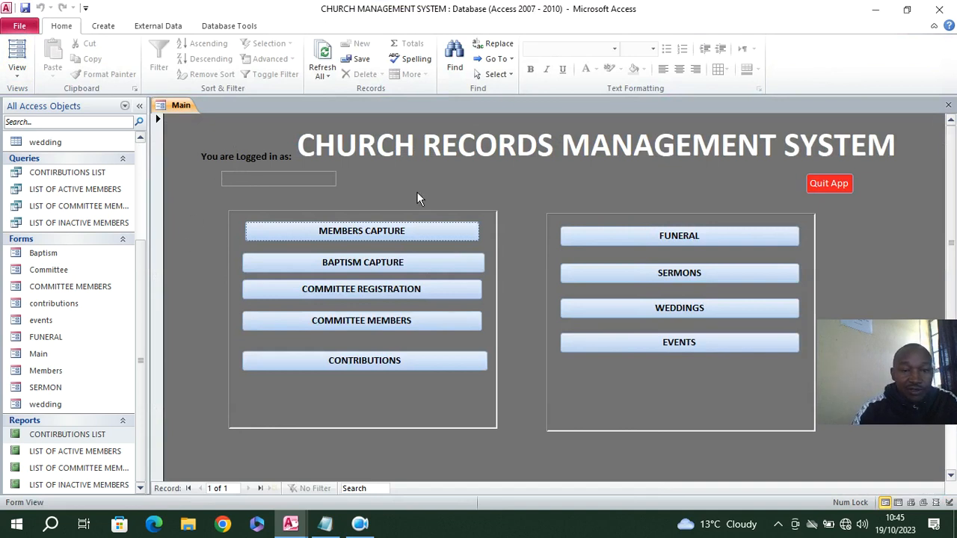
Back in Design View, check the Name property of the unbound text box and close the Property Sheet
right_click(180, 191)
left_click(214, 225)
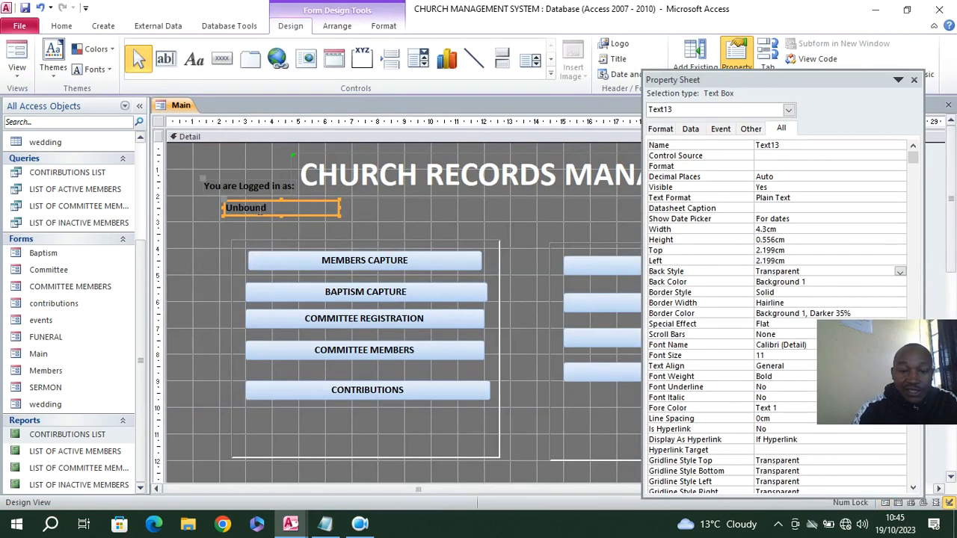
double_click(792, 146)
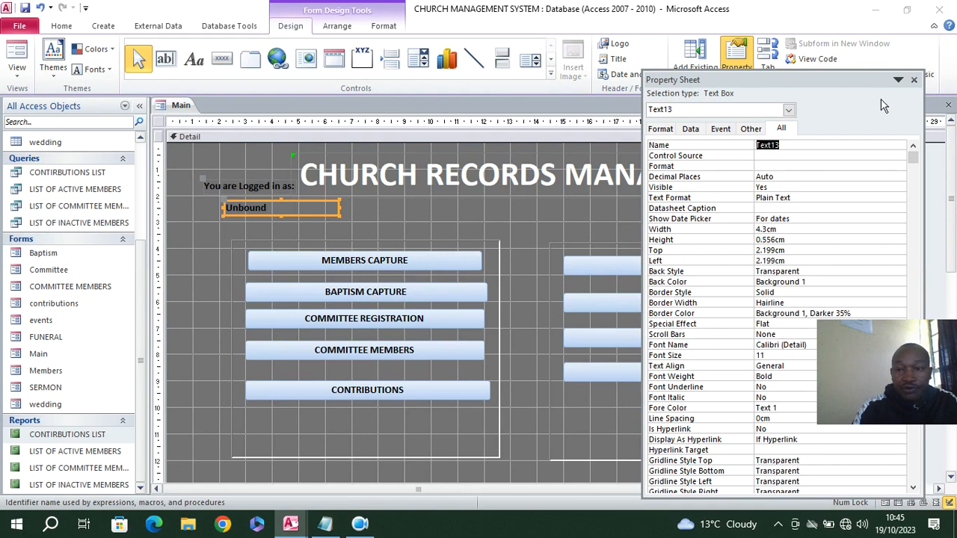
left_click(913, 79)
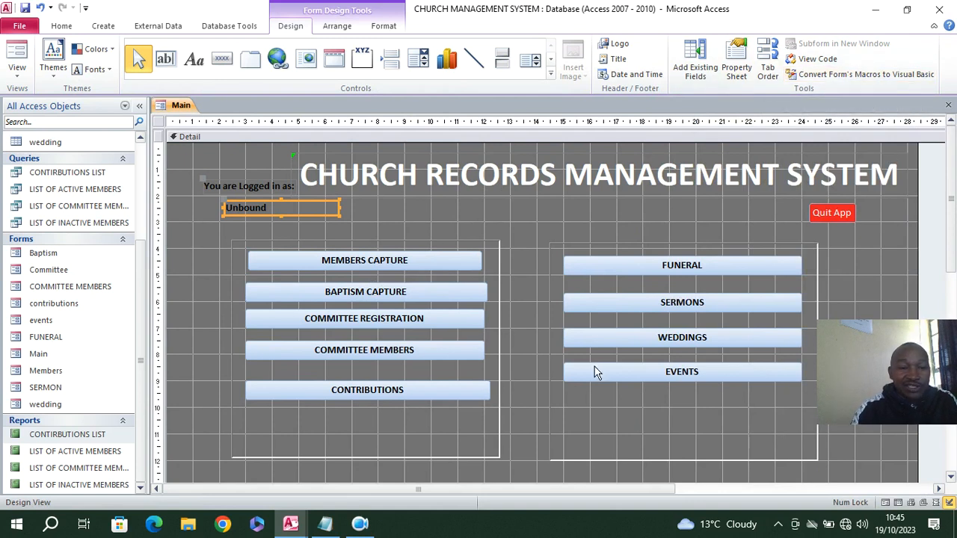
left_click(223, 159)
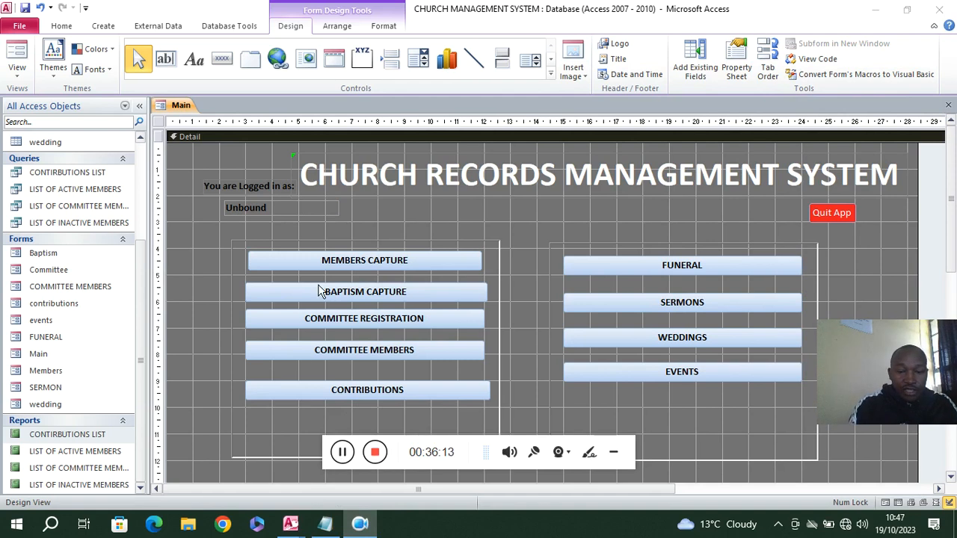
Start an Access database import of objects from "Students records management system.accdb" in the Students MIS 2023 folder on the Desktop
left_click(615, 452)
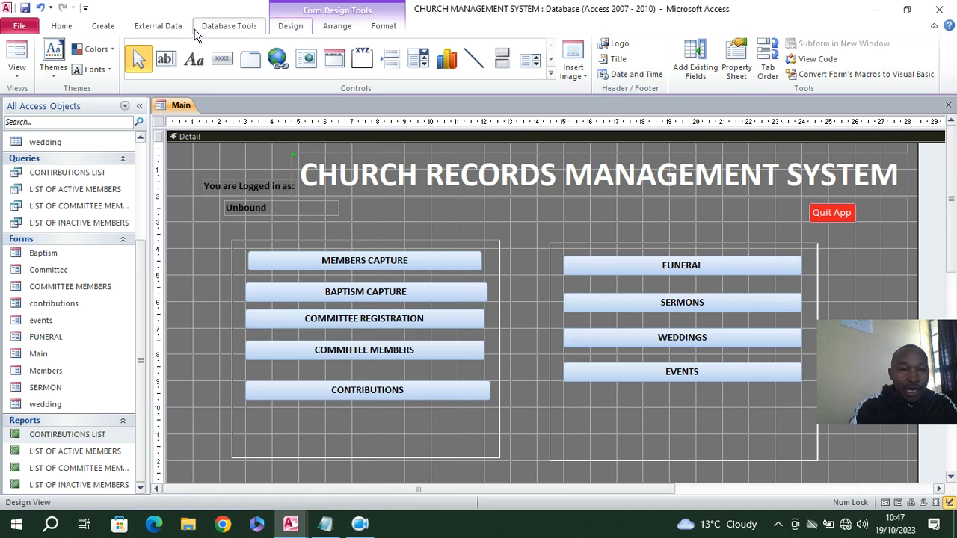
left_click(150, 29)
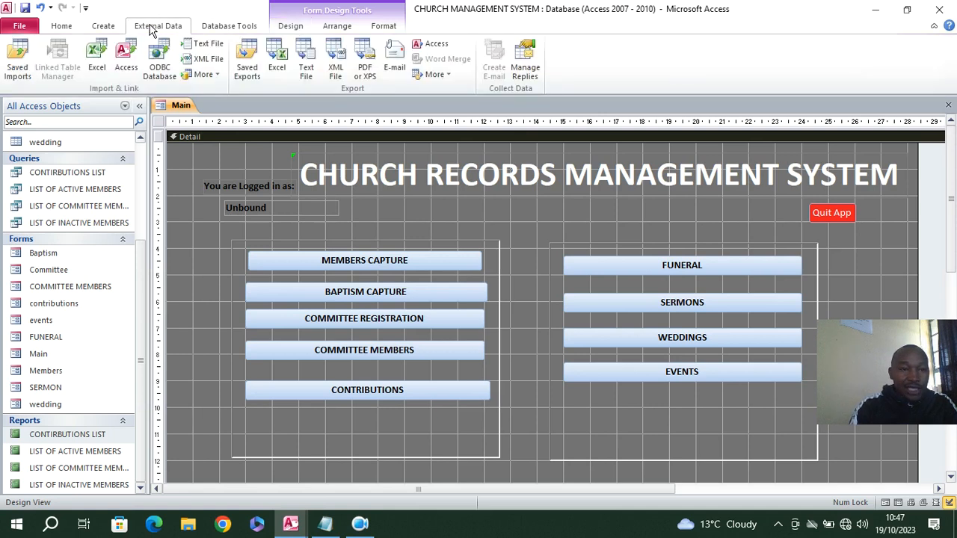
left_click(126, 59)
left_click(683, 165)
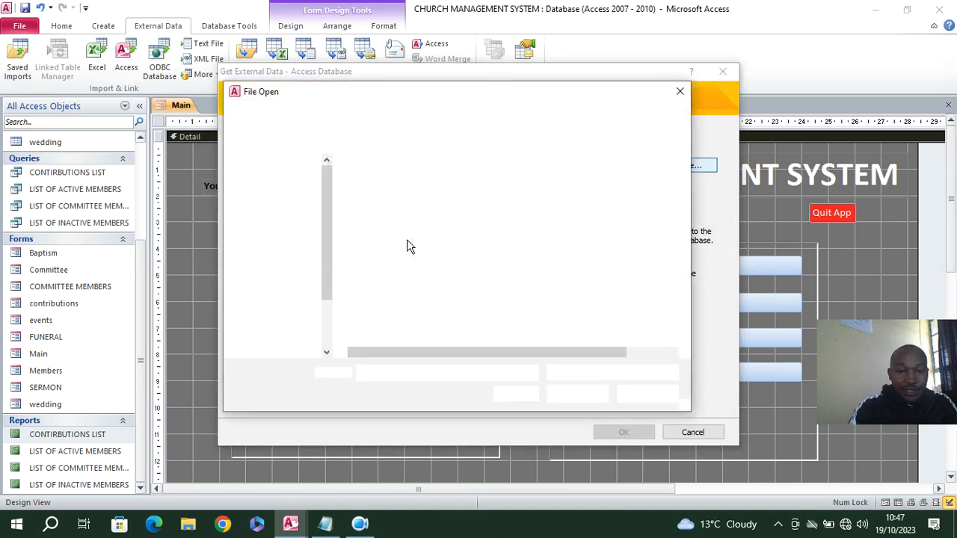
left_click(275, 226)
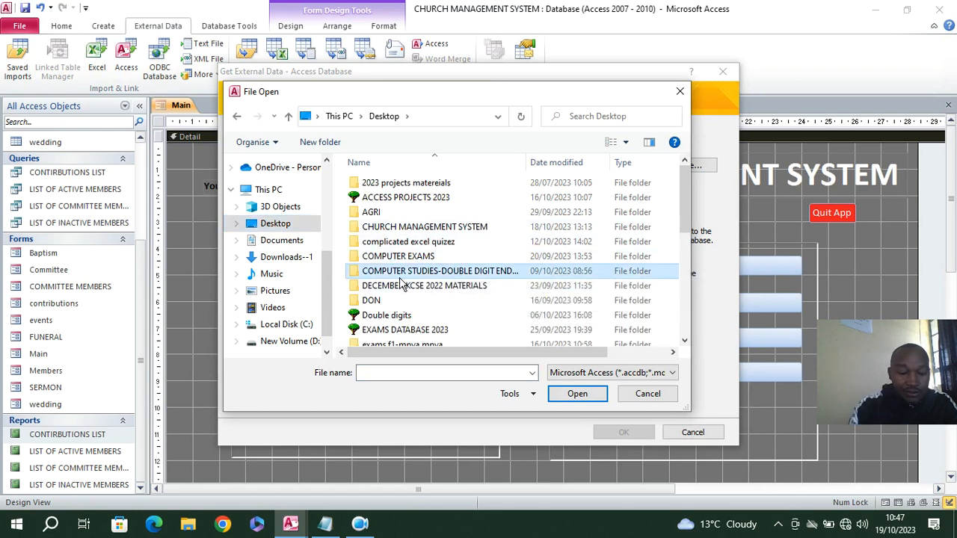
scroll(408, 282, "down", 5)
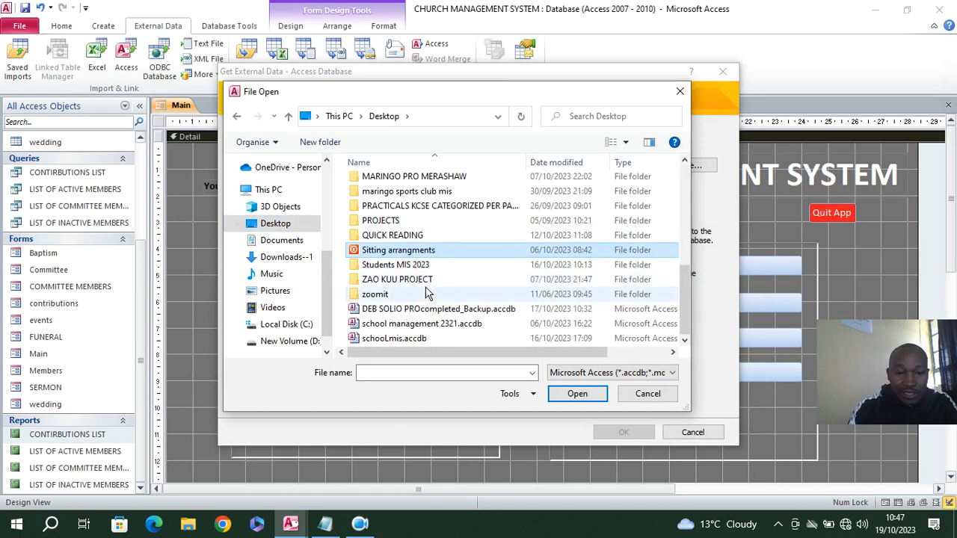
mouse_move(366, 526)
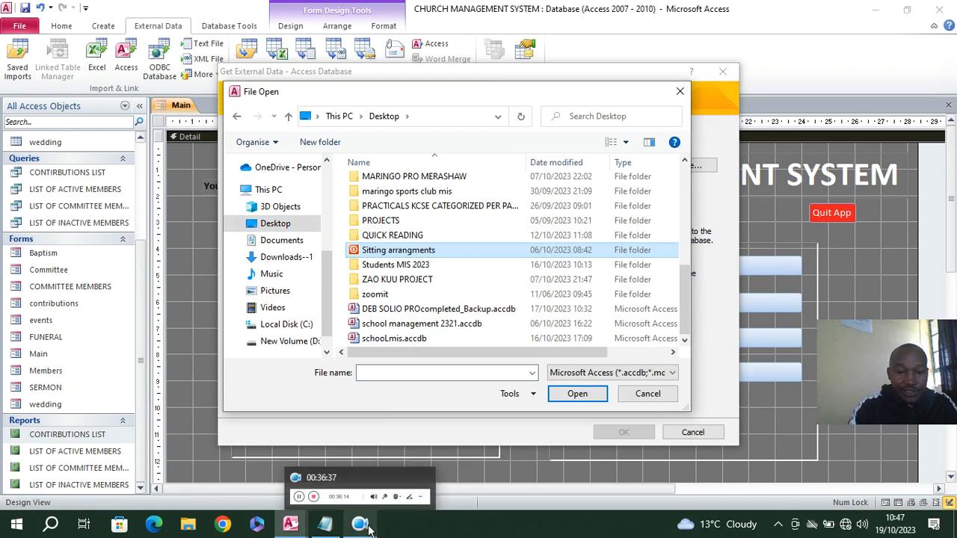
double_click(410, 266)
left_click(424, 199)
double_click(424, 200)
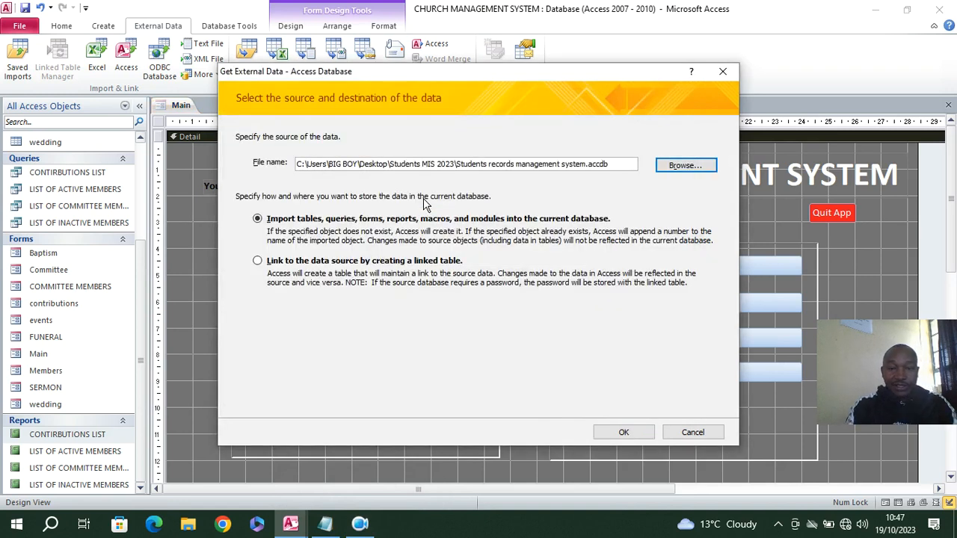
left_click(623, 433)
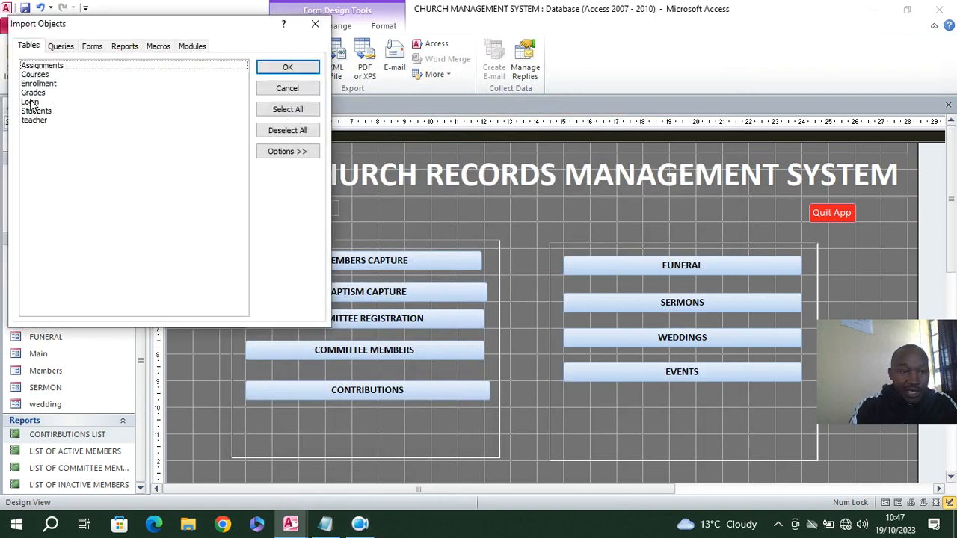
Import the Login table and the User Login and memo forms, without saving the import steps
left_click(30, 101)
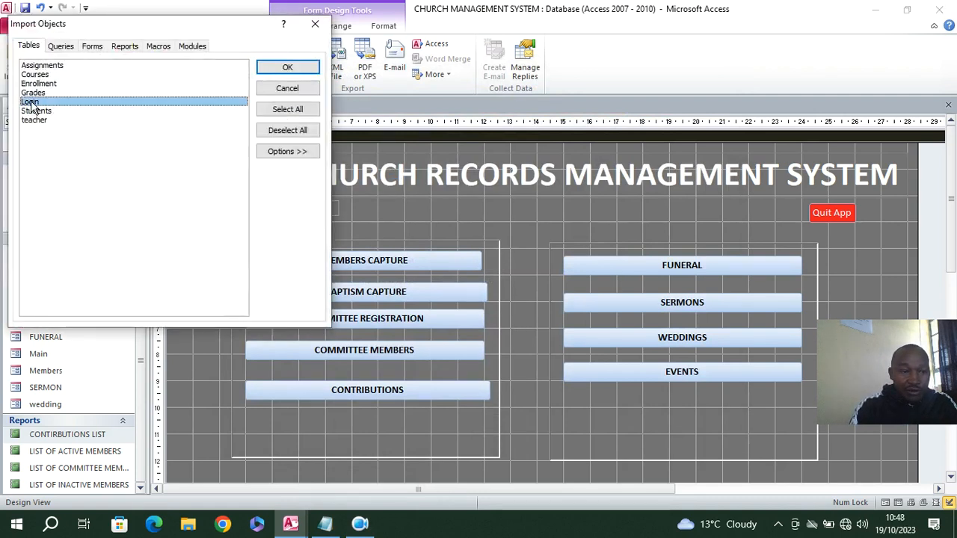
left_click(91, 46)
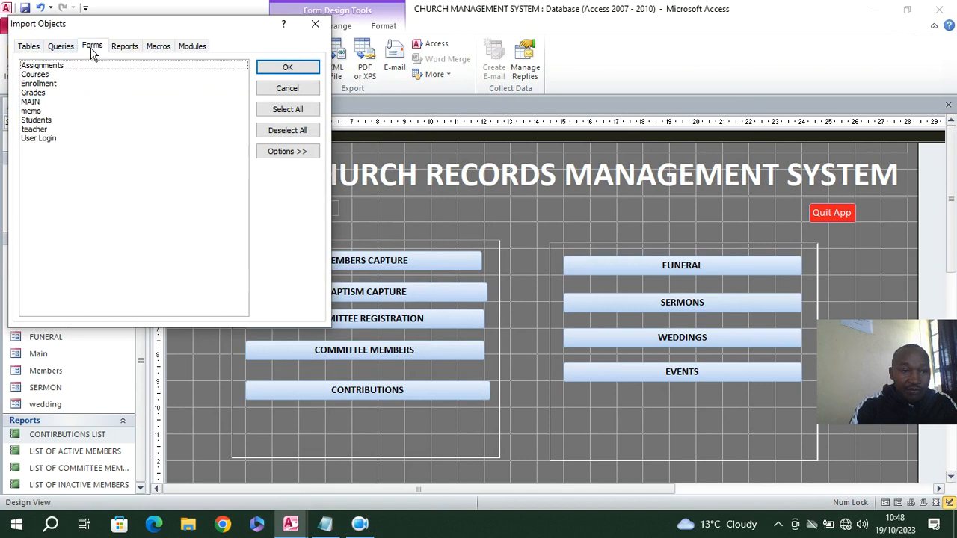
left_click(53, 138)
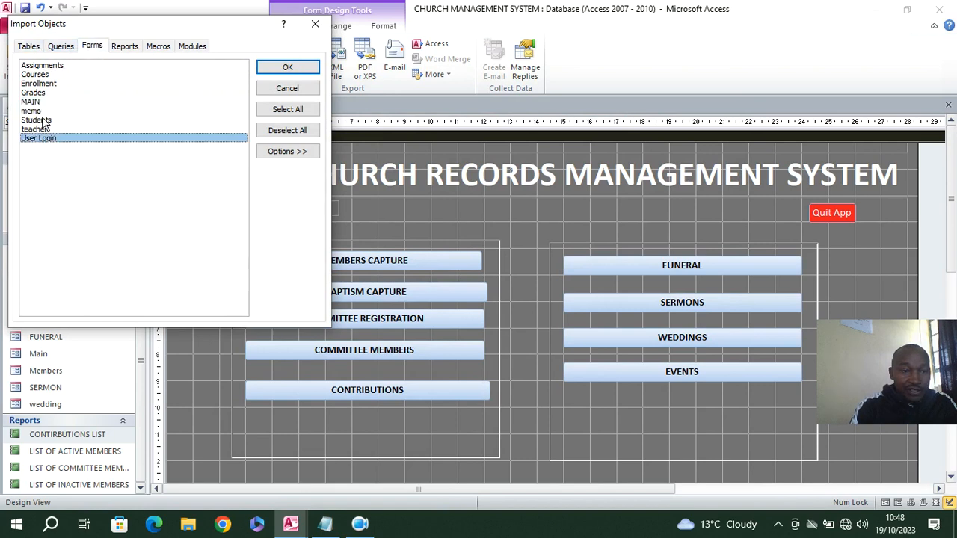
left_click(36, 111)
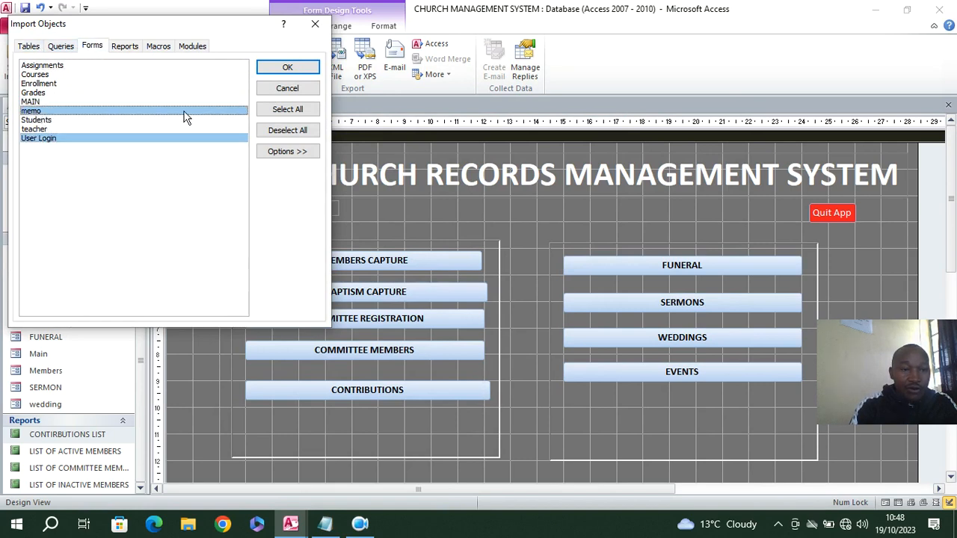
left_click(287, 68)
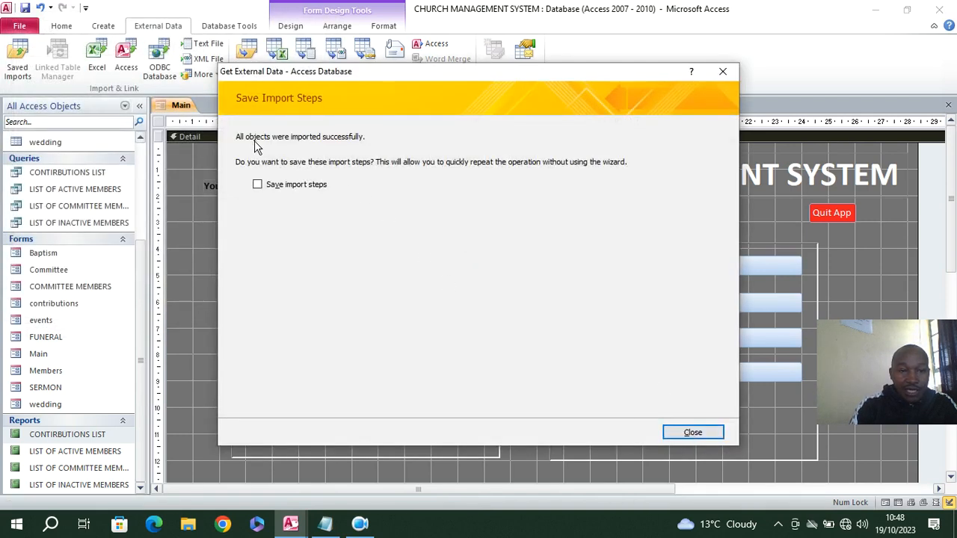
left_click(690, 432)
Check the object list for the imported User Login and memo forms and the Login table
scroll(86, 418, "down", 1)
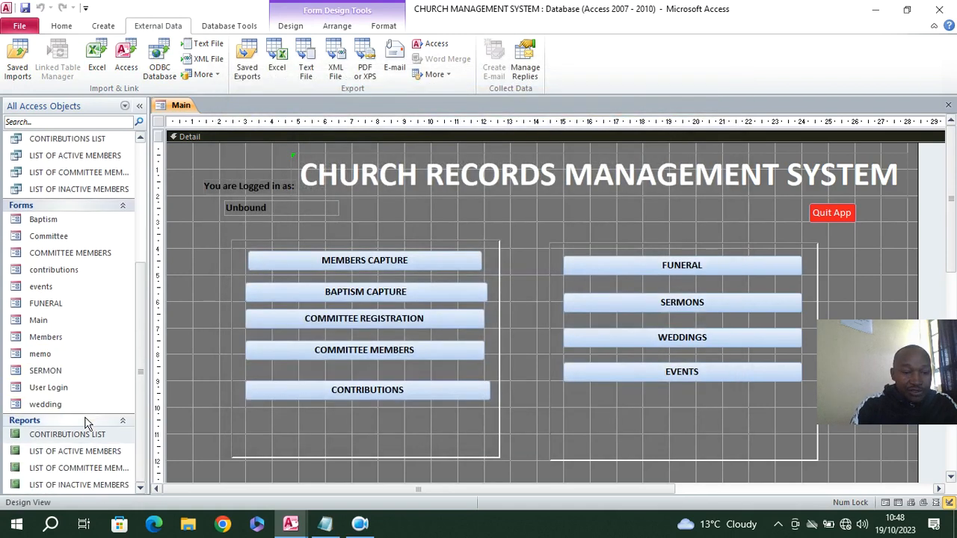
left_click(54, 392)
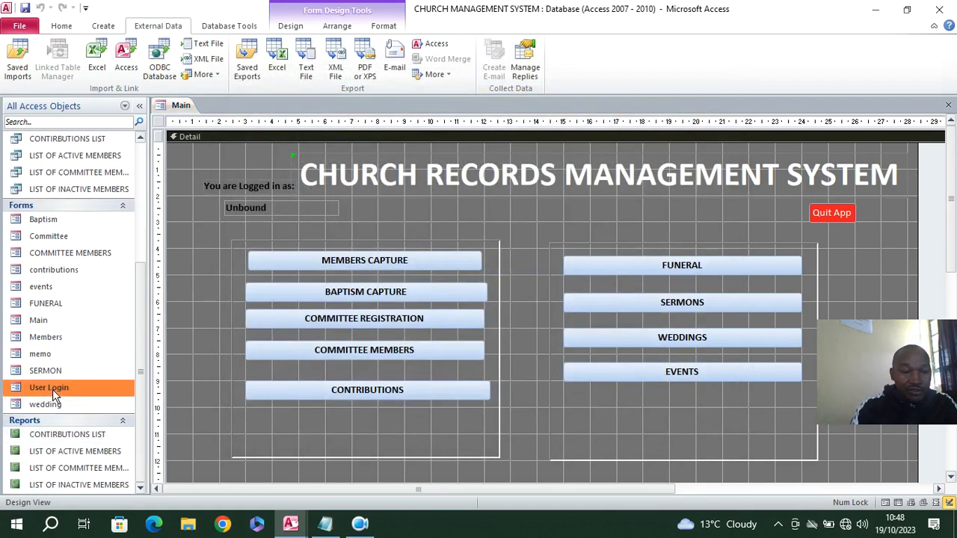
left_click(45, 355)
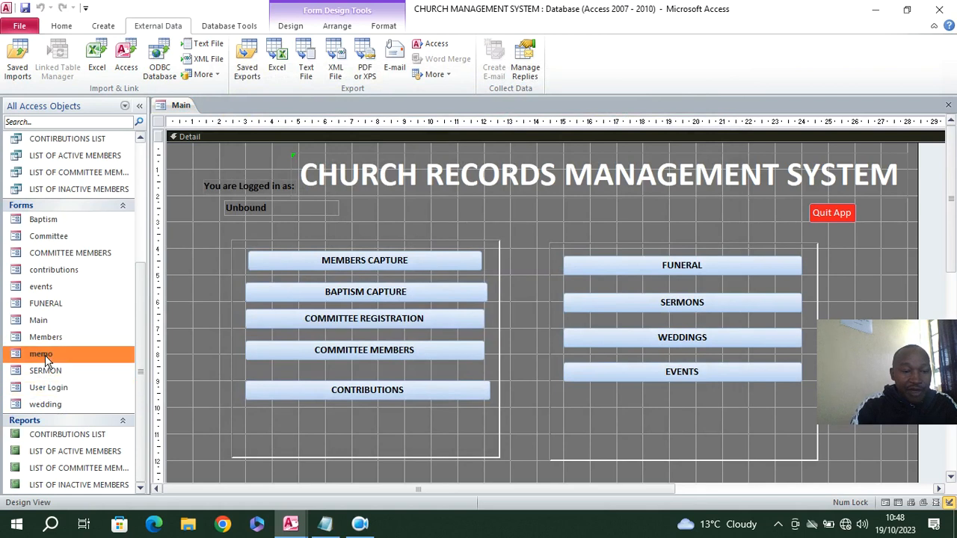
scroll(53, 241, "up", 4)
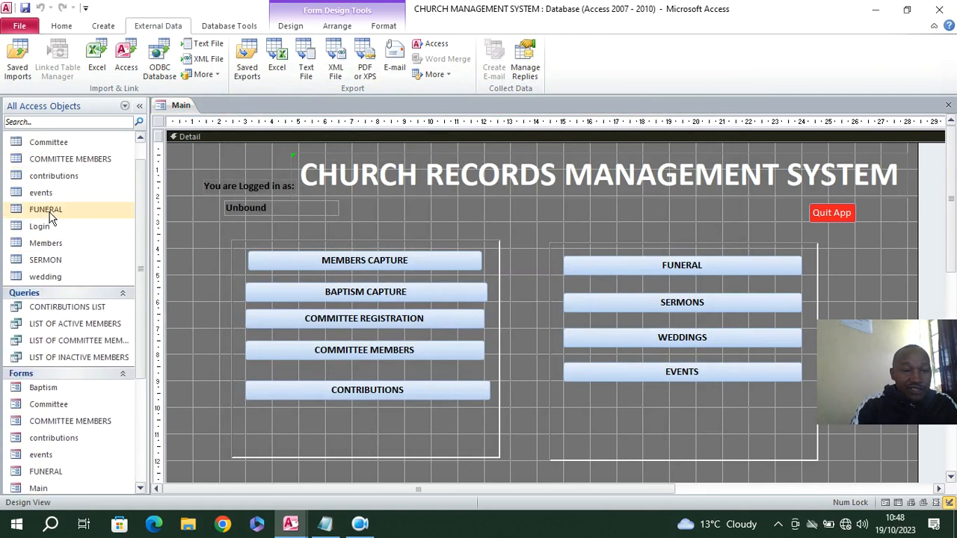
left_click(51, 227)
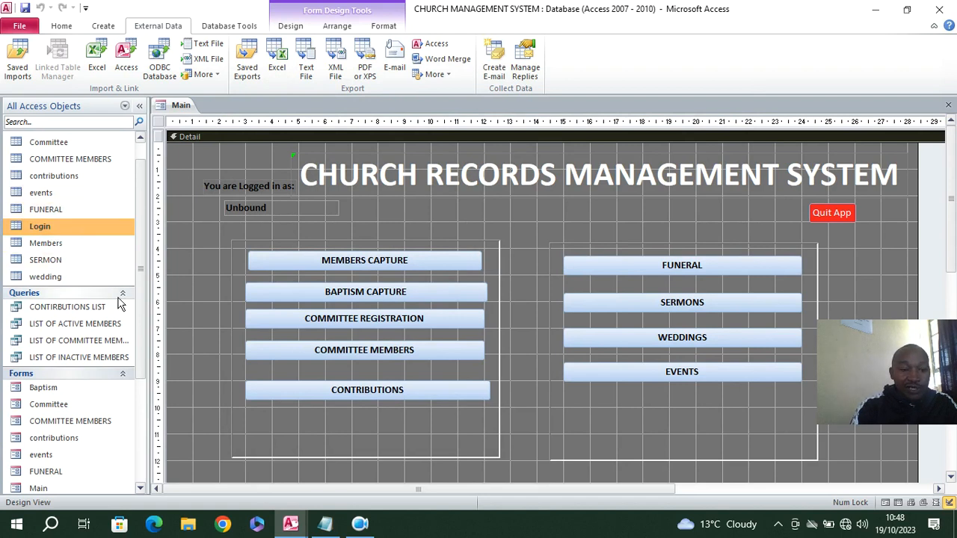
scroll(96, 333, "down", 2)
scroll(96, 403, "down", 1)
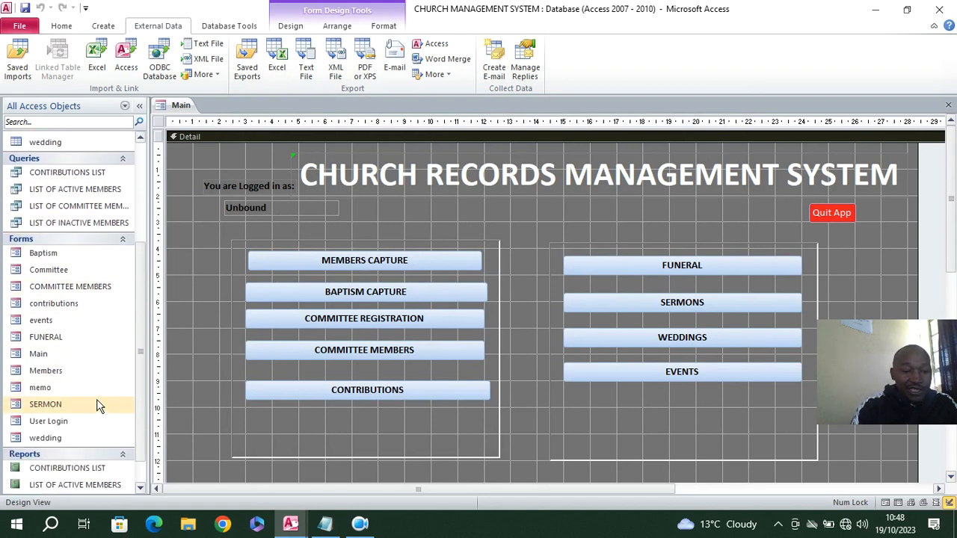
Open the memo form in Design View and replace its loading label text with "CHURCH RECORDS MANAGEMENT SYSTEM"
left_click(46, 391)
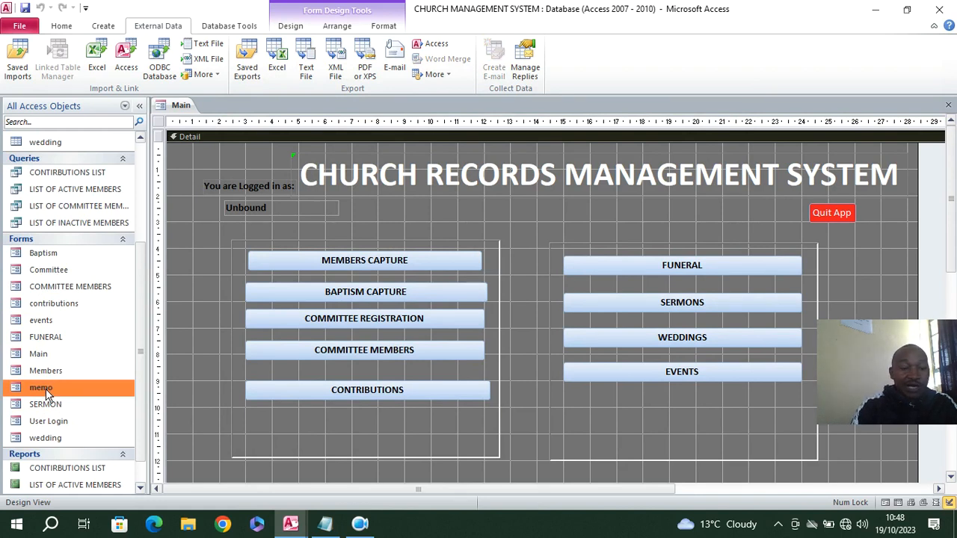
right_click(46, 393)
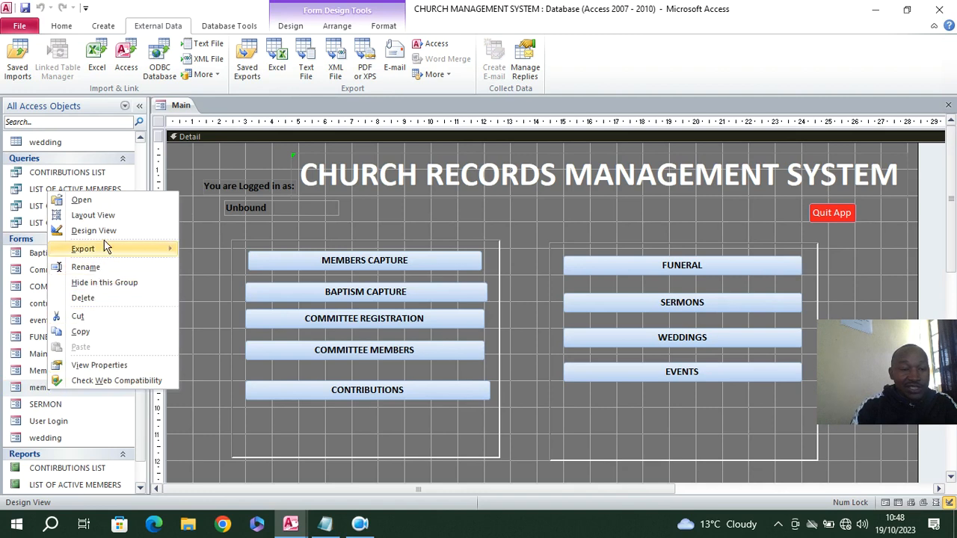
left_click(94, 230)
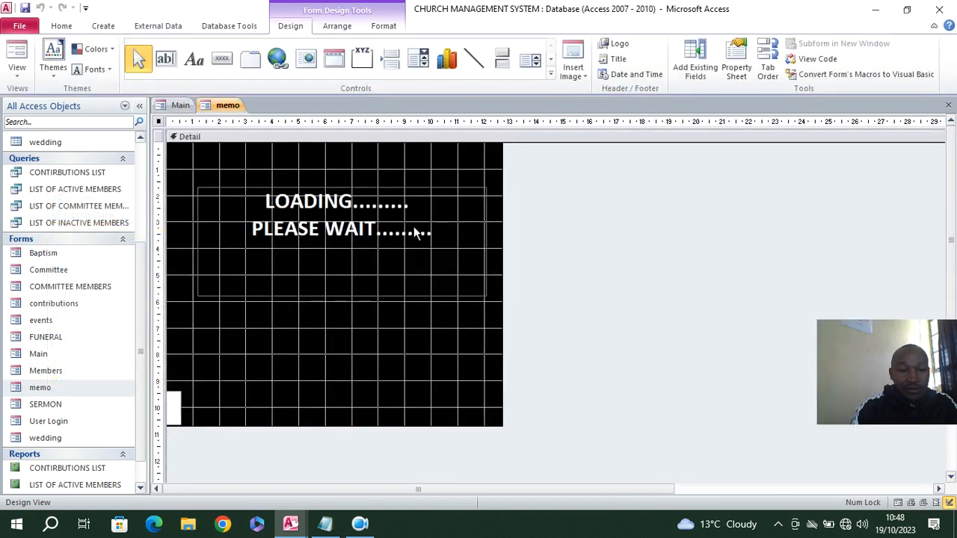
left_click(314, 222)
left_click_drag(431, 238, 215, 199)
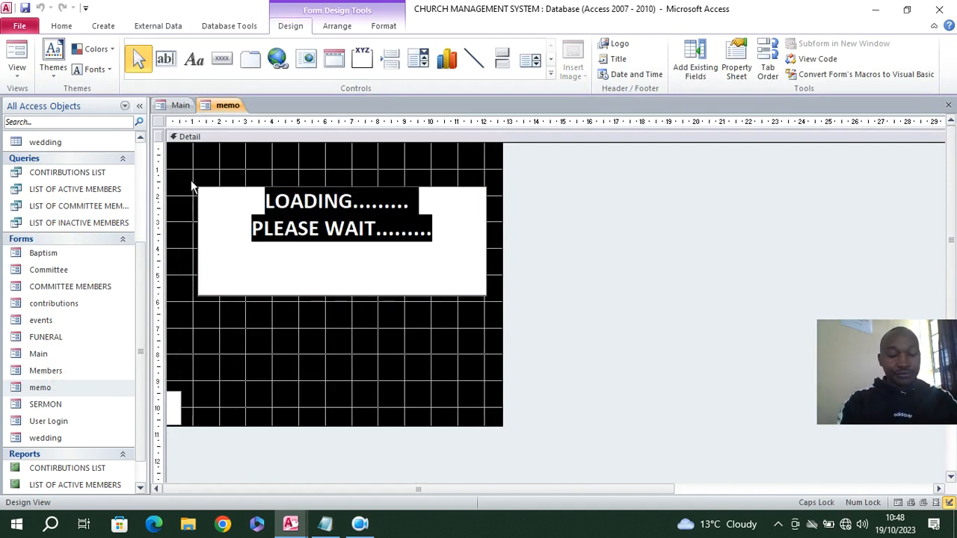
type("CHURCH RECORDS MANAGEMENT SYSTEM")
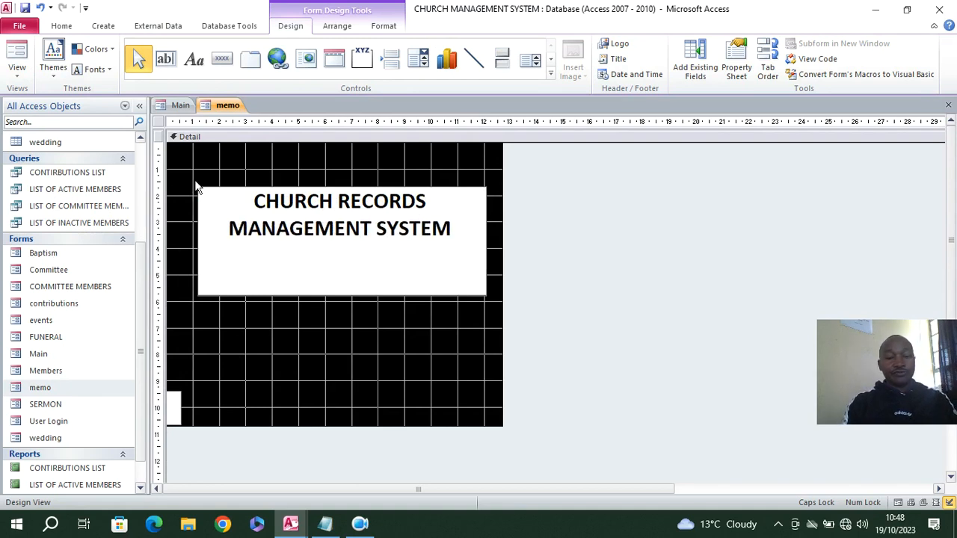
left_click(273, 320)
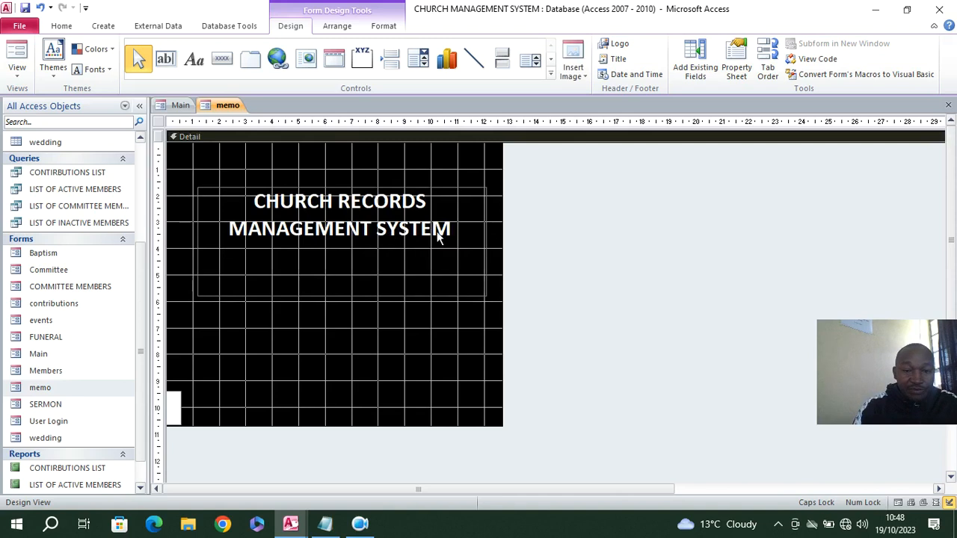
Select the small white progress bar label on the memo form to inspect its formatting, and close all open forms
left_click(178, 405)
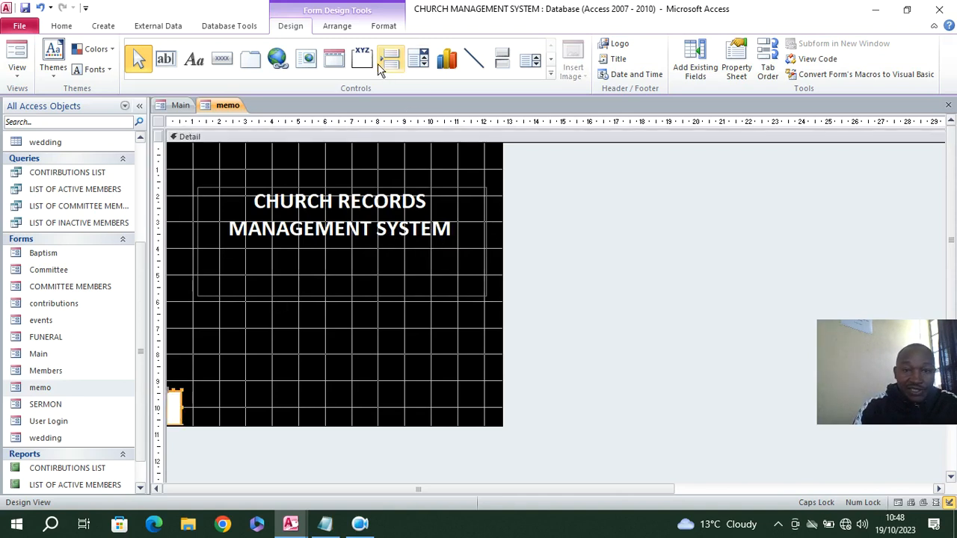
left_click(383, 25)
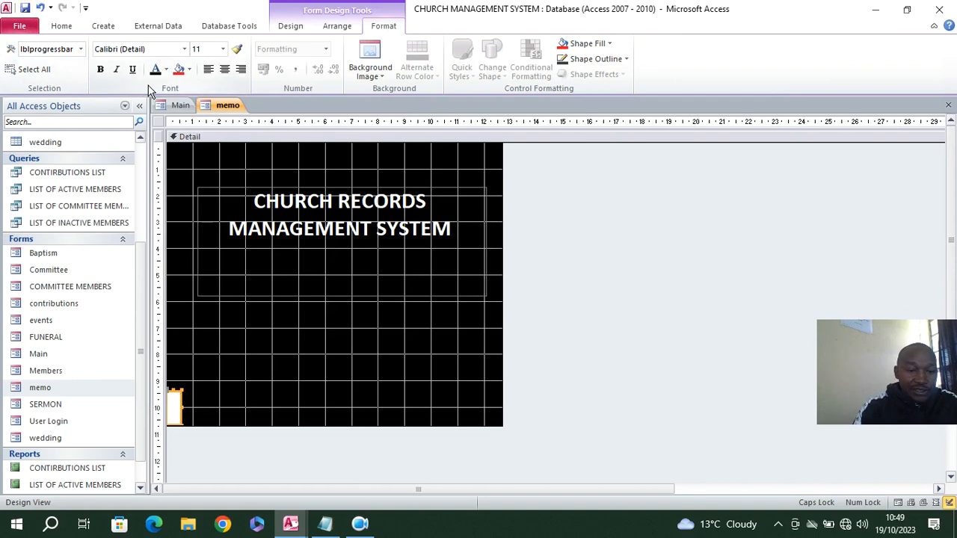
right_click(215, 105)
left_click(258, 150)
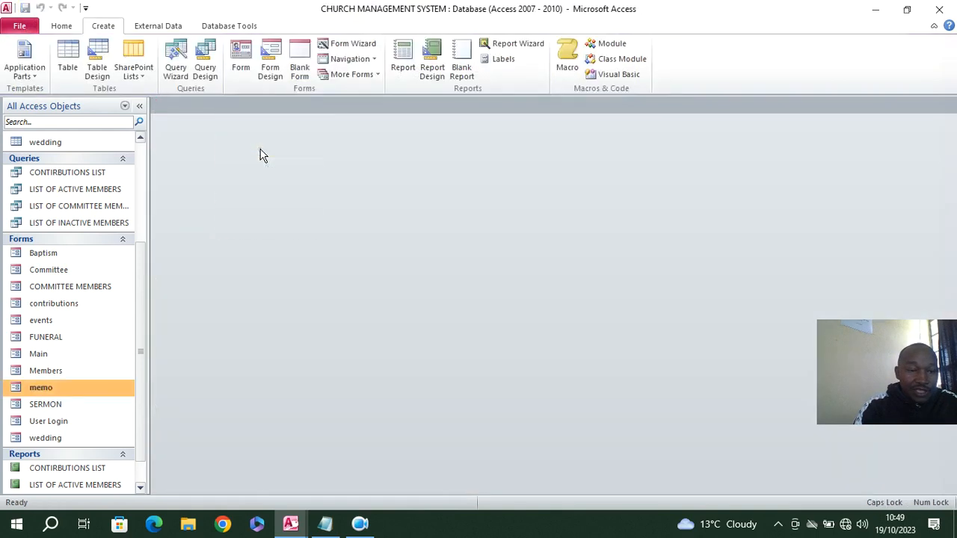
Rename the Main form as MAIN
right_click(64, 353)
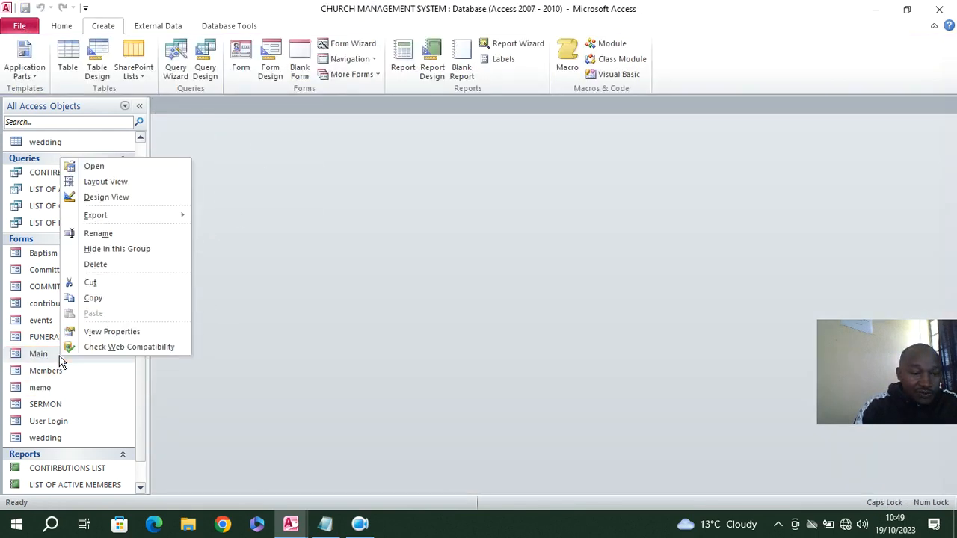
left_click(103, 236)
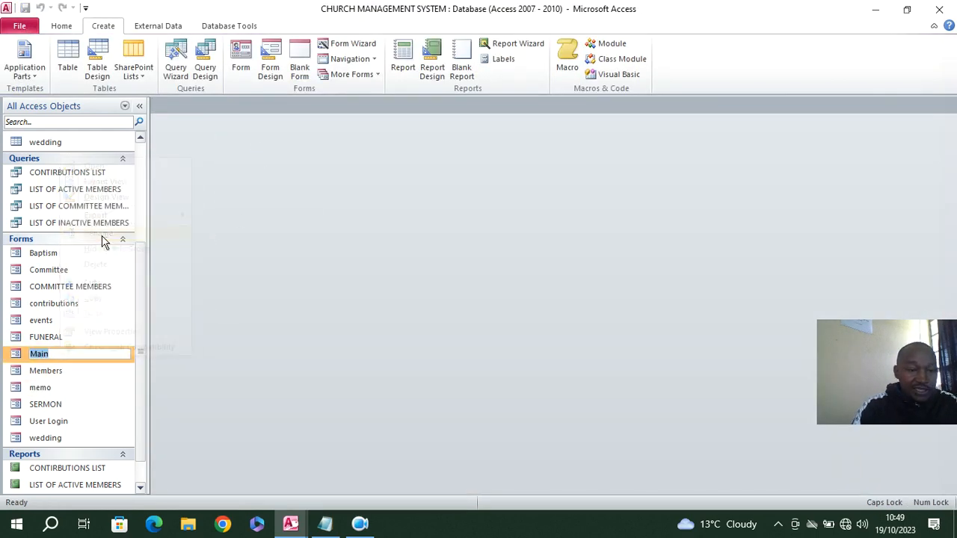
type("MAIN")
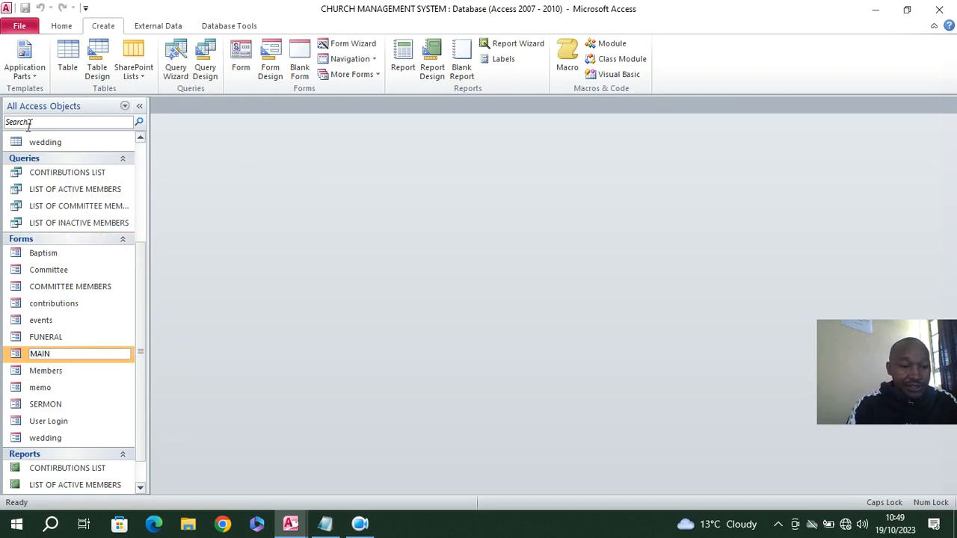
left_click(68, 389)
Open the User Login form in Design View and set the Form Header's back color to orange
right_click(57, 423)
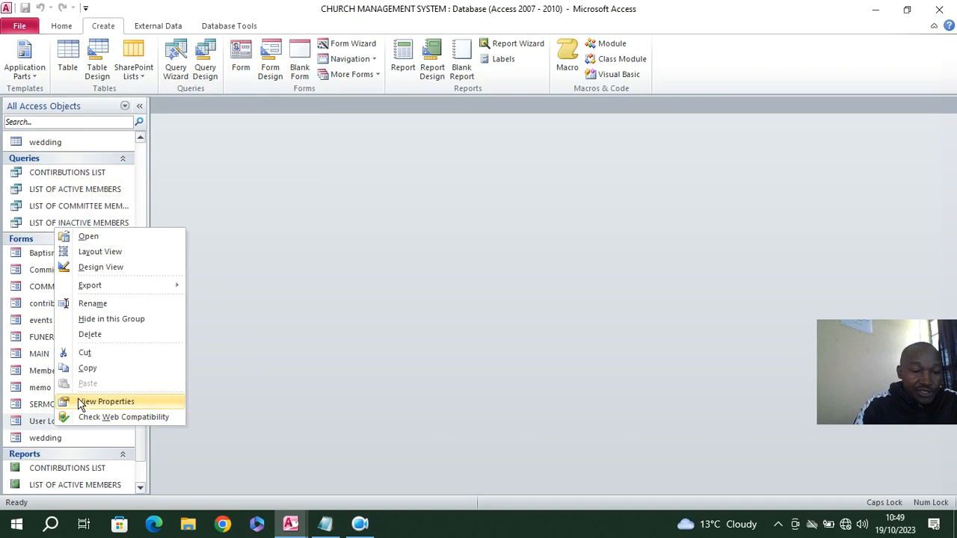
left_click(104, 267)
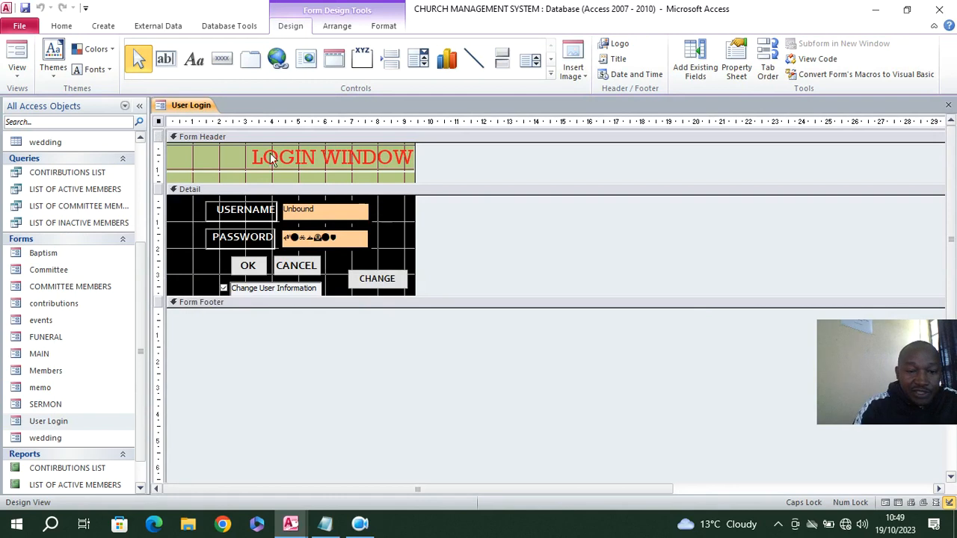
right_click(235, 175)
mouse_move(336, 236)
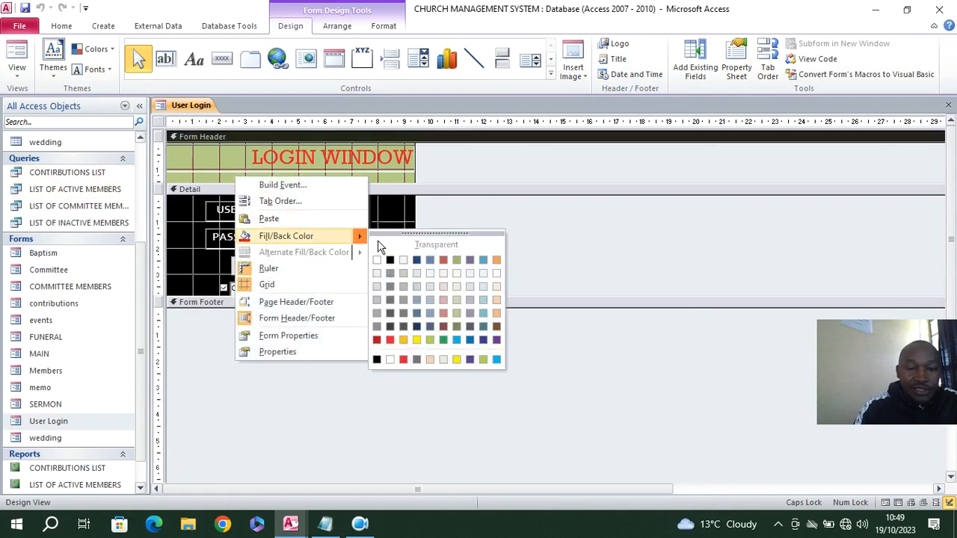
left_click(403, 339)
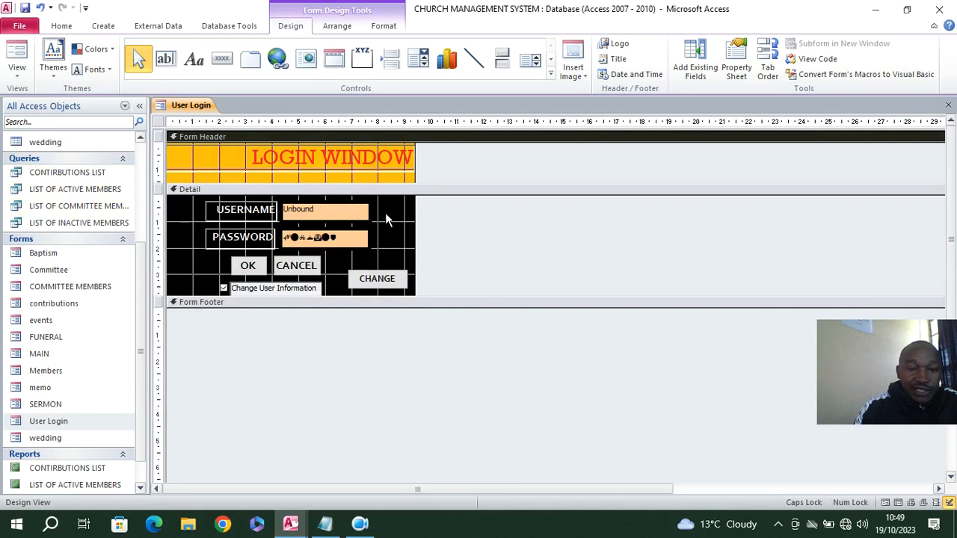
Set the back color of the User Login form's Detail section to green
right_click(385, 213)
mouse_move(463, 278)
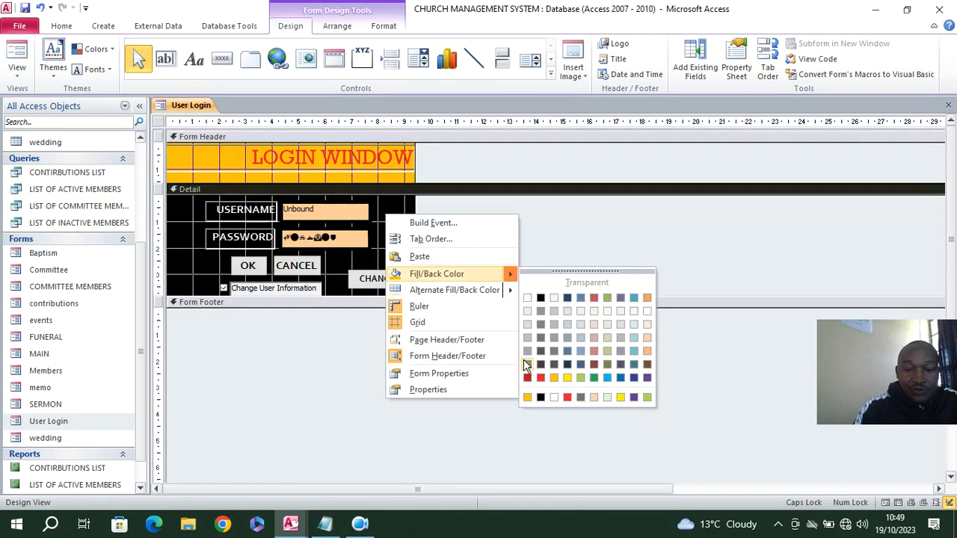
left_click(593, 379)
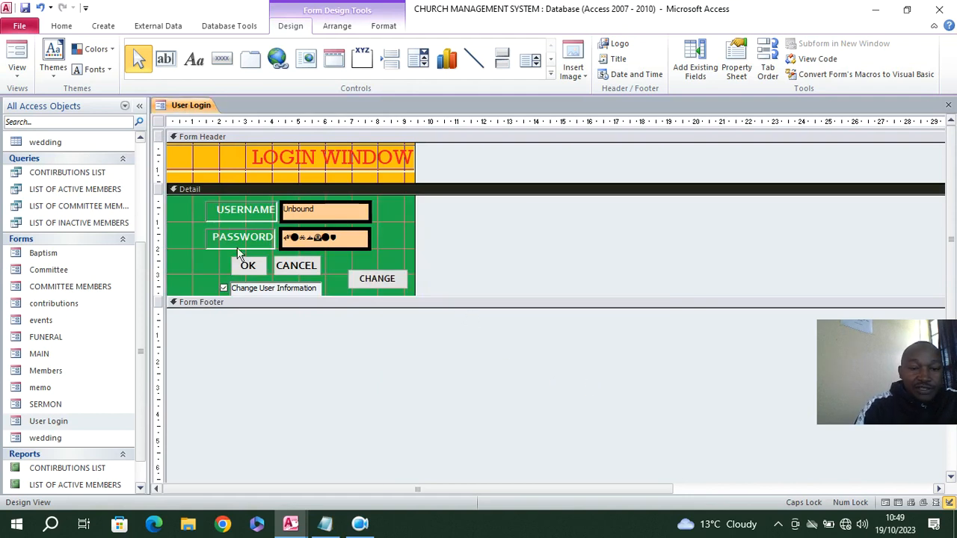
In the User Login form's code, change the Form_Main text box reference in cboUserName_LostFocus to Text13
left_click(248, 266)
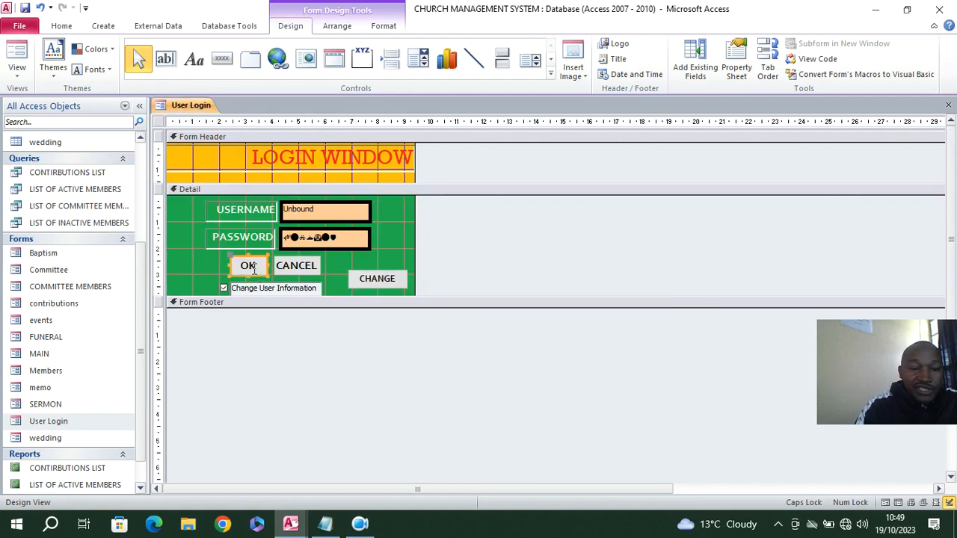
left_click(817, 60)
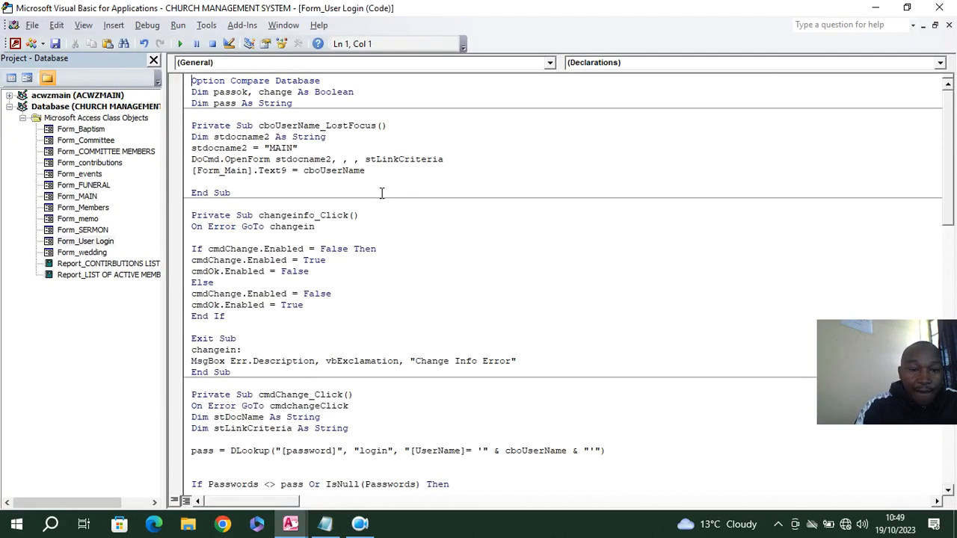
left_click_drag(286, 171, 259, 171)
type("Text13")
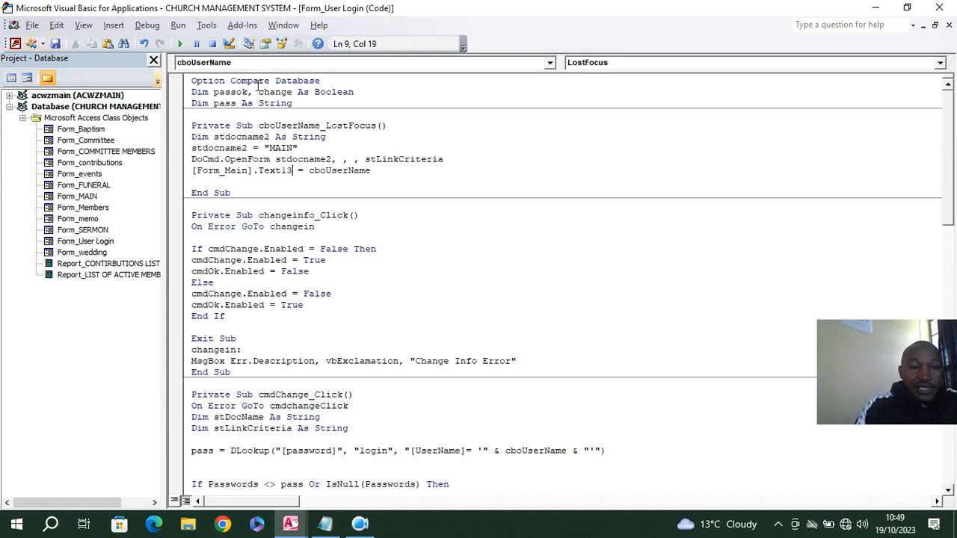
left_click(939, 7)
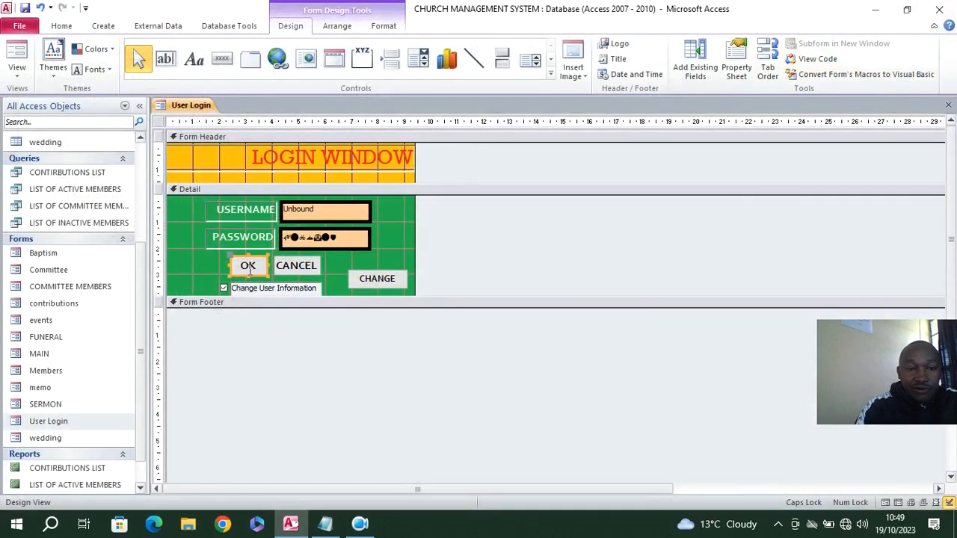
left_click(812, 60)
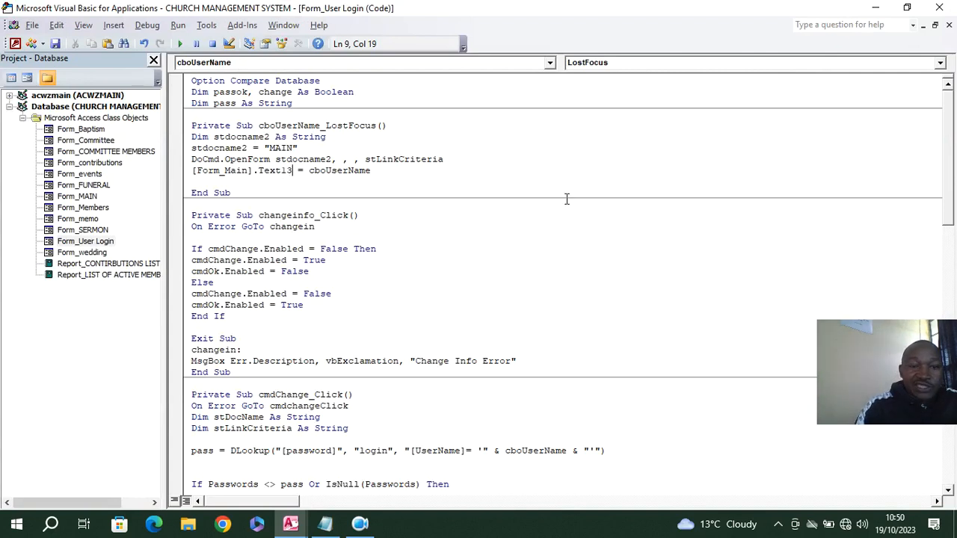
left_click(939, 8)
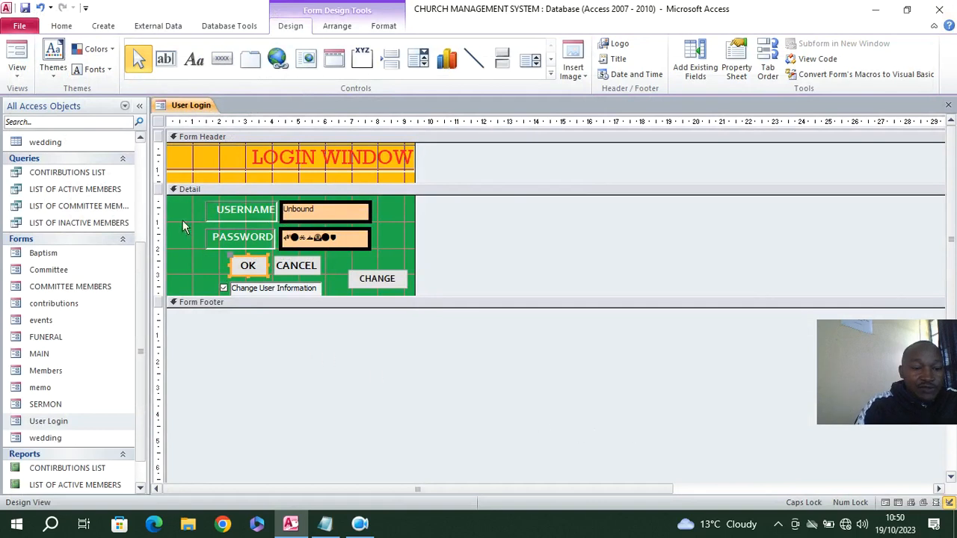
Close all open objects, then run the memo loading form and log in with the username and account password
left_click(41, 390)
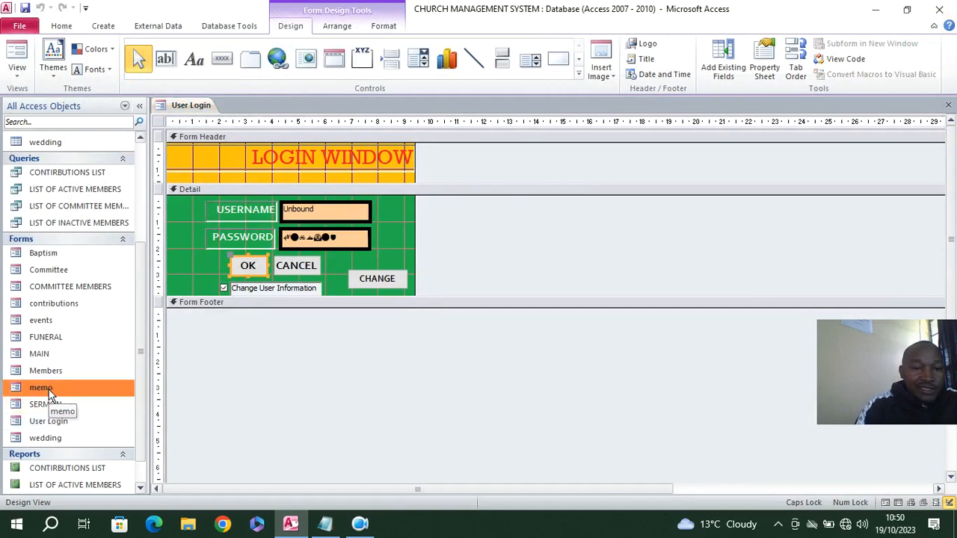
right_click(189, 104)
left_click(242, 144)
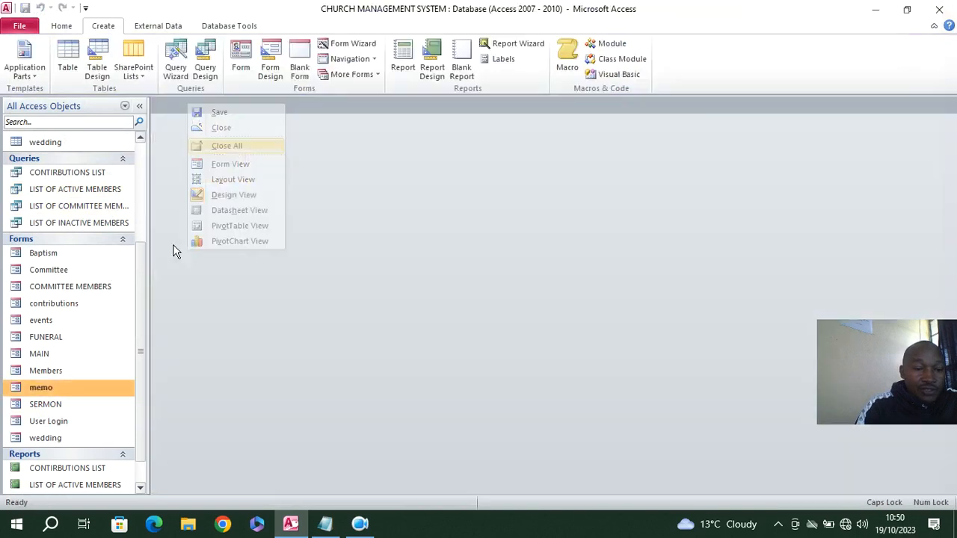
double_click(69, 387)
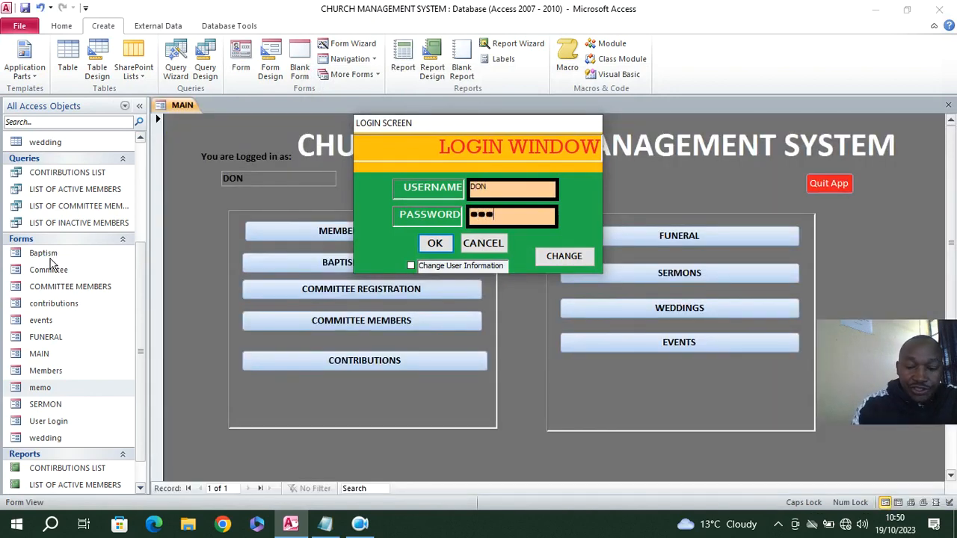
key("Return")
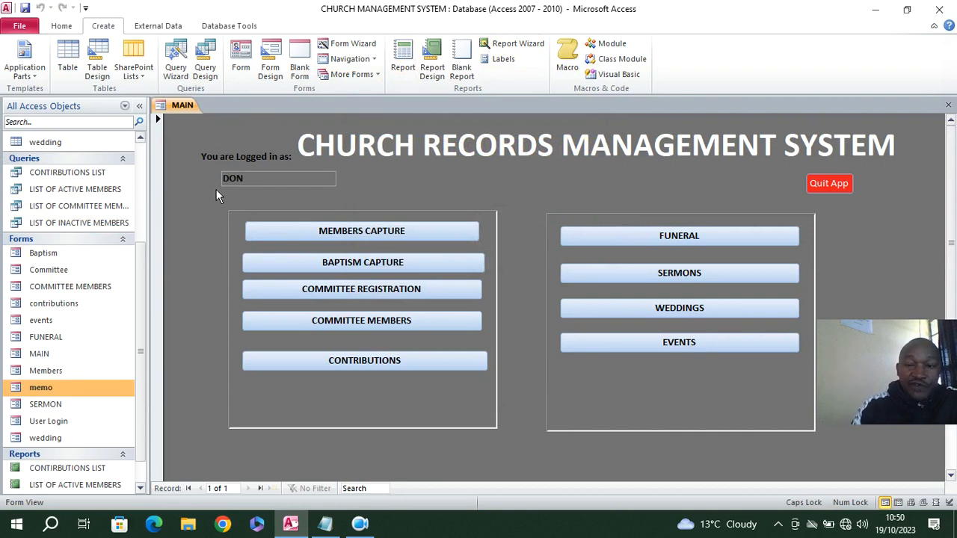
Test the MAIN form's Members Capture button and the list of active members report, and close the Members form
left_click(296, 232)
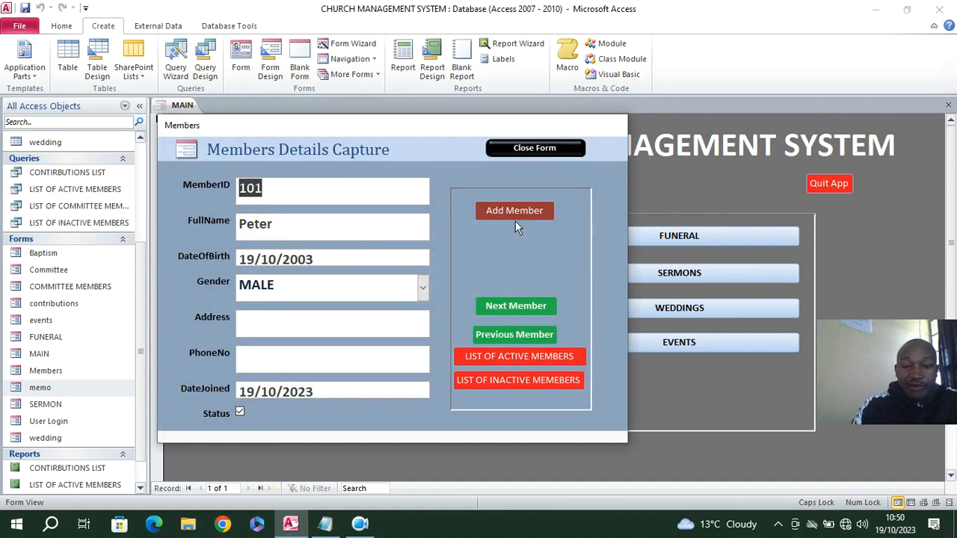
left_click(542, 362)
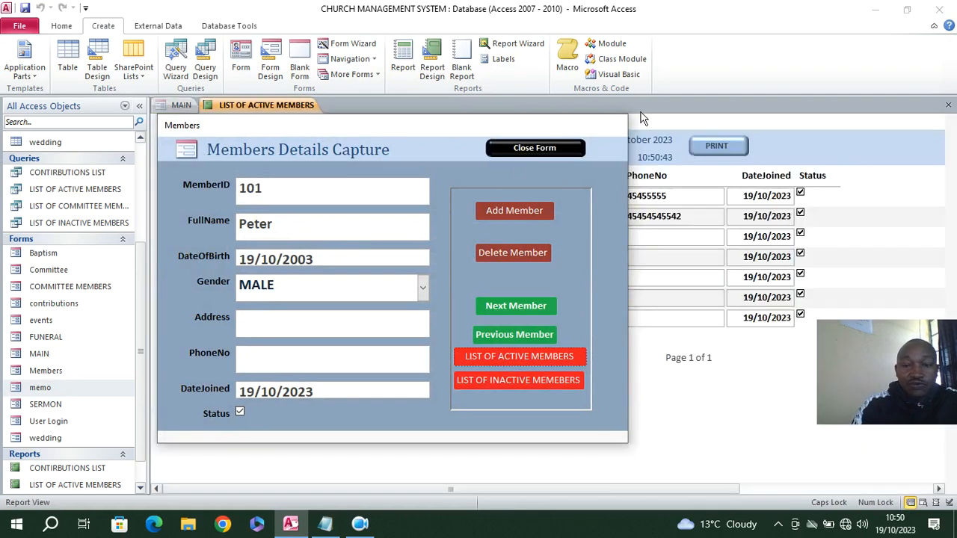
left_click(533, 149)
left_click(485, 309)
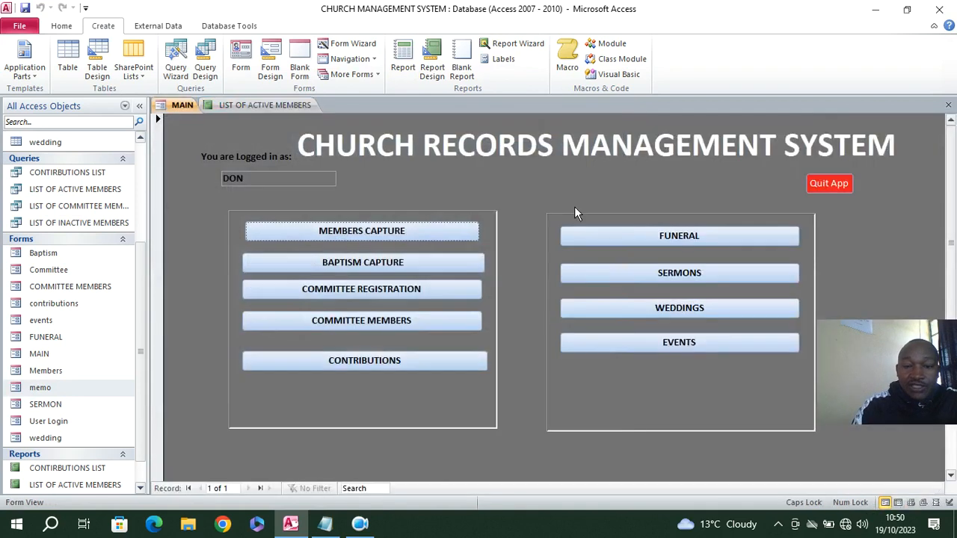